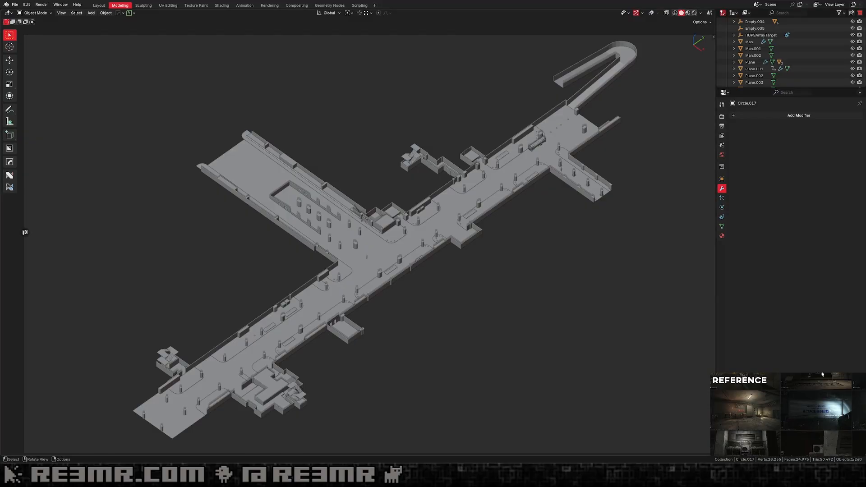
Examine the overall level layout from several angles, switching the viewport to rendered shading.
scroll(361, 244, up, 3)
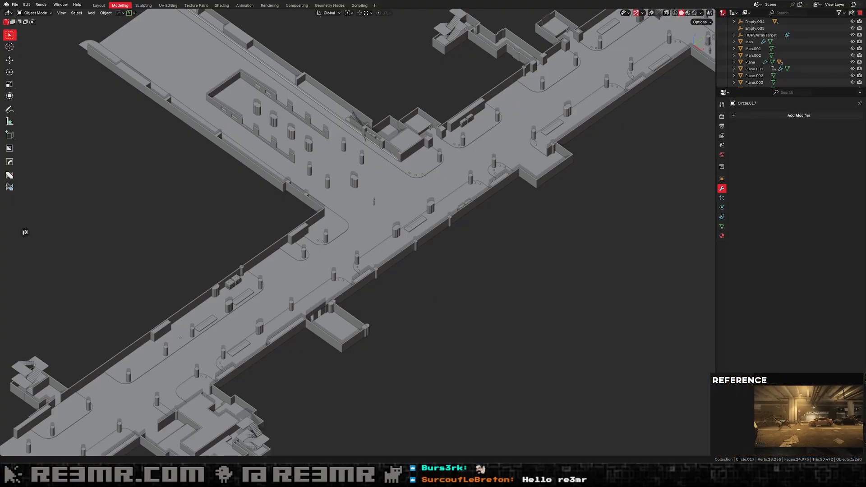
scroll(440, 124, up, 2)
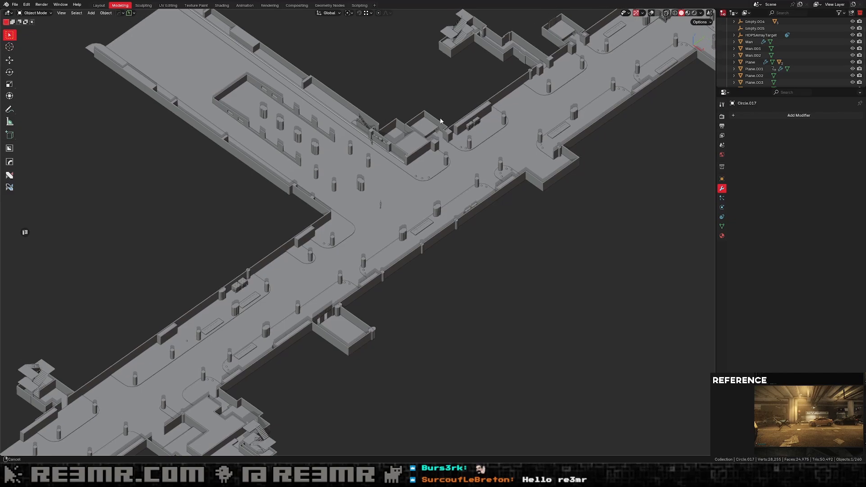
scroll(408, 174, down, 8)
middle_drag(410, 176, 442, 182)
scroll(592, 123, up, 3)
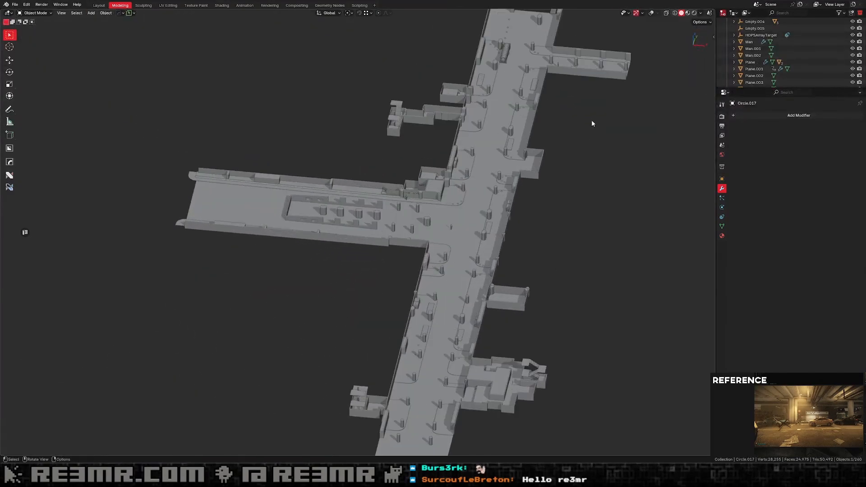
click(694, 13)
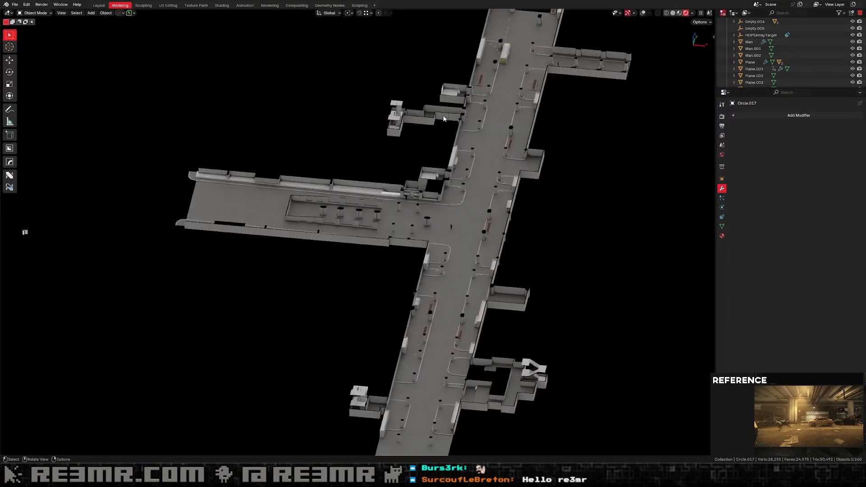
shift+middle_drag(640, 61, 503, 122)
scroll(631, 104, up, 2)
shift+middle_drag(704, 83, 602, 122)
shift+middle_drag(704, 113, 481, 104)
scroll(481, 104, up, 1)
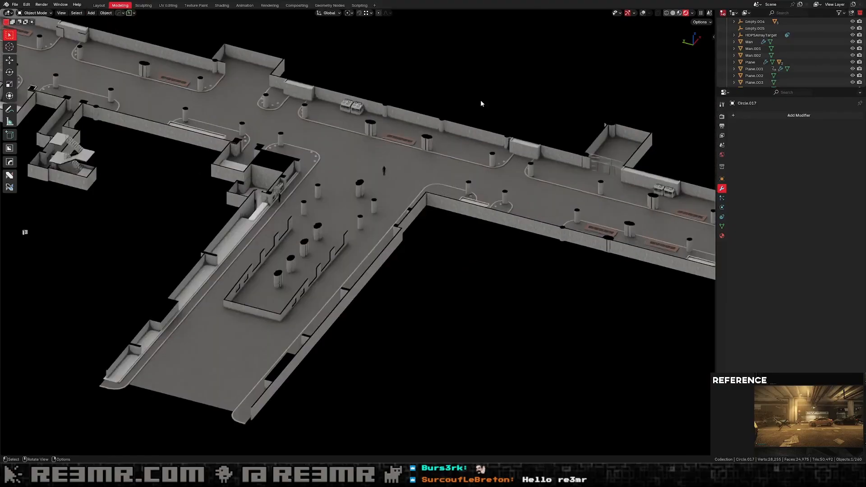
Select the Plane wall object, open the Shading workspace, and exit local view so the whole scene shows.
click(478, 142)
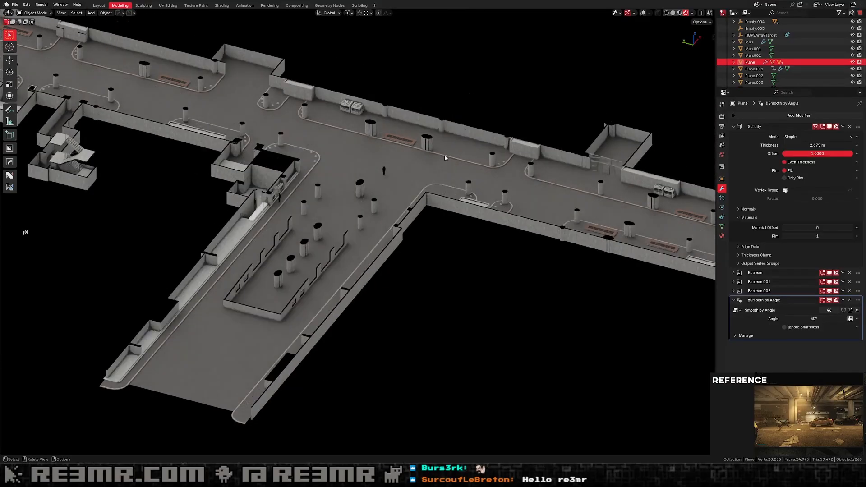
key(g)
right_click(348, 211)
shift+middle_drag(342, 228, 406, 219)
shift+middle_drag(370, 142, 389, 195)
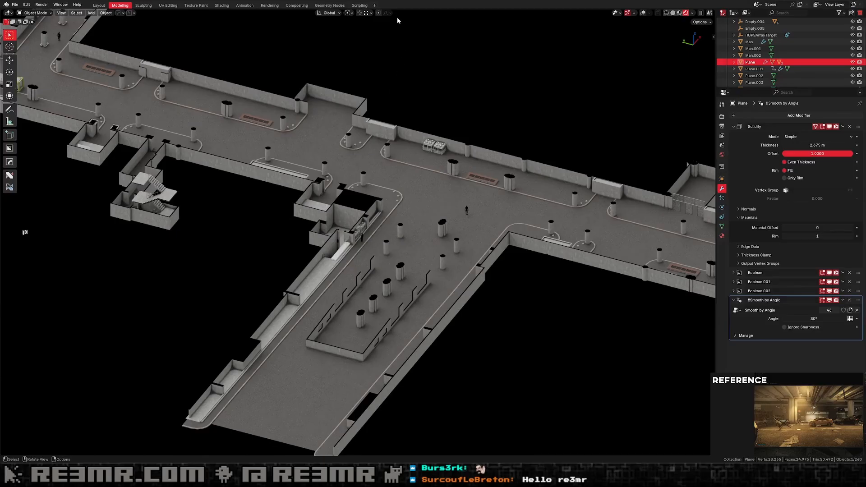
click(221, 5)
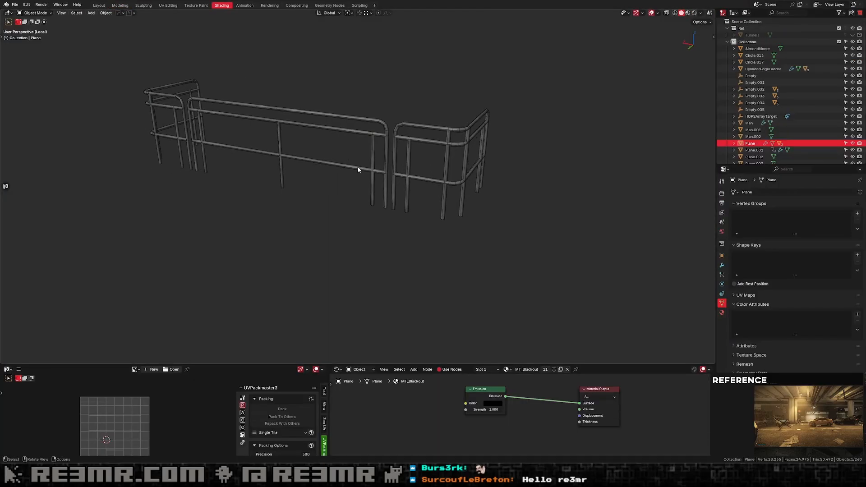
key(KP_Divide)
middle_drag(437, 158, 254, 209)
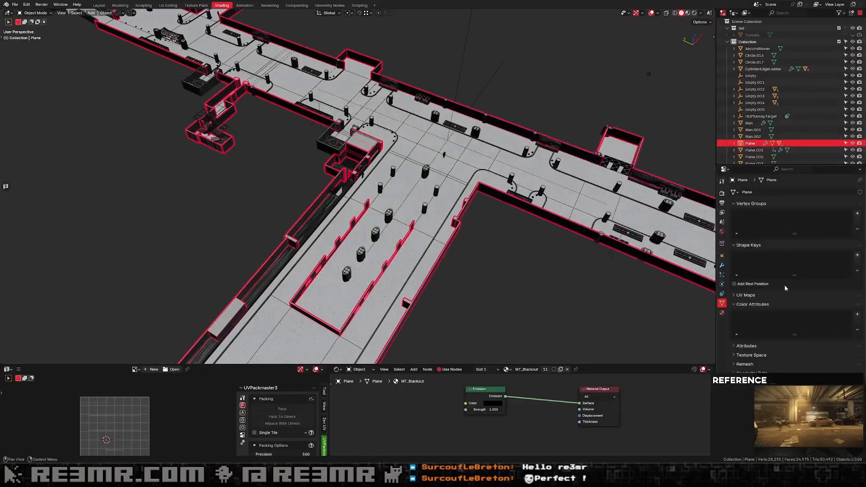
Add a third material slot to the Plane object and create a new material in it.
click(722, 313)
click(753, 201)
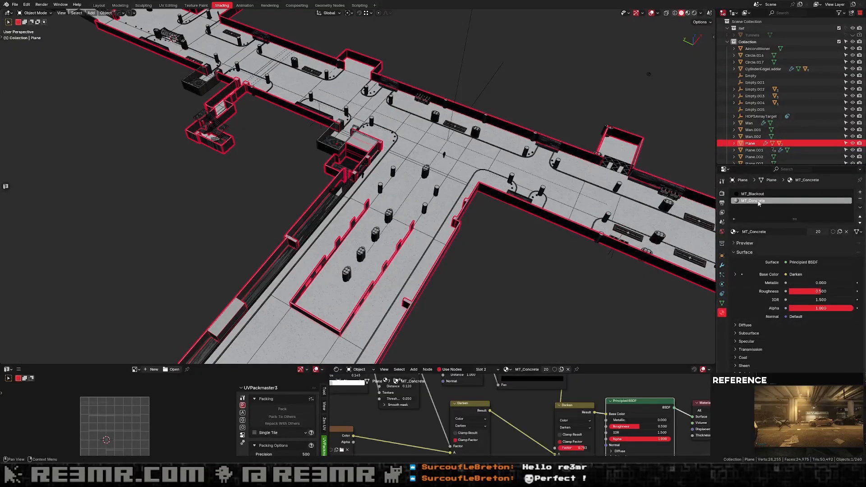
click(860, 192)
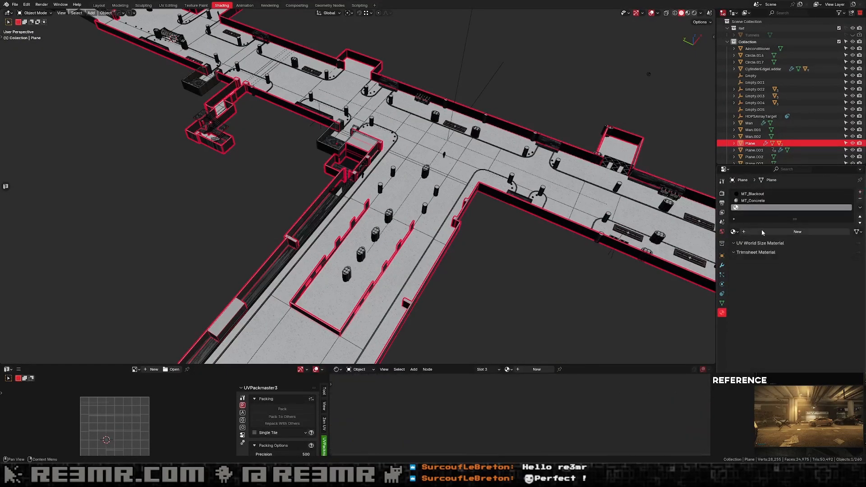
click(776, 231)
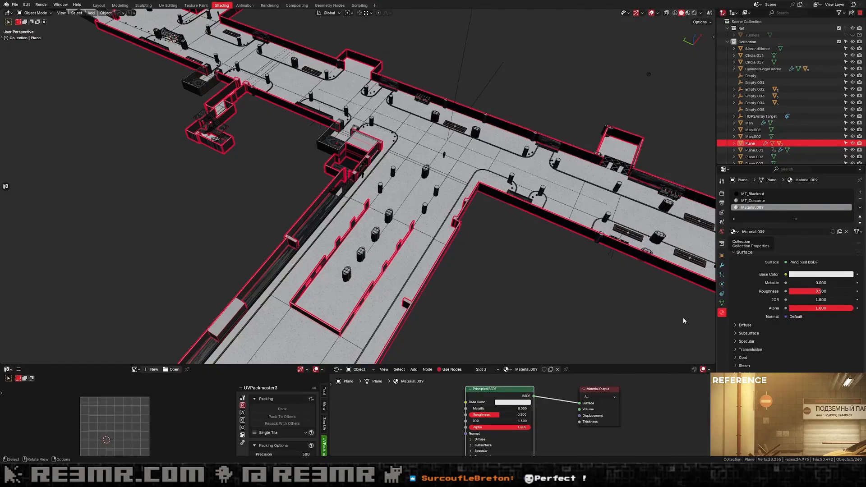
Move the new material slot above MT_Concrete and rename its material MT_ConcreteTiles.
scroll(434, 245, down, 3)
scroll(438, 269, up, 7)
shift+middle_drag(434, 245, 430, 263)
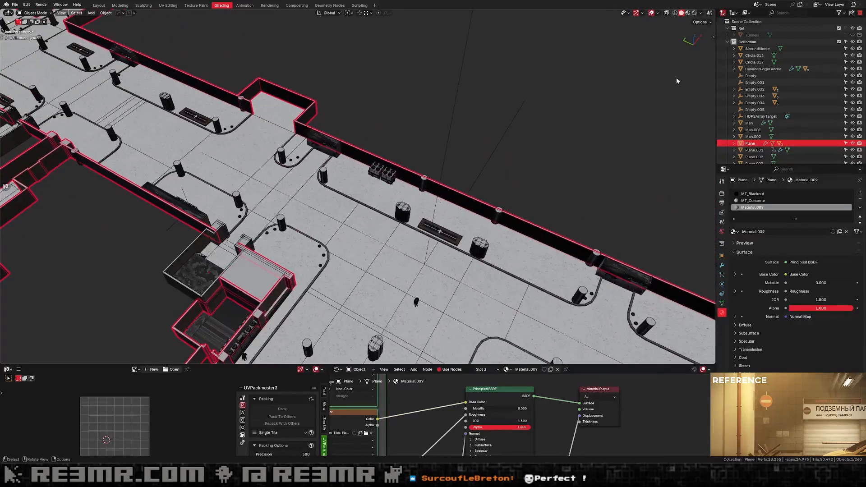
click(860, 217)
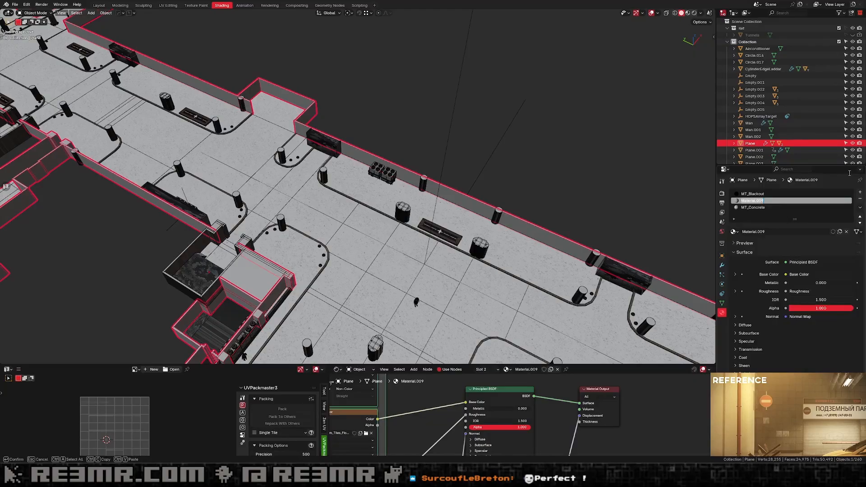
text(MT_ConcreteTiles)
key(Return)
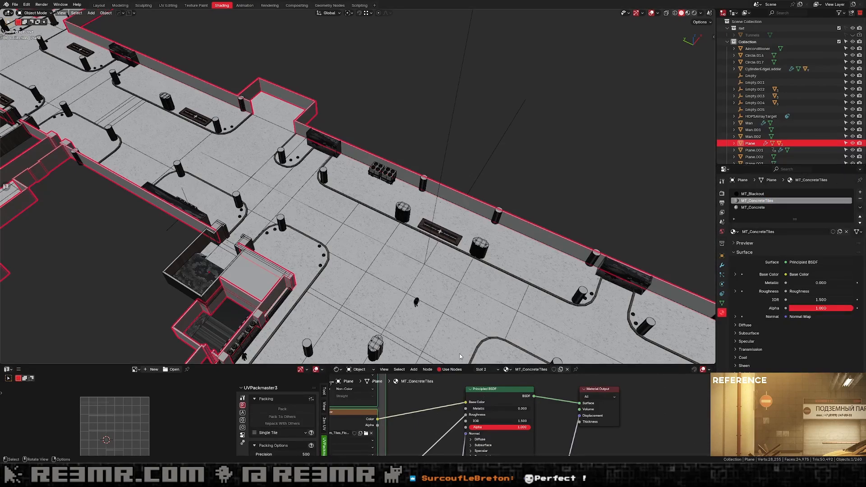
Switch the viewport to rendered shading to preview the tile material on the long outer wall.
click(693, 13)
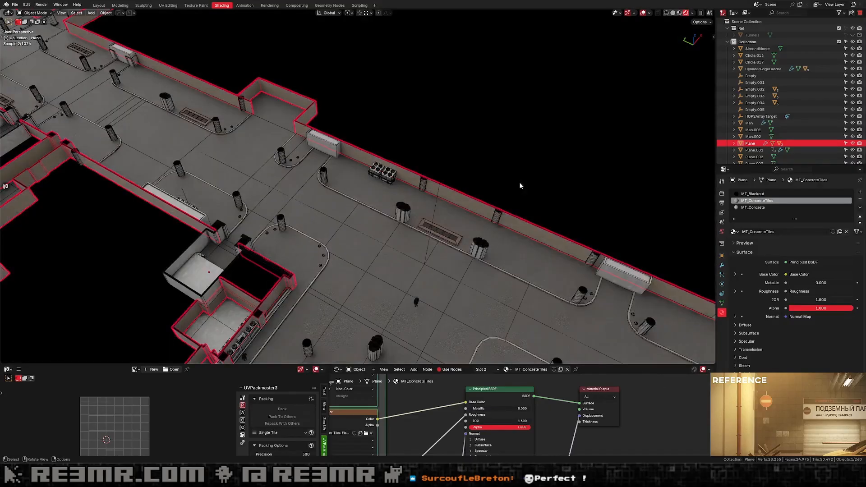
middle_drag(507, 180, 497, 179)
scroll(497, 179, up, 8)
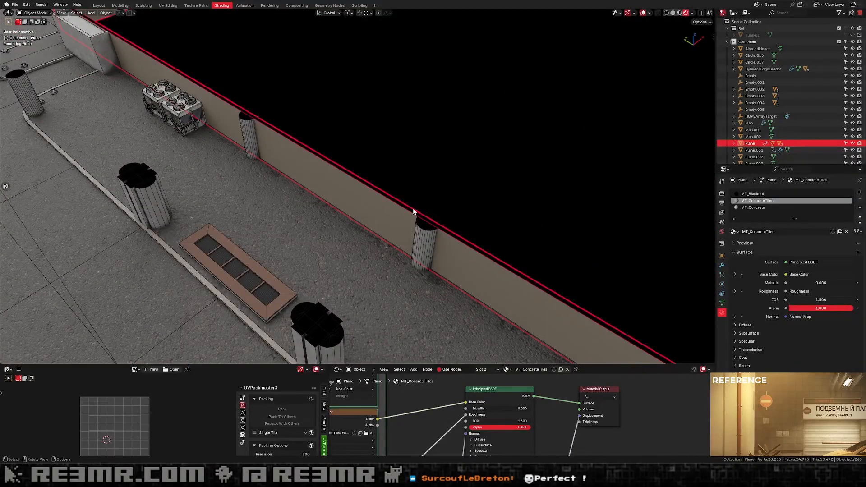
Enlarge the node editor and link the Texture Coordinate node's Object output to the Mapping node's Vector input.
drag(399, 365, 400, 266)
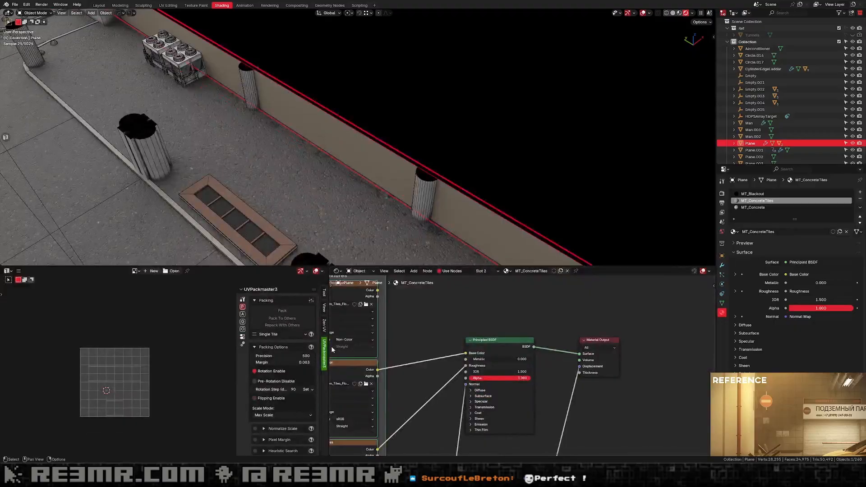
drag(330, 349, 179, 350)
middle_drag(356, 342, 620, 306)
scroll(462, 340, down, 1)
scroll(463, 341, up, 2)
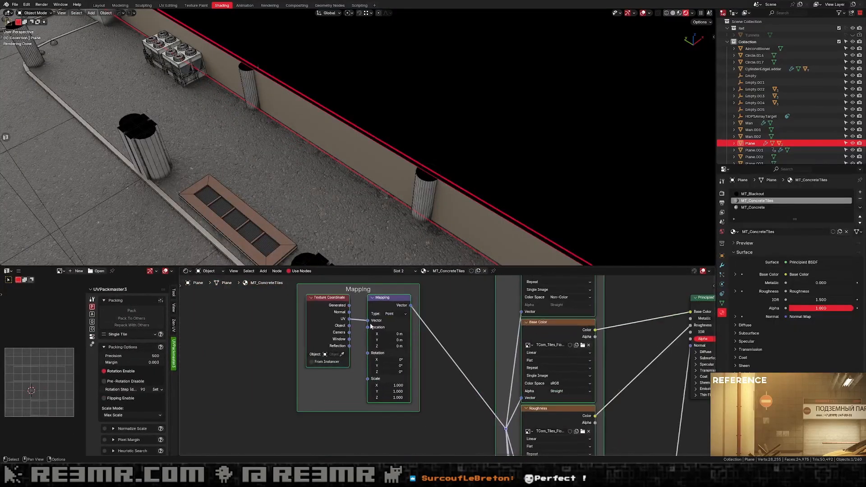
drag(348, 326, 385, 314)
click(368, 322)
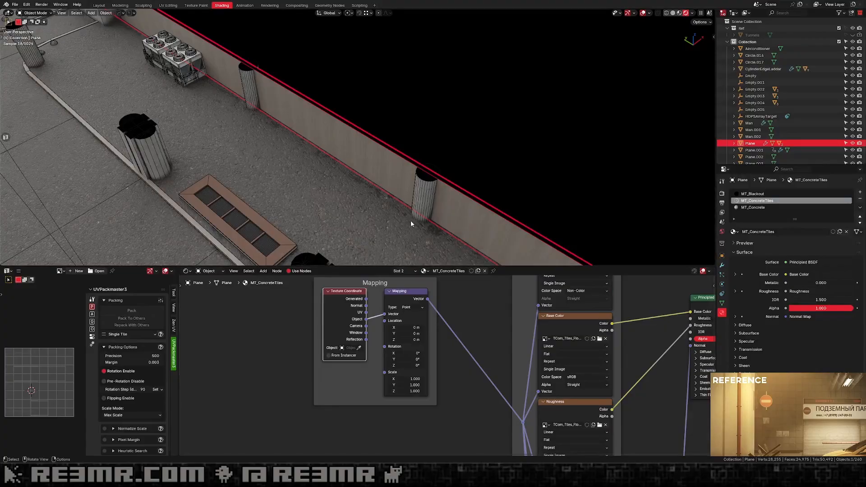
Give the node editor more height and select all five image texture nodes in the Textures frame.
middle_drag(523, 364, 449, 343)
scroll(455, 343, down, 3)
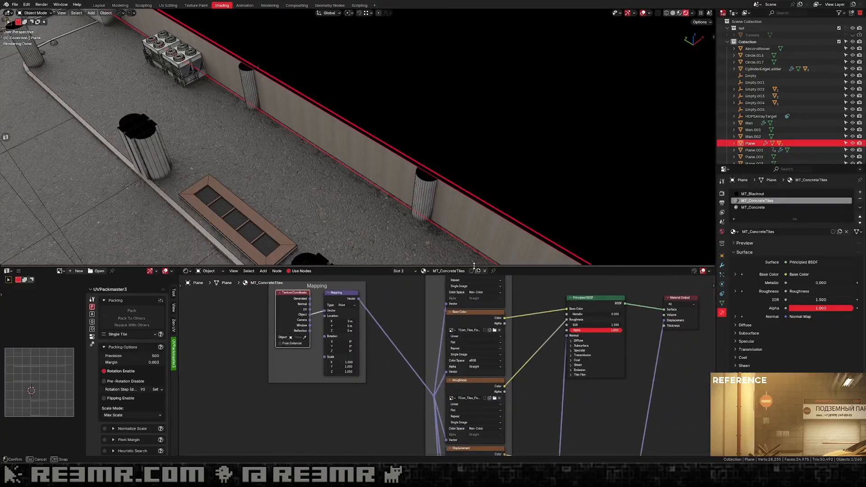
drag(476, 265, 475, 115)
scroll(500, 216, down, 3)
click(472, 205)
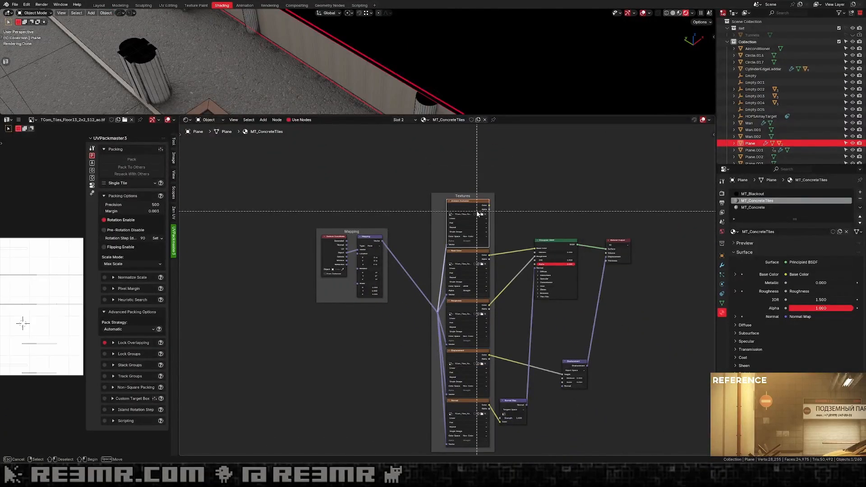
scroll(455, 252, up, 3)
scroll(448, 287, up, 2)
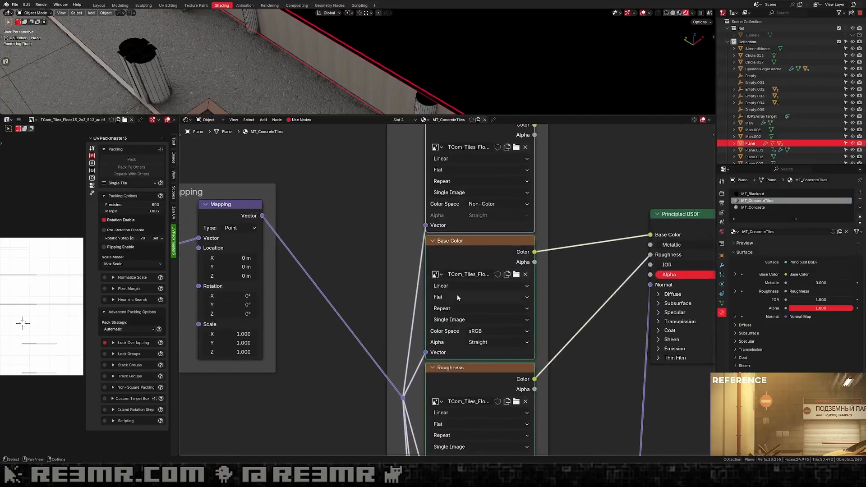
click(456, 297)
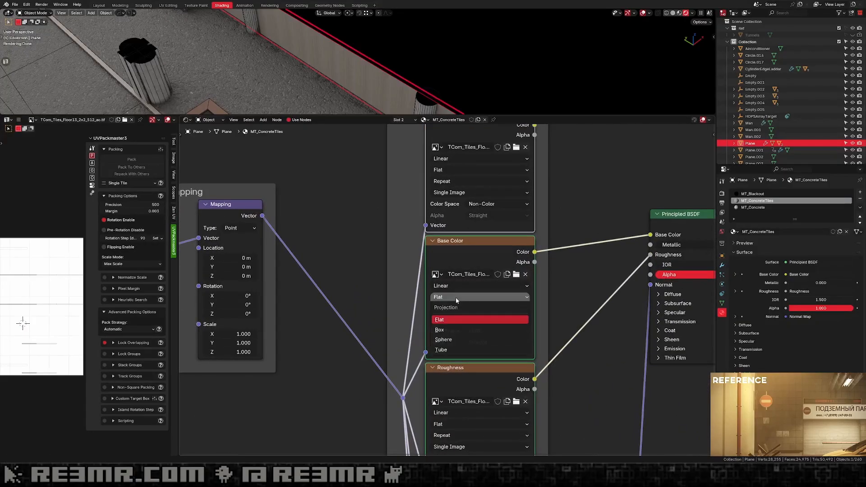
click(452, 329)
key(ctrl+z)
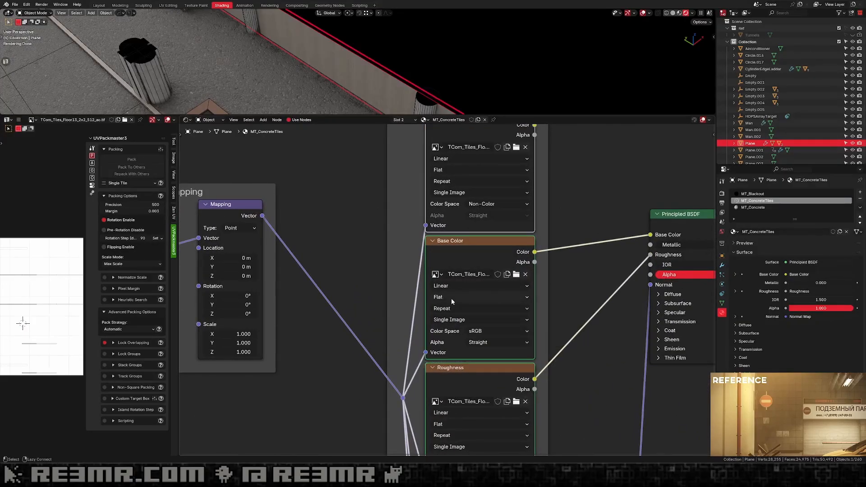
Change the projection of all selected image texture nodes from Flat to Box in one edit.
click(451, 298)
alt+click(444, 330)
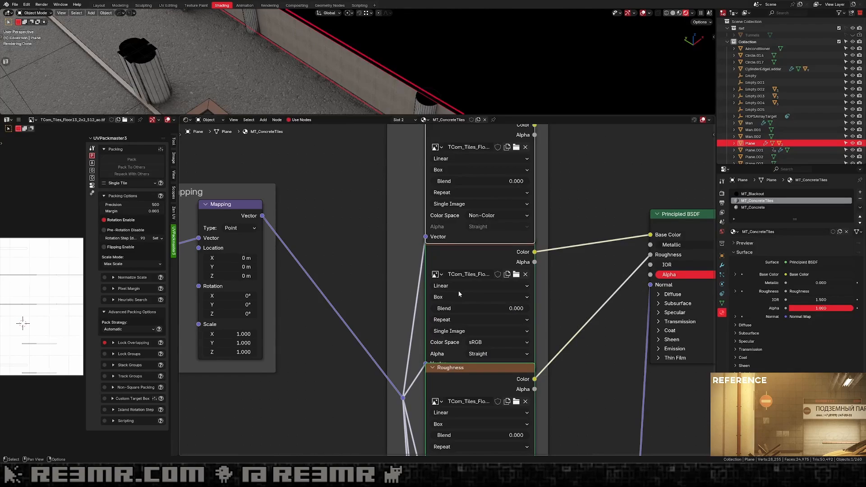
scroll(461, 294, down, 2)
middle_drag(453, 301, 507, 224)
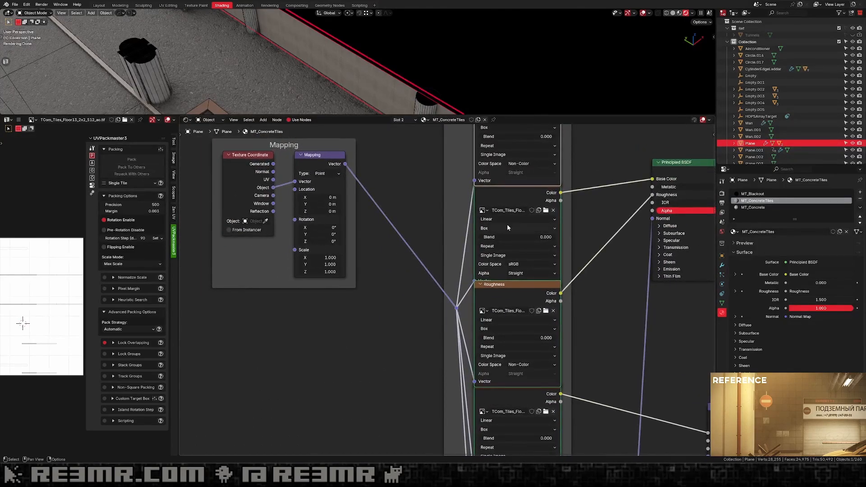
middle_drag(497, 138, 506, 196)
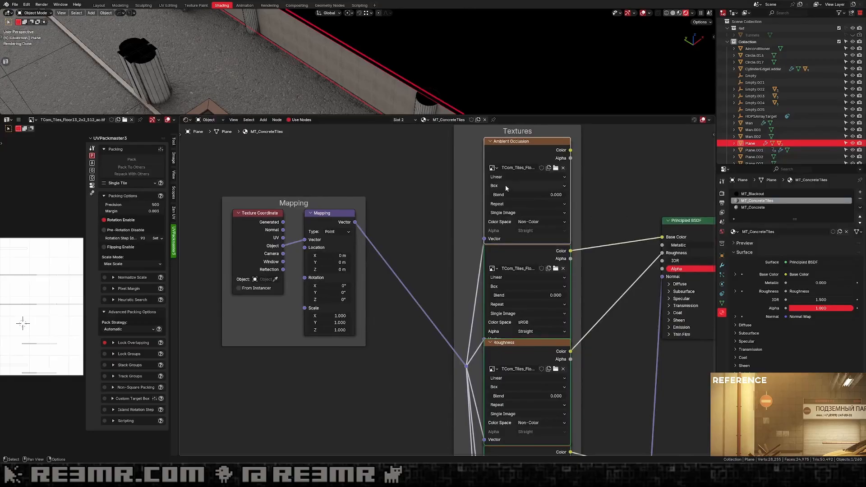
Switch the projection of all selected texture nodes to Flat and back to Box.
click(506, 185)
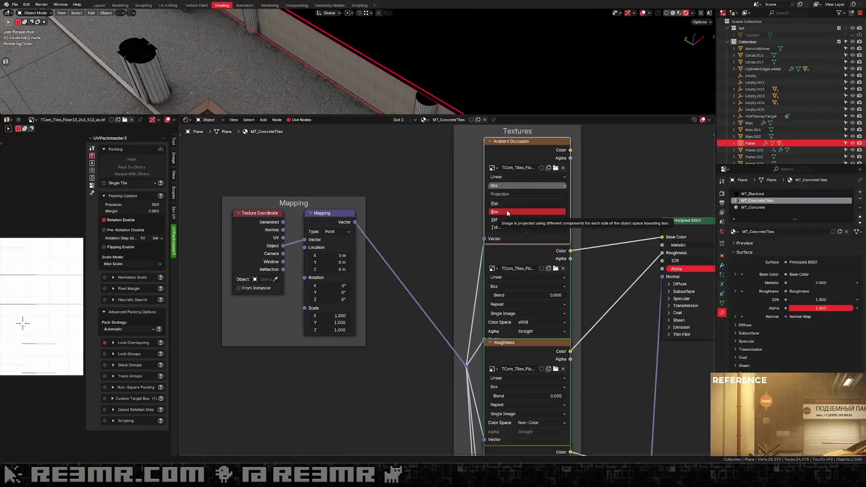
alt+click(506, 204)
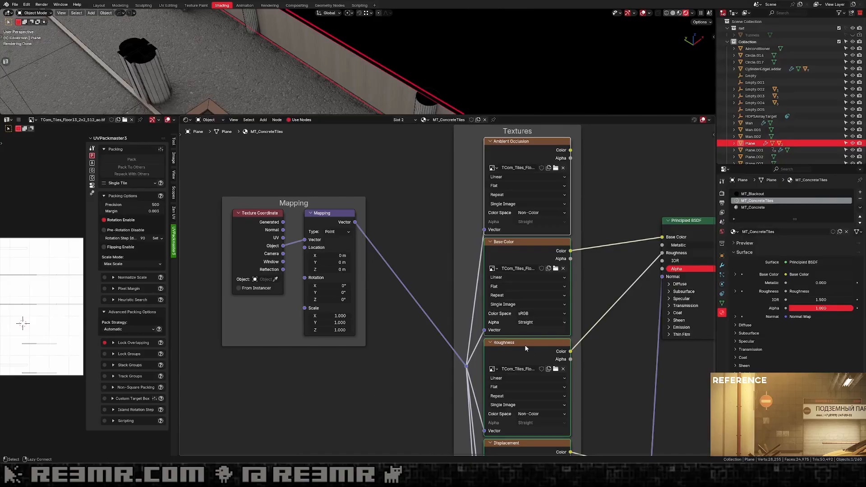
click(494, 191)
alt+click(502, 211)
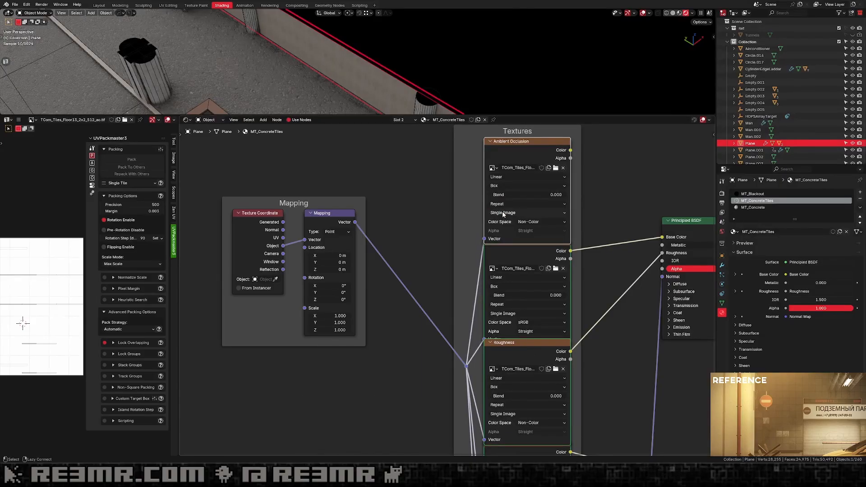
Set the Mapping node's Scale to 0.6 on X, Y and Z.
scroll(502, 212, down, 2)
scroll(510, 209, down, 3)
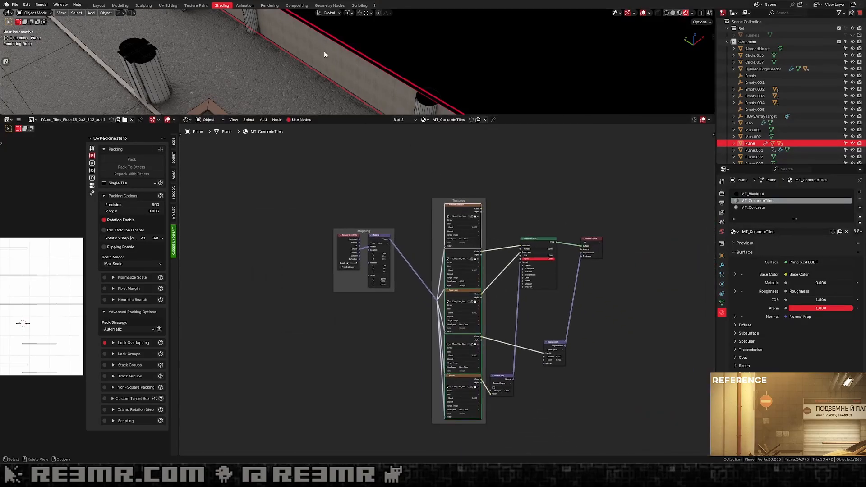
middle_drag(323, 51, 391, 46)
scroll(422, 34, up, 4)
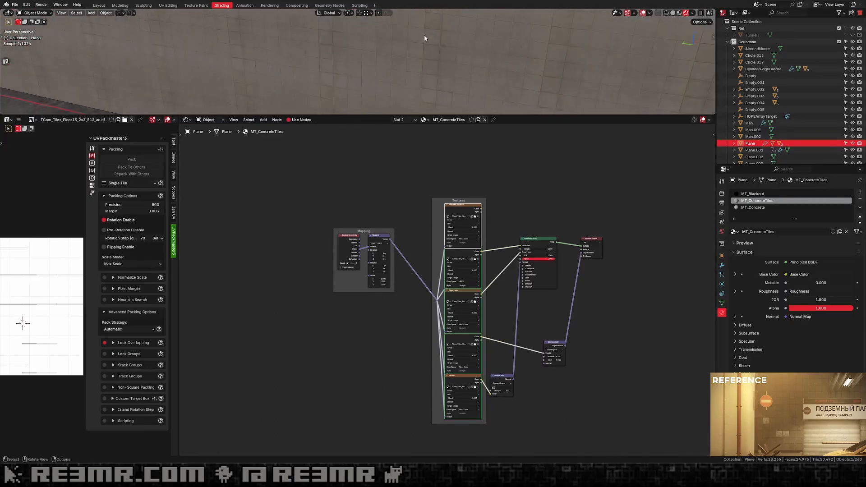
scroll(424, 35, down, 2)
scroll(424, 38, down, 4)
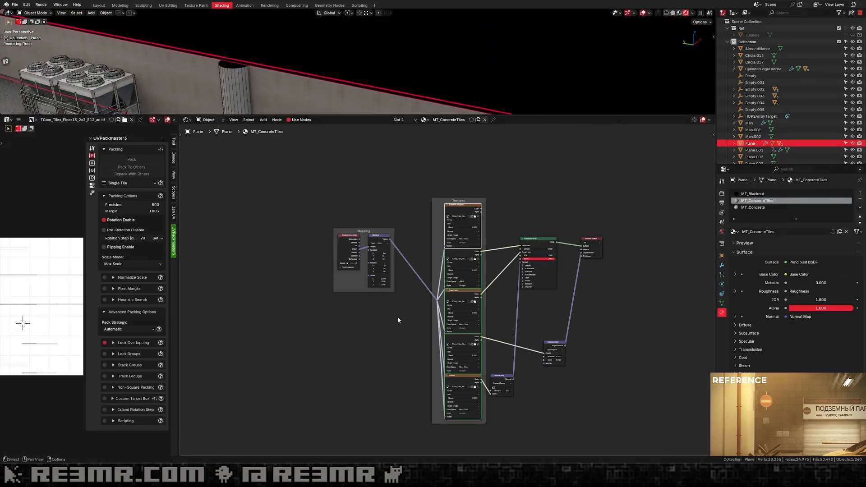
scroll(403, 312, up, 2)
scroll(401, 312, up, 1)
drag(366, 290, 367, 301)
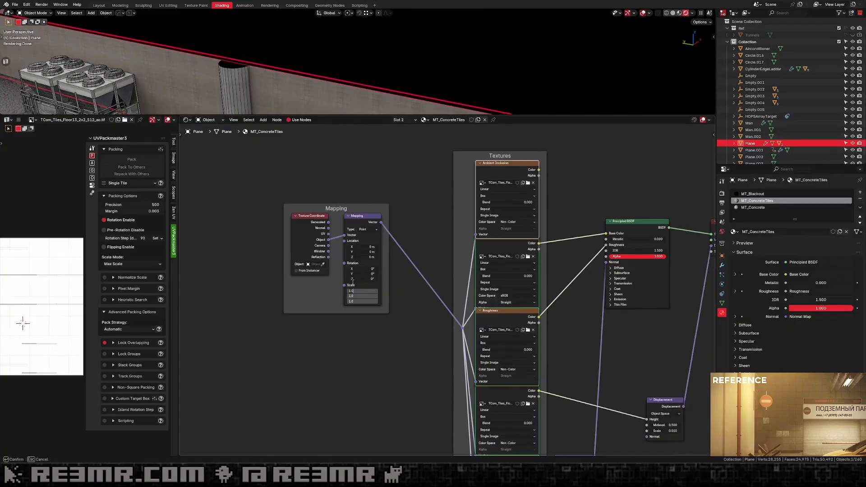
text(.6)
key(Return)
Enlarge the 3D viewport and examine the wall tiles up close and through the orthographic camera.
scroll(348, 77, down, 2)
shift+middle_drag(343, 75, 354, 31)
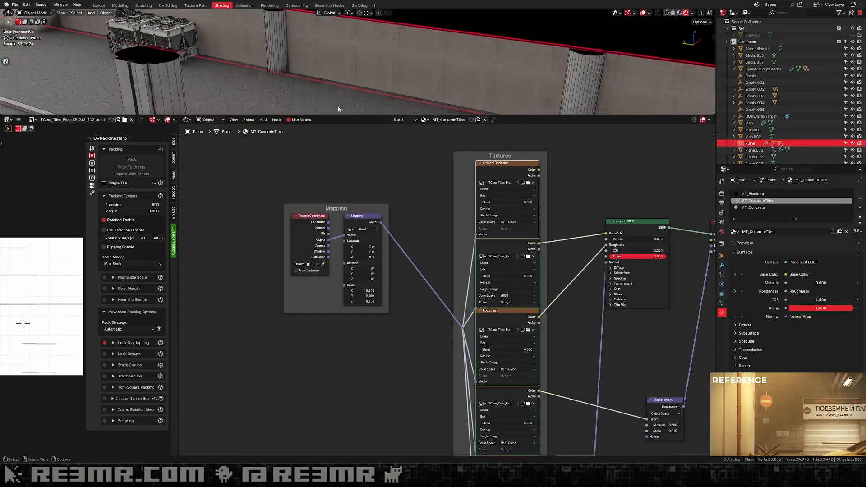
drag(342, 115, 342, 319)
scroll(377, 251, up, 3)
scroll(376, 254, up, 5)
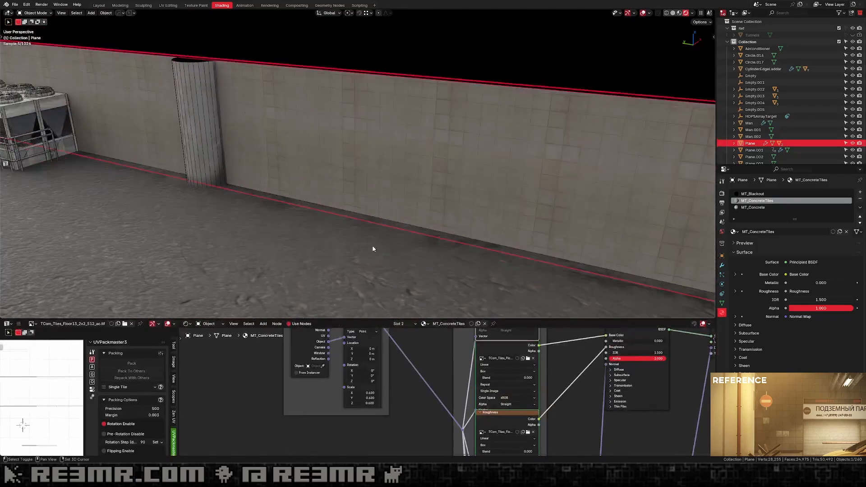
key(KP_0)
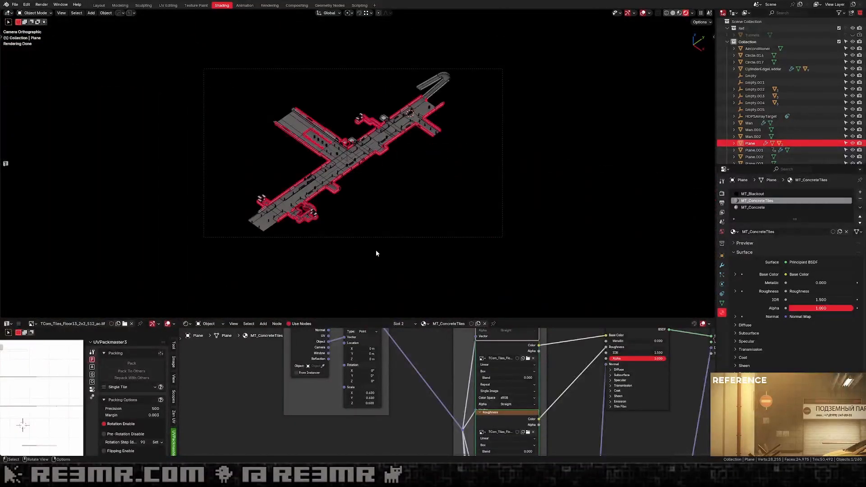
scroll(405, 172, up, 5)
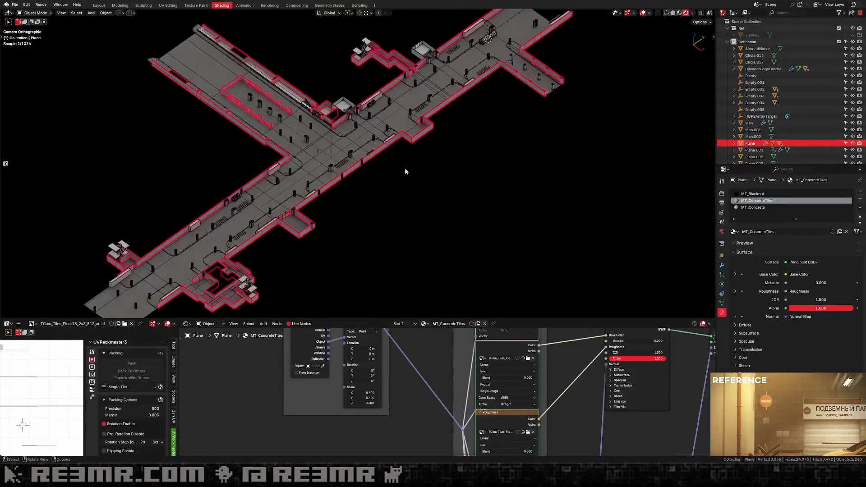
scroll(412, 141, up, 6)
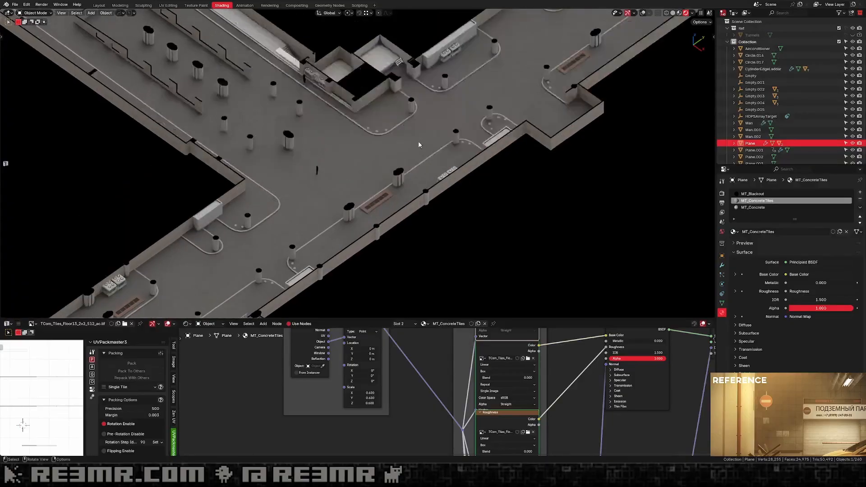
scroll(394, 84, up, 4)
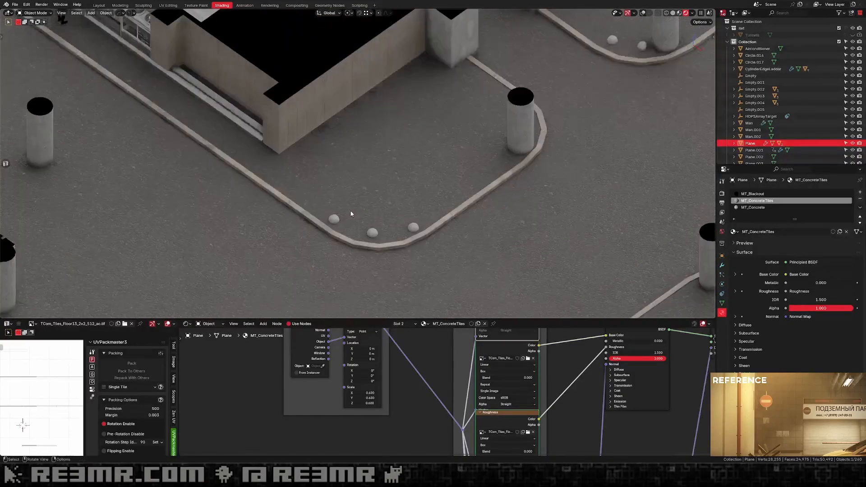
Enlarge the node editor and insert a Mix Color node on the link into the Principled BSDF's Base Color.
scroll(459, 342, down, 3)
drag(459, 319, 496, 238)
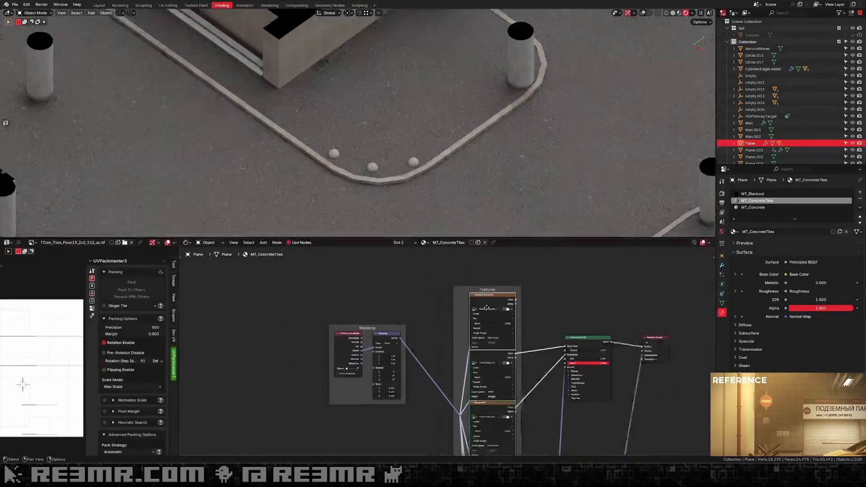
scroll(540, 374, up, 4)
key(shift+a)
text(miz)
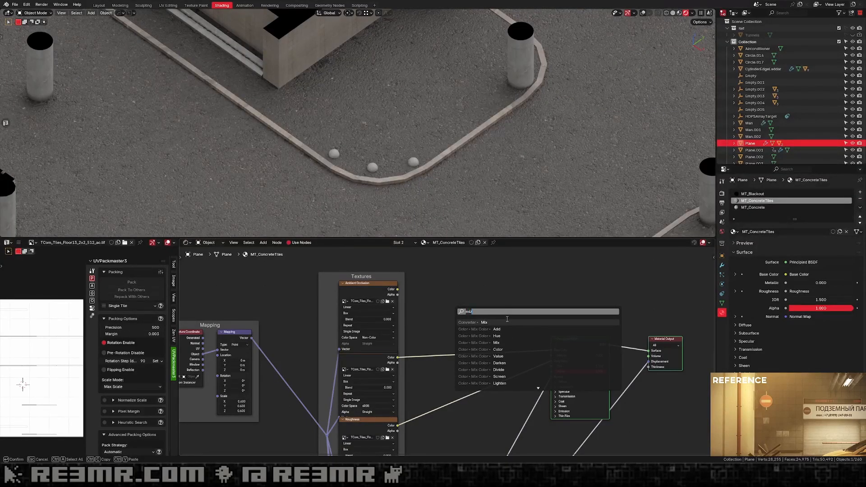
key(BackSpace)
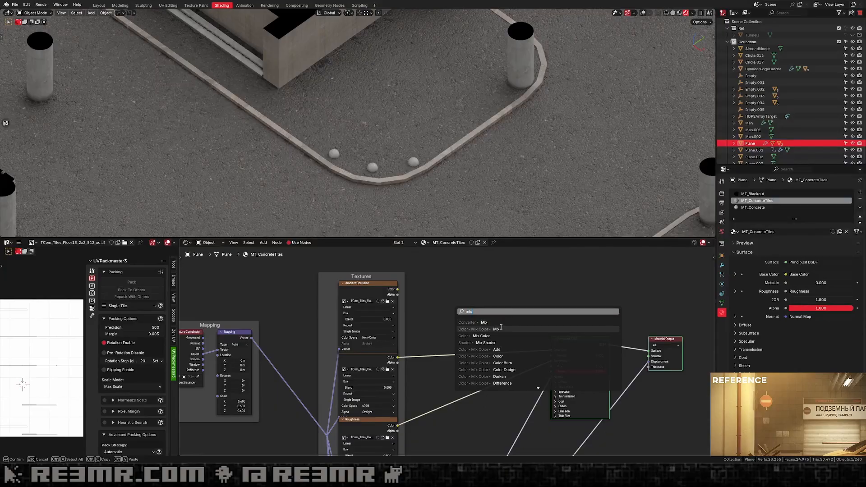
click(502, 329)
click(497, 321)
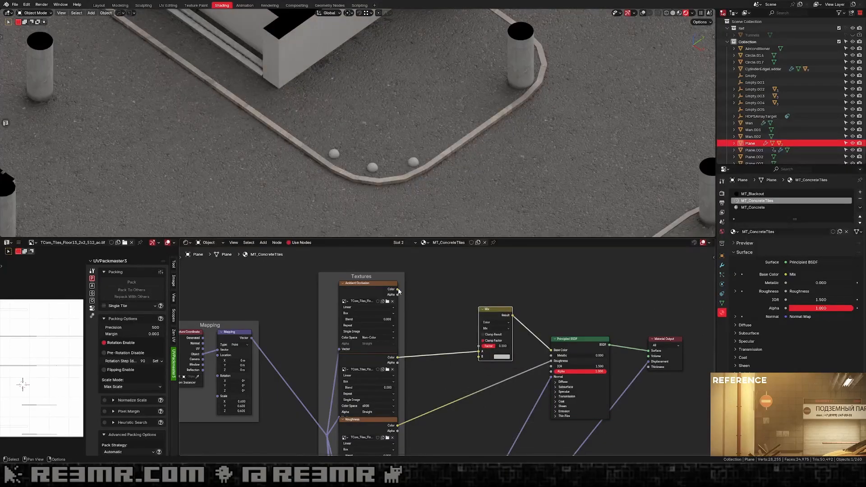
Link the Ambient Occlusion texture's Color to the Mix node's B input and blend it as Multiply with factor 1.
drag(397, 289, 515, 346)
scroll(507, 346, up, 1)
click(498, 327)
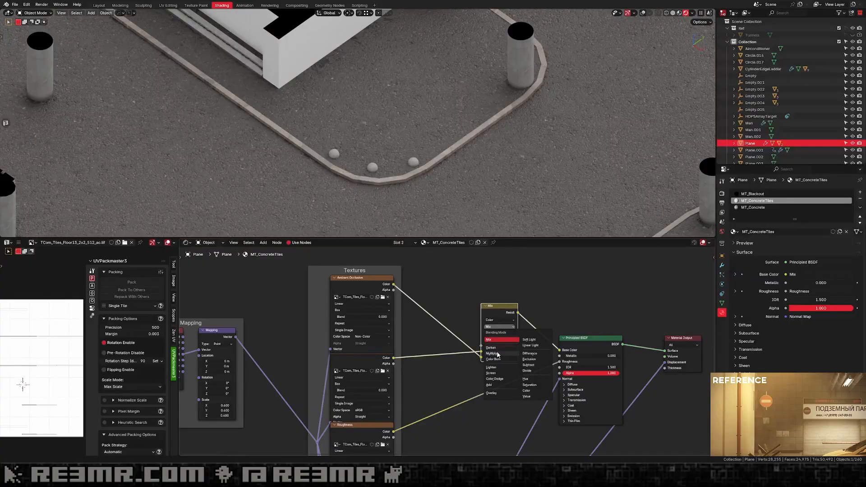
click(498, 355)
scroll(370, 104, up, 5)
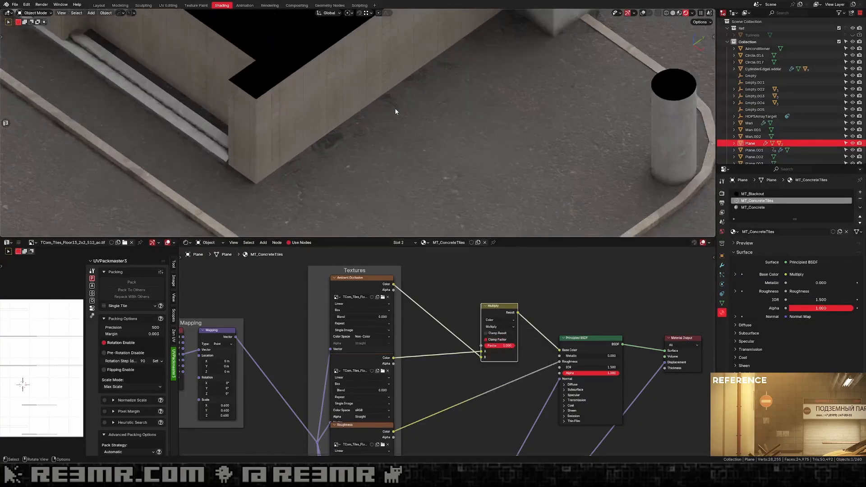
scroll(395, 112, up, 4)
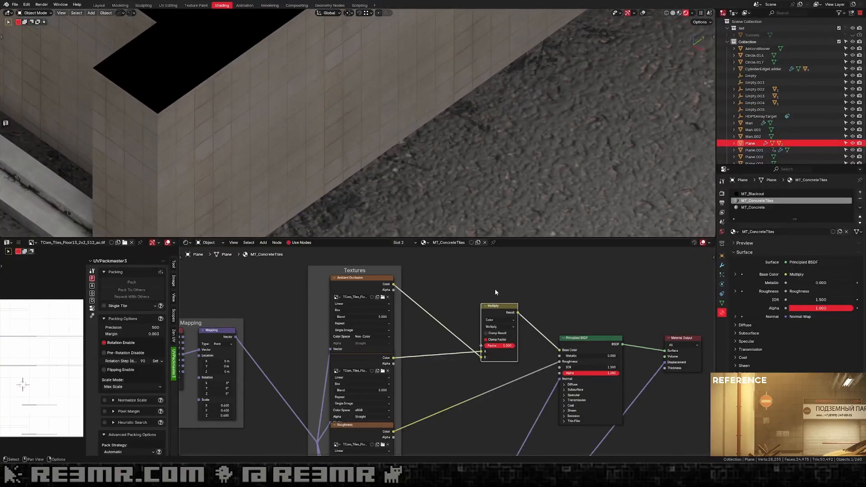
Mute and unmute the Multiply node to compare the walls with and without ambient occlusion.
click(489, 299)
drag(493, 306, 481, 293)
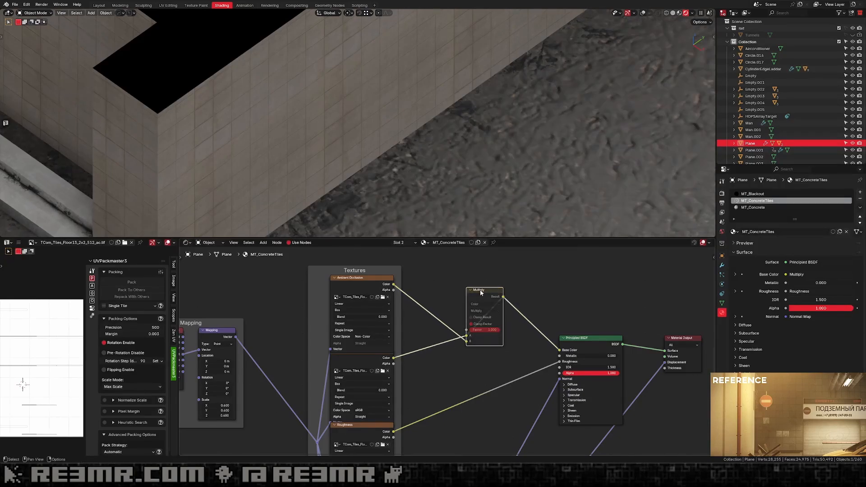
key(m)
key(m)
key(m)
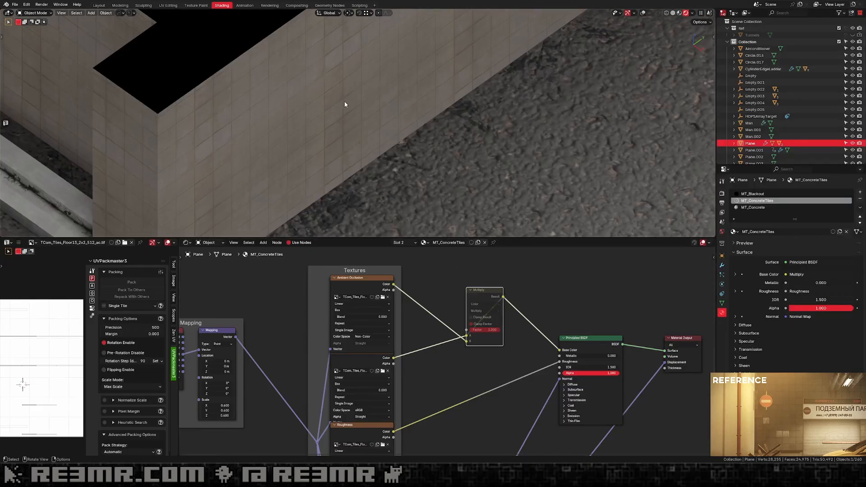
scroll(388, 126, down, 2)
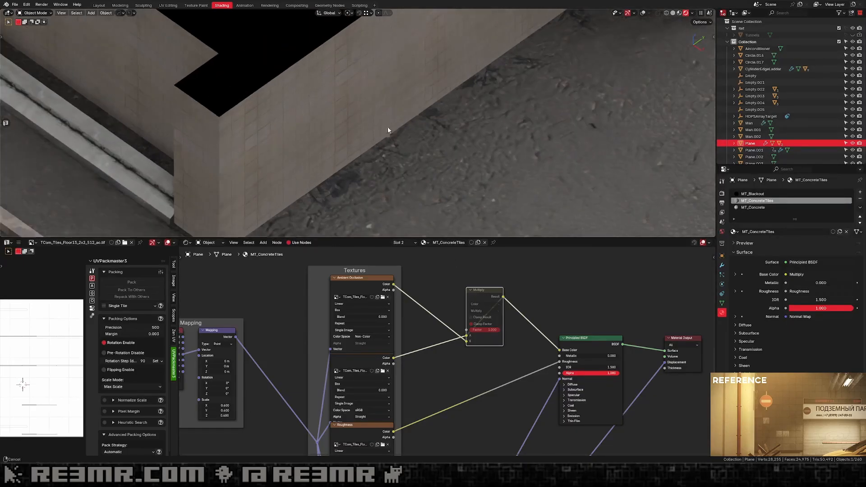
scroll(388, 127, up, 2)
shift+middle_drag(355, 94, 366, 120)
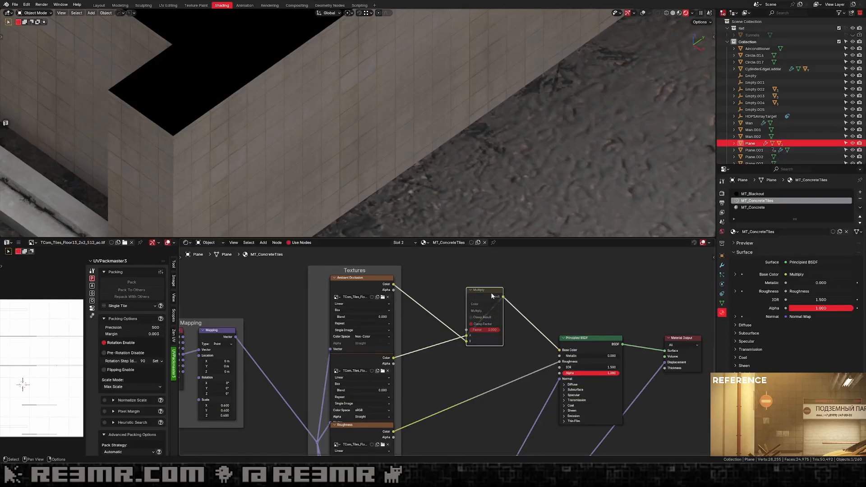
scroll(493, 295, down, 1)
scroll(450, 196, down, 3)
scroll(451, 301, up, 3)
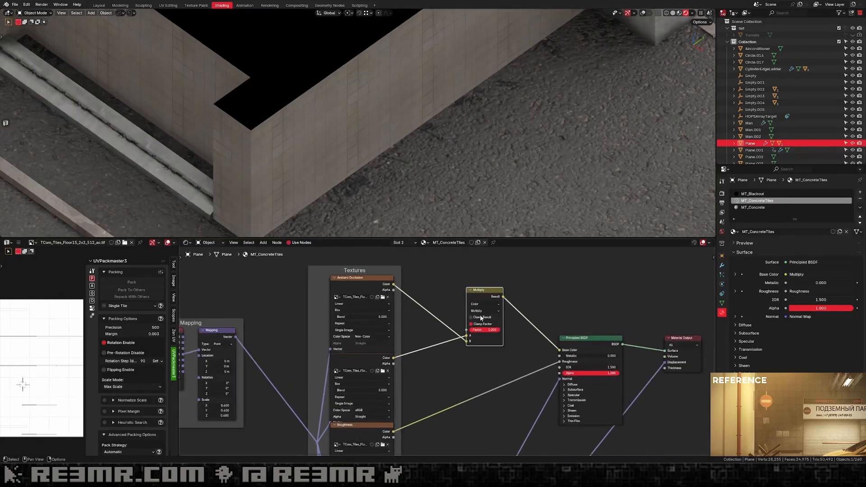
Insert a Color Ramp node between the Ambient Occlusion texture's Color output and the Multiply node.
key(shift+a)
click(451, 302)
text(col)
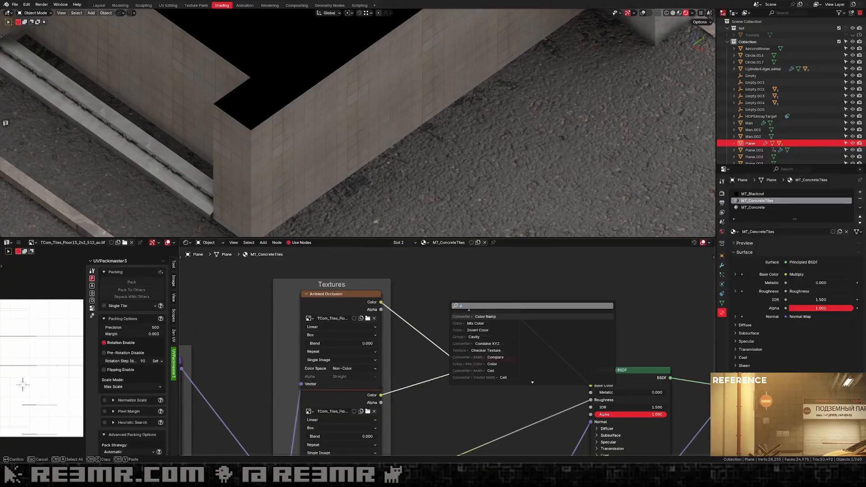
click(482, 317)
click(408, 279)
scroll(446, 296, up, 2)
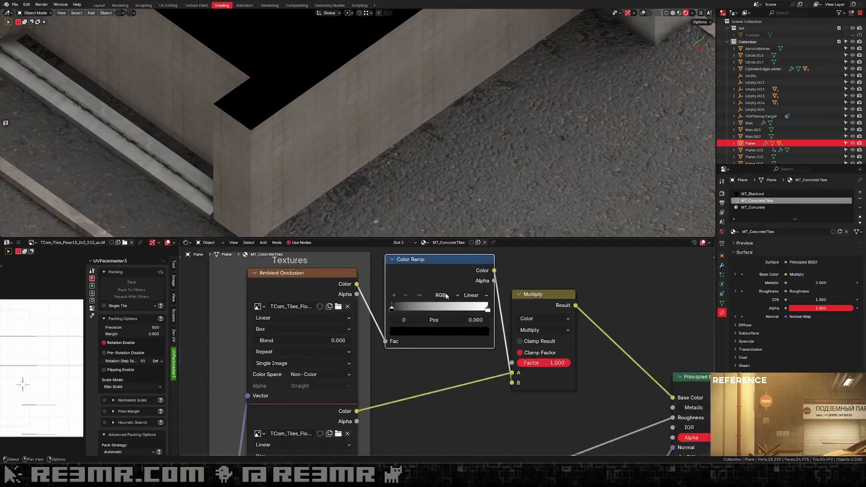
Preview the Color Ramp on the walls while moving its black stop to position 0.782, and restore the Principled BSDF output.
ctrl+shift+click(437, 267)
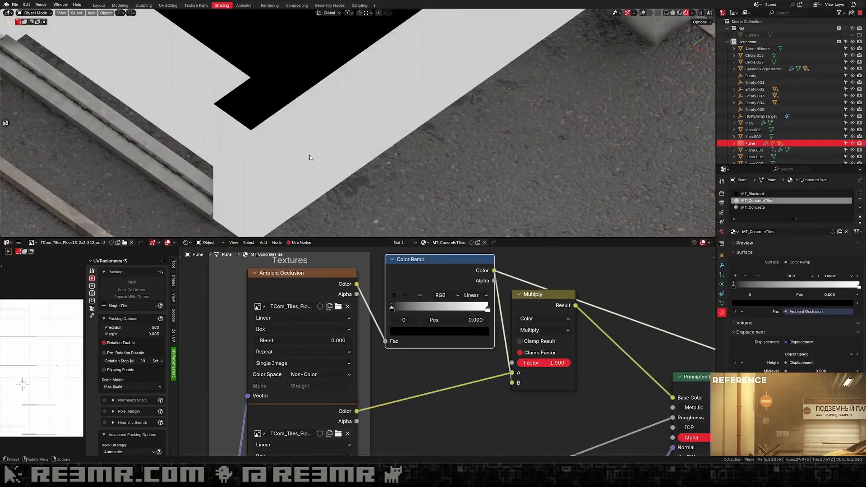
scroll(395, 297, up, 1)
drag(385, 300, 471, 301)
scroll(524, 315, down, 4)
middle_drag(640, 313, 506, 288)
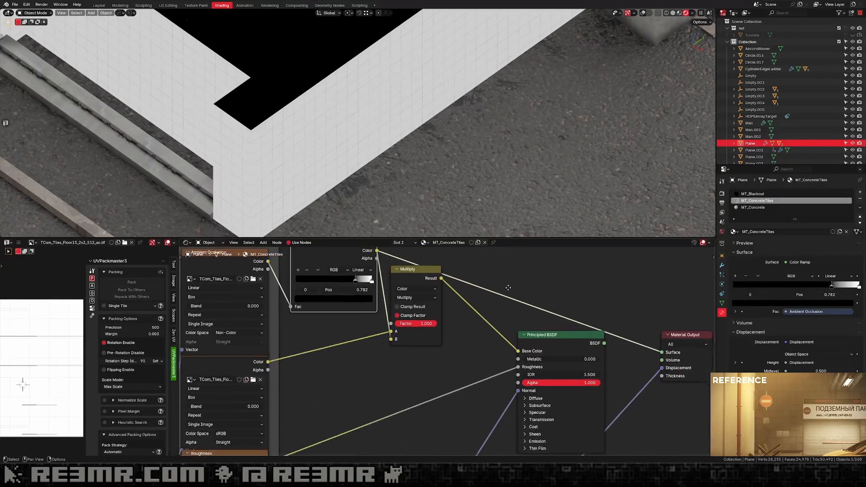
ctrl+shift+click(570, 337)
Move the Multiply node closer to the Principled BSDF and toggle its mute to compare the darkened tile seams.
click(427, 274)
drag(426, 277, 457, 285)
key(m)
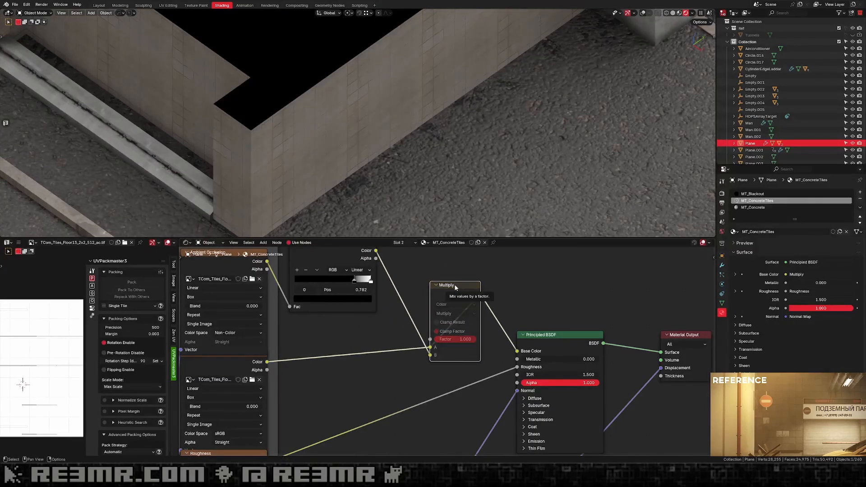
key(m)
key(m)
key(m)
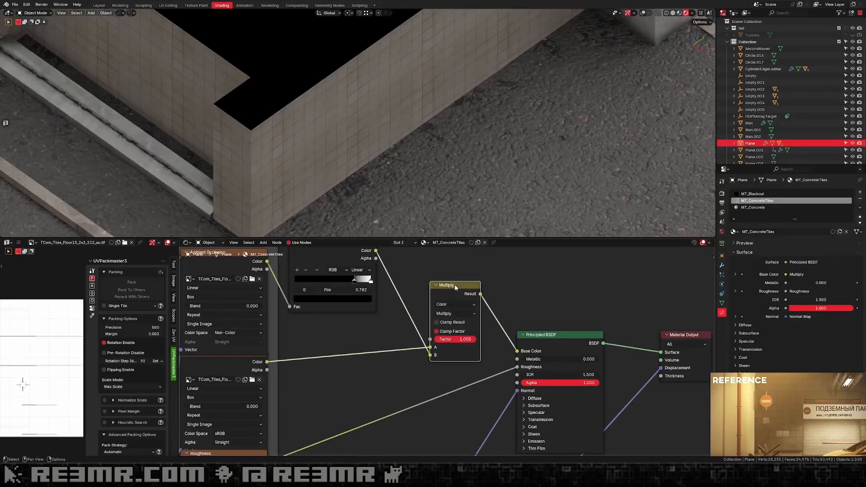
key(m)
key(m)
key(m)
key(m)
Move the Color Ramp's black stop to position 0.905 to adjust the tile seams.
scroll(434, 136, down, 5)
scroll(434, 131, down, 4)
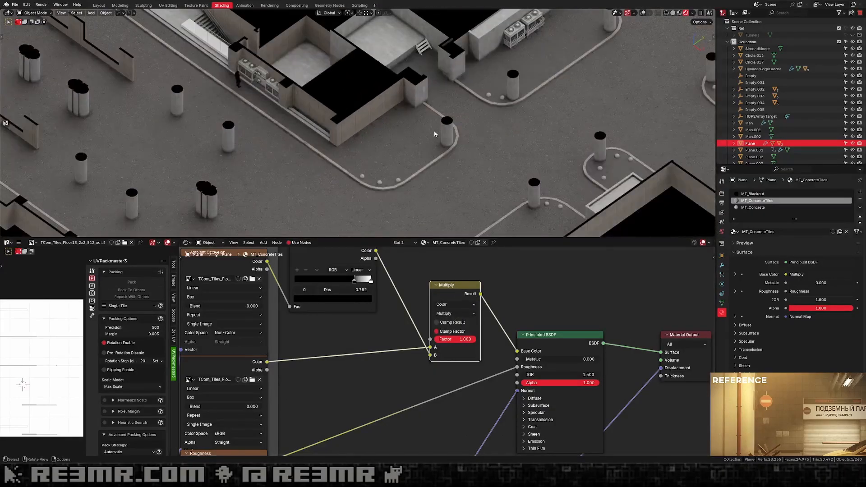
scroll(434, 131, down, 3)
scroll(377, 111, up, 6)
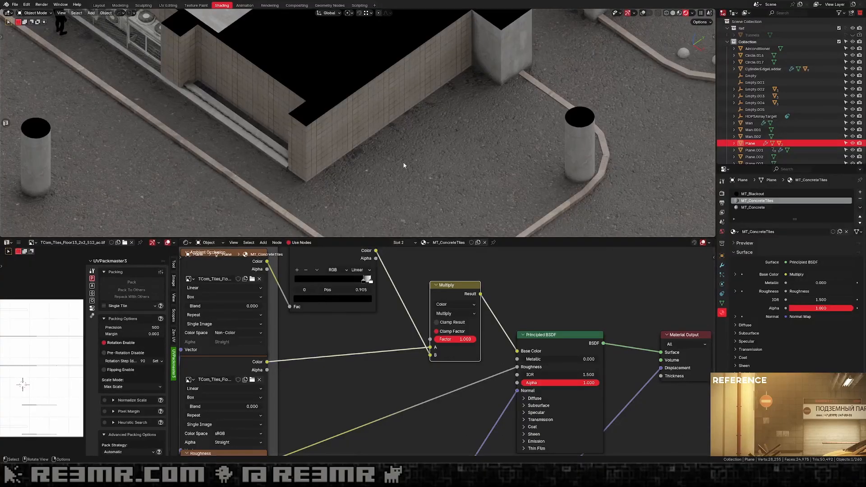
Examine the tile seams on the building's walls from both far and close camera distances.
scroll(400, 143, down, 3)
scroll(400, 143, down, 4)
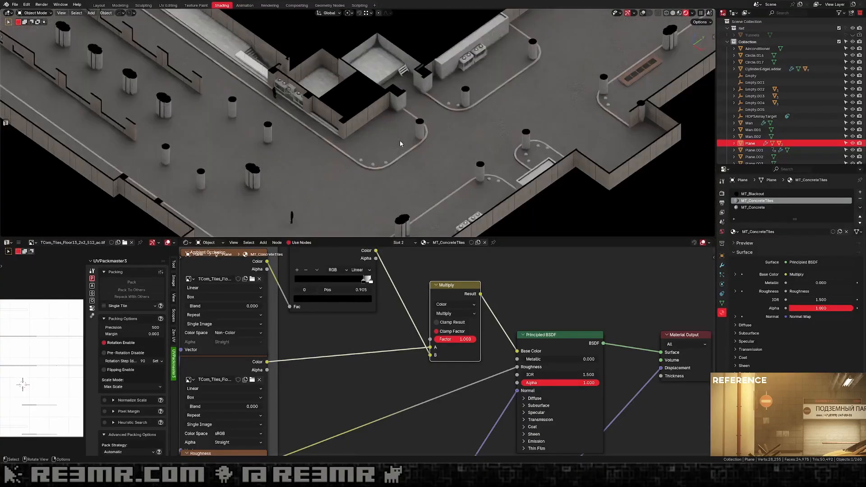
scroll(400, 143, down, 2)
scroll(400, 144, up, 4)
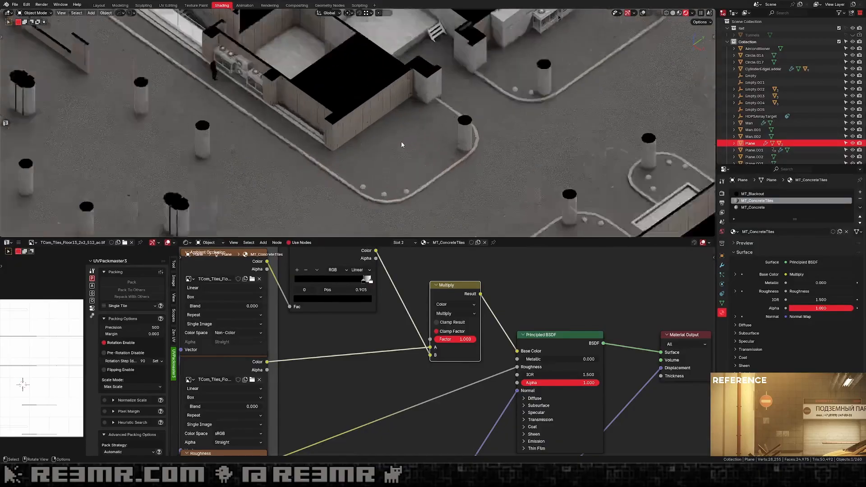
scroll(402, 144, down, 4)
scroll(402, 143, up, 3)
scroll(401, 144, up, 6)
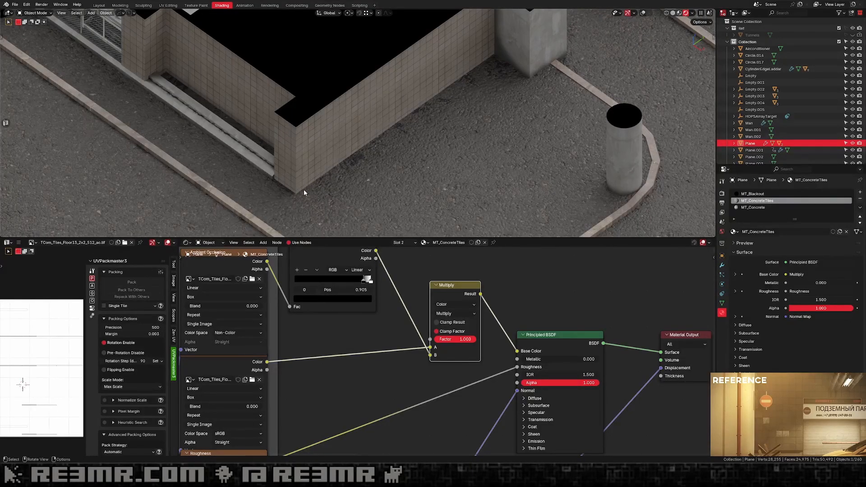
scroll(313, 187, down, 6)
scroll(315, 188, up, 5)
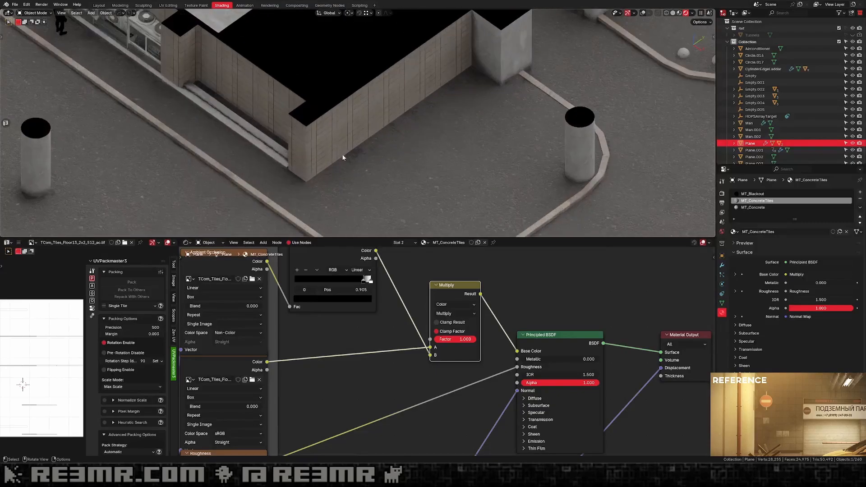
Place the 3D cursor at the bottom vertex of the building's outer wall corner.
shift+middle_drag(455, 161, 432, 130)
key(shift+a)
mouse_move(424, 140)
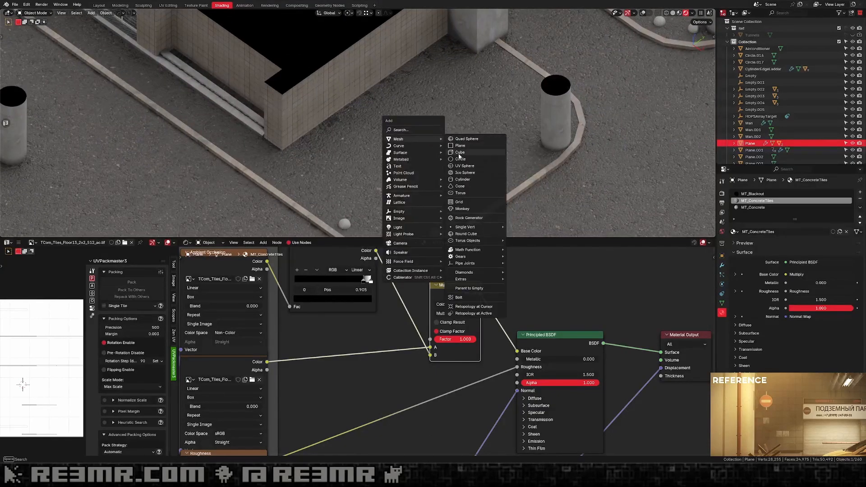
key(Escape)
key(Tab)
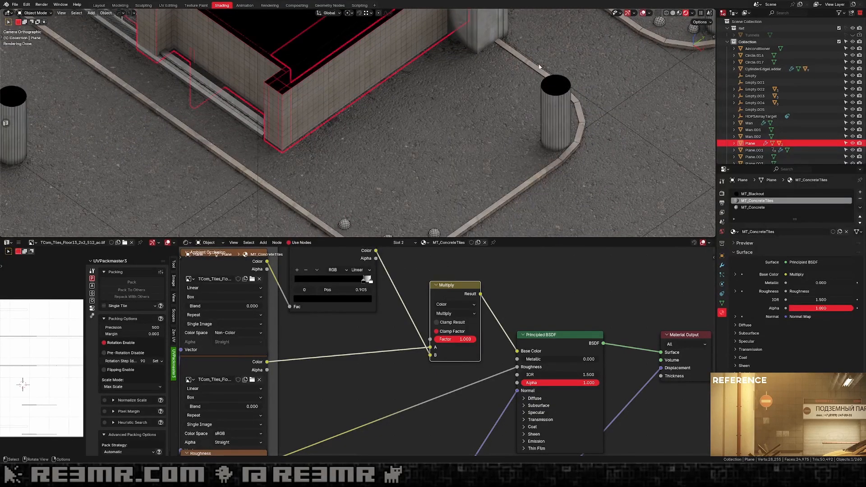
key(1)
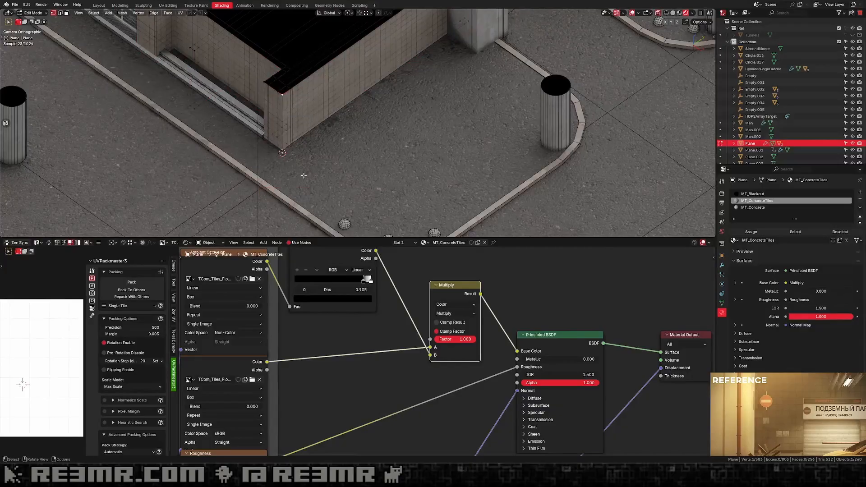
key(Tab)
Add a monkey mesh at the wall corner, scale it to 0.3, and apply its rotation and scale.
key(shift+a)
mouse_move(322, 165)
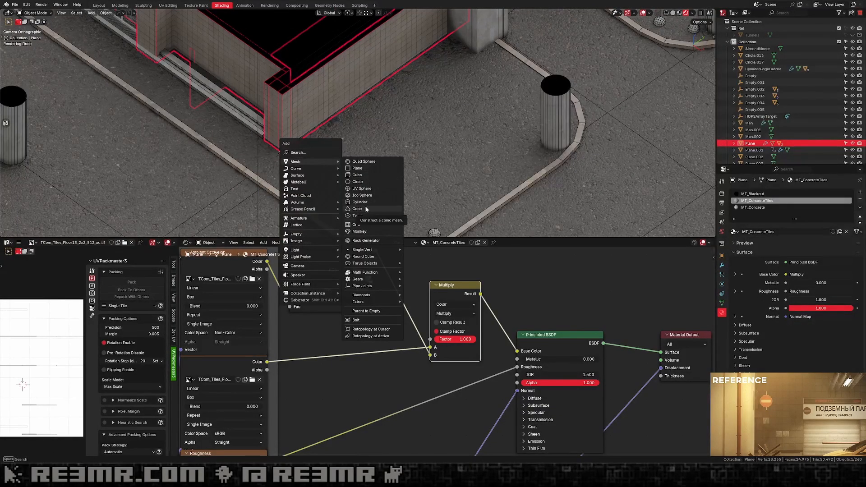
click(359, 231)
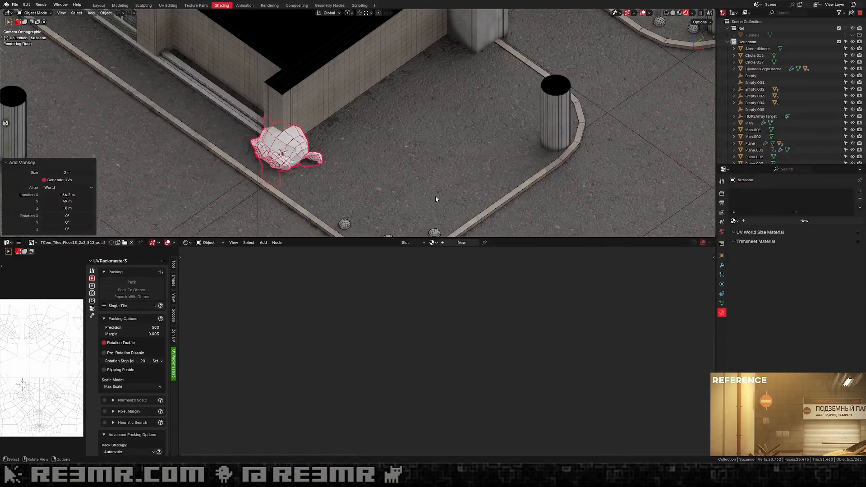
key(s)
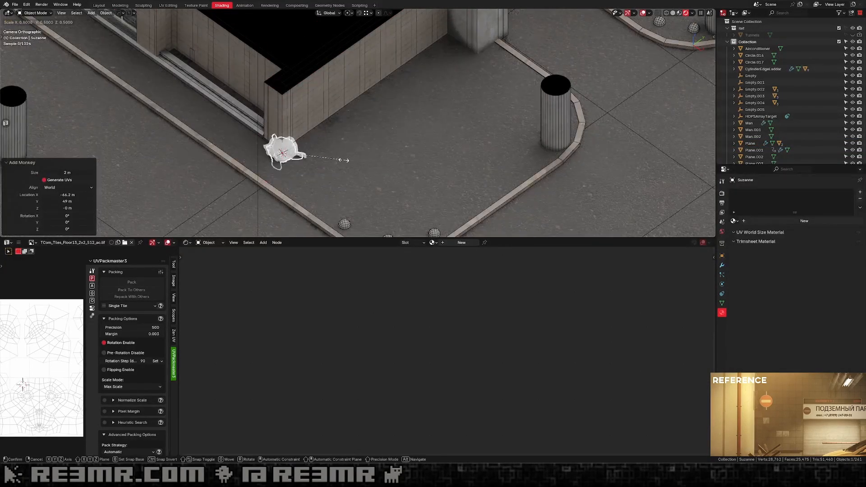
click(321, 153)
key(ctrl+a)
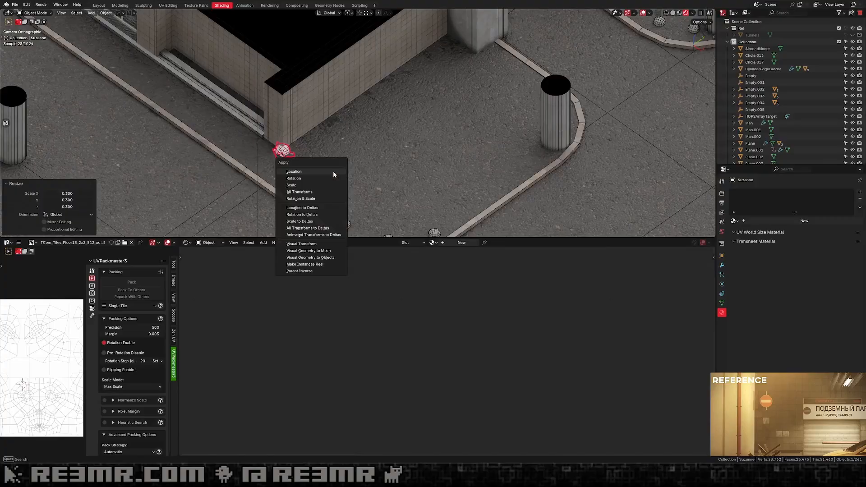
click(311, 198)
Move the monkey away from the wall corner to the area behind the building, adjusting it along the global X and Y axes.
scroll(312, 169, down, 4)
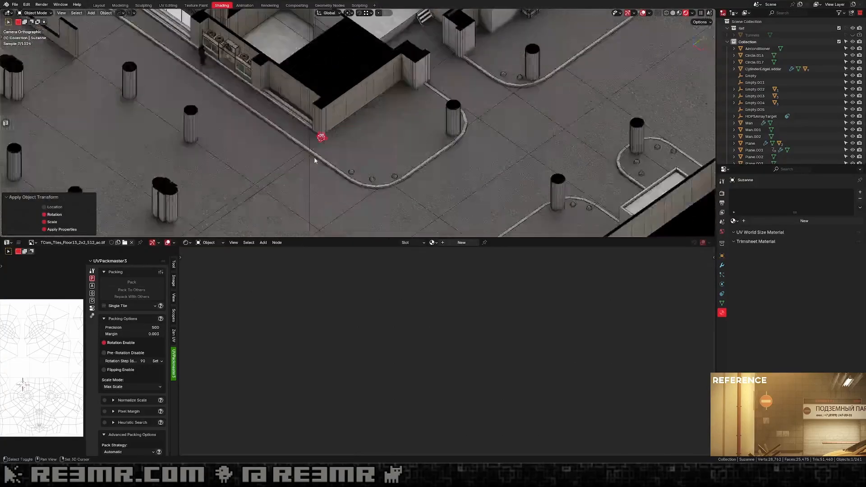
scroll(361, 144, down, 3)
key(g)
key(x)
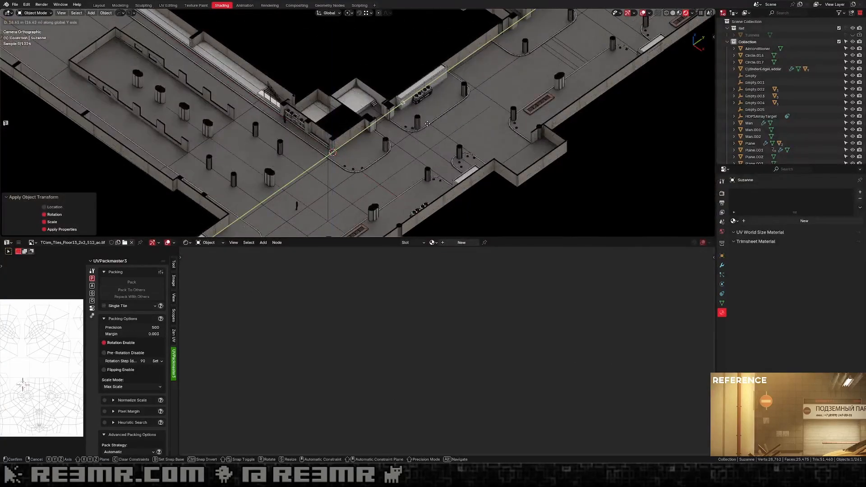
click(417, 116)
key(g)
key(y)
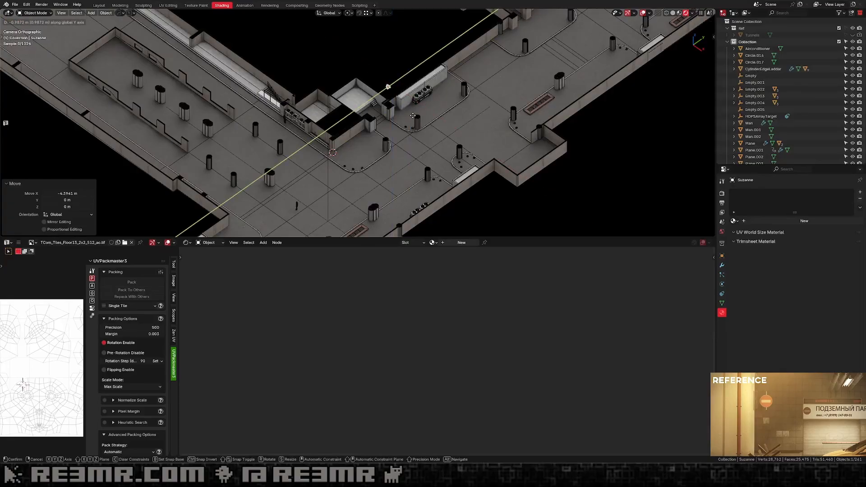
click(418, 114)
Select the wall object and move the Principled BSDF and Material Output nodes away from the Multiply node to make room.
scroll(417, 115, up, 3)
scroll(348, 160, up, 4)
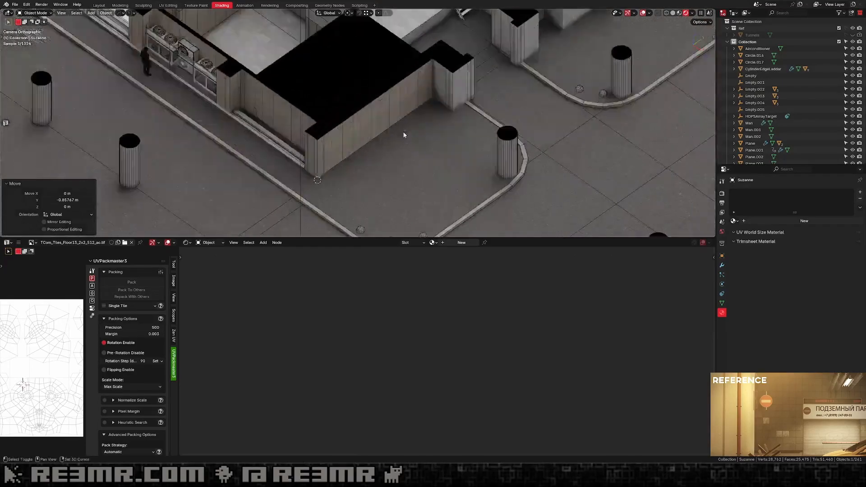
shift+middle_drag(442, 112, 401, 183)
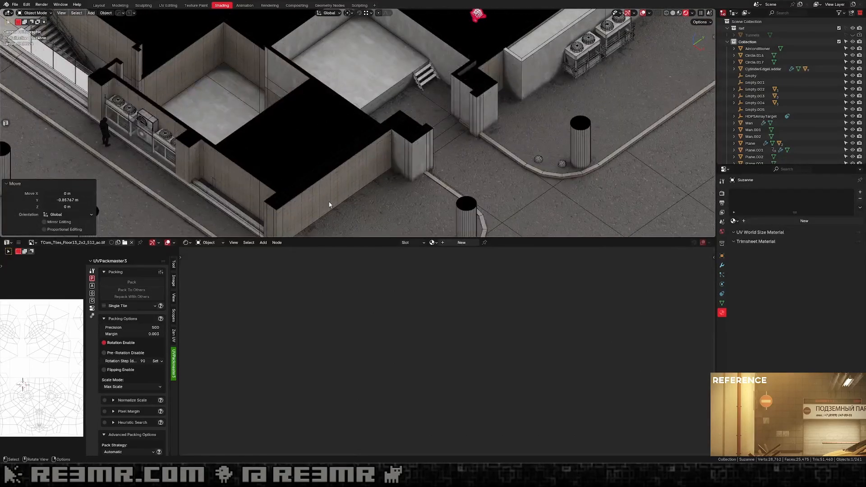
shift+middle_drag(329, 204, 355, 165)
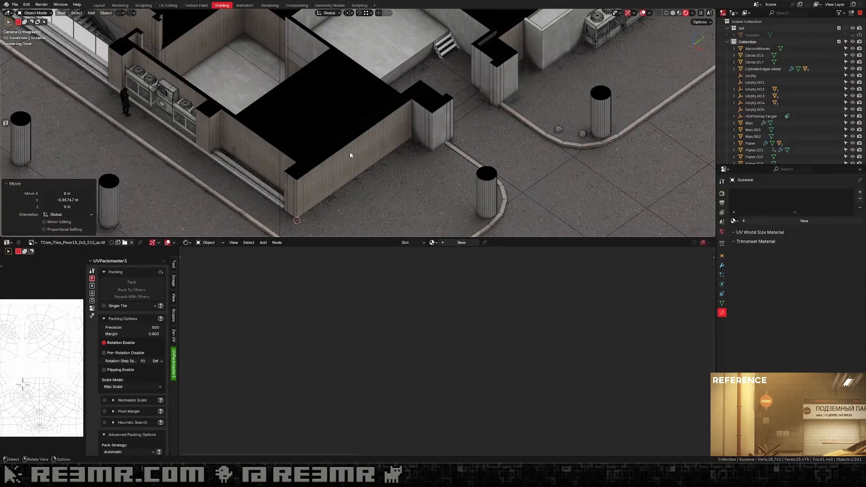
click(350, 155)
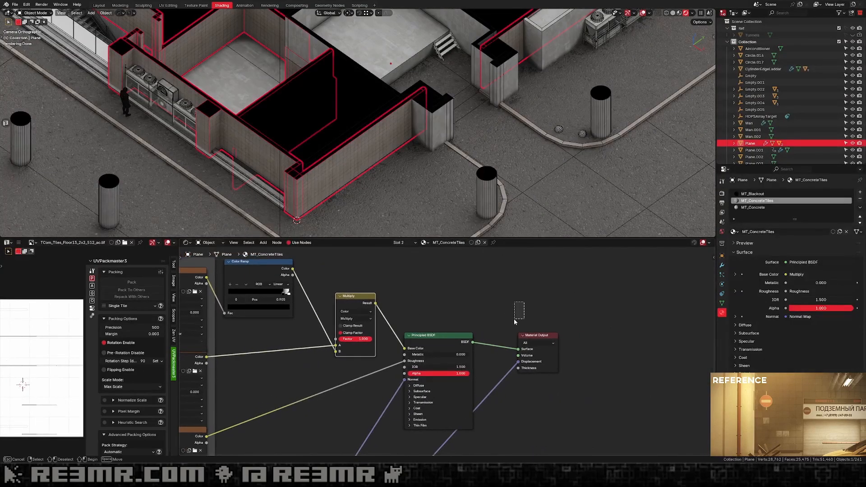
key(g)
click(652, 333)
Add a Gradient Texture node to the MT_ConcreteTiles material, above the link from Multiply to the Principled BSDF.
key(shift+a)
click(468, 297)
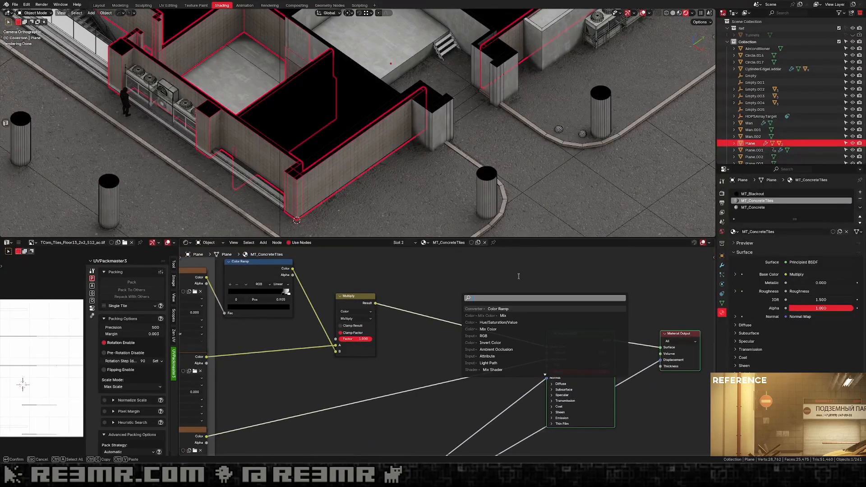
text(grad)
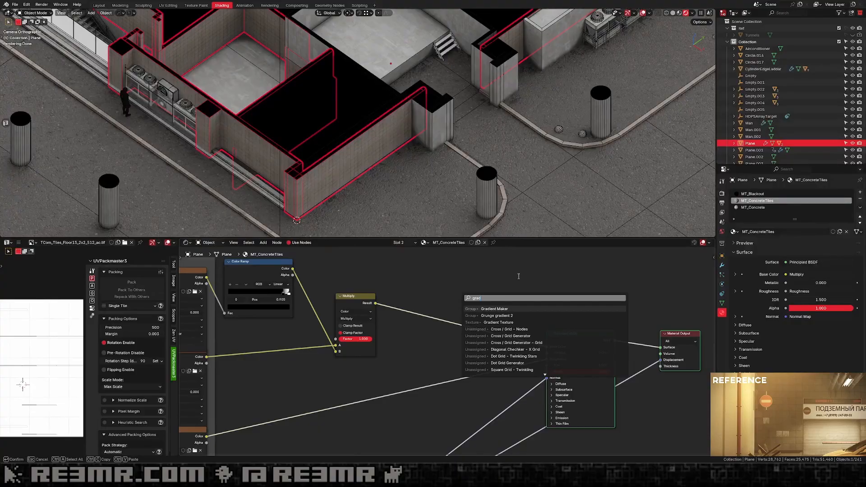
key(Down)
key(Down)
key(Return)
click(459, 269)
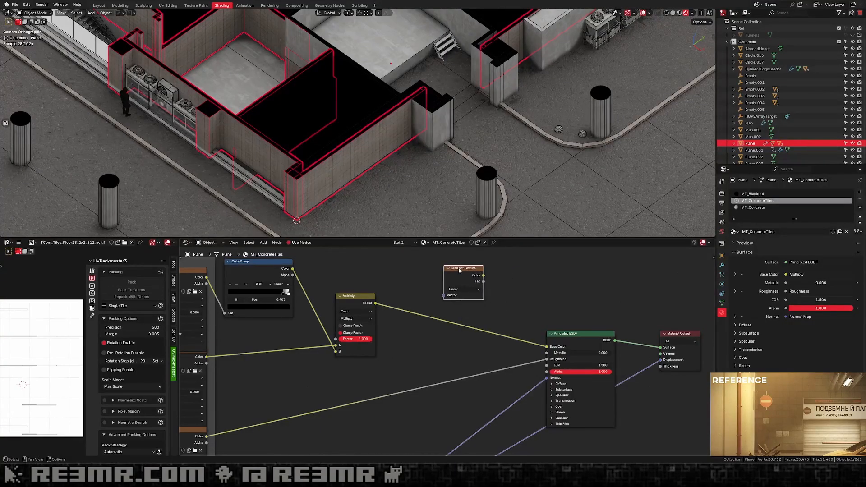
drag(458, 269, 459, 267)
Feed the Gradient Texture from new Texture Coordinate and Mapping nodes using Object coordinates, and preview the gradient on the walls.
key(ctrl+t)
middle_drag(426, 266, 466, 327)
key(g)
click(410, 246)
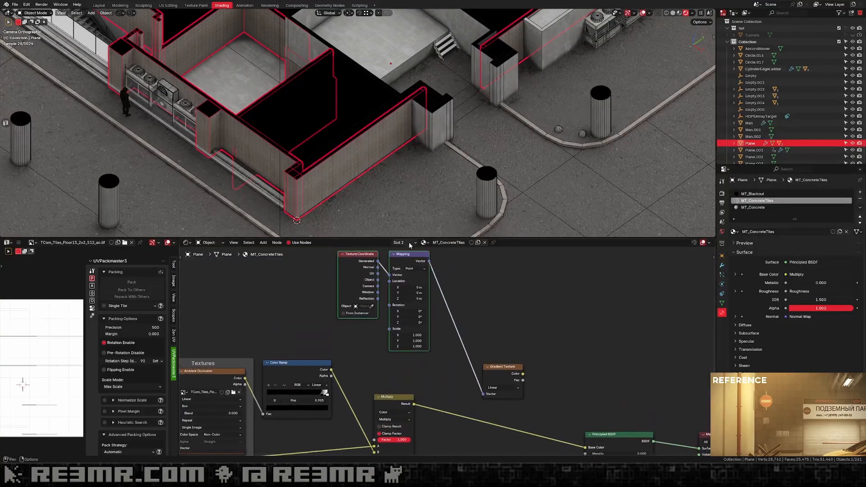
drag(378, 279, 389, 275)
drag(343, 259, 323, 260)
drag(504, 369, 480, 324)
ctrl+shift+click(479, 324)
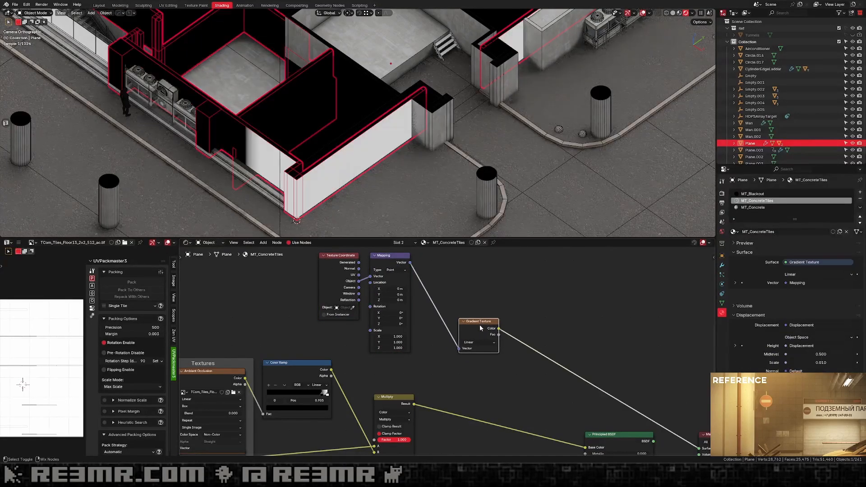
middle_drag(328, 219, 249, 162)
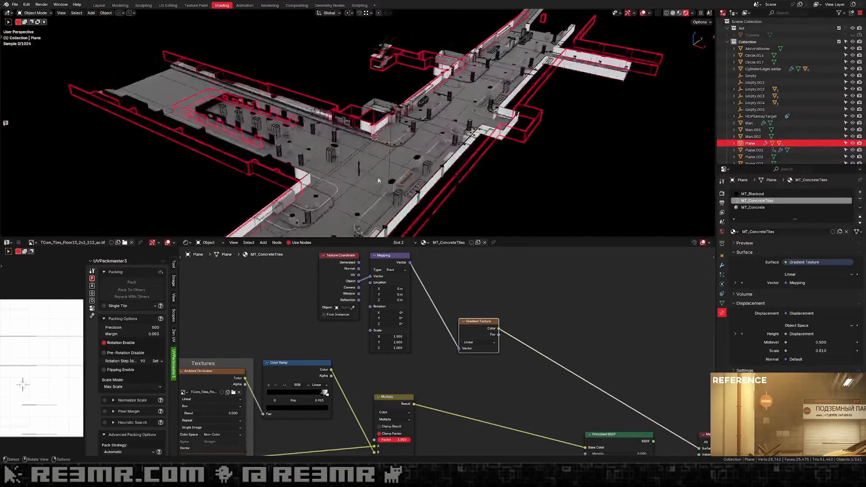
scroll(248, 162, up, 1)
scroll(339, 137, up, 3)
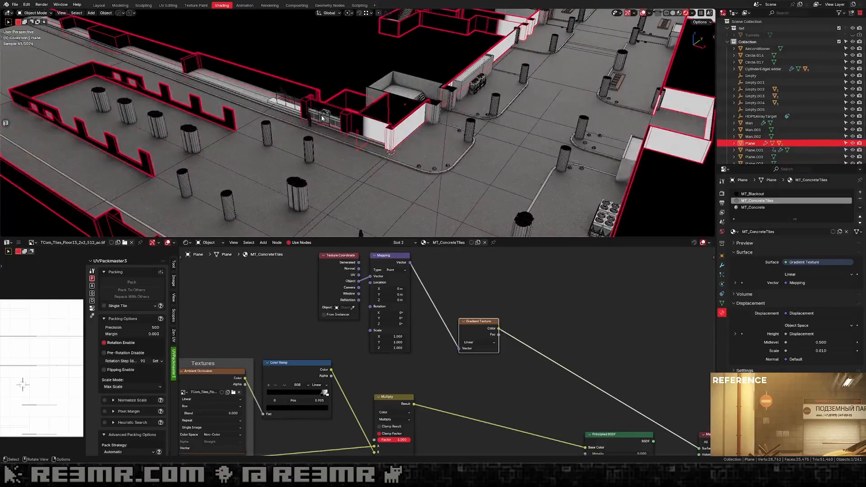
Set the Mapping node's Y rotation to 90° with X at 0°, and check the gradient at the wall corner.
click(391, 312)
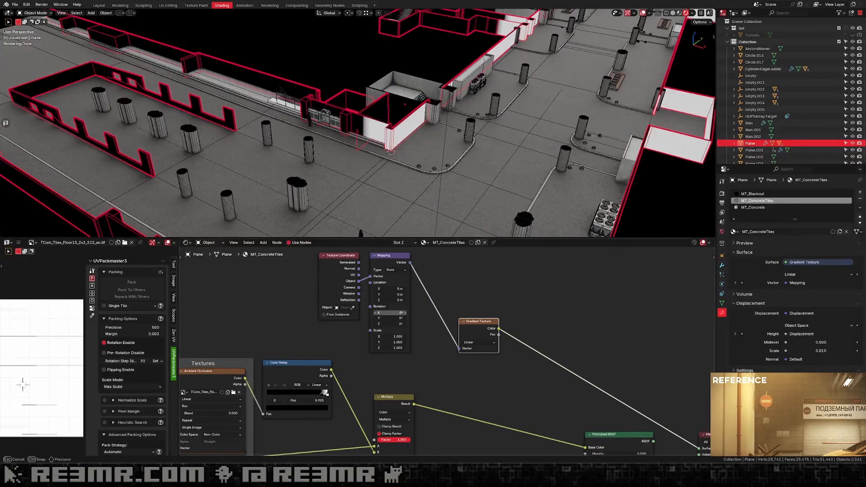
text(90)
key(Return)
click(397, 318)
text(90)
key(Return)
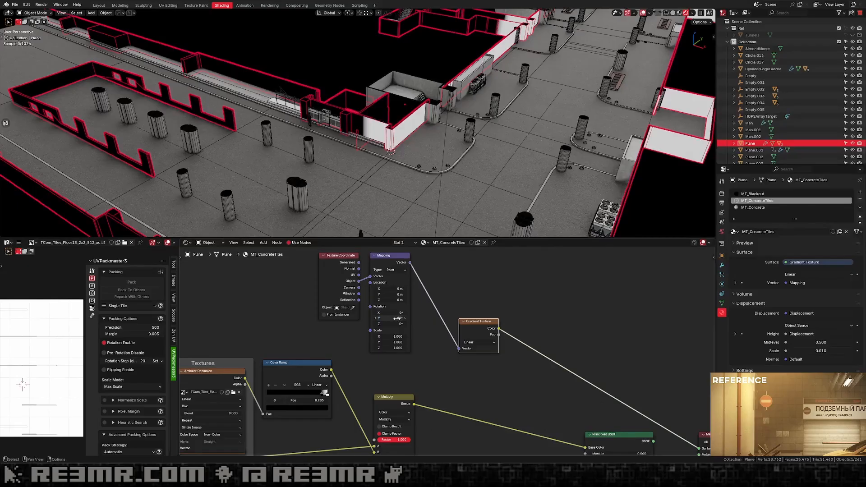
scroll(388, 137, up, 8)
shift+middle_drag(361, 136, 269, 99)
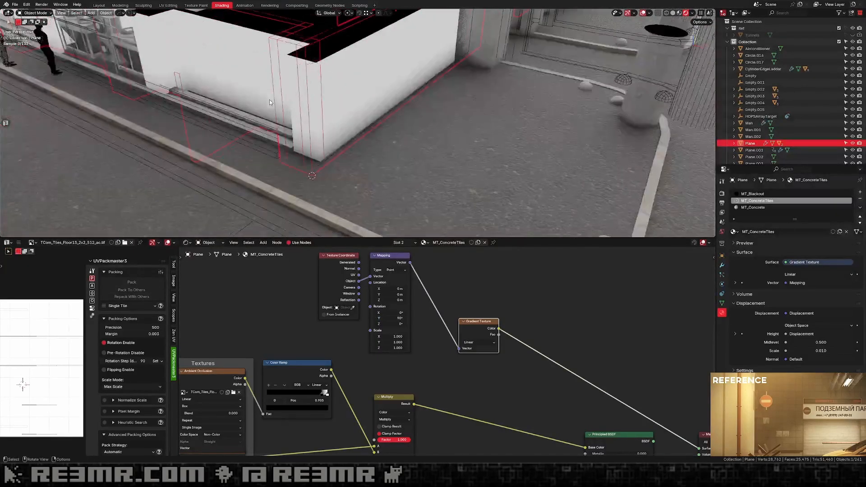
scroll(321, 153, up, 1)
scroll(330, 136, down, 2)
scroll(330, 136, down, 3)
scroll(366, 155, up, 4)
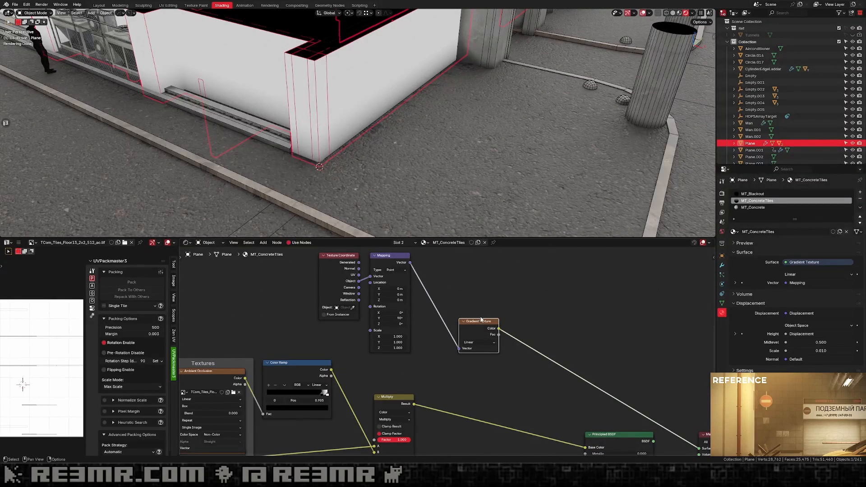
Add a Color Ramp driven by the Gradient Texture's Fac output and preview it on the walls.
drag(481, 319, 470, 284)
scroll(500, 298, down, 1)
key(shift+a)
click(501, 300)
text(c)
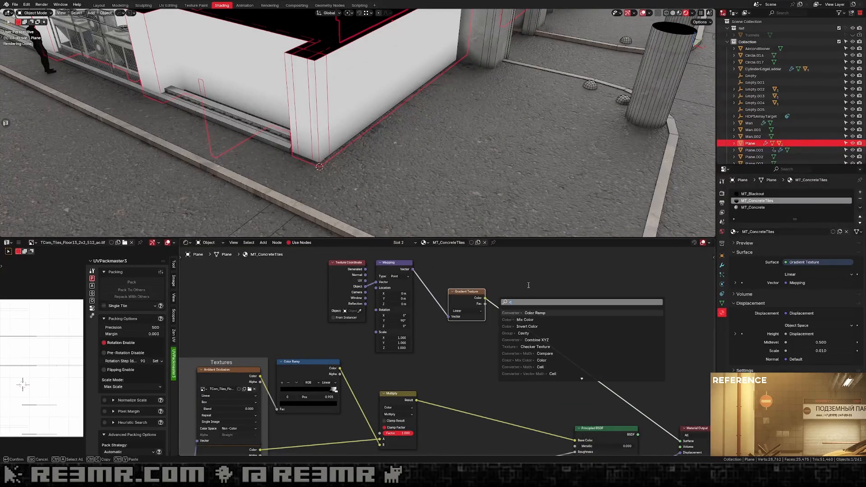
click(540, 312)
click(549, 258)
drag(486, 307, 551, 306)
ctrl+shift+click(573, 256)
Place the new Color Ramp beside the Gradient Texture and set its interpolation to Constant.
middle_drag(573, 253, 582, 251)
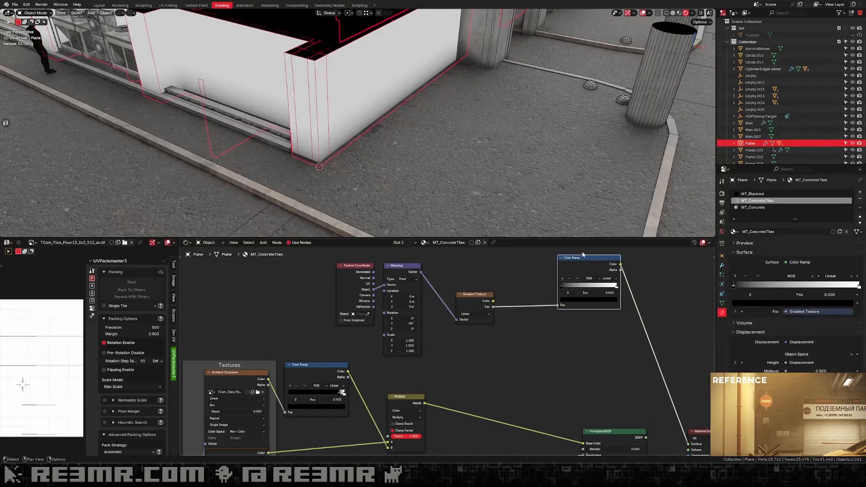
drag(591, 267, 534, 299)
middle_drag(534, 299, 526, 286)
scroll(508, 285, up, 1)
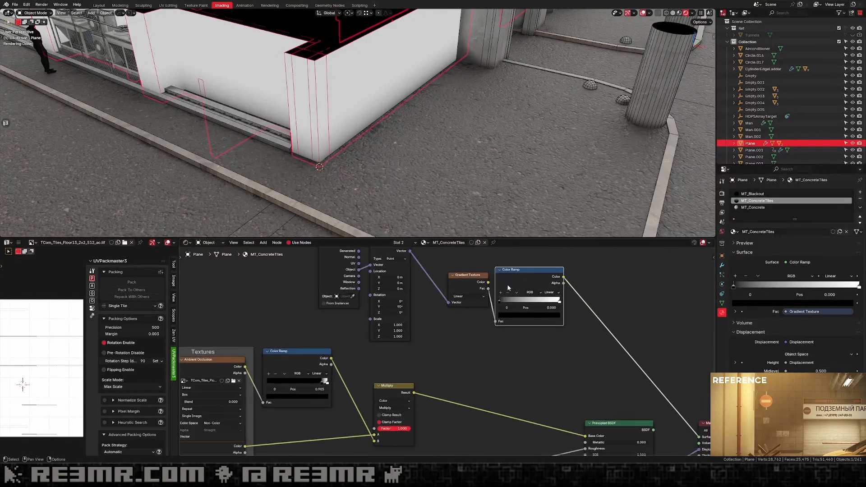
click(552, 293)
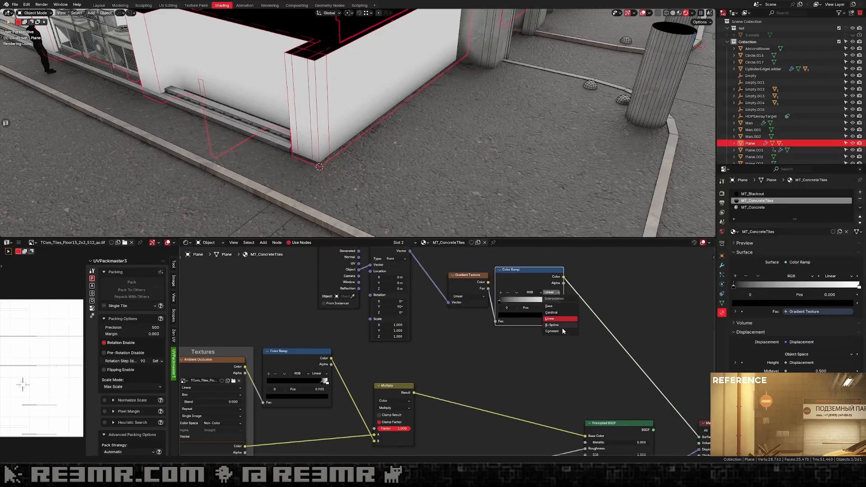
click(562, 330)
ctrl+scroll(538, 317, left, 2)
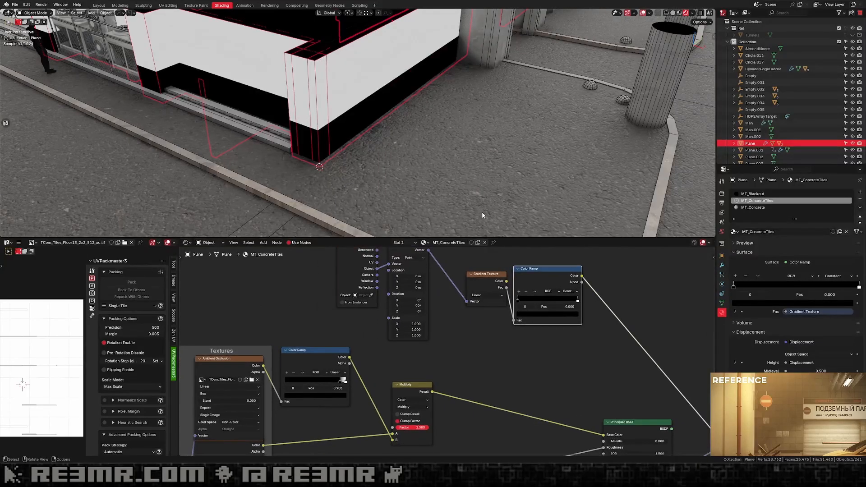
Move the gradient Color Ramp's white stop to position 0.268 to narrow the black band along the wall base.
drag(578, 300, 532, 301)
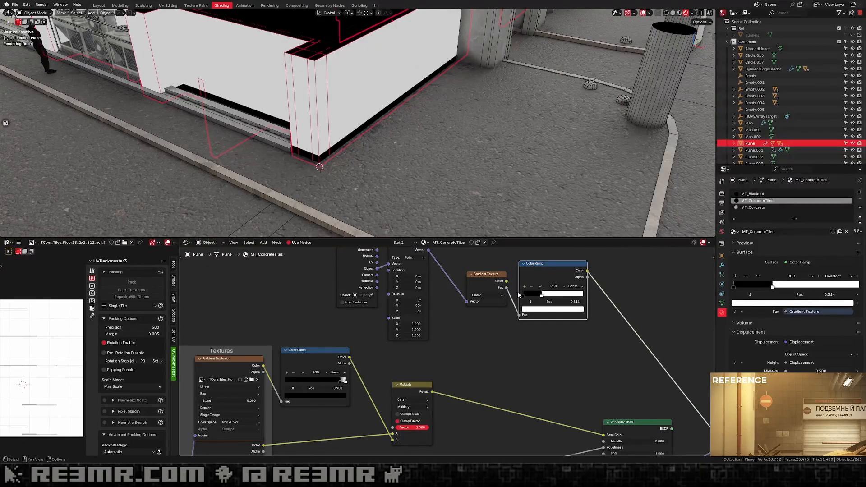
scroll(472, 298, down, 2)
scroll(472, 298, up, 2)
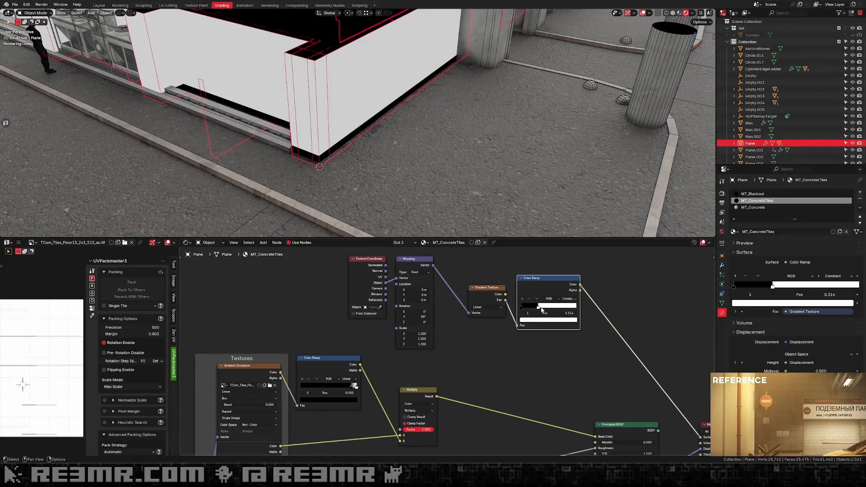
drag(541, 310, 539, 309)
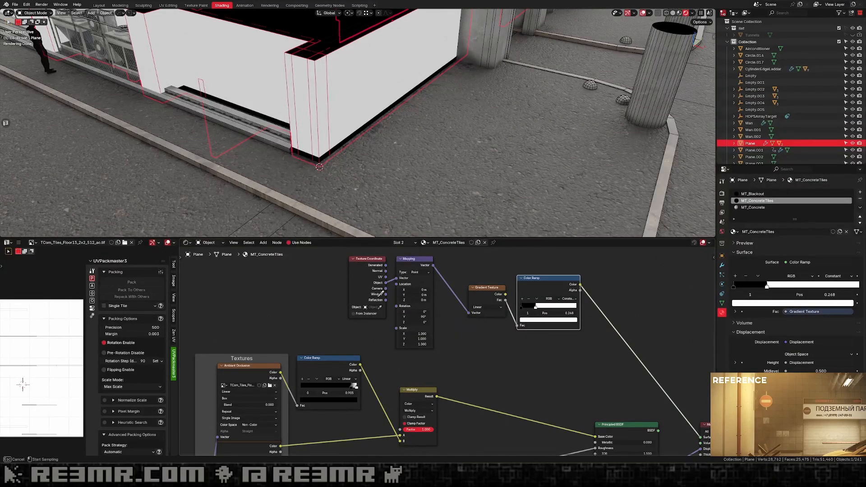
Set the Texture Coordinate node's reference object to the Suzanne object above the building walls.
scroll(370, 270, down, 3)
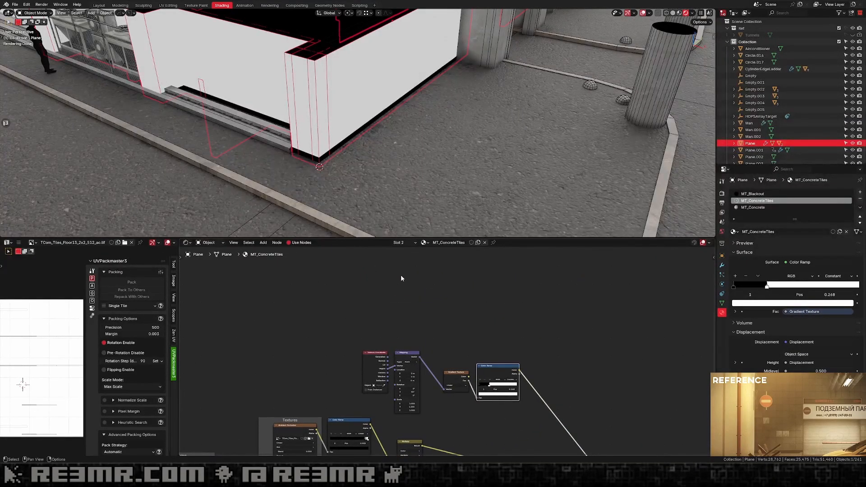
scroll(412, 133, down, 6)
middle_drag(412, 133, 404, 223)
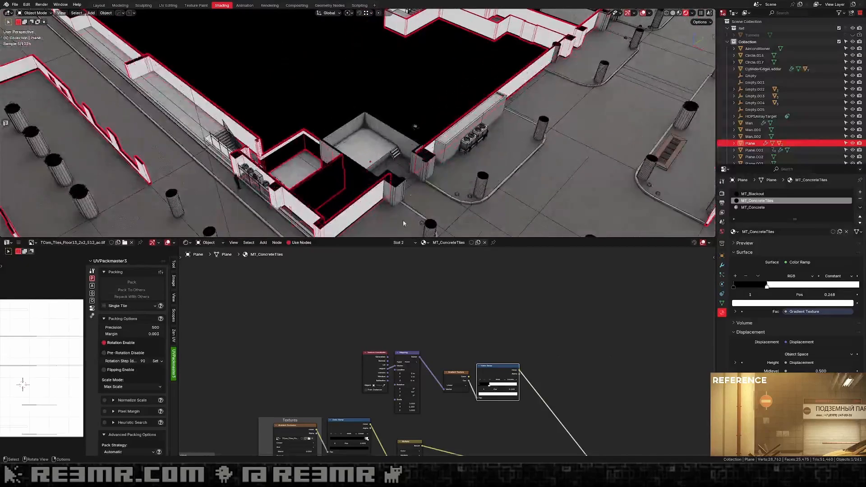
click(384, 385)
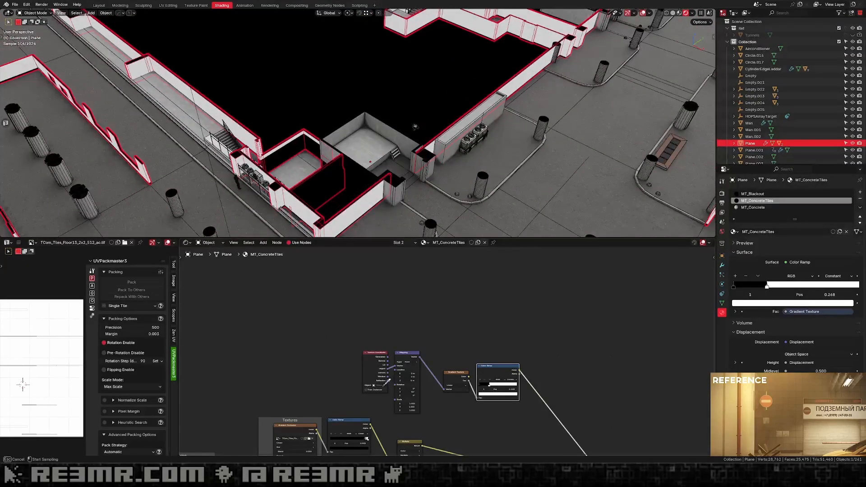
click(415, 127)
Move Suzanne along Z until the black gradient band is a thin strip along the base of the walls.
click(415, 130)
shift+middle_drag(416, 128, 434, 92)
key(g)
key(z)
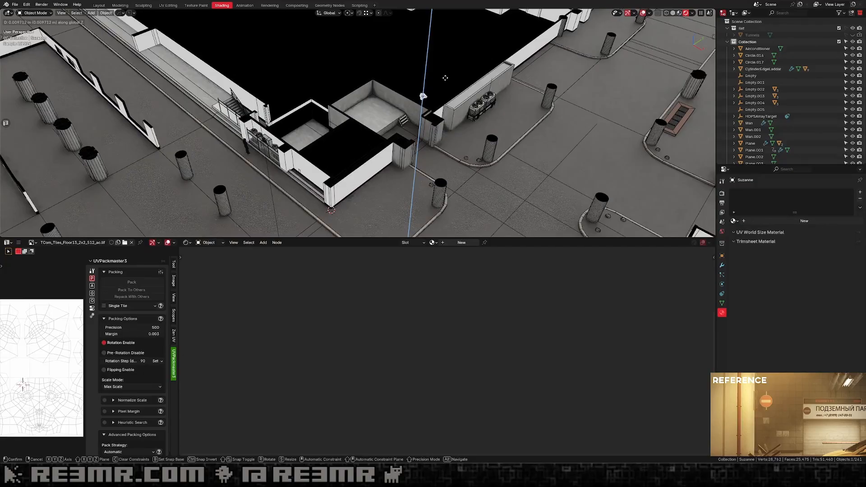
click(445, 77)
middle_drag(445, 77, 436, 74)
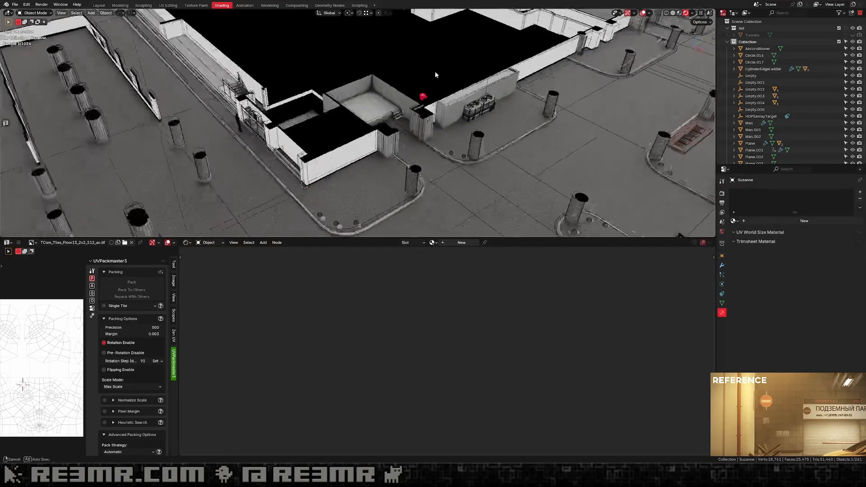
scroll(436, 75, up, 3)
key(g)
key(z)
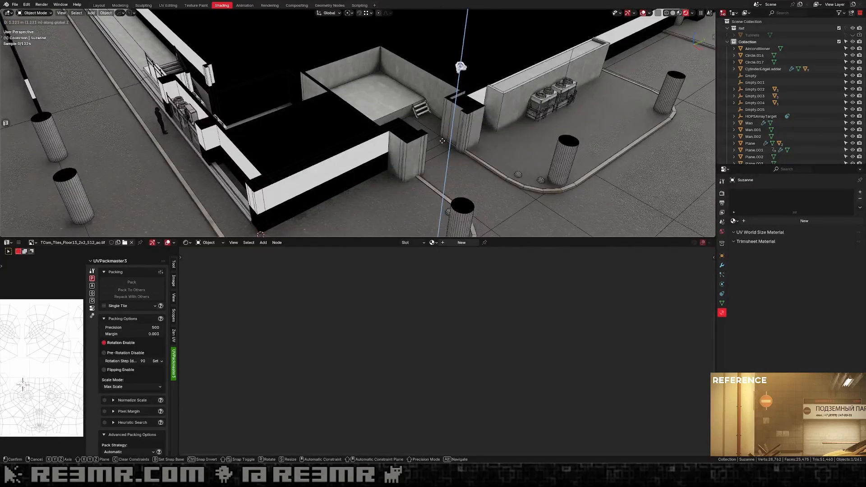
click(472, 90)
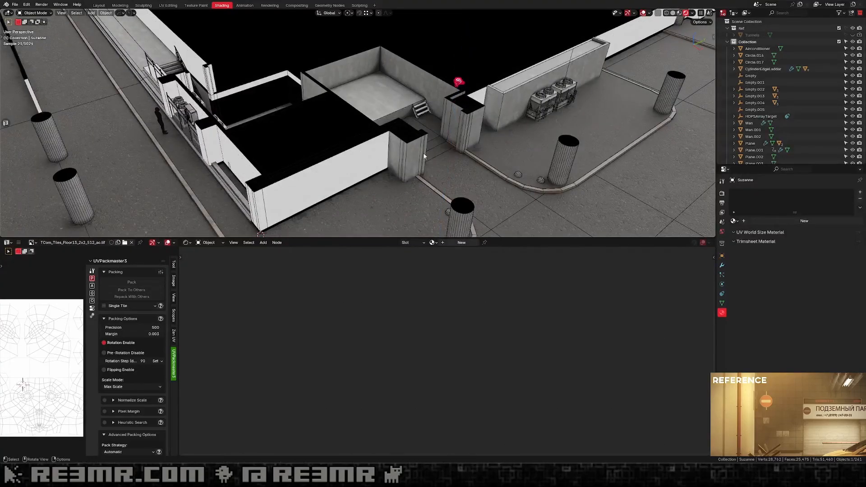
Reposition the walls' gradient mask nodes above the texture nodes and restore the Principled BSDF as the material's surface.
shift+middle_drag(424, 156, 431, 118)
click(364, 131)
middle_drag(373, 368, 351, 330)
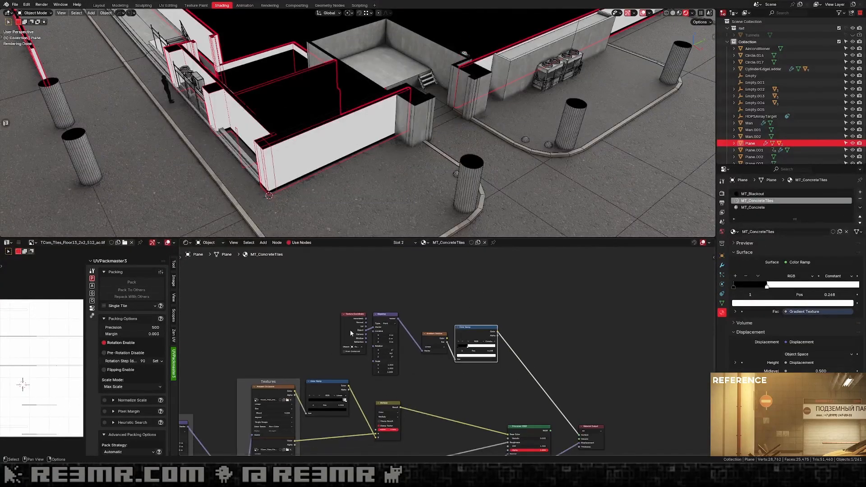
drag(484, 309, 369, 350)
click(406, 300)
drag(408, 301, 358, 323)
key(g)
click(371, 323)
middle_drag(483, 391, 412, 292)
scroll(517, 294, down, 1)
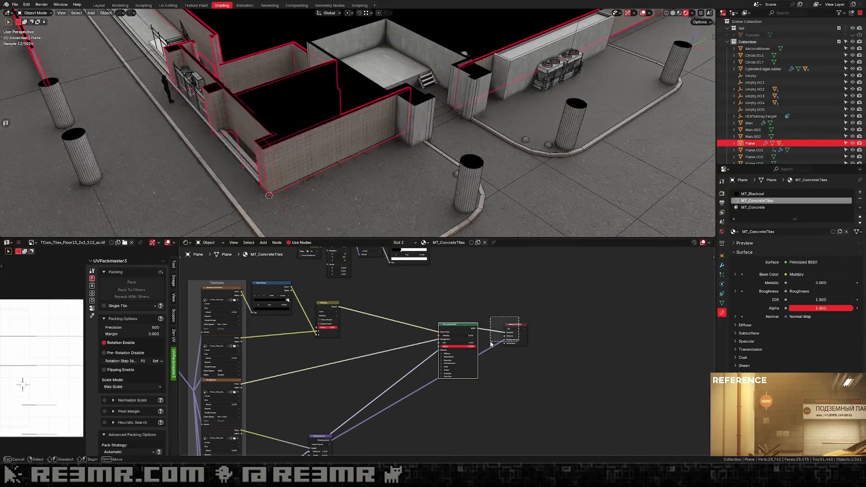
Duplicate the Multiply node onto the Base Color link before the Principled BSDF and set its blend mode to Mix.
scroll(384, 324, up, 4)
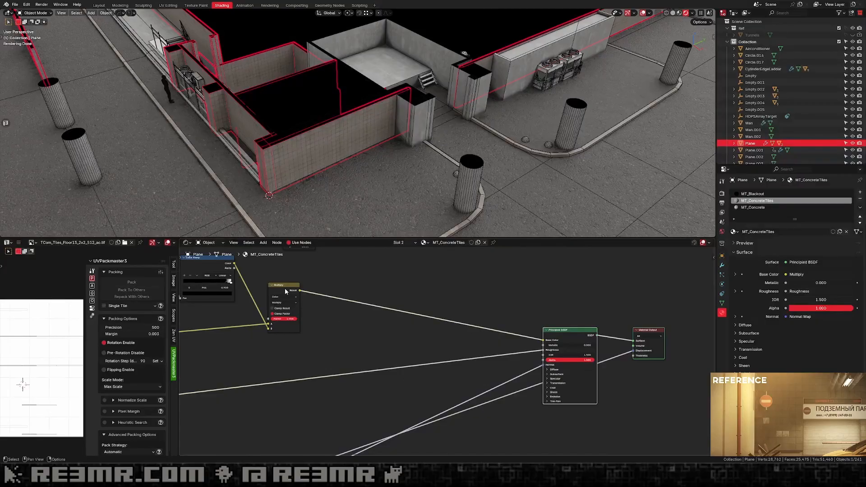
key(shift+d)
click(432, 312)
scroll(430, 311, up, 1)
click(428, 307)
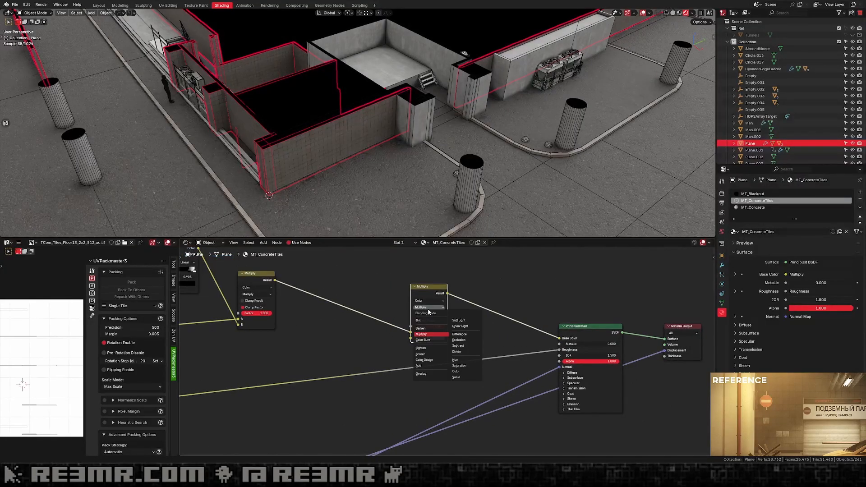
click(428, 320)
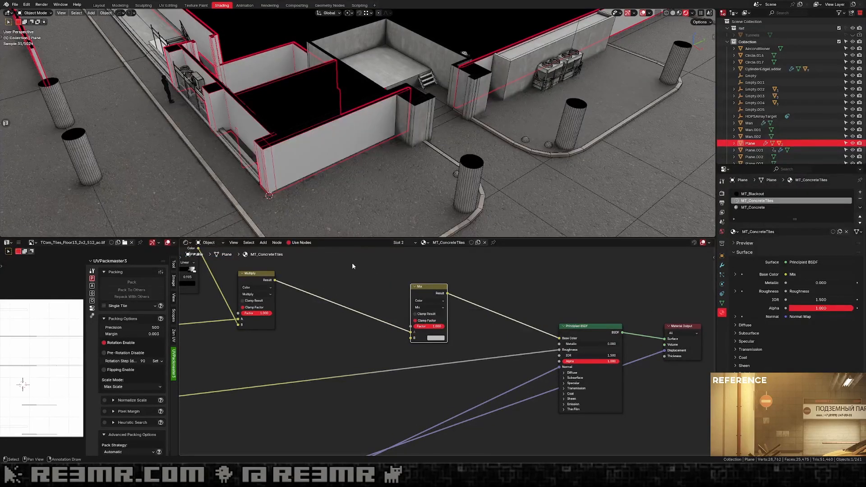
Reconnect the Multiply result from the Mix node's A input to its B input.
scroll(331, 186, up, 3)
scroll(312, 303, up, 1)
middle_drag(313, 303, 380, 286)
scroll(356, 300, up, 1)
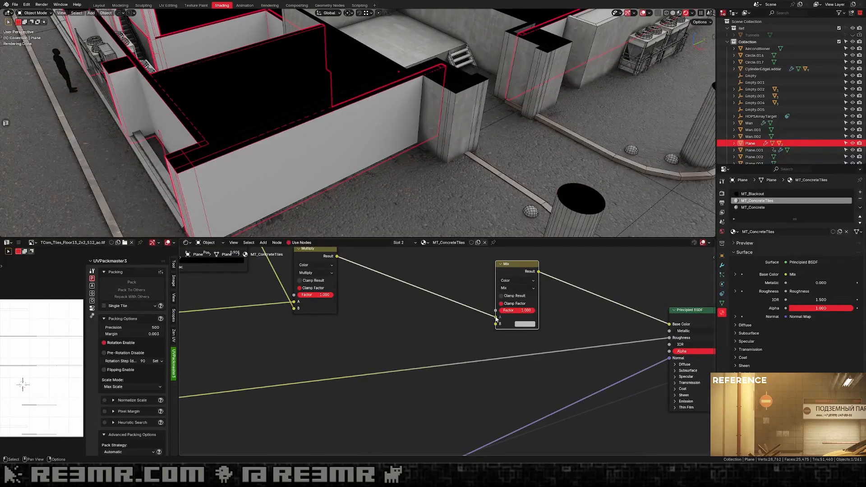
drag(496, 317, 496, 324)
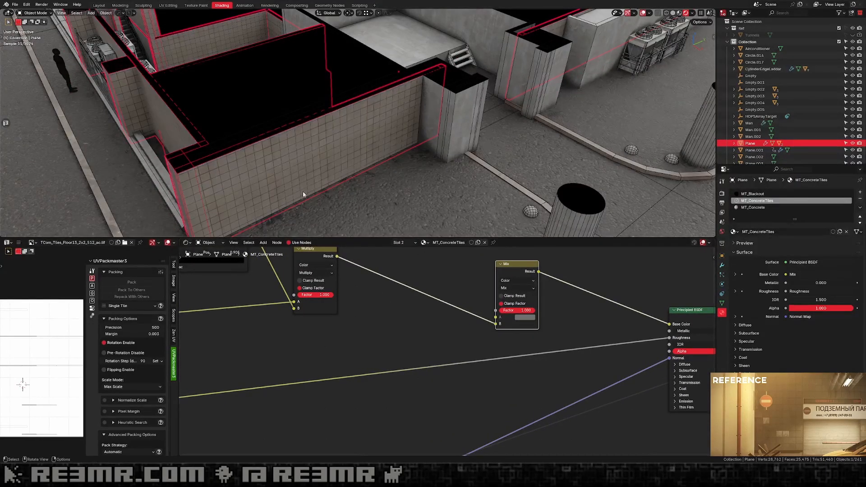
Inspect the tiled wall corner and move the Mix node closer to the Multiply node.
scroll(418, 172, down, 3)
scroll(395, 167, up, 4)
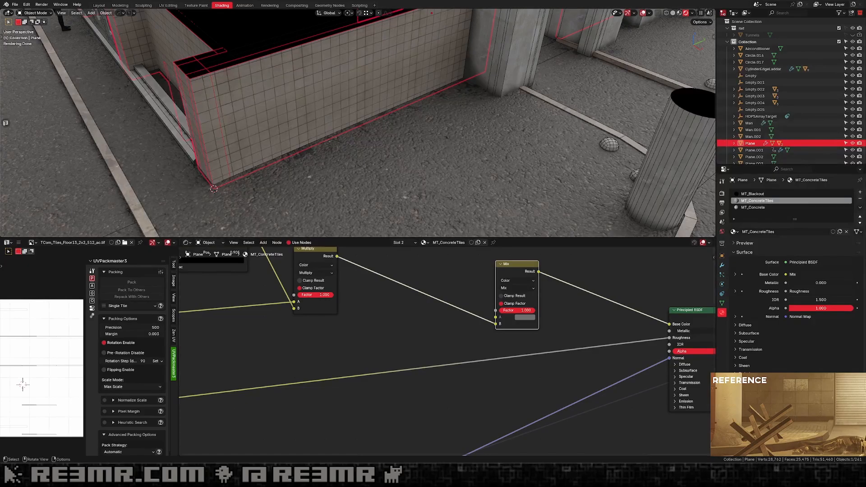
scroll(397, 149, down, 3)
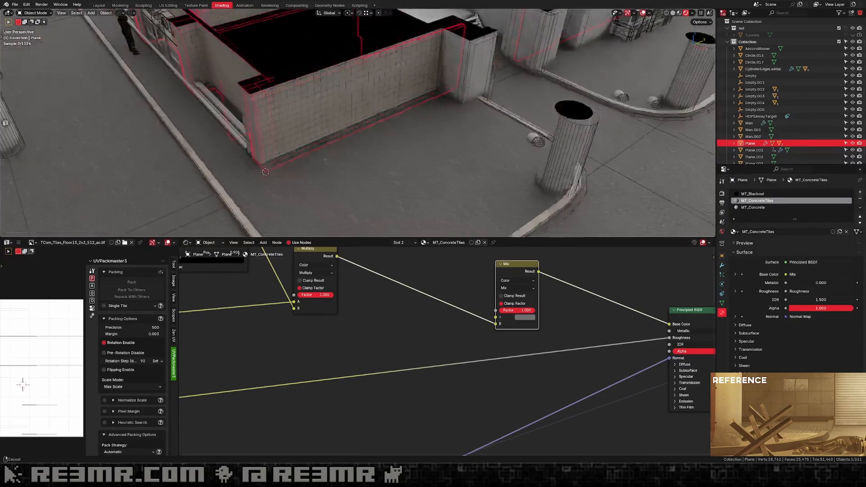
shift+middle_drag(397, 149, 446, 215)
drag(516, 275, 482, 268)
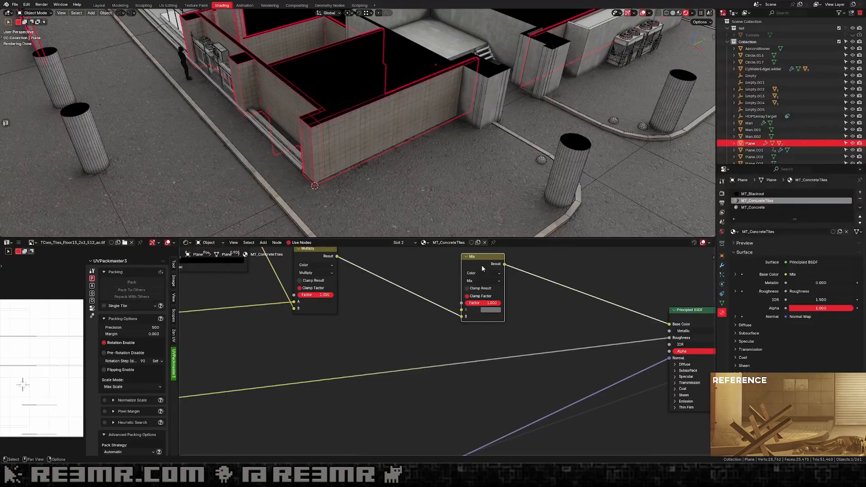
scroll(507, 299, down, 2)
middle_drag(507, 297, 482, 316)
drag(449, 290, 436, 289)
scroll(436, 298, up, 2)
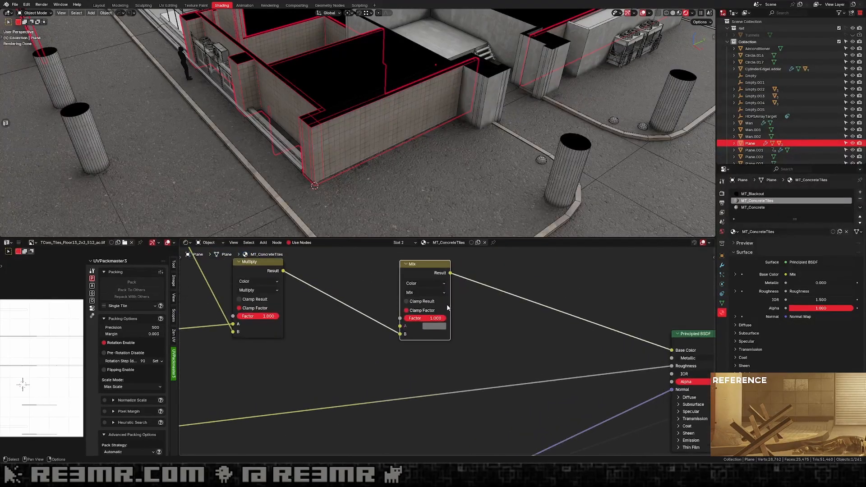
Darken the Mix node's A color to a very dark gray and view the walls.
scroll(458, 159, up, 4)
middle_drag(458, 160, 451, 205)
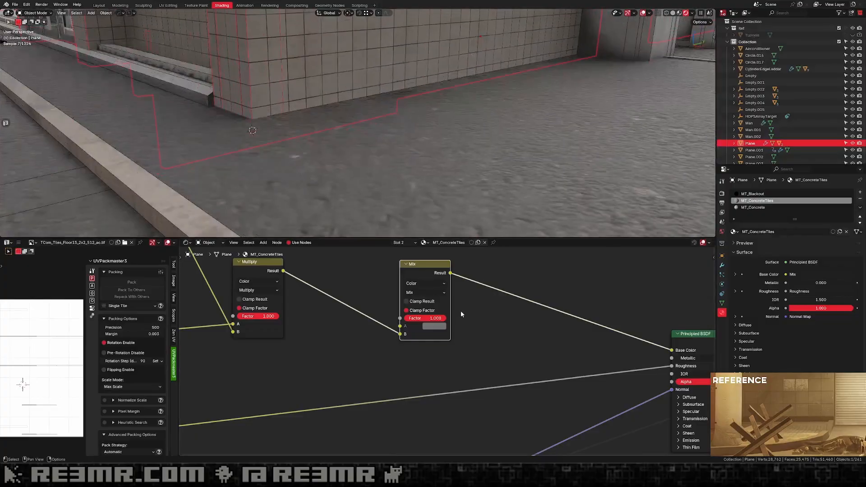
click(444, 329)
drag(487, 224, 487, 254)
scroll(471, 137, down, 5)
middle_drag(471, 137, 466, 183)
scroll(480, 145, down, 1)
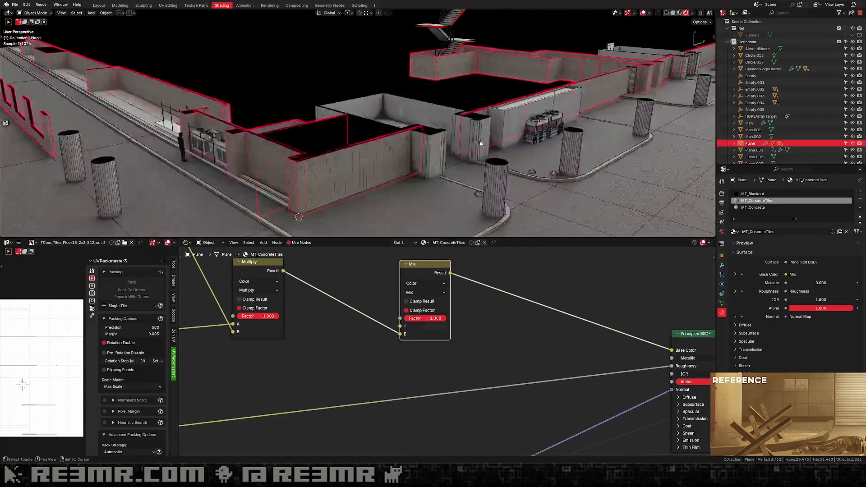
Select Suzanne and adjust its height along Z to test the gradient mask.
middle_drag(479, 143, 509, 131)
click(495, 152)
shift+middle_drag(494, 166, 520, 100)
key(g)
key(z)
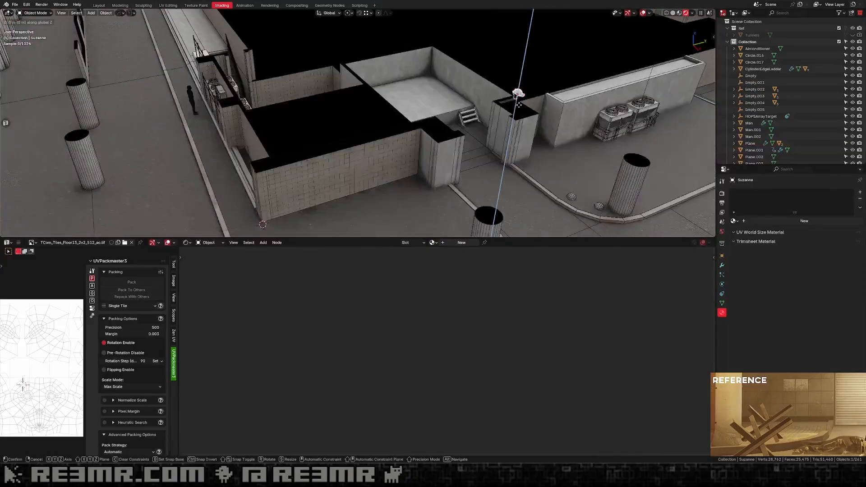
click(515, 105)
Select the walls again and change the Mix node's blend mode to Darken.
click(389, 177)
middle_drag(388, 177, 483, 91)
scroll(442, 291, up, 1)
click(442, 287)
click(428, 315)
Try moving Suzanne along Z to check its effect on the walls with the Darken blend.
click(480, 67)
key(g)
key(z)
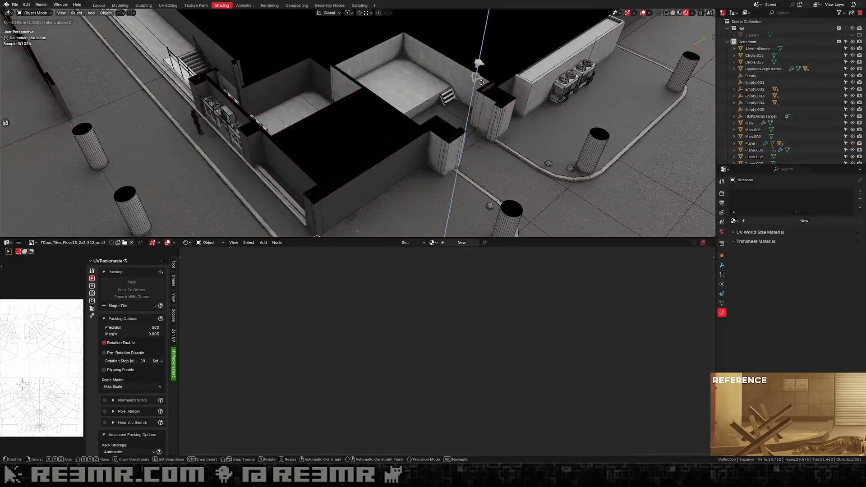
right_click(499, 53)
Select the walls, shift the gradient mask nodes, and connect the gradient Color Ramp's Color output to the Darken node's Factor.
click(408, 164)
middle_drag(472, 318, 456, 360)
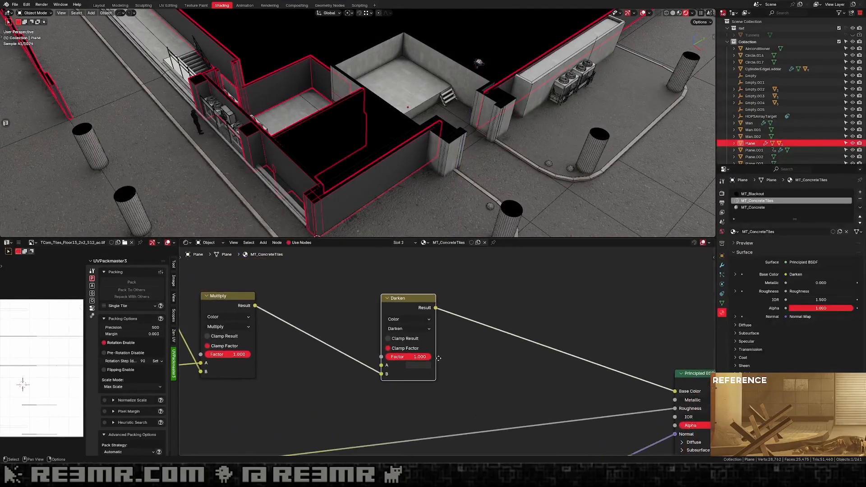
scroll(446, 353, down, 4)
middle_drag(353, 296, 399, 361)
scroll(400, 360, down, 2)
drag(496, 257, 318, 301)
key(g)
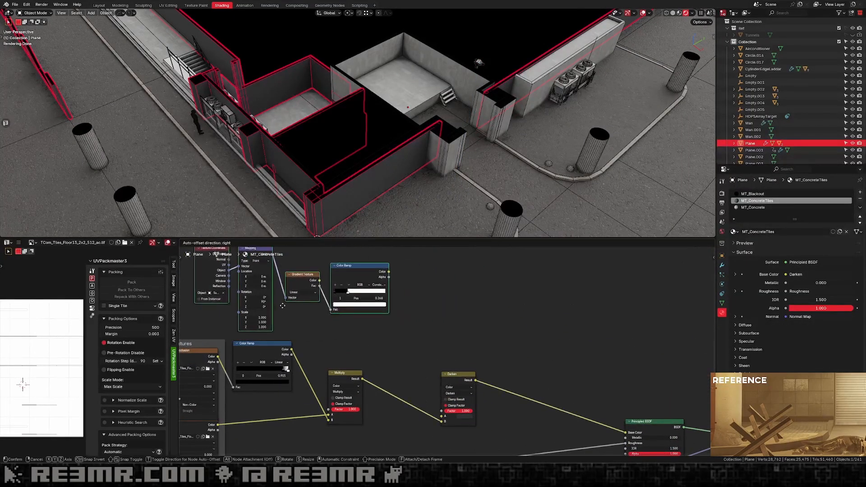
click(202, 299)
drag(380, 273, 442, 411)
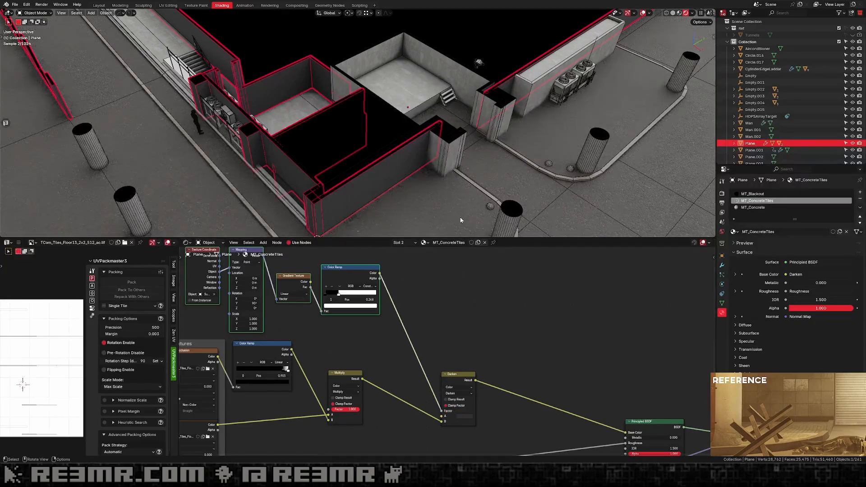
Reconnect the Multiply result from the Darken node's B input to its A input.
middle_drag(456, 190, 444, 182)
middle_drag(429, 442, 441, 355)
scroll(443, 352, up, 3)
drag(452, 328, 454, 321)
Try moving Suzanne along Z to test the masked band on the walls.
middle_drag(424, 212, 504, 104)
click(503, 104)
key(g)
key(z)
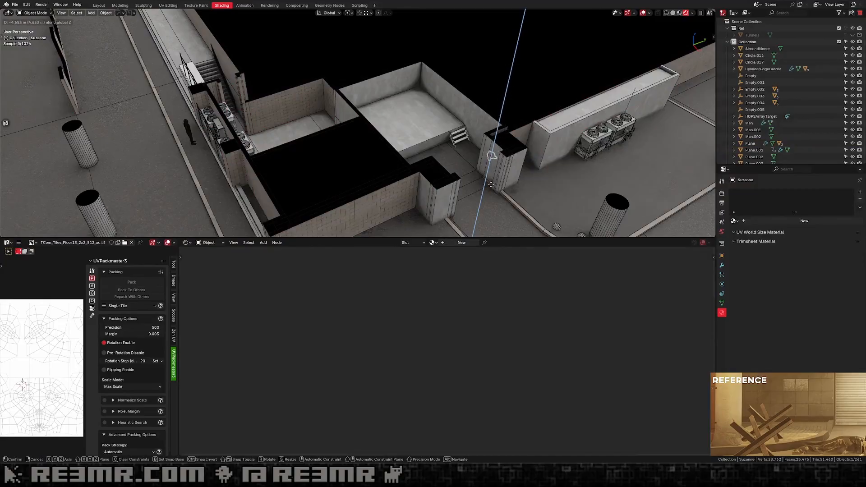
right_click(492, 143)
key(ctrl+z)
Set the Darken node's B color to dark gray and move the Multiply link from A to B.
click(485, 328)
click(529, 263)
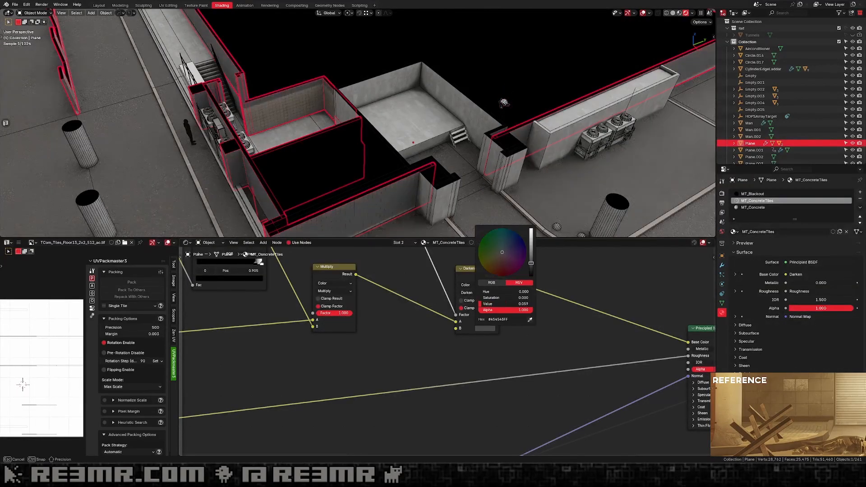
middle_drag(500, 203, 478, 165)
drag(455, 321, 455, 328)
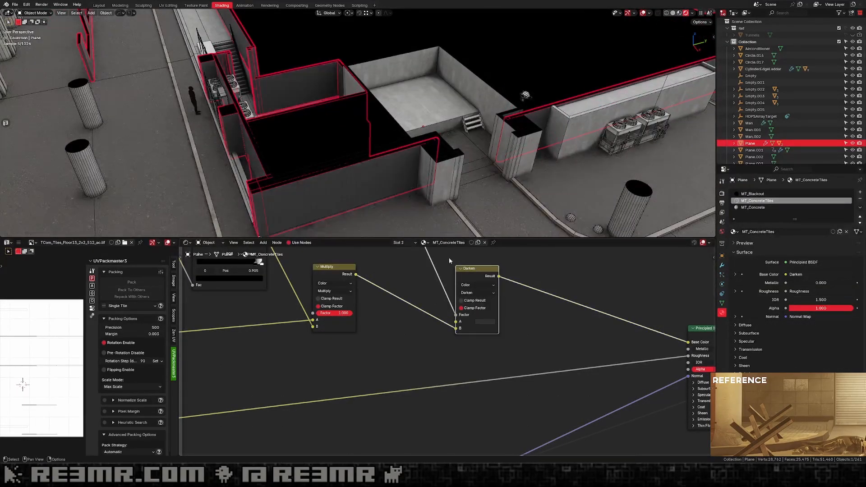
Try moving Suzanne along Z and rotating it to see how the wall mask reacts.
click(524, 96)
key(g)
key(z)
right_click(522, 111)
key(r)
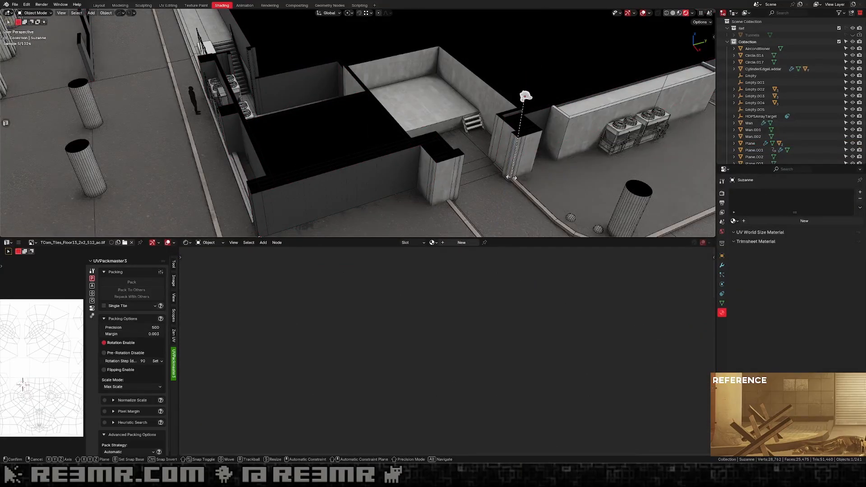
key(Return)
key(ctrl+z)
middle_drag(514, 173, 520, 114)
key(g)
key(z)
right_click(518, 156)
Select the walls, set the Darken node's blend mode to Multiply, and route the first Multiply result into its A input.
click(475, 161)
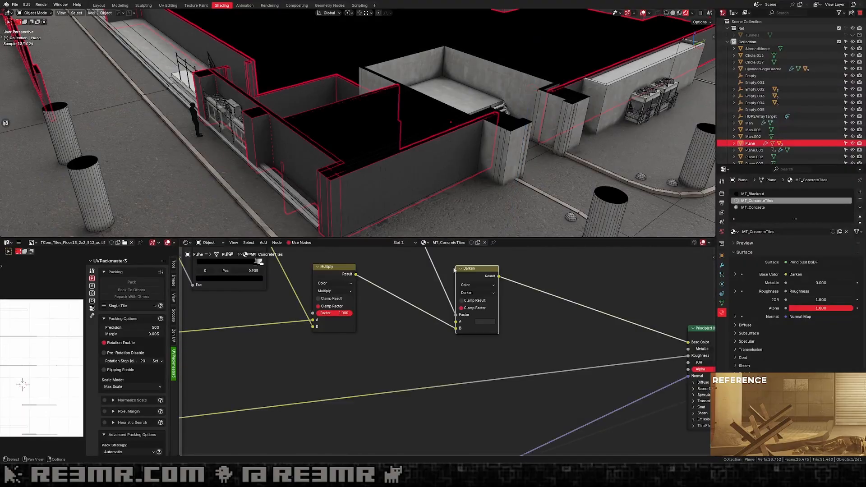
click(481, 293)
click(479, 321)
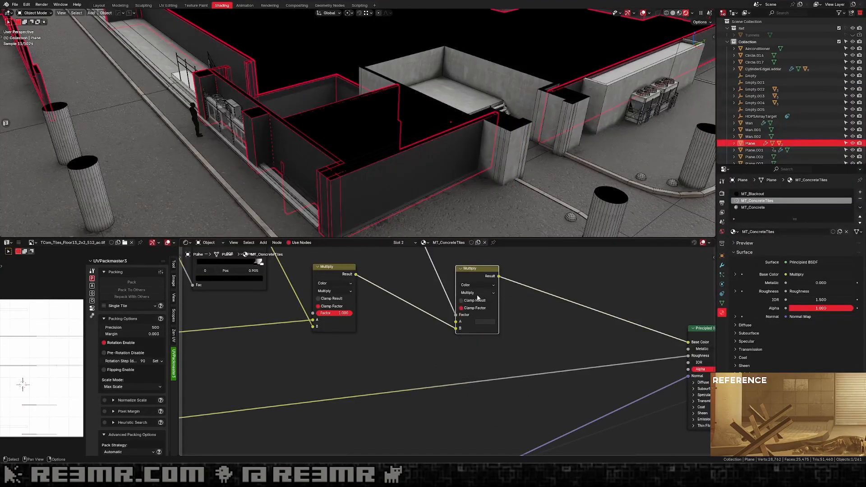
scroll(445, 337, up, 2)
drag(458, 320, 459, 311)
key(ctrl+z)
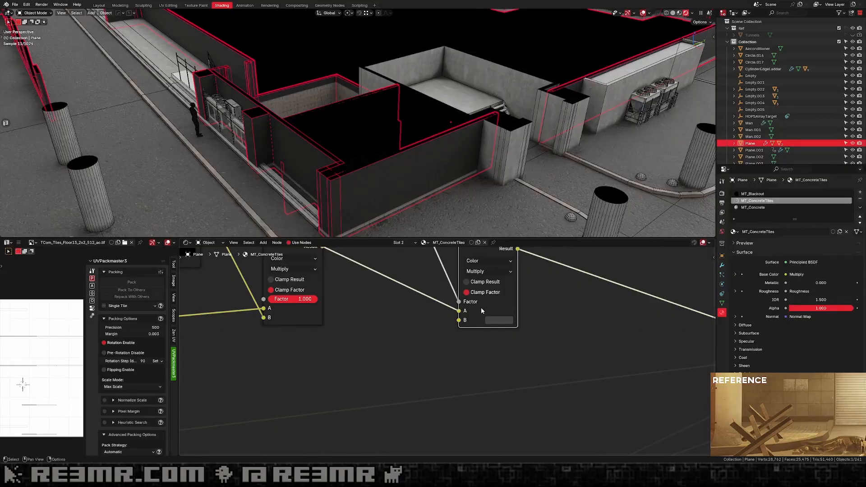
Move the gradient Color Ramp's link from the second Multiply node's Factor to its B input and view the walls.
scroll(481, 307, down, 1)
middle_drag(419, 180, 413, 169)
scroll(403, 271, down, 1)
scroll(404, 271, down, 3)
middle_drag(422, 309, 426, 381)
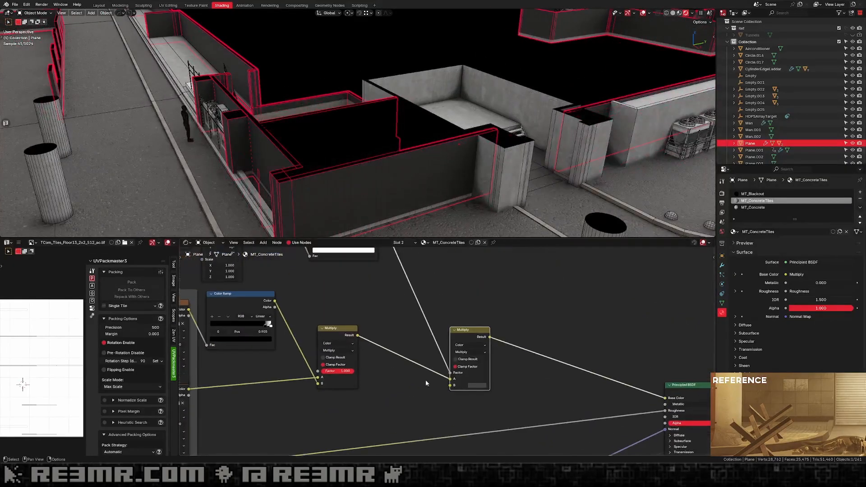
drag(451, 377, 450, 386)
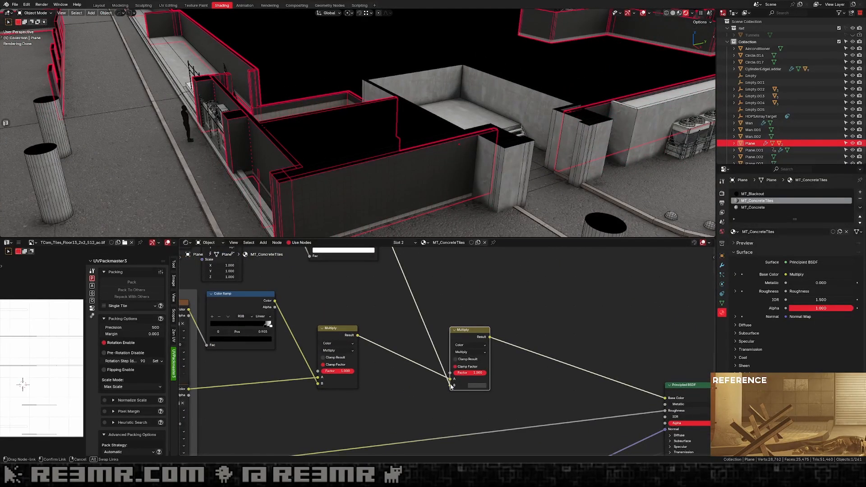
scroll(467, 198, down, 3)
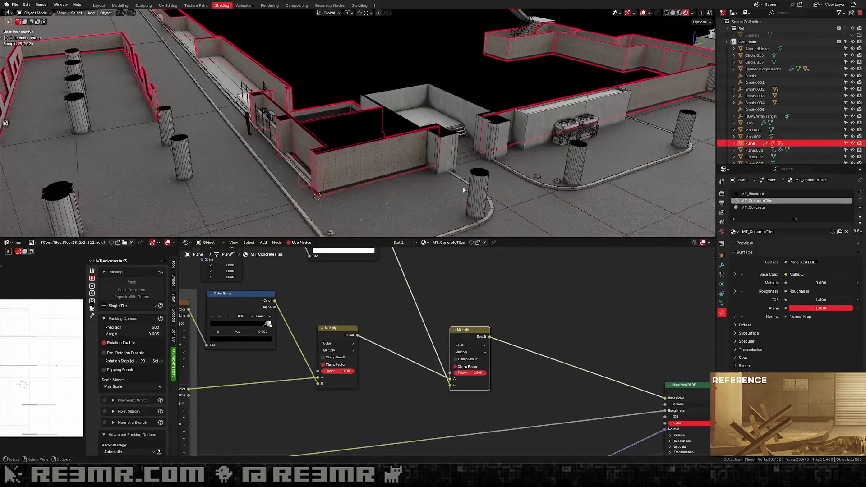
Hide the viewport overlays and view the textured walls across the parking level.
scroll(463, 190, up, 5)
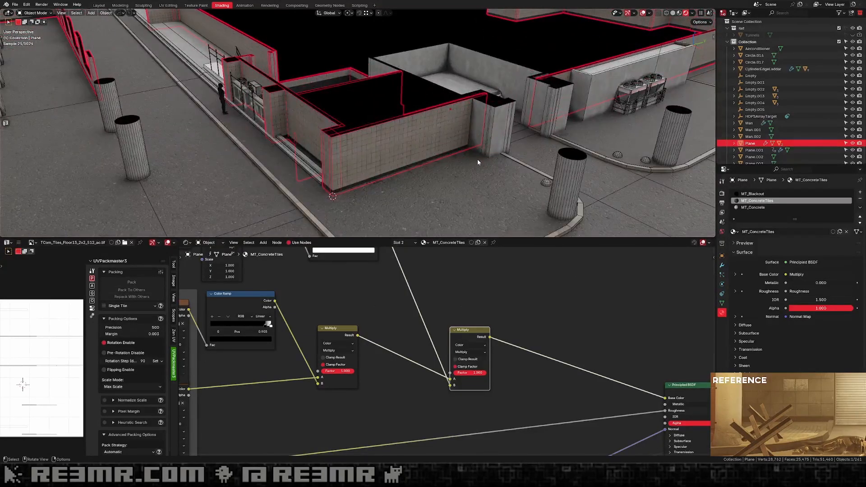
click(643, 13)
scroll(437, 193, down, 3)
middle_drag(440, 192, 437, 130)
scroll(447, 119, down, 4)
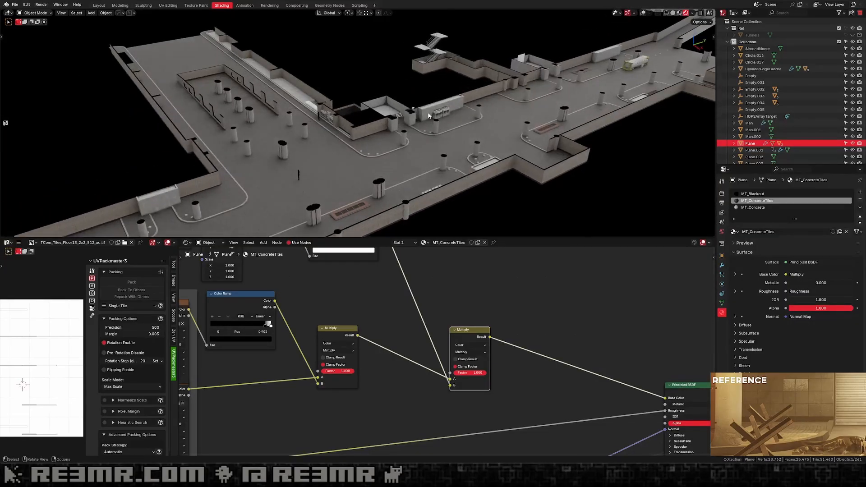
scroll(442, 112, up, 5)
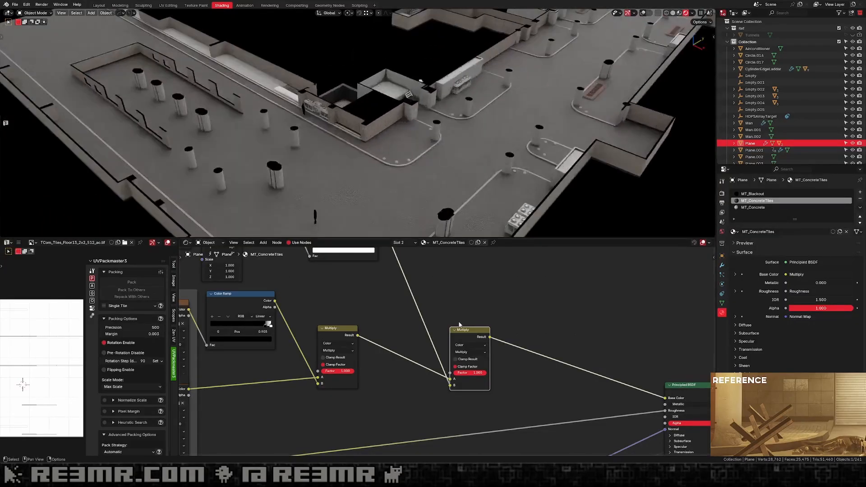
Move the gradient Color Ramp's link from the second Multiply node's B input back to Factor and inspect the wall base.
drag(450, 385, 450, 373)
scroll(407, 161, up, 5)
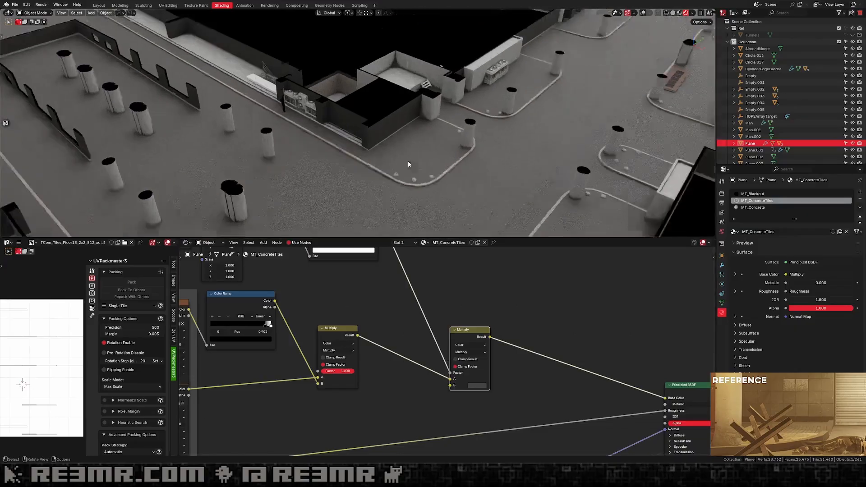
middle_drag(408, 161, 394, 155)
scroll(394, 155, up, 5)
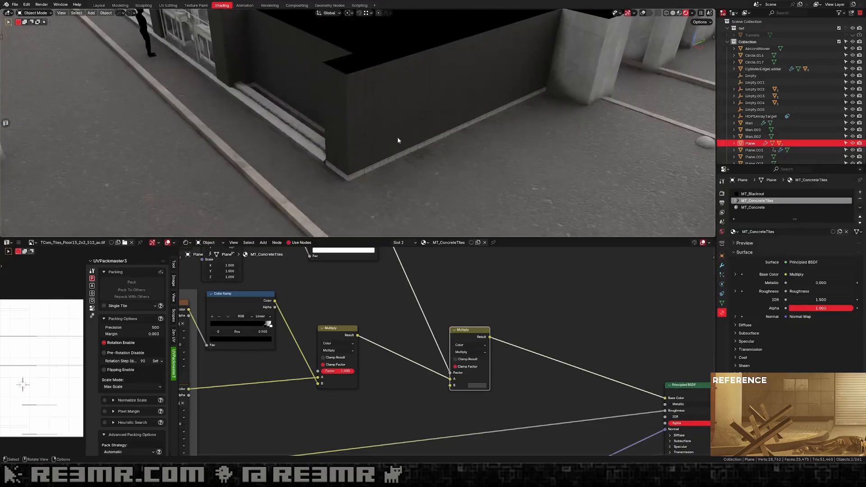
middle_drag(381, 295, 412, 314)
key(shift+a)
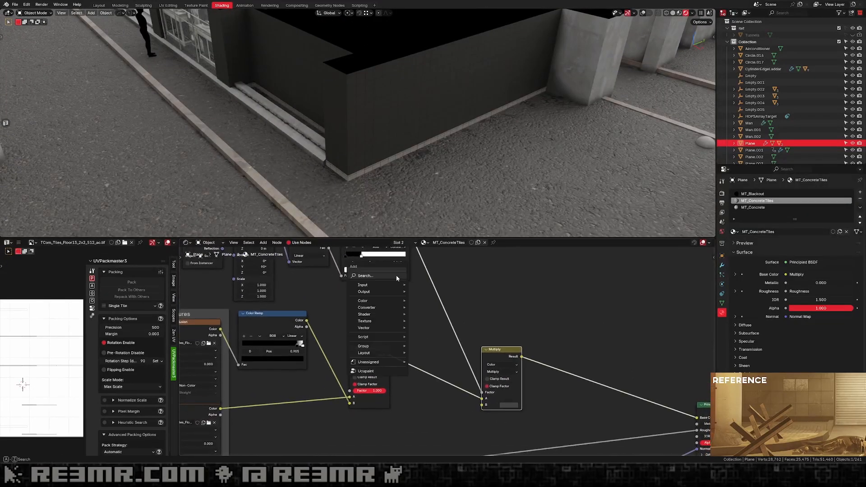
click(396, 274)
key(Escape)
Flip the Color Ramp fed by the Gradient Texture to invert the wall mask.
middle_drag(430, 282, 439, 323)
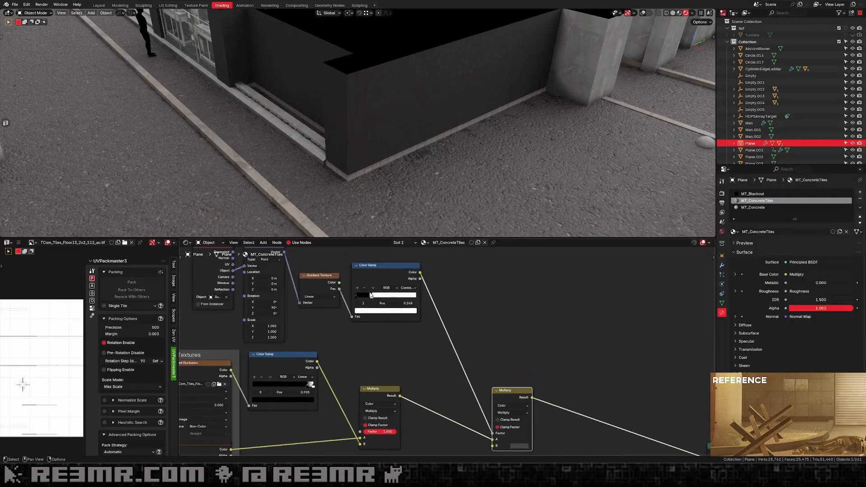
click(373, 288)
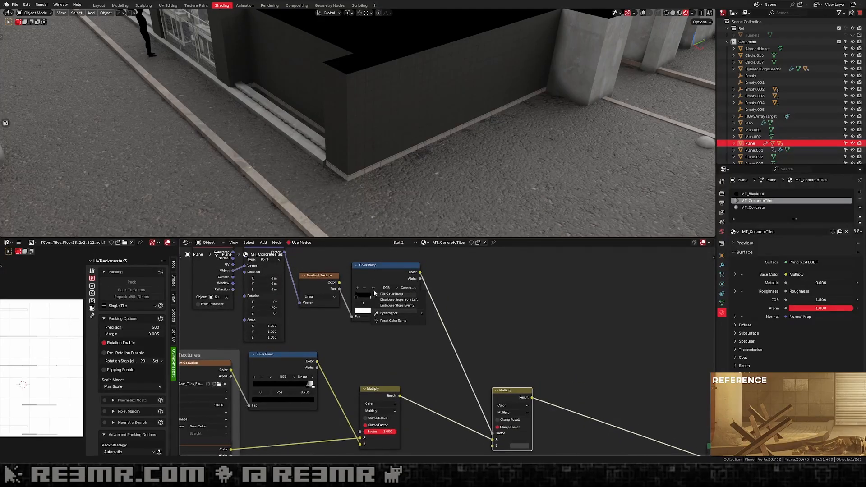
click(399, 296)
scroll(408, 216, down, 5)
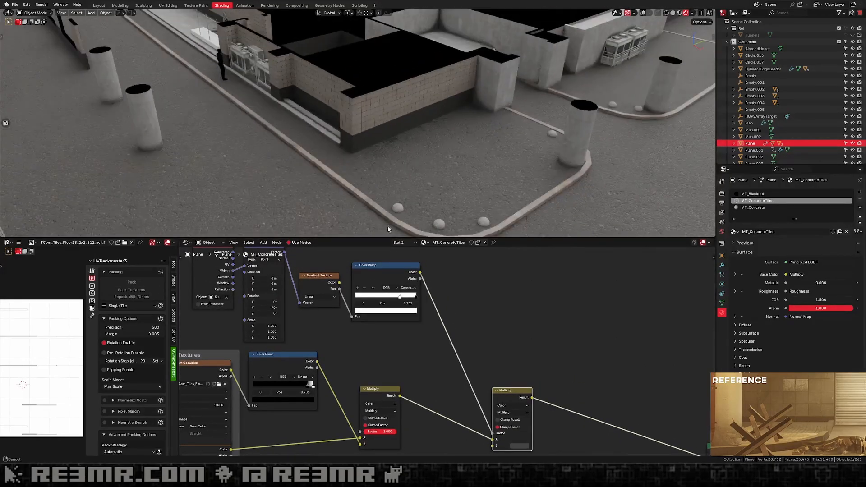
Lower Suzanne about 0.76 m along the global Z axis to narrow the dark band to the wall base.
middle_drag(387, 229, 502, 36)
click(456, 115)
key(g)
key(z)
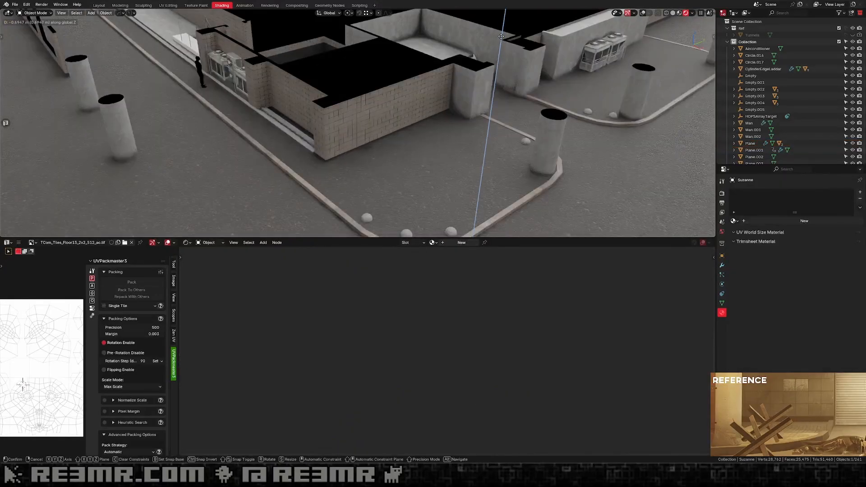
alt+scroll(422, 108, up, 5)
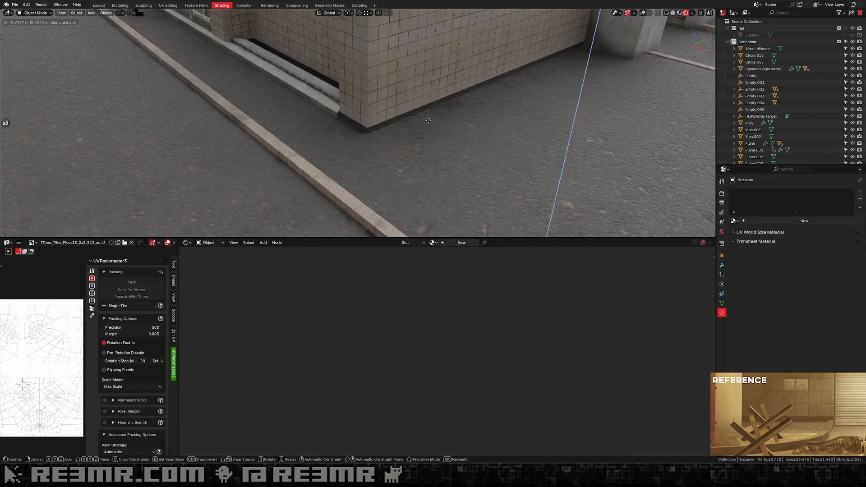
click(428, 120)
Select the walls again and set the second Multiply node's blending mode to Mix.
scroll(429, 120, down, 10)
middle_drag(429, 120, 492, 79)
click(476, 61)
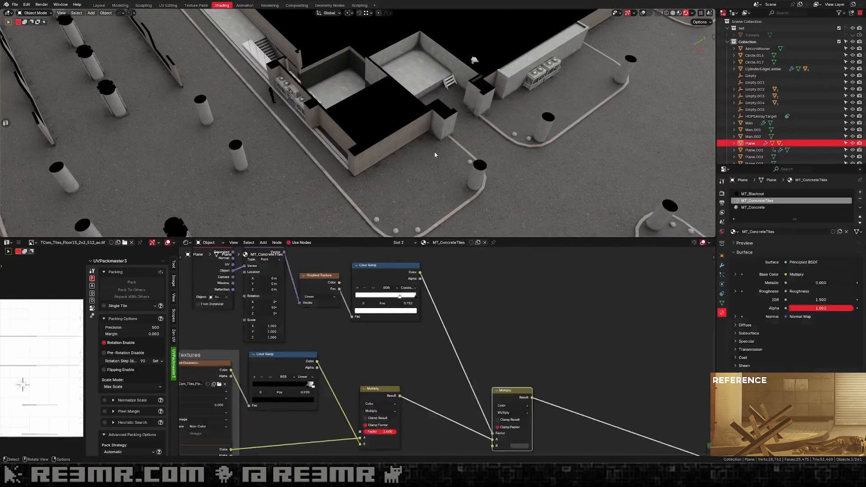
scroll(503, 340, up, 4)
click(511, 345)
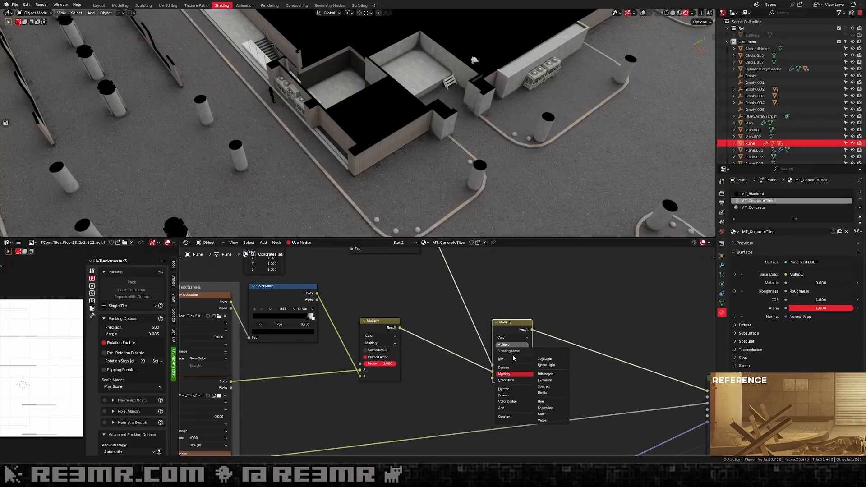
click(514, 359)
Inspect the band at the wall base and darken the Mix node's B color.
scroll(449, 351, up, 2)
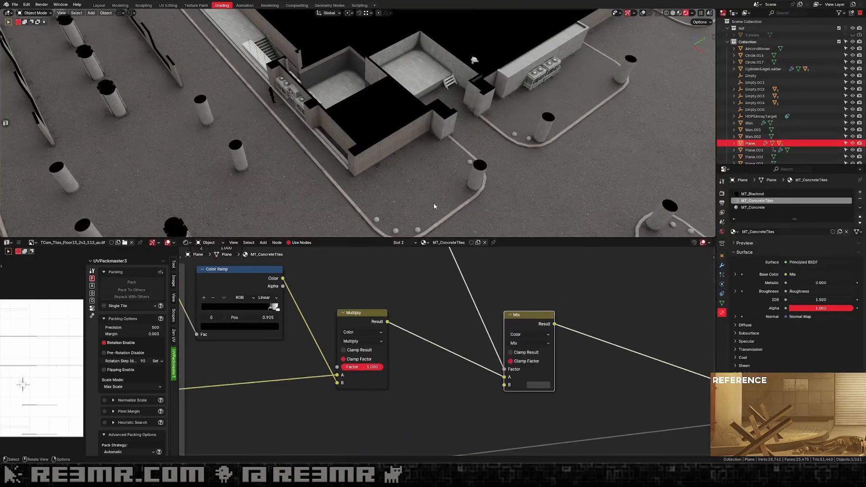
middle_drag(434, 203, 398, 160)
scroll(410, 163, up, 10)
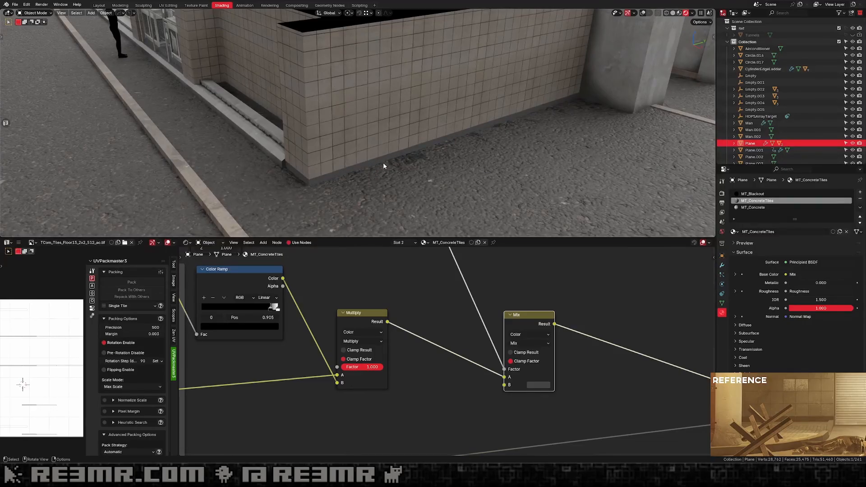
scroll(442, 252, down, 1)
scroll(392, 172, down, 3)
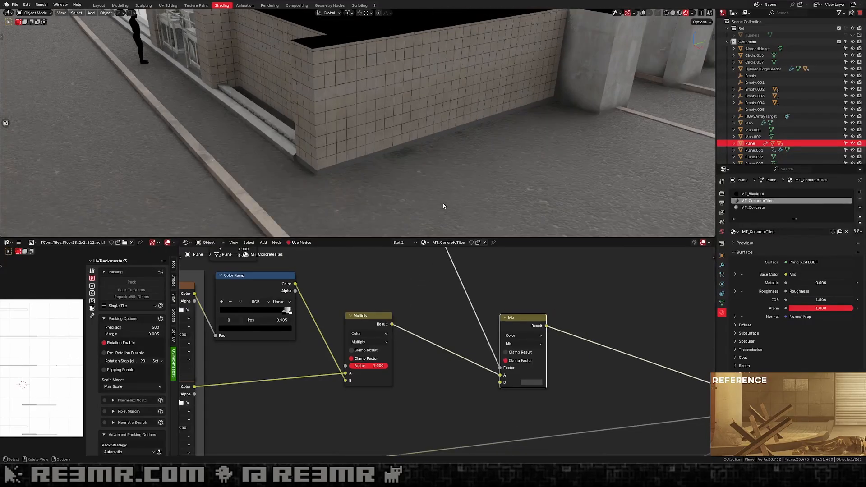
scroll(388, 160, down, 3)
click(532, 382)
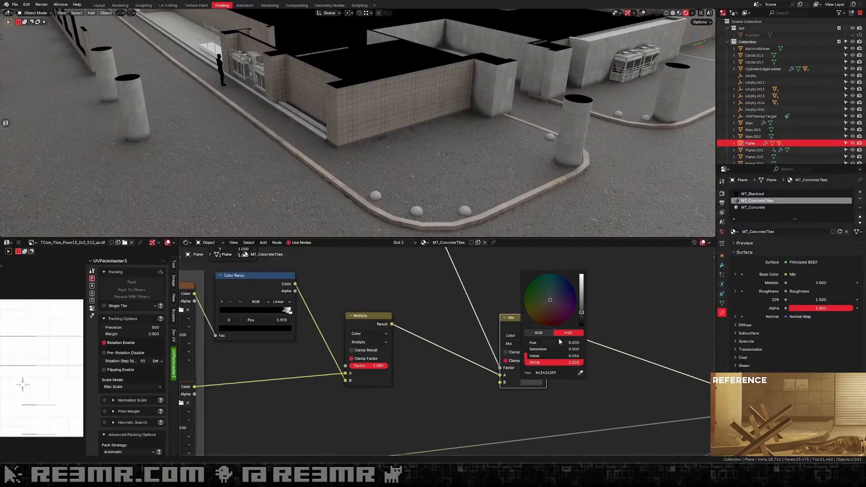
click(582, 323)
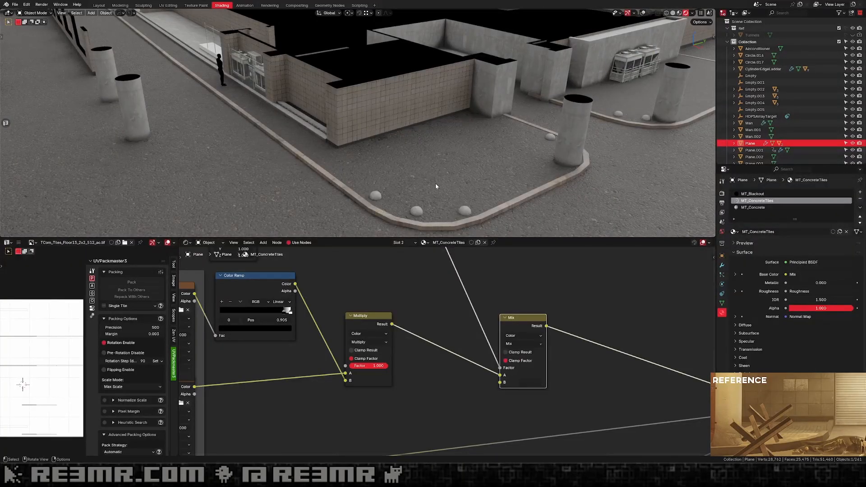
Examine the tiled walls and their dark base band around the parking level from several angles.
scroll(442, 163, down, 6)
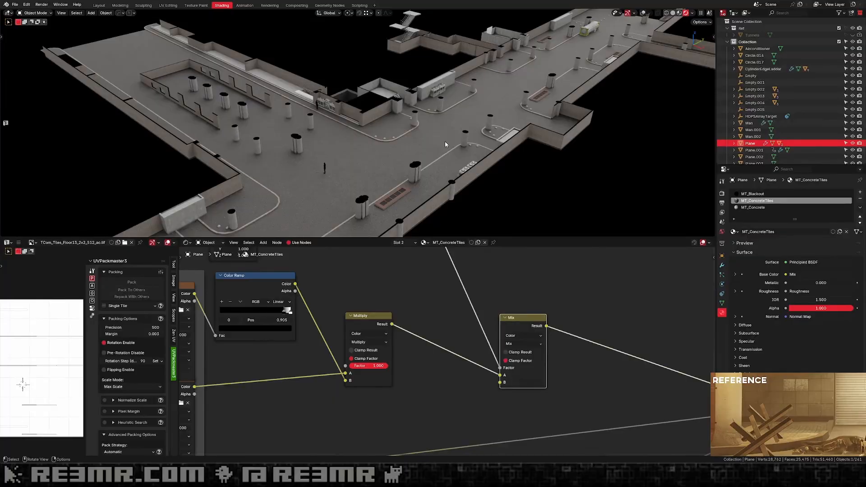
scroll(433, 138, up, 5)
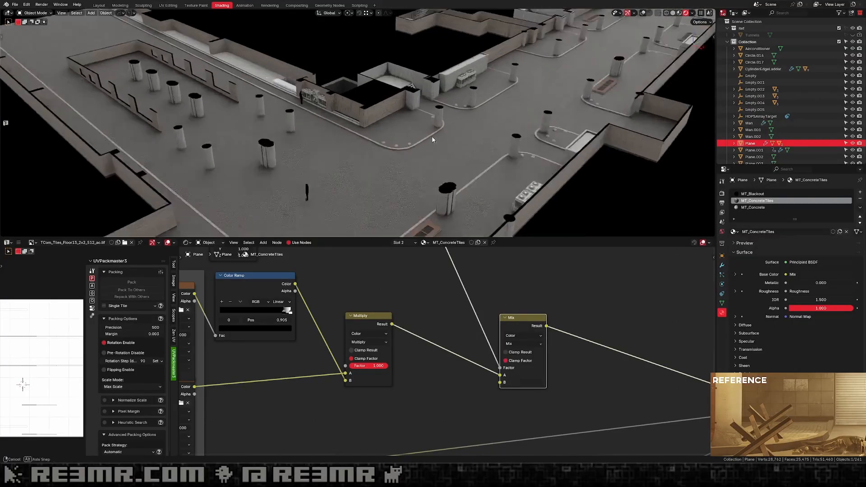
middle_drag(427, 125, 405, 128)
scroll(320, 128, down, 5)
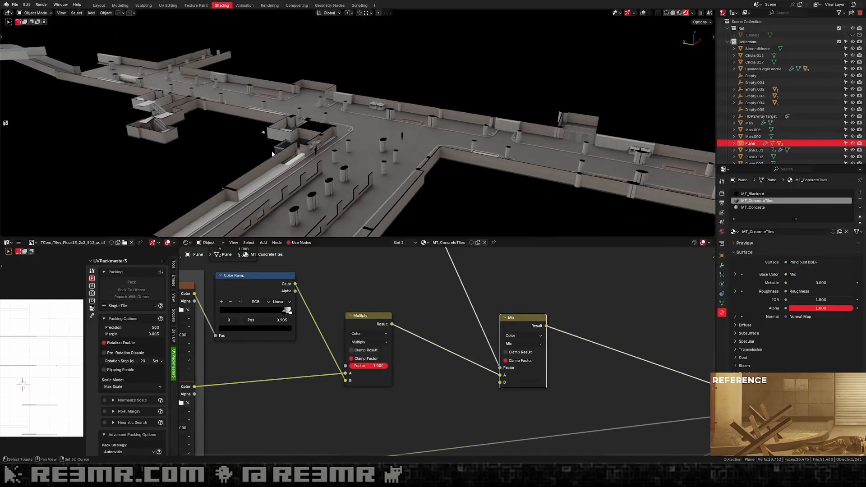
shift+middle_drag(272, 155, 475, 113)
middle_drag(541, 133, 464, 133)
middle_drag(577, 137, 444, 140)
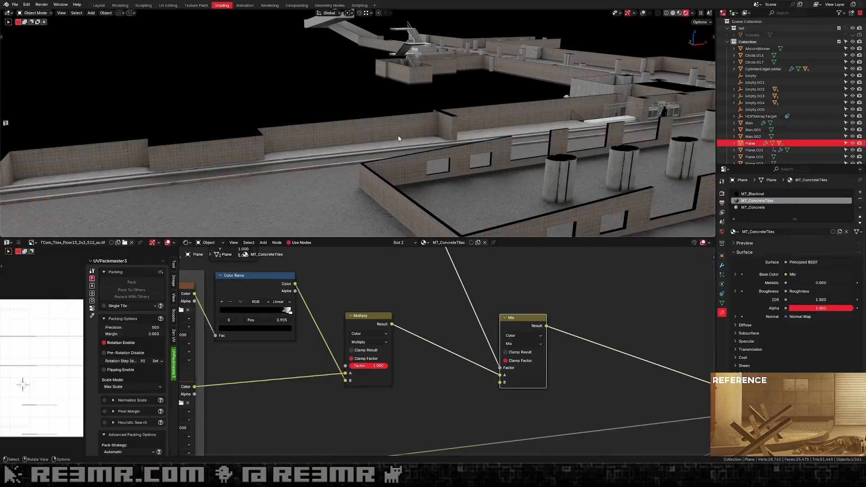
middle_drag(326, 144, 409, 156)
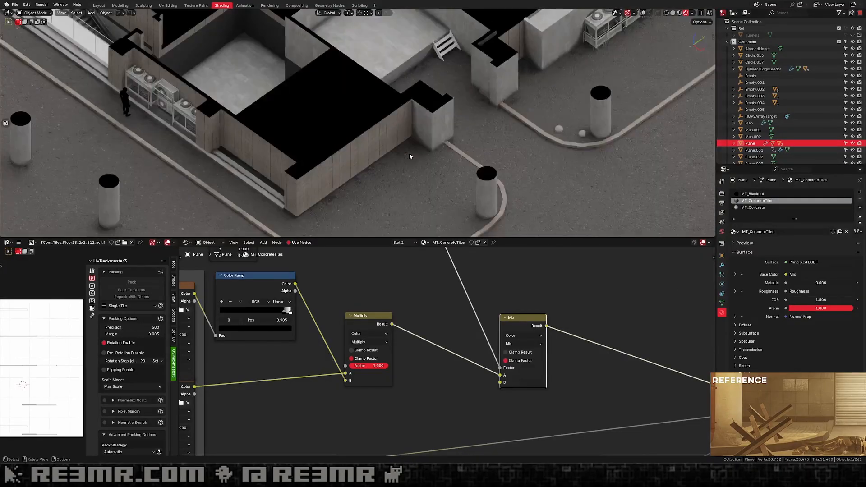
scroll(410, 154, down, 8)
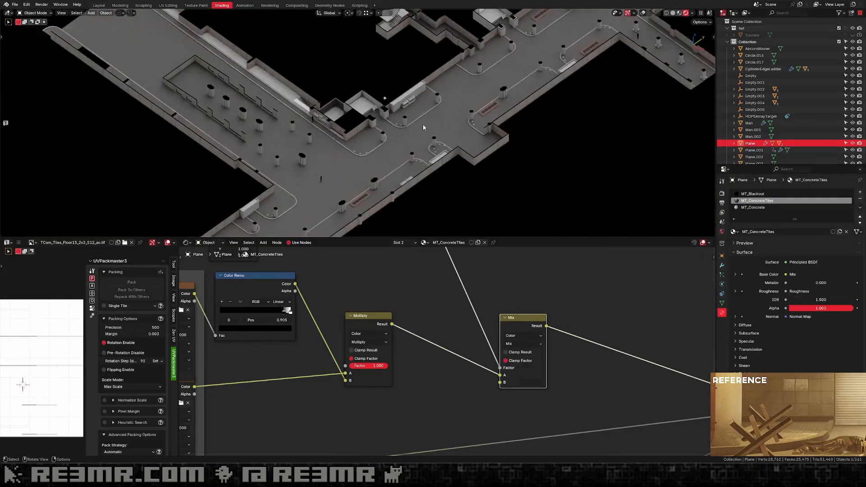
shift+middle_drag(423, 124, 365, 164)
shift+middle_drag(433, 114, 468, 129)
scroll(467, 128, up, 3)
scroll(467, 129, up, 3)
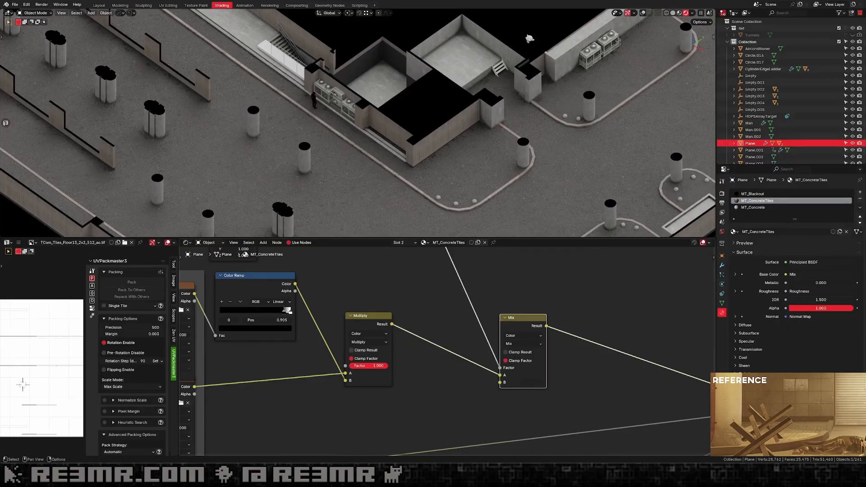
scroll(503, 128, down, 5)
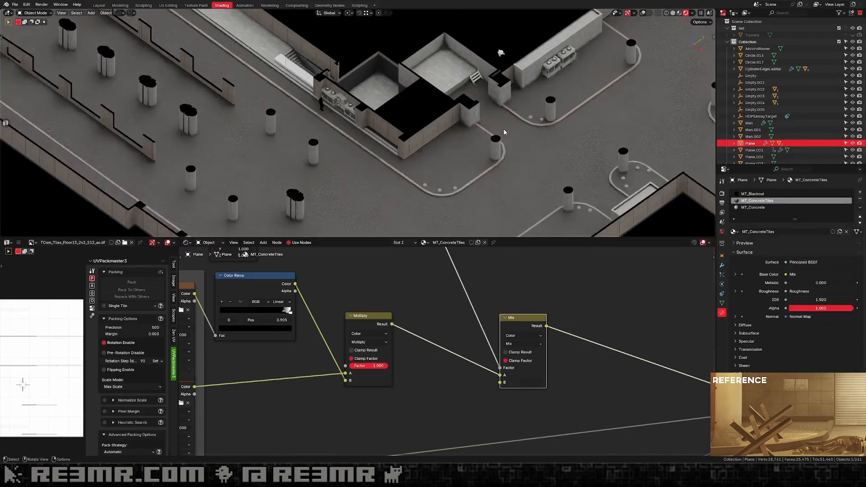
Select the Suzanne object beside the wall and reveal it in the Outliner.
scroll(389, 172, up, 3)
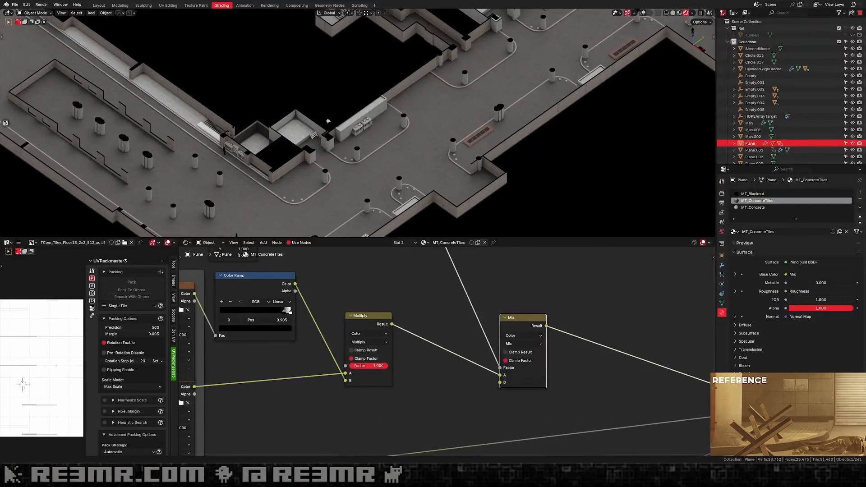
scroll(314, 129, up, 4)
click(308, 122)
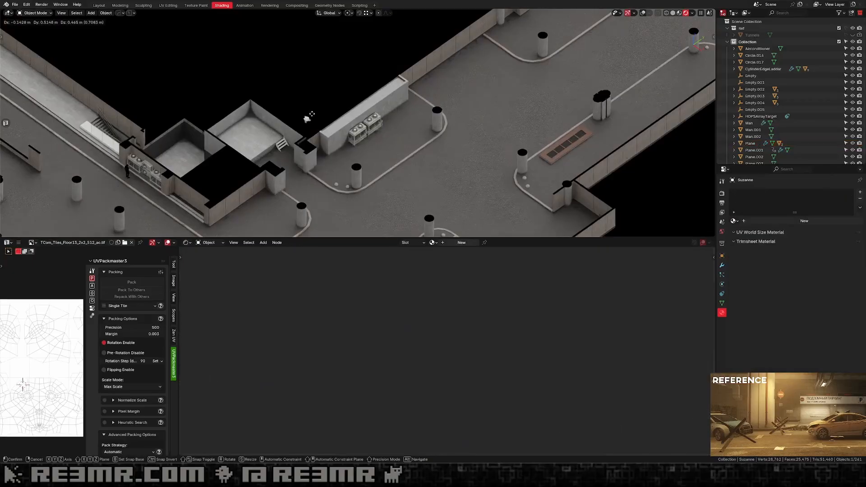
key(KP_Decimal)
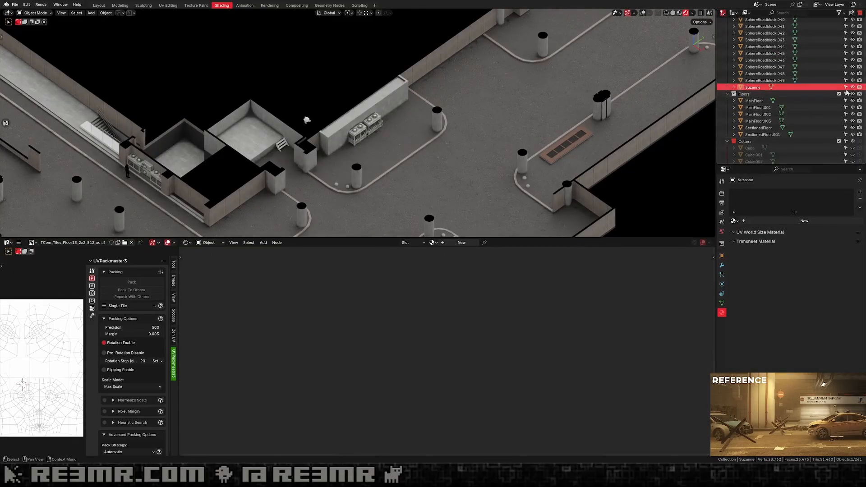
Examine the walls, columns and curbs along the parking corridors from above.
scroll(385, 101, down, 4)
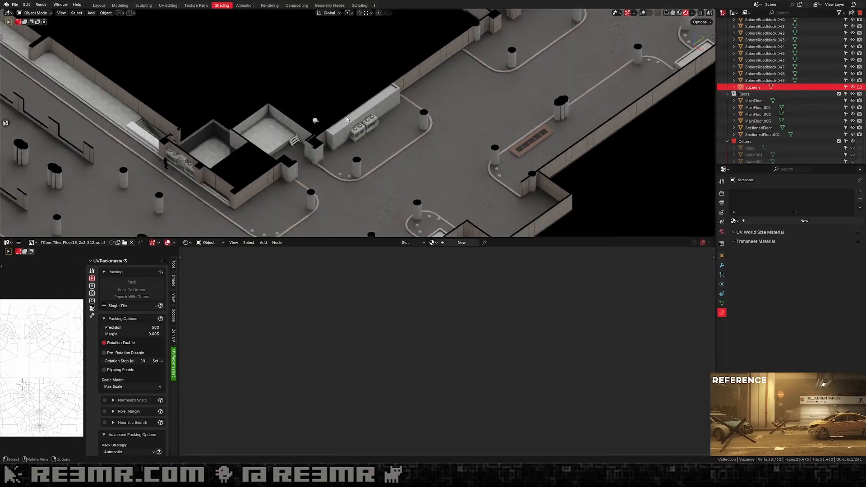
shift+middle_drag(360, 123, 384, 114)
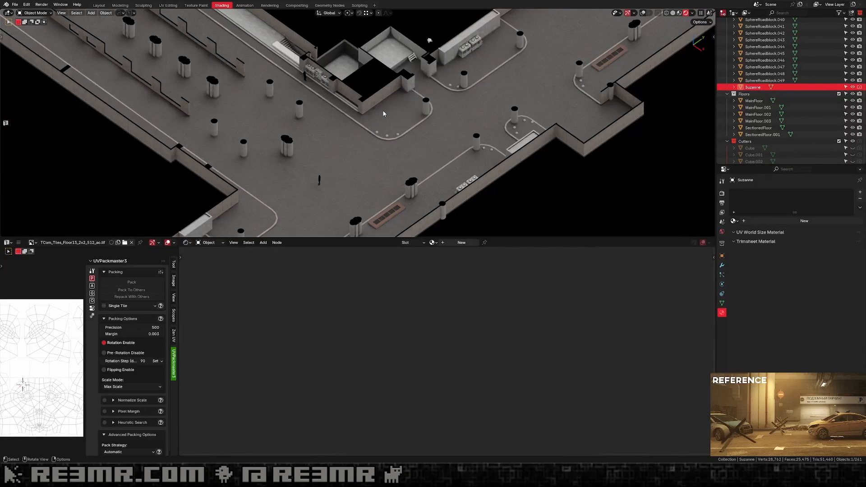
scroll(383, 114, down, 5)
scroll(397, 93, up, 9)
shift+middle_drag(310, 196, 339, 136)
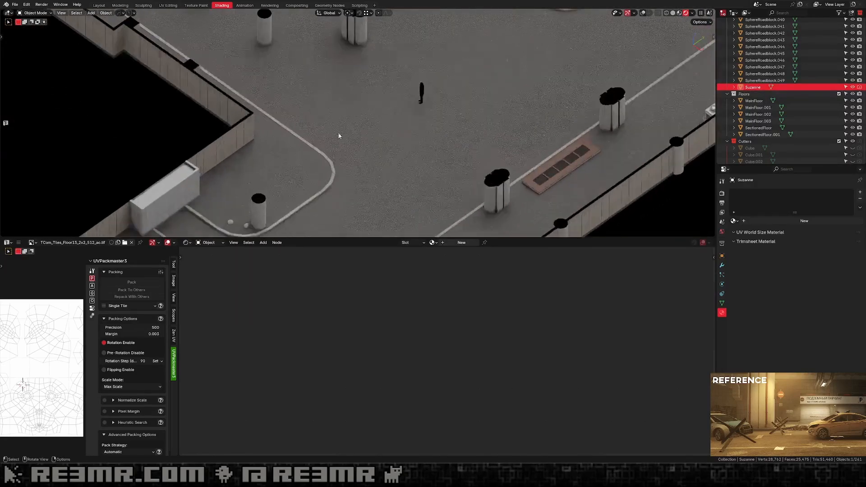
scroll(339, 136, down, 3)
scroll(396, 107, up, 4)
scroll(347, 133, down, 4)
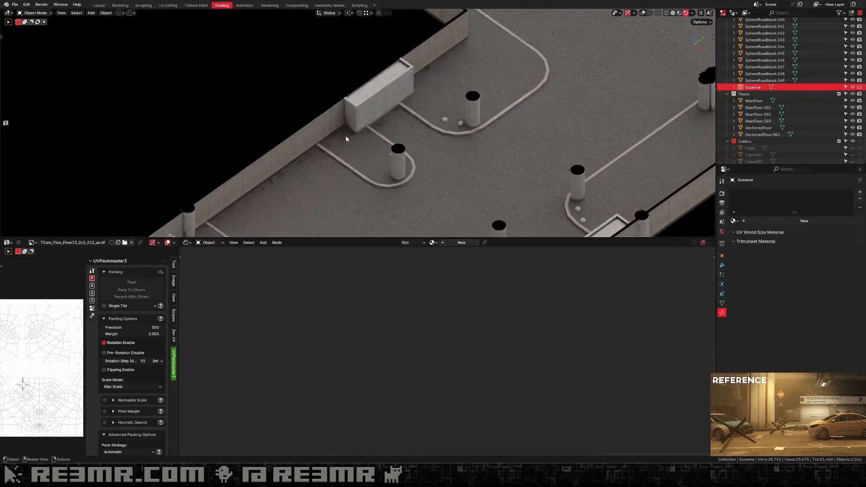
shift+middle_drag(391, 140, 417, 88)
scroll(418, 87, up, 4)
shift+middle_drag(306, 132, 304, 162)
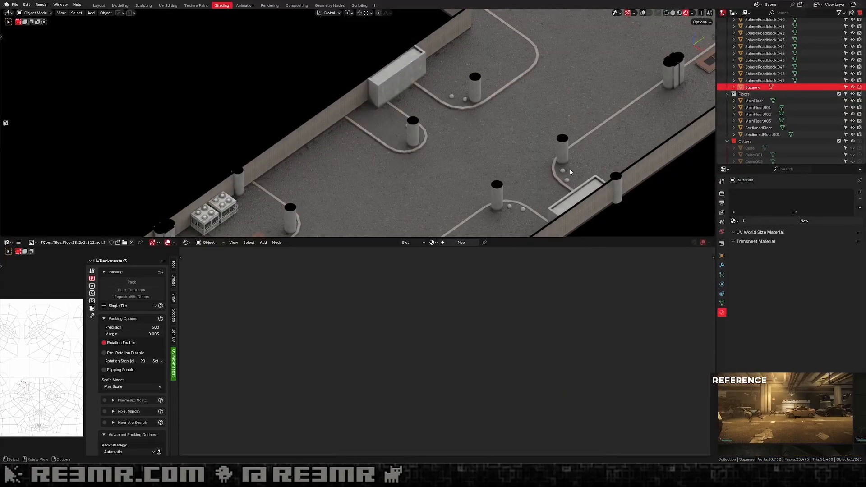
shift+middle_drag(289, 161, 336, 140)
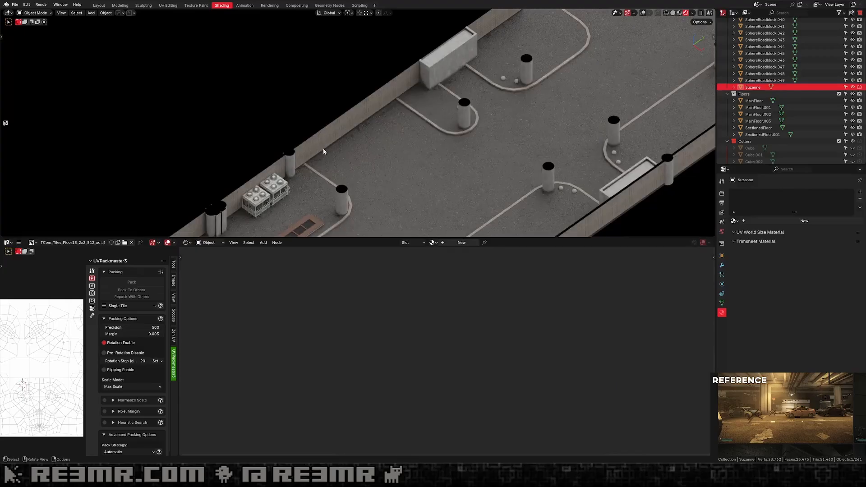
Find the Tunnels reference at the start of the Outliner's object list and show it in the viewport.
scroll(323, 150, down, 8)
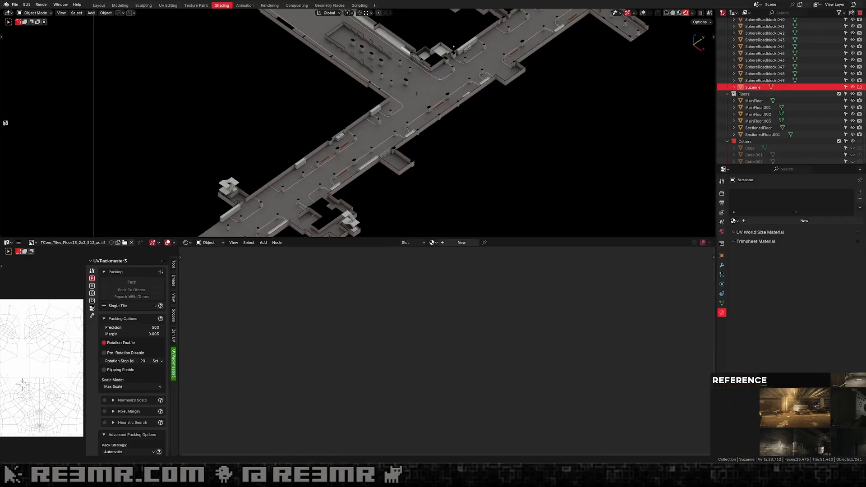
scroll(357, 123, down, 3)
middle_drag(453, 47, 420, 107)
scroll(442, 149, up, 5)
scroll(447, 137, up, 2)
scroll(455, 142, up, 2)
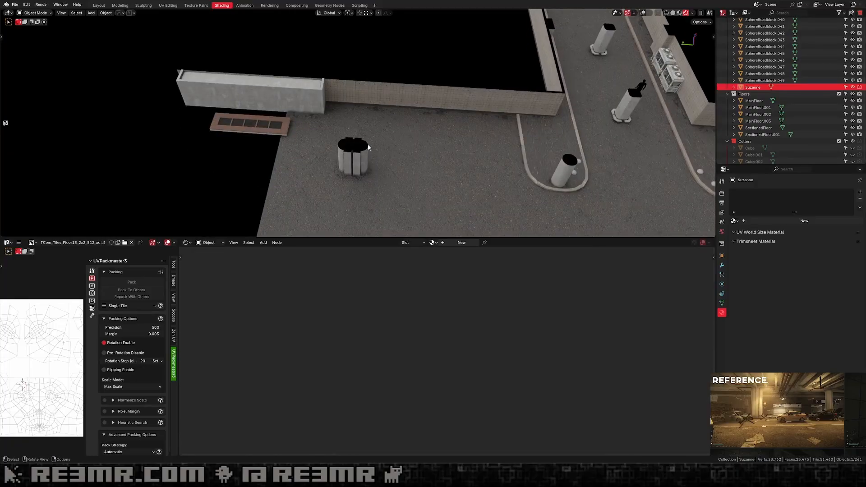
scroll(797, 70, up, 5)
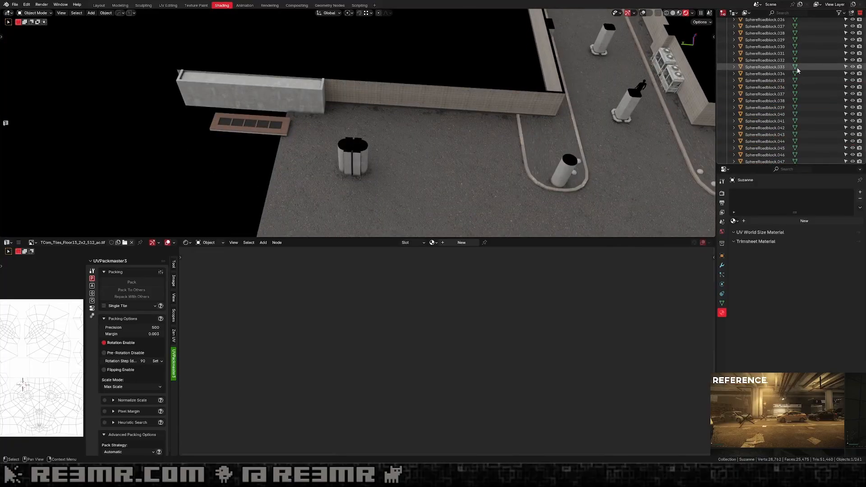
scroll(797, 69, up, 10)
scroll(863, 47, up, 5)
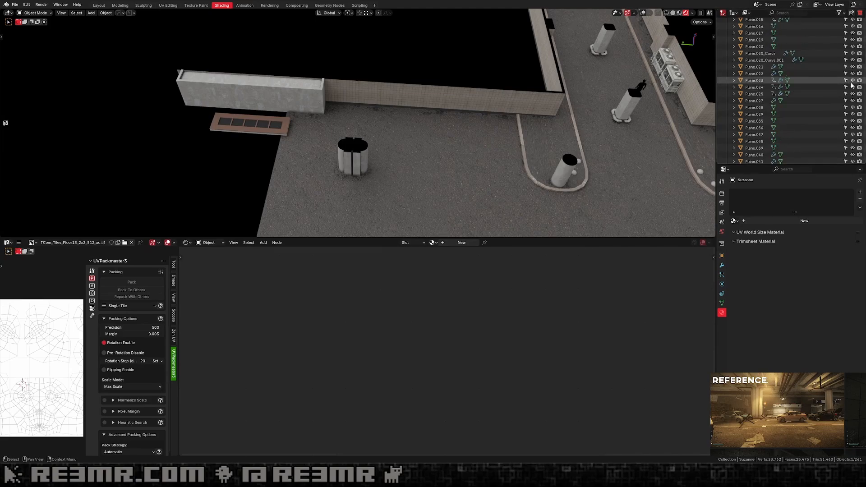
scroll(863, 47, up, 8)
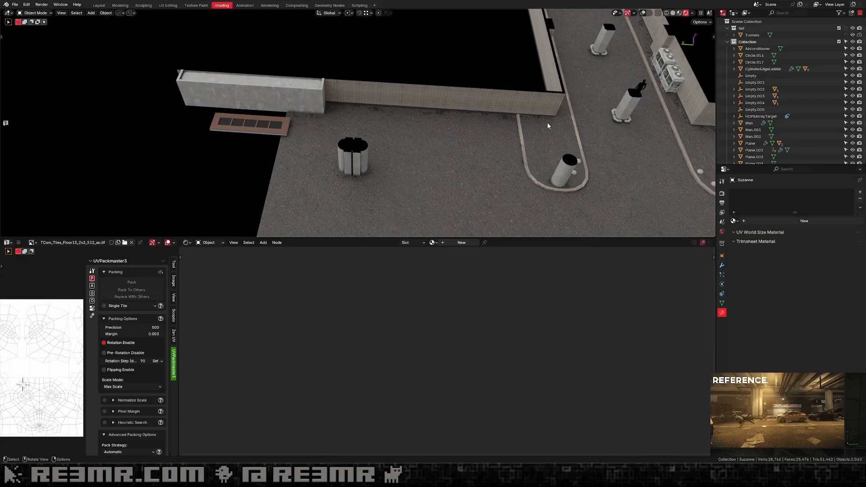
Set the viewport to a top-down solid view with overlays on and without the red face tint.
key(KP_7)
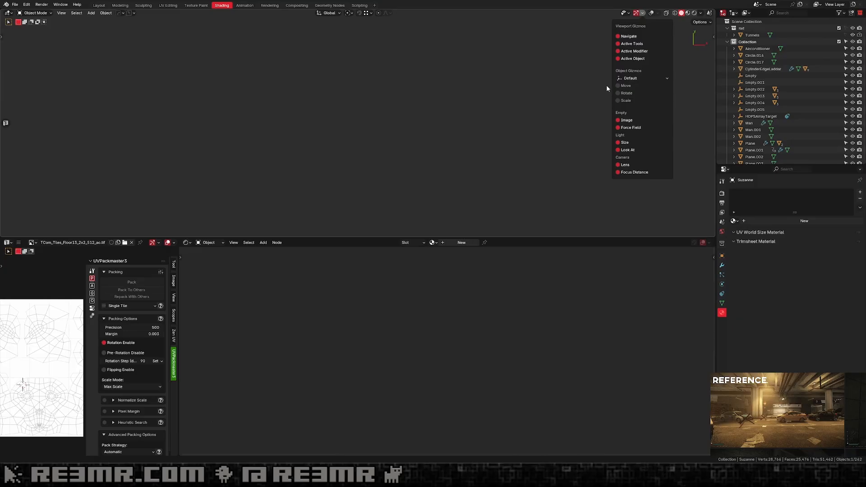
click(650, 12)
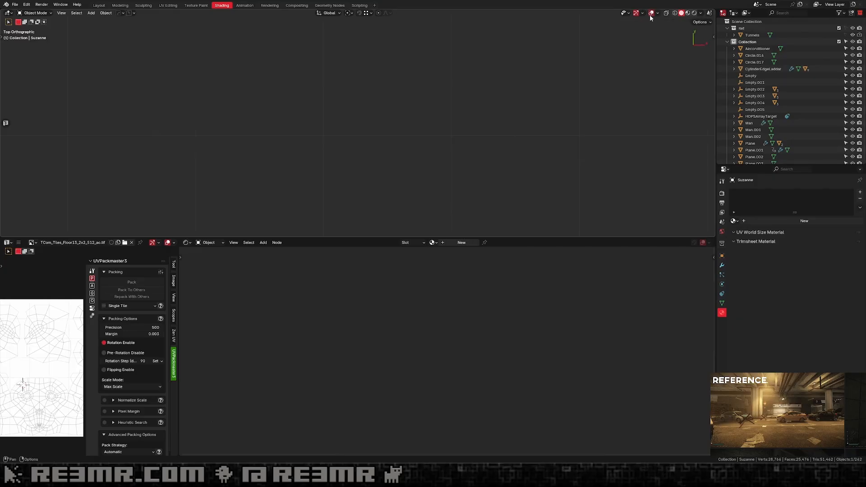
scroll(575, 106, down, 8)
shift+middle_drag(626, 98, 525, 118)
scroll(525, 119, up, 5)
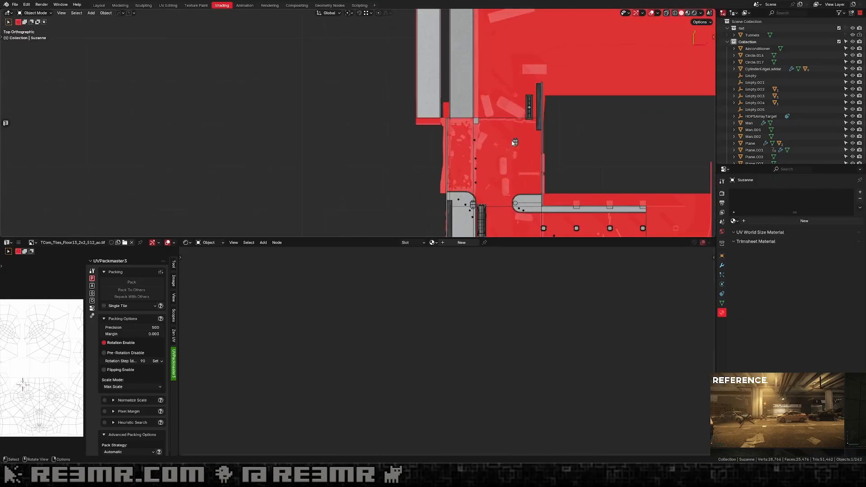
key(shift+space)
click(532, 153)
scroll(412, 152, up, 6)
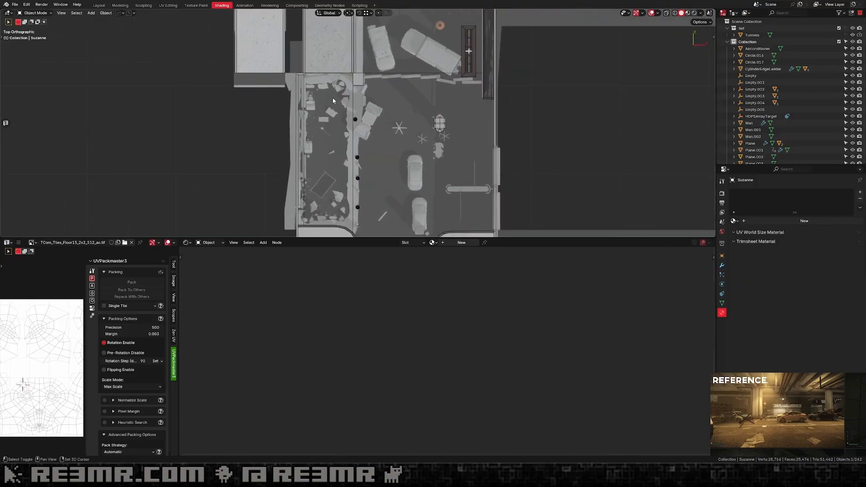
Examine the reference plan around the junction, comparing its sidewalks, cars and barriers with the modeled walls.
scroll(412, 151, up, 1)
shift+middle_drag(434, 154, 357, 76)
scroll(401, 200, down, 1)
shift+middle_drag(402, 201, 370, 136)
scroll(388, 83, up, 2)
scroll(372, 111, down, 3)
scroll(372, 100, down, 4)
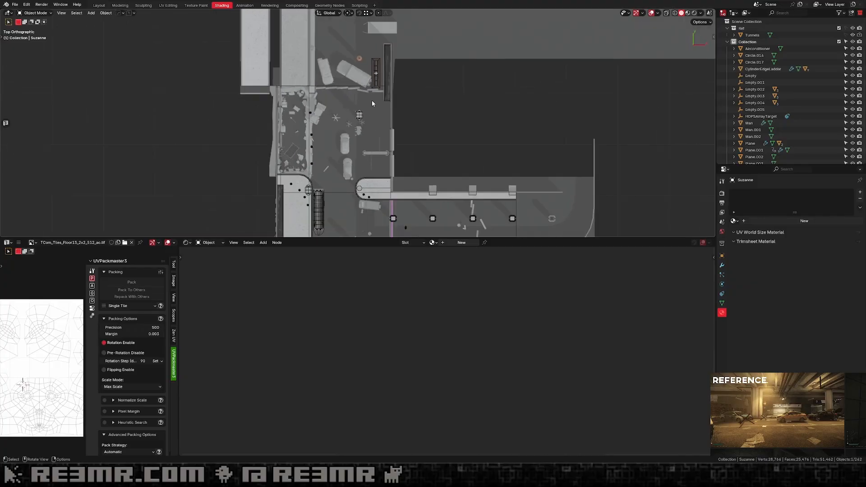
shift+middle_drag(372, 100, 383, 160)
scroll(375, 147, up, 2)
scroll(374, 147, down, 7)
scroll(380, 77, up, 4)
Duplicate the curved sidewalk beside the parking corridor and move the copy about 34.4 m along Y.
click(385, 98)
key(shift+d)
right_click(386, 160)
key(g)
key(y)
click(459, 14)
shift+middle_drag(459, 14, 462, 84)
scroll(465, 106, up, 3)
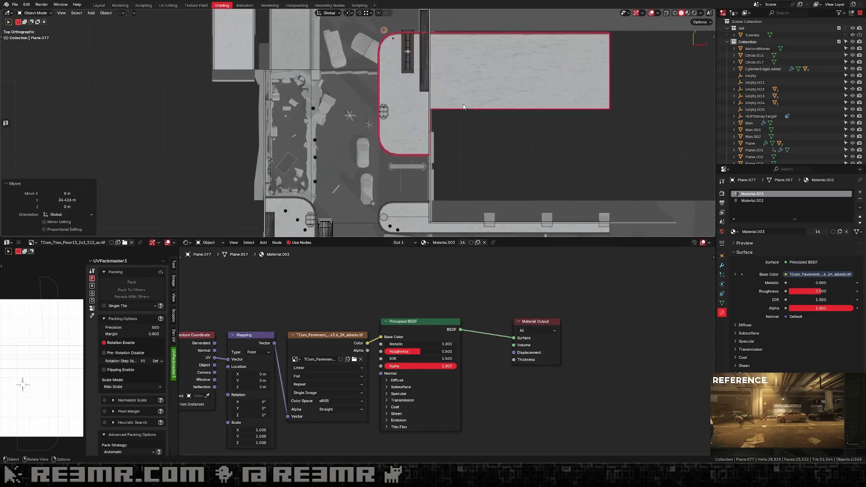
Refine the sidewalk copy's position along Y with moves of about 6.3 m and -3.15 m.
key(g)
key(y)
click(482, 75)
scroll(487, 81, up, 5)
key(g)
key(y)
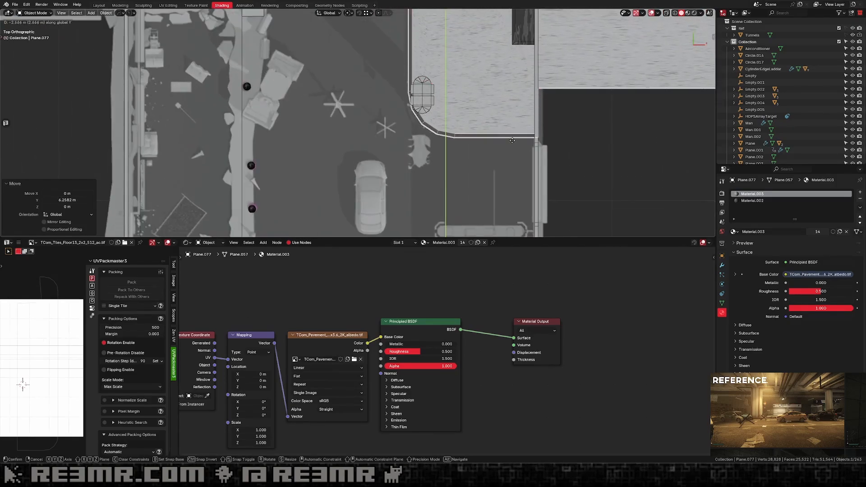
click(521, 163)
scroll(516, 113, down, 4)
shift+middle_drag(516, 112, 464, 234)
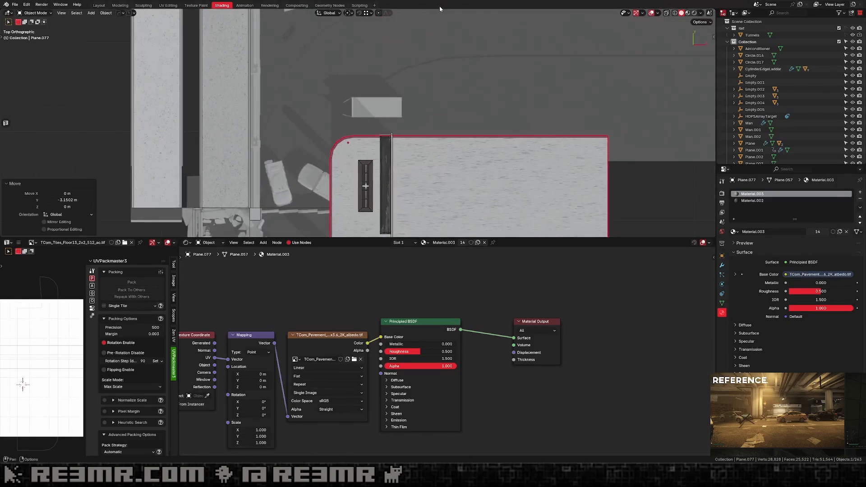
Examine the copied sidewalk's mesh outline in Edit Mode against the surrounding reference plan.
key(Tab)
key(alt+z)
key(alt+z)
shift+middle_drag(378, 97, 391, 49)
scroll(392, 85, down, 1)
mouse_move(458, 36)
shift+middle_down()
mouse_move(445, 70)
mouse_move(389, 58)
shift+middle_up()
shift+middle_drag(319, 114, 355, 70)
shift+middle_drag(346, 160, 356, 69)
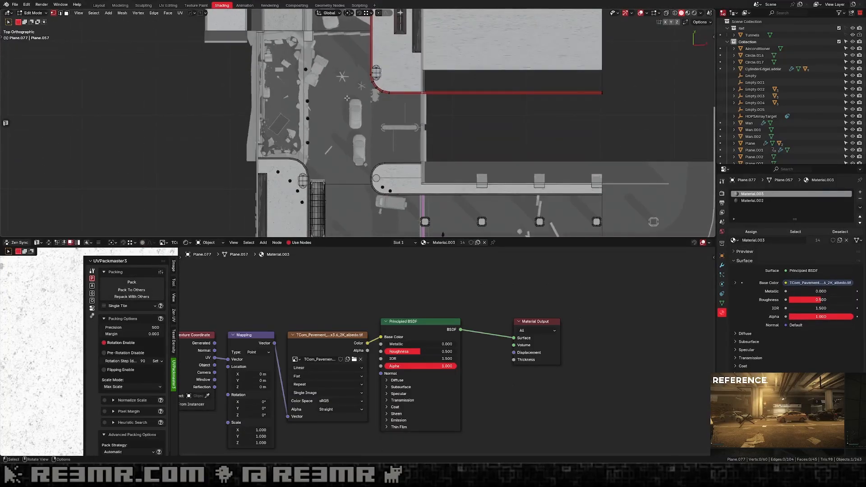
scroll(394, 135, down, 3)
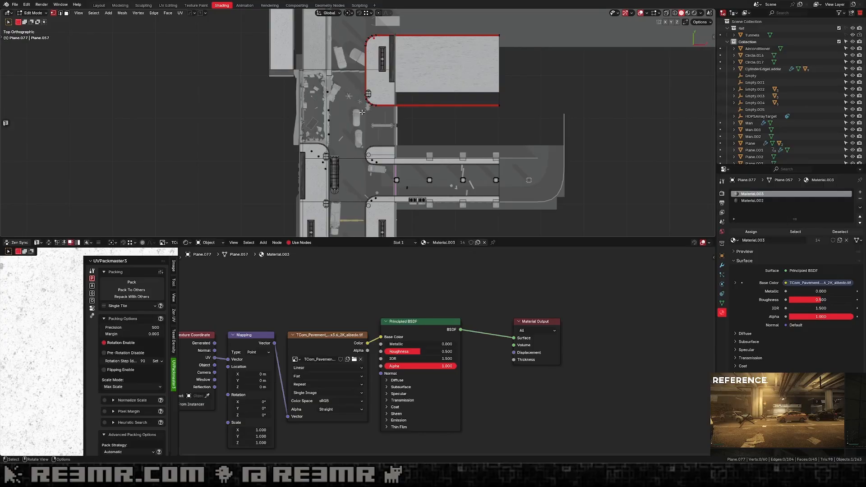
scroll(363, 113, up, 4)
shift+middle_drag(389, 104, 346, 232)
shift+middle_drag(346, 41, 324, 107)
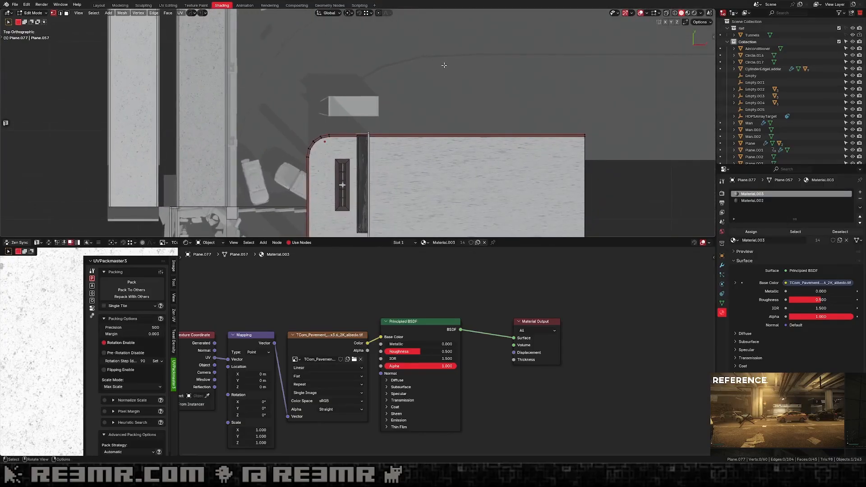
shift+middle_drag(300, 145, 330, 120)
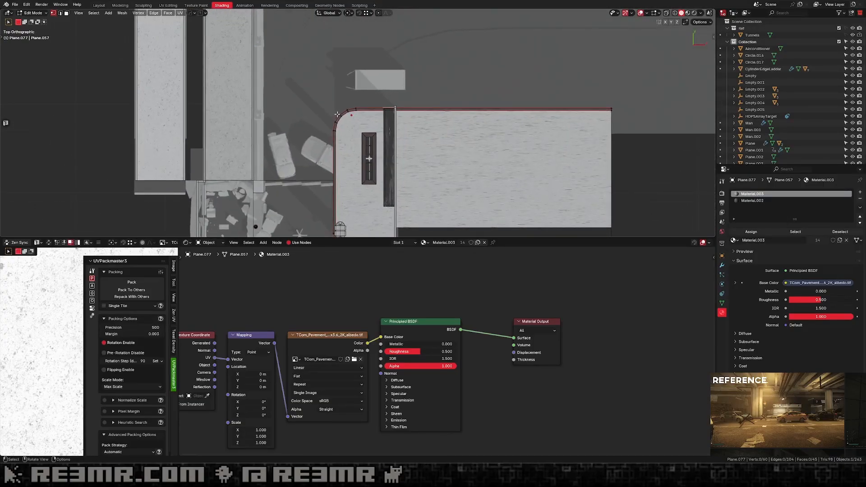
key(Tab)
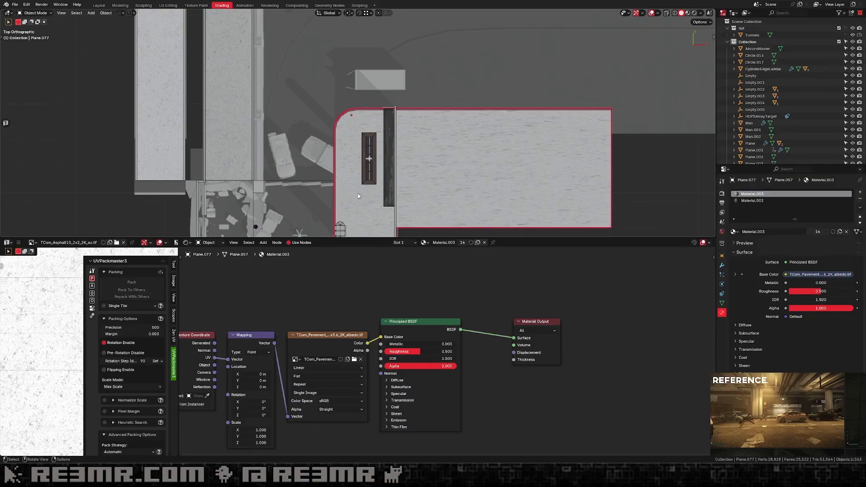
Reveal the sidewalk's hidden boolean cutter through HardOps Ever Scroll and select it.
scroll(388, 161, down, 5)
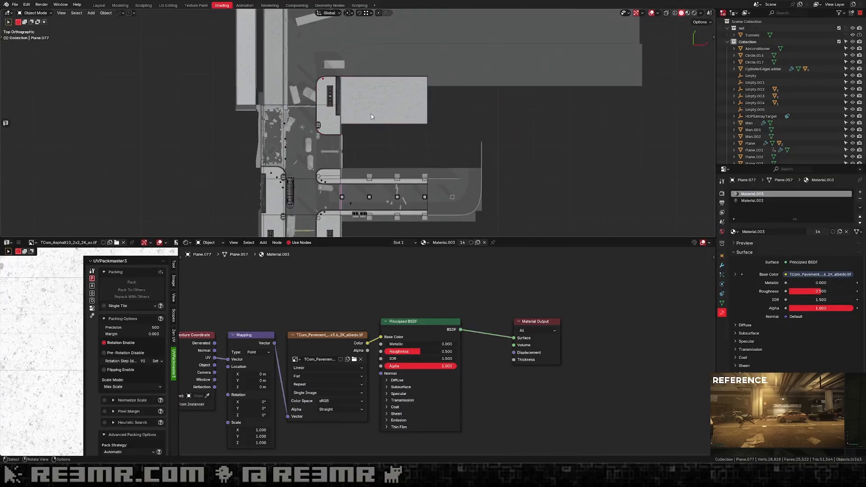
click(371, 117)
scroll(363, 143, up, 1)
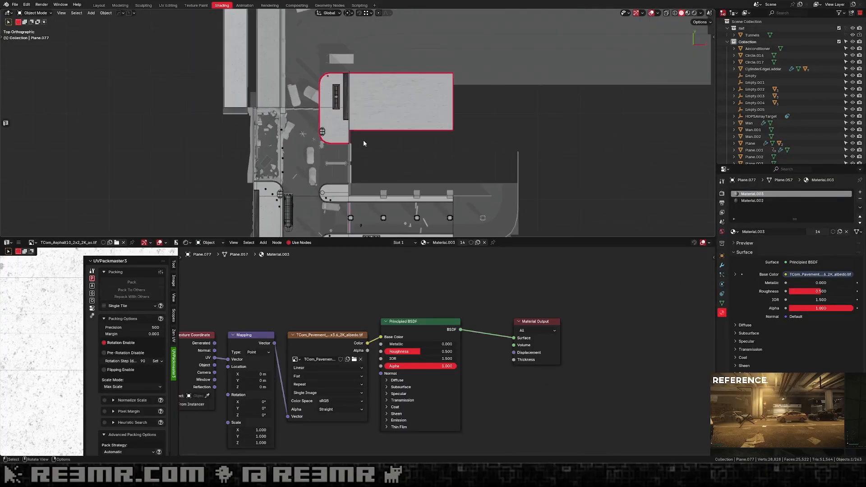
click(359, 196)
middle_drag(360, 196, 457, 108)
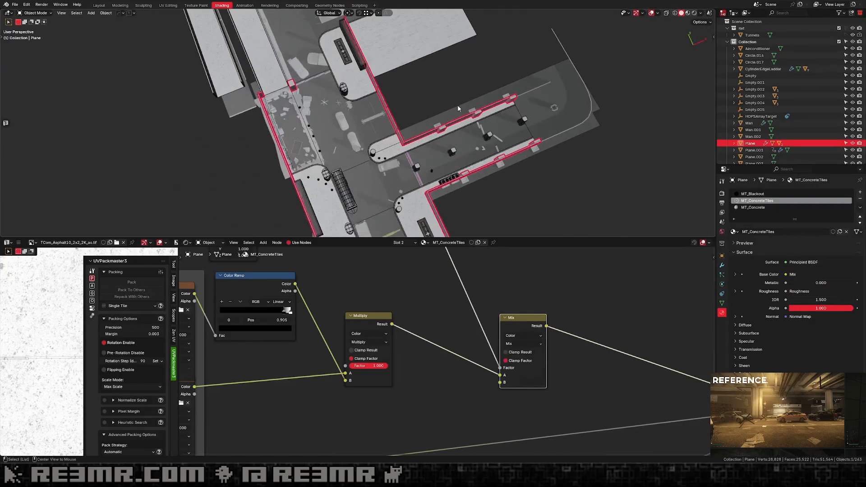
click(401, 147)
key(q)
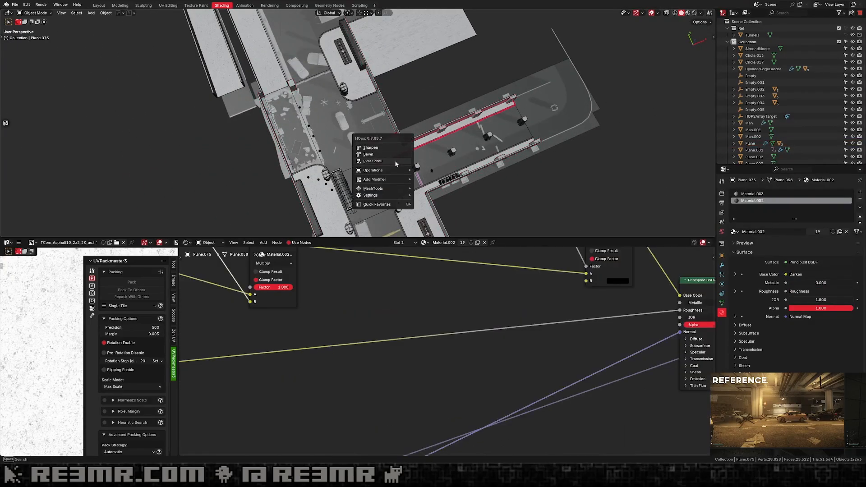
click(395, 162)
click(405, 125)
Move the cutter's side face about 13.7 m along Y so it spans the copied sidewalk.
shift+middle_drag(414, 70, 456, 103)
key(Tab)
key(3)
key(alt+z)
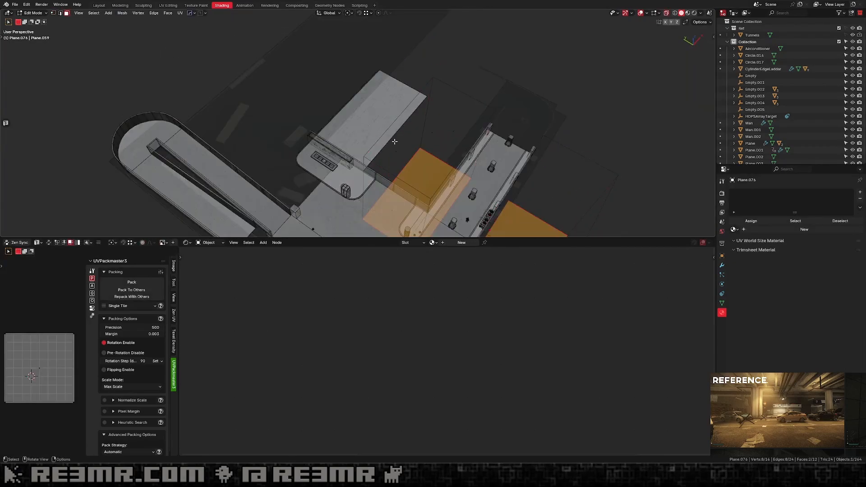
click(395, 142)
key(alt+z)
key(KP_7)
key(g)
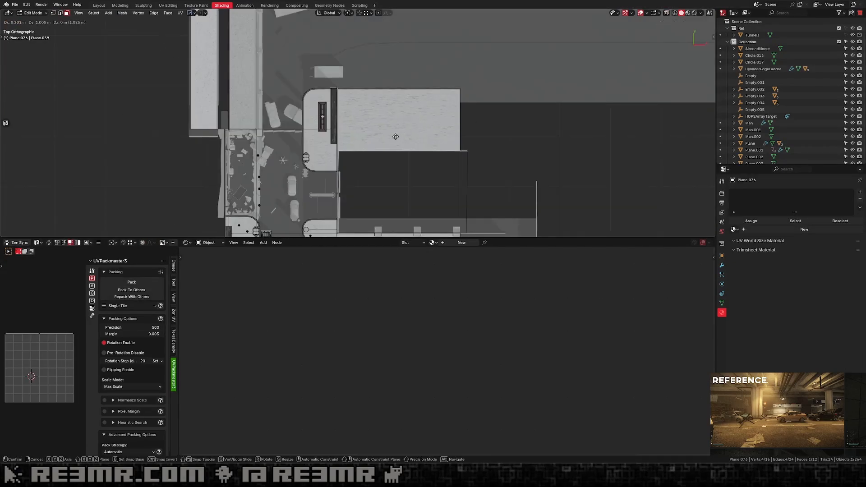
key(y)
click(349, 78)
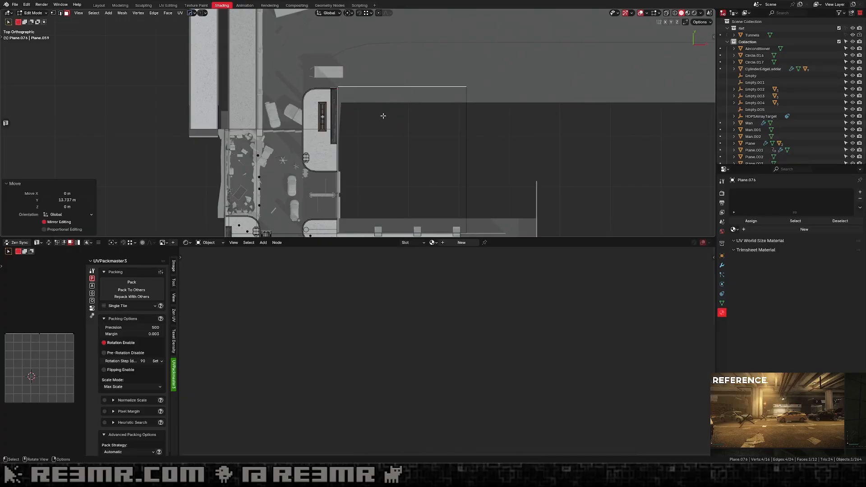
Add one loop cut across the cutter and extend the section's side face along X over the copied sidewalk.
shift+middle_drag(384, 116, 468, 90)
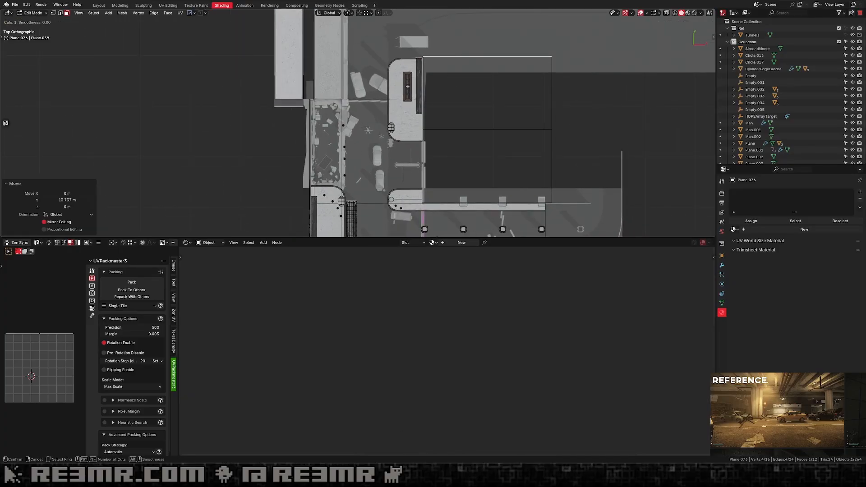
key(ctrl+r)
click(427, 112)
click(397, 75)
middle_drag(397, 75, 464, 107)
key(3)
click(463, 107)
key(g)
key(x)
click(413, 127)
key(Tab)
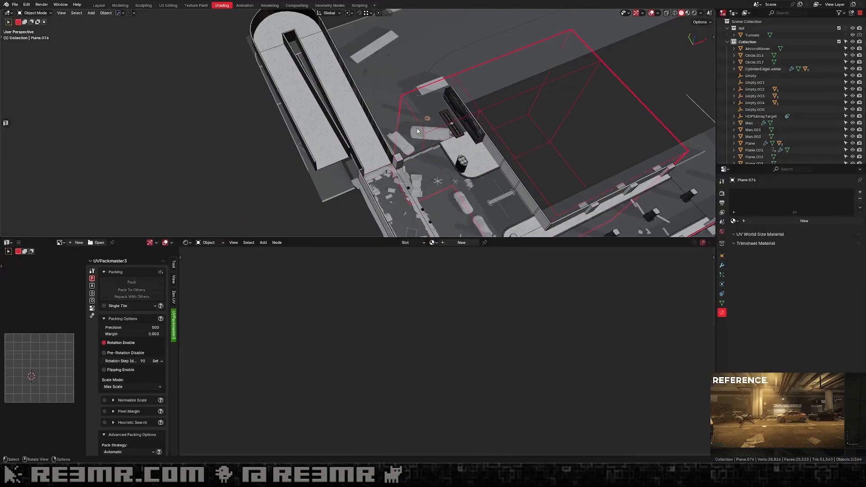
Hide the boolean cutter in the top view and turn off the viewport overlays.
key(KP_7)
key(h)
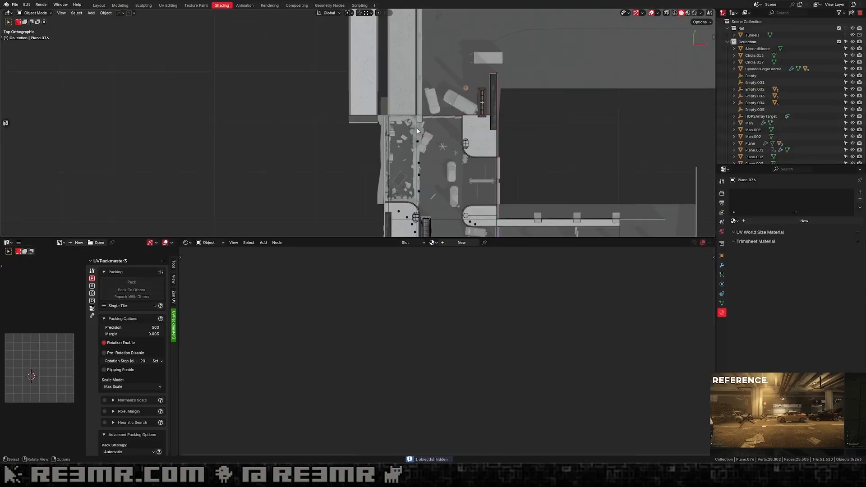
shift+middle_drag(571, 123, 564, 87)
click(651, 13)
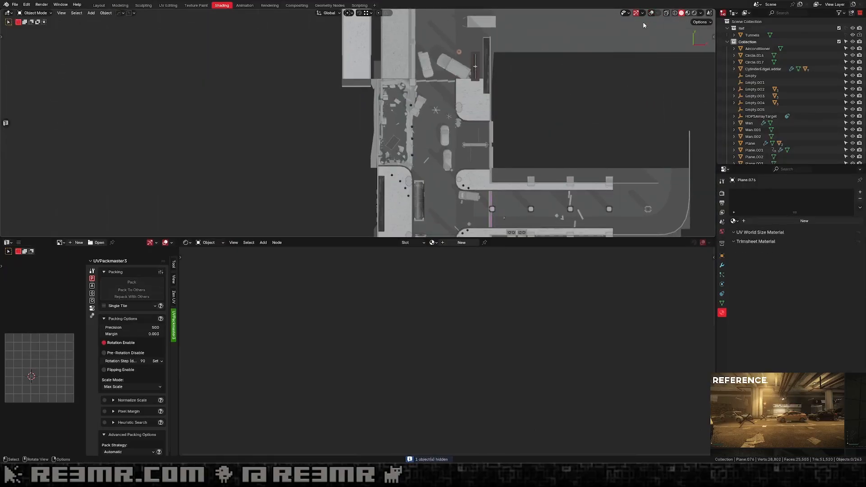
Add a 2 m plane mesh while viewing the gap between the two sidewalks along the wall.
shift+middle_drag(501, 130, 365, 91)
scroll(428, 100, up, 2)
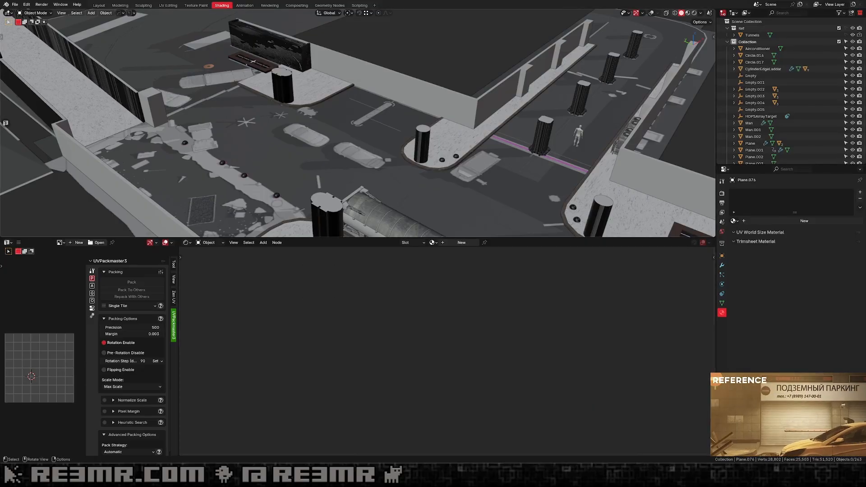
middle_drag(613, 53, 619, 56)
shift+middle_drag(475, 72, 489, 99)
scroll(490, 99, up, 3)
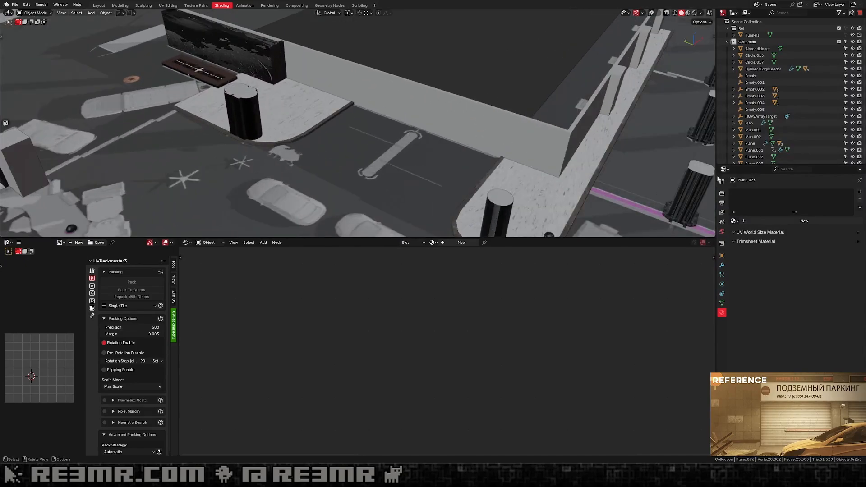
scroll(456, 160, up, 8)
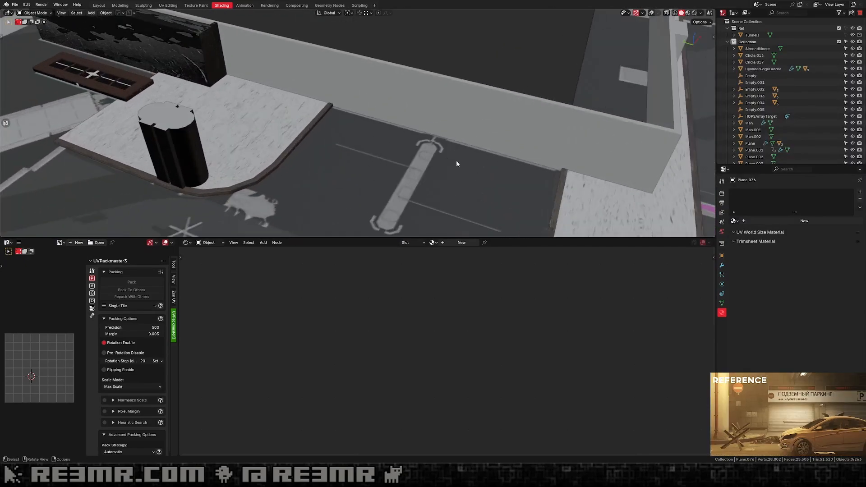
scroll(414, 184, up, 3)
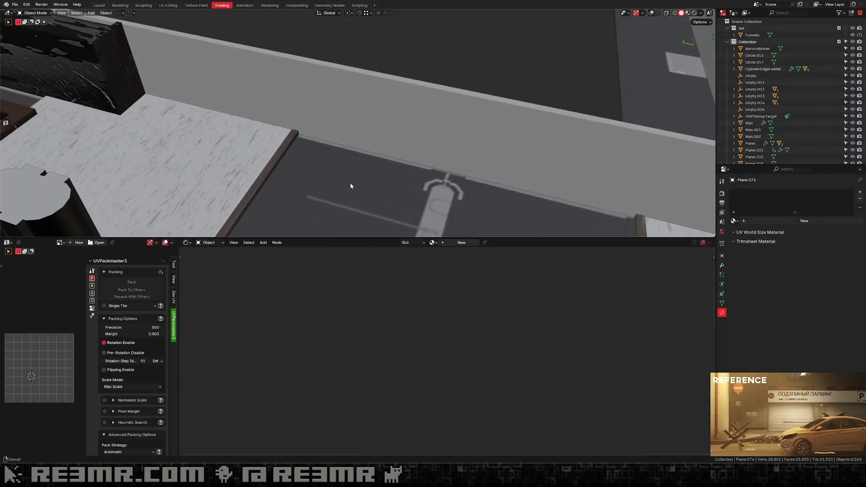
key(shift+a)
mouse_move(342, 193)
click(377, 198)
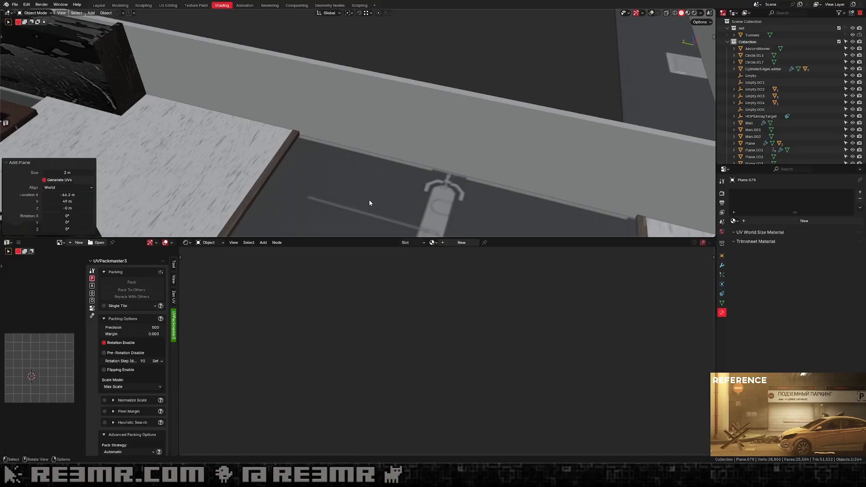
scroll(361, 195, down, 5)
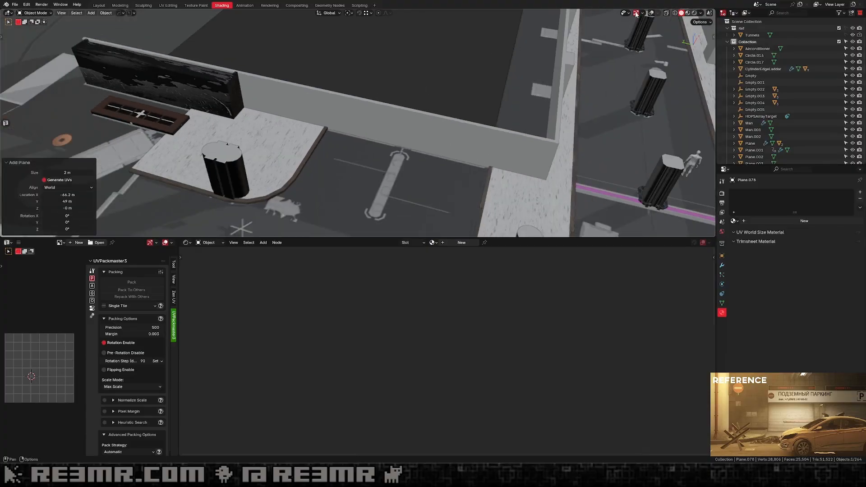
Turn the viewport overlays back on and move the new plane onto the wall, about 21 m along X and 93 m along Y.
click(652, 13)
scroll(321, 145, down, 4)
key(g)
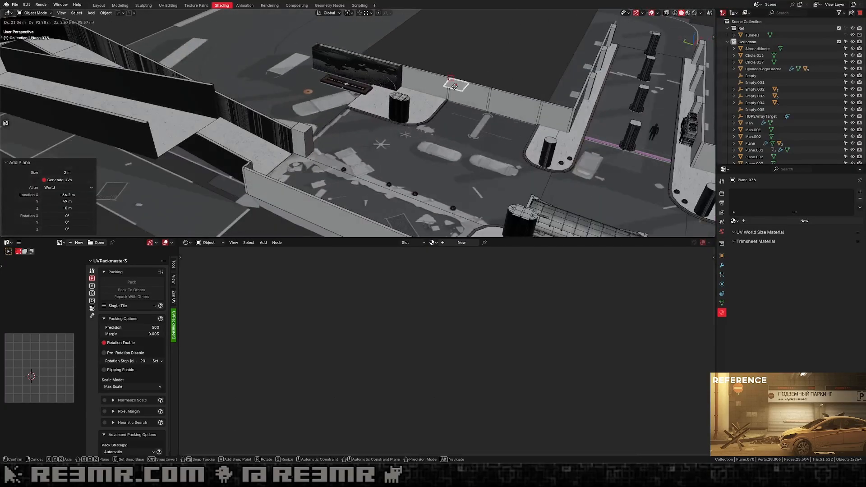
click(456, 86)
Rotate the plane 90° about Y and lower it along Z until it stands on the ground.
key(r)
key(y)
key(9)
key(0)
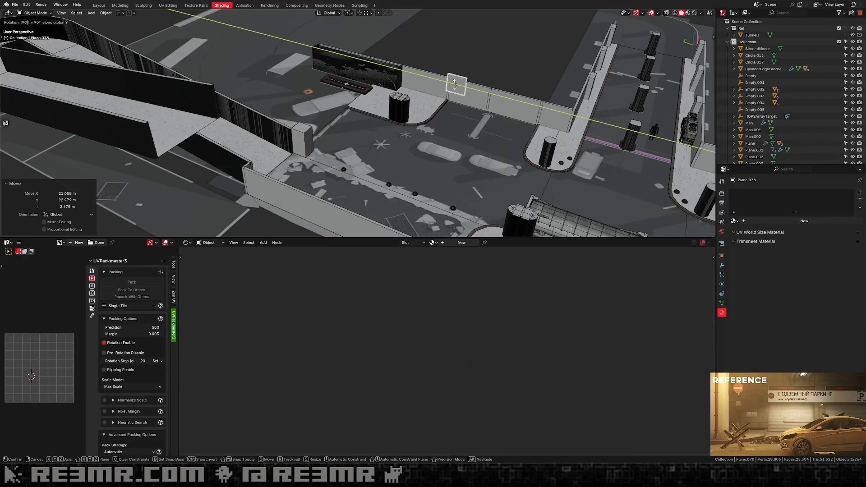
key(Return)
scroll(424, 102, up, 5)
key(g)
key(z)
click(484, 100)
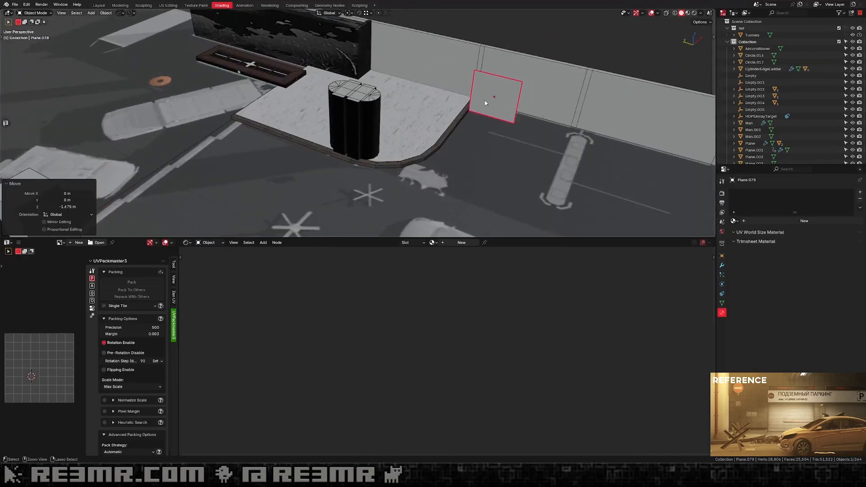
Move the upright plane 1 m along X against the wall.
middle_drag(540, 121, 410, 150)
scroll(410, 151, up, 1)
key(g)
key(x)
ctrl+click(441, 161)
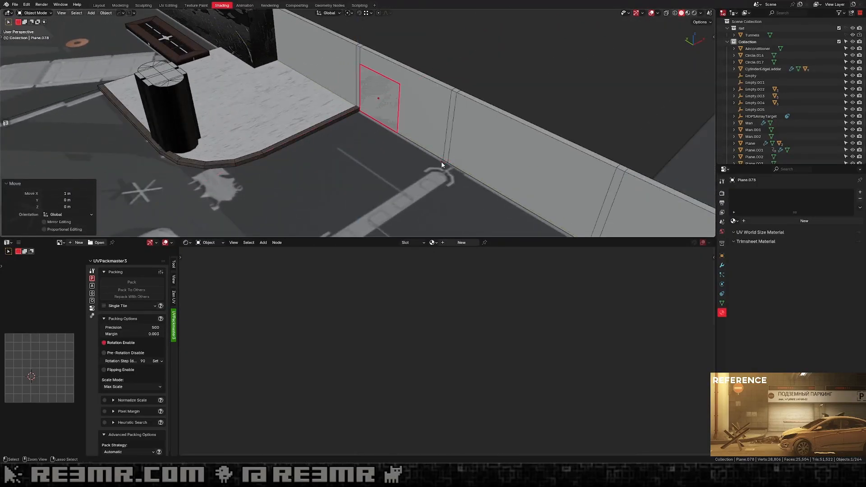
Raise the plane's upper edge along Z to the height of the wall.
shift+middle_drag(371, 118, 360, 133)
scroll(360, 133, up, 2)
key(Tab)
click(358, 77)
key(g)
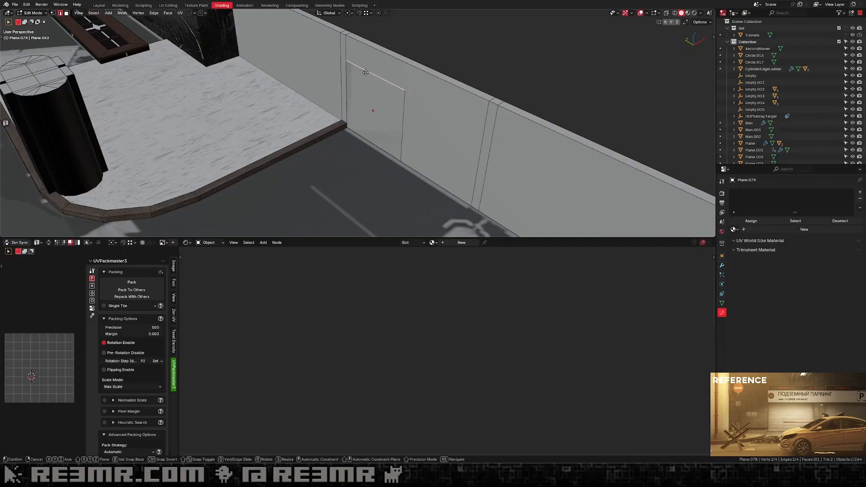
key(z)
ctrl+click(350, 34)
Stretch the plane's side edge about -2.13 m along Y to the wall's next vertical edge.
middle_drag(350, 37, 400, 82)
key(Tab)
key(Tab)
key(g)
key(y)
click(476, 108)
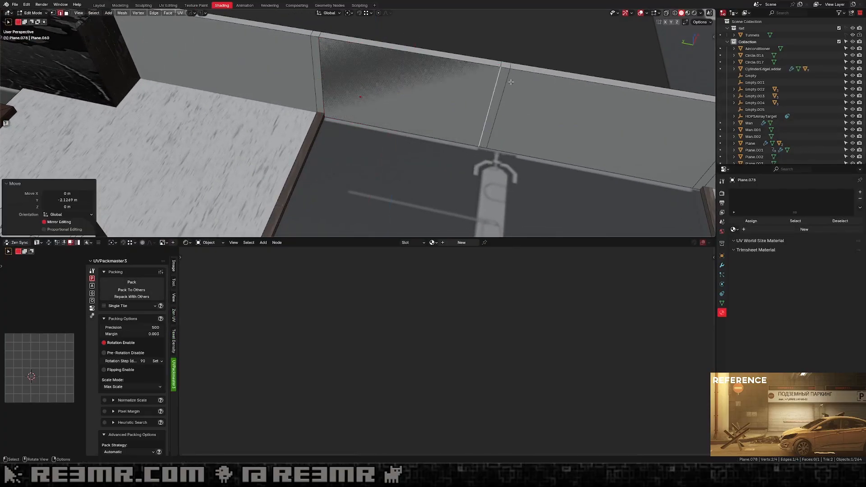
Snap the 3D cursor to the plane's bottom edge and set the plane's origin to the 3D cursor.
shift+middle_drag(476, 108, 450, 117)
scroll(450, 117, down, 6)
key(Tab)
middle_drag(413, 90, 395, 83)
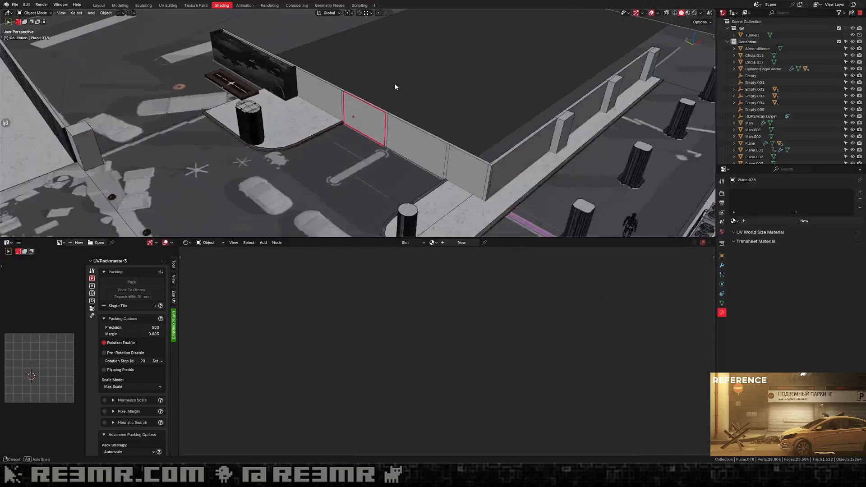
key(Tab)
click(359, 135)
key(shift+s)
click(355, 163)
key(Tab)
key(ctrl+alt+shift+c)
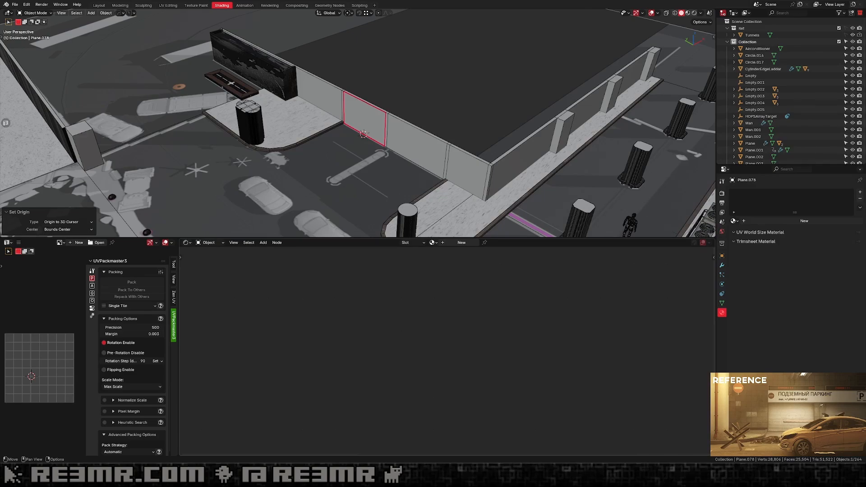
Apply the plane's rotation and scale, and set its Z dimension to 2.3 m.
middle_drag(357, 116, 372, 143)
scroll(385, 141, up, 3)
scroll(385, 142, down, 5)
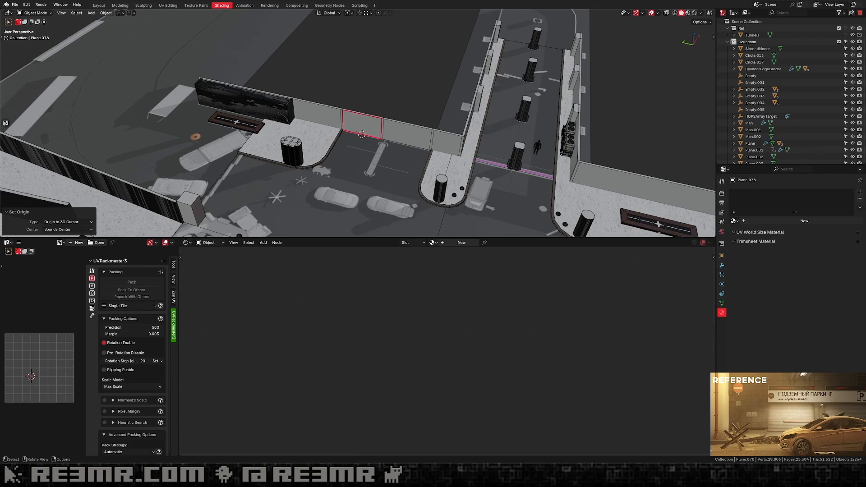
scroll(362, 119, up, 3)
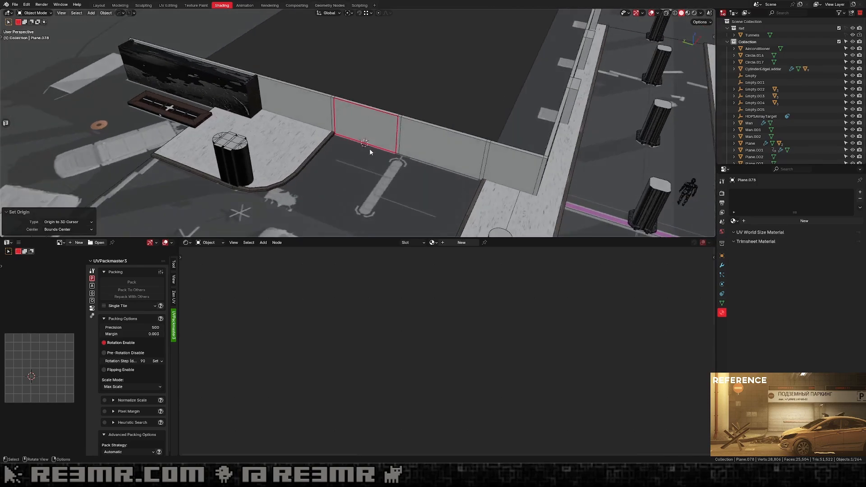
key(n)
key(ctrl+a)
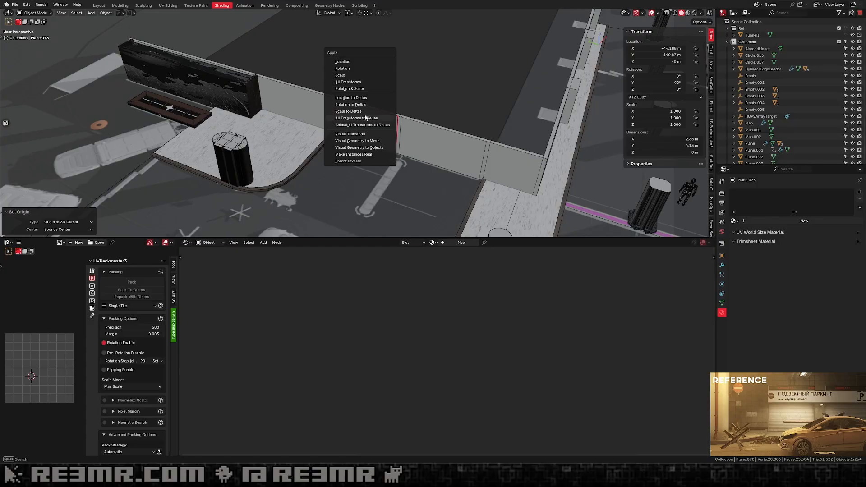
click(367, 90)
click(676, 152)
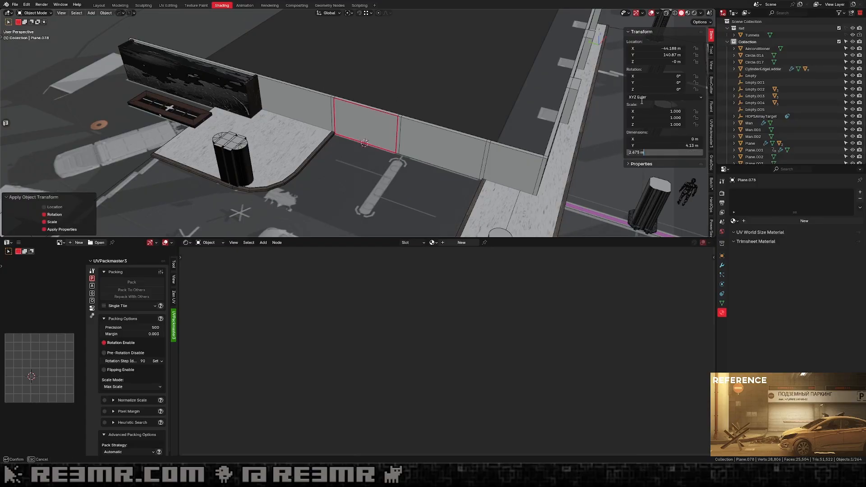
text(2.3)
key(Return)
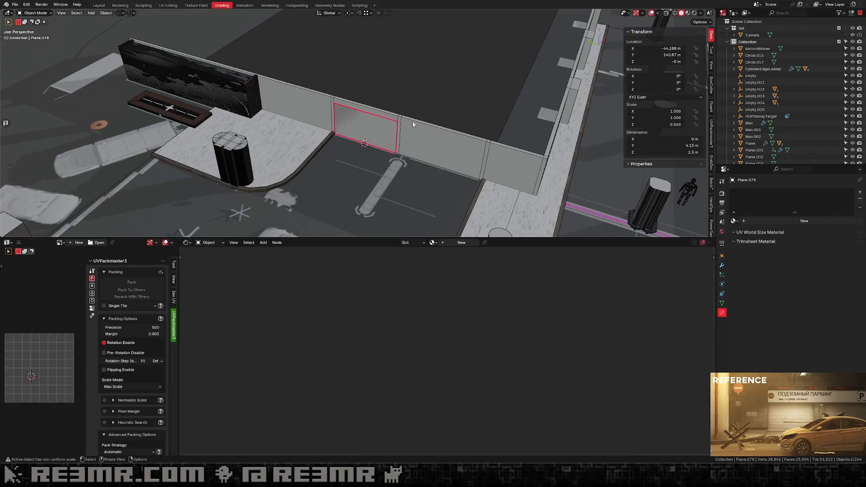
Extrude the plane about 1.94 m away from the wall to form a box.
scroll(412, 121, up, 4)
middle_drag(412, 121, 291, 114)
key(Tab)
key(e)
click(299, 105)
key(Tab)
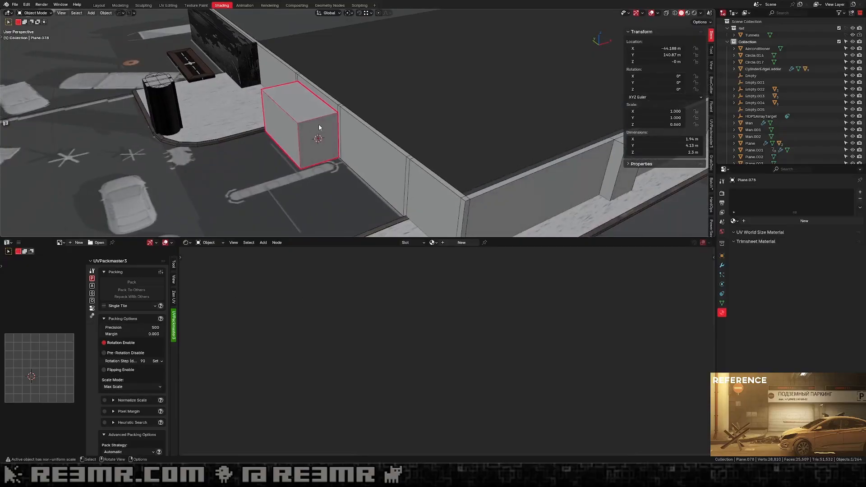
Lower the box's bottom face about 0.14 m along Z.
key(Tab)
key(alt+z)
click(302, 154)
key(alt+z)
key(g)
key(z)
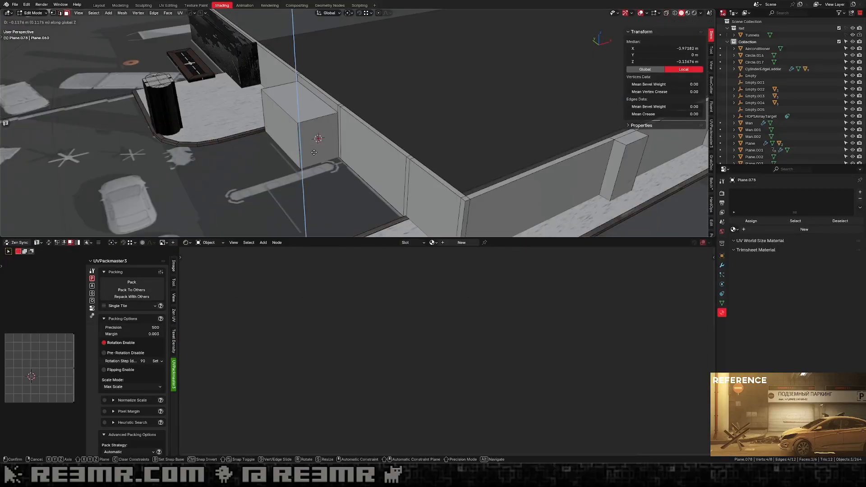
click(315, 153)
key(alt+z)
key(g)
key(z)
right_click(324, 150)
key(alt+z)
key(Tab)
Dissolve the redundant vertical edges beside the box in the wall mesh, selecting them in X-ray.
middle_drag(324, 150, 383, 135)
click(359, 100)
key(Tab)
key(2)
key(alt+z)
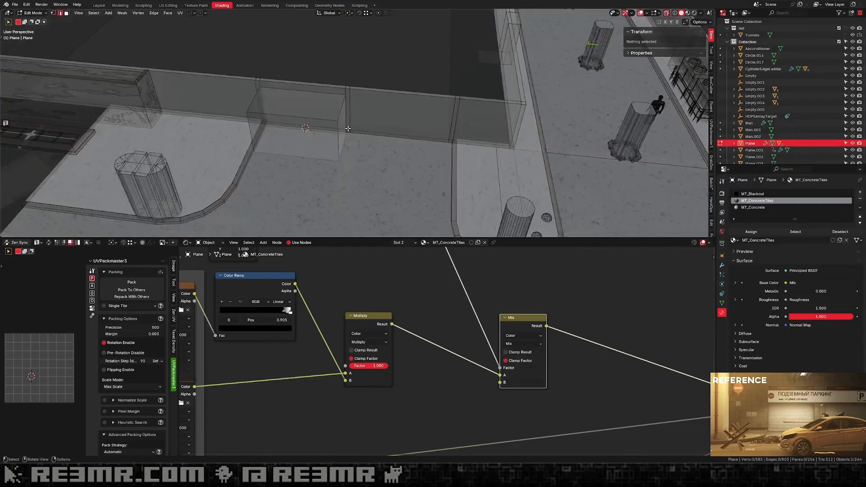
click(348, 134)
scroll(354, 139, up, 2)
click(352, 137)
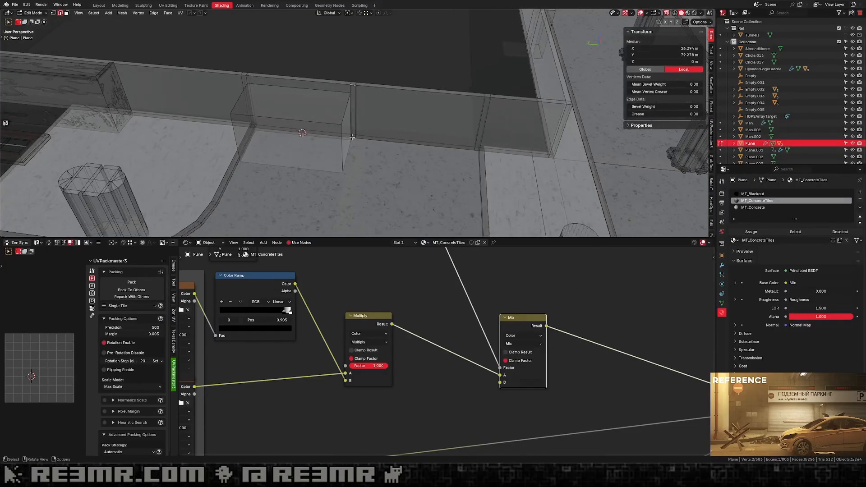
key(g)
click(256, 126)
key(ctrl+x)
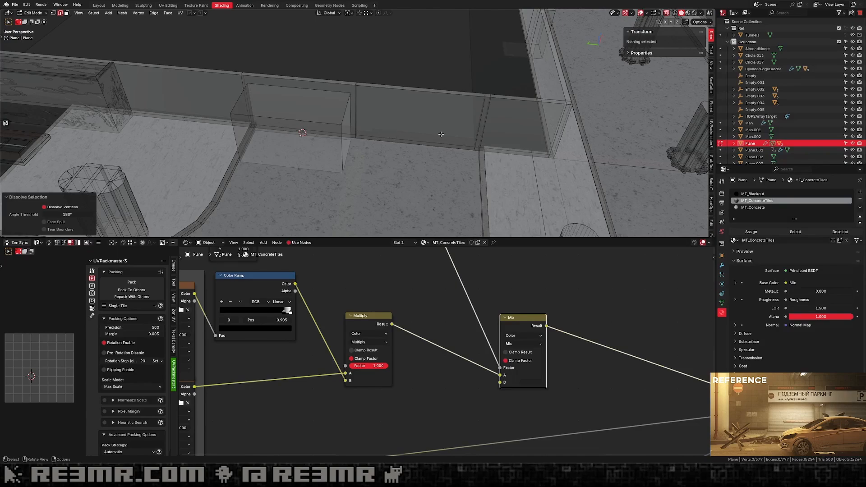
Dissolve the redundant vertical edge of the wall next to the copied sidewalk and turn X-ray off.
key(Tab)
key(Tab)
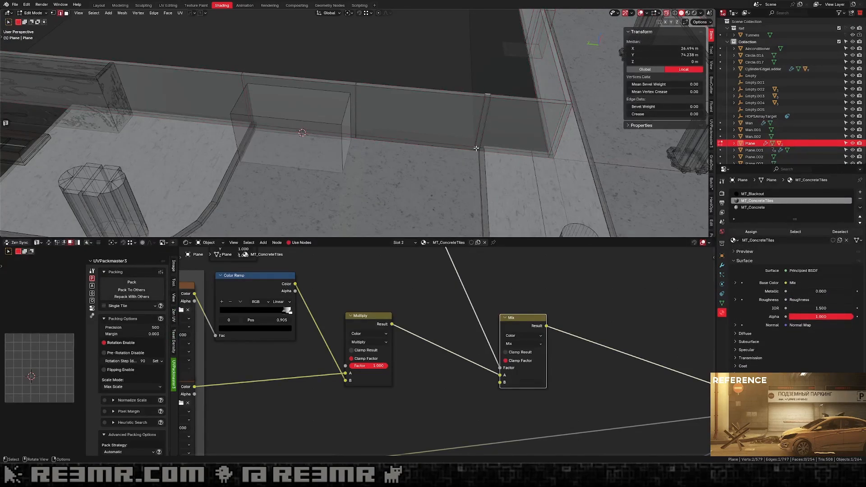
key(ctrl+x)
key(Tab)
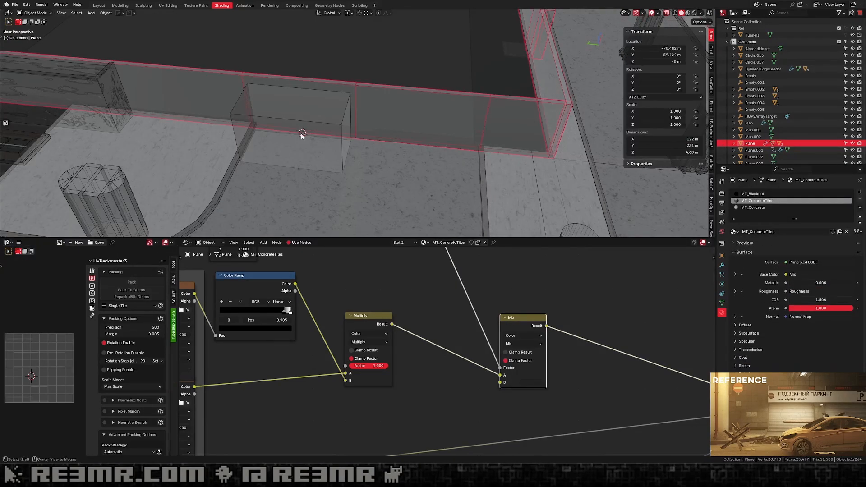
key(alt+z)
Select the box against the wall and view it from the top.
click(301, 134)
middle_drag(388, 117, 379, 85)
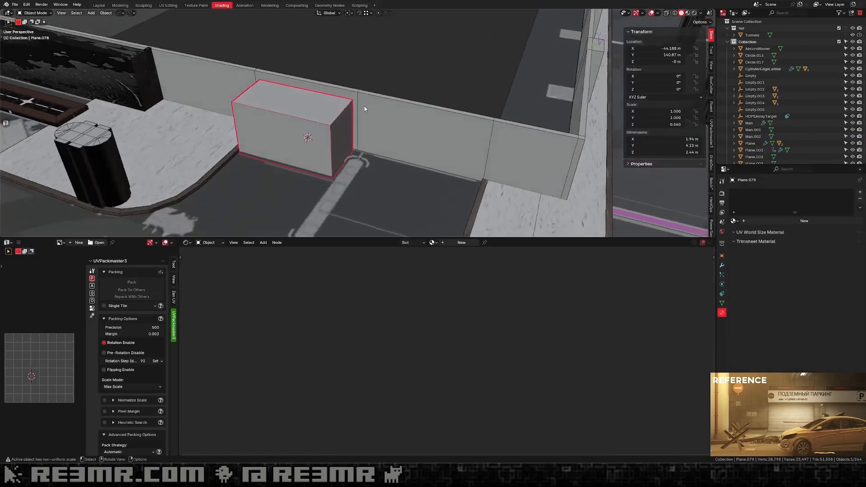
key(KP_7)
scroll(380, 85, up, 2)
key(g)
right_click(218, 67)
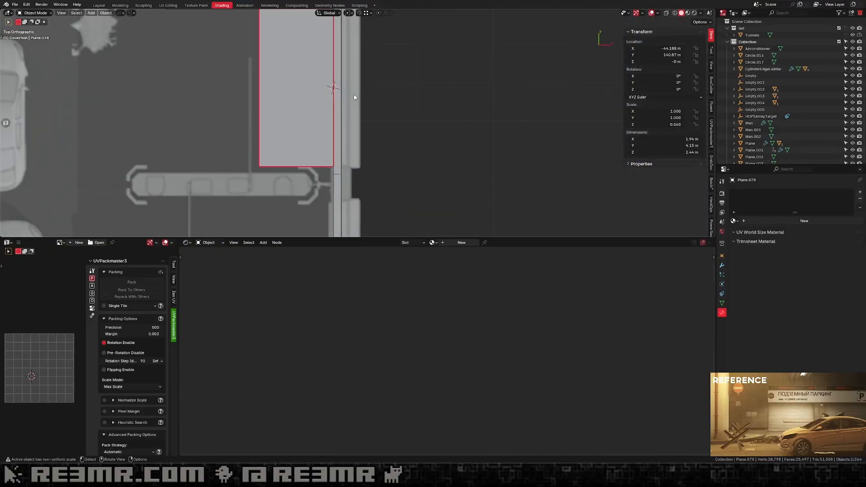
key(g)
right_click(216, 91)
shift+middle_drag(356, 25, 321, 115)
key(g)
right_click(320, 145)
key(g)
right_click(349, 124)
Move the box about 0.05 m along X into the wall.
key(g)
key(x)
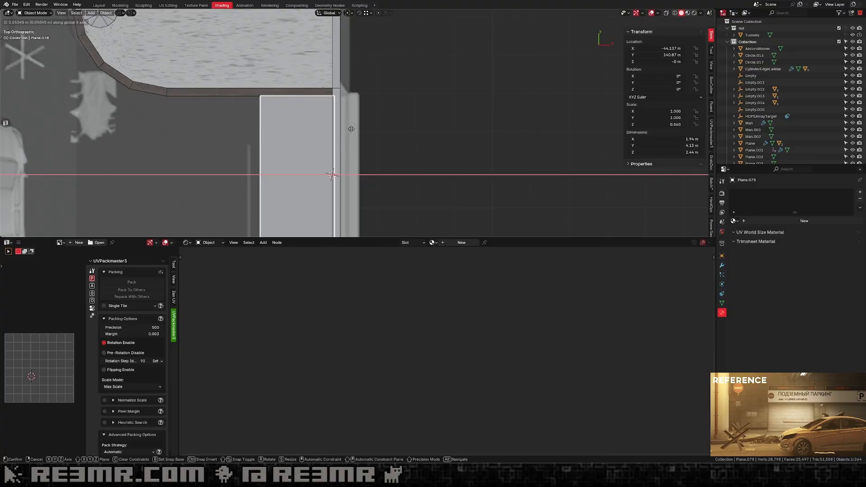
click(343, 128)
scroll(333, 151, down, 4)
middle_drag(333, 151, 372, 99)
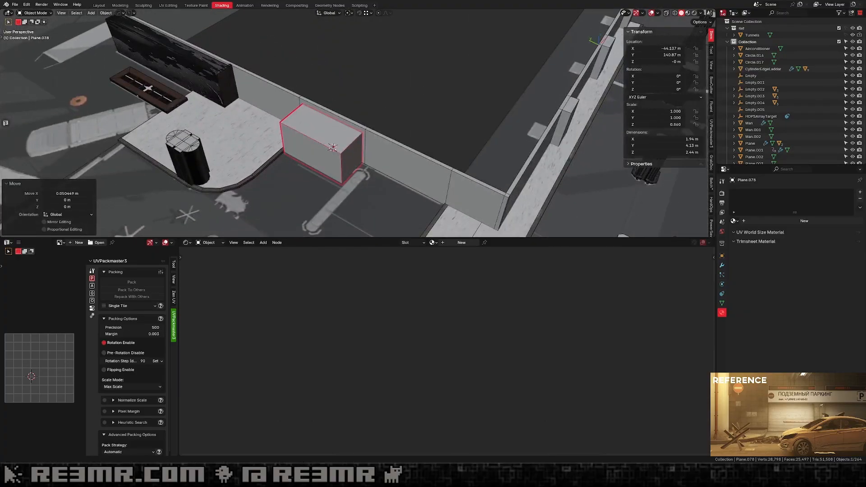
middle_drag(333, 160, 345, 125)
click(334, 147)
scroll(360, 140, up, 2)
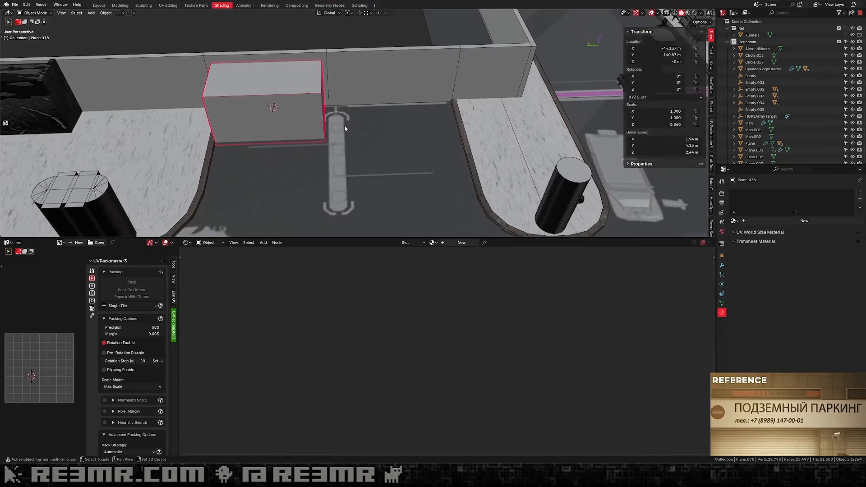
Add a 2 m plane and move it about -1.8 m along Y and -2.6 m along X to the barrier marking.
key(shift+a)
click(366, 133)
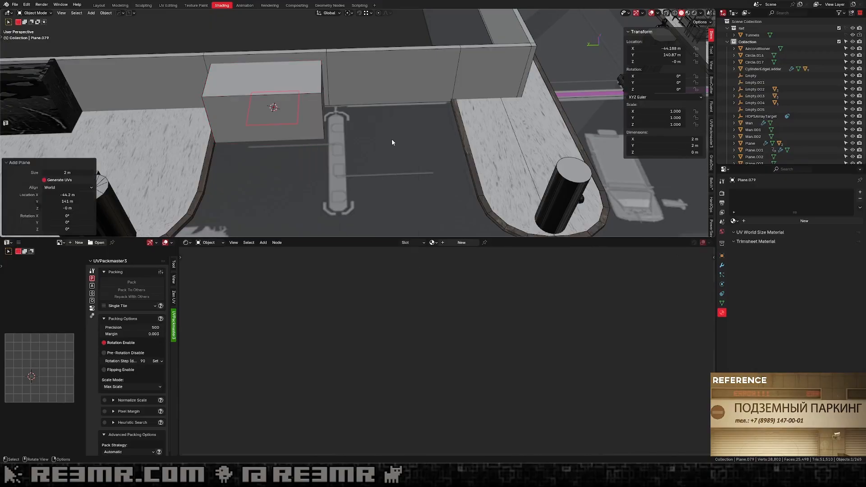
middle_drag(392, 139, 329, 164)
key(g)
key(y)
click(328, 164)
key(g)
key(x)
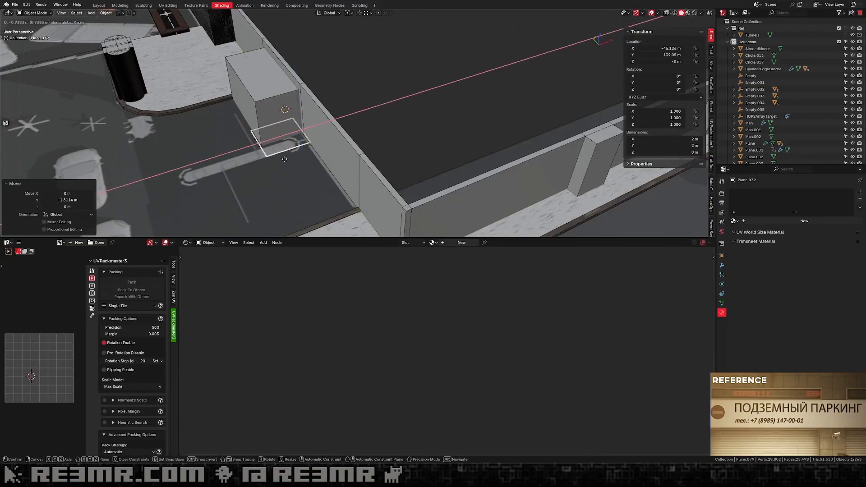
click(270, 173)
Move the plane's edge along Y to narrow it to about 0.59 m, and set its origin to geometry.
key(Tab)
click(230, 141)
middle_drag(231, 142, 243, 145)
key(g)
key(y)
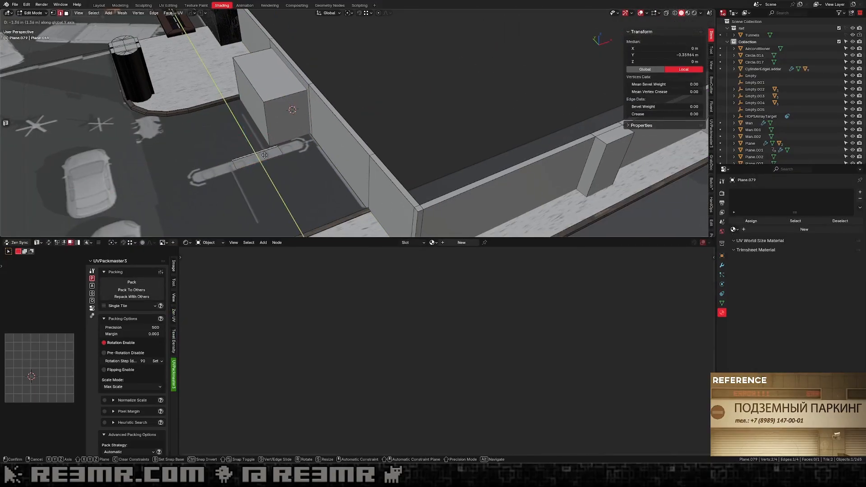
click(272, 158)
click(281, 151)
key(Tab)
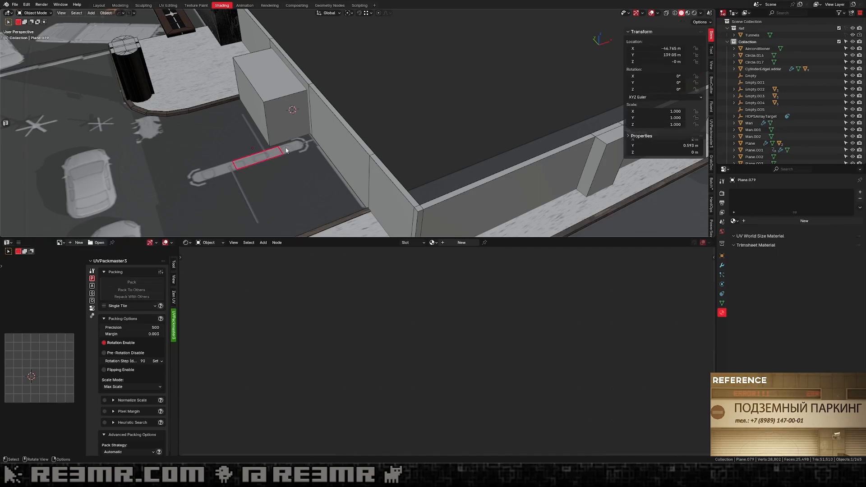
key(ctrl+alt+x)
middle_drag(284, 172, 287, 209)
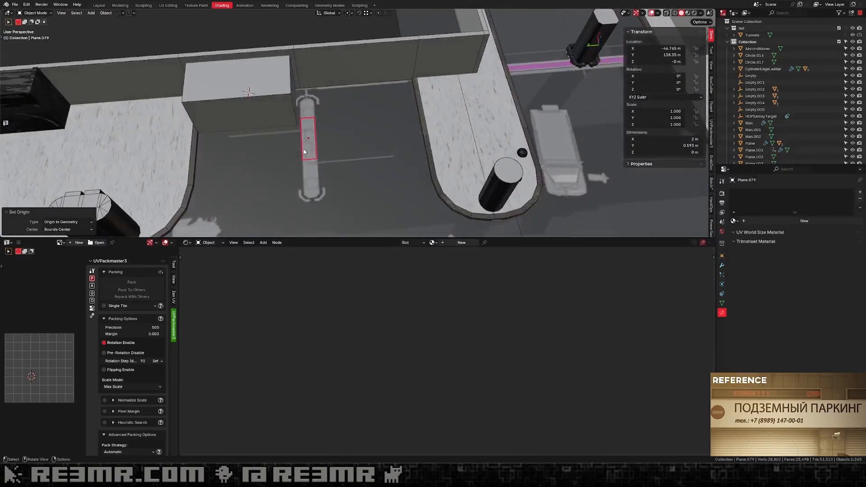
Place the 3D cursor at the center of the narrow plane and add a plain axes empty there.
key(shift+a)
shift+right_drag(316, 156, 317, 169)
key(shift+a)
mouse_move(297, 245)
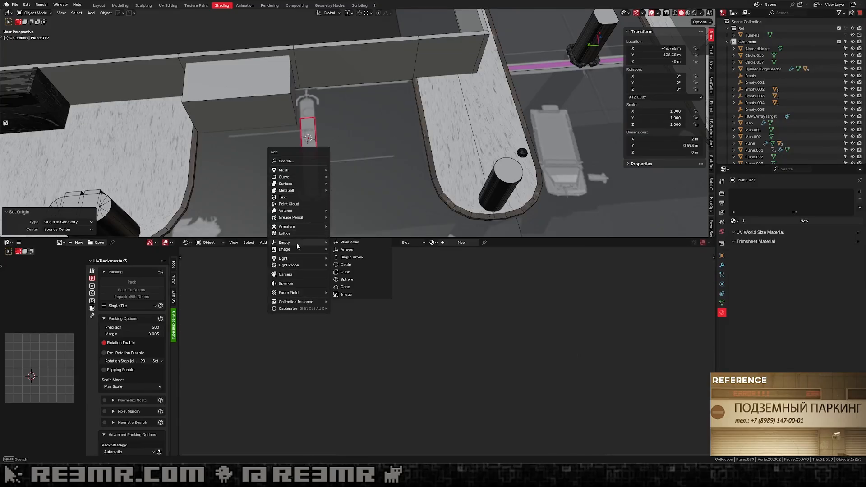
click(343, 243)
Mirror the box along Y across the new empty with a mirror modifier.
middle_drag(352, 154, 284, 99)
click(280, 96)
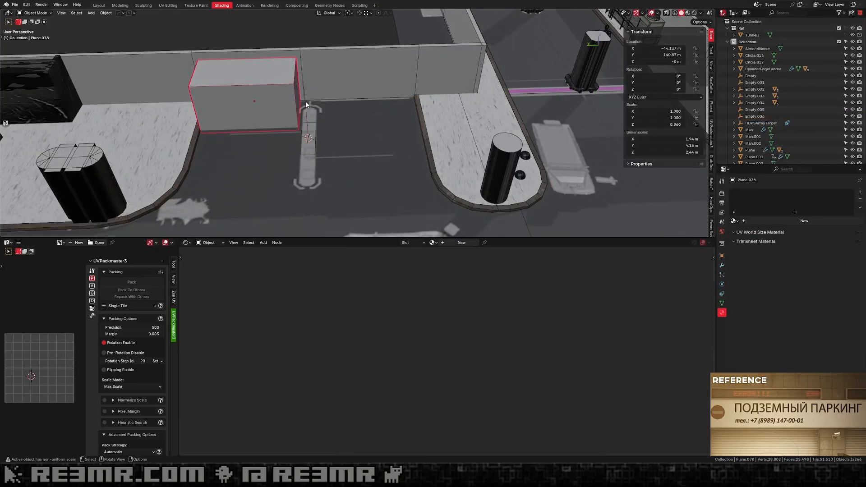
shift+click(306, 105)
key(alt+x)
click(260, 140)
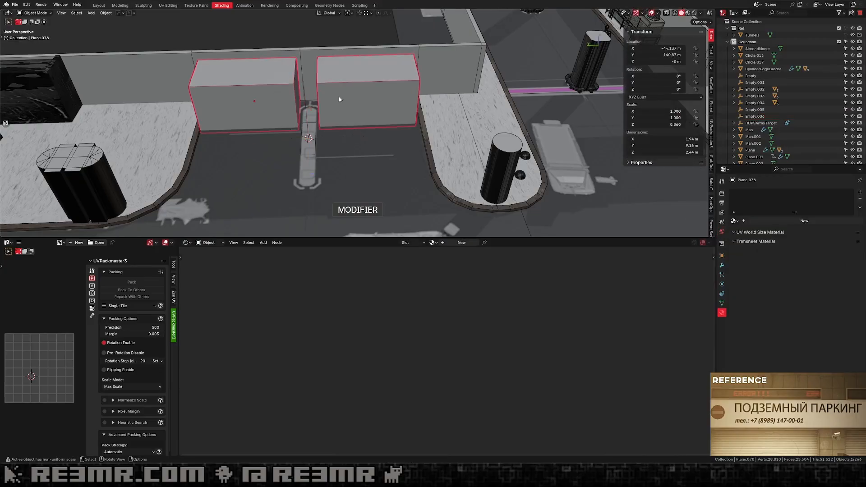
Cut the mirrored boxes out of the long wall with a Boolean difference and hide the cutter.
mouse_move(340, 96)
middle_down()
mouse_move(372, 88)
mouse_move(326, 89)
middle_up()
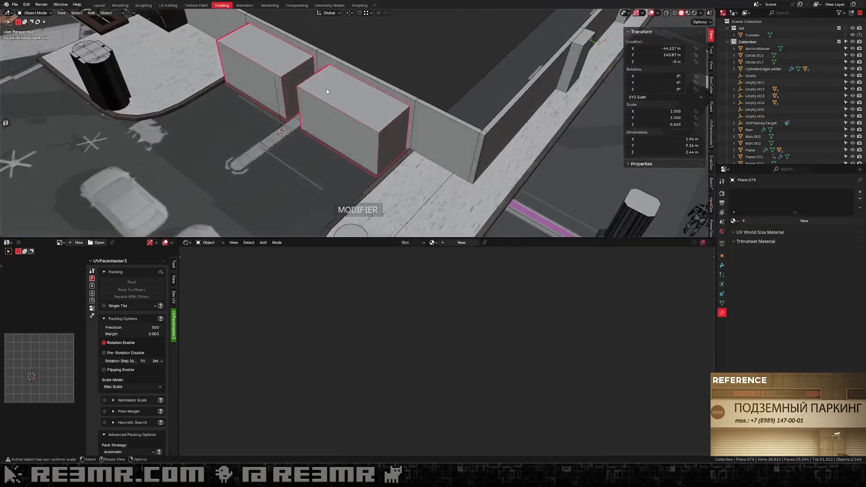
click(339, 62)
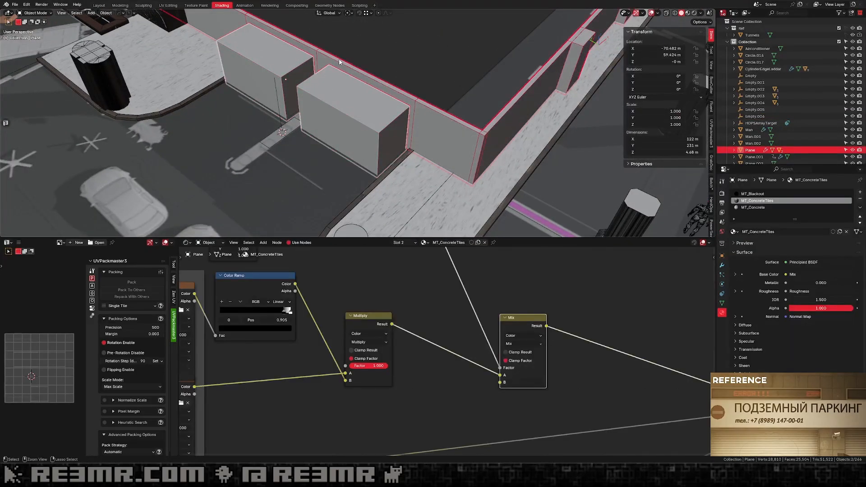
key(ctrl+KP_Subtract)
key(h)
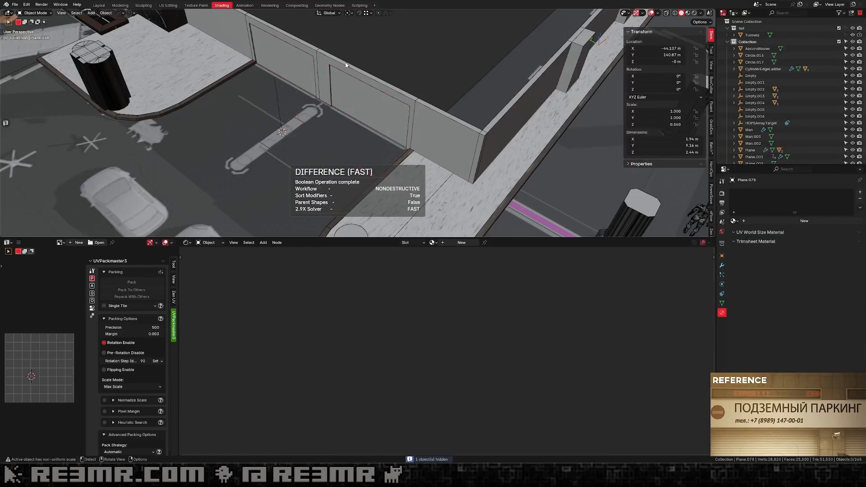
Bring back the wall's box cutter, move it about 0.1 m along X to make the recesses shallower, and hide it.
middle_drag(339, 62, 359, 60)
click(360, 60)
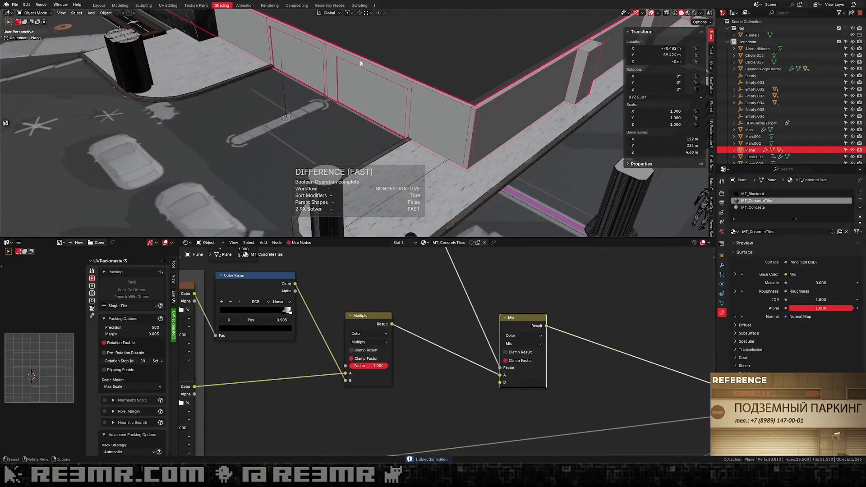
key(q)
click(360, 60)
click(360, 61)
key(g)
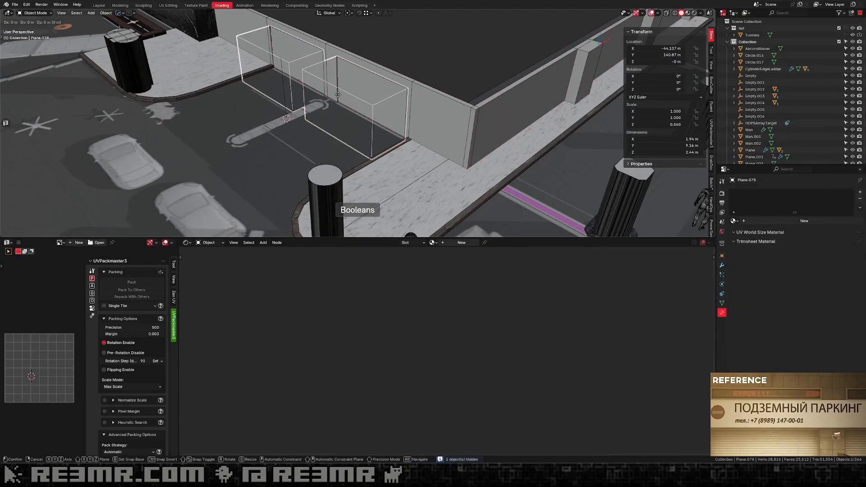
key(x)
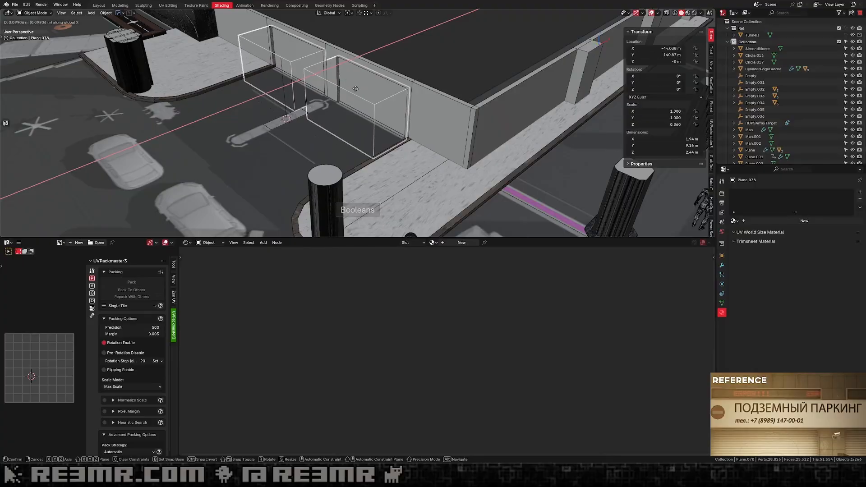
click(342, 93)
key(h)
Switch the viewport to rendered shading around the two wall recesses.
scroll(360, 91, down, 5)
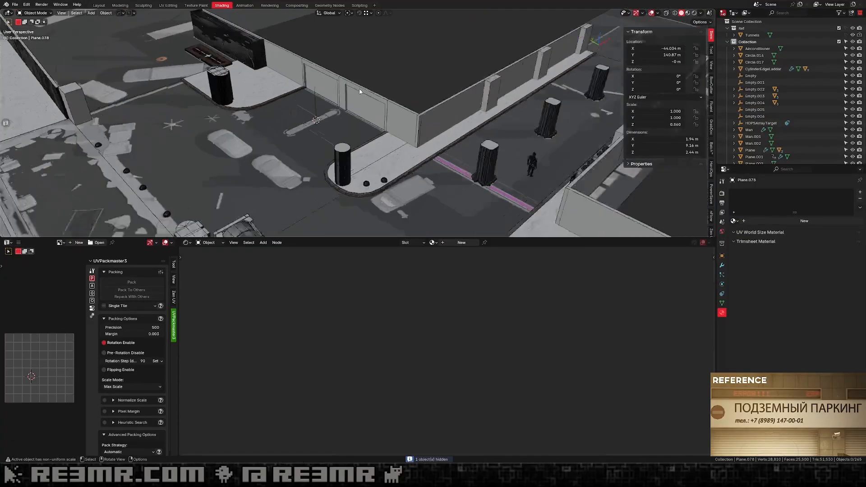
shift+middle_drag(359, 91, 366, 111)
click(695, 13)
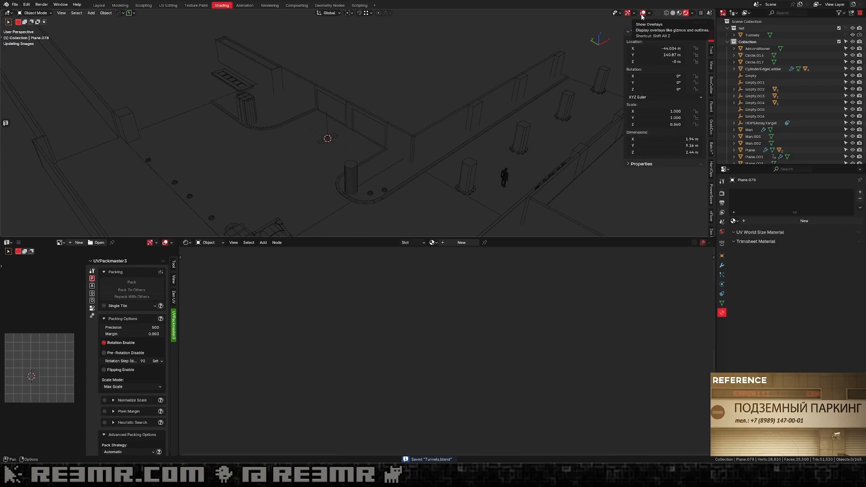
scroll(381, 104, up, 6)
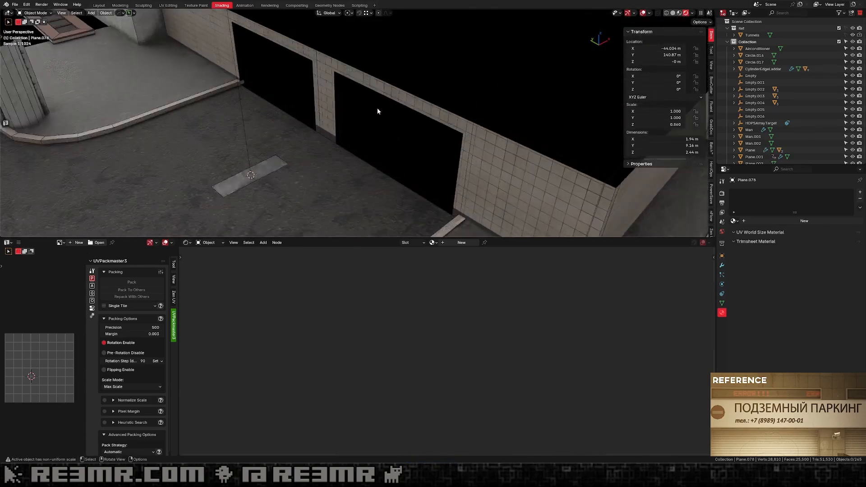
scroll(381, 108, down, 6)
Reveal the mirrored box cutter from the wall's Boolean.003 modifier with Ever Scroll and select it.
click(411, 108)
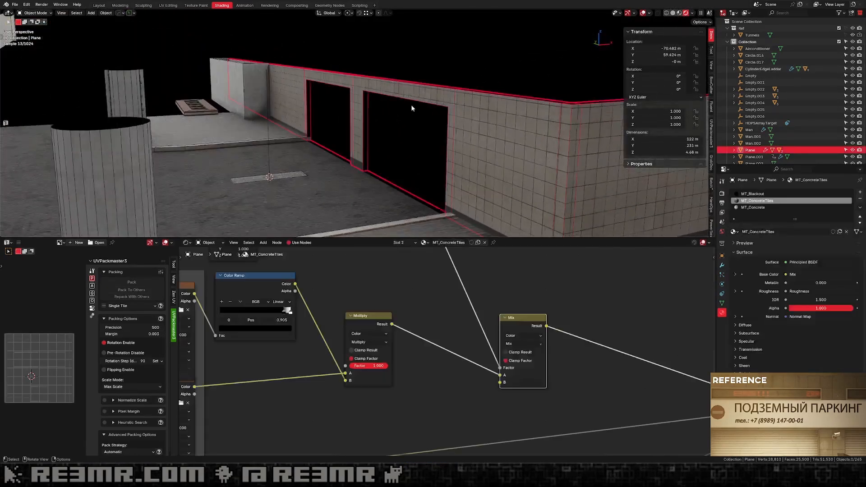
middle_drag(388, 111, 500, 105)
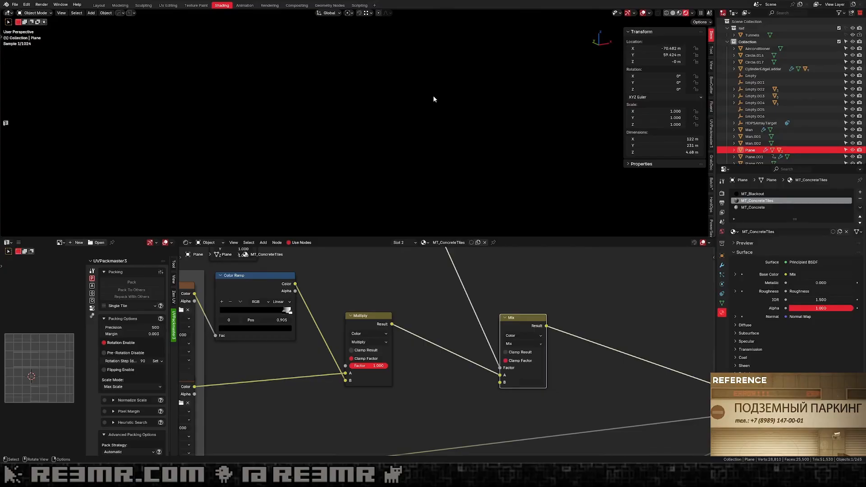
middle_drag(433, 98, 561, 169)
scroll(342, 148, up, 4)
shift+middle_drag(216, 90, 572, 185)
scroll(503, 166, up, 1)
key(q)
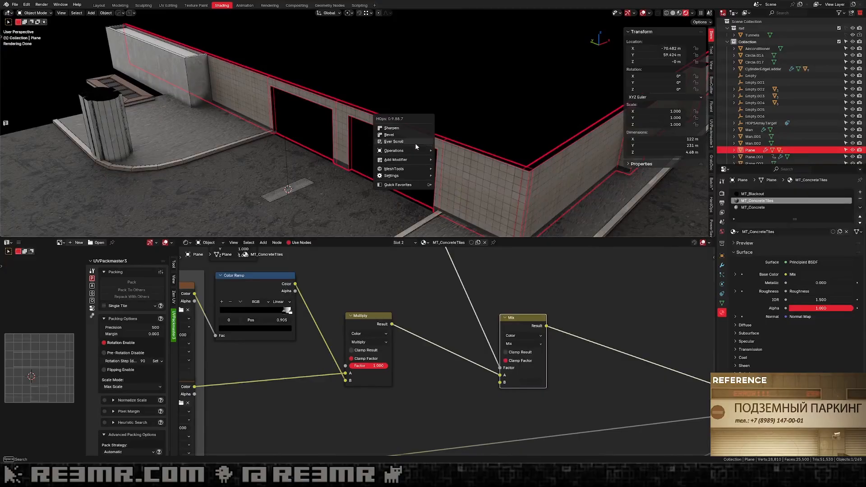
click(414, 141)
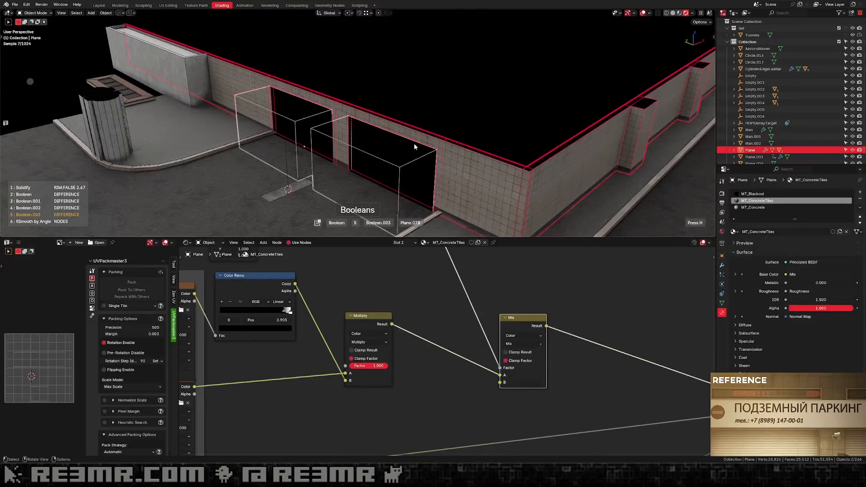
click(544, 178)
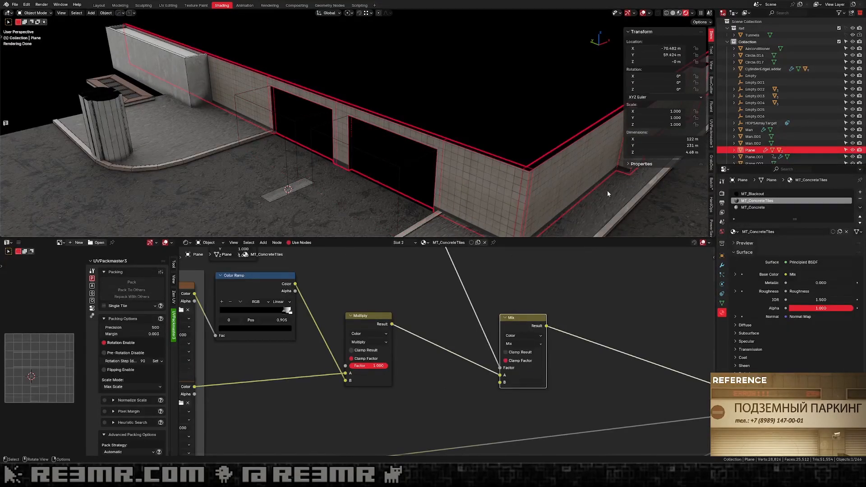
click(366, 155)
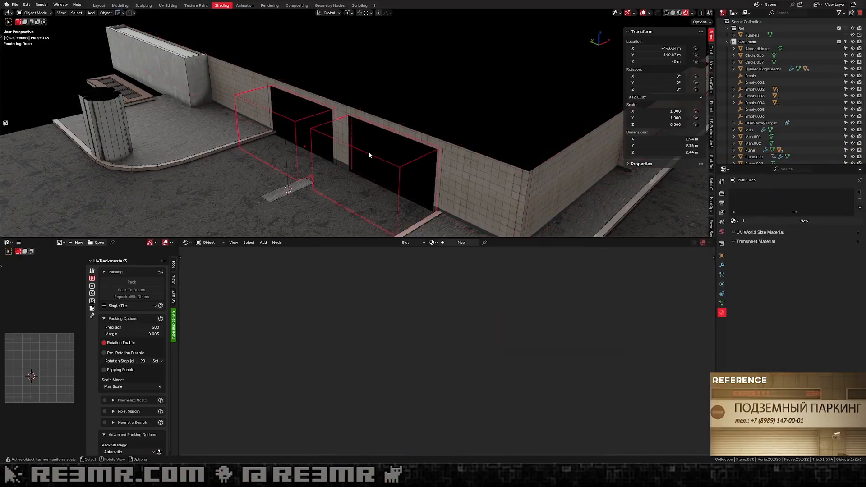
Assign the MT_ConcreteTiles material to the box cutter and hide it.
click(734, 220)
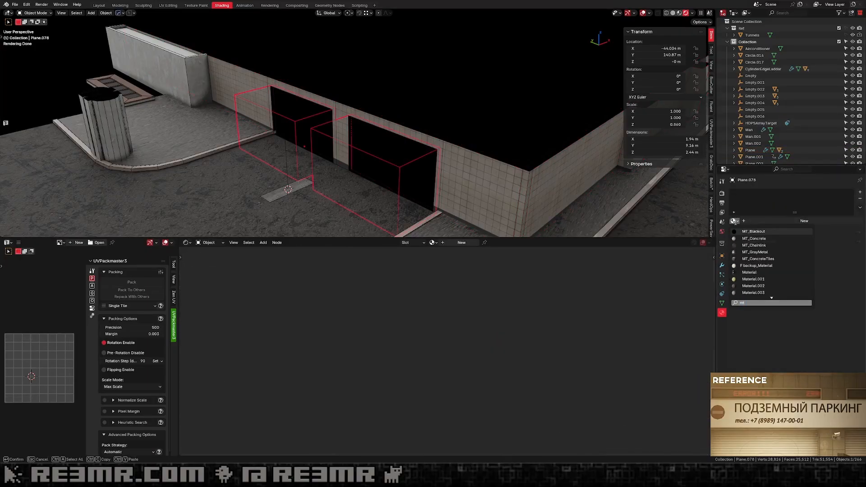
click(757, 259)
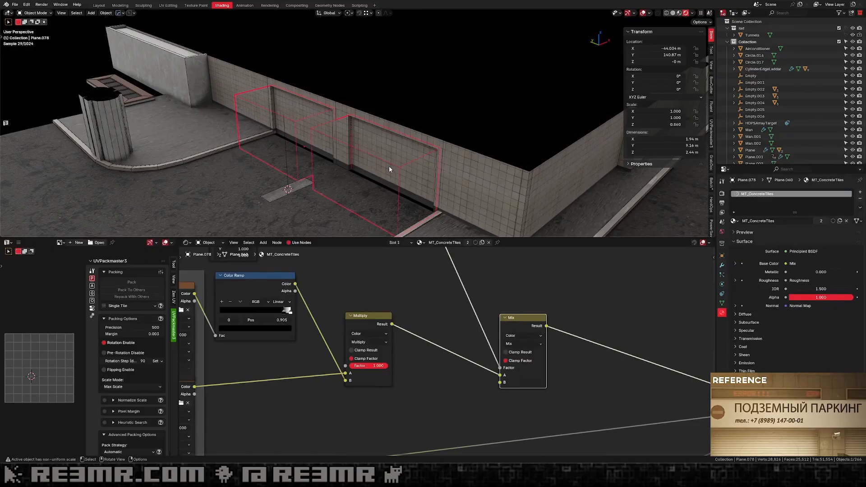
key(h)
Examine the tiled wall recesses from several angles without overlays, and show the overlays again.
middle_drag(388, 166, 398, 168)
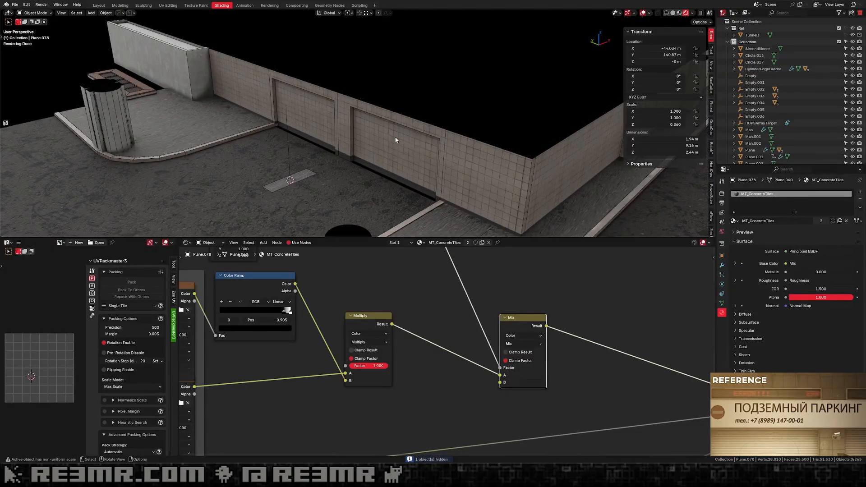
middle_drag(385, 134, 334, 131)
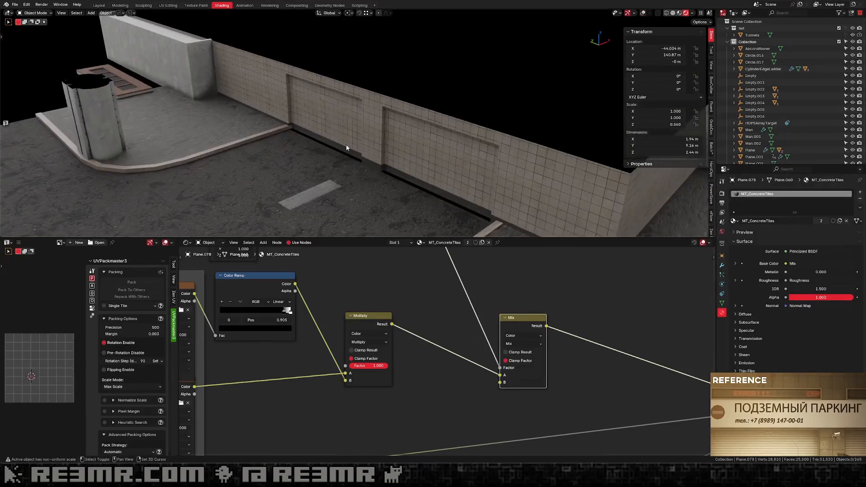
scroll(346, 148, up, 4)
middle_drag(417, 133, 285, 91)
scroll(314, 134, down, 4)
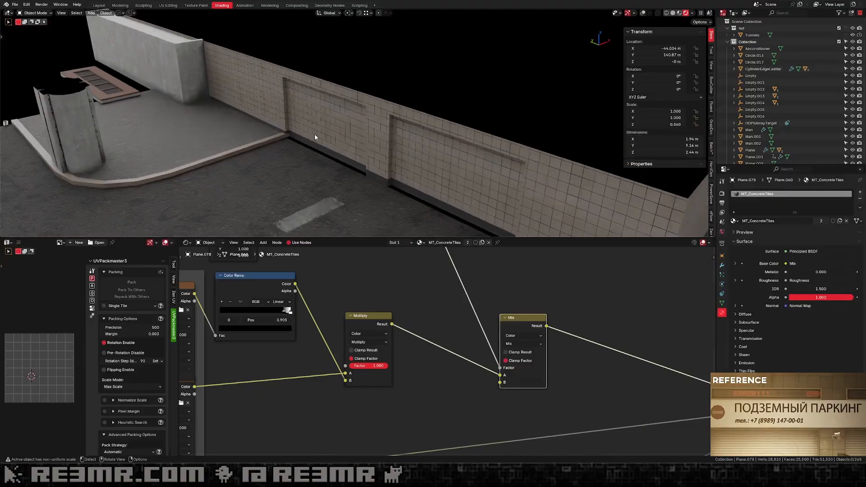
shift+middle_drag(370, 124, 367, 88)
key(shift+a)
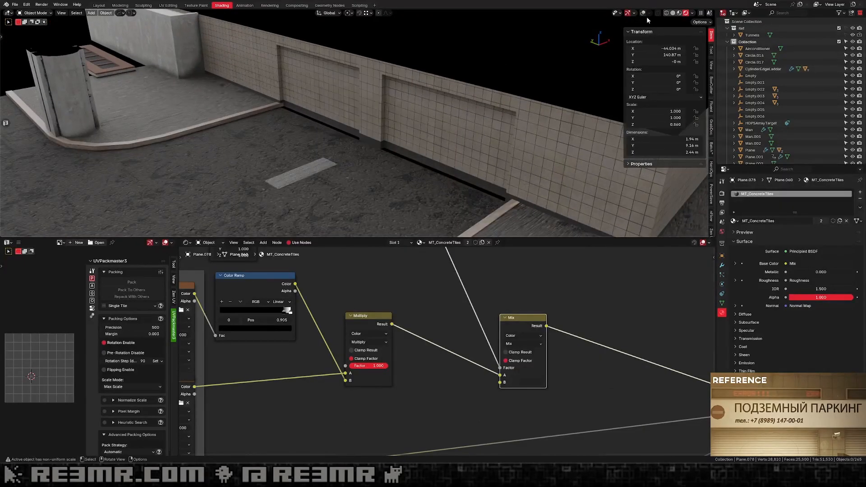
click(642, 13)
Bring back the wall's box cutter and convert its recessed back face into a separate mirrored piece with To_Piece.
click(471, 131)
key(q)
click(417, 127)
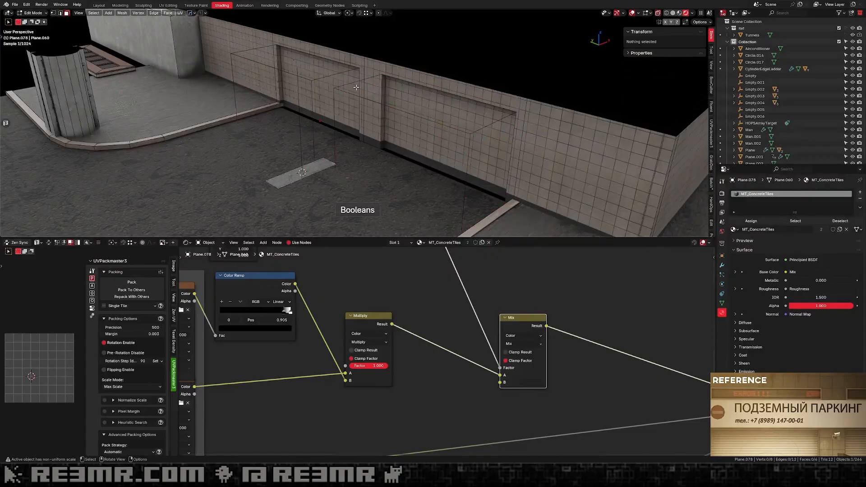
click(321, 90)
key(q)
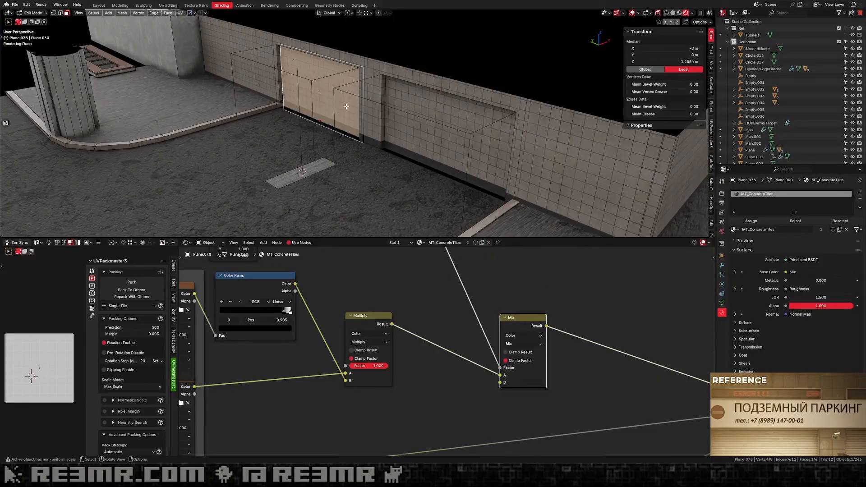
key(q)
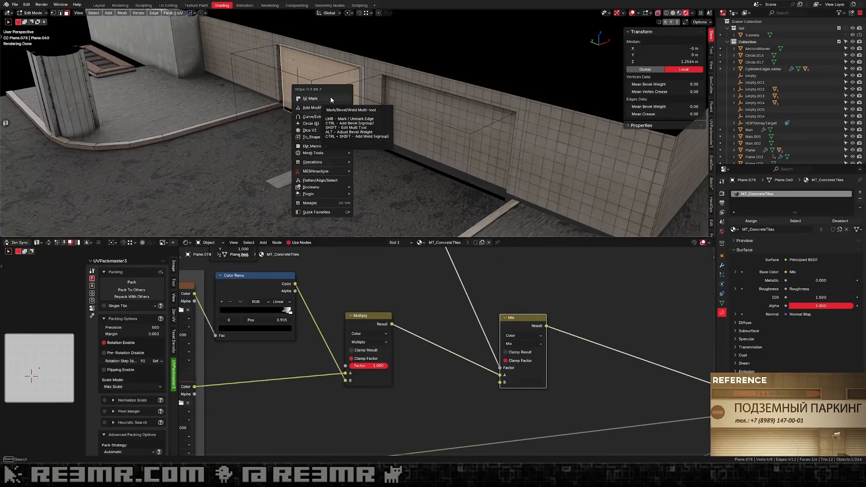
click(319, 119)
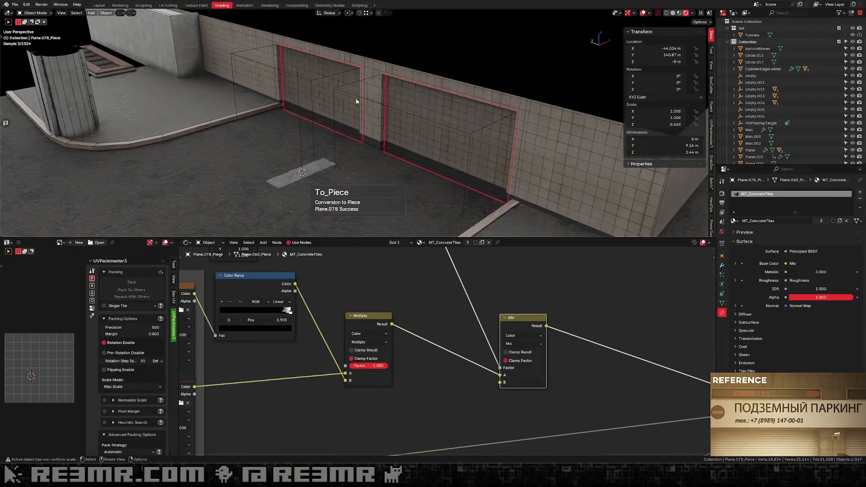
key(g)
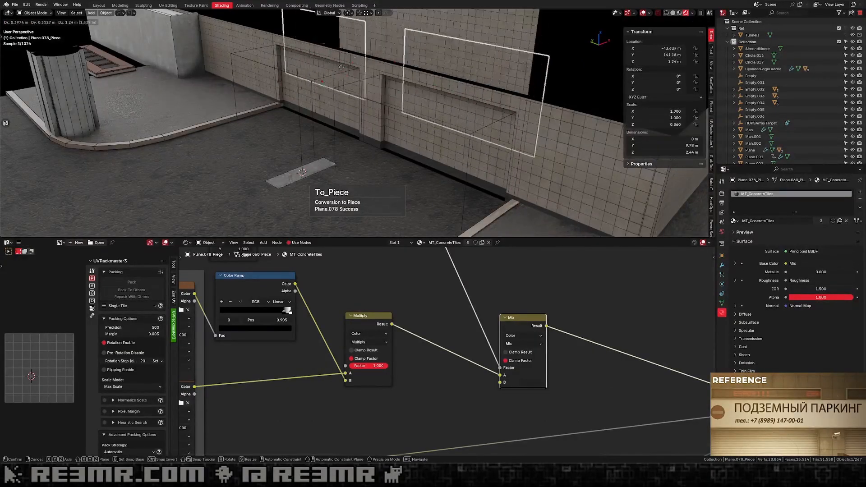
right_click(350, 86)
Move the separated recess panel into the collection named Collection.
shift+middle_drag(350, 83, 384, 120)
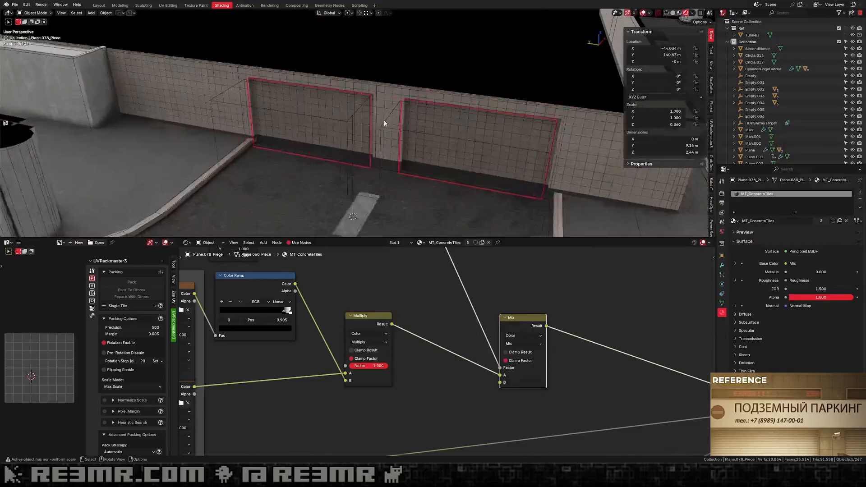
scroll(387, 125, up, 2)
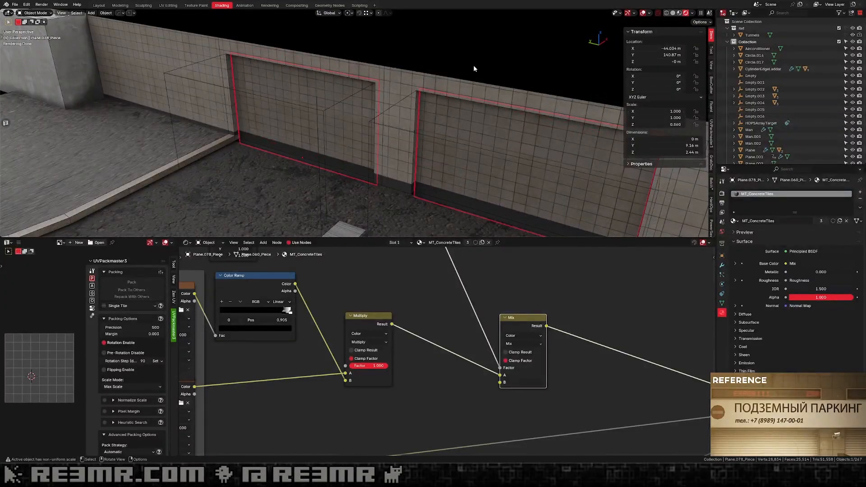
key(m)
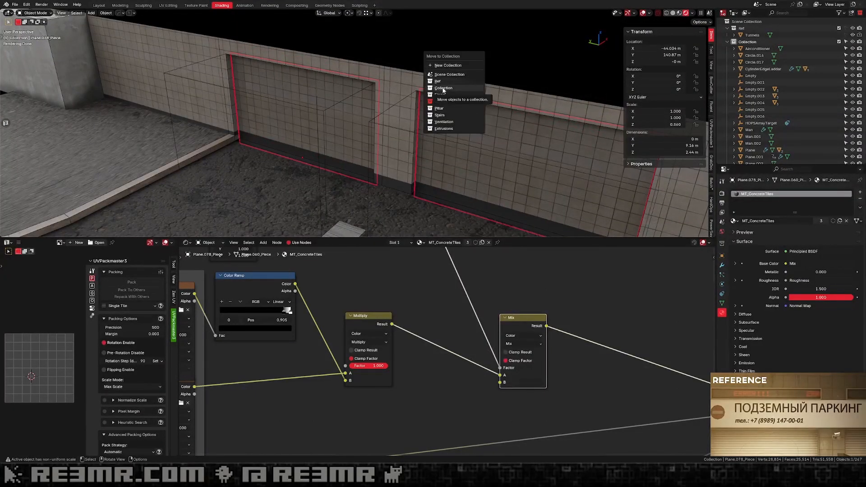
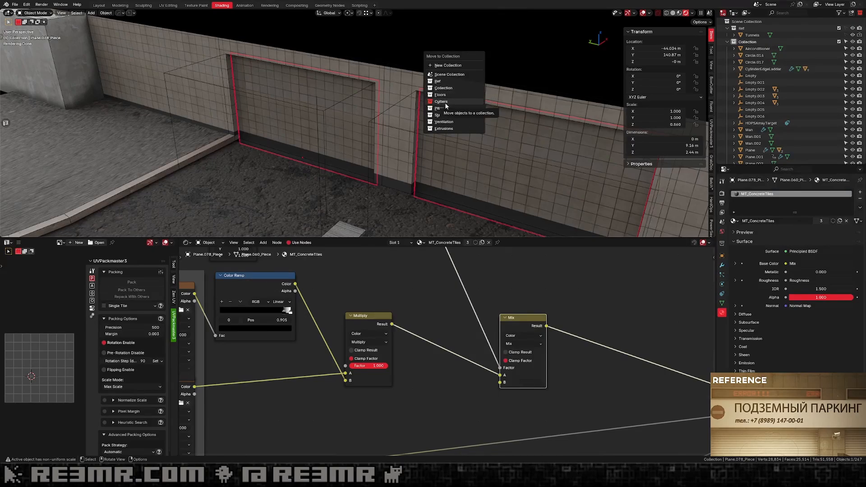
click(448, 89)
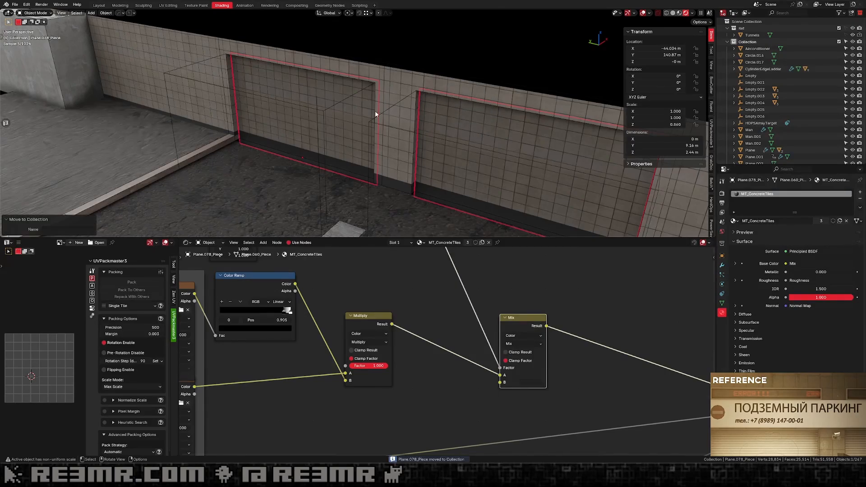
Raise the recess panel's bottom edge about 0.14 m along Z with snapping, and hide the box cutter.
key(Tab)
middle_drag(374, 112, 414, 118)
scroll(414, 118, up, 2)
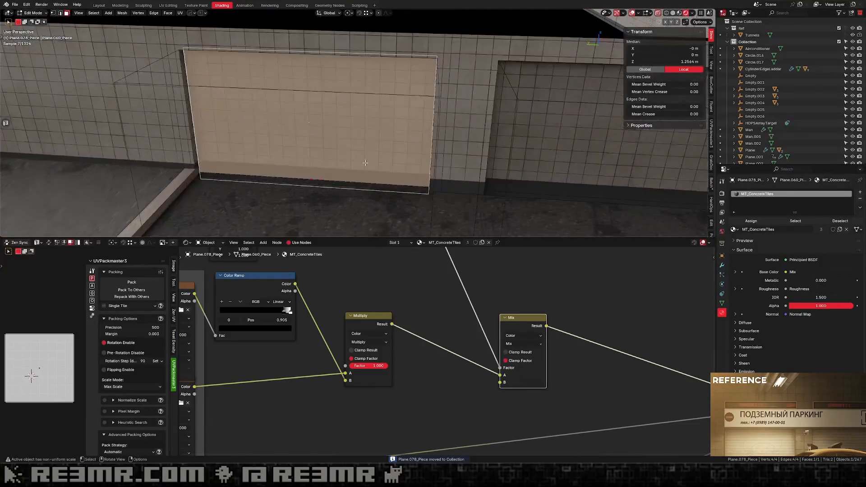
key(2)
click(258, 180)
shift+middle_drag(381, 181, 442, 132)
key(g)
key(z)
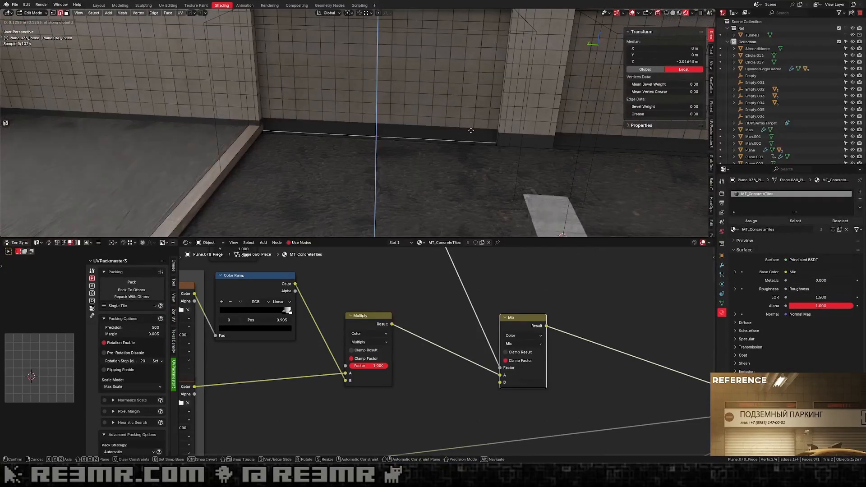
ctrl+click(500, 142)
key(Tab)
scroll(427, 145, down, 4)
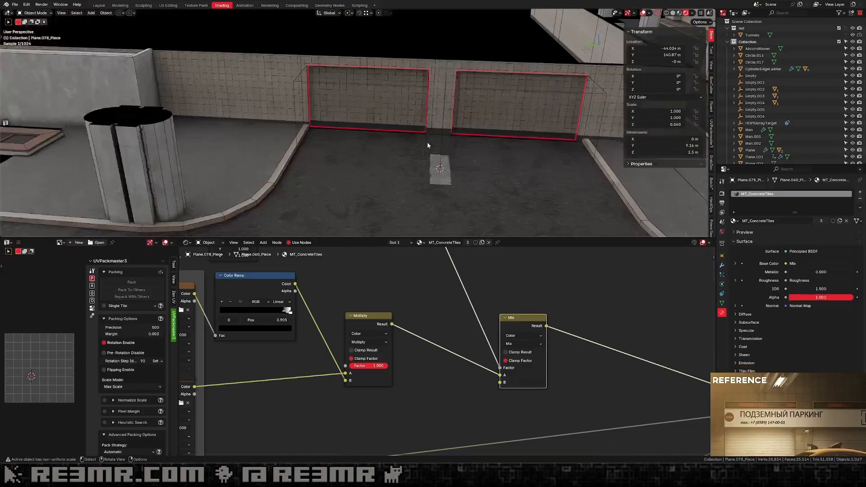
click(394, 86)
key(h)
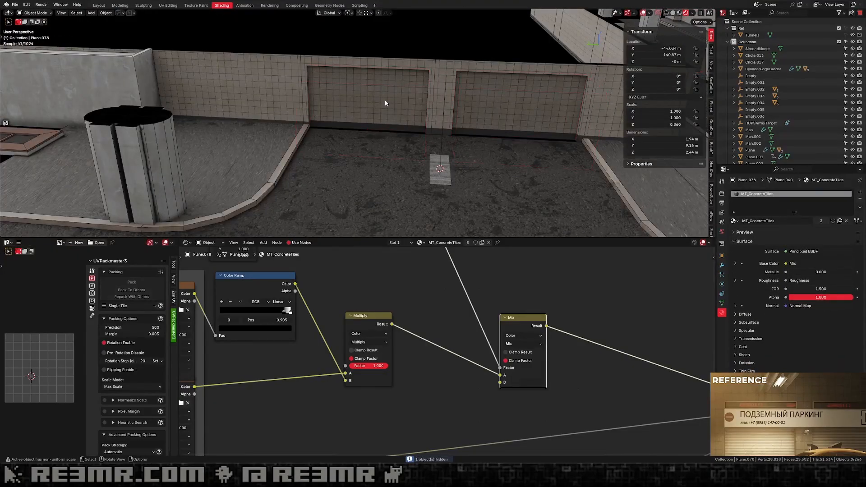
Select the separated recess panel and apply its scale.
click(385, 103)
key(Tab)
key(KP_Decimal)
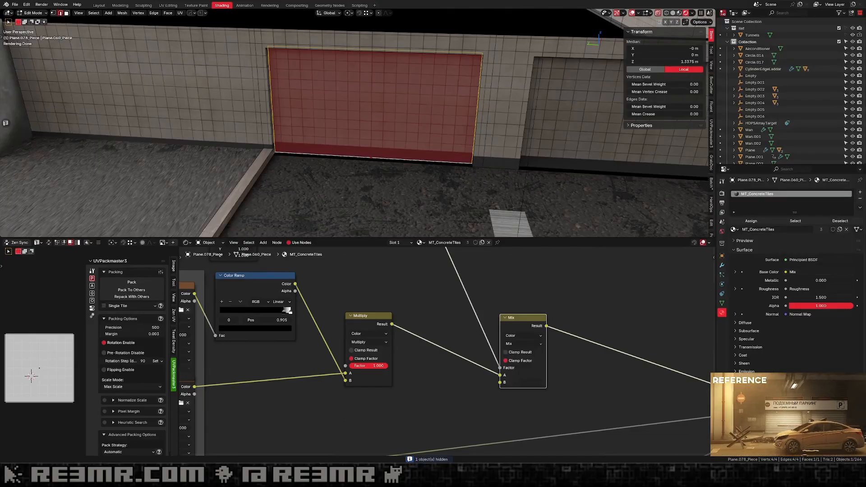
scroll(422, 120, up, 1)
middle_drag(422, 120, 503, 138)
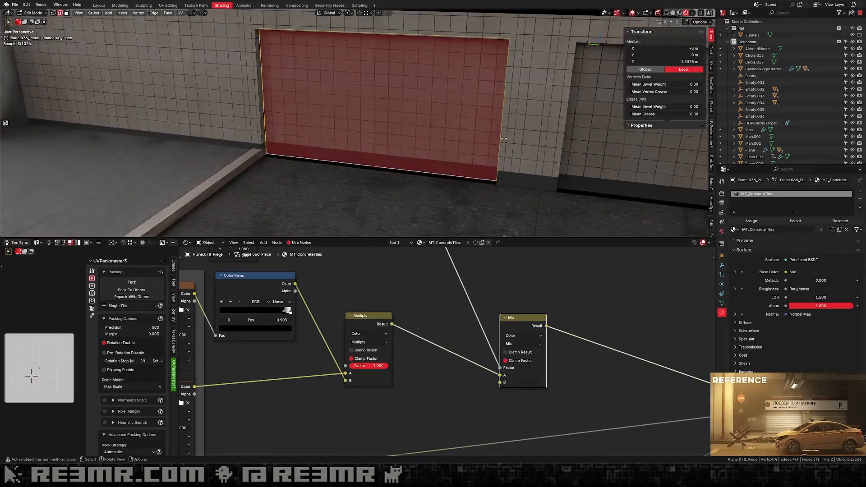
key(Tab)
key(ctrl+a)
click(483, 130)
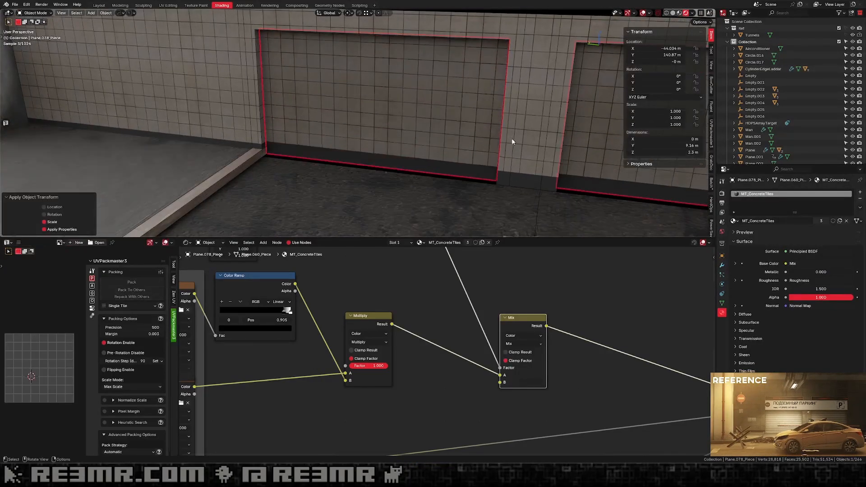
Inset the panel face by about 0.07 m and delete the border strip along its bottom edge.
key(Tab)
key(i)
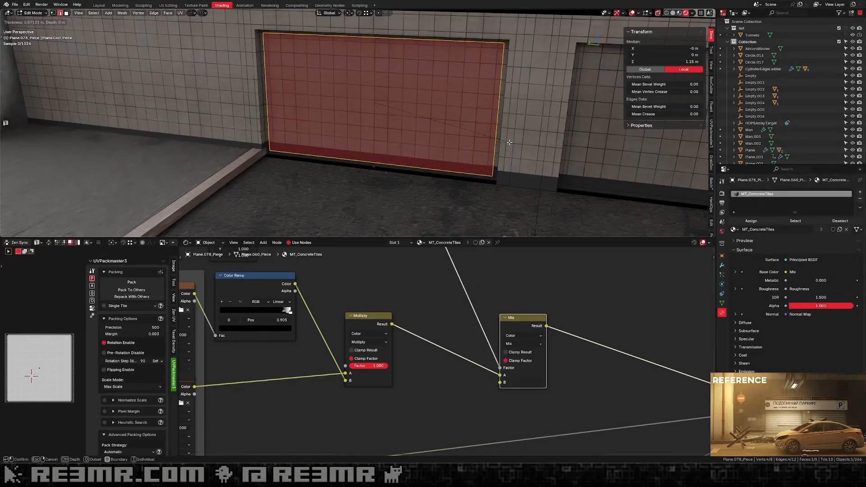
click(492, 152)
key(alt+a)
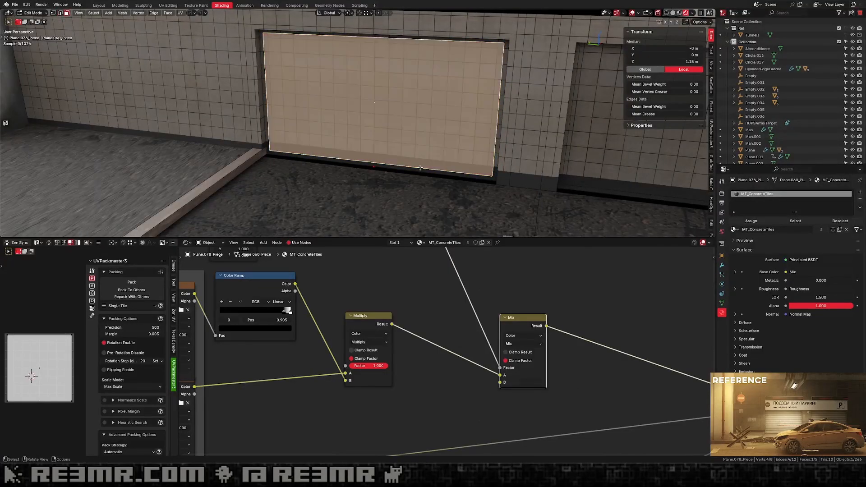
click(385, 163)
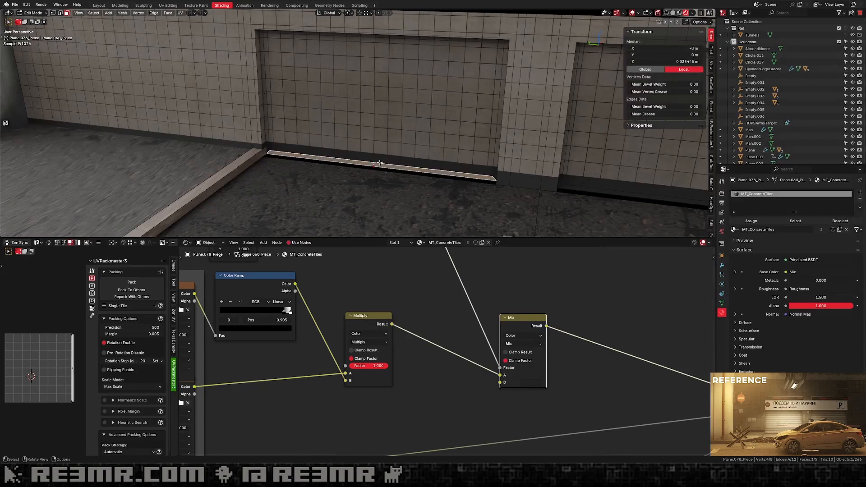
right_click(373, 168)
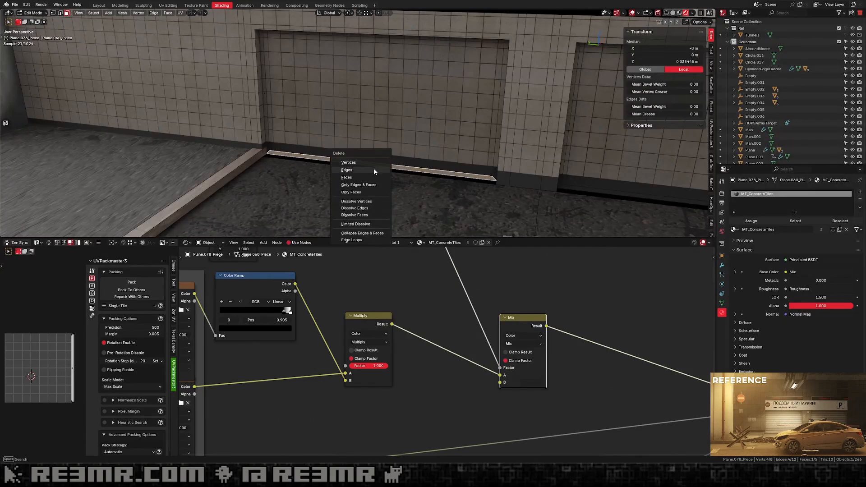
Lower the inset's bottom edge along Z, snapping it to the level of the outer frame's bottom corners.
key(g)
key(z)
ctrl+click(499, 184)
key(Tab)
key(Tab)
key(3)
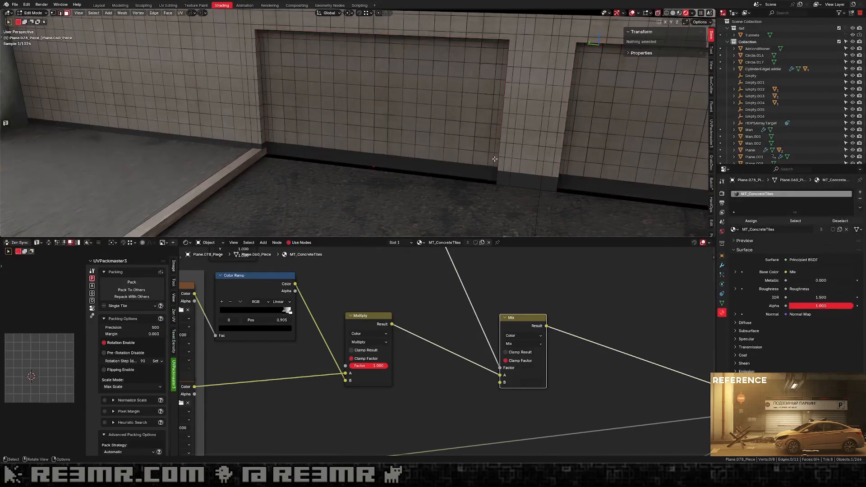
Move the whole gate panel about -0.01 m along X so it stands slightly off the recess wall.
click(394, 109)
click(508, 56)
click(505, 83)
key(Tab)
middle_drag(494, 107, 485, 151)
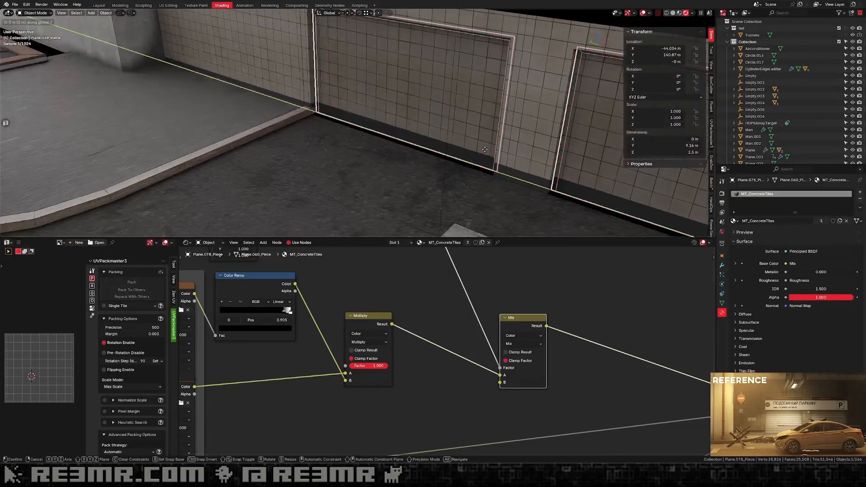
key(g)
key(x)
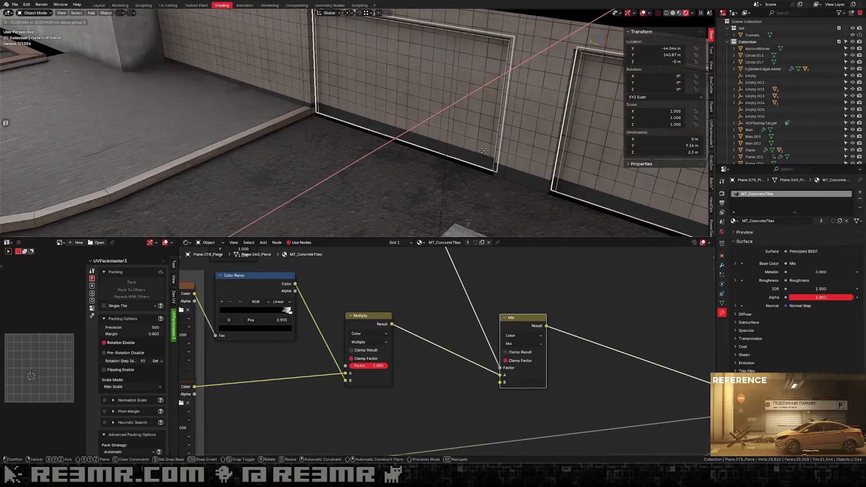
click(482, 151)
Extrude the top and two side border strips by about 0.1 m to form a raised frame around the gate.
shift+middle_drag(512, 91, 499, 114)
key(Tab)
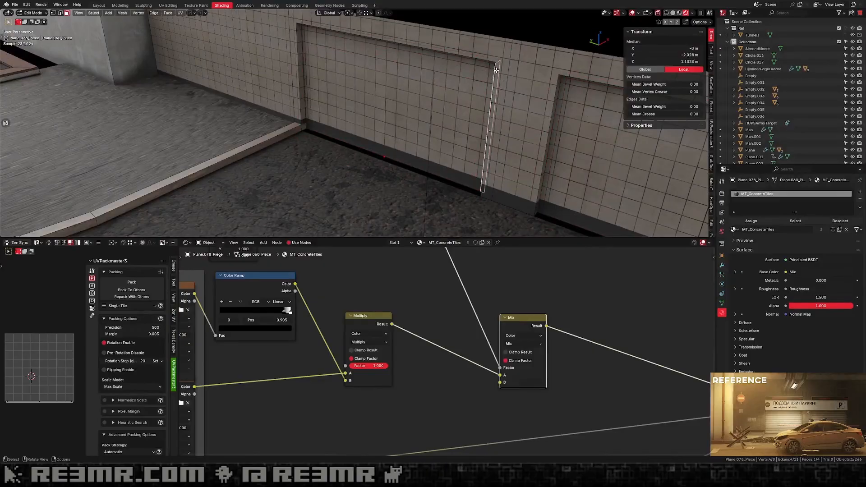
shift+click(383, 39)
middle_drag(383, 39, 496, 97)
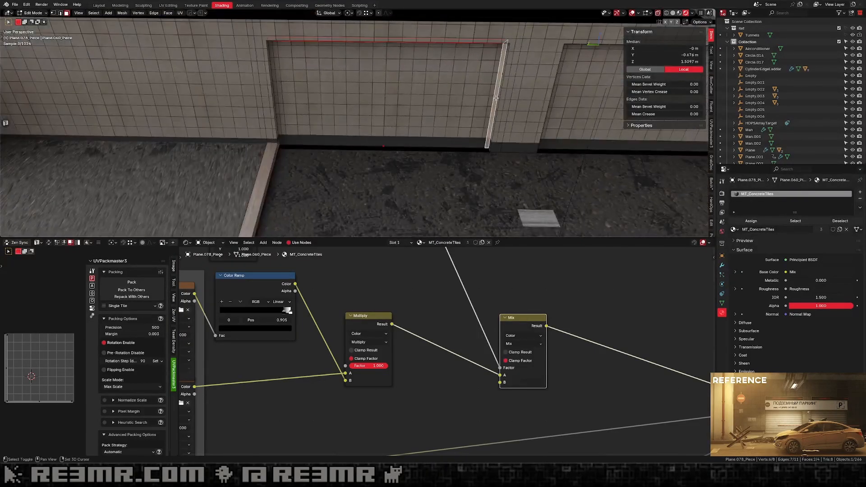
shift+click(275, 94)
middle_drag(447, 72, 413, 62)
key(e)
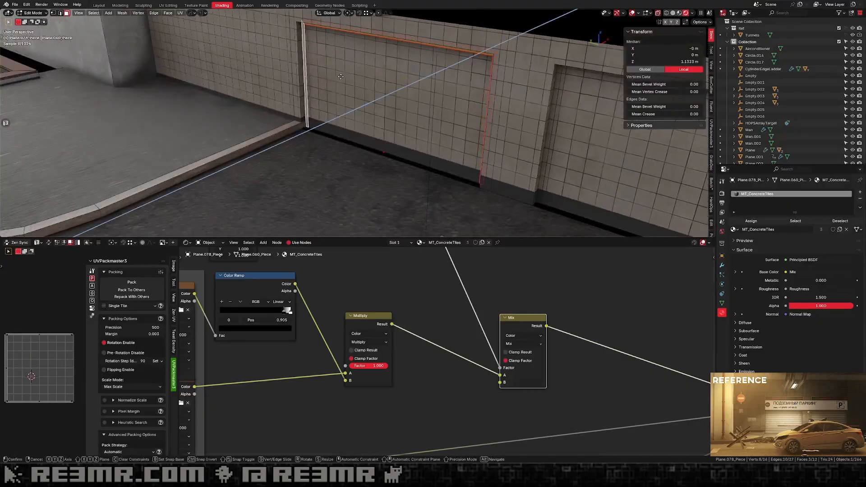
click(402, 68)
key(Tab)
shift+middle_drag(360, 68, 375, 100)
scroll(375, 100, up, 3)
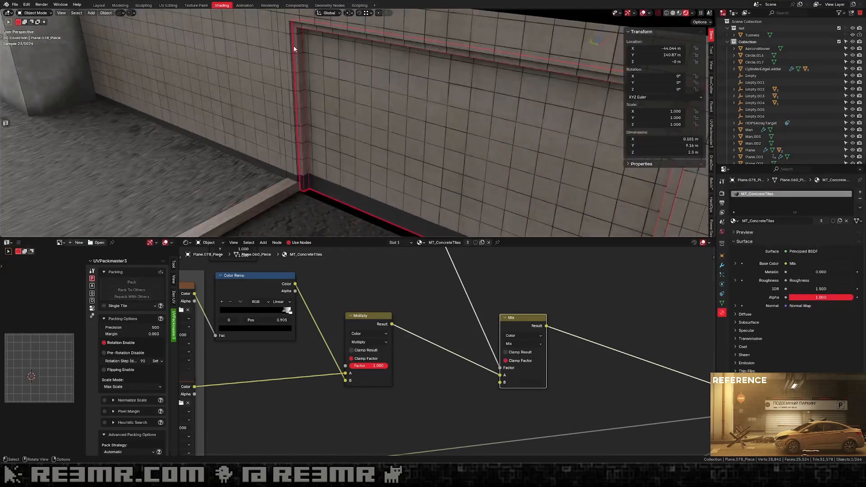
key(Tab)
key(Tab)
scroll(314, 79, down, 4)
scroll(318, 85, up, 3)
key(Tab)
key(Tab)
key(g)
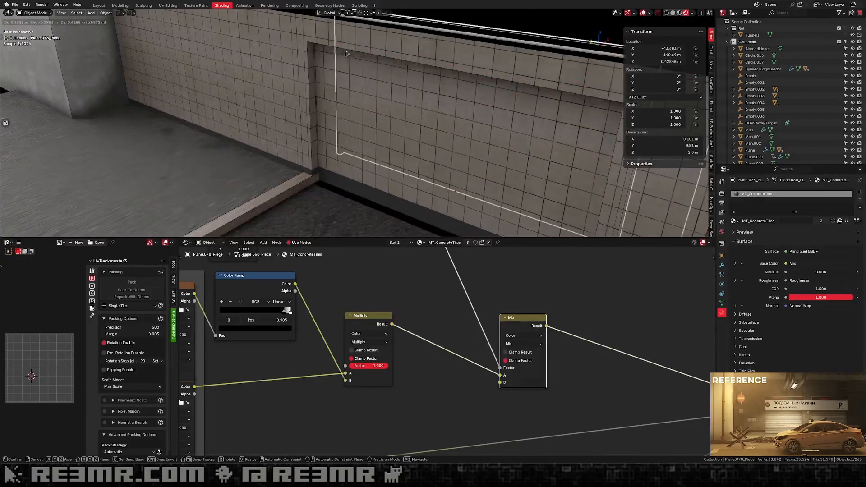
right_click(342, 94)
Isolate the mirrored gate panels in local view and show their modifier settings.
key(slash)
middle_drag(342, 93, 385, 80)
click(385, 80)
scroll(350, 124, up, 4)
shift+middle_drag(350, 124, 494, 159)
click(398, 141)
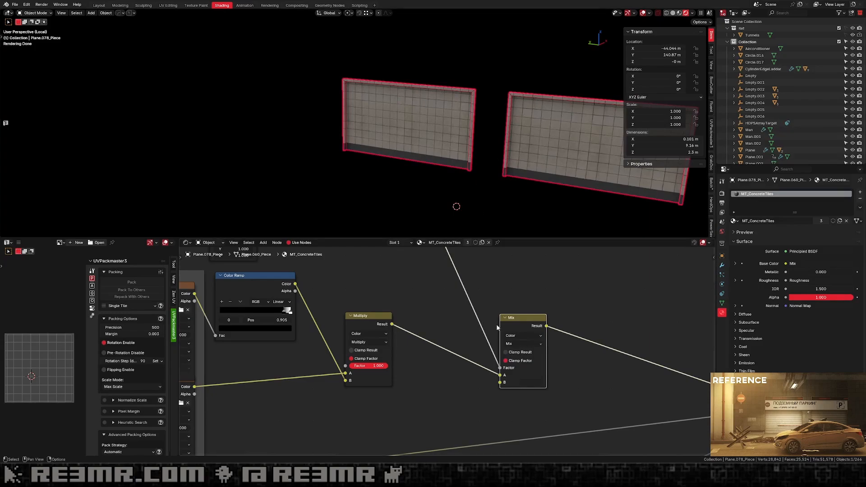
click(722, 266)
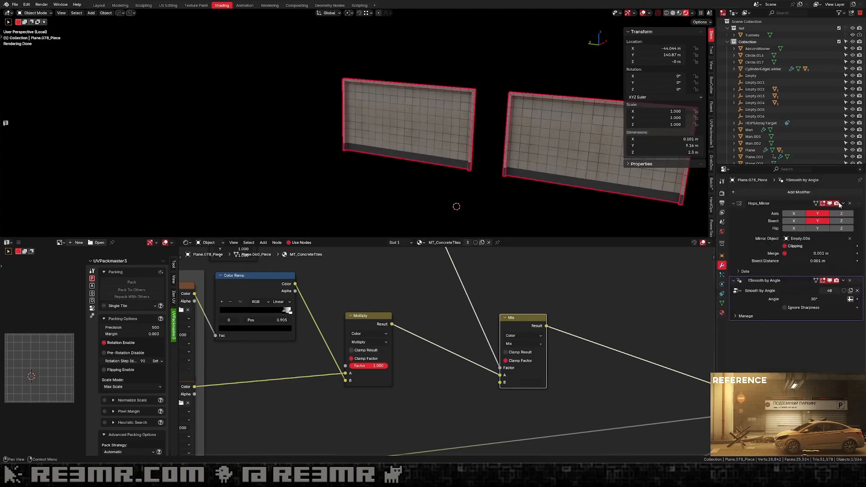
Replace the gate's MT_ConcreteTiles material with MT_GrayMetal and assign it to the extruded frame faces.
key(Tab)
middle_drag(379, 139, 397, 158)
scroll(397, 158, up, 2)
middle_drag(389, 127, 365, 121)
scroll(364, 123, up, 3)
shift+middle_drag(369, 74, 401, 131)
key(ctrl+KP_Add)
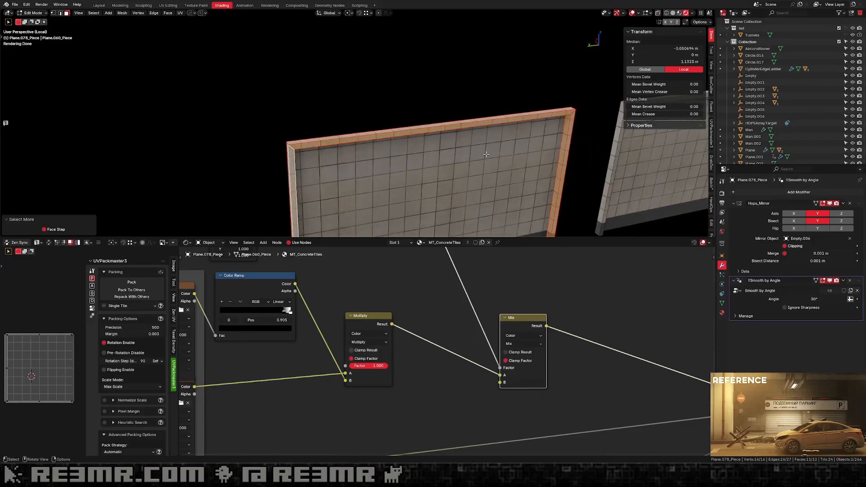
click(721, 313)
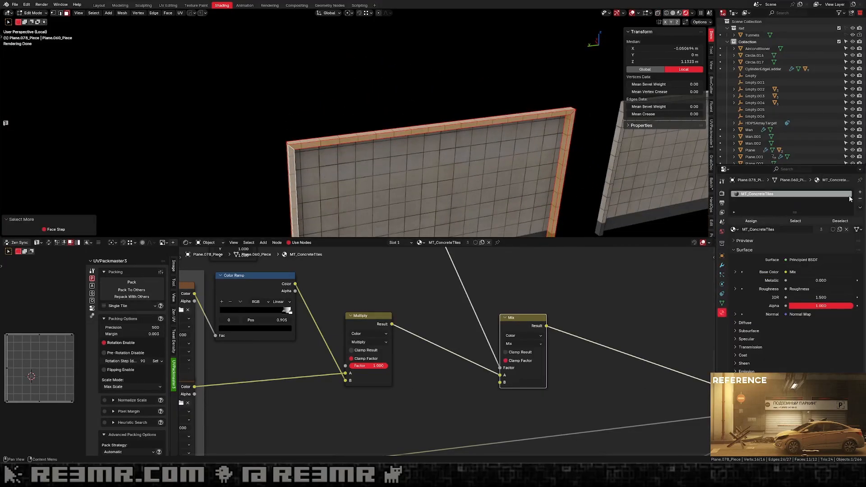
click(733, 229)
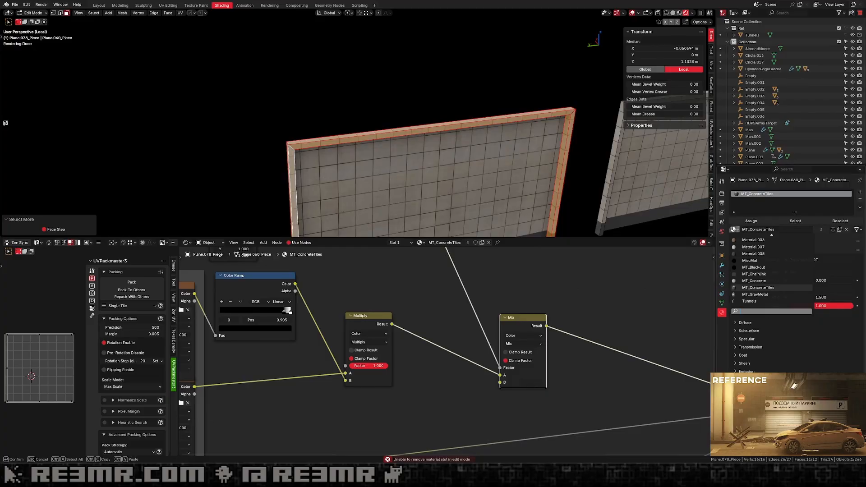
text(meta)
click(760, 240)
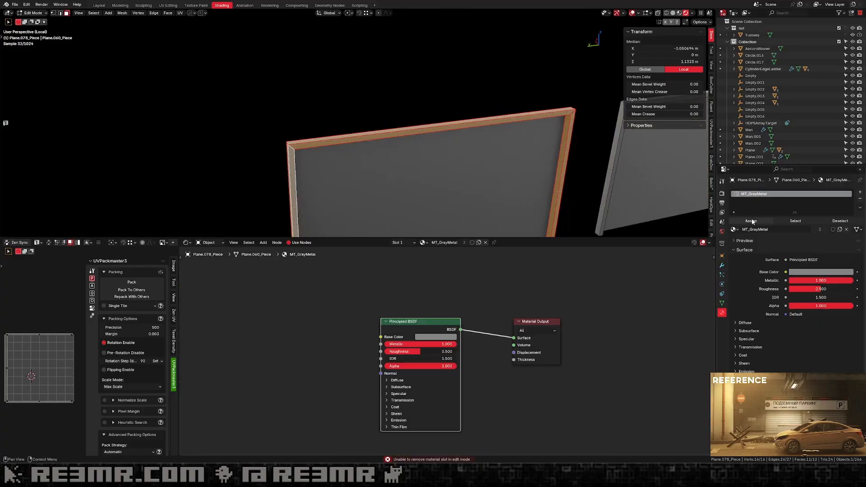
click(752, 223)
key(Tab)
Deselect the gate panels and add a second, empty material slot to them.
scroll(540, 167, down, 3)
middle_drag(540, 168, 493, 128)
click(482, 119)
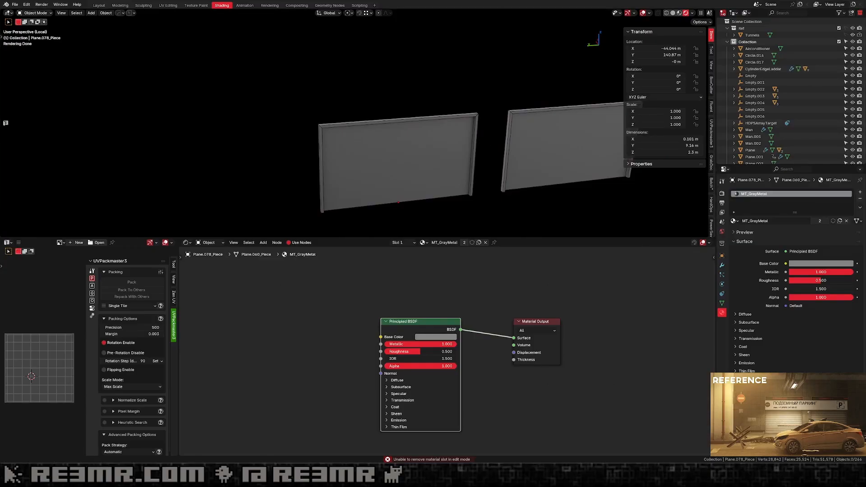
middle_drag(528, 155, 500, 153)
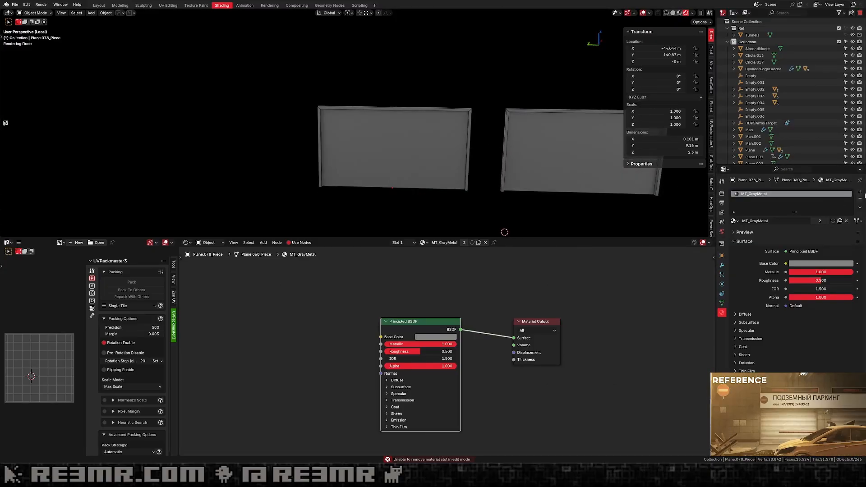
click(860, 192)
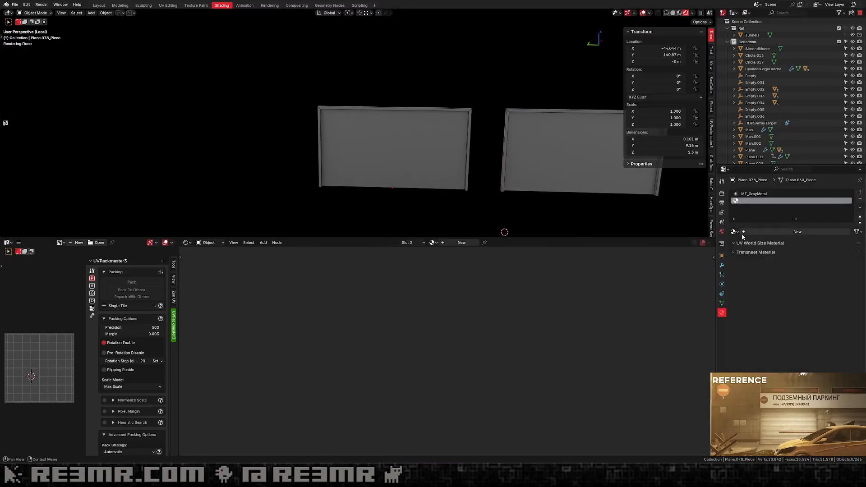
click(734, 231)
text(c)
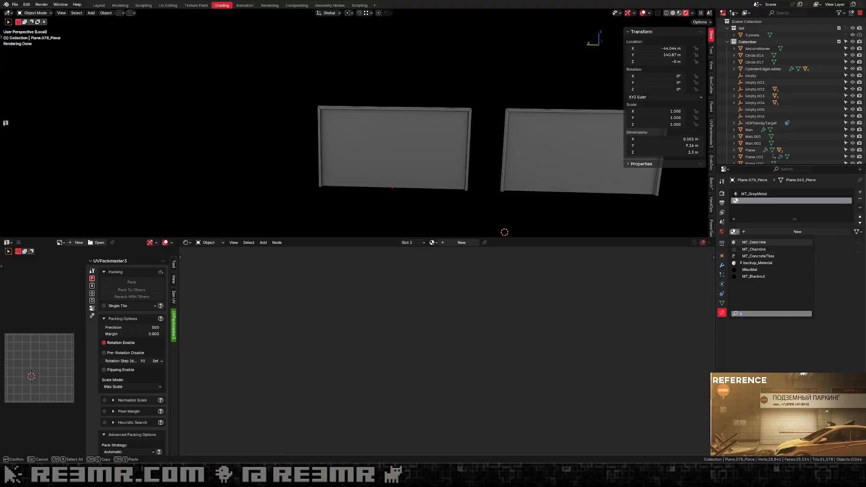
text(onc)
key(Escape)
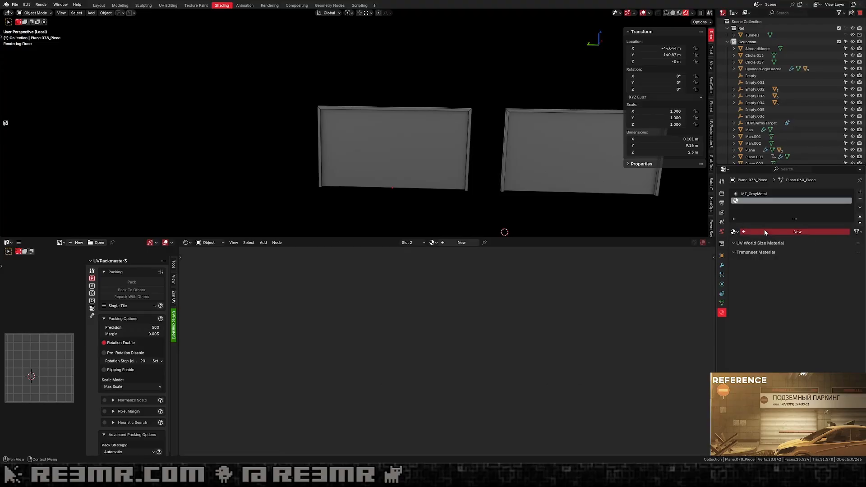
Create a new material with mapping nodes and the TCom_MetalPlatesBare0152_2_seamless_S.jpg texture connected to the shader's Metallic input.
click(764, 232)
key(Home)
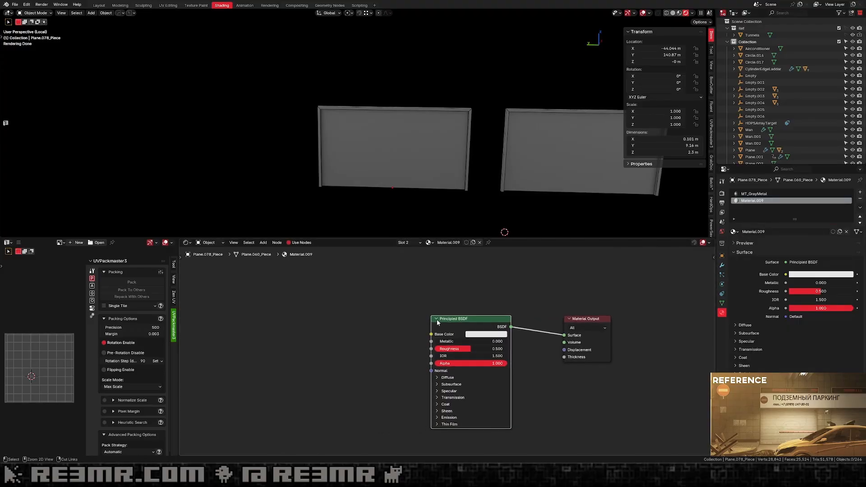
key(ctrl+t)
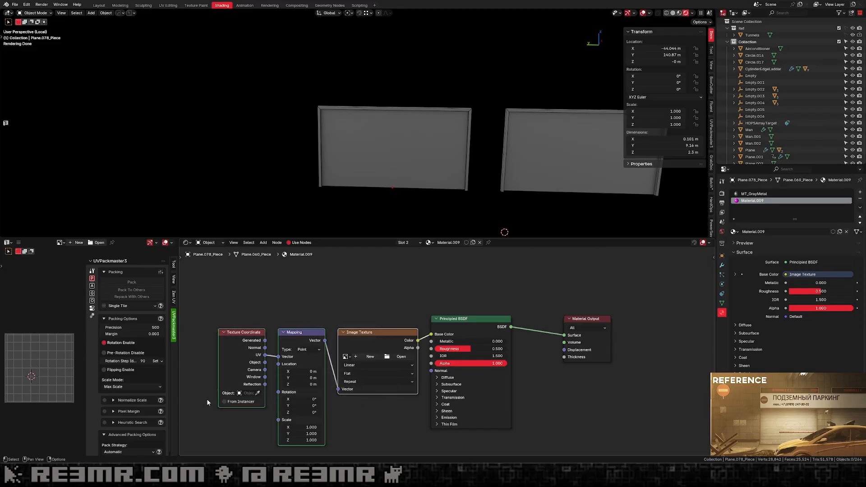
key(x)
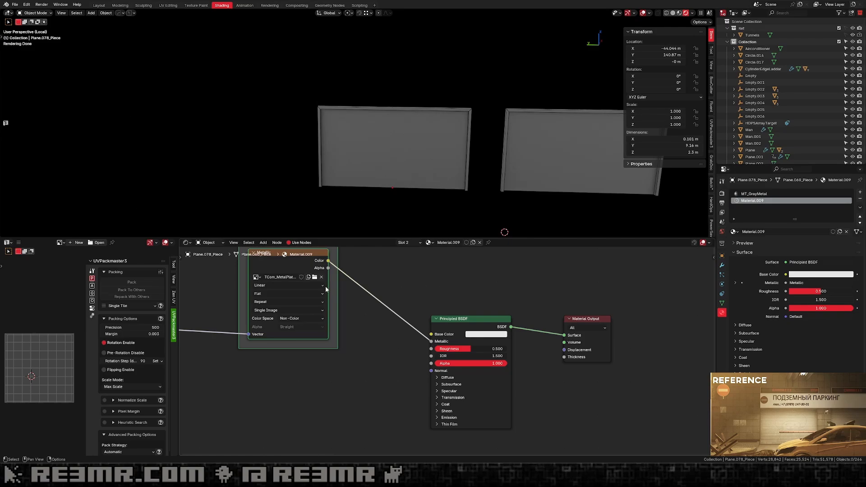
scroll(326, 286, down, 2)
middle_drag(326, 286, 422, 303)
Assign the new metal plate material to the gate's large inner face.
key(Tab)
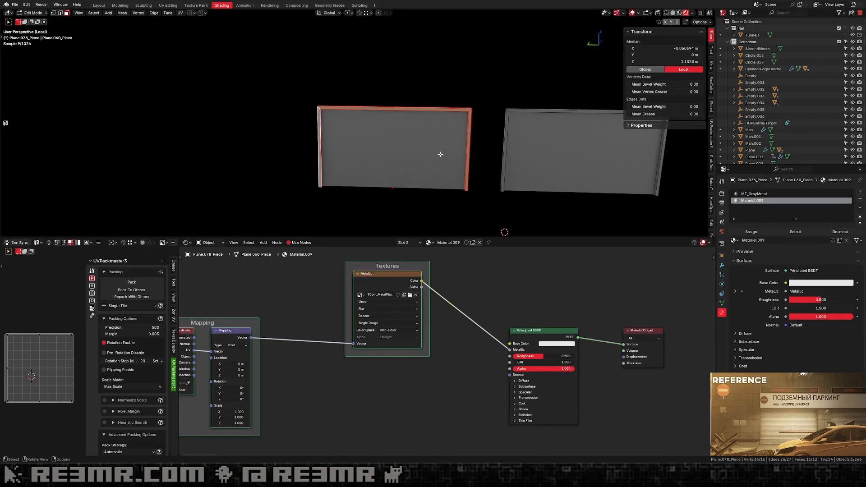
click(441, 155)
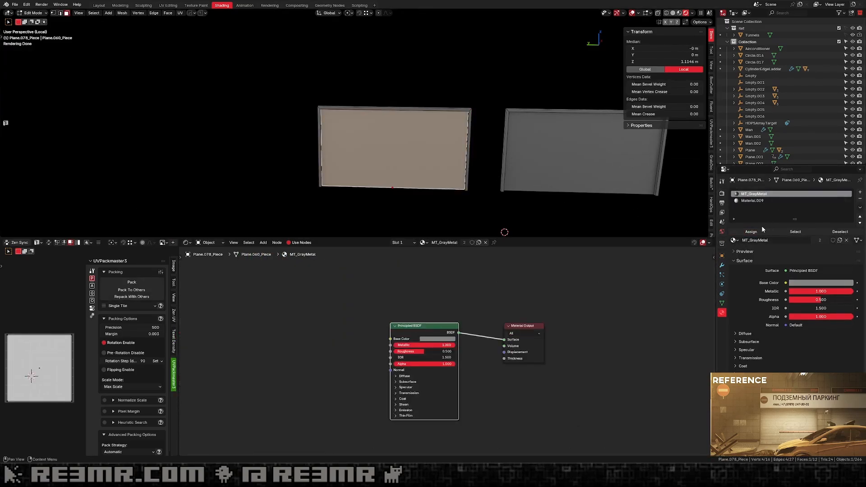
click(760, 200)
click(751, 231)
key(Tab)
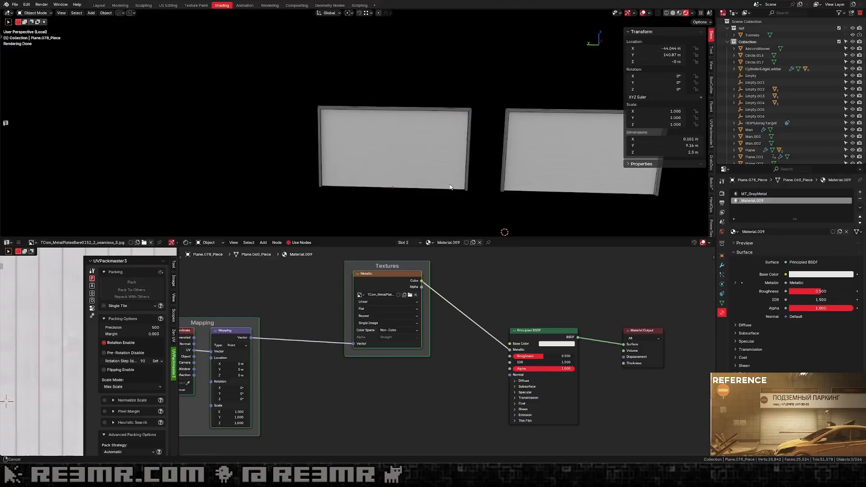
Set the metal plate texture's color space to sRGB.
scroll(448, 206, up, 5)
shift+middle_drag(449, 206, 446, 177)
click(388, 291)
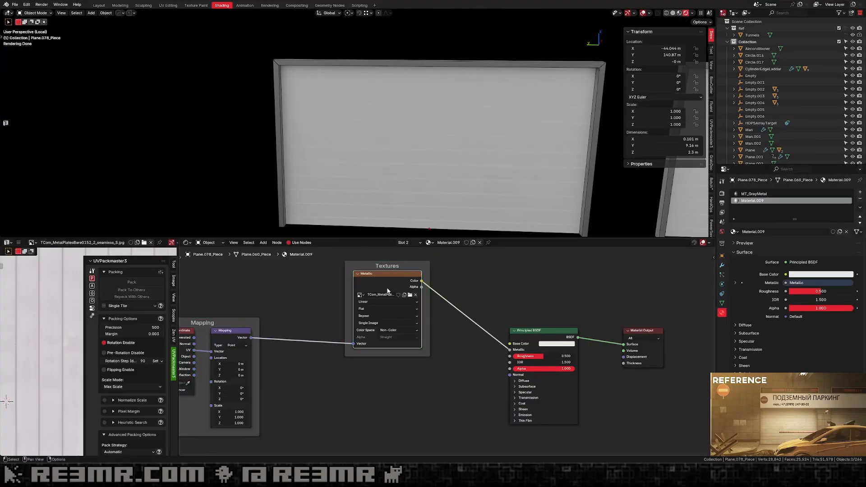
click(391, 331)
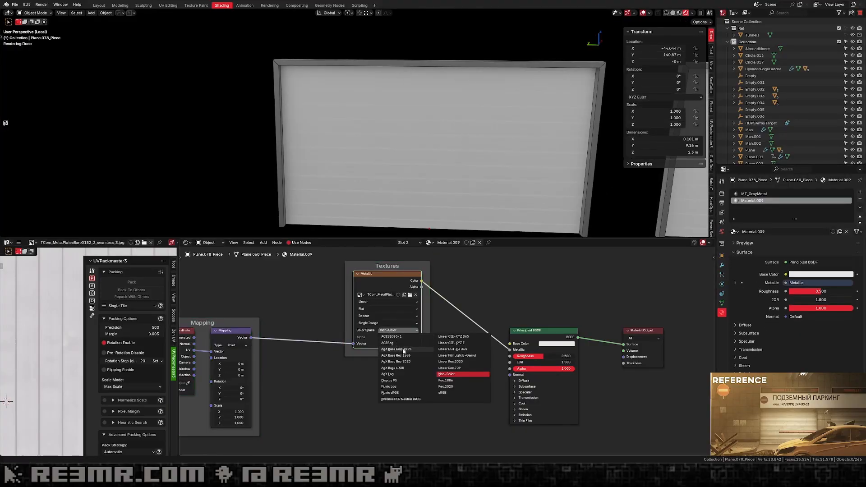
click(450, 392)
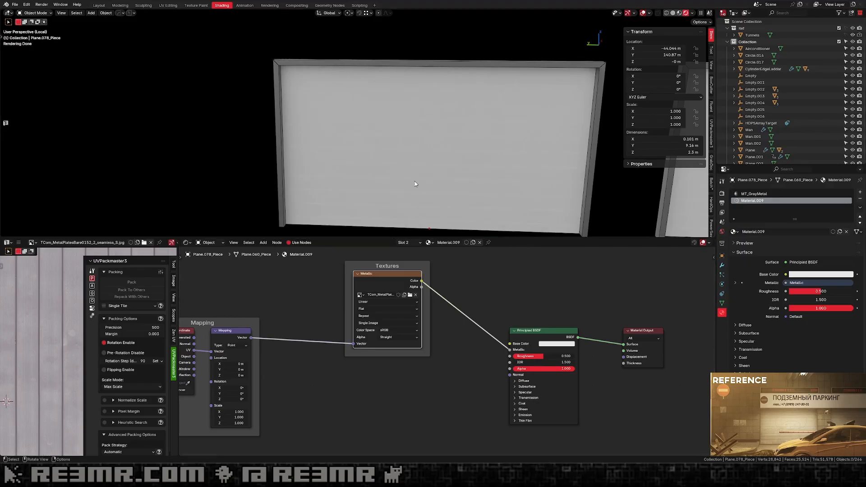
Reconnect the metal plate texture's color output from the shader's Metallic input to its Base Color input.
middle_drag(412, 183, 397, 178)
scroll(408, 316, down, 2)
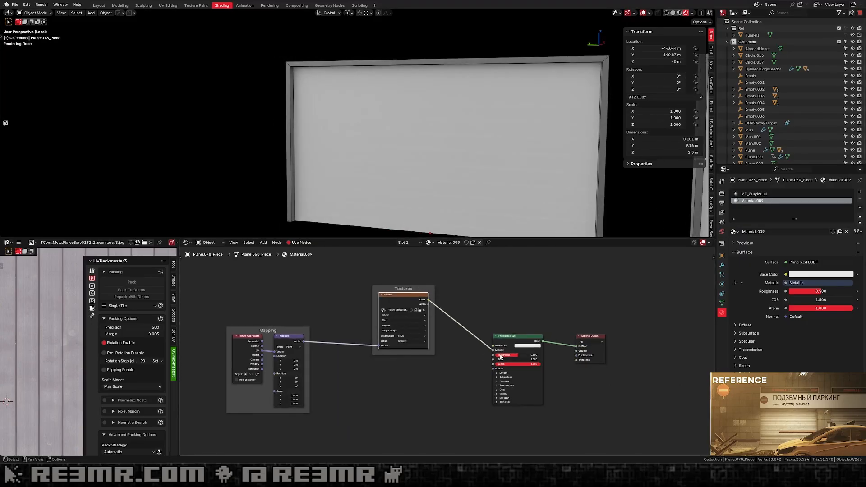
mouse_move(493, 350)
mouse_down()
mouse_move(424, 276)
mouse_move(492, 345)
mouse_up()
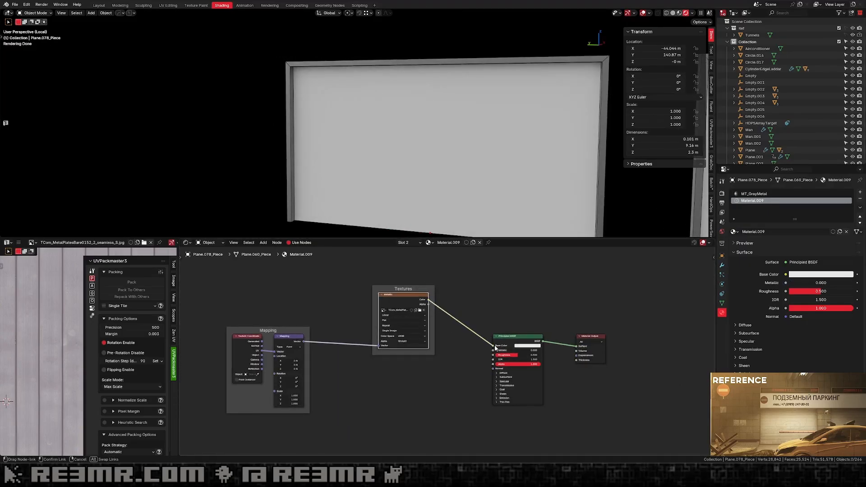
middle_drag(451, 207, 478, 172)
scroll(467, 177, down, 5)
scroll(600, 216, up, 1)
scroll(332, 403, up, 2)
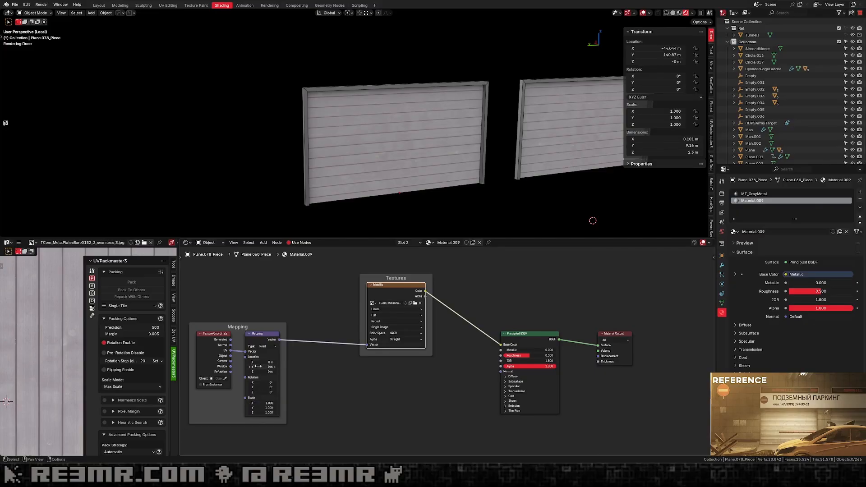
Drive the mapping with Object coordinates and set the metal plate texture's projection to Box.
drag(230, 355, 245, 351)
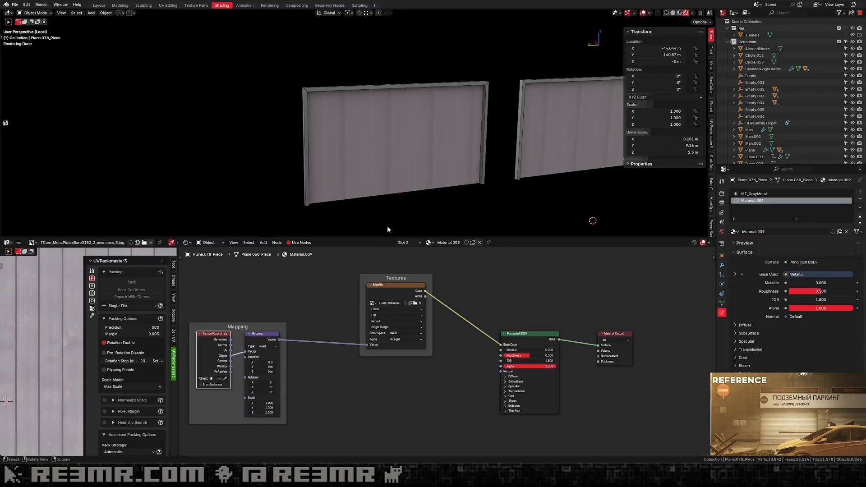
click(387, 315)
click(386, 326)
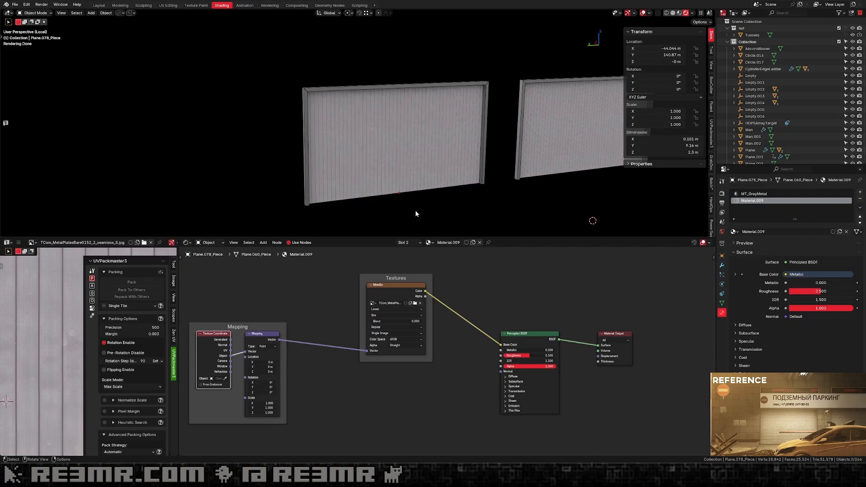
scroll(433, 147, up, 3)
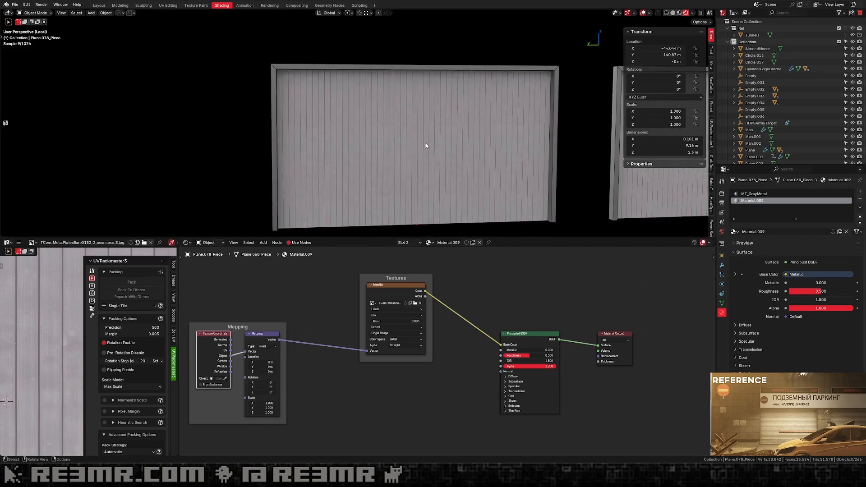
scroll(344, 334, up, 1)
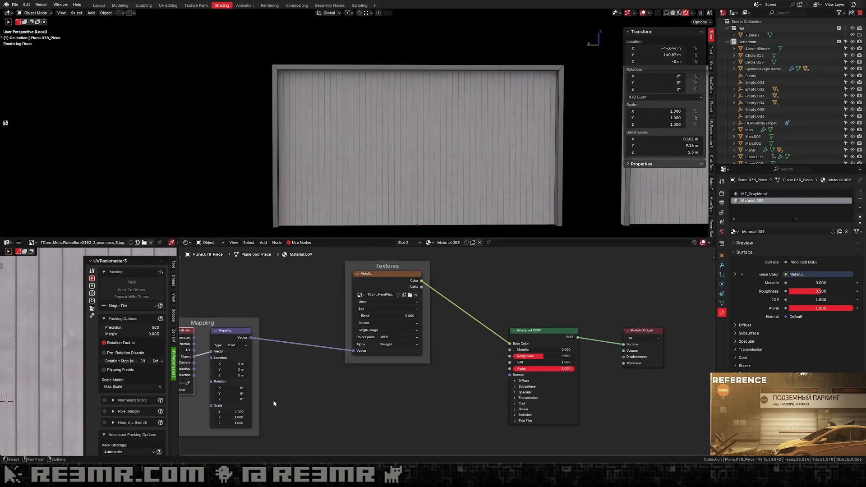
Apply rotation and scale to the gate object.
click(386, 157)
key(ctrl+a)
click(361, 168)
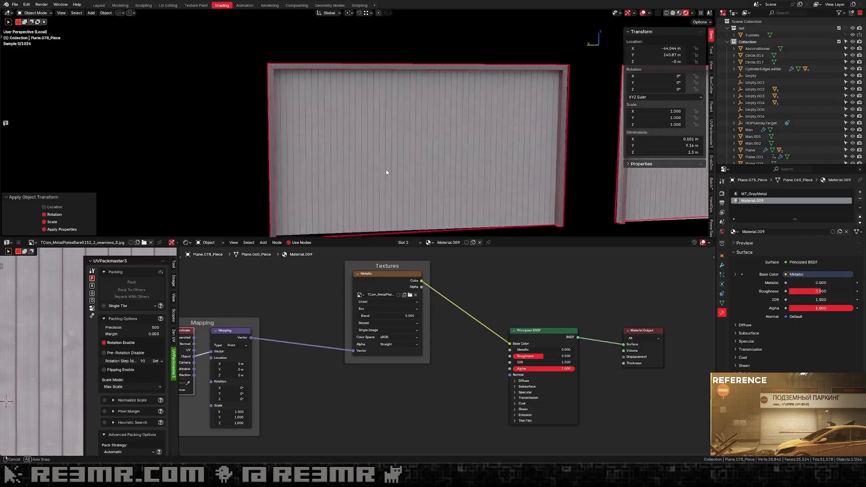
Try a 90° Y rotation in the Mapping node and reset it to 0°.
click(236, 391)
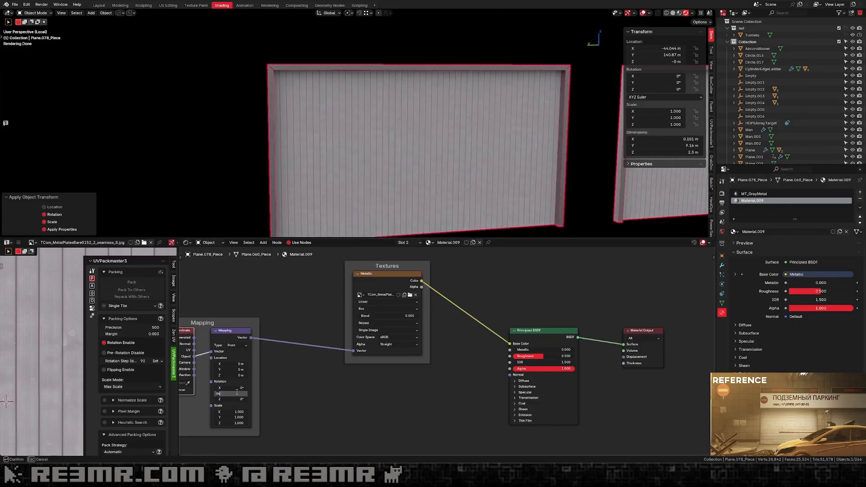
text(90)
key(Return)
click(242, 393)
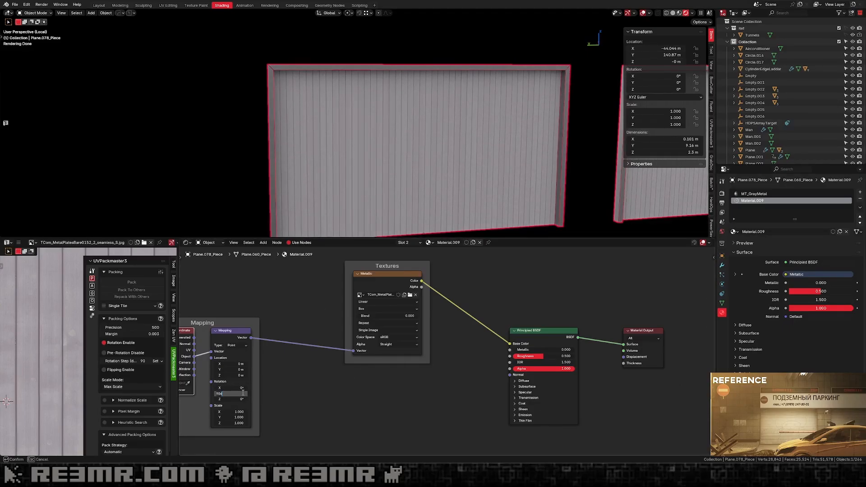
text(0)
key(Return)
Set the Mapping node's X rotation to 90° and deselect the gate to check the plate direction.
click(234, 389)
text(90)
key(Return)
scroll(430, 199, down, 4)
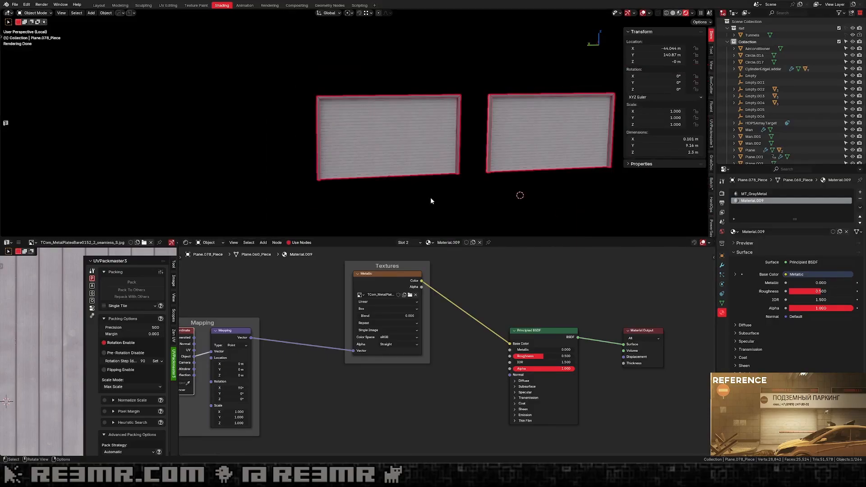
click(412, 196)
middle_drag(412, 197, 434, 203)
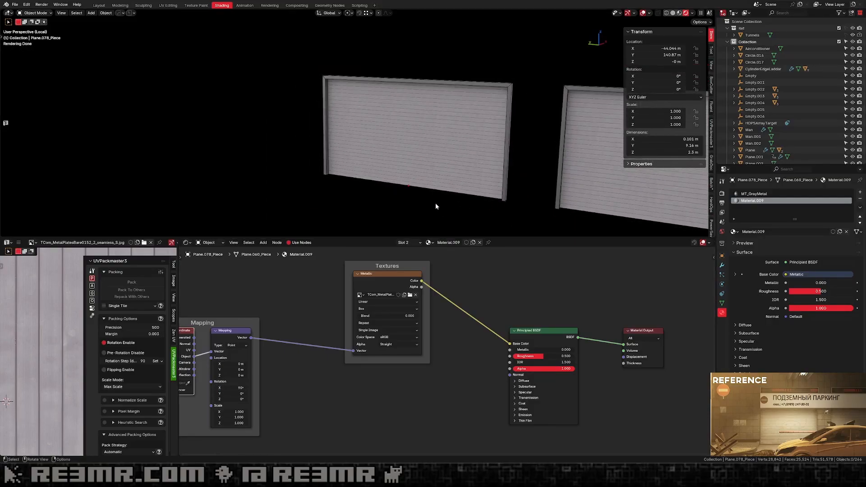
scroll(315, 181, up, 5)
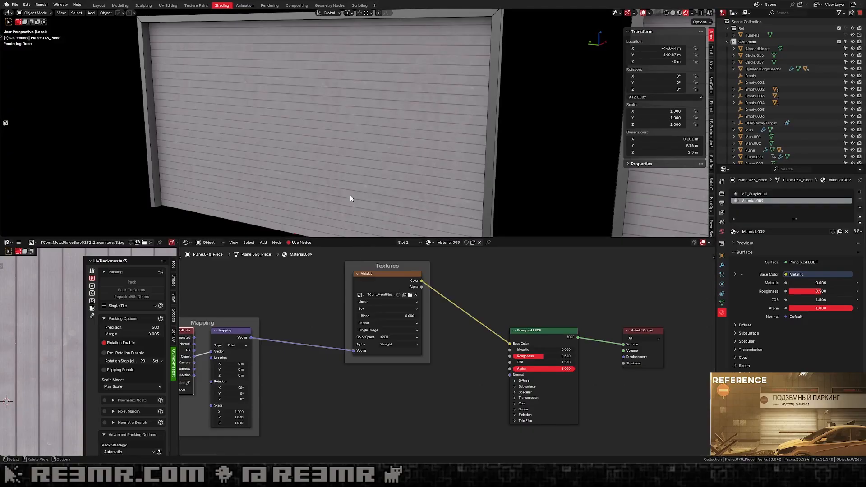
scroll(350, 196, down, 4)
Move the texture node away from the shader and add a Bump node below it.
drag(397, 279, 354, 280)
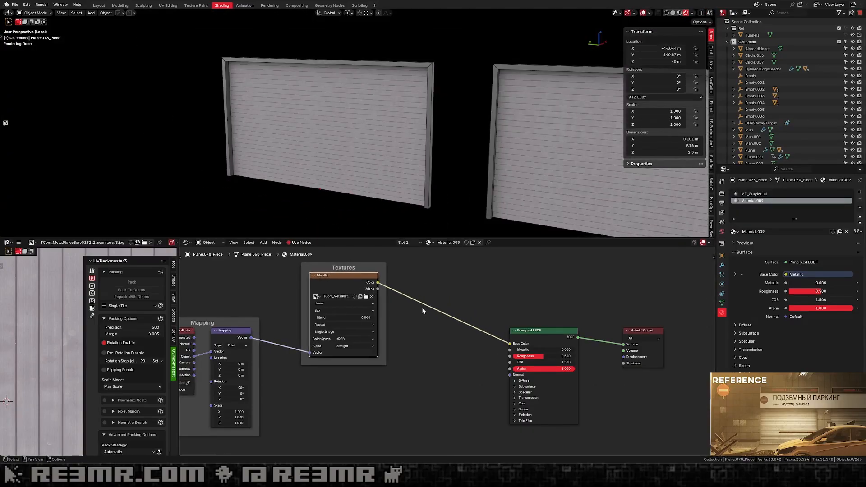
key(shift+a)
text(c)
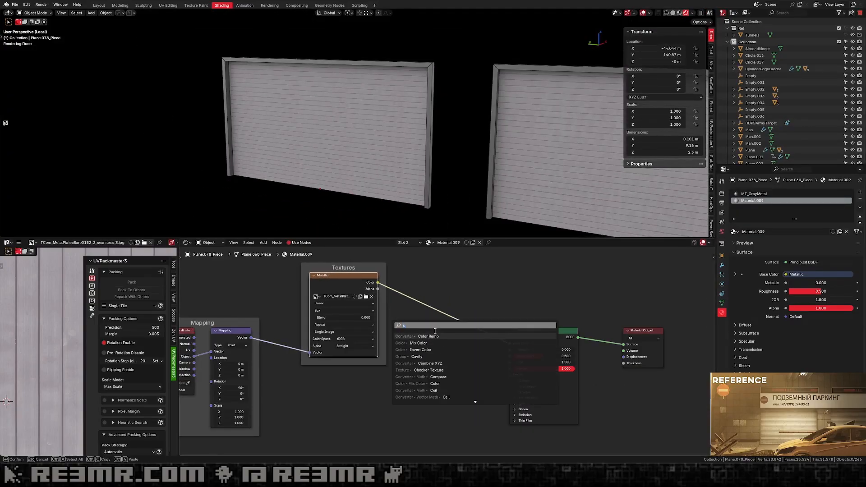
key(Escape)
scroll(438, 345, down, 2)
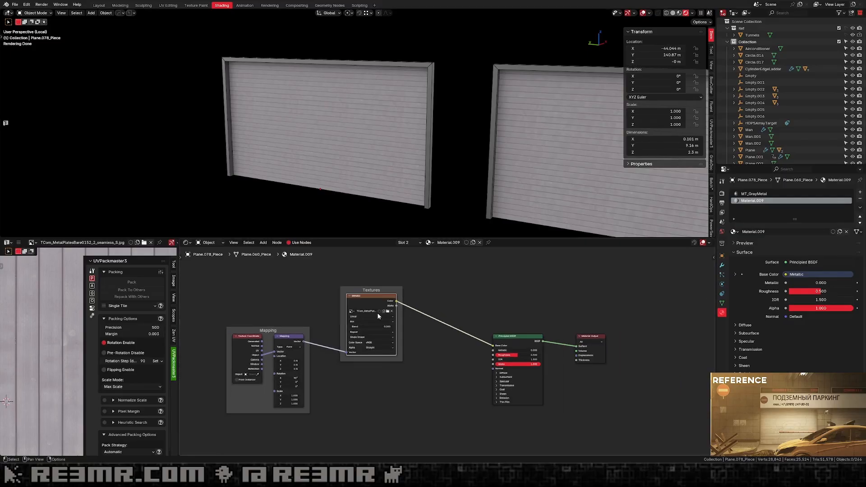
key(shift+a)
text(bump)
key(Return)
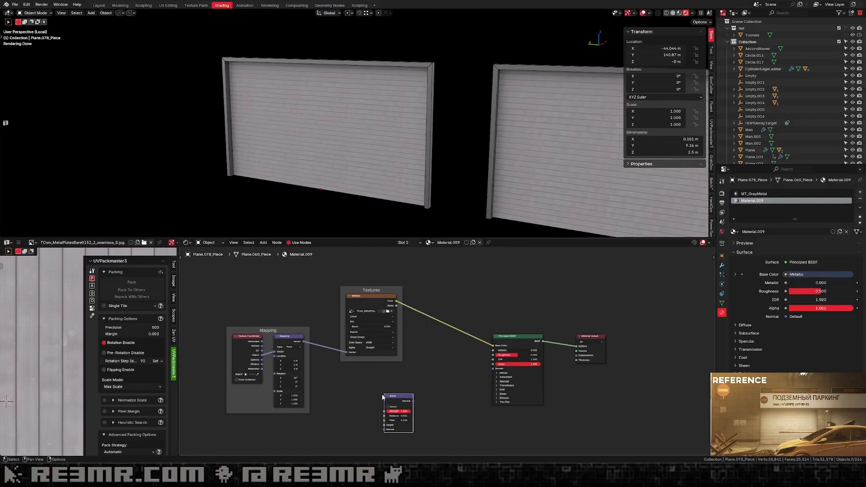
Add a Color Ramp node in front of the Bump node.
key(shift+a)
text(c)
click(355, 354)
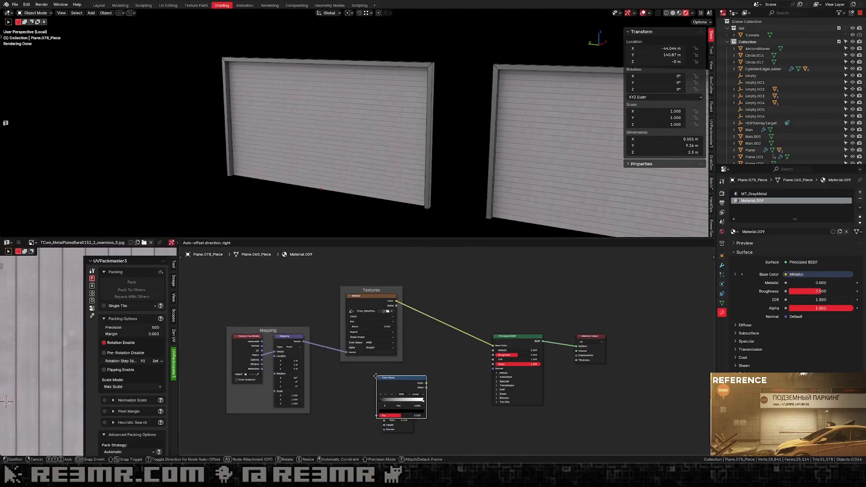
click(422, 375)
Move the Mapping and Textures frames farther from the shader to make room for the new nodes.
click(383, 303)
drag(390, 273, 272, 371)
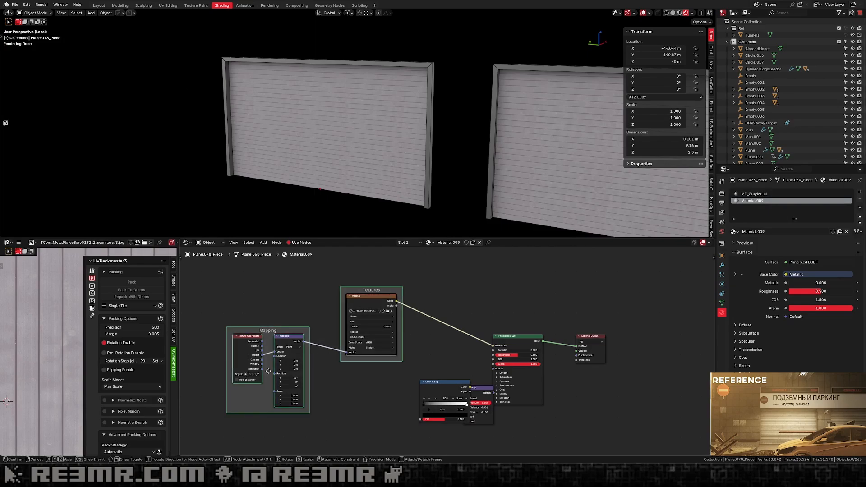
key(g)
click(232, 382)
scroll(270, 343, up, 4)
click(295, 312)
key(Escape)
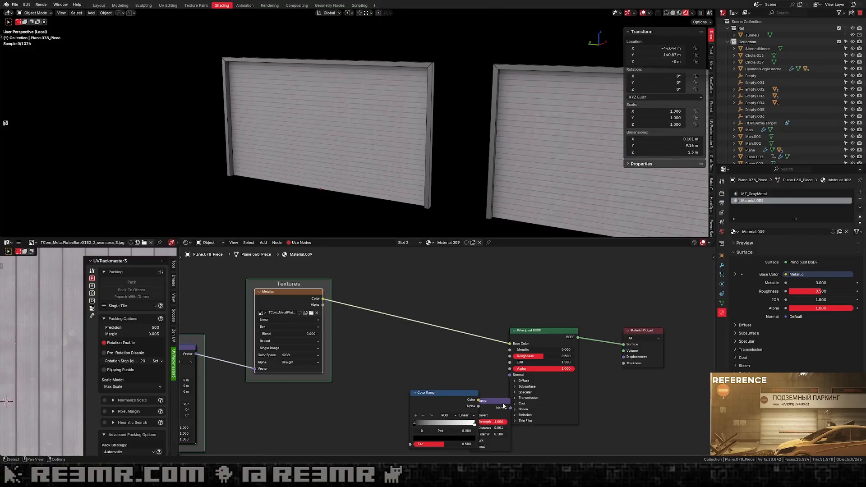
Wire the texture color through the Color Ramp into the Bump node's Height, and the Bump output into the shader's Normal.
click(434, 393)
drag(434, 393, 401, 359)
drag(323, 299, 377, 409)
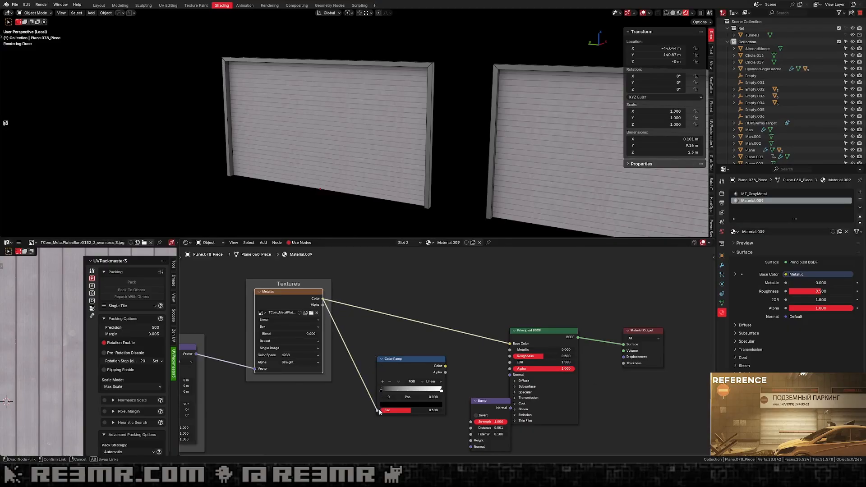
drag(405, 362, 393, 365)
drag(485, 401, 454, 420)
drag(494, 386, 510, 375)
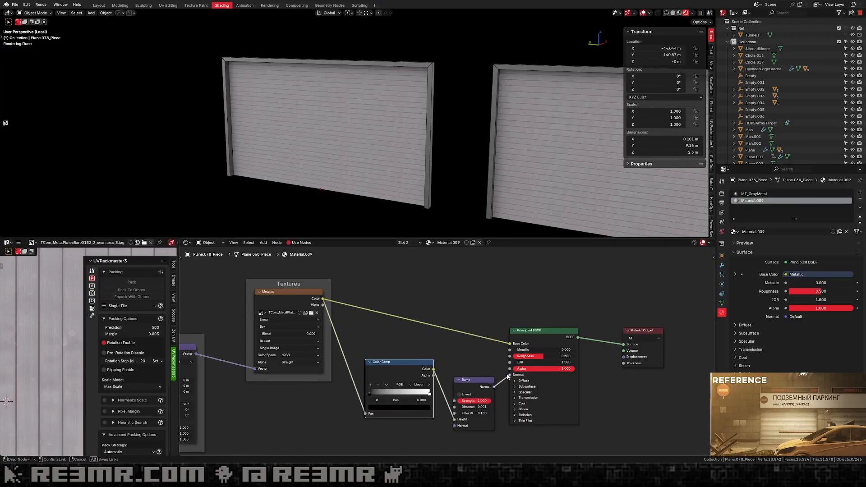
Preview the Color Ramp, move its black stop inward and its white stop to 0.950, and reconnect the Principled BSDF to the output.
scroll(449, 192, up, 3)
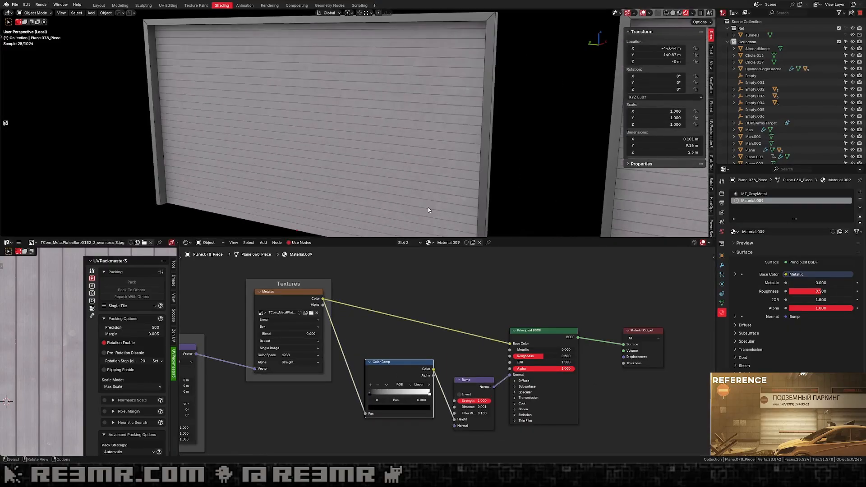
ctrl+shift+click(385, 368)
drag(370, 393, 426, 392)
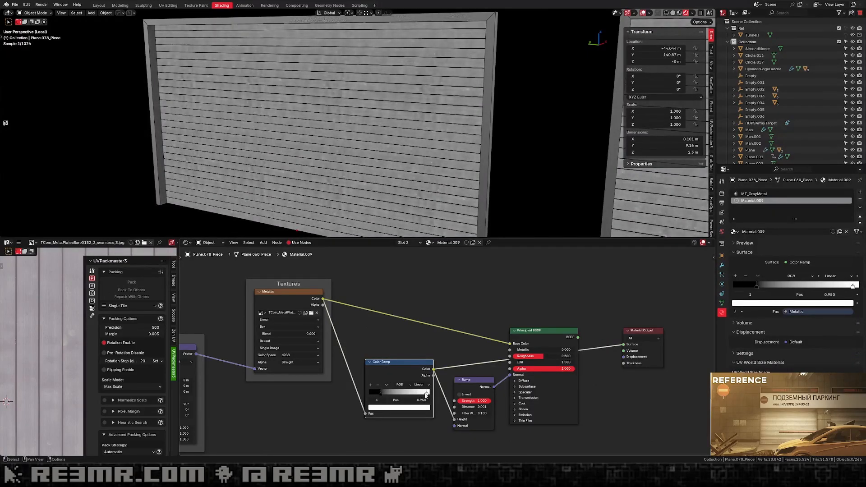
ctrl+shift+click(561, 330)
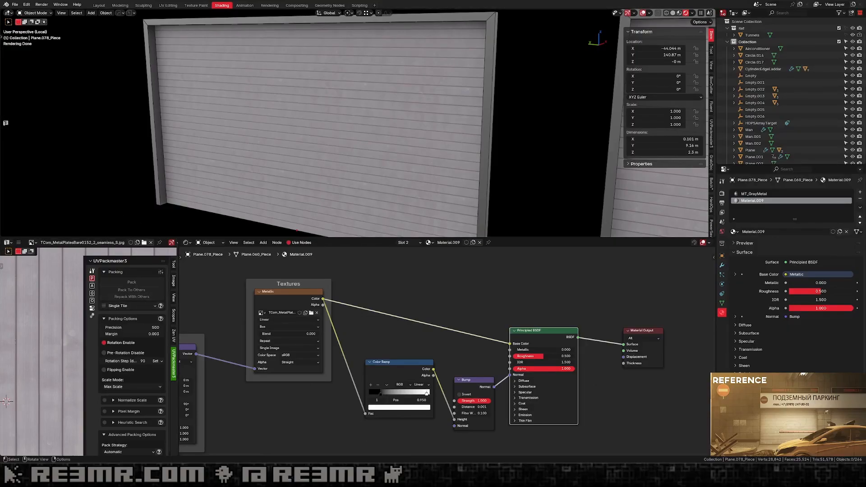
Hide the viewport overlays, exit local view and inspect the textured gates within the whole parking level.
scroll(234, 153, down, 3)
middle_drag(235, 154, 209, 142)
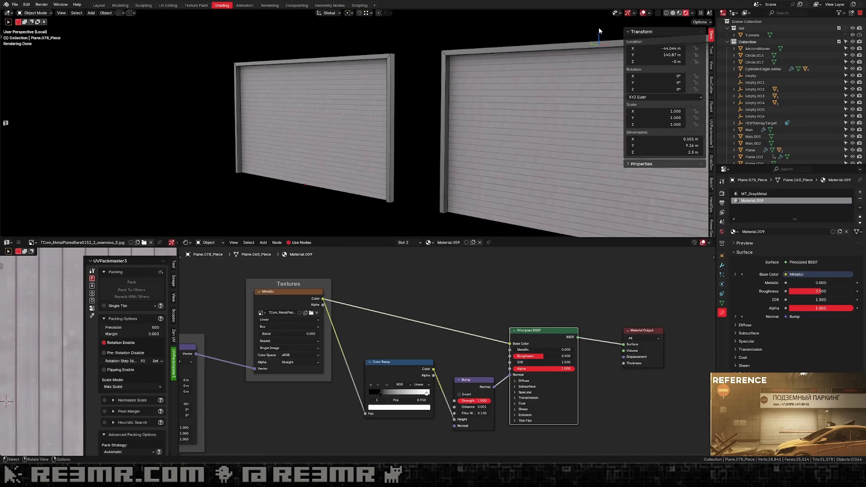
click(643, 12)
key(KP_Divide)
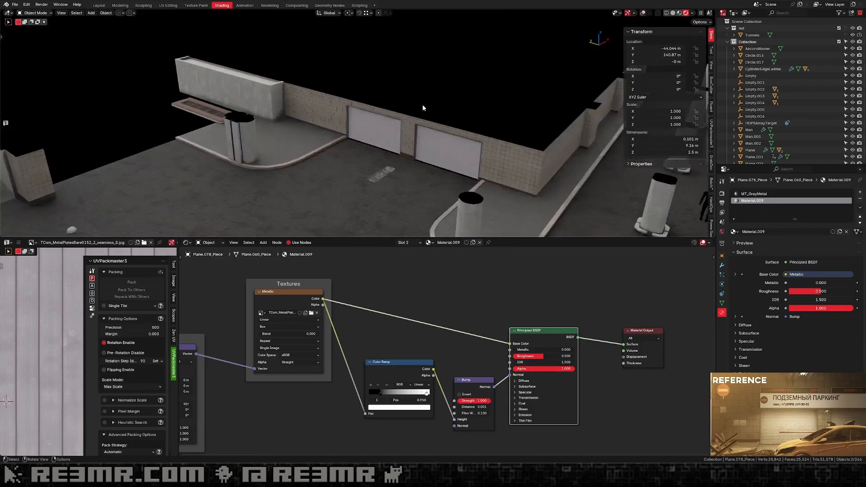
mouse_move(424, 108)
middle_down()
mouse_move(462, 129)
mouse_move(485, 112)
mouse_move(432, 99)
middle_up()
scroll(433, 100, up, 7)
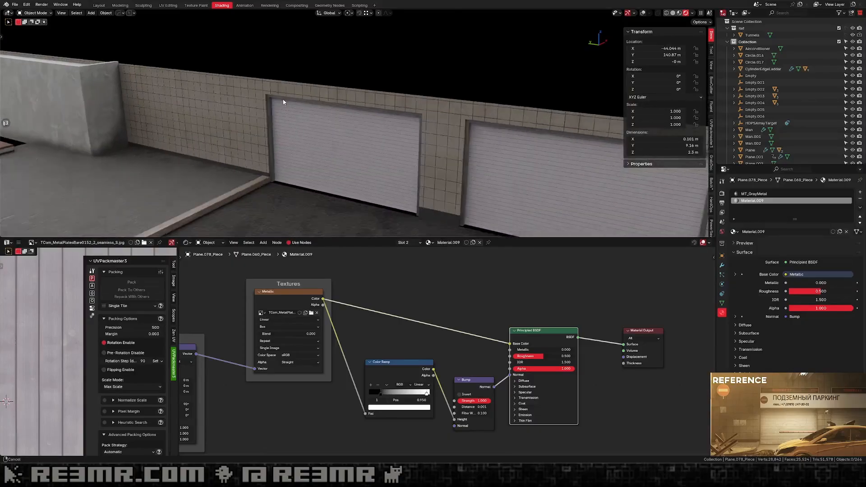
scroll(289, 113, down, 5)
scroll(289, 115, down, 1)
middle_drag(295, 119, 334, 131)
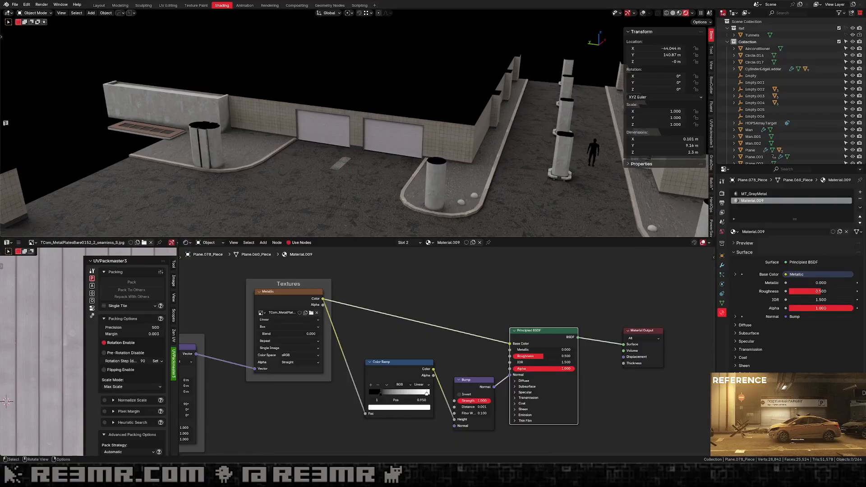
middle_drag(375, 167, 411, 175)
scroll(342, 179, up, 3)
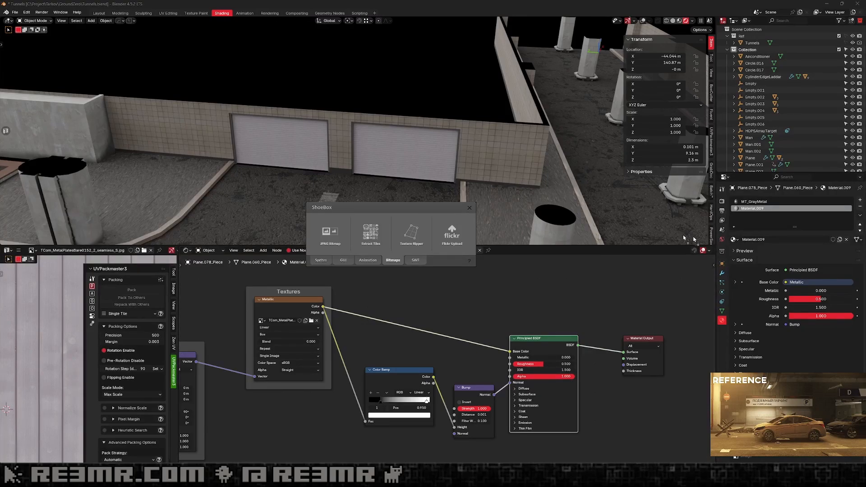
Load the underground parking reference screenshot into ShoeBox's Texture Ripper and bring its sign above the gates into view.
drag(683, 235, 412, 234)
drag(463, 66, 442, 34)
scroll(722, 251, up, 4)
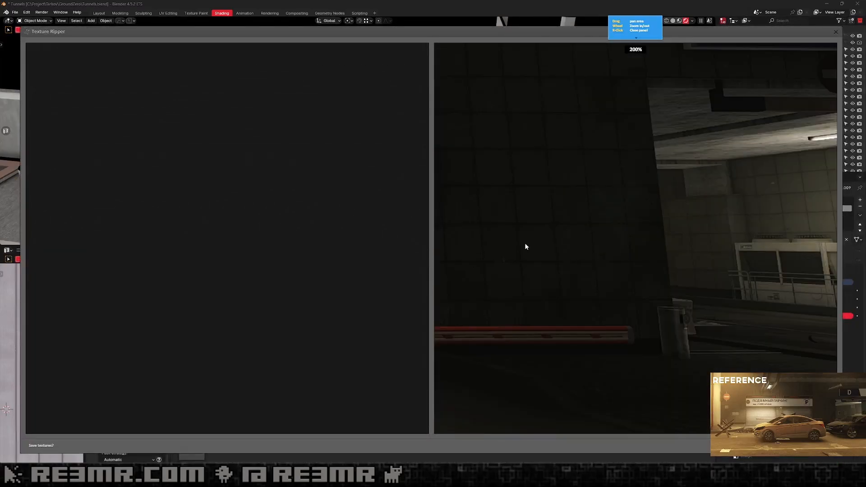
scroll(526, 246, down, 4)
scroll(583, 236, up, 2)
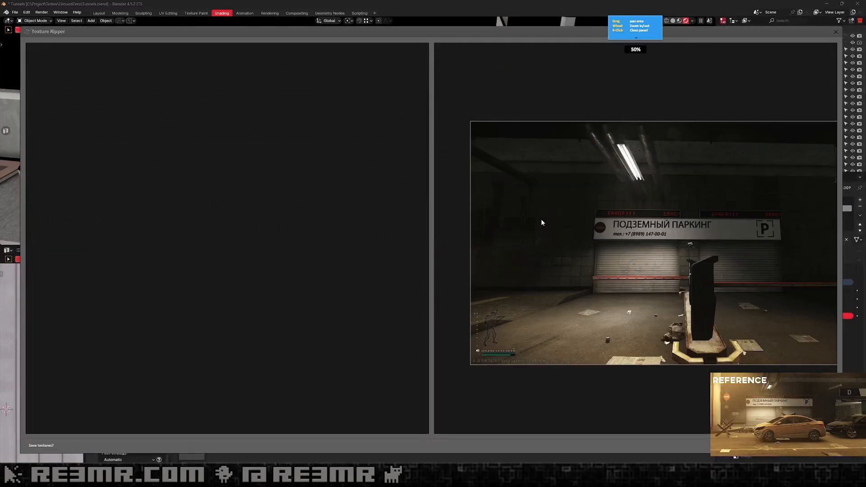
Outline the four corners of the white parking sign in the reference photo to extract it as a flat texture.
scroll(599, 228, up, 2)
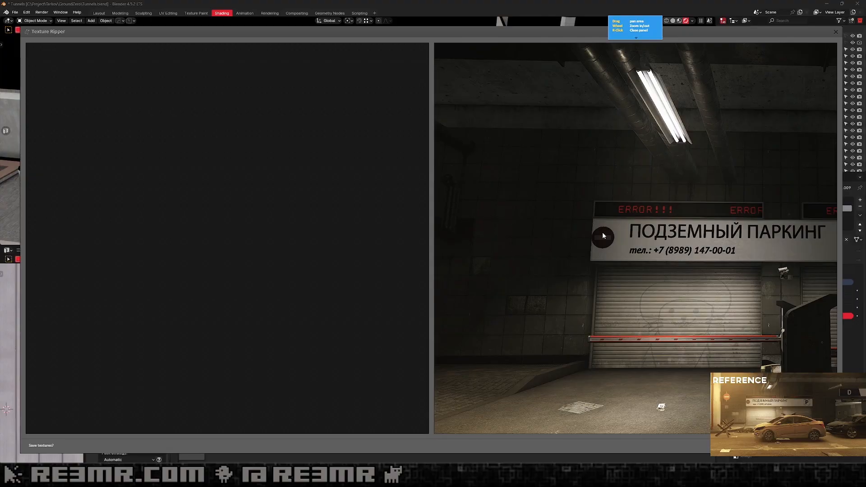
scroll(603, 235, up, 2)
scroll(552, 251, down, 2)
drag(569, 243, 461, 247)
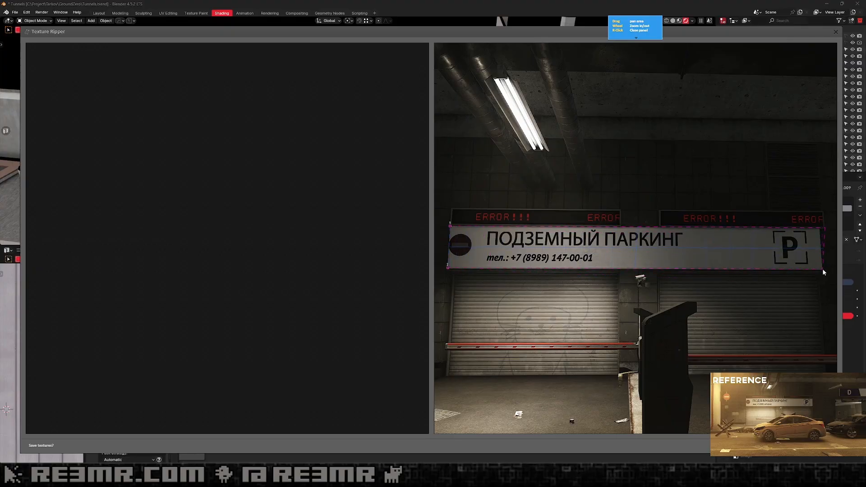
click(819, 229)
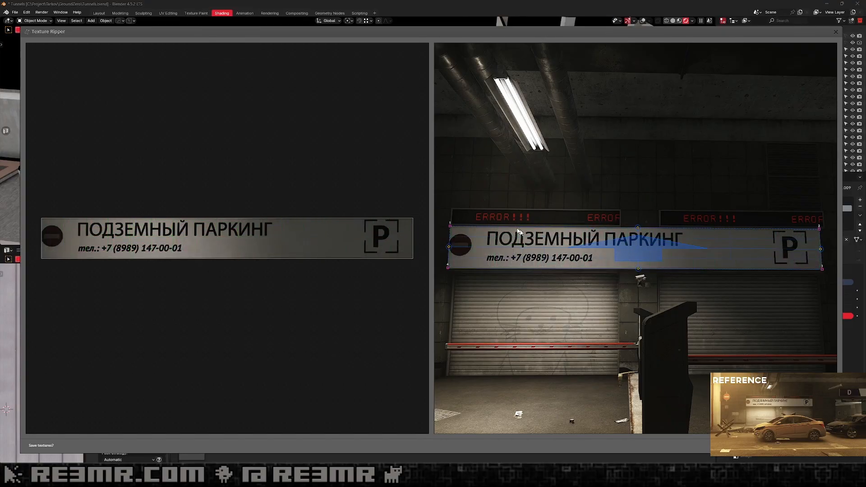
Outline the first red ERROR!!! display above the parking sign as a second texture slice, and close the Texture Ripper.
click(453, 209)
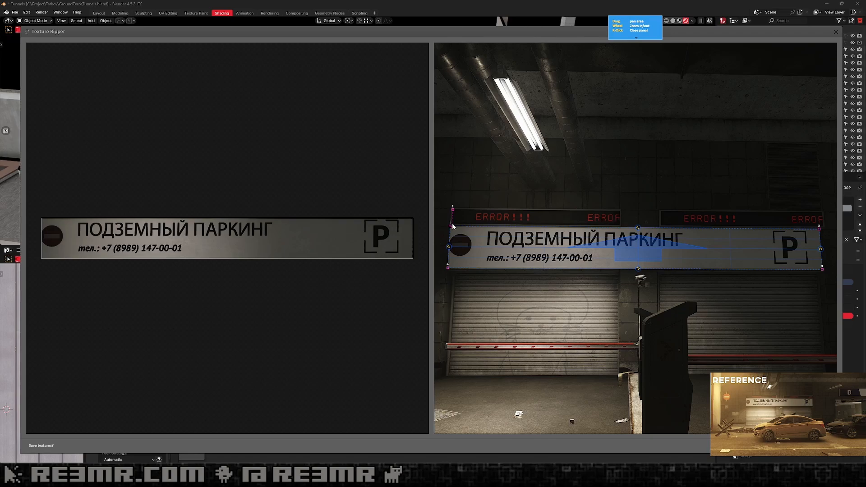
click(452, 224)
click(620, 224)
click(620, 215)
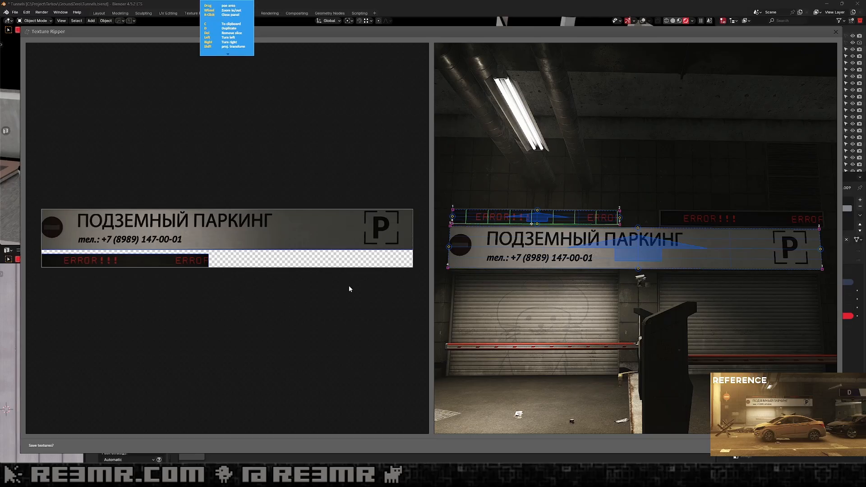
right_click(285, 235)
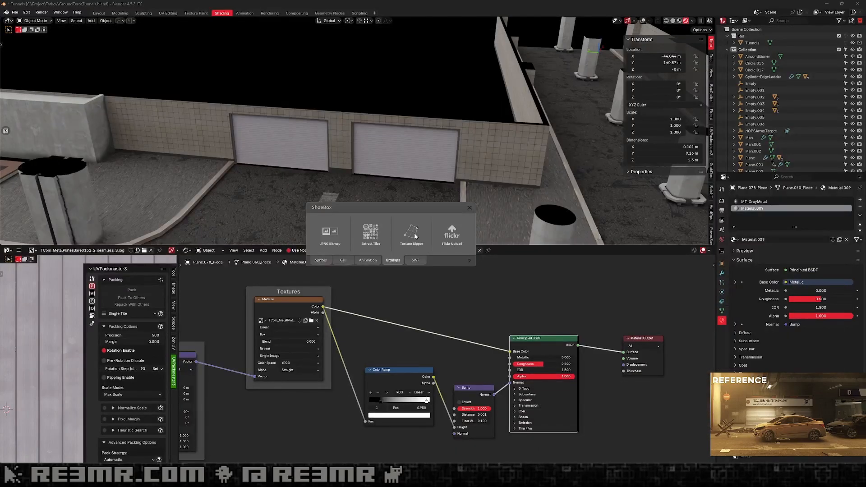
Load the reference photo into the Texture Ripper, outline the white parking sign and refine its corner points.
drag(665, 224, 412, 233)
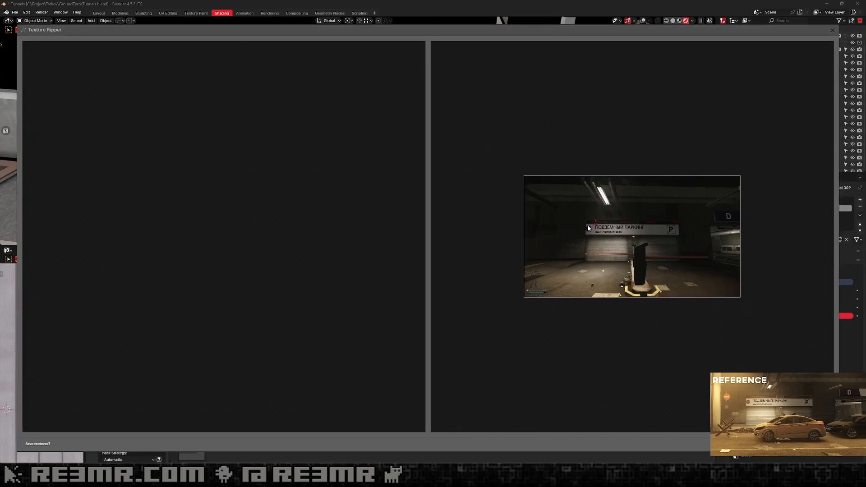
click(676, 224)
click(679, 235)
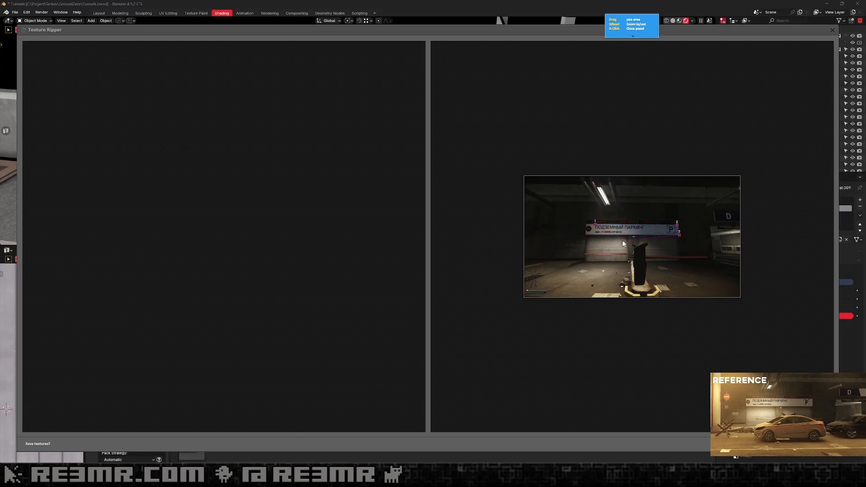
click(586, 234)
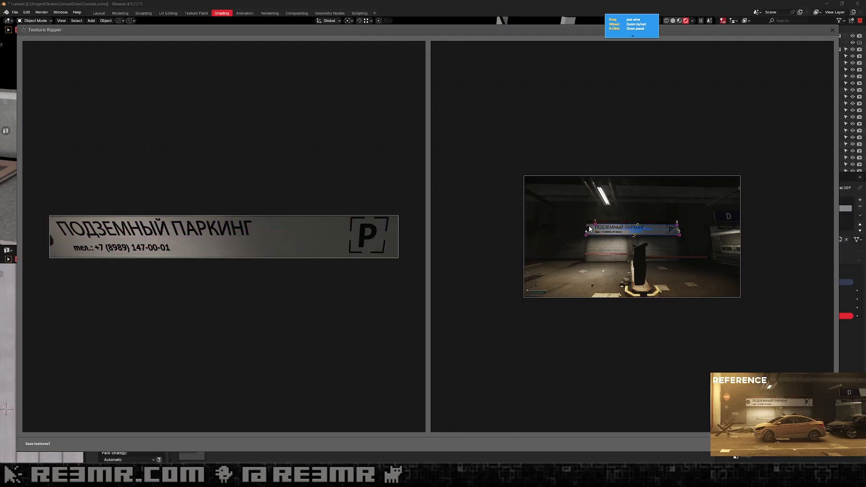
drag(594, 224, 585, 224)
scroll(619, 236, up, 7)
scroll(620, 237, down, 6)
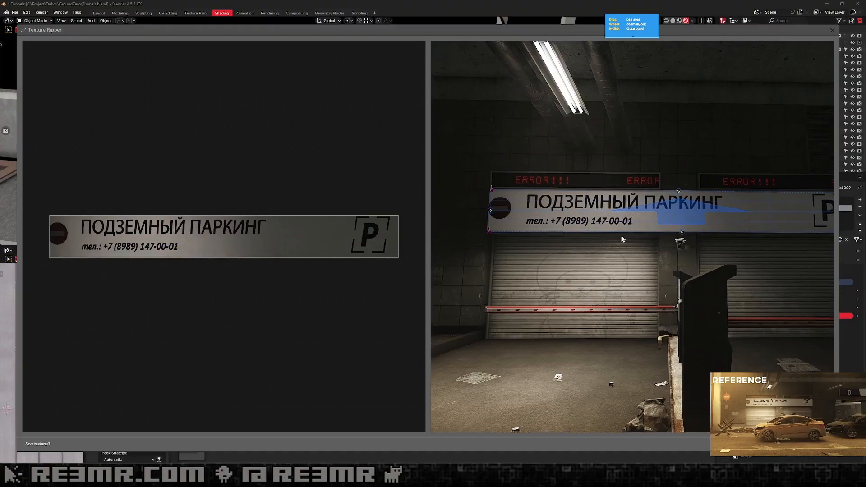
drag(490, 192, 488, 192)
drag(486, 234, 485, 233)
click(724, 249)
click(682, 246)
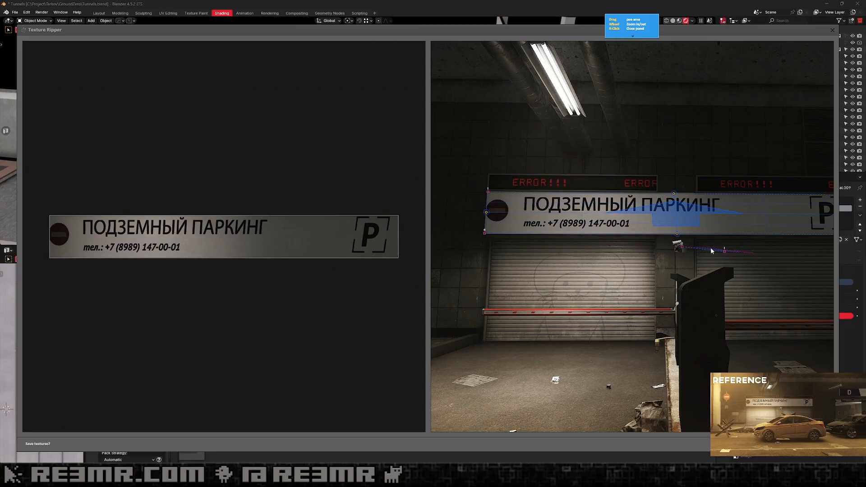
click(679, 261)
click(727, 267)
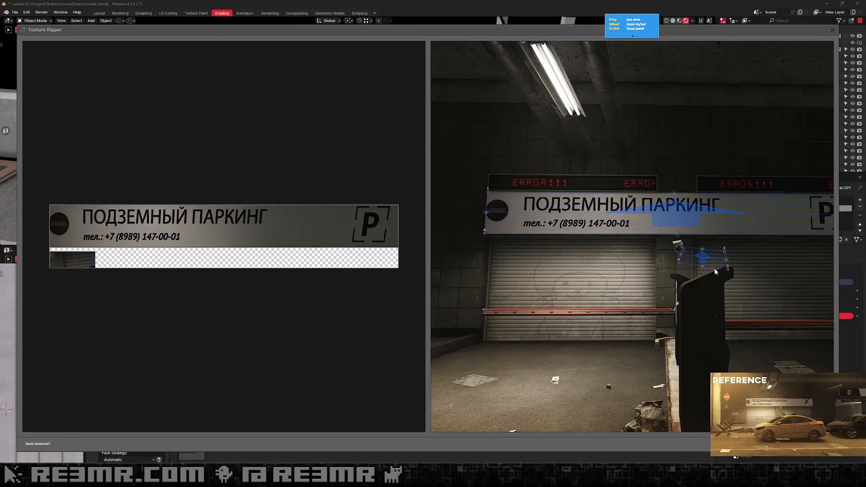
click(705, 247)
click(709, 257)
click(703, 258)
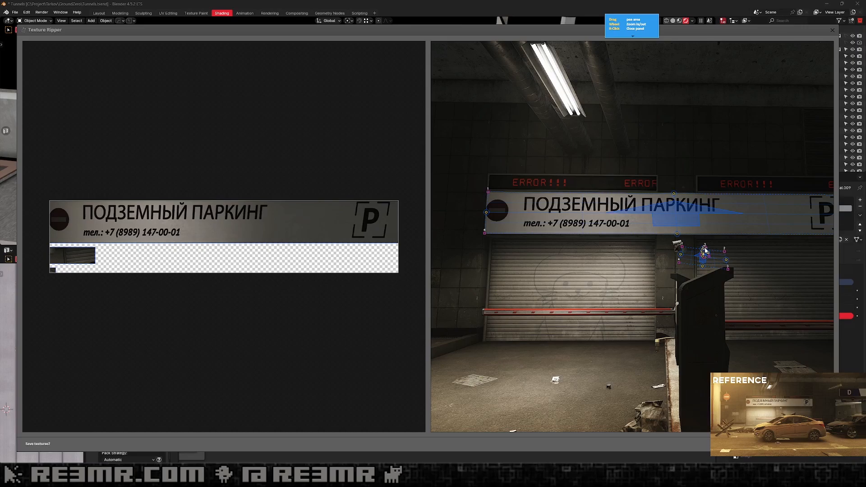
right_click(702, 246)
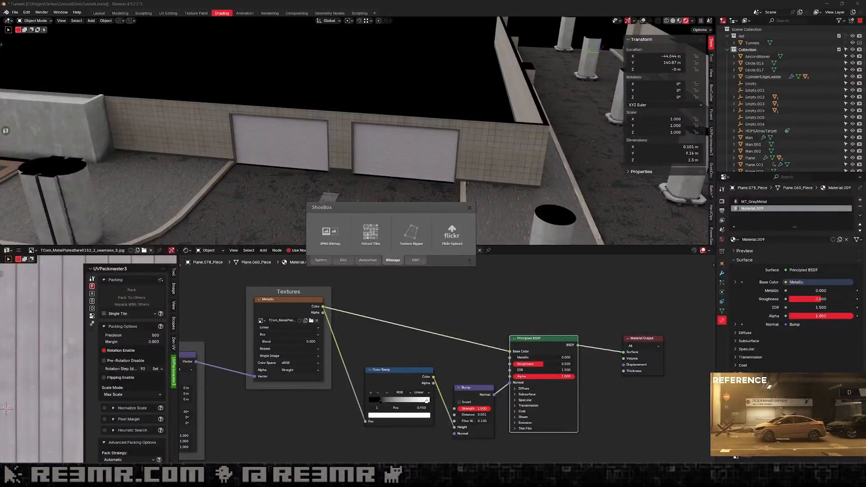
Reload the reference photo into the Texture Ripper and extract the white parking sign by outlining its four corners.
drag(664, 245, 417, 234)
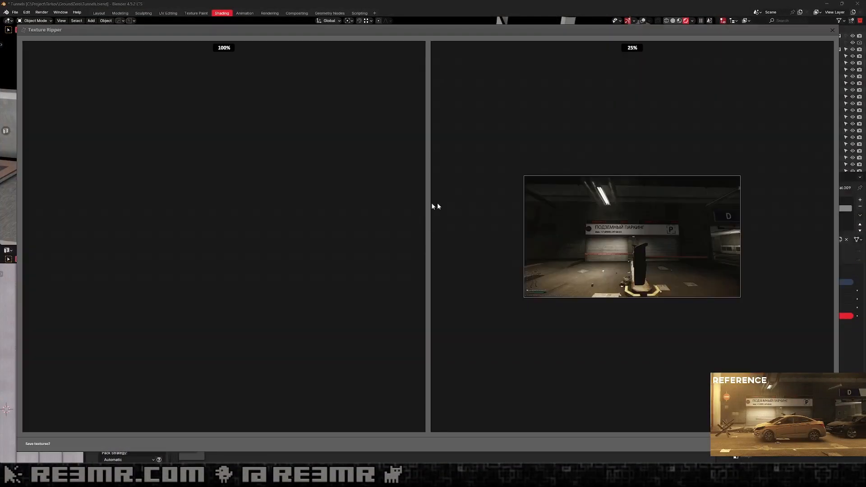
scroll(618, 230, up, 5)
scroll(464, 219, down, 3)
scroll(502, 199, up, 2)
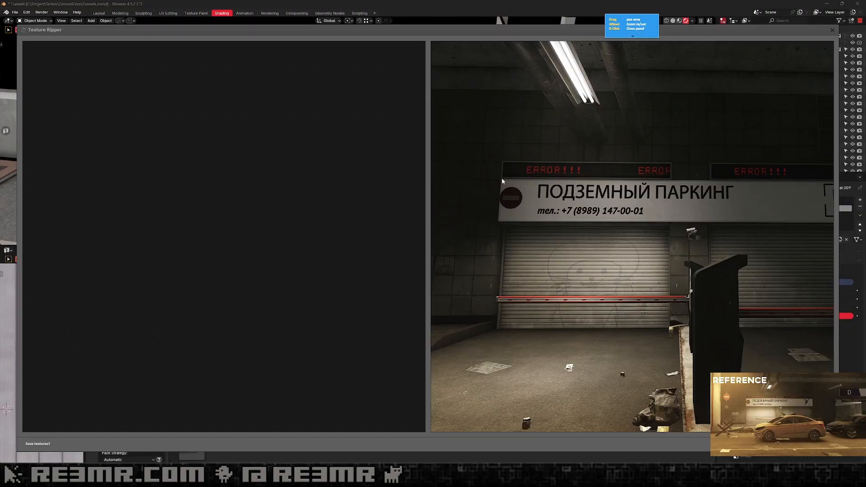
click(498, 220)
drag(809, 218, 612, 225)
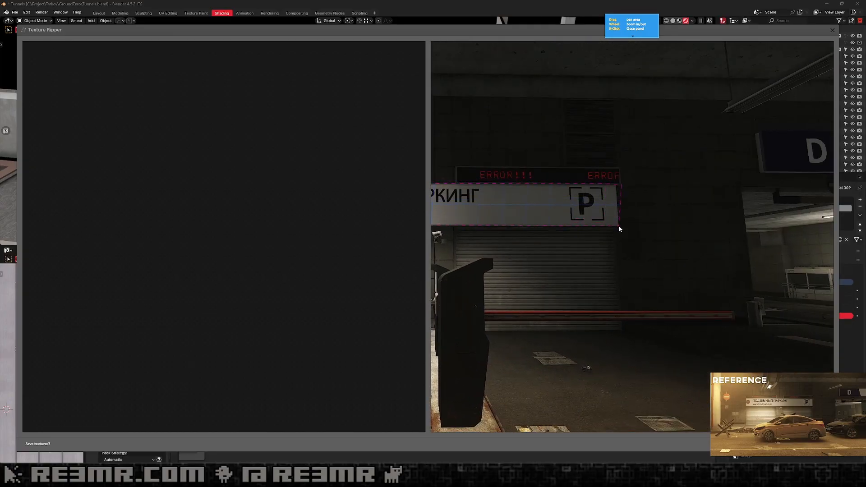
click(618, 225)
click(616, 186)
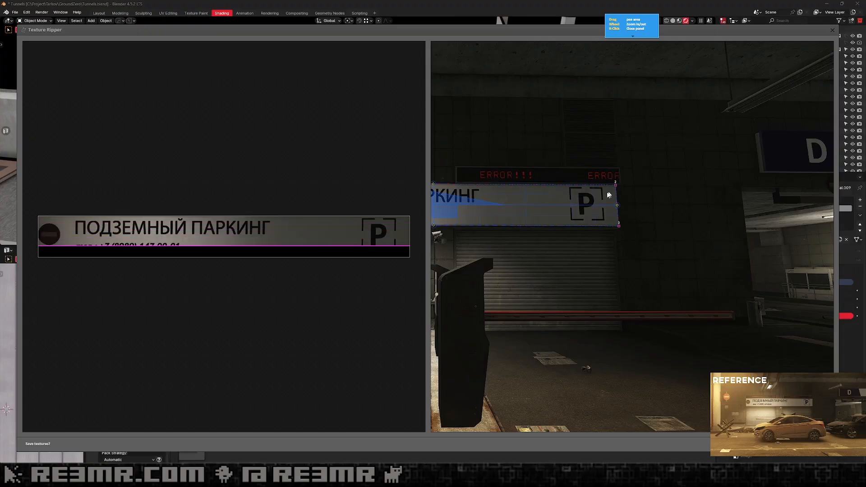
Extract the first ERROR!!! display directly above the parking sign as a second slice by outlining its four corners.
drag(532, 204, 793, 205)
scroll(647, 185, up, 3)
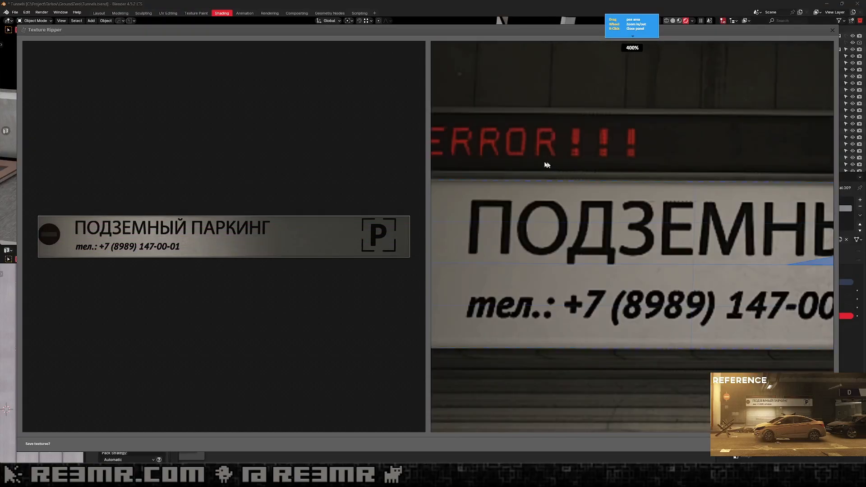
drag(496, 158, 582, 181)
scroll(559, 179, down, 2)
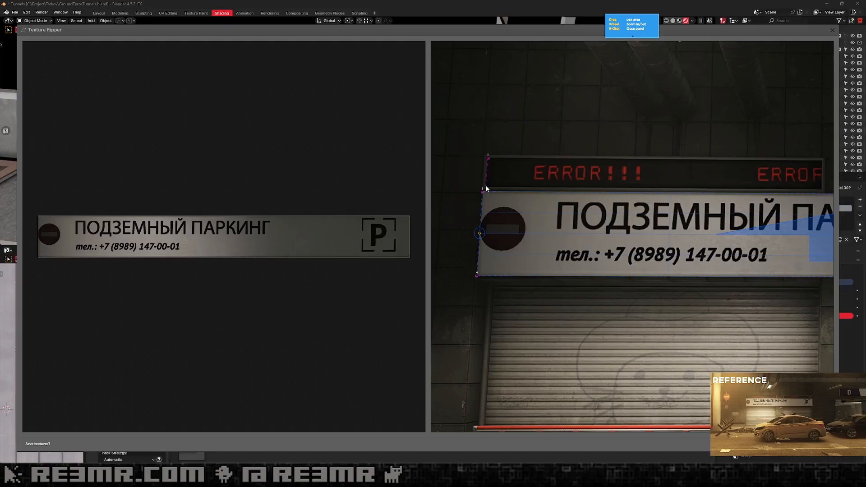
click(486, 186)
middle_drag(688, 186, 501, 202)
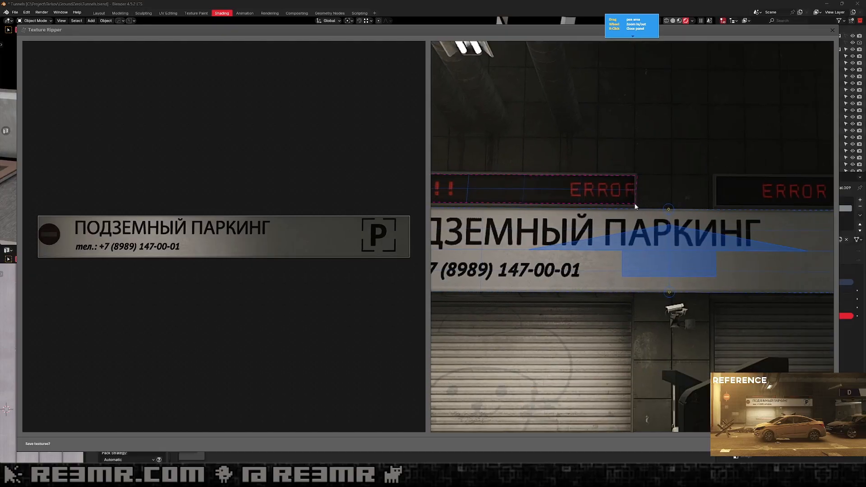
click(633, 203)
click(634, 175)
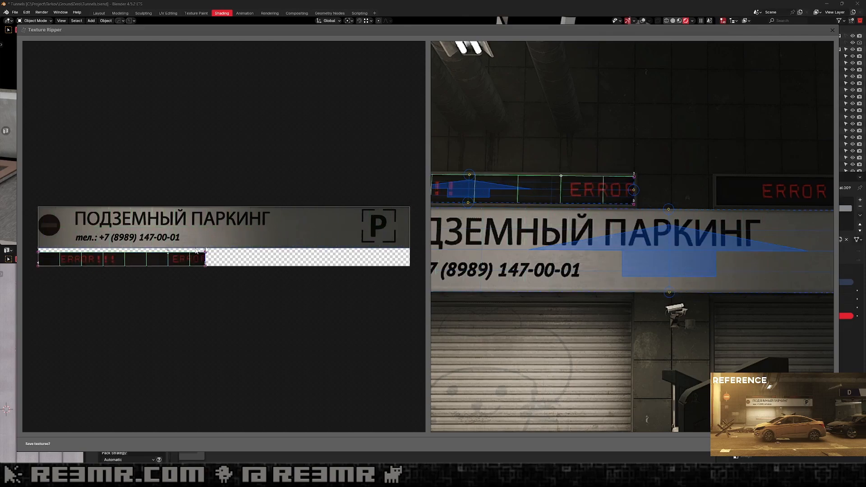
Save the extracted sign and display textures together as signgz.png.
scroll(610, 242, down, 6)
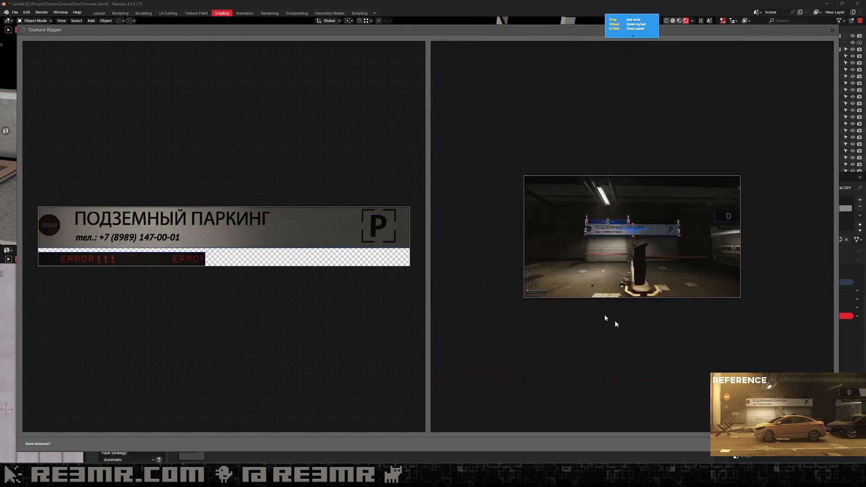
key(Return)
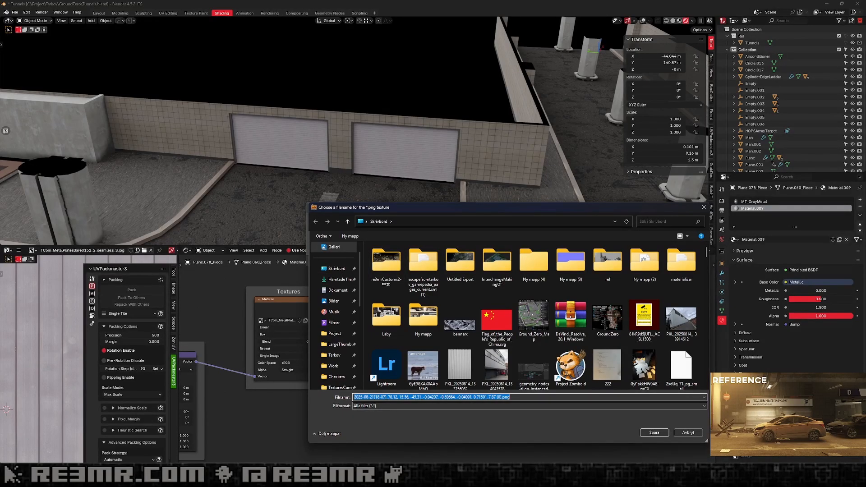
key(Return)
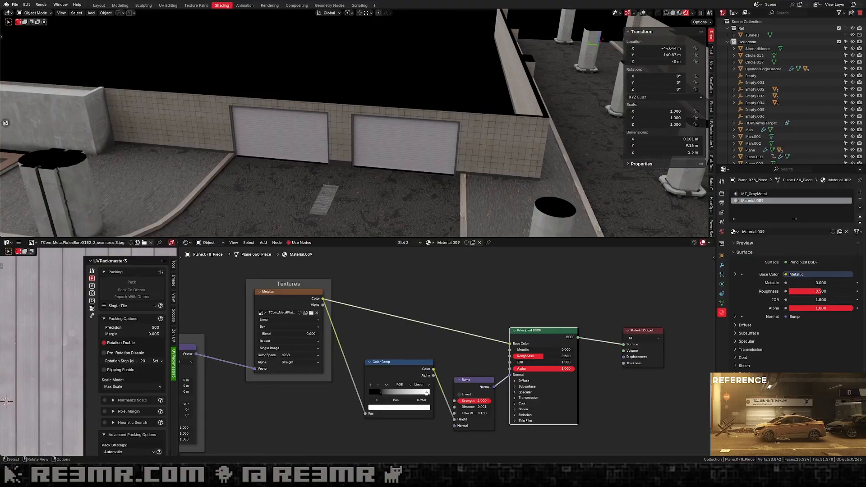
Import signgz.png into the Blender scene as an image mesh plane.
click(344, 153)
key(shift+a)
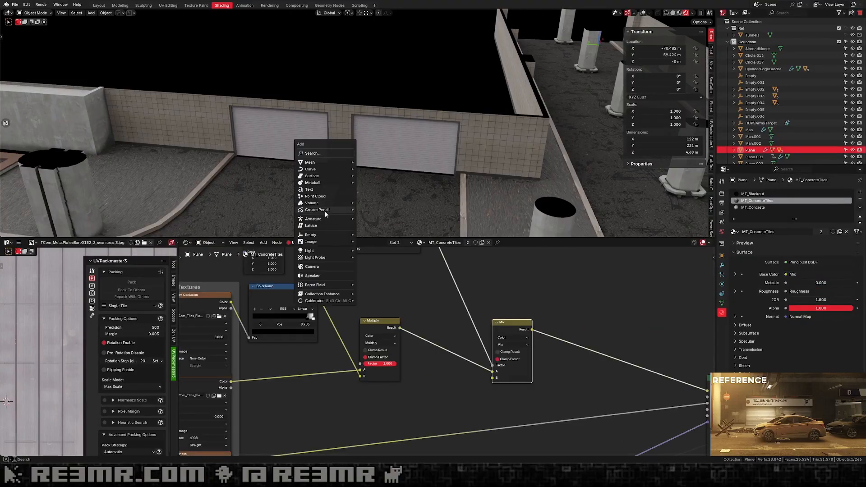
mouse_move(334, 241)
click(373, 255)
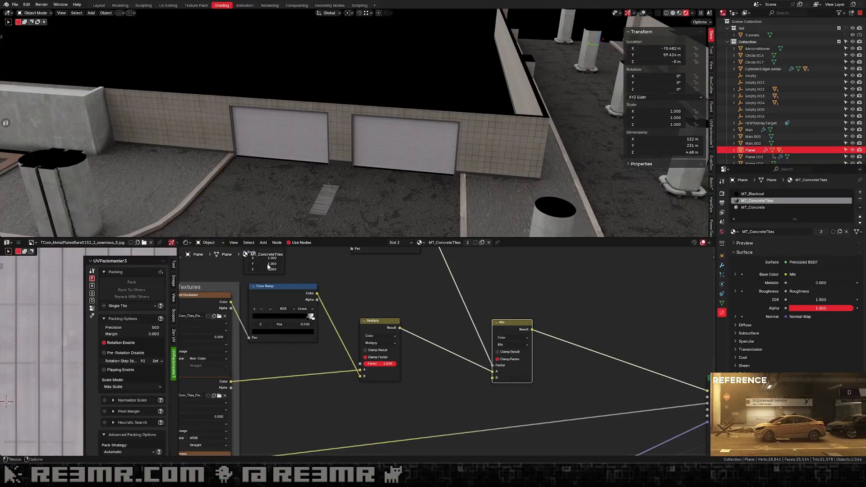
Rotate the imported sign plane 90° about the X axis and -80° about the Z axis.
key(r)
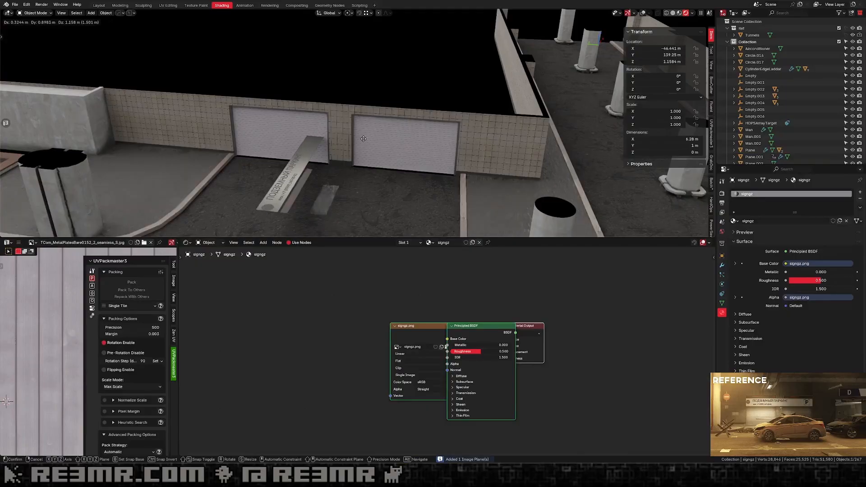
text(zx90)
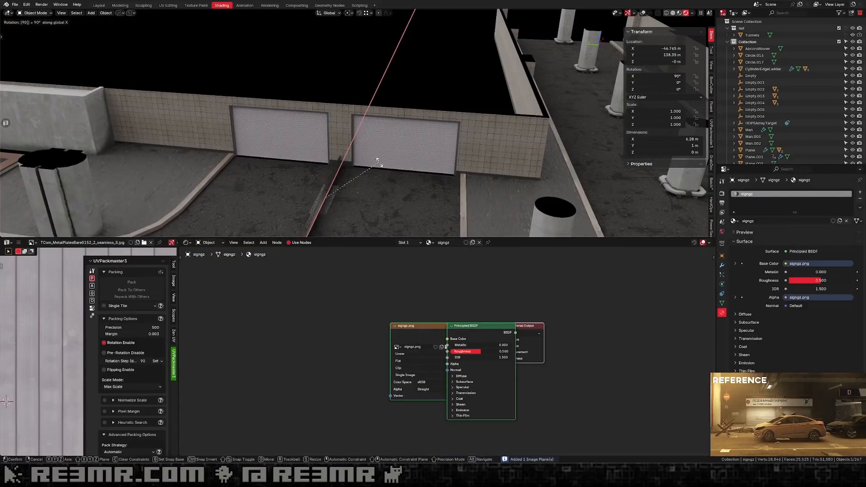
key(Return)
key(z)
ctrl+click(348, 226)
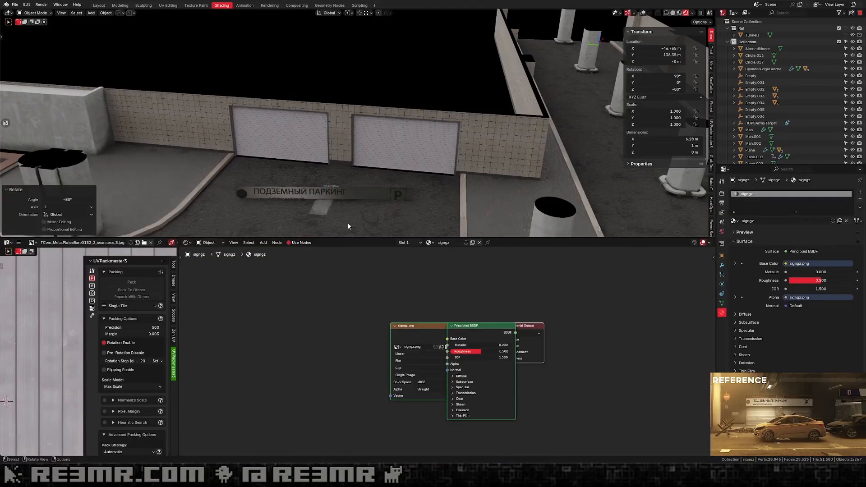
Raise the sign plane about 1.44 m along the Z axis in front of the garage doors.
key(g)
key(z)
click(355, 187)
Rotate the sign plane a further -5° about the Z axis.
key(r)
key(z)
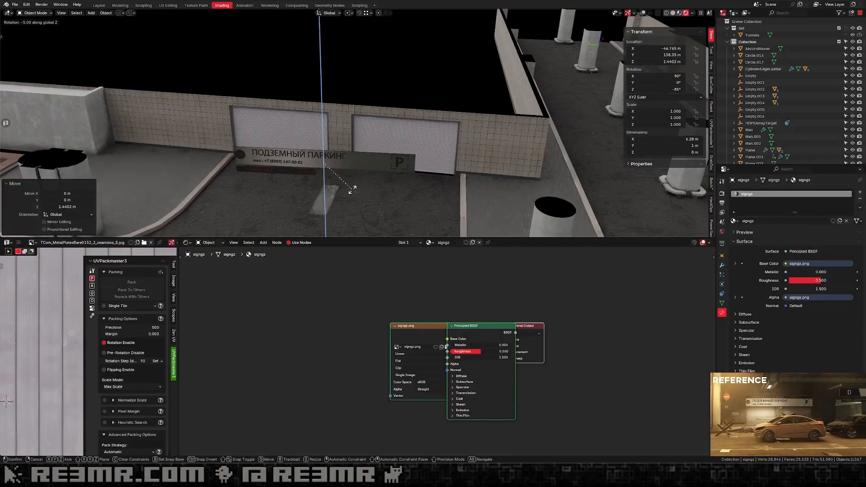
click(351, 189)
Clear the sign plane's rotation, then rotate it 90° about the X axis and -90° about the Z axis.
key(KP_1)
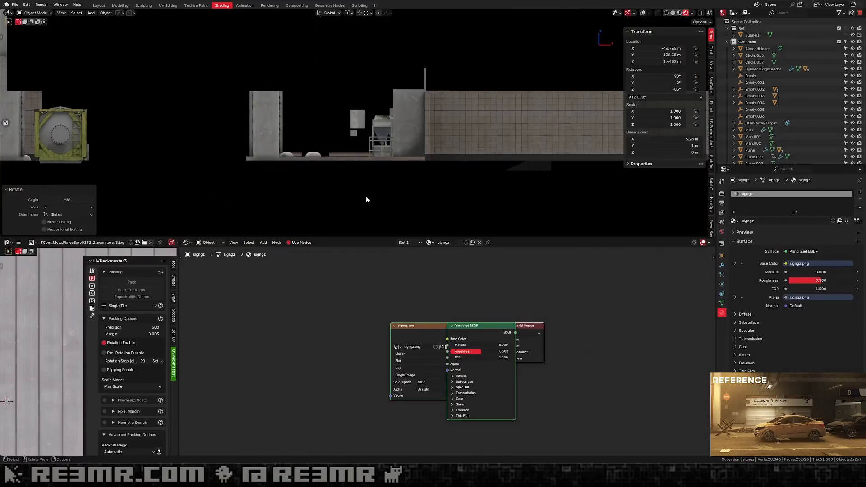
middle_drag(366, 196, 465, 198)
middle_drag(359, 133, 371, 152)
key(alt+r)
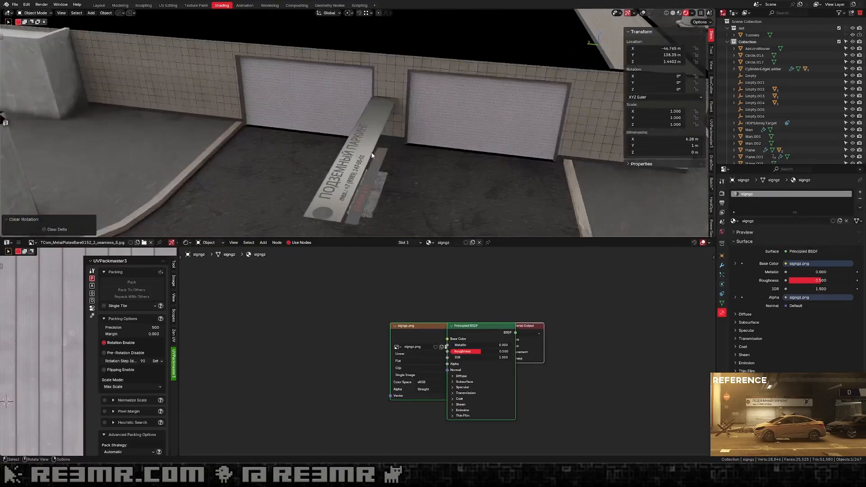
text(rx90)
key(Return)
text(rz)
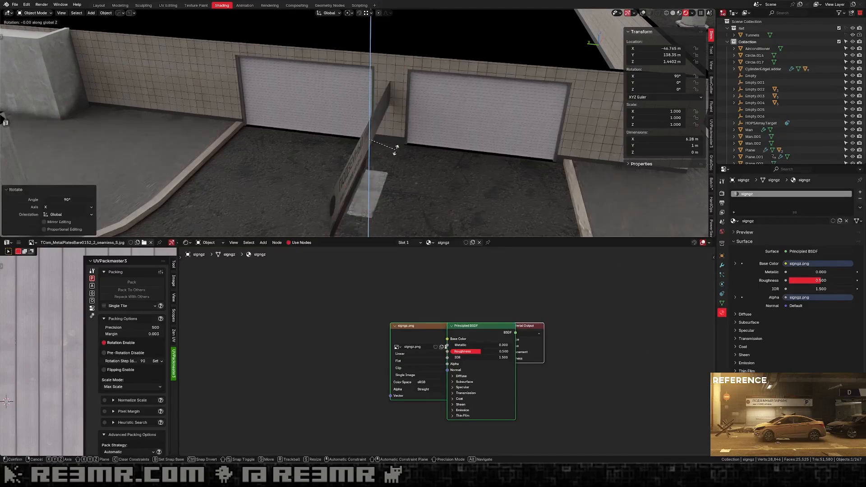
text(90-)
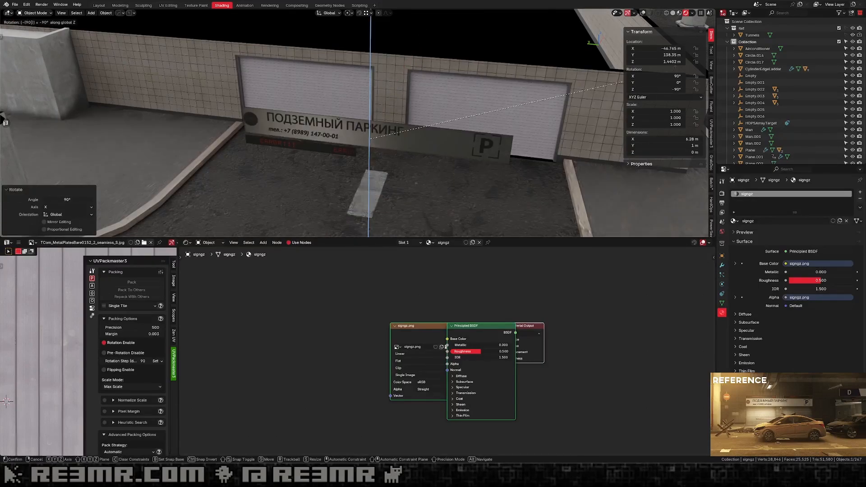
key(Return)
Cut the sign plane with a horizontal edge loop above the ERROR strip and a vertical loop at the strip's inner end.
click(643, 12)
middle_drag(385, 161, 446, 138)
key(Tab)
scroll(420, 143, up, 3)
key(ctrl+r)
click(181, 167)
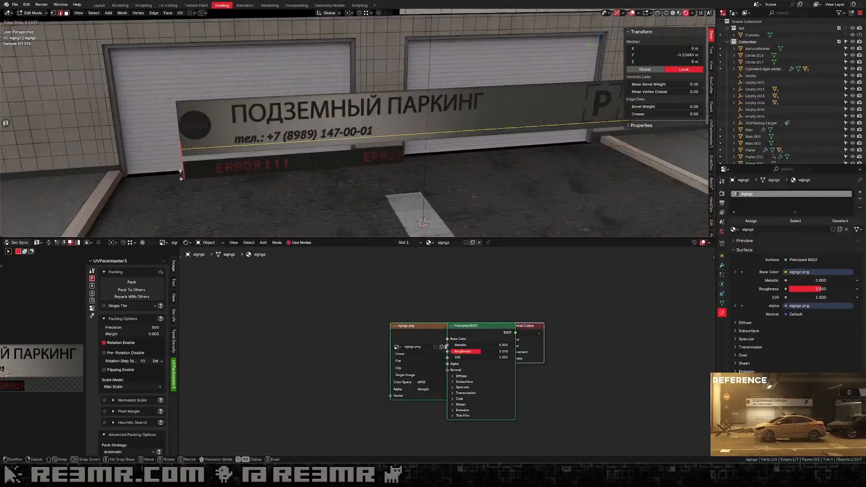
click(183, 168)
key(ctrl+r)
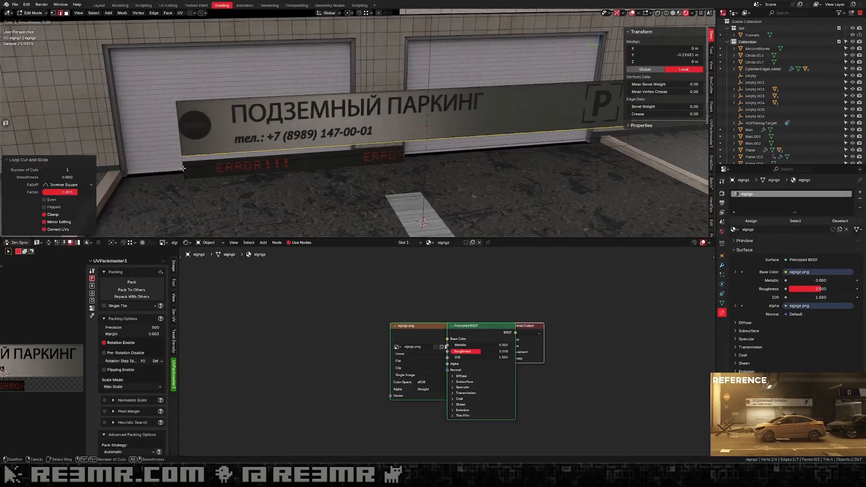
click(408, 131)
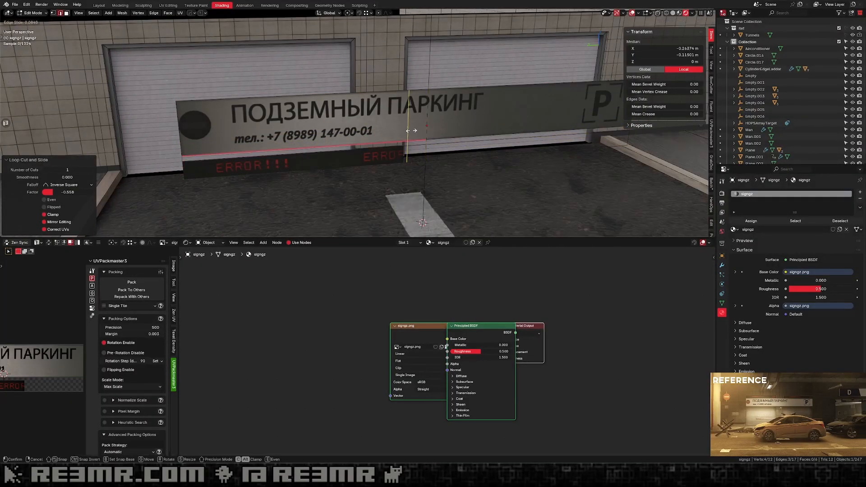
click(407, 131)
Separate the ERROR strip's face from the sign plane into its own object.
key(3)
click(333, 160)
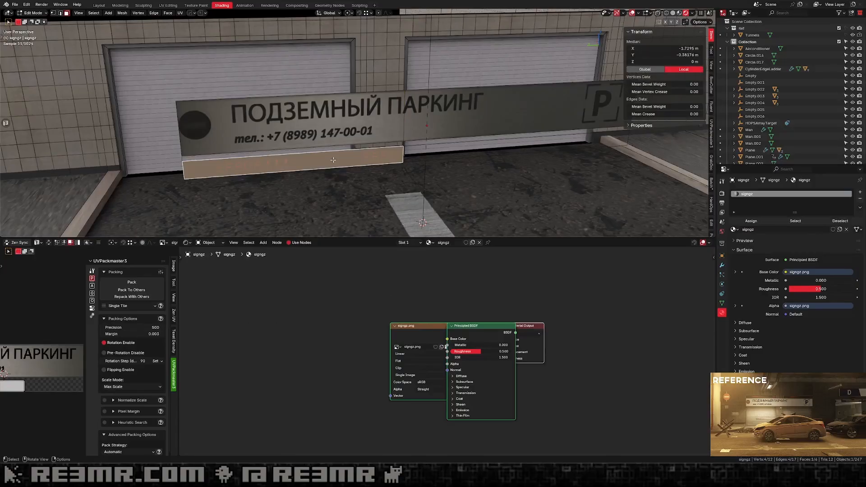
key(p)
click(316, 160)
key(Tab)
Raise the separated ERROR display about 1.38 m along the Z axis.
click(257, 167)
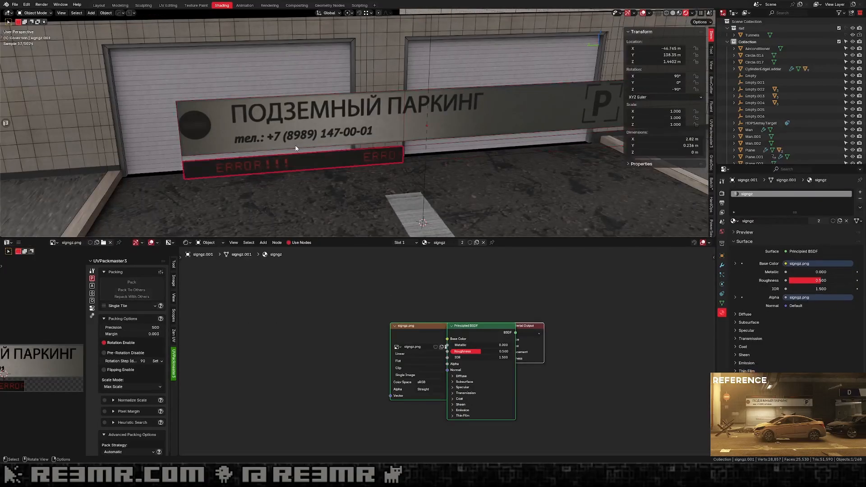
key(g)
key(z)
click(283, 42)
Delete the leftover faces below the lettering along the main sign's lower edge.
scroll(285, 45, down, 3)
click(323, 126)
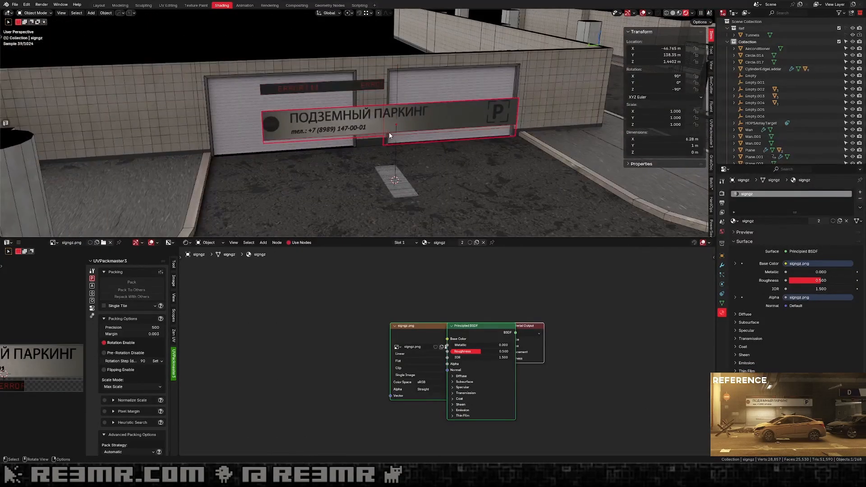
key(Tab)
click(371, 135)
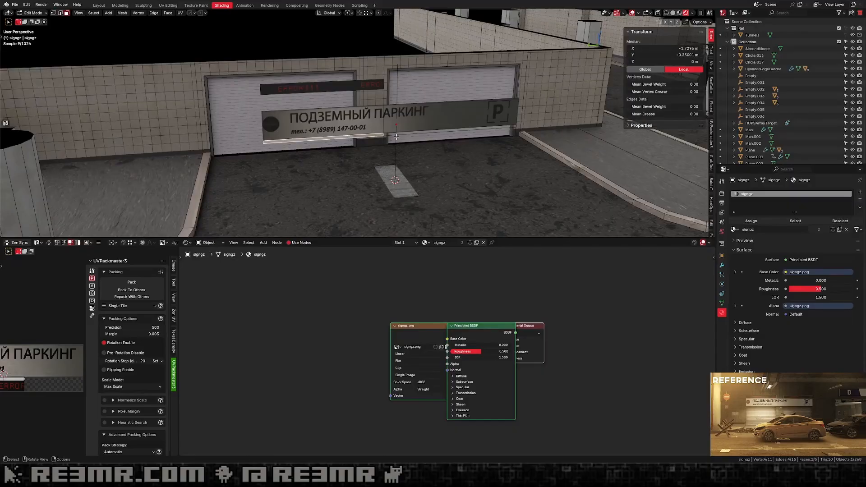
shift+click(395, 136)
shift+click(395, 136)
shift+click(394, 135)
shift+click(394, 134)
key(x)
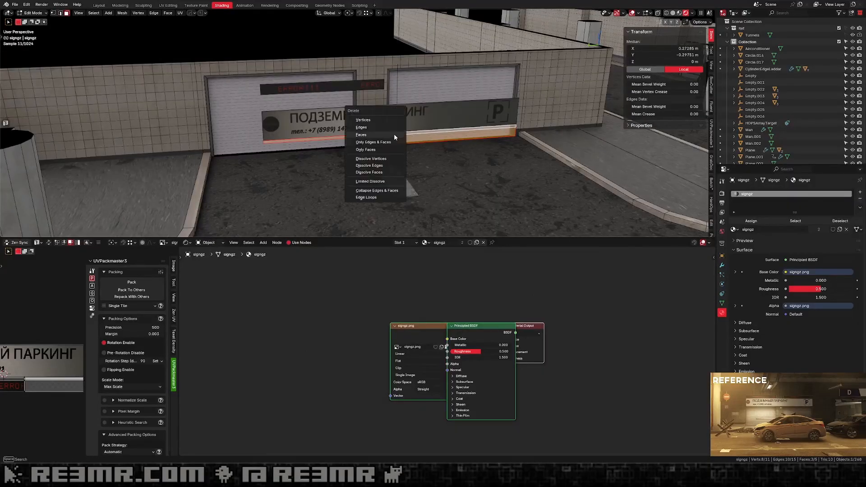
click(394, 134)
key(Tab)
Move the parking sign about 3.09 m along the X axis and raise it about 1.06 m along Z.
middle_drag(392, 135, 410, 113)
key(g)
key(x)
click(339, 79)
key(g)
key(z)
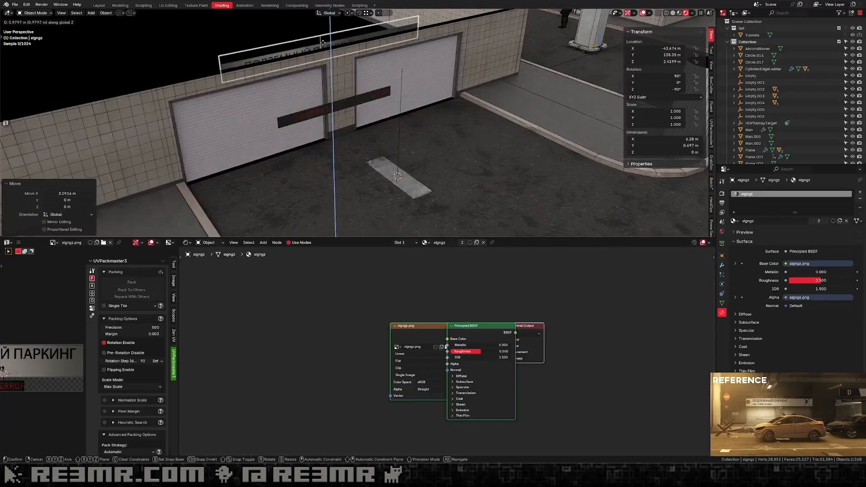
click(330, 45)
Shift the parking sign about -0.53 m along the X axis and raise it a further 0.03 m or so.
key(g)
key(x)
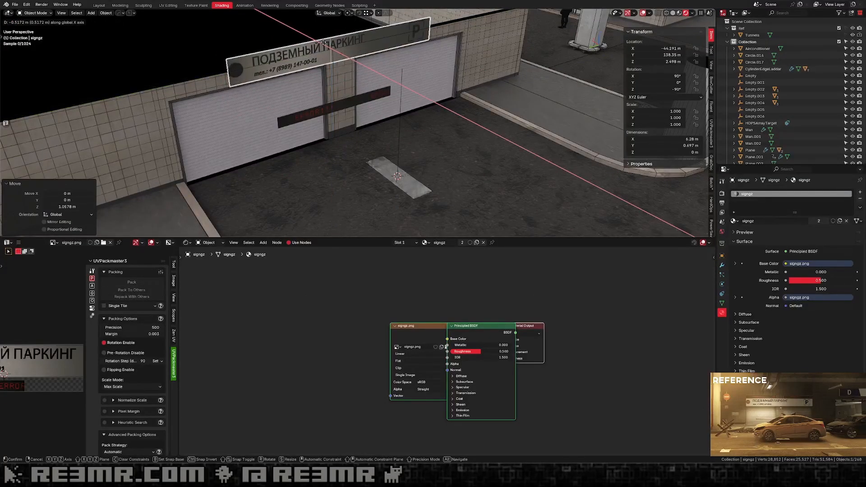
click(327, 45)
key(g)
key(z)
click(335, 62)
Scale the parking sign to about 1.432 so it spans both garage doors, and raise it about 0.09 m along Z.
middle_drag(334, 62, 372, 57)
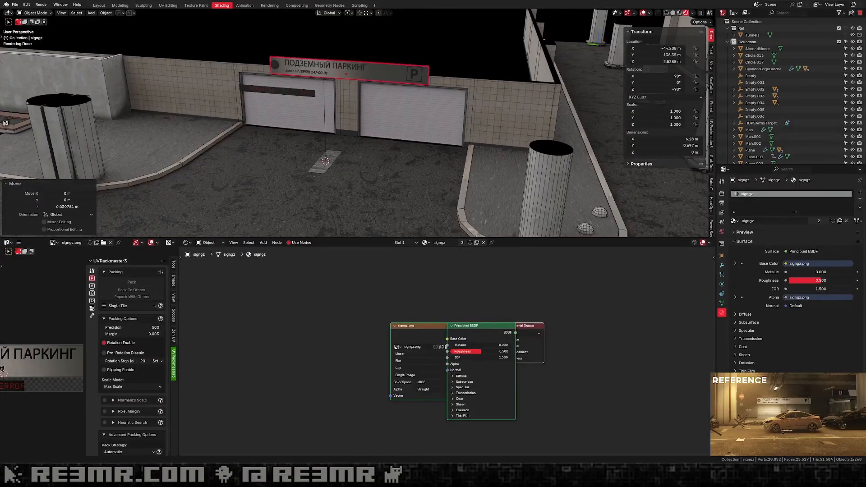
middle_drag(412, 118, 434, 86)
key(s)
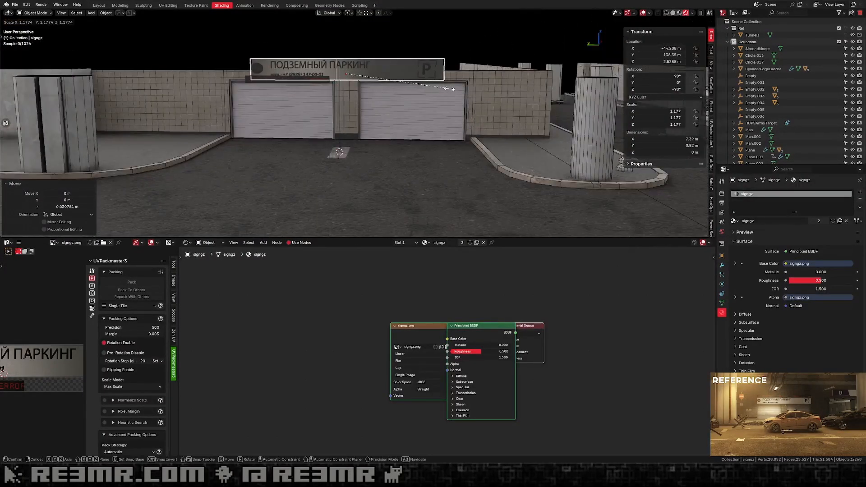
click(473, 96)
key(g)
key(z)
click(471, 93)
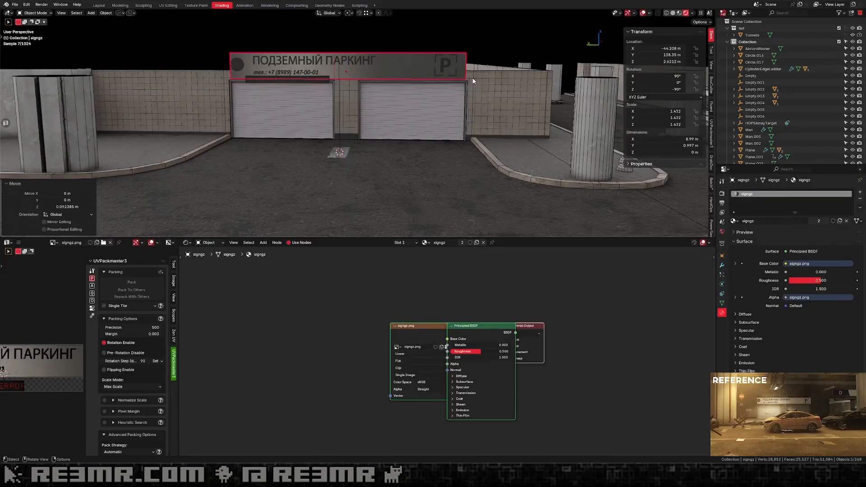
Nudge the parking sign about -0.01 m along the X axis and extrude its faces to a thickness of about 0.026 m.
middle_drag(471, 93, 443, 106)
key(Tab)
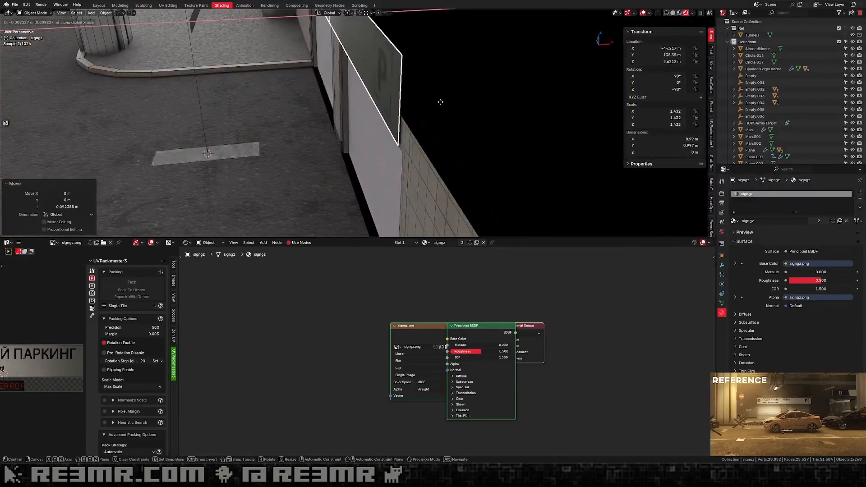
key(a)
key(e)
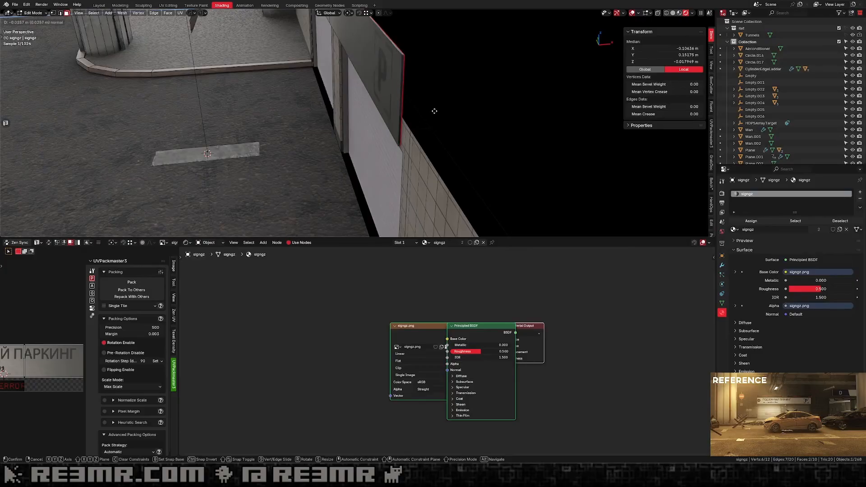
click(434, 111)
key(Tab)
Move the ERROR display about 2.57 m along the X axis to the parking sign's plane.
middle_drag(361, 130, 418, 112)
scroll(362, 114, down, 4)
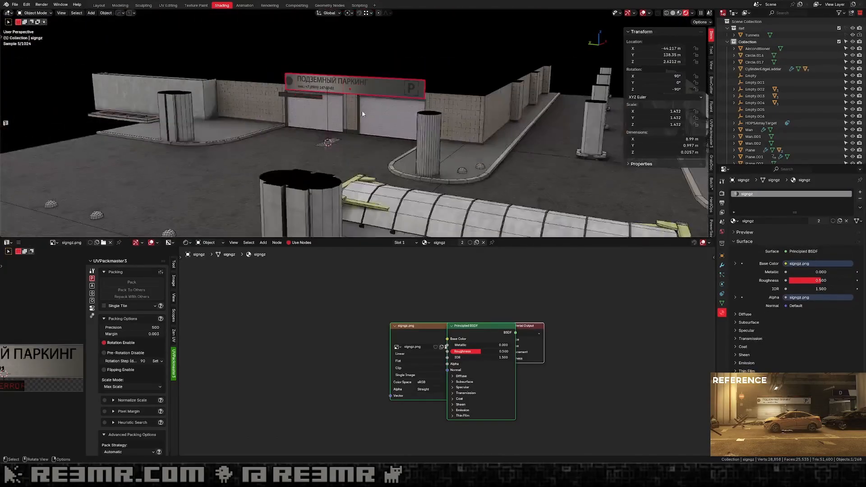
click(308, 99)
middle_drag(308, 99, 345, 159)
scroll(345, 159, up, 4)
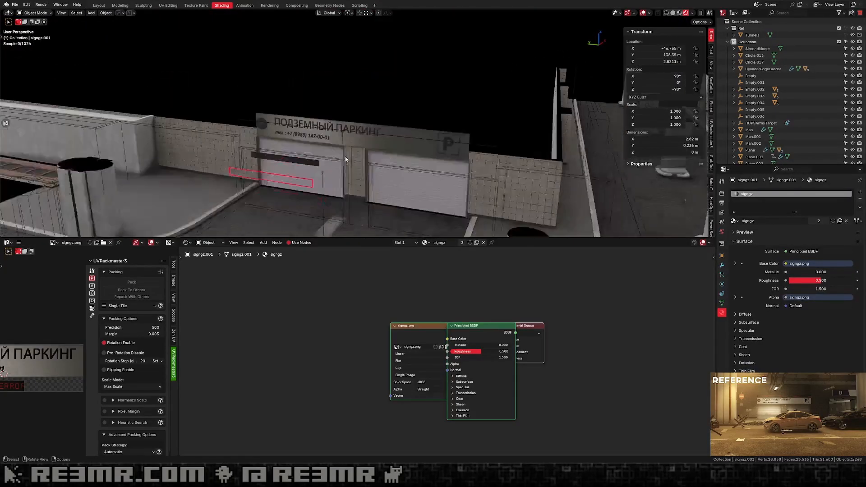
scroll(345, 159, up, 1)
key(g)
middle_drag(203, 200, 209, 184)
click(217, 118)
Raise the ERROR display about 1.21 m above the parking sign and shift it about 1.07 m along the Y axis.
key(g)
key(z)
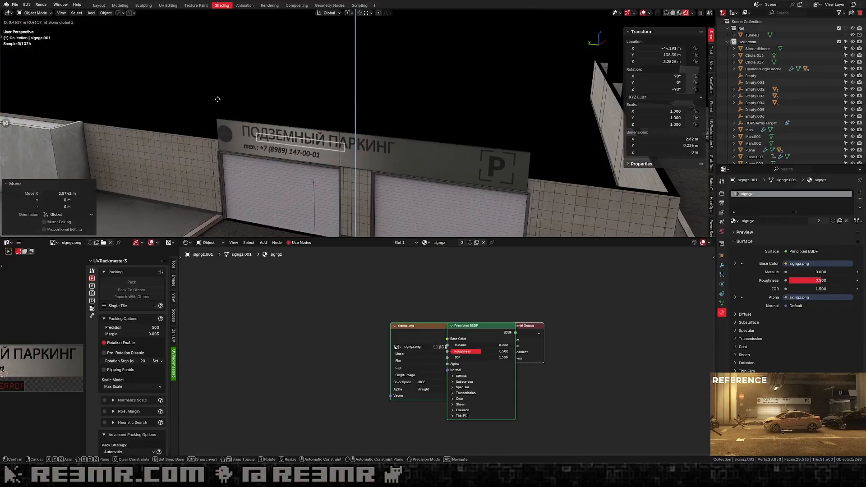
click(217, 73)
key(g)
key(y)
shift+middle_drag(247, 93, 420, 106)
click(243, 90)
Extrude the ERROR display's face about 0.037 m to give the panel thickness.
key(KP_Decimal)
scroll(296, 102, up, 3)
key(Tab)
key(a)
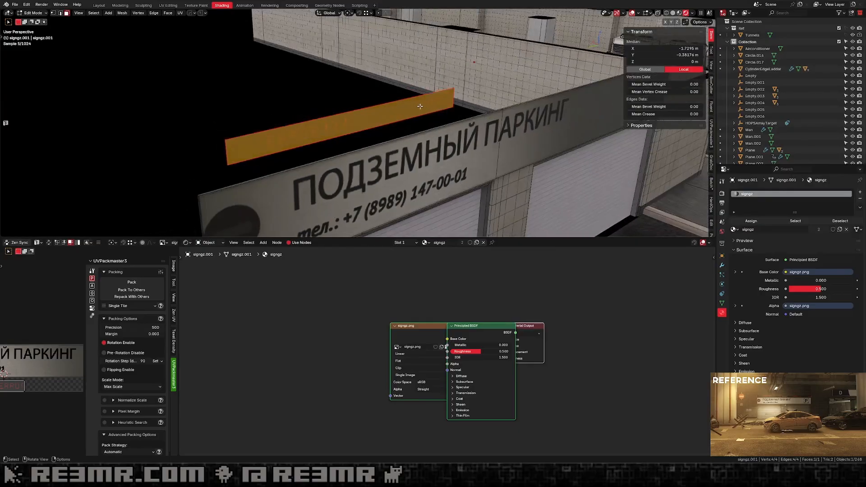
scroll(419, 106, up, 1)
key(e)
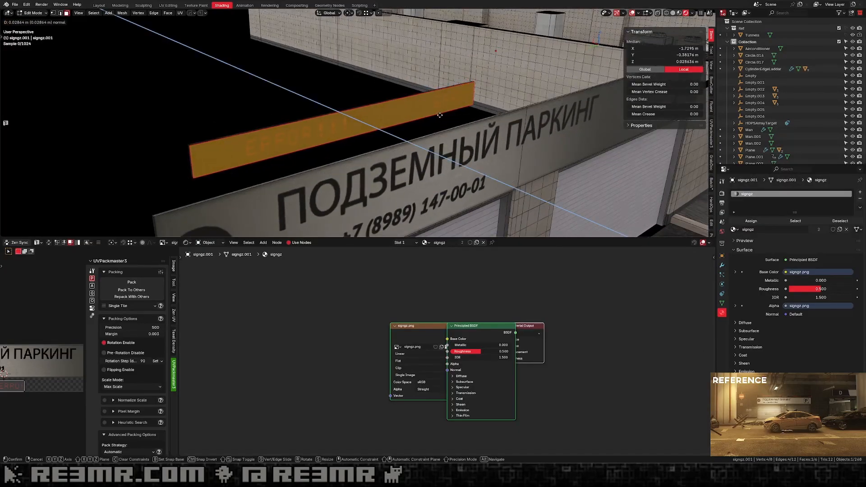
click(444, 117)
Extrude the ERROR panel's loop of side faces about 0.02 m outward along their normals to form a rim.
middle_drag(443, 117, 356, 116)
alt+click(263, 132)
key(alt+e)
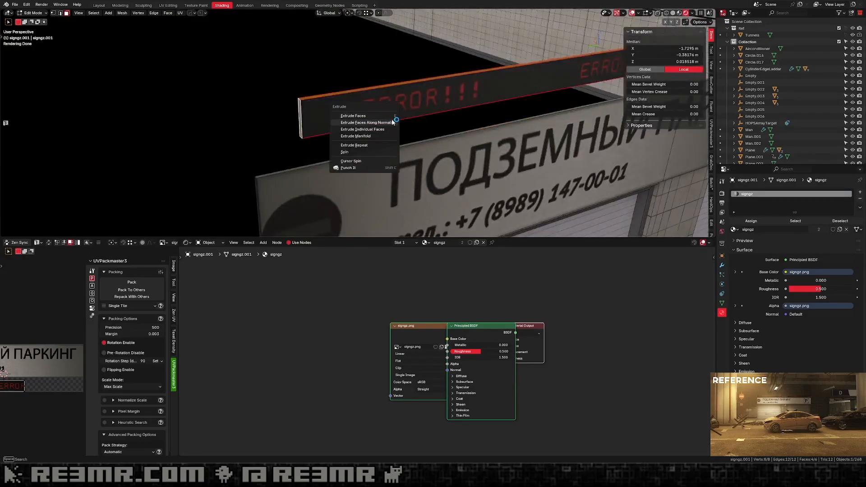
click(392, 123)
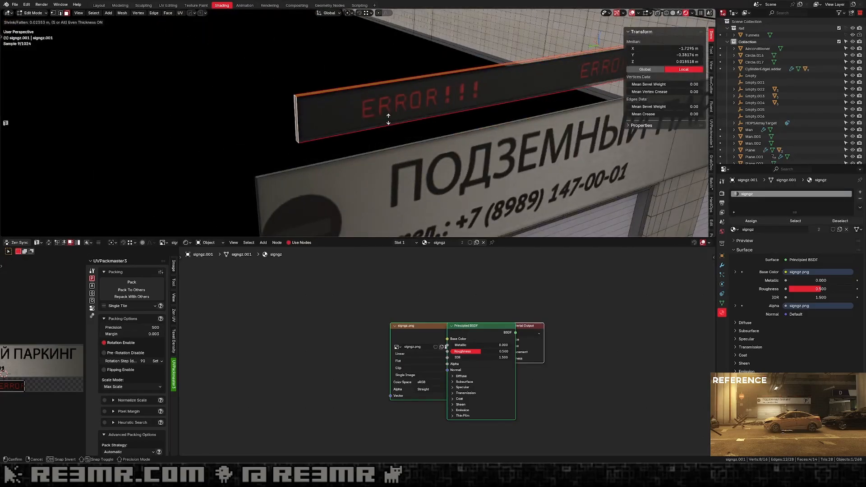
click(368, 121)
Extrude the rim's front faces about 0.028 m forward as a raised frame around the ERROR display.
middle_drag(297, 100, 316, 120)
key(e)
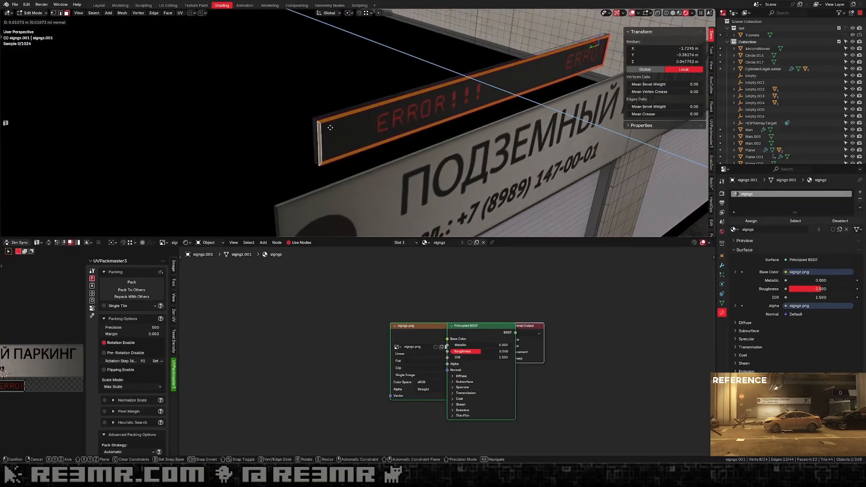
click(378, 121)
key(Tab)
middle_drag(377, 120, 350, 122)
Dissolve the extra edge loop around the side of the ERROR display's frame.
key(Tab)
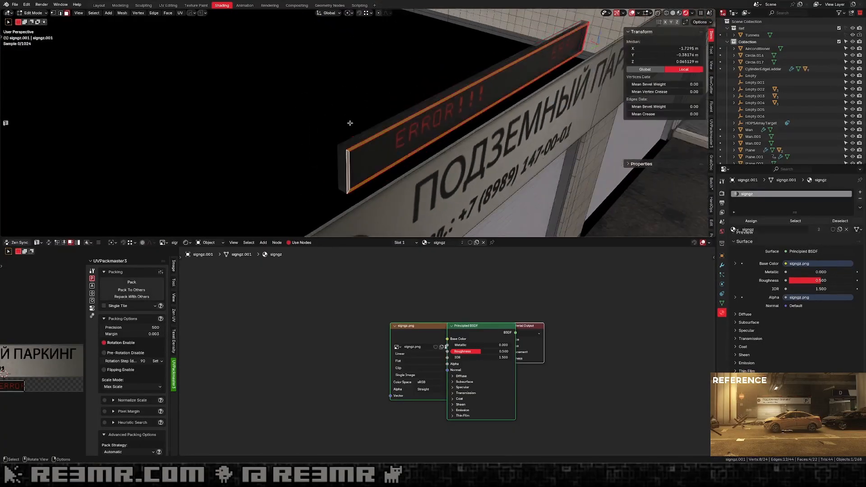
key(2)
alt+click(355, 139)
key(ctrl+x)
Select all faces of the ERROR box except its display front and add a second material slot with MT_GrayMetal.
key(3)
click(452, 106)
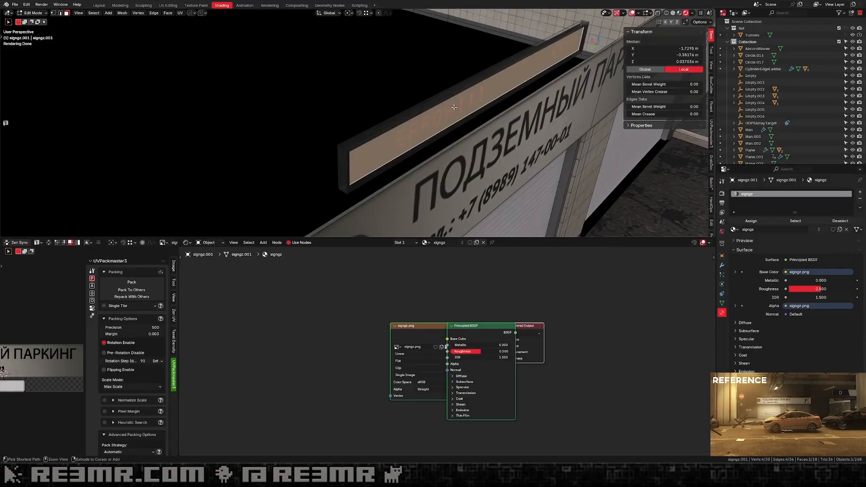
key(ctrl+i)
middle_drag(454, 107, 437, 104)
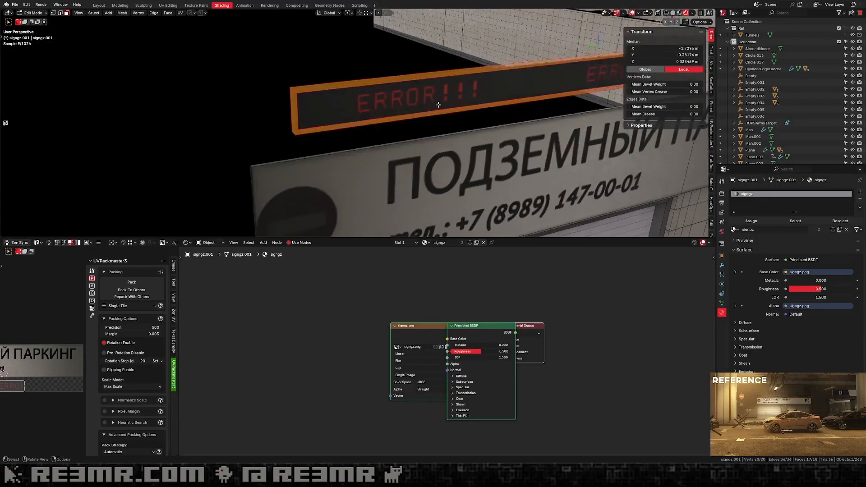
click(859, 192)
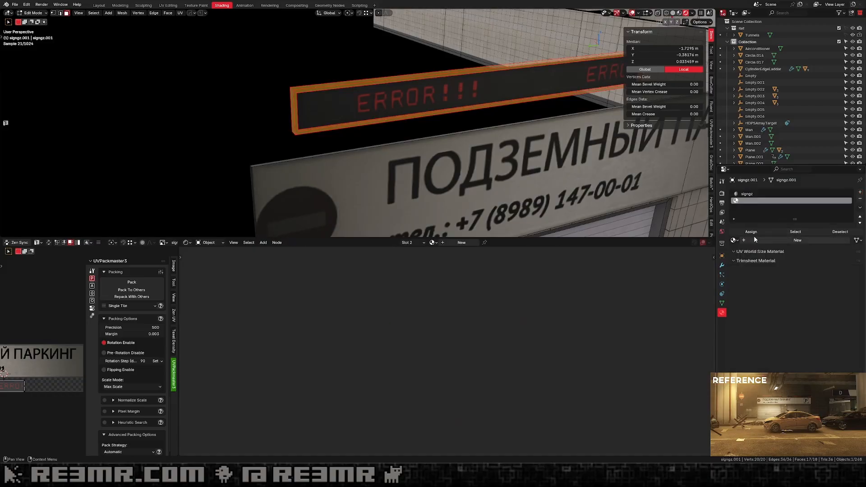
click(733, 241)
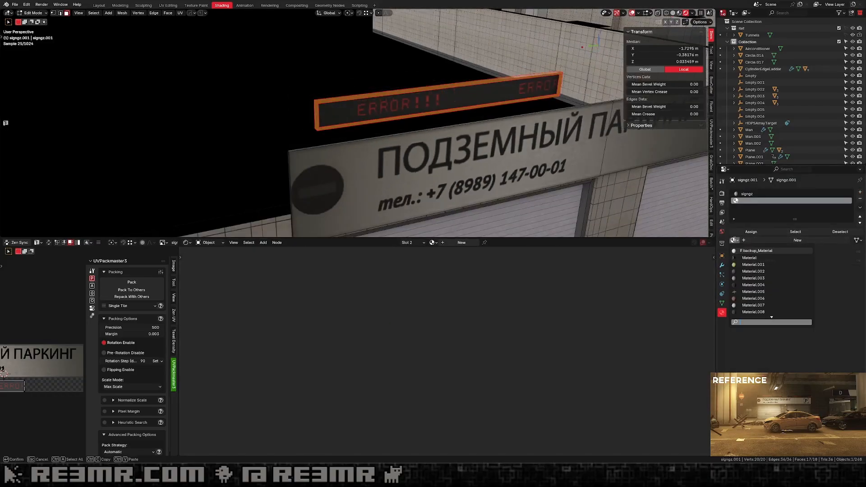
text(gray)
key(Return)
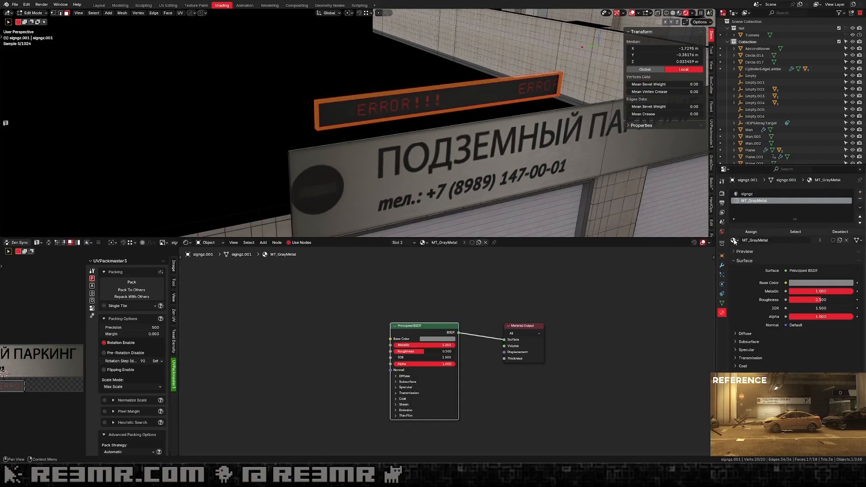
key(Tab)
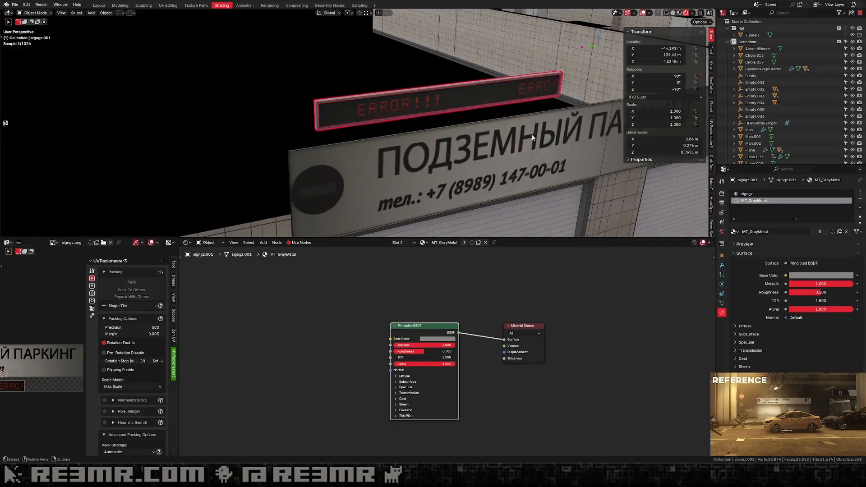
Move the ERROR display about 0.27 m along Y and lower it onto the top edge of the parking sign.
key(g)
key(y)
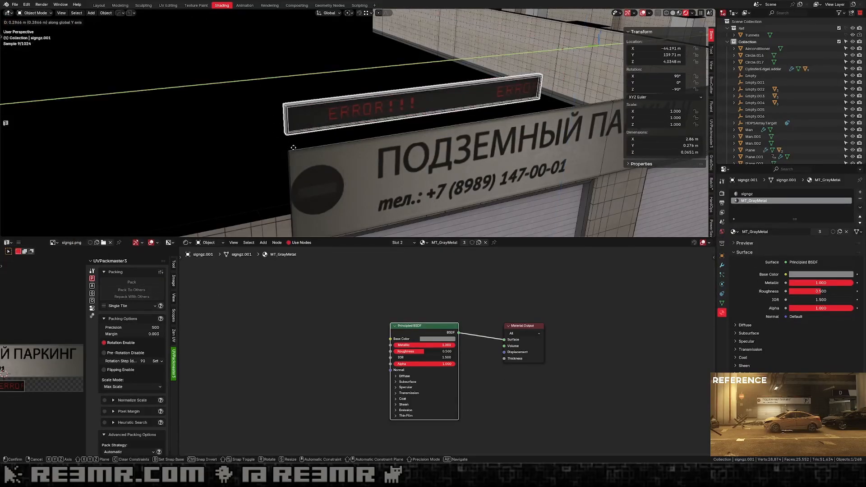
click(290, 151)
key(g)
key(z)
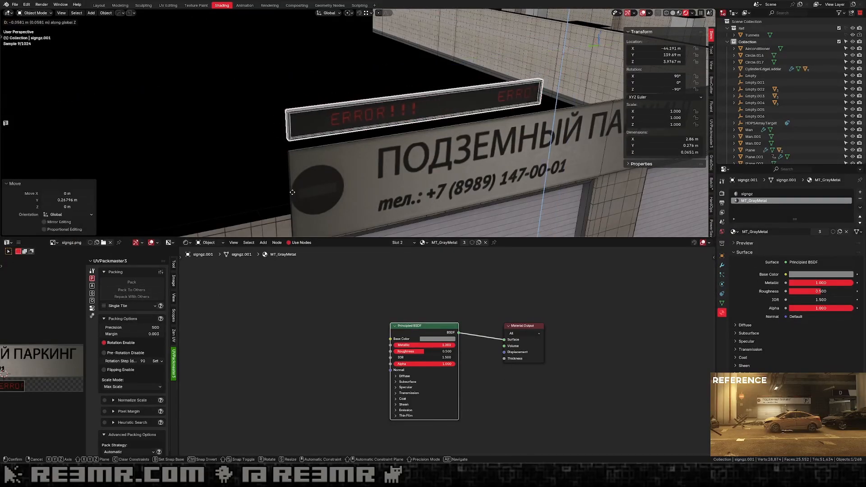
click(284, 23)
scroll(358, 64, down, 4)
middle_drag(392, 82, 467, 111)
key(alt+d)
key(y)
right_click(417, 125)
key(x)
click(417, 125)
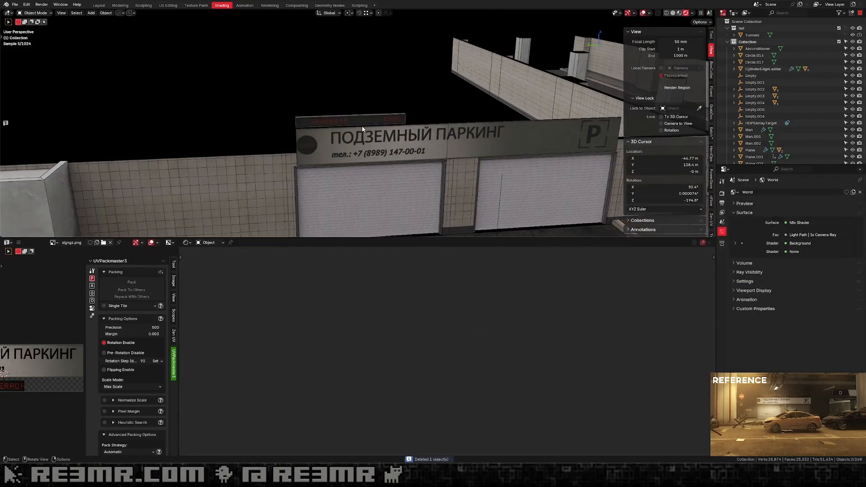
Set the ERROR display's origin to the centre of its geometry.
click(368, 123)
key(ctrl+alt+shift+c)
mouse_move(348, 119)
middle_down()
mouse_move(367, 125)
mouse_move(342, 118)
middle_up()
Make a linked duplicate of the ERROR display about 6.13 m along negative Y, above the other garage door.
key(alt+d)
key(y)
click(566, 113)
scroll(601, 48, down, 2)
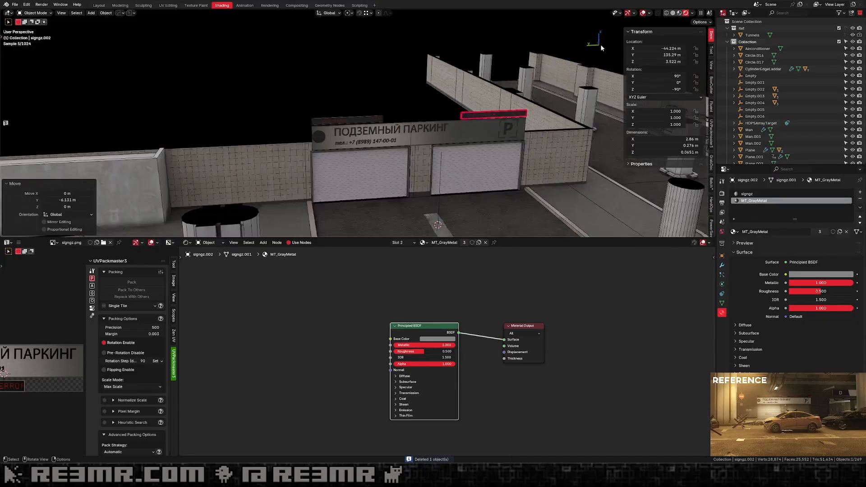
Scale the original ERROR display to about 1.391 and adjust its height to sit on top of the parking sign.
click(361, 118)
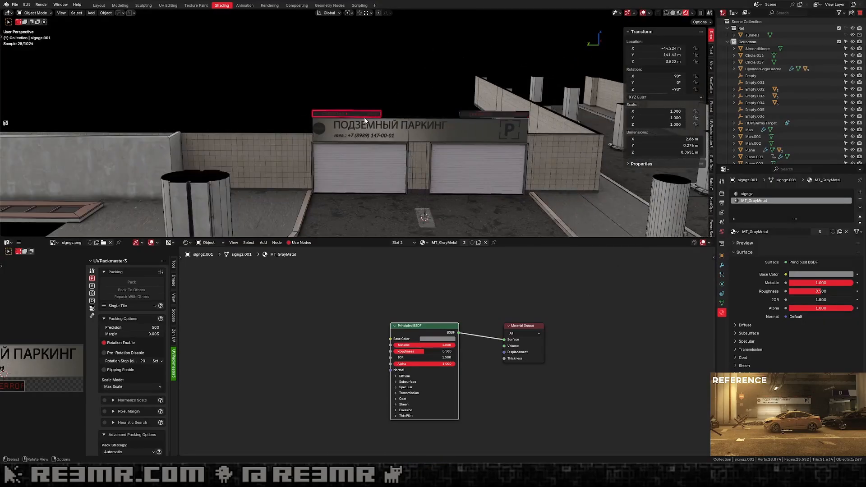
middle_drag(361, 118, 359, 109)
scroll(360, 109, up, 2)
key(s)
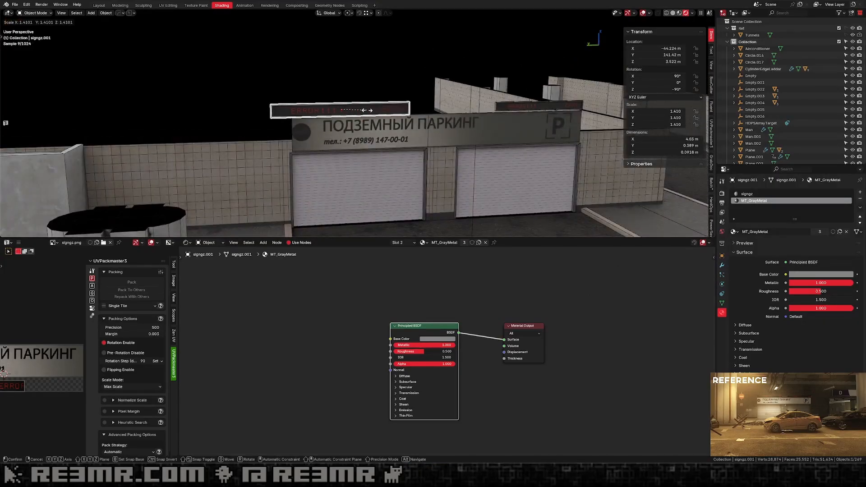
click(368, 109)
key(g)
key(z)
click(305, 117)
key(g)
key(z)
click(305, 127)
Shift the ERROR display along Y until its outer end lines up with the left end of the parking sign.
key(g)
key(y)
click(335, 114)
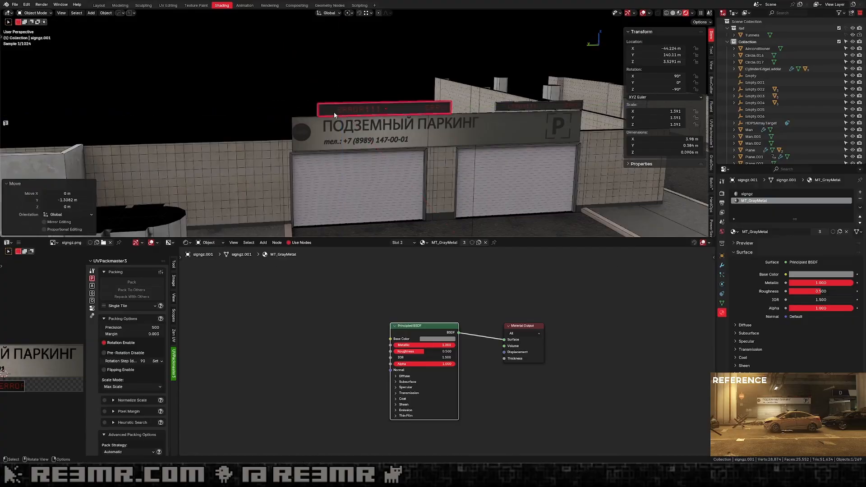
key(g)
key(x)
right_click(295, 120)
key(g)
key(y)
click(293, 118)
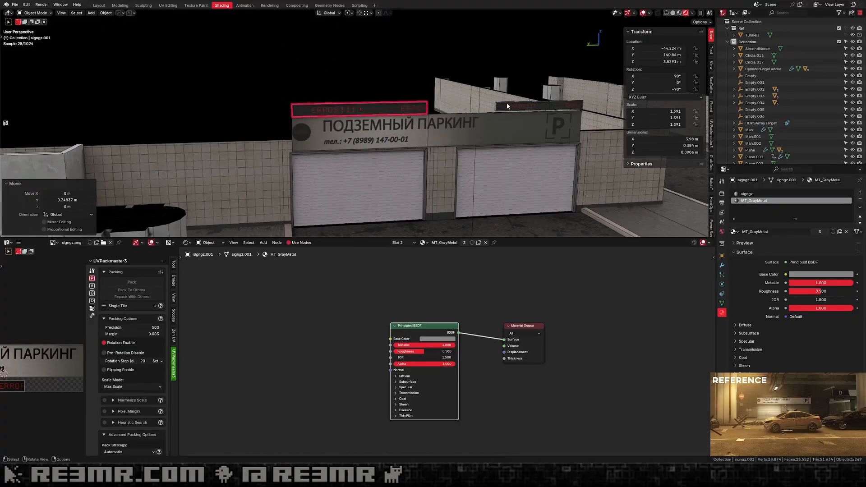
Delete the duplicate ERROR display above the right door and raise the remaining one about 0.04 m.
click(507, 107)
key(Delete)
click(415, 109)
key(g)
key(z)
click(414, 103)
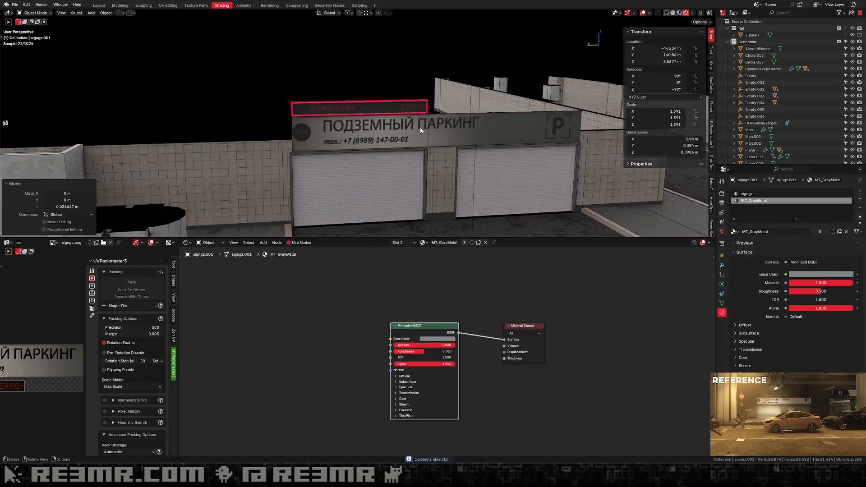
shift+click(420, 131)
key(ctrl+p)
key(ctrl+z)
key(ctrl+z)
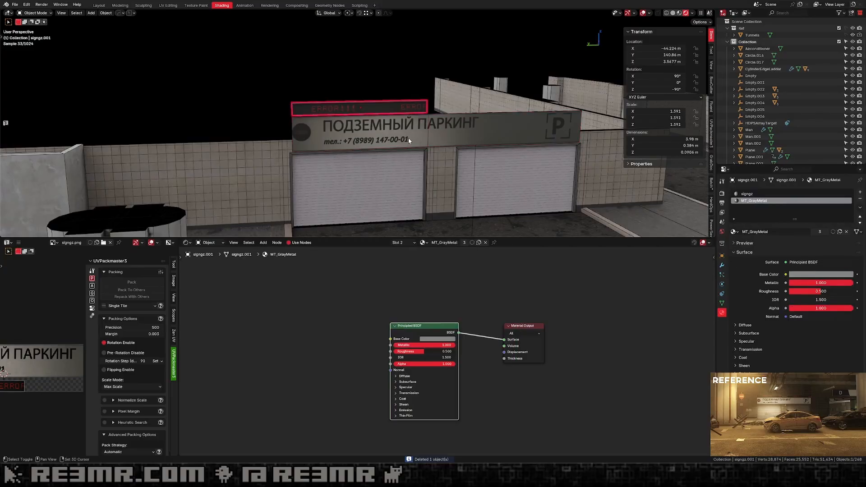
Mirror the ERROR display along X with the parking sign as the mirror object.
shift+click(408, 138)
key(alt+x)
click(398, 132)
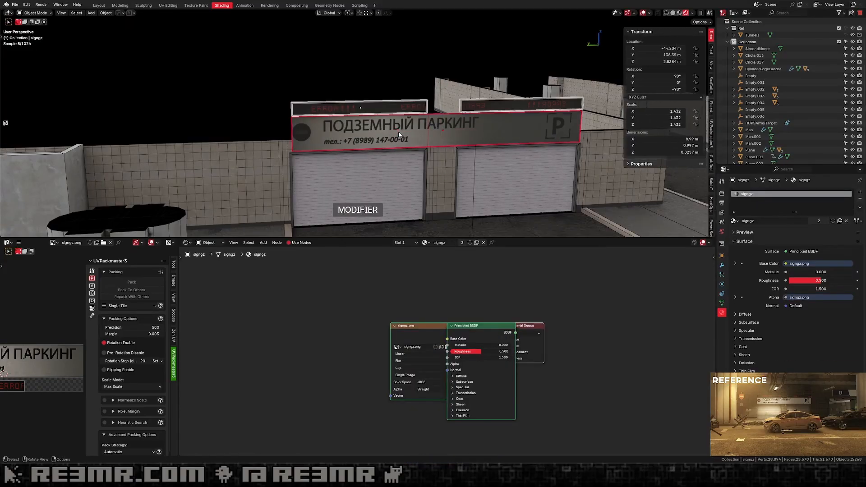
Select the mirrored ERROR displays and expand the Data settings of their mirror modifier.
click(500, 103)
click(722, 266)
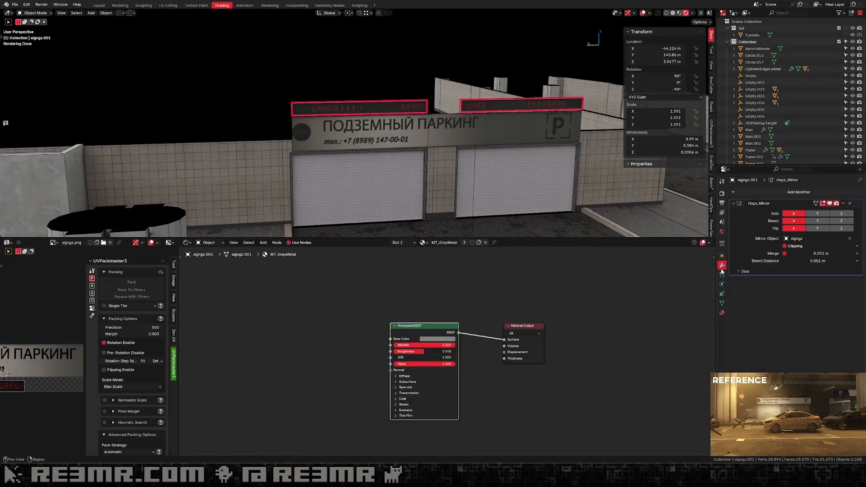
click(738, 272)
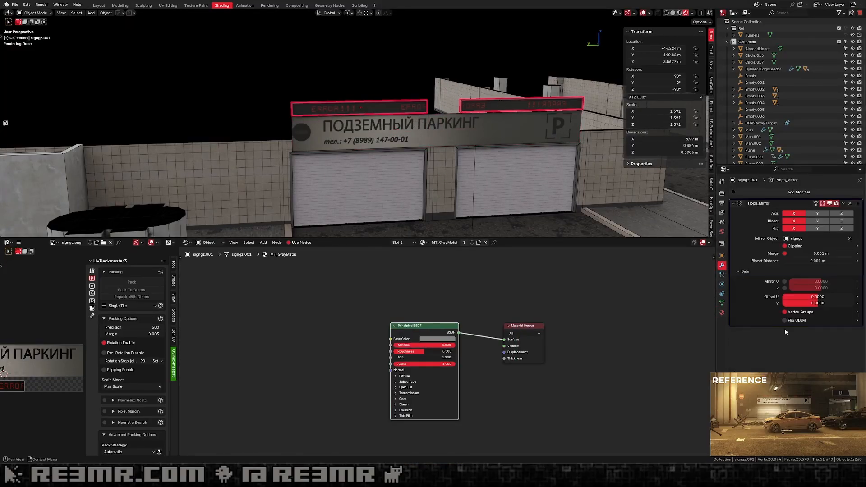
Try the mirror modifier's Mirror U and Mirror V options on the ERROR displays.
click(786, 282)
click(786, 282)
click(785, 288)
click(785, 289)
click(784, 282)
click(785, 281)
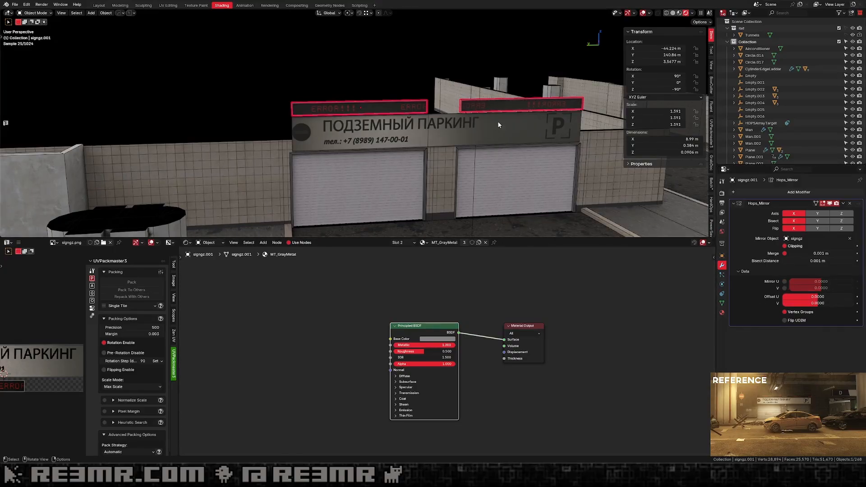
Enable Mirror U in the ERROR displays' mirror modifier and set it to about -0.5438 so the mirrored text reads correctly.
shift+middle_drag(497, 121, 485, 117)
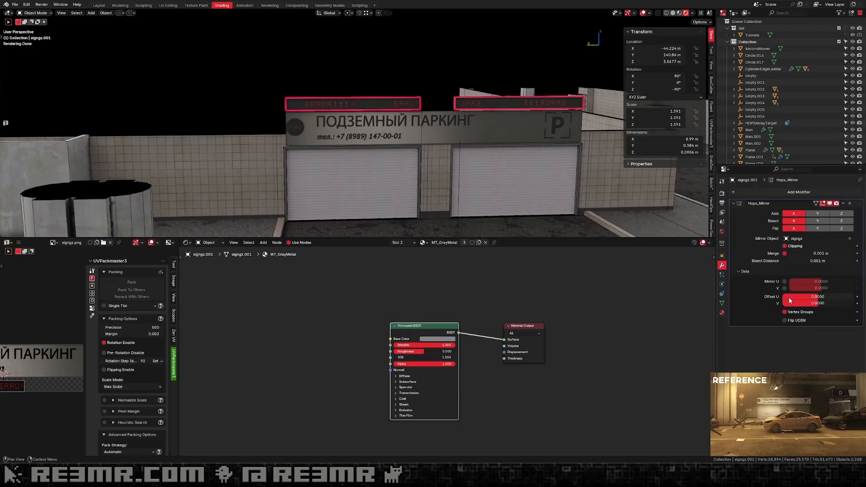
click(786, 281)
mouse_move(810, 281)
mouse_down()
mouse_move(787, 280)
mouse_move(807, 283)
mouse_up()
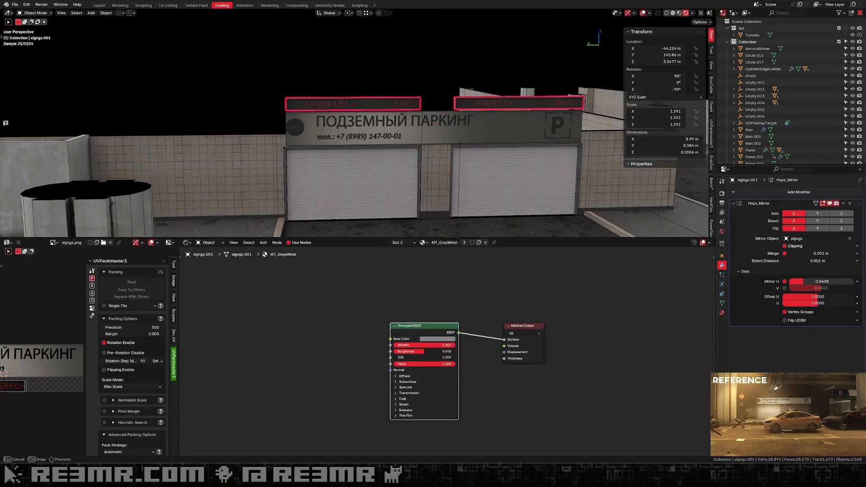
drag(807, 283, 808, 283)
Save Tunnels.blend and turn off the viewport overlays.
ctrl+middle_drag(561, 223, 499, 137)
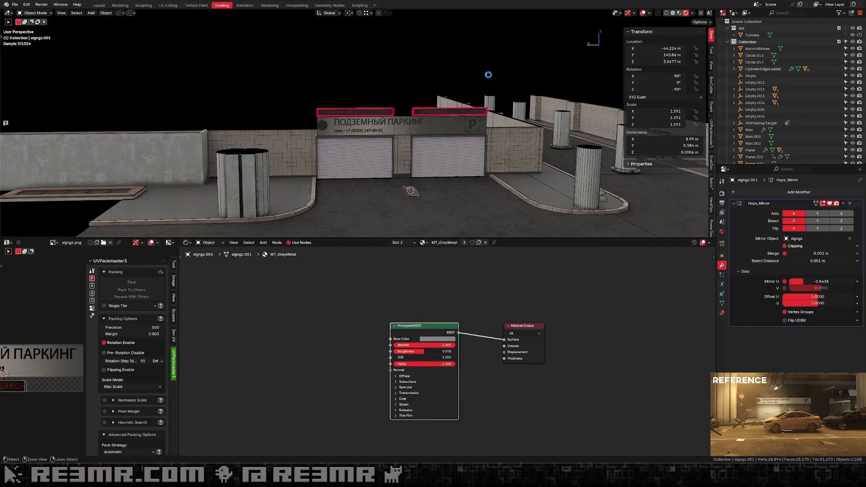
ctrl+middle_drag(489, 74, 509, 71)
key(ctrl+s)
click(643, 14)
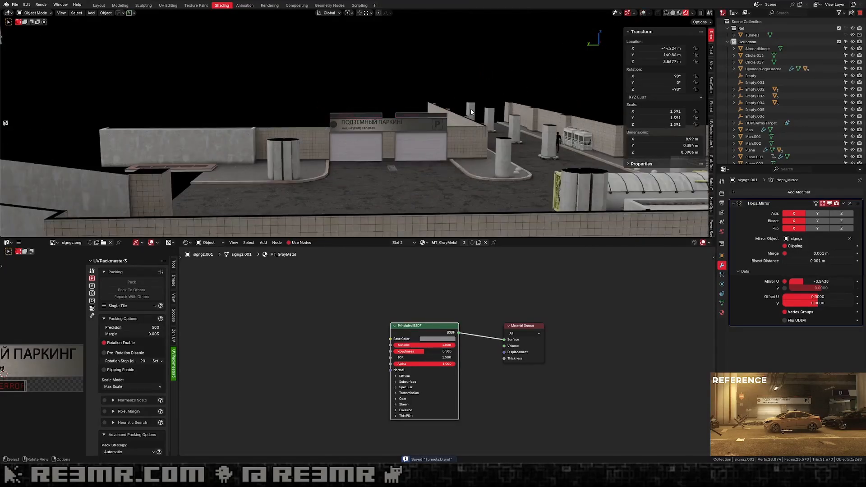
Move the human scale figure along Y and X to stand in front of the garage doors and drop it onto the ground.
scroll(507, 128, down, 5)
middle_drag(507, 128, 477, 140)
middle_drag(578, 71, 411, 153)
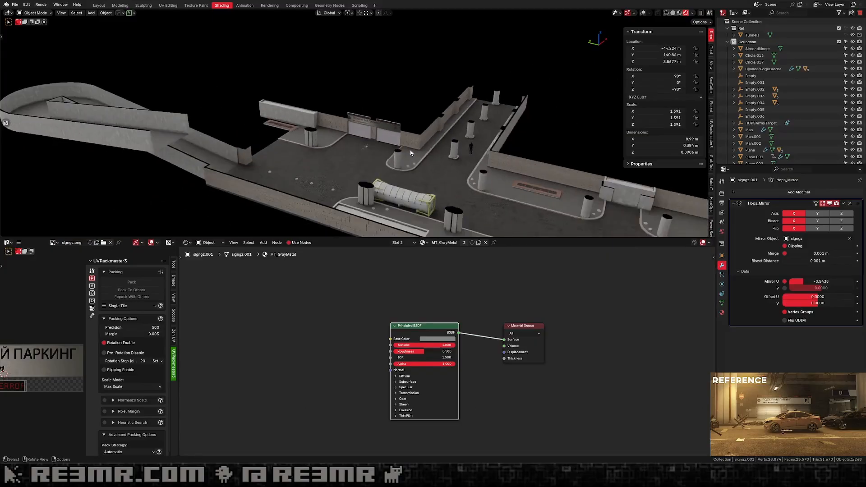
click(471, 147)
key(g)
middle_drag(472, 147, 397, 142)
click(409, 135)
key(g)
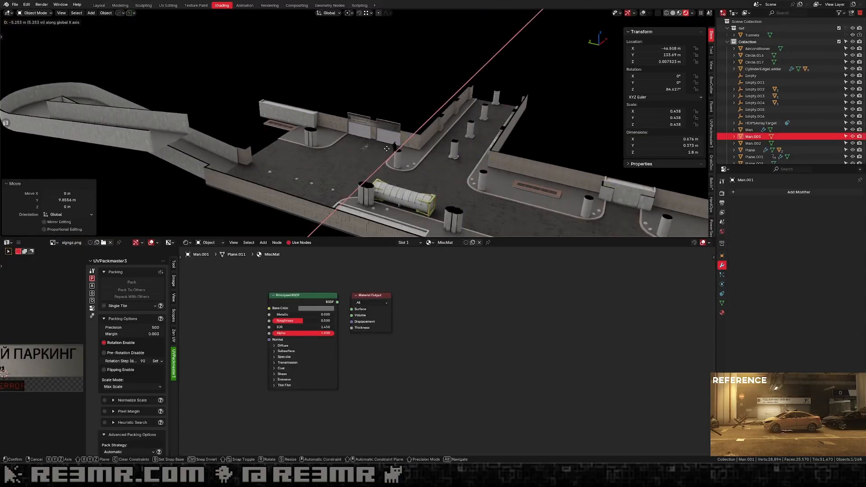
click(392, 147)
key(g)
click(387, 146)
Select the parking sign and move its signgz.png texture node away from the Principled BSDF to make room.
scroll(414, 146, down, 3)
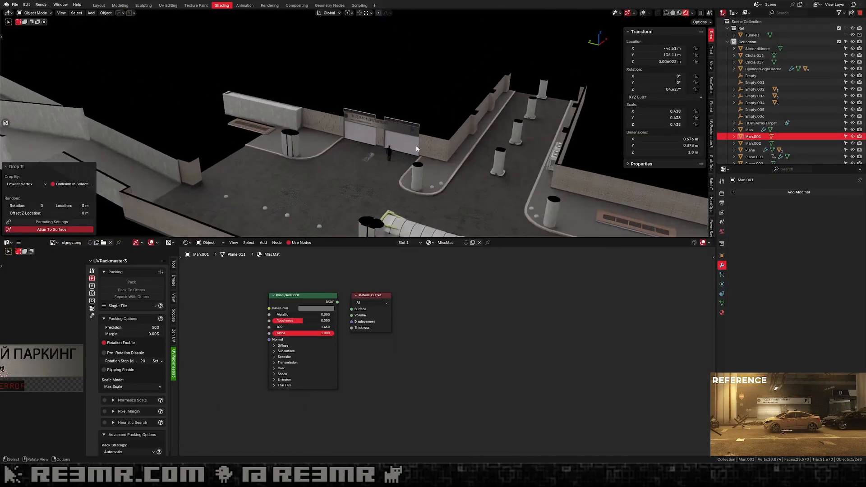
middle_drag(442, 145, 454, 152)
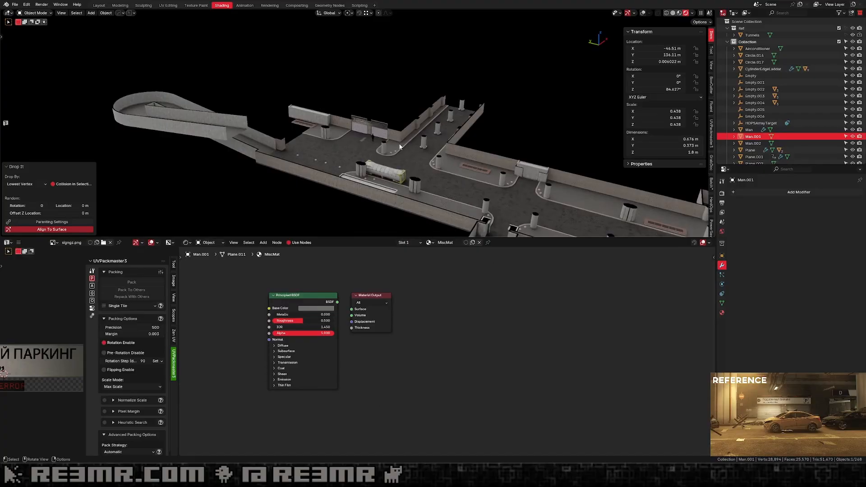
scroll(400, 147, up, 2)
click(388, 126)
scroll(423, 157, up, 3)
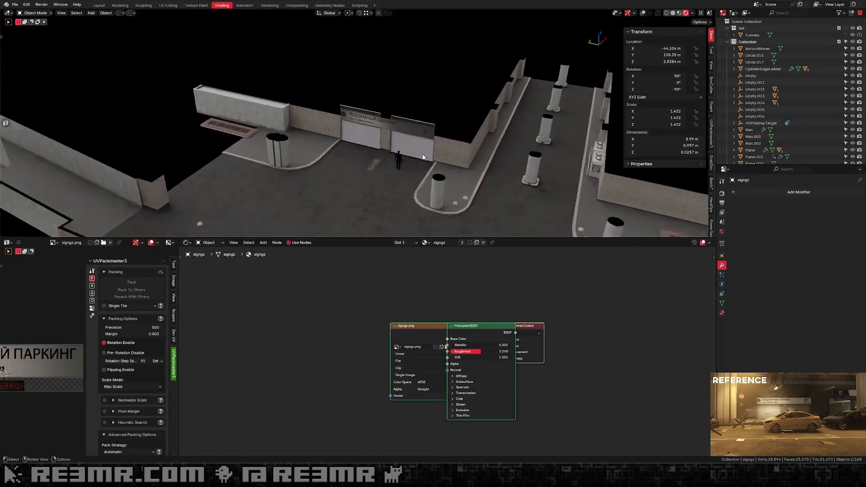
scroll(423, 157, up, 1)
drag(425, 326, 330, 313)
scroll(355, 324, up, 1)
key(shift+a)
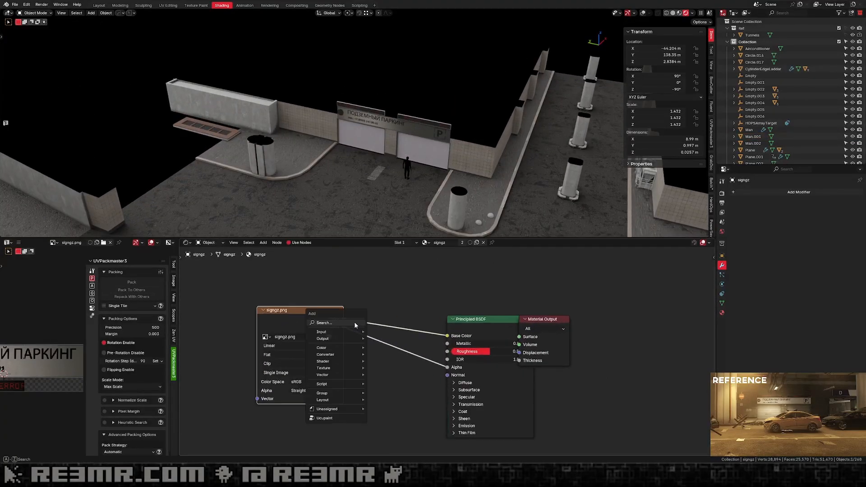
text(col)
click(395, 335)
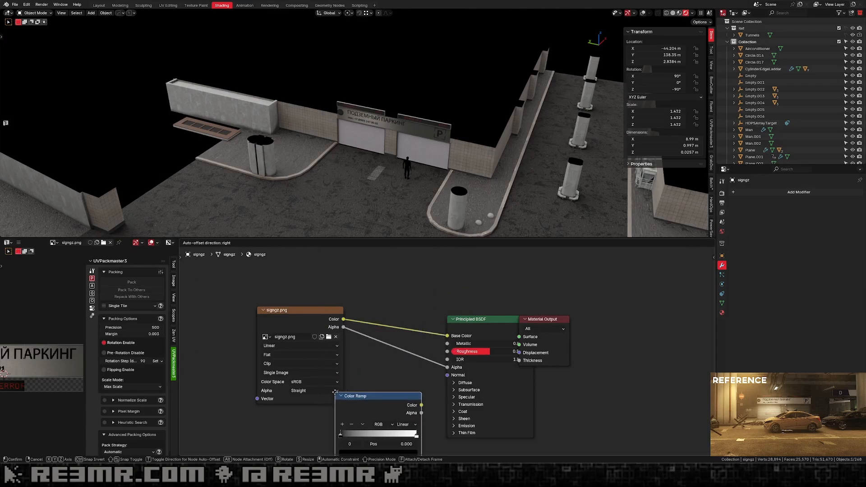
key(Escape)
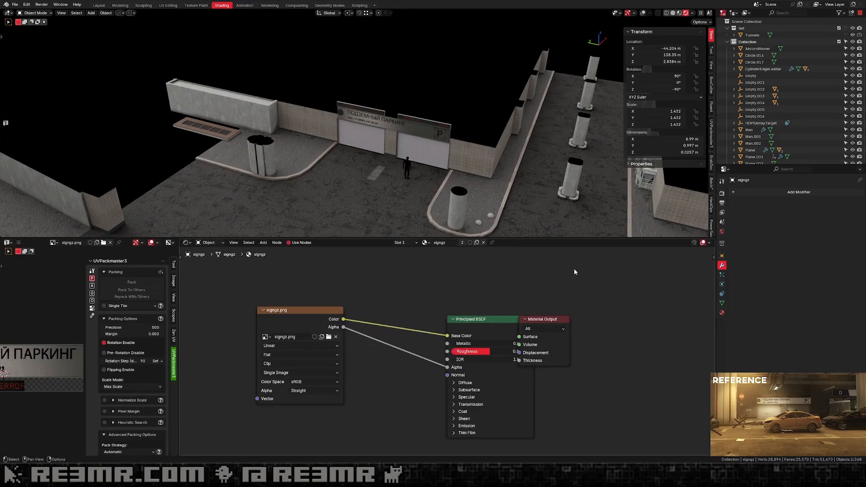
Insert a Hue/Saturation/Value node between the signgz.png colour and the Base Color, and set its Value to 2.000.
key(shift+a)
text(h)
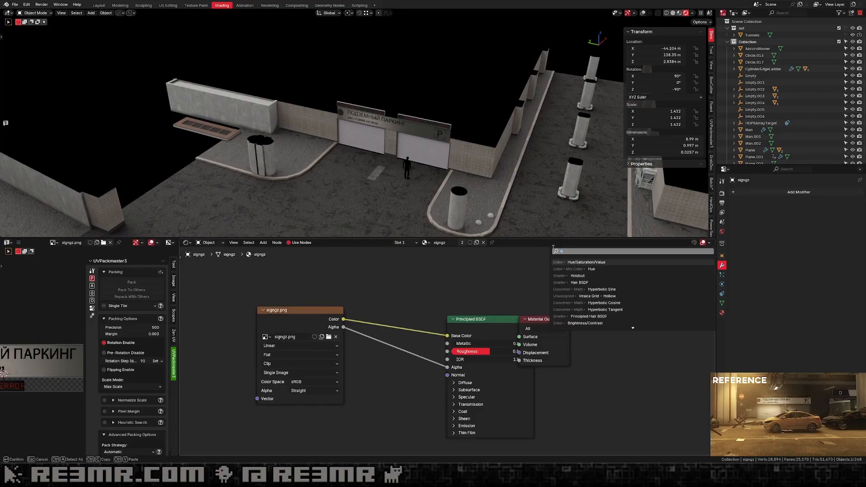
key(Return)
click(428, 316)
scroll(433, 319, up, 3)
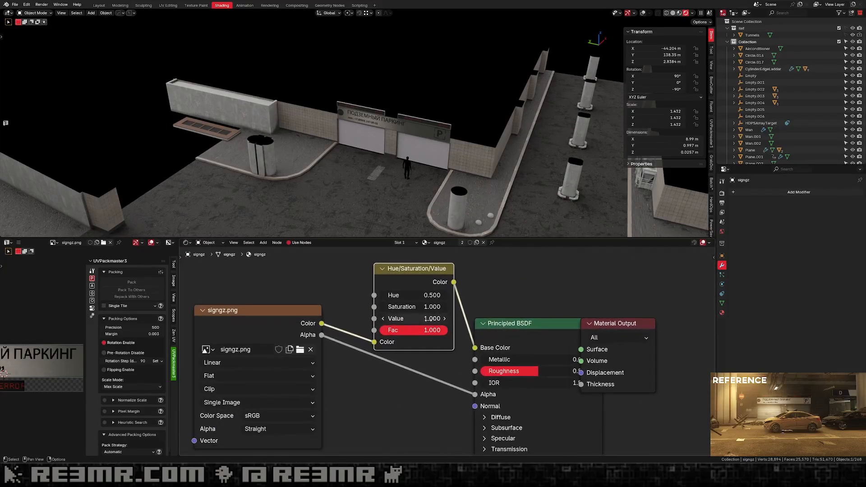
drag(432, 319, 473, 319)
Examine the parking sign and ERROR displays up close and within the whole tunnel scene.
scroll(429, 164, up, 6)
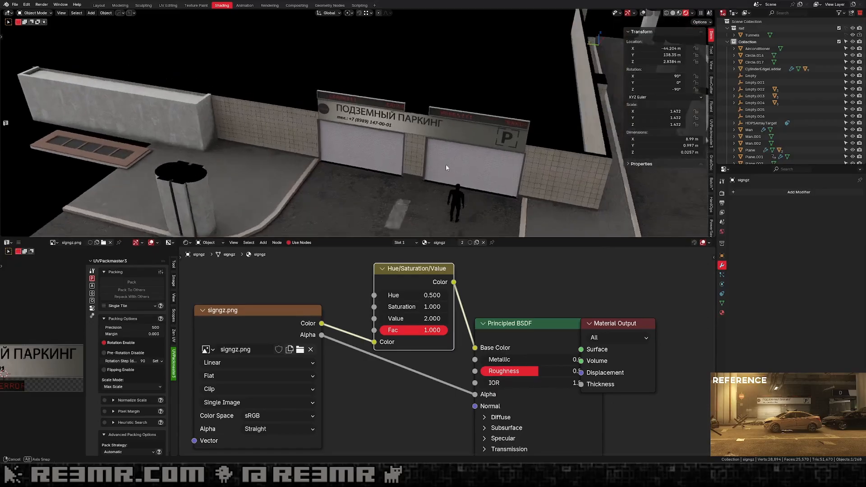
scroll(460, 163, up, 3)
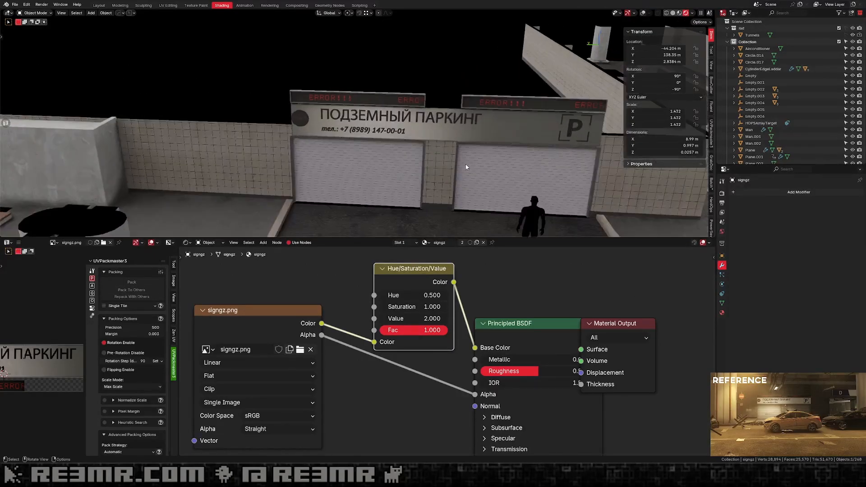
scroll(466, 167, down, 8)
middle_drag(455, 161, 453, 155)
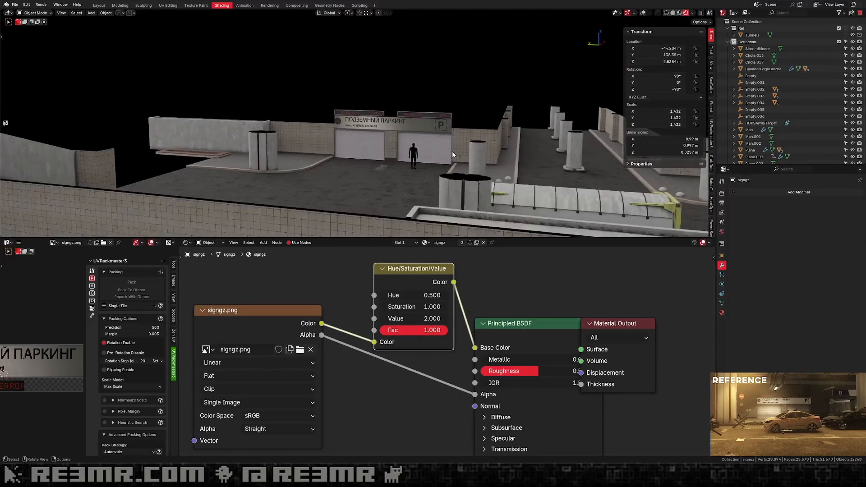
scroll(456, 156, up, 3)
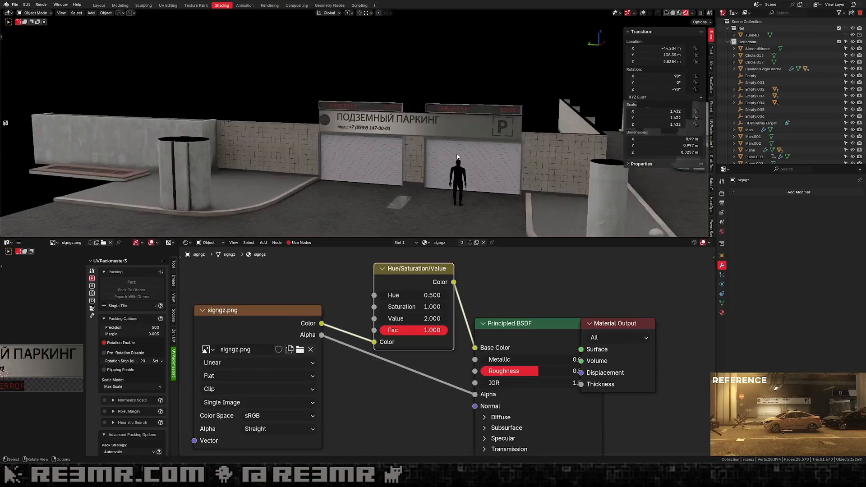
middle_drag(457, 156, 458, 178)
scroll(459, 177, down, 5)
middle_drag(399, 178, 378, 168)
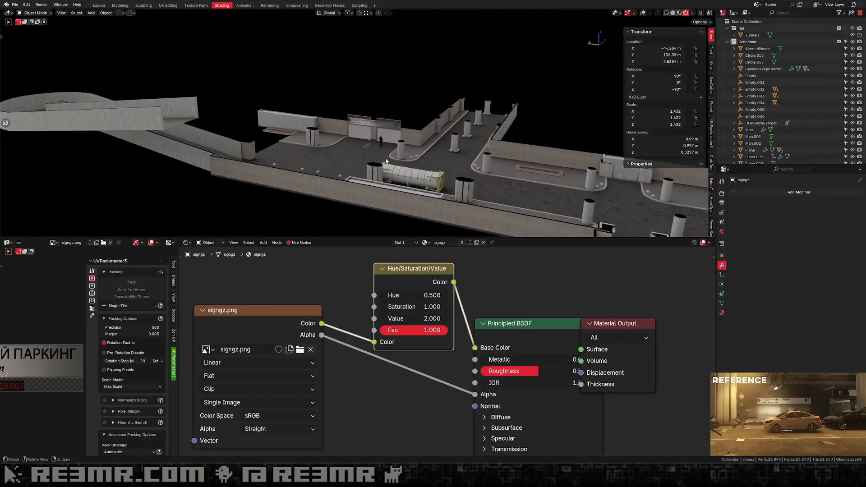
scroll(385, 160, down, 5)
scroll(396, 149, up, 6)
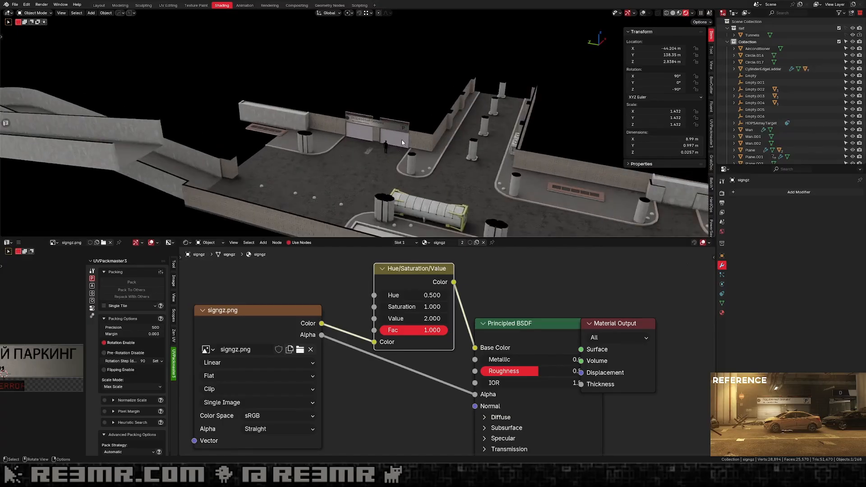
Insert a Hue/Saturation/Value node between the garage doors' metal texture colour and the Principled BSDF Base Color.
click(402, 142)
scroll(442, 322, down, 4)
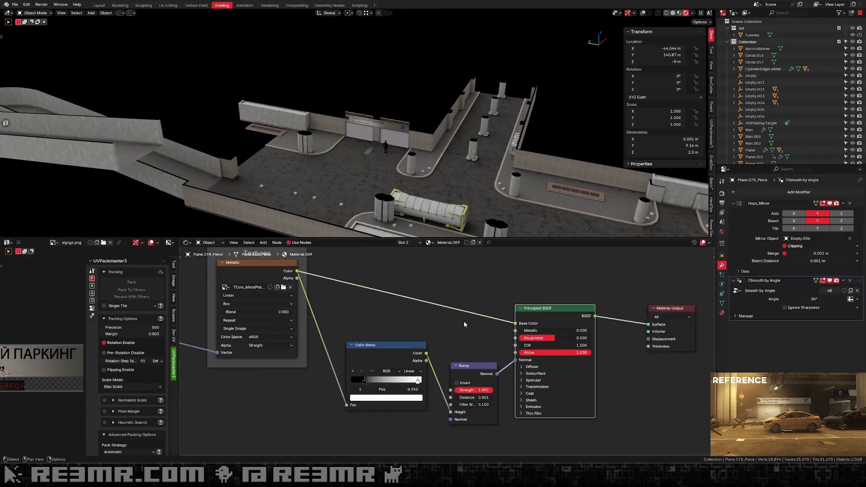
middle_drag(463, 324, 358, 316)
key(shift+a)
text(h)
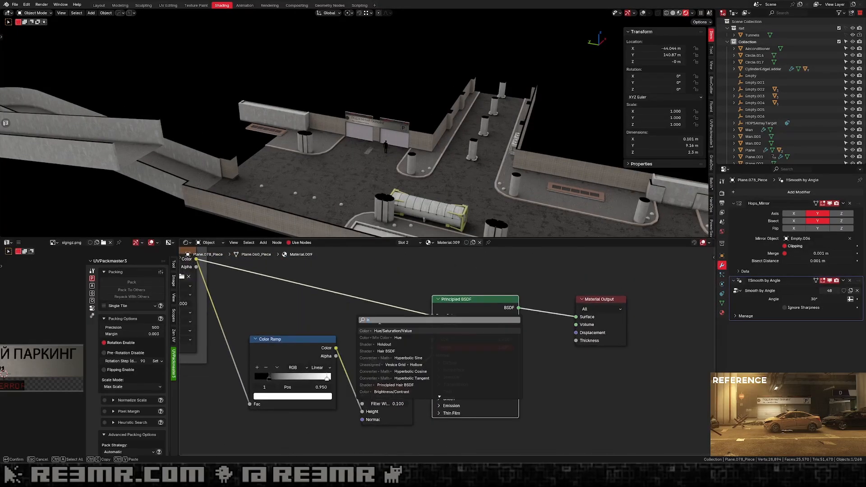
key(Return)
click(391, 306)
Set the Value of the garage door material's Hue/Saturation/Value node to 0.800.
click(393, 314)
text(1.0)
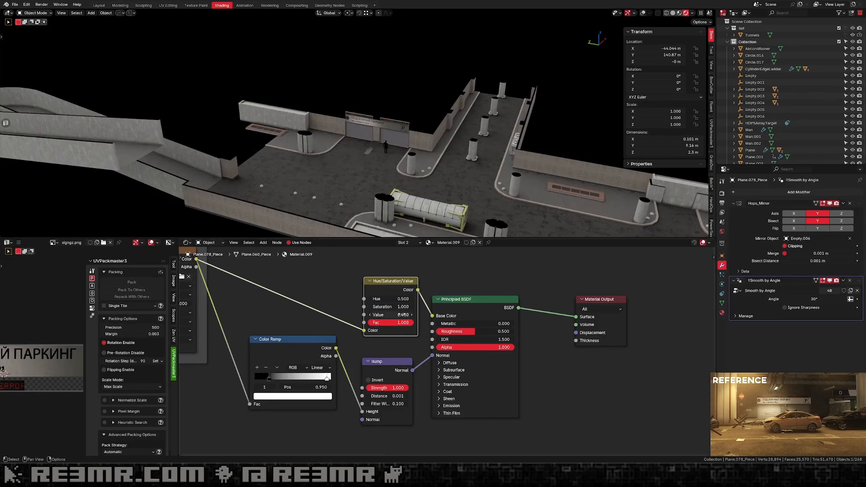
key(Return)
click(396, 314)
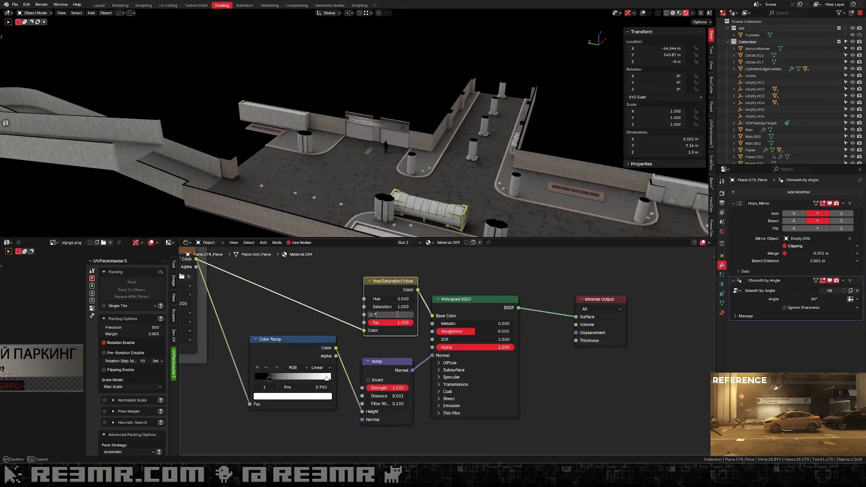
text(0.8)
key(Return)
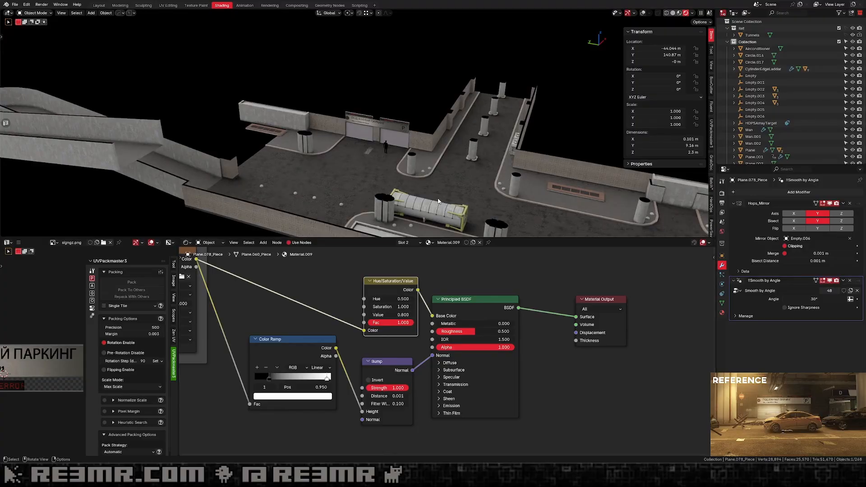
Move the Hue/Saturation/Value node aside and insert a Color Ramp between it and the Base Color.
scroll(438, 198, up, 6)
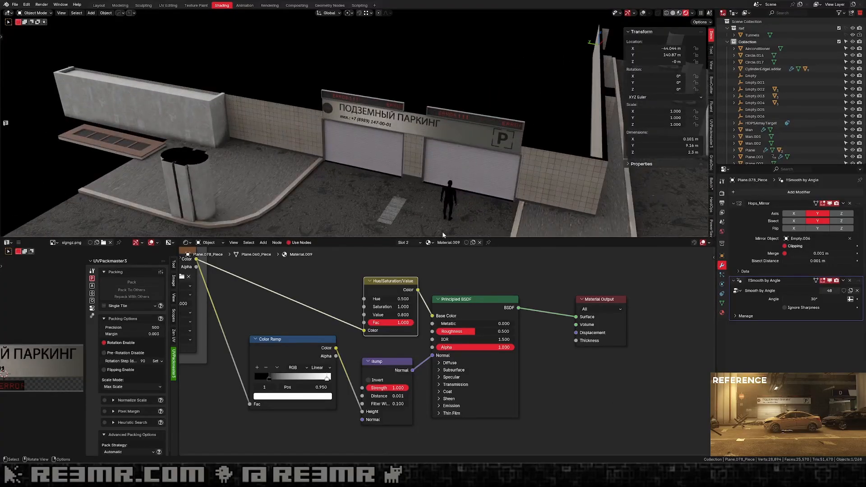
scroll(443, 252, down, 1)
drag(409, 301, 335, 278)
key(shift+a)
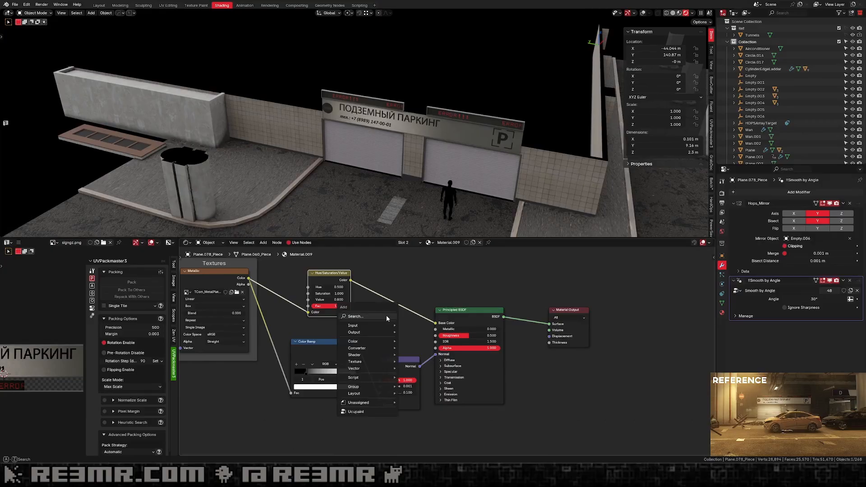
text(col)
click(421, 329)
click(384, 273)
Raise the new Color Ramp's black stop to about 0.2 and bring its white stop down to about 0.41.
scroll(423, 313, up, 2)
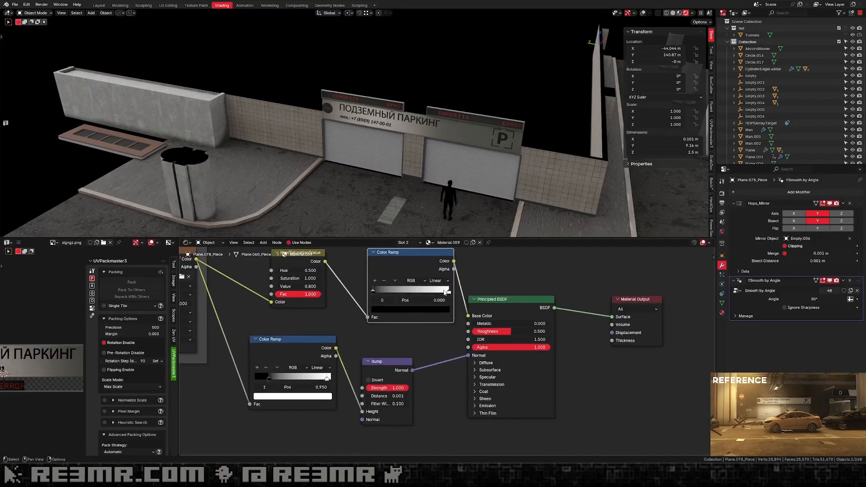
mouse_move(370, 292)
mouse_down()
mouse_move(401, 292)
mouse_move(385, 292)
mouse_up()
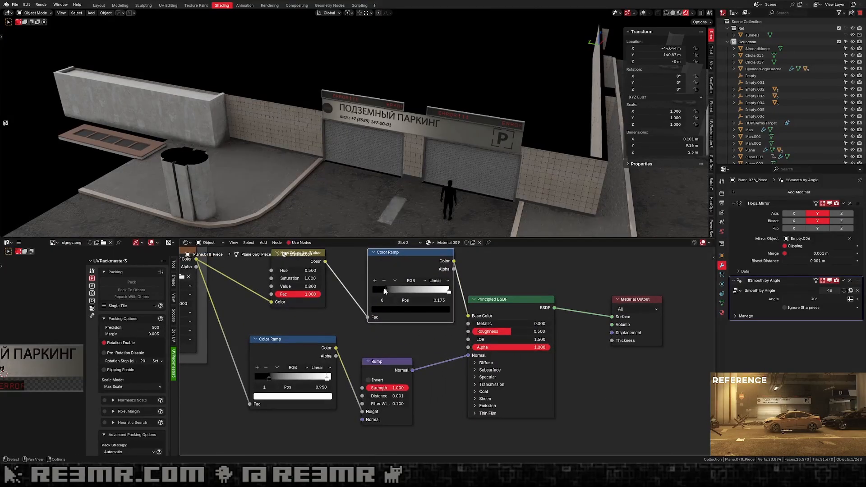
drag(449, 292, 404, 291)
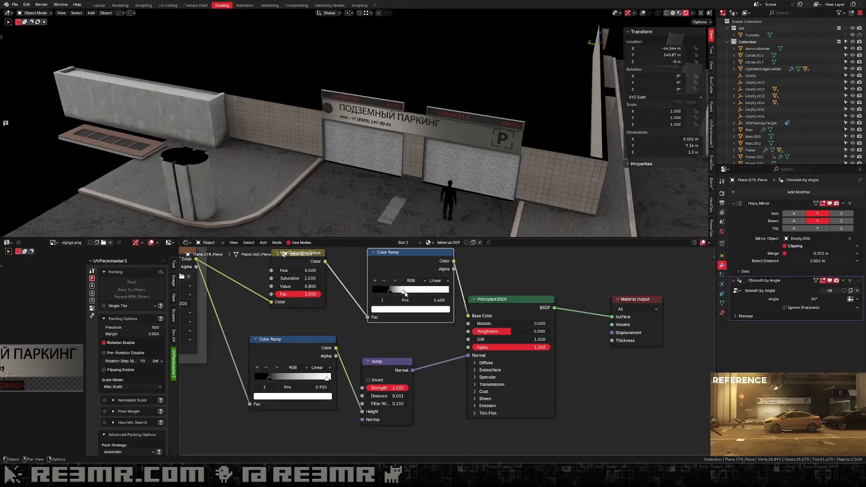
Check the garage doors up close and within the whole tunnel scene, and save the file.
scroll(436, 195, down, 3)
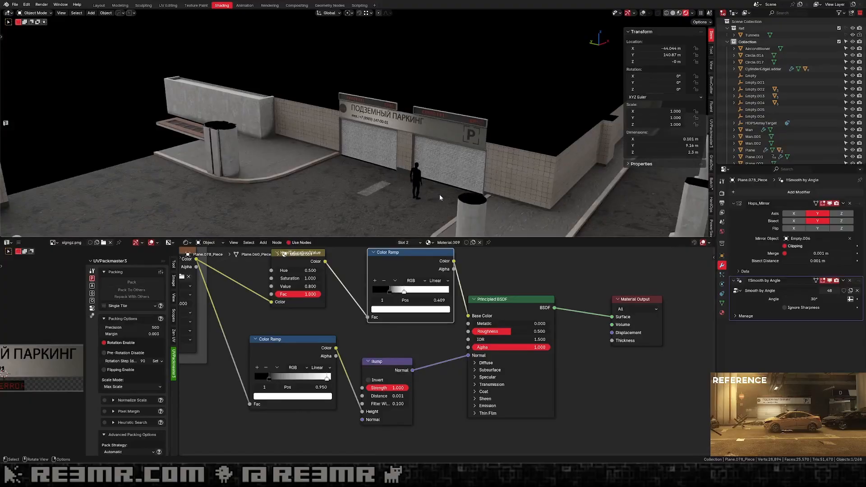
scroll(439, 193, down, 3)
middle_drag(437, 191, 385, 126)
scroll(410, 170, up, 10)
scroll(388, 141, down, 8)
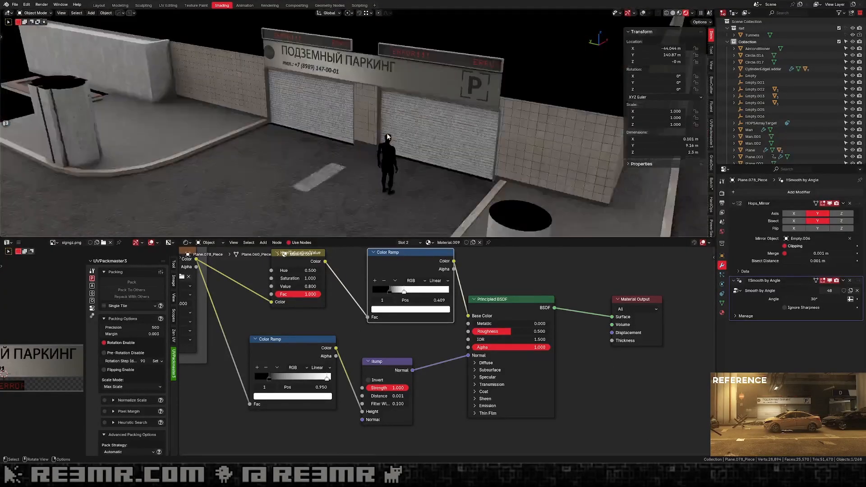
scroll(388, 140, down, 4)
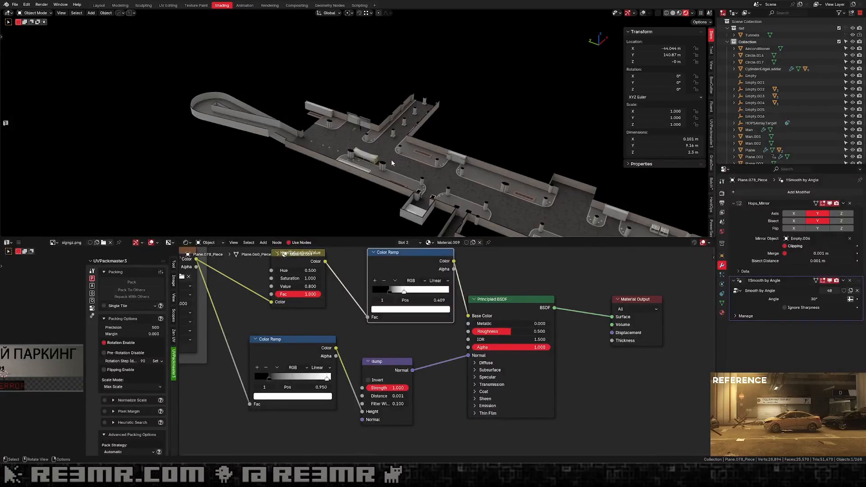
scroll(391, 160, up, 4)
key(ctrl+s)
scroll(392, 160, up, 4)
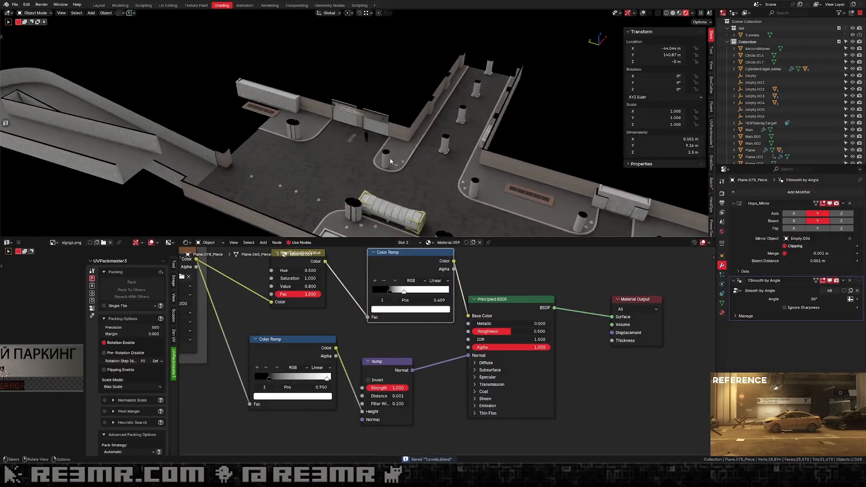
scroll(391, 161, up, 3)
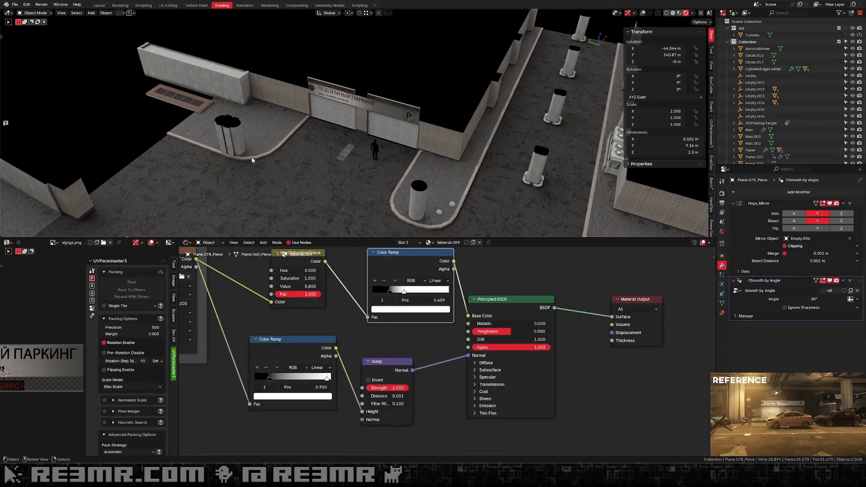
middle_drag(319, 165, 321, 144)
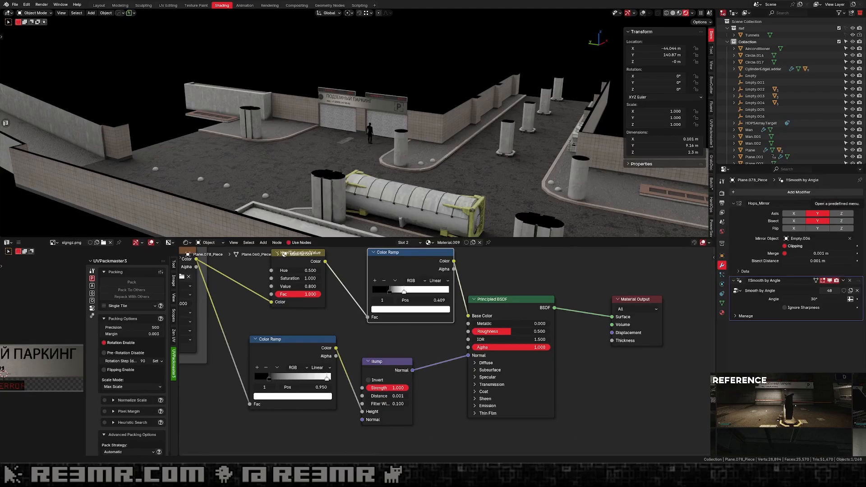
Switch the viewport to Solid shading and select the flat plane in front of the garage doors, viewed from the top.
middle_drag(435, 90, 481, 125)
click(672, 13)
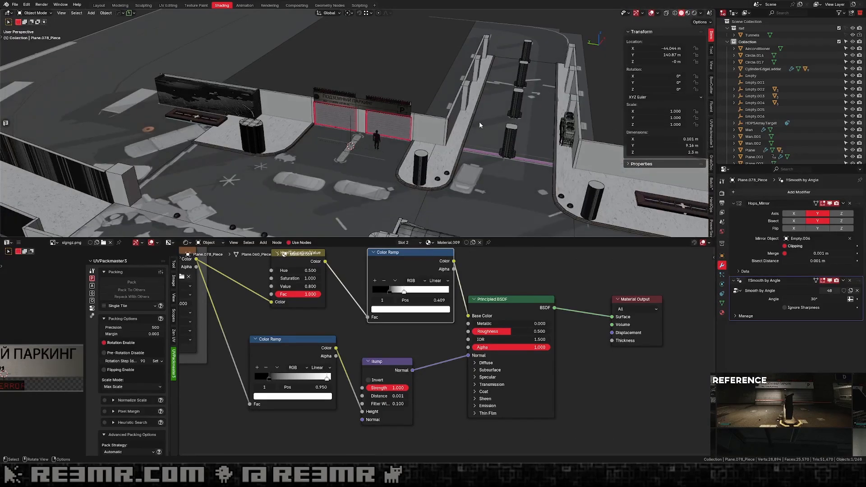
key(KP_7)
key(KP_Decimal)
click(308, 125)
shift+middle_drag(316, 128, 353, 135)
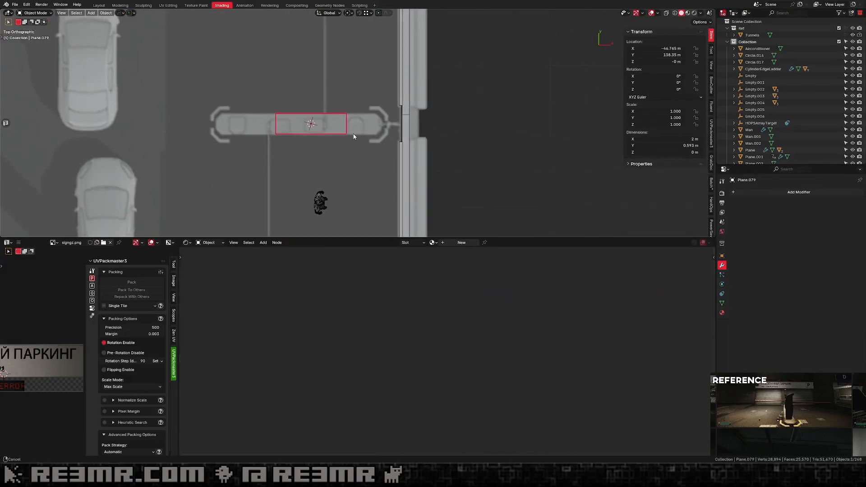
Extend the plane along X by about 0.78 m toward the doors and 1.69 m away from them to match the reference strip.
key(Tab)
key(2)
click(347, 124)
key(g)
key(x)
click(367, 120)
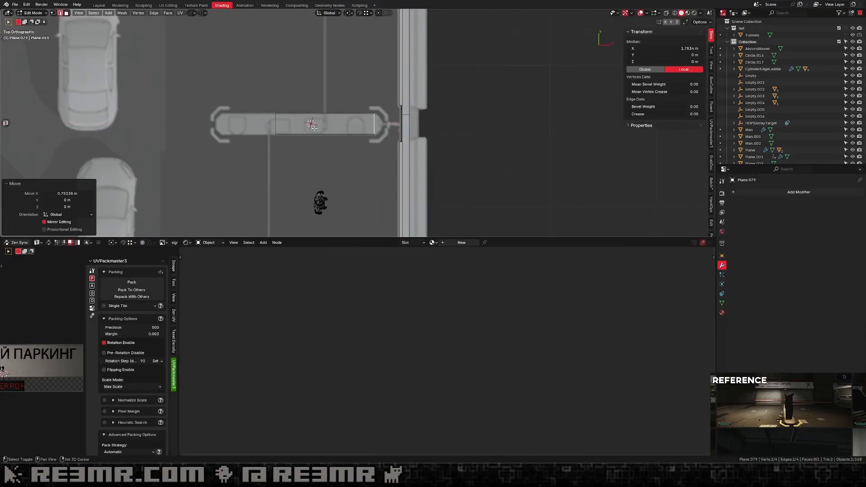
click(279, 122)
shift+middle_drag(293, 122, 320, 124)
key(g)
key(x)
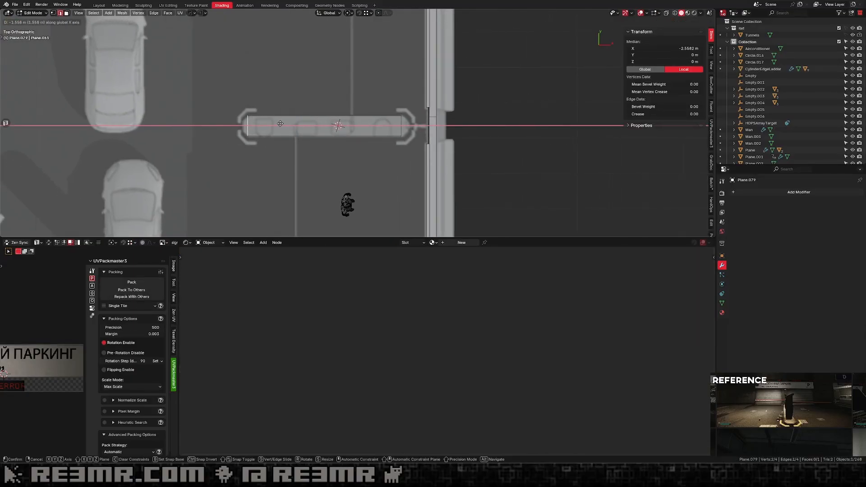
click(283, 128)
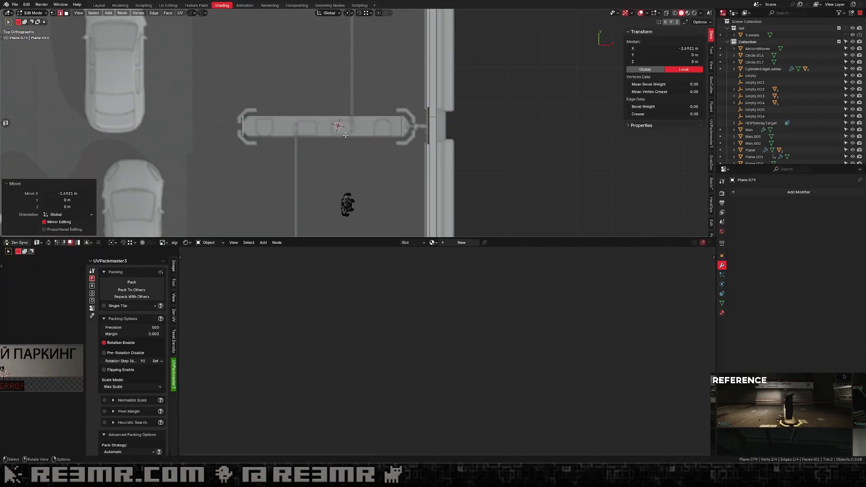
Fine-tune the plane's outline by shifting one long edge along Y and the door-side edge along X.
click(376, 132)
key(g)
key(y)
click(377, 135)
click(408, 127)
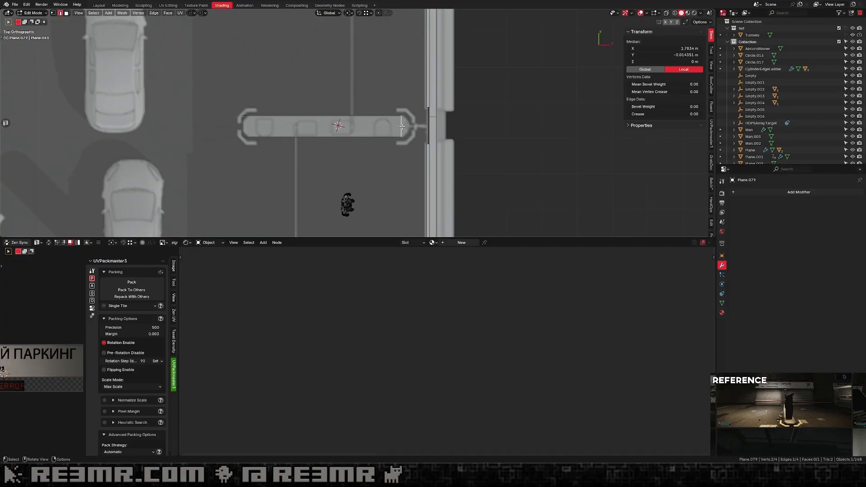
key(g)
key(x)
click(416, 127)
Apply the plane's scale and centre its origin on its geometry.
key(Tab)
key(ctrl+a)
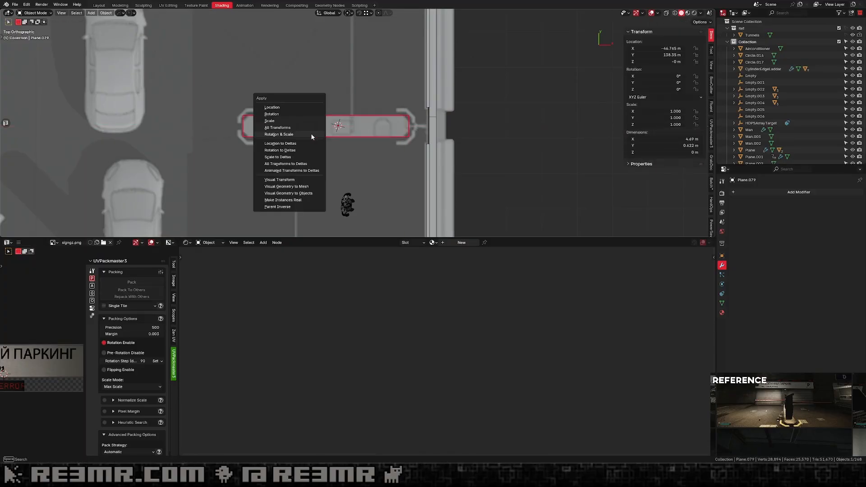
click(271, 121)
Bevel all four corner vertices of the plane by about 0.165 m with one segment.
key(Tab)
click(243, 115)
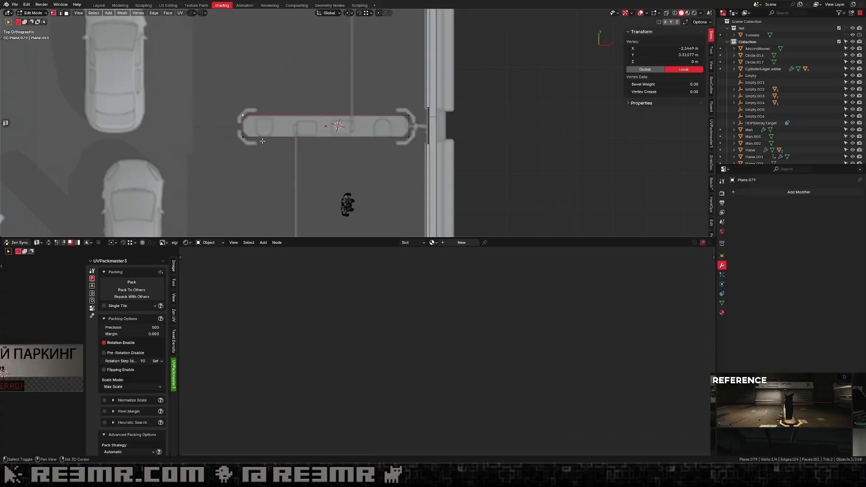
shift+click(247, 132)
key(a)
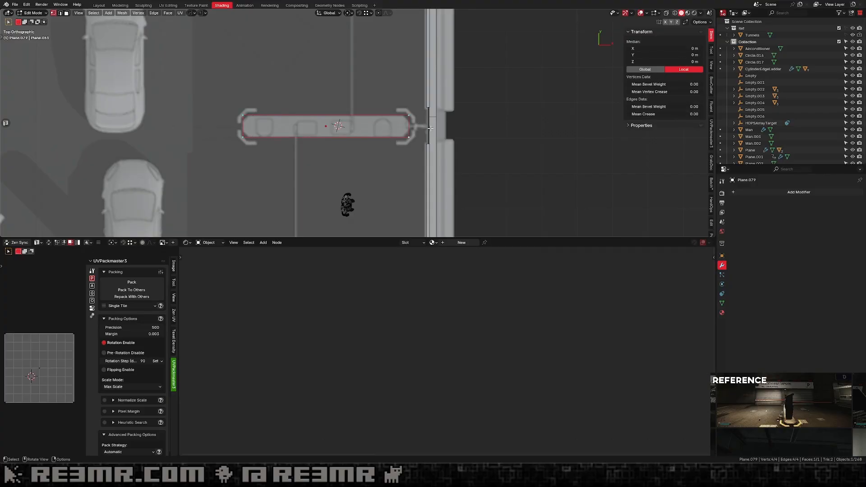
key(ctrl+b)
click(441, 132)
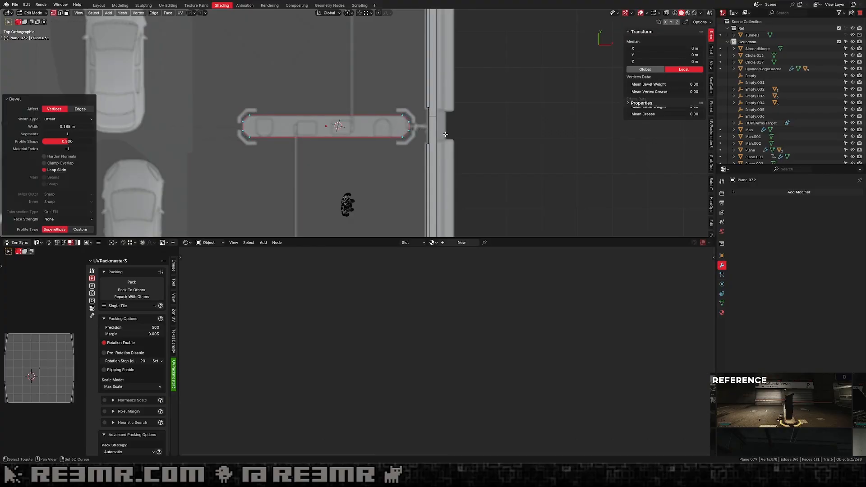
Extrude the bevelled plane upward by about 0.078 m into a thin slab.
middle_drag(442, 133, 390, 94)
key(e)
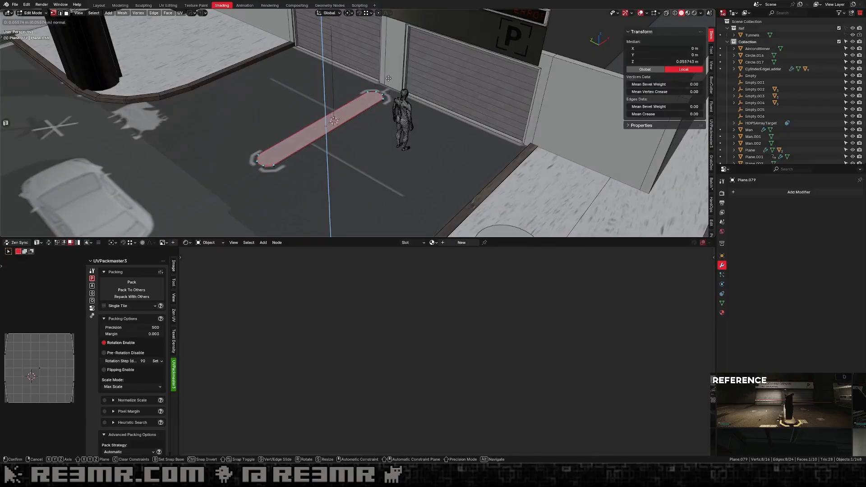
click(387, 75)
key(Tab)
key(g)
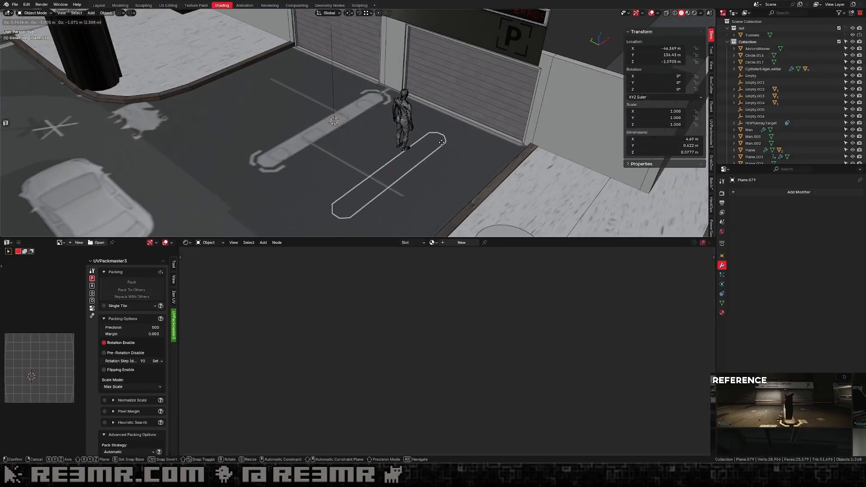
right_click(402, 130)
Place the 3D cursor on top of the slab near its end farthest from the garage doors.
shift+middle_drag(314, 140, 285, 146)
scroll(343, 135, up, 3)
shift+right_click(285, 146)
key(shift+a)
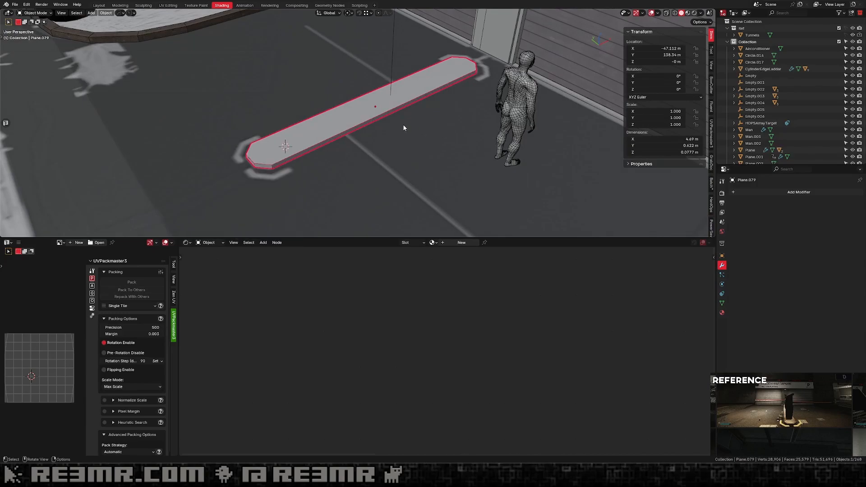
Compare the slab with the reference outlines beneath it from the top by temporarily hiding it.
key(KP_7)
scroll(361, 135, up, 1)
shift+middle_drag(360, 135, 432, 161)
scroll(432, 161, up, 2)
scroll(397, 119, down, 3)
key(h)
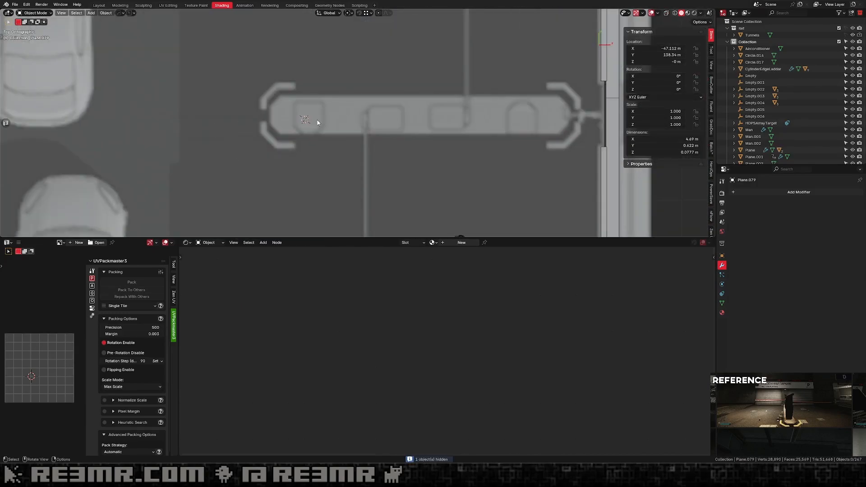
key(alt+h)
Add a plane at the 3D cursor scaled to 0.1 and drop it onto the slab's surface.
key(shift+a)
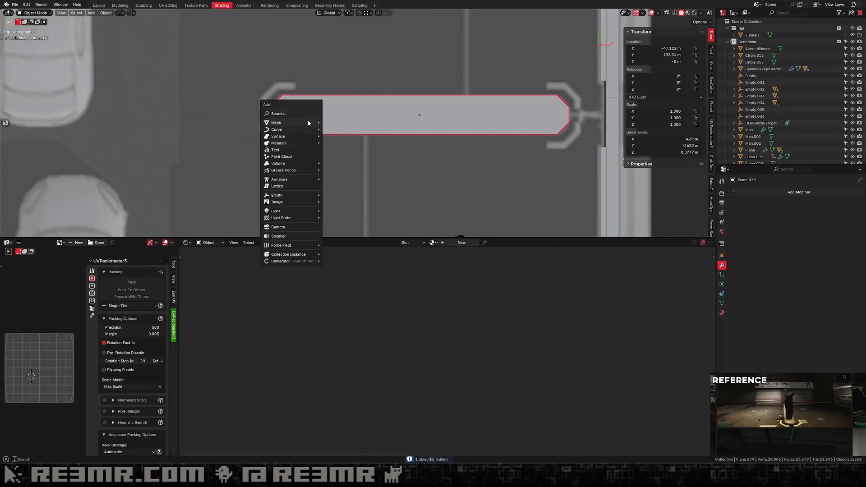
mouse_move(308, 119)
click(348, 126)
text(s.1)
key(Return)
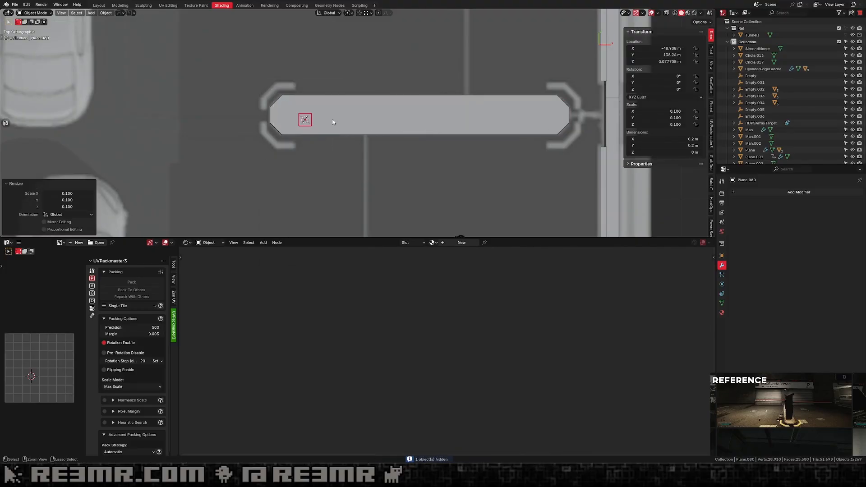
middle_drag(333, 121, 369, 66)
key(v)
key(KP_7)
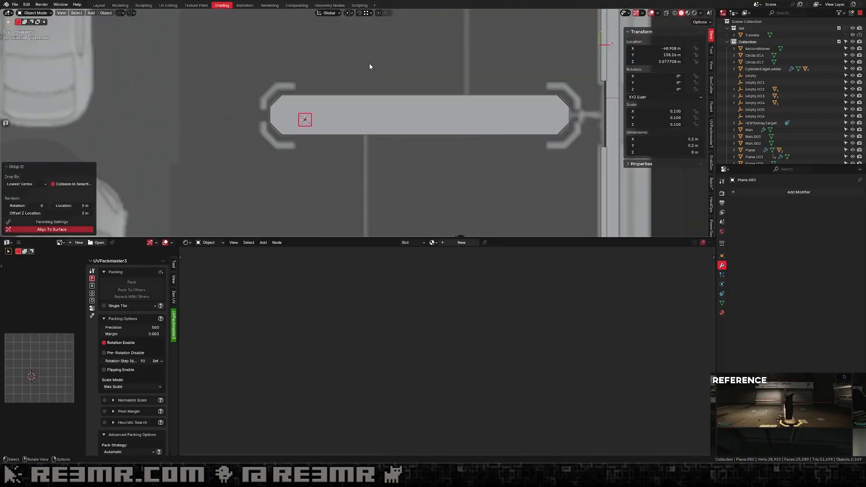
Hide the slab and move the small plane onto the upper corner of the first reference outline.
click(368, 97)
key(h)
click(307, 120)
scroll(303, 118, up, 2)
key(g)
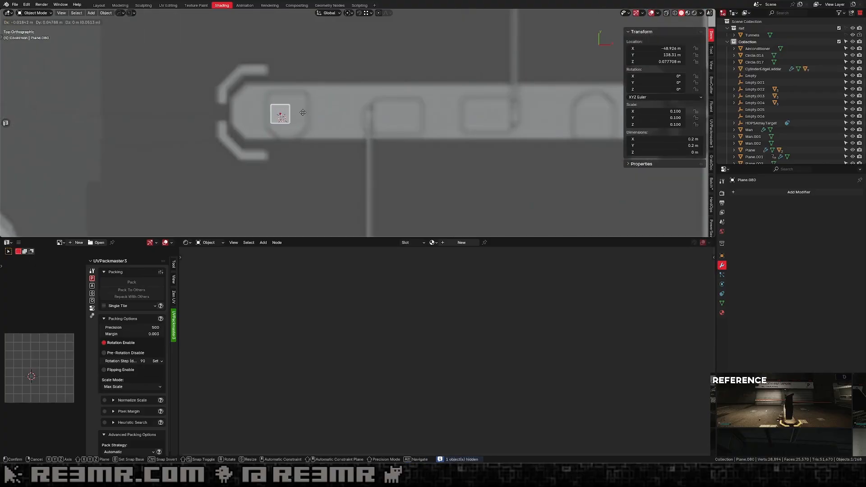
click(285, 98)
Stretch the plane along X by moving its edge until it matches the width of the first reference outline.
key(Tab)
click(288, 102)
key(g)
key(x)
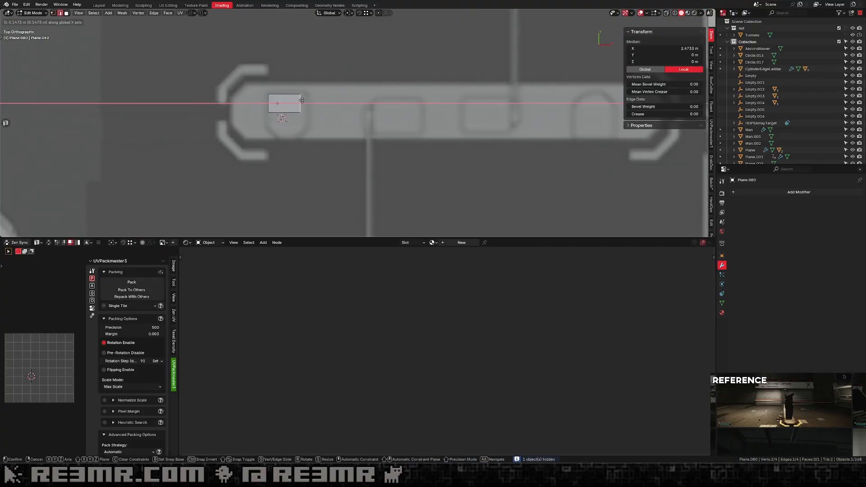
click(321, 103)
key(g)
key(y)
right_click(287, 131)
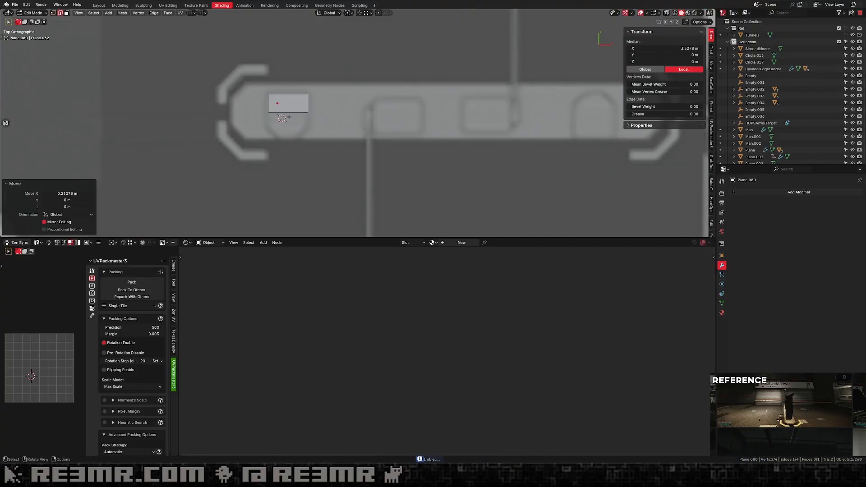
Extend the plane's lower edge along Y to the end of the outline and bevel its two lower corners.
click(288, 115)
key(g)
key(y)
click(291, 160)
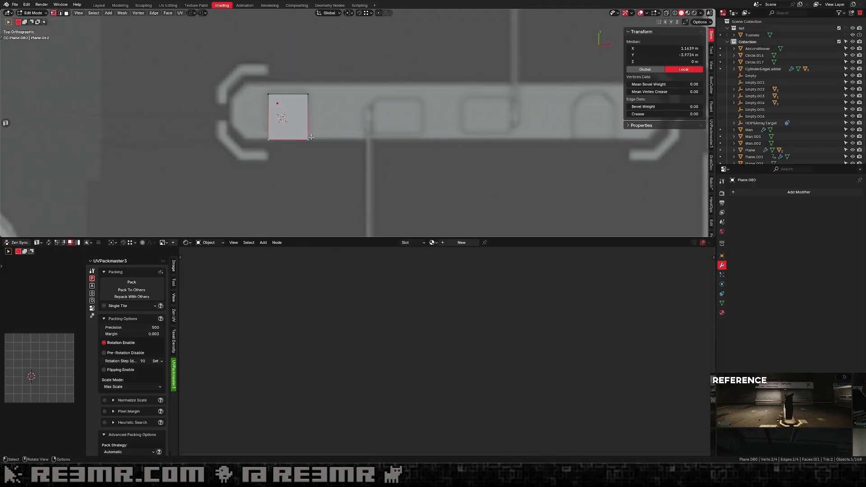
key(ctrl+shift+b)
click(357, 123)
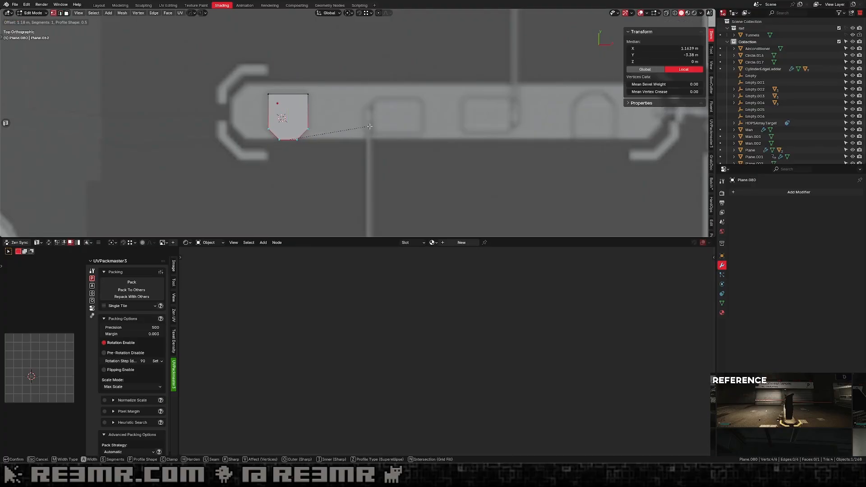
key(Tab)
Extrude the whole bevelled shape upward about 1.25 m to form a post on the island.
scroll(339, 142, down, 5)
middle_drag(339, 142, 375, 90)
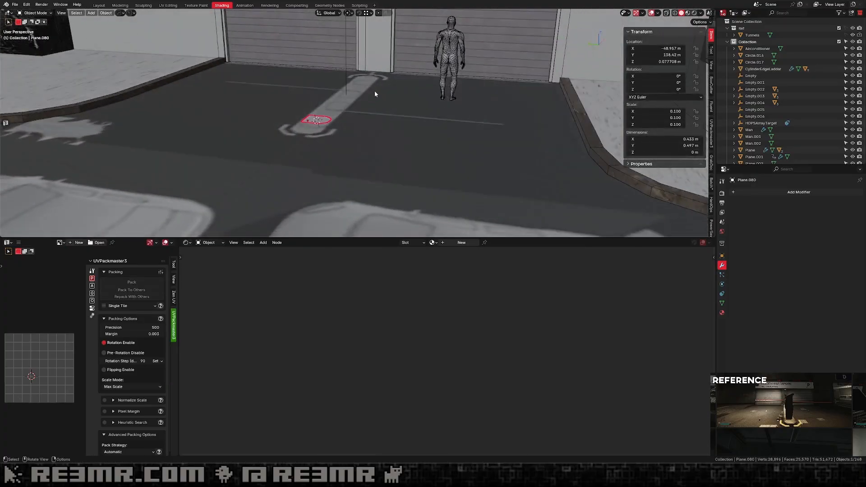
key(Tab)
key(a)
key(e)
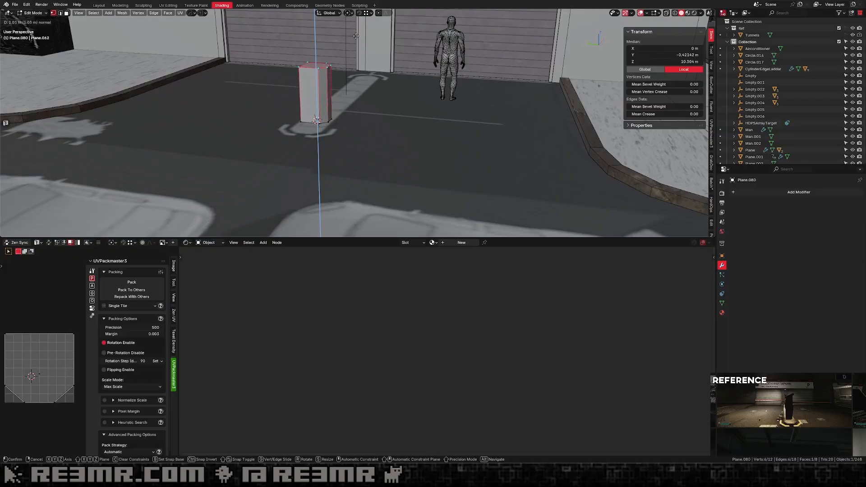
click(356, 34)
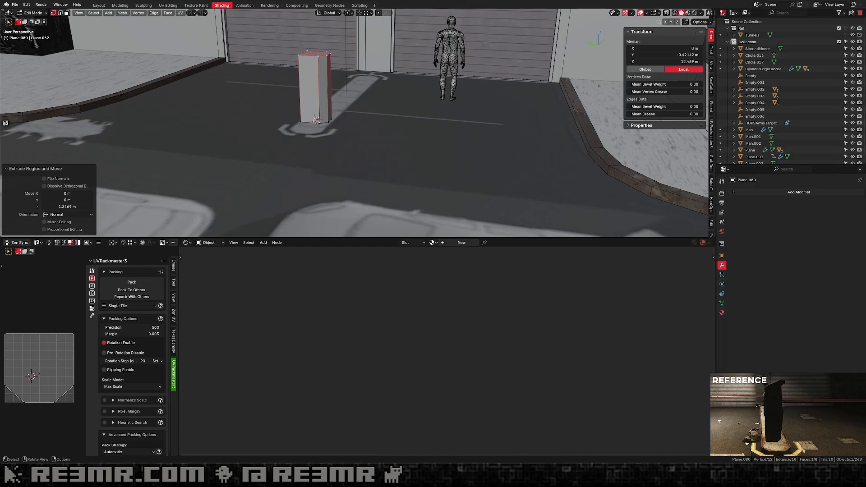
shift+middle_drag(415, 80, 428, 103)
key(Tab)
Move the human reference figure from the garage door to beside the post as a height comparison.
click(455, 77)
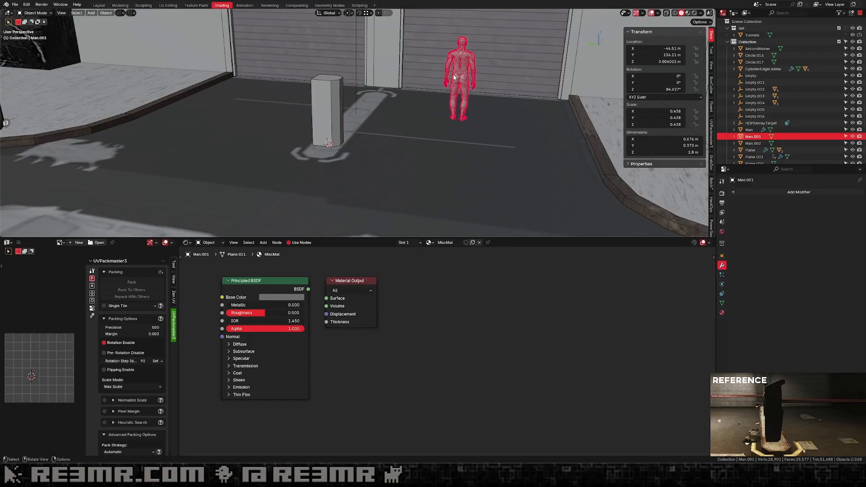
middle_drag(454, 77, 356, 134)
key(g)
click(356, 134)
key(g)
middle_drag(355, 134, 356, 134)
key(y)
click(226, 103)
Select the post's top edge opposite the bevelled side and examine the post from the front and side views.
click(316, 98)
middle_drag(317, 98, 338, 109)
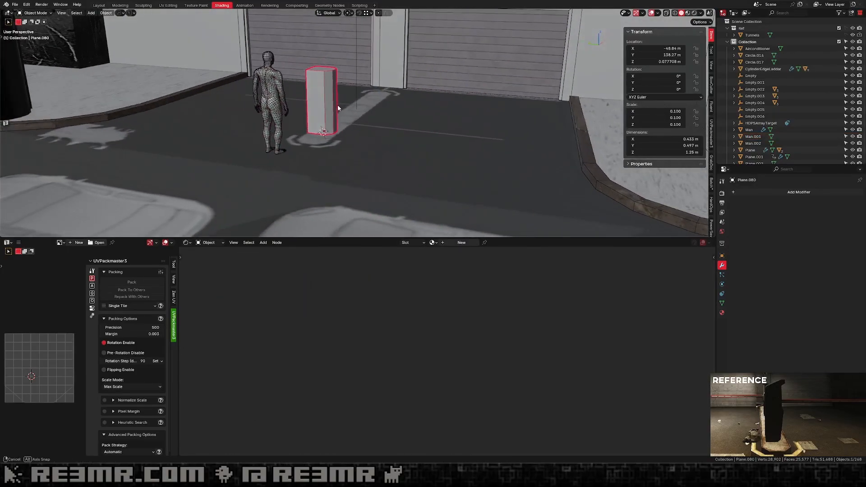
scroll(334, 103, up, 2)
key(Tab)
key(2)
shift+middle_drag(291, 54, 311, 111)
click(285, 71)
key(KP_1)
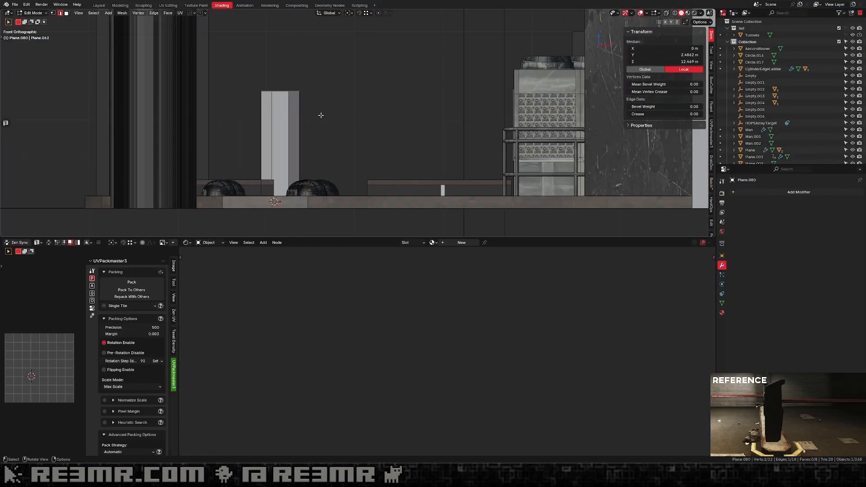
key(KP_3)
key(KP_1)
shift+middle_drag(298, 87, 305, 94)
Isolate the post in local view, examine its profile from the front and left, and return to the full scene.
key(Tab)
middle_drag(305, 95, 315, 110)
key(KP_3)
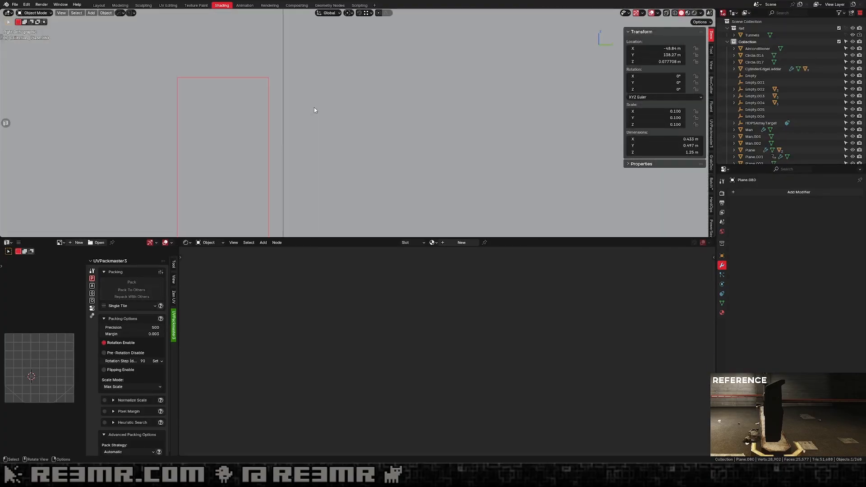
key(KP_Divide)
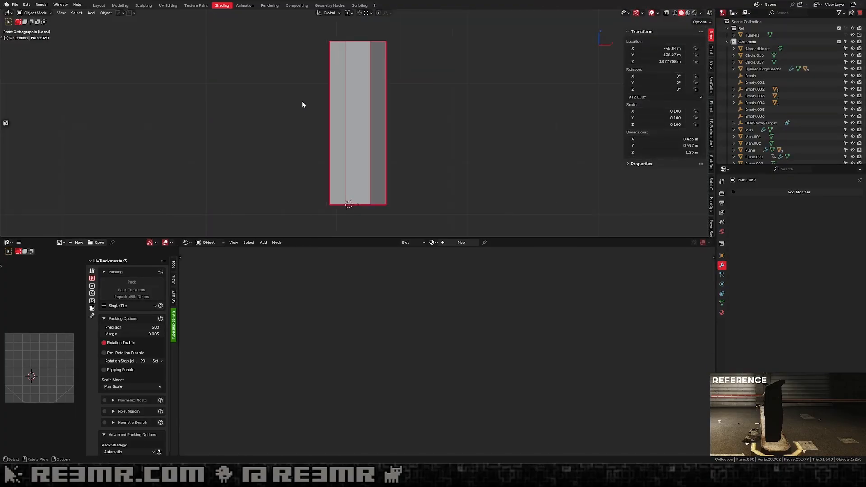
key(ctrl+KP_3)
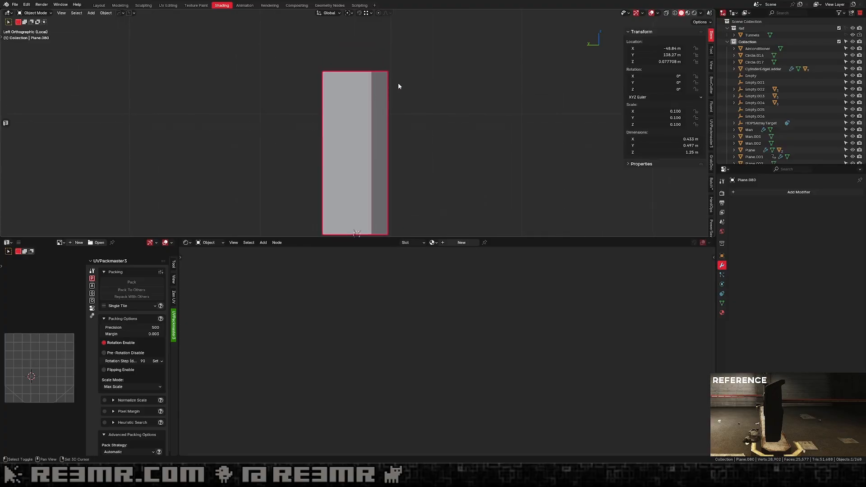
middle_drag(400, 85, 405, 111)
key(ctrl+KP_3)
key(Tab)
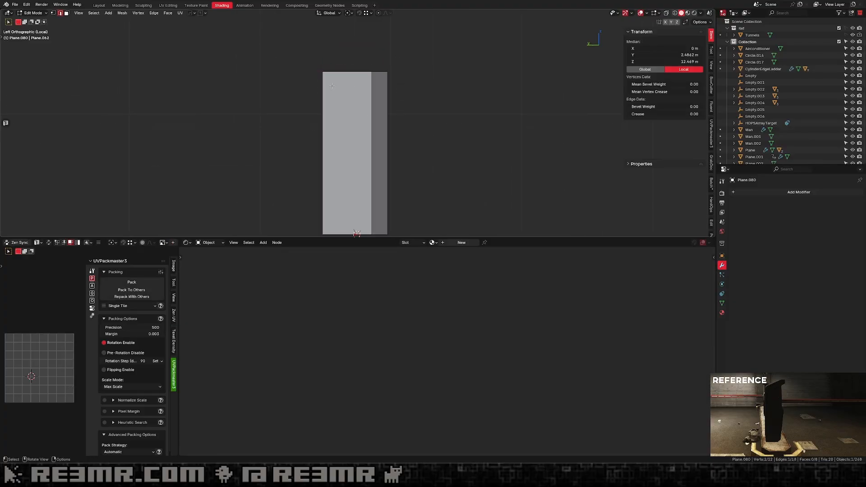
key(1)
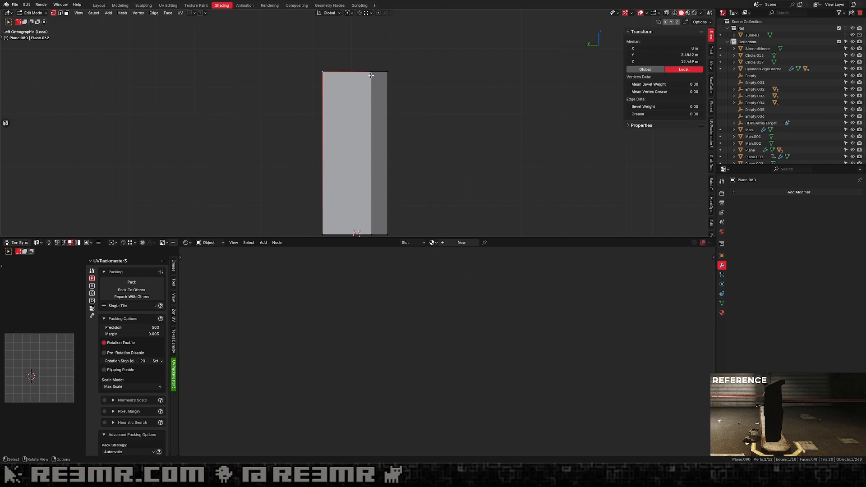
scroll(371, 76, down, 4)
key(Tab)
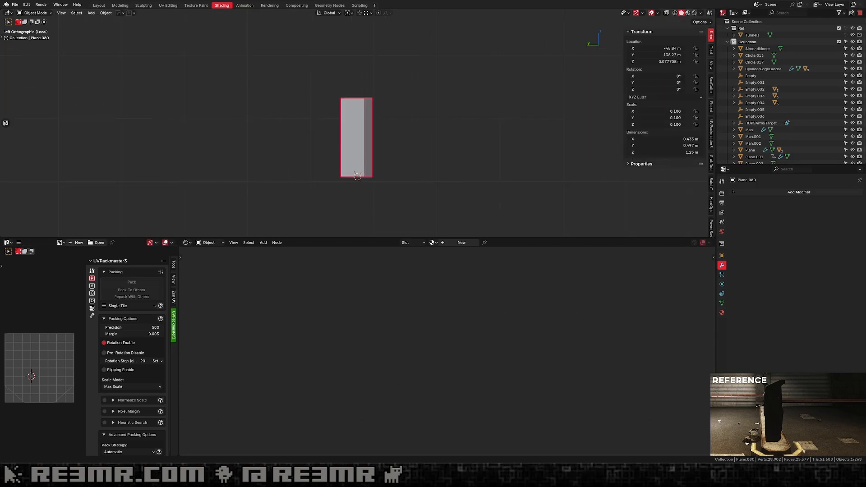
key(slash)
Raise the post's top face about 0.11 m along Z.
scroll(437, 117, down, 5)
key(Tab)
key(KP_3)
middle_drag(433, 125, 464, 104)
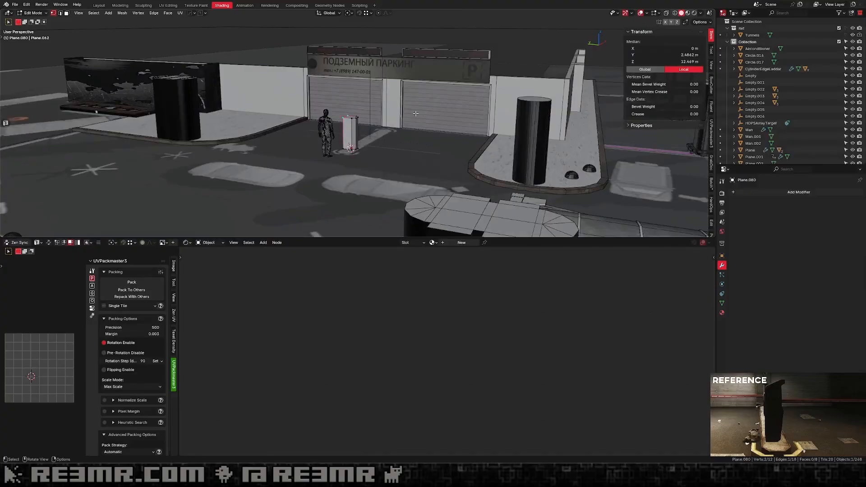
key(Tab)
key(Tab)
key(a)
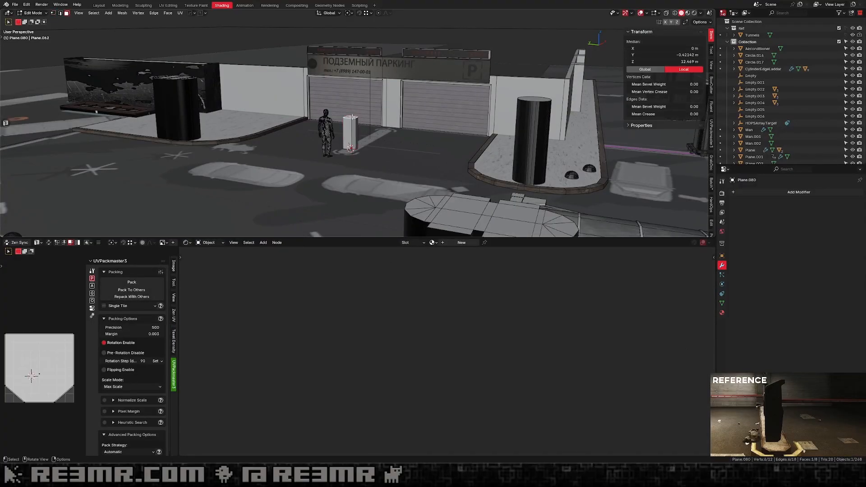
key(g)
key(z)
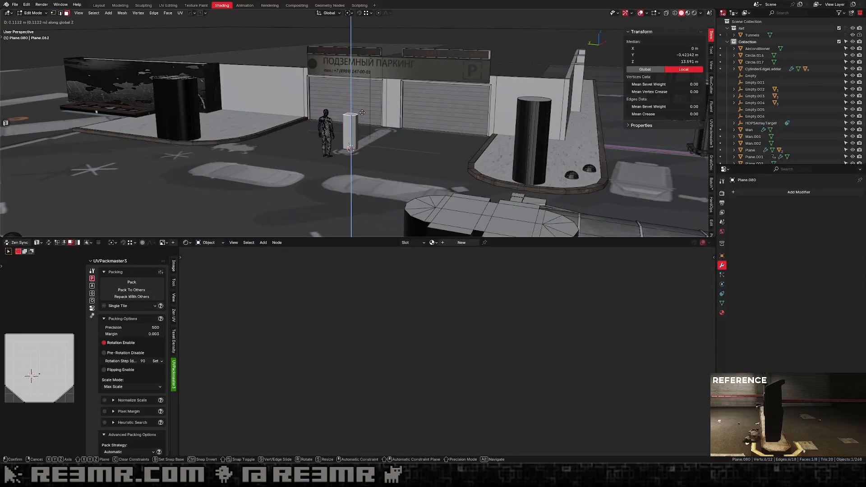
click(362, 113)
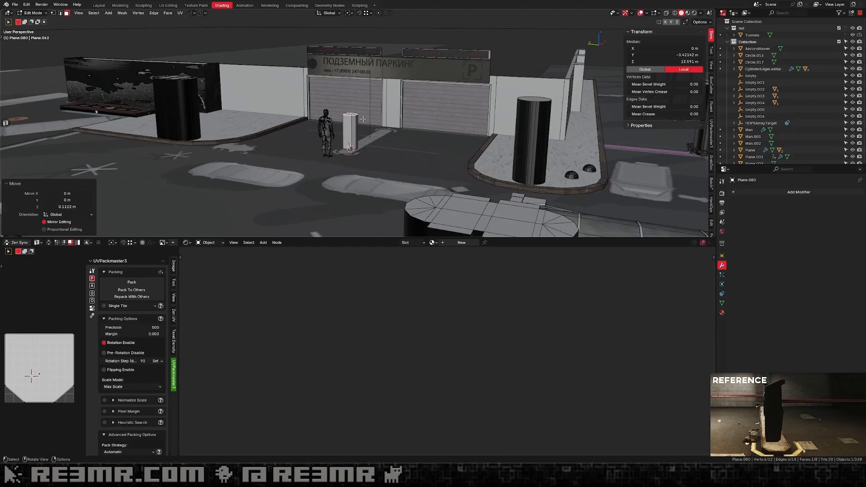
key(Tab)
Open the asset library and search it for "vaz".
scroll(362, 119, down, 3)
mouse_move(362, 119)
middle_down()
mouse_move(414, 176)
mouse_move(370, 121)
middle_up()
scroll(413, 176, down, 3)
scroll(370, 120, down, 1)
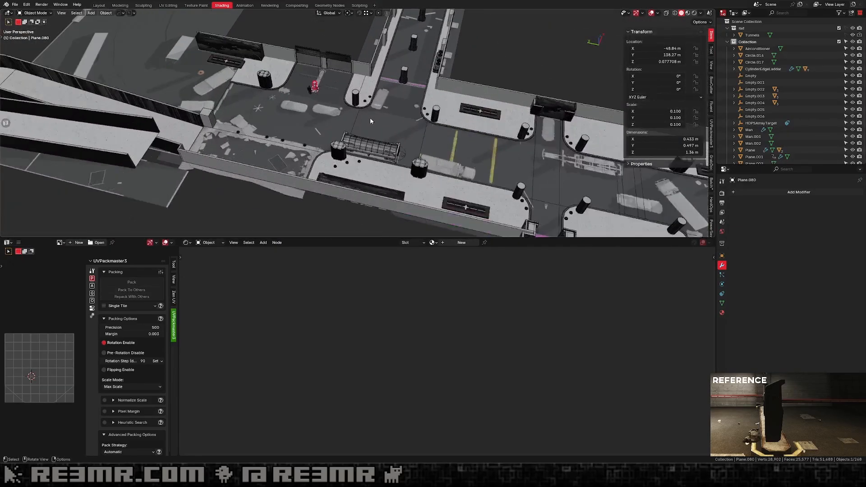
scroll(370, 117, up, 1)
key(t)
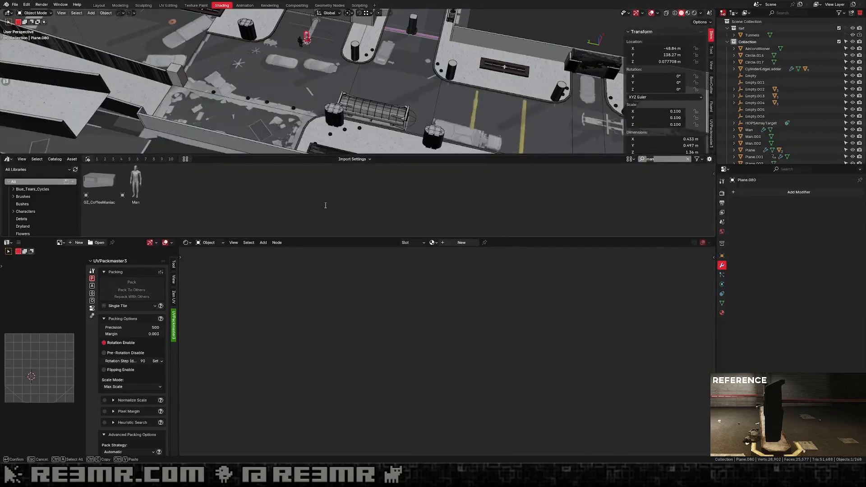
scroll(66, 213, down, 3)
scroll(451, 145, up, 1)
click(647, 159)
text(ga)
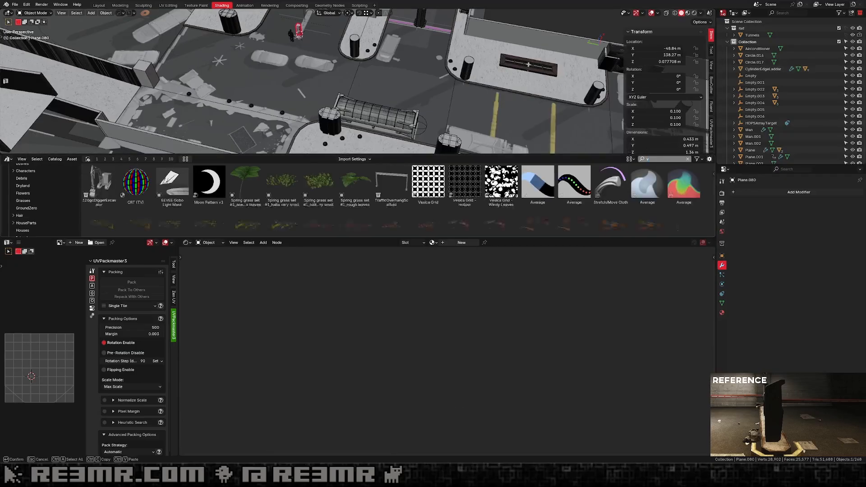
key(BackSpace)
key(BackSpace)
text(vz)
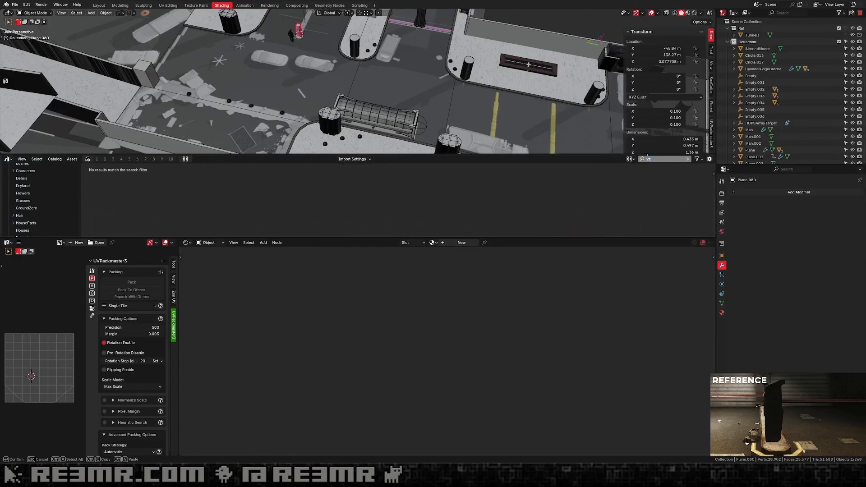
text(vaz)
key(Return)
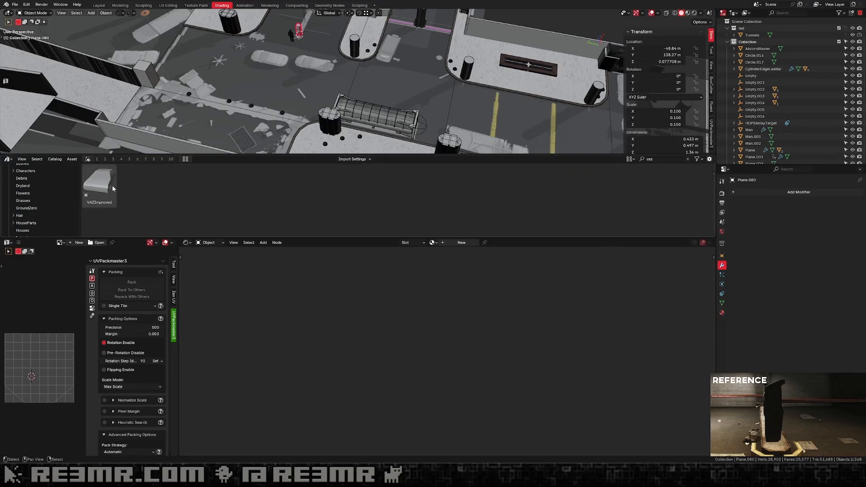
Add the VAZImproved car to the road near the post, shift it along X and rotate it 90° about Z.
drag(111, 186, 275, 86)
key(g)
key(x)
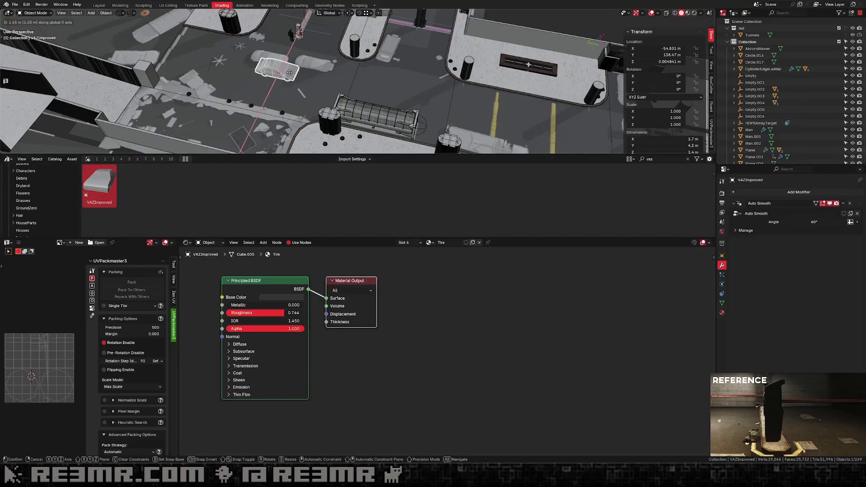
click(316, 58)
key(r)
key(z)
ctrl+click(299, 19)
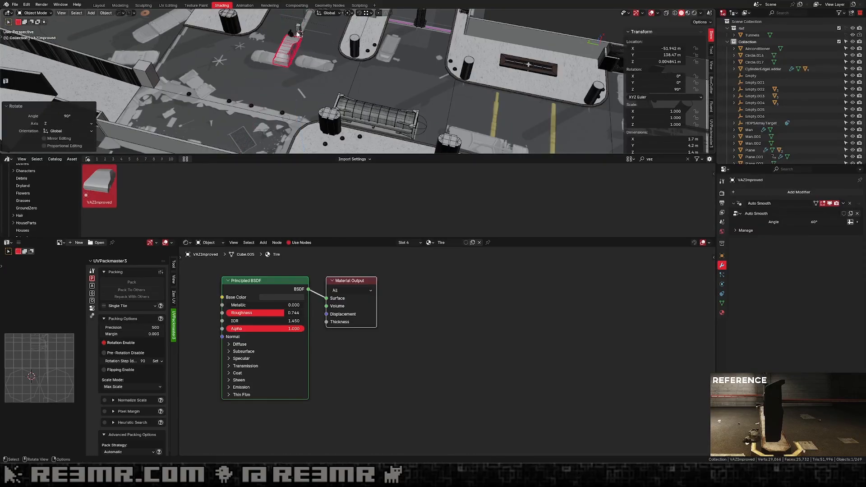
Move the car about 1.68 m along negative Y and 2.02 m along X so it stands beside the post.
key(g)
key(y)
click(310, 42)
key(g)
key(x)
click(314, 28)
shift+middle_drag(341, 22, 320, 76)
scroll(321, 75, up, 3)
scroll(381, 82, up, 3)
shift+middle_drag(271, 102, 294, 92)
scroll(388, 90, up, 2)
scroll(306, 91, down, 2)
key(g)
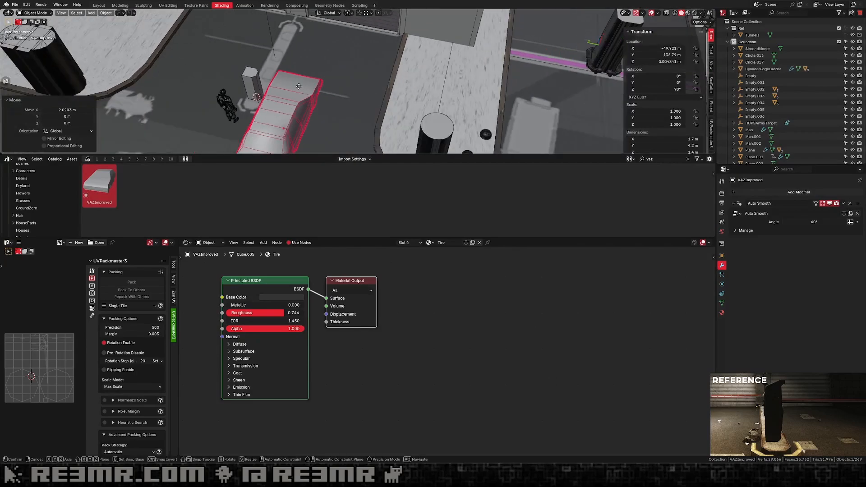
key(x)
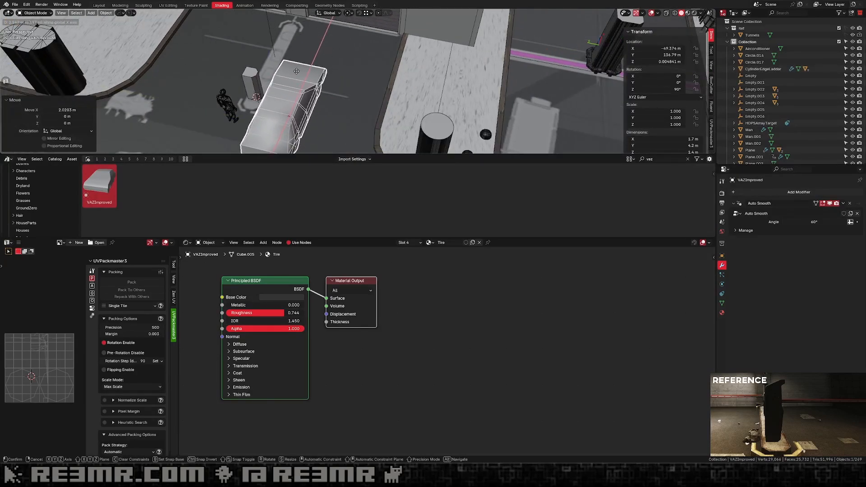
right_click(347, 89)
Move the car back about 0.22 m along negative X so its front lines up with the post.
scroll(355, 92, up, 1)
shift+middle_drag(358, 93, 328, 90)
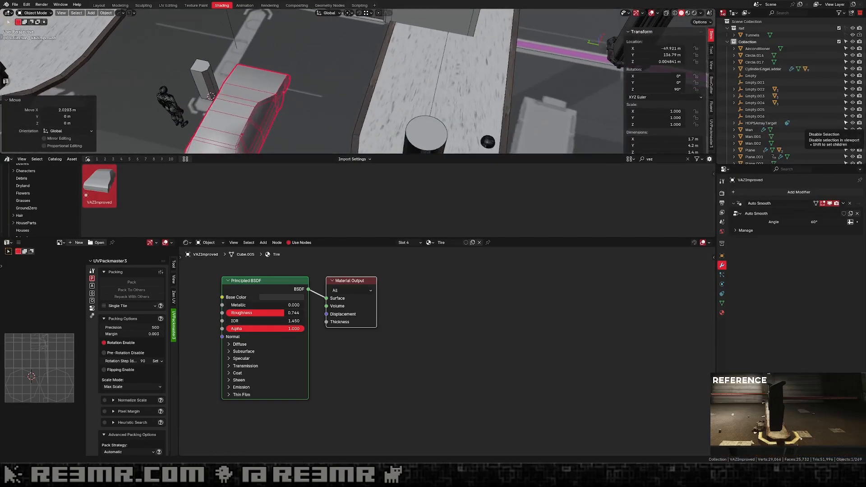
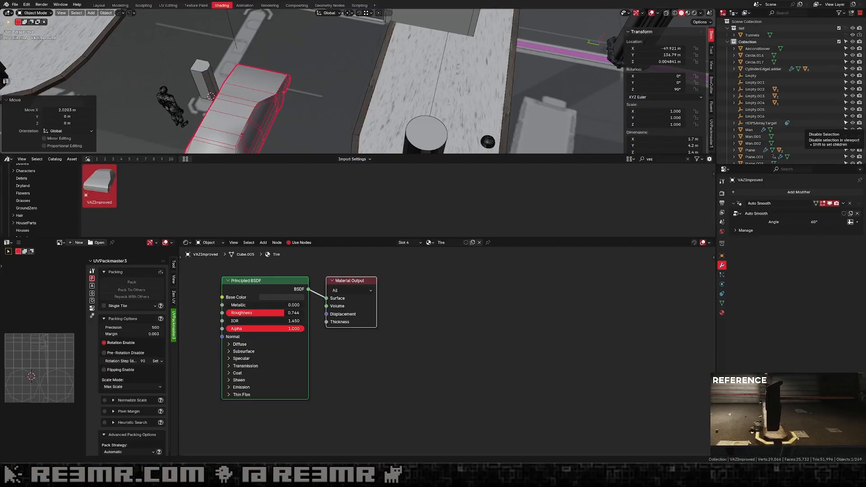
scroll(351, 90, down, 5)
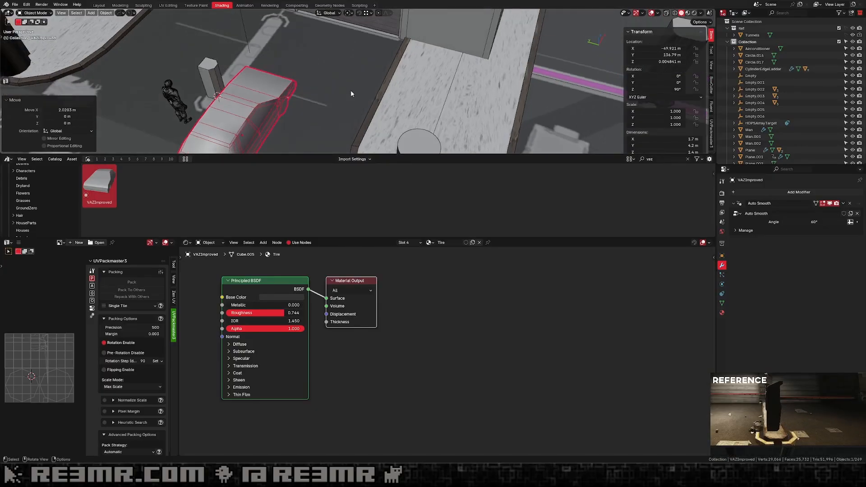
scroll(292, 69, up, 3)
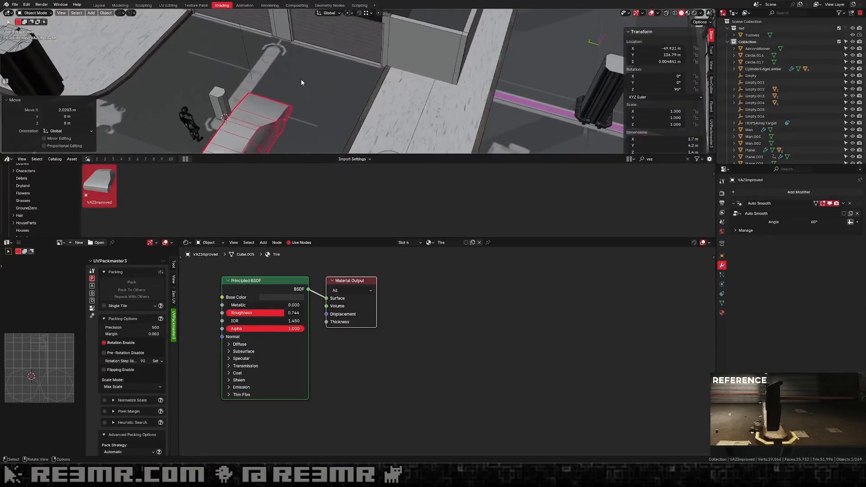
mouse_move(317, 84)
middle_down()
mouse_move(304, 77)
mouse_move(343, 113)
mouse_move(316, 72)
middle_up()
key(g)
key(x)
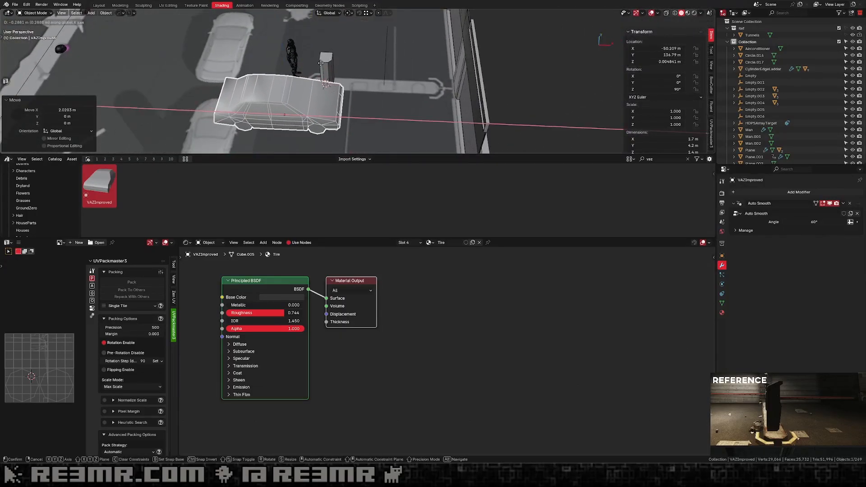
click(323, 63)
middle_drag(323, 64, 344, 78)
scroll(343, 78, up, 6)
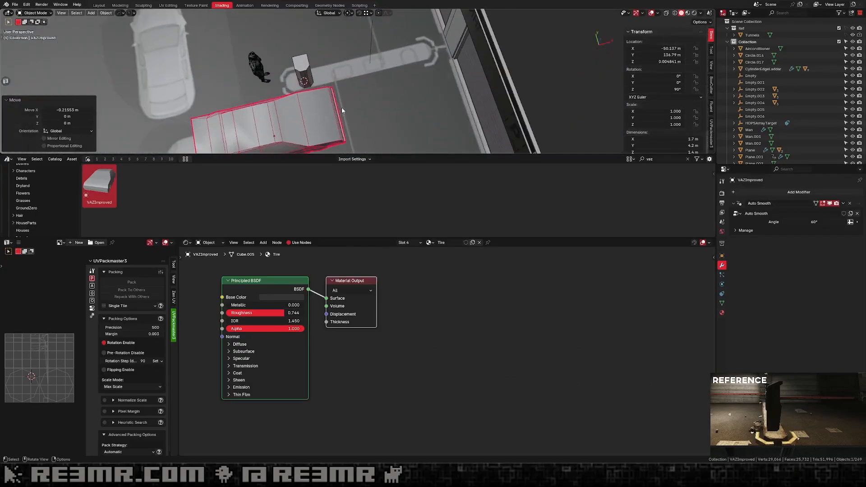
Raise the post's top face about 0.03 m along Z.
click(301, 69)
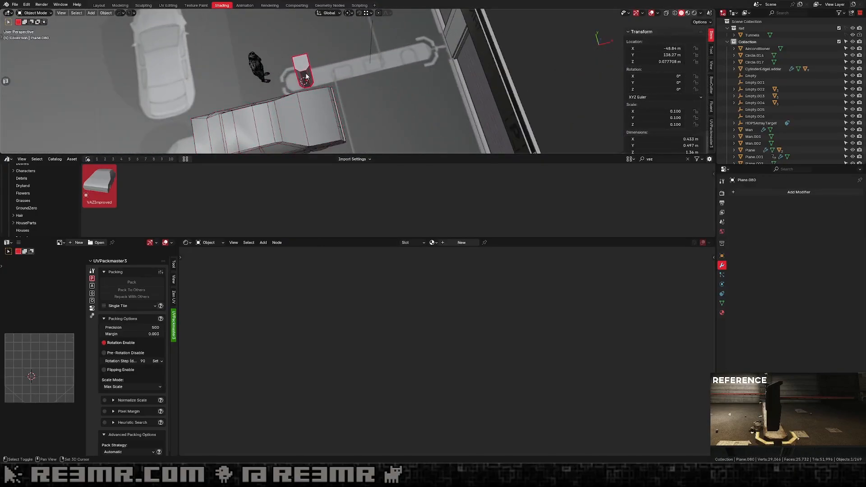
middle_drag(301, 69, 456, 86)
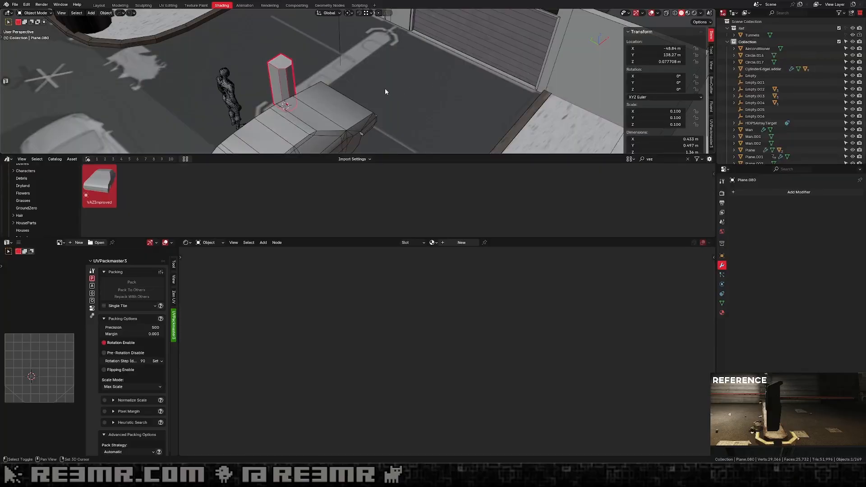
middle_drag(385, 91, 343, 74)
key(Tab)
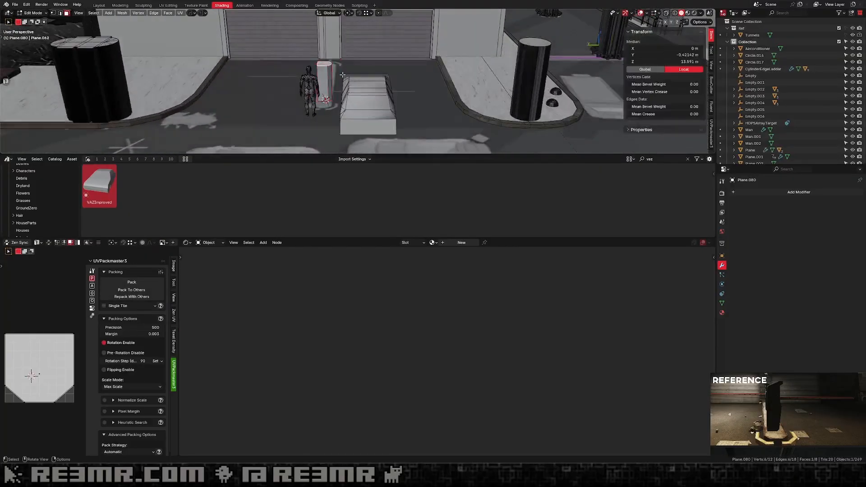
key(g)
key(z)
click(339, 63)
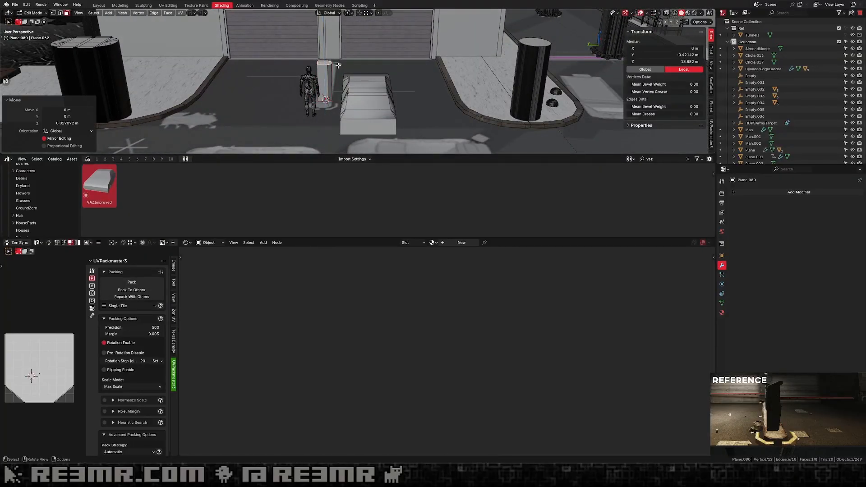
key(Tab)
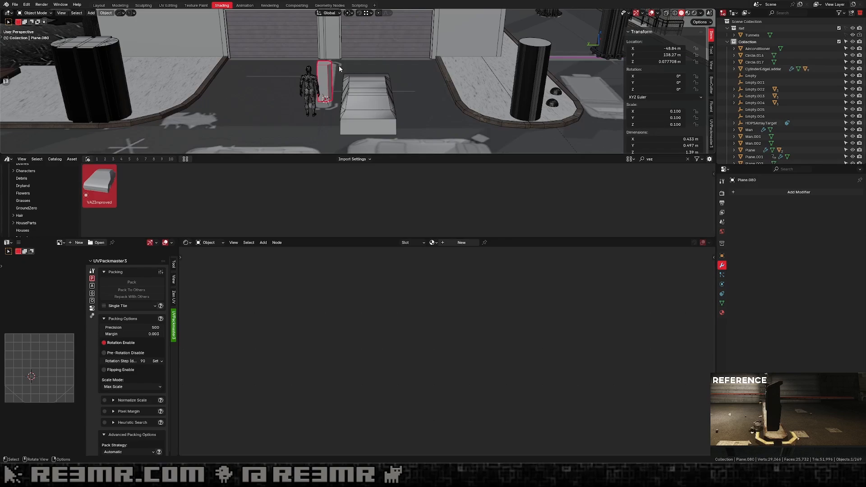
Isolate the post in a left orthographic view and set up BoxCutter for a cut with the Ngon shape.
key(KP_3)
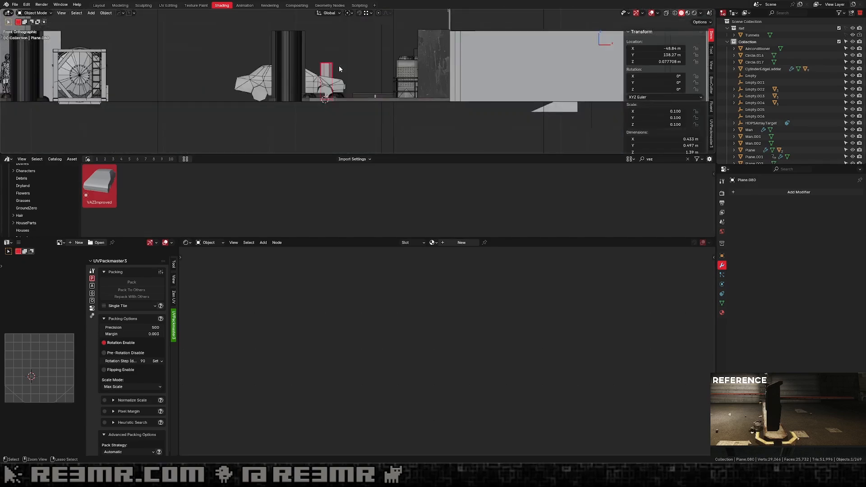
key(ctrl+KP_3)
key(KP_Divide)
scroll(357, 58, up, 2)
shift+middle_drag(356, 58, 343, 109)
key(alt+w)
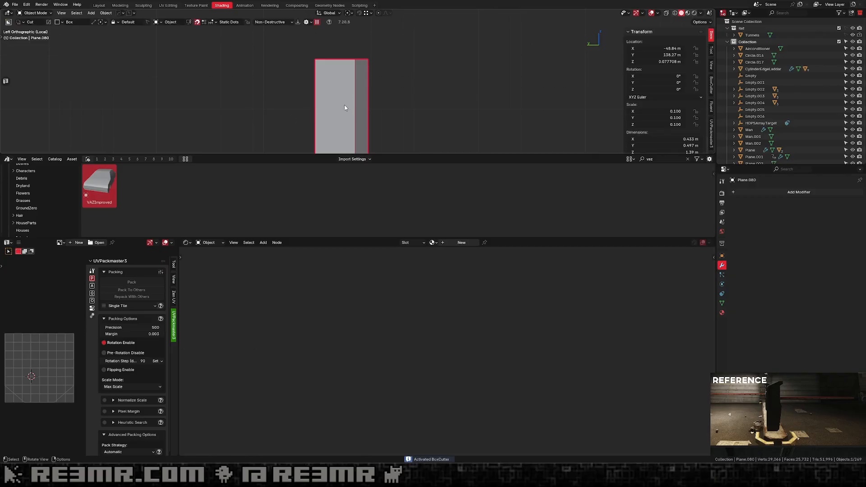
key(d)
click(341, 115)
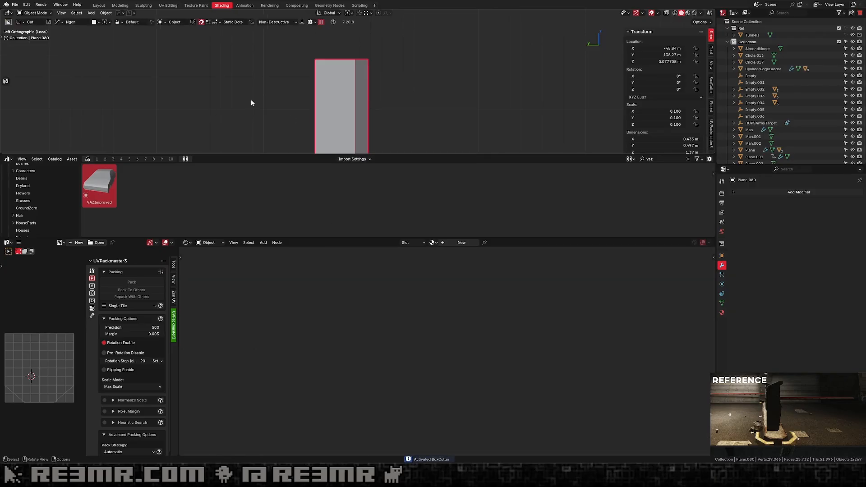
click(365, 65)
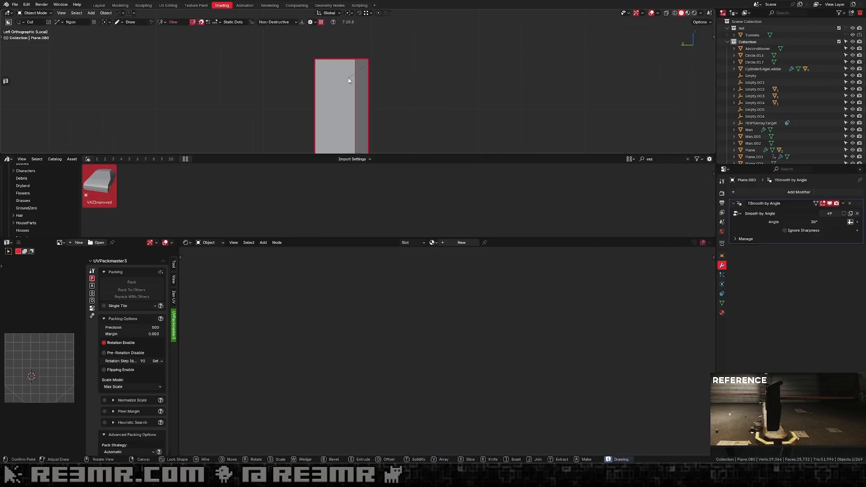
click(304, 106)
right_click(451, 72)
Set BoxCutter's surface alignment to View.
key(alt+v)
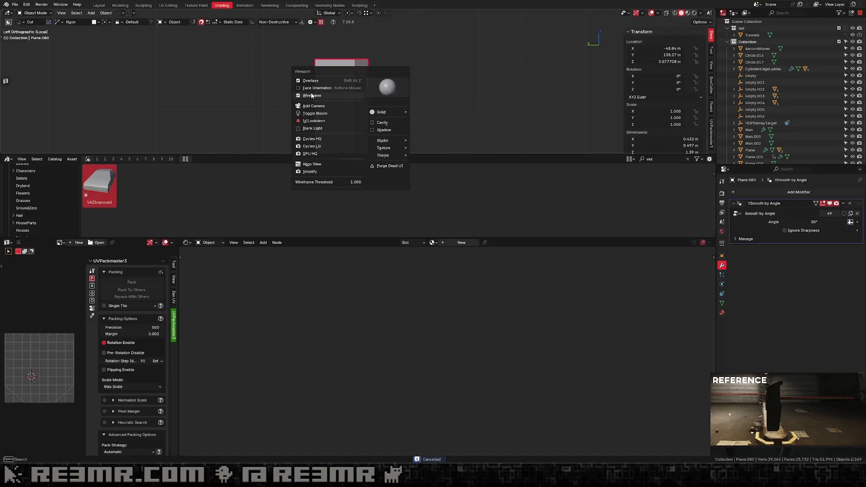
key(shift+v)
click(434, 87)
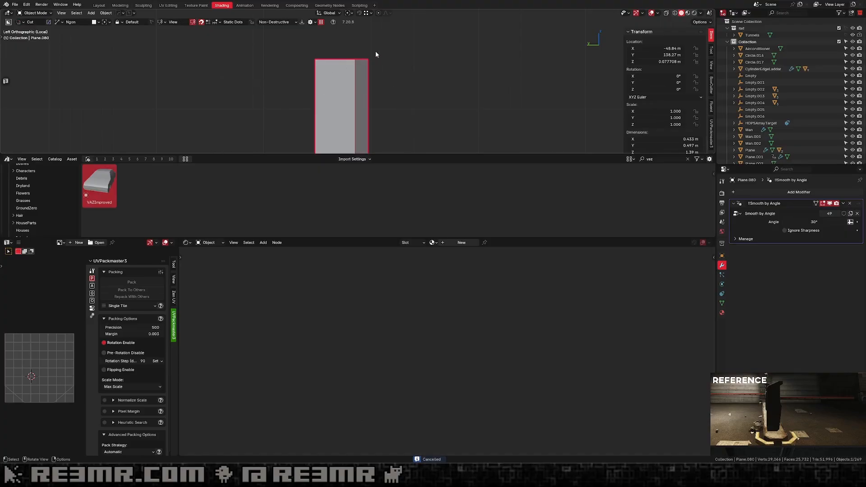
click(362, 67)
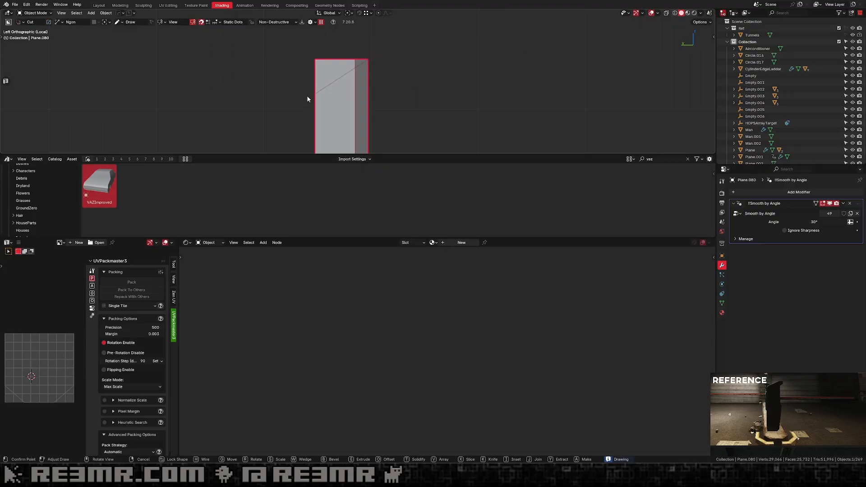
click(313, 87)
right_click(387, 61)
click(369, 62)
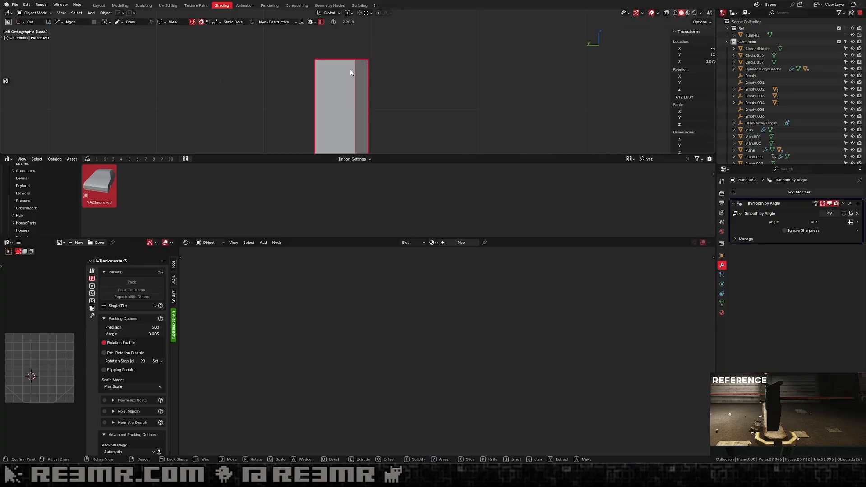
click(304, 85)
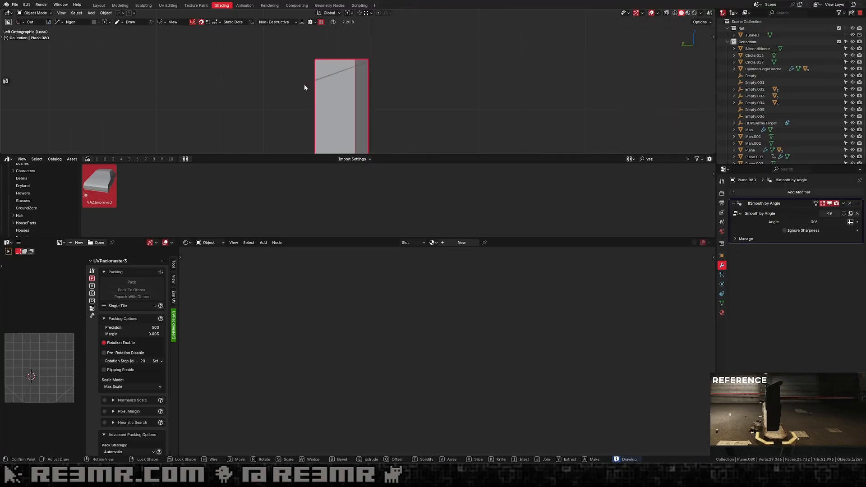
right_click(427, 47)
click(369, 62)
click(339, 75)
right_click(443, 35)
Try to cut a slope across the top of the post with an Ngon cutter, and undo the cut.
click(369, 60)
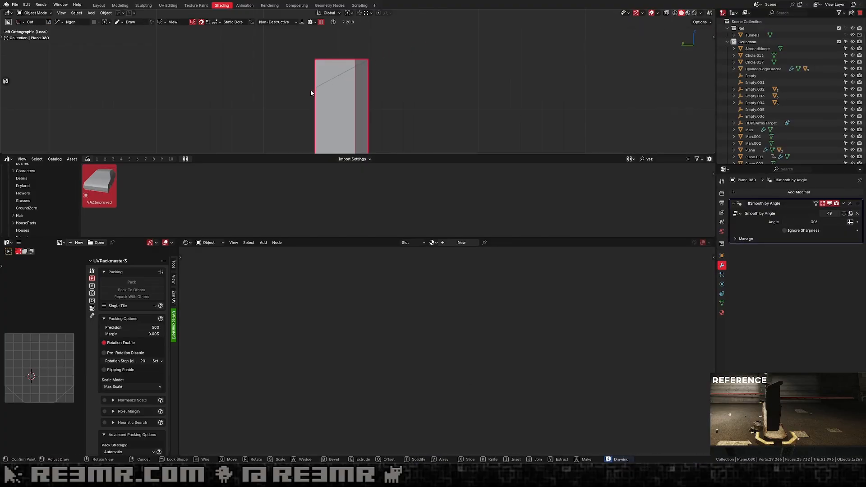
click(310, 89)
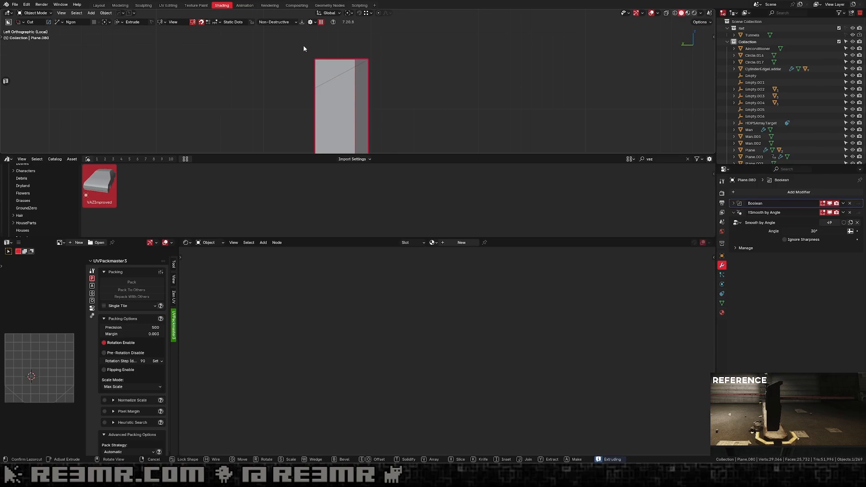
click(304, 46)
scroll(367, 71, down, 2)
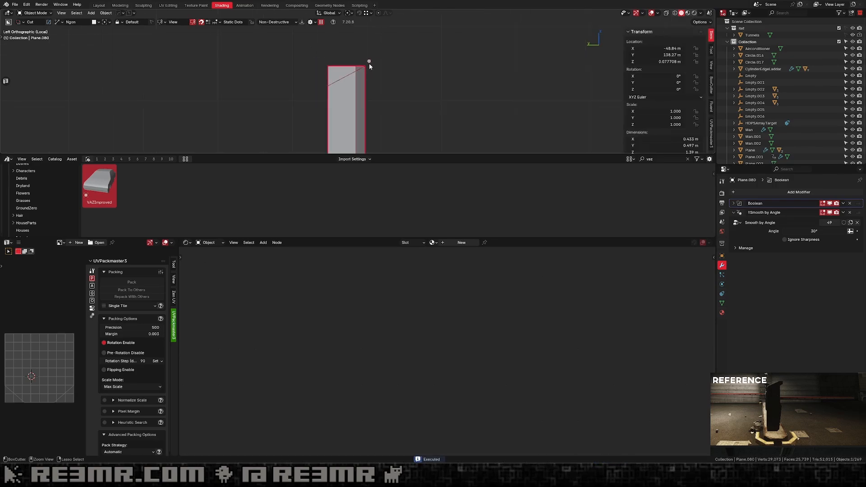
key(ctrl+z)
Cut a wedge off the post's top with an Ngon cutter, sloping down from the chamfered side to the square side.
scroll(371, 59, up, 3)
click(383, 47)
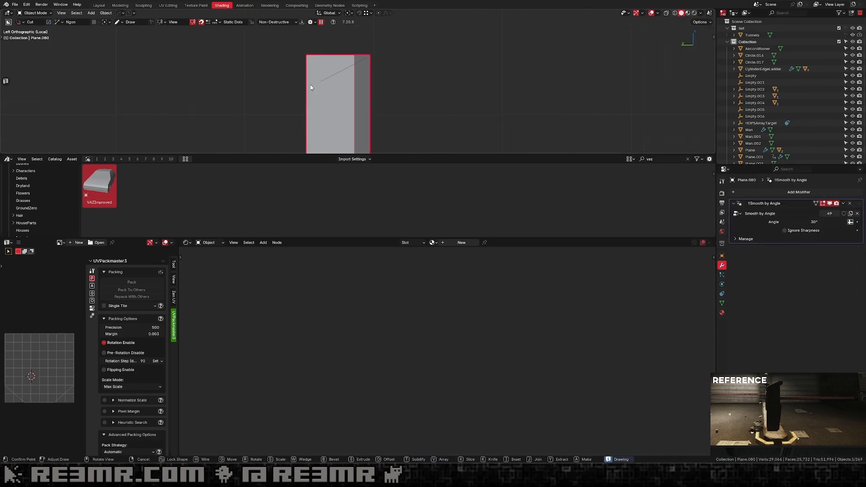
click(294, 92)
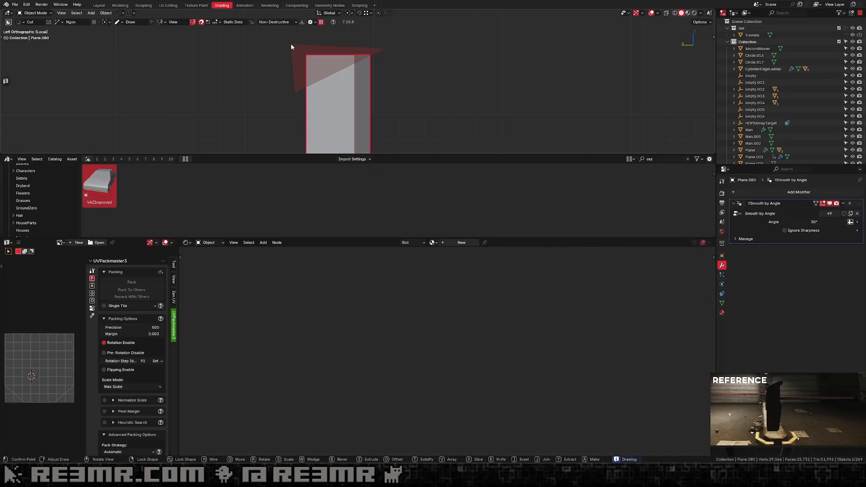
click(293, 47)
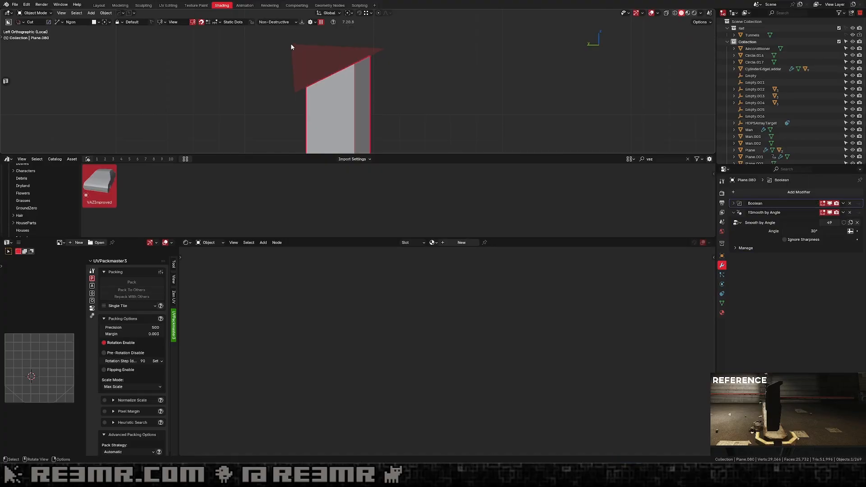
middle_drag(294, 46, 315, 54)
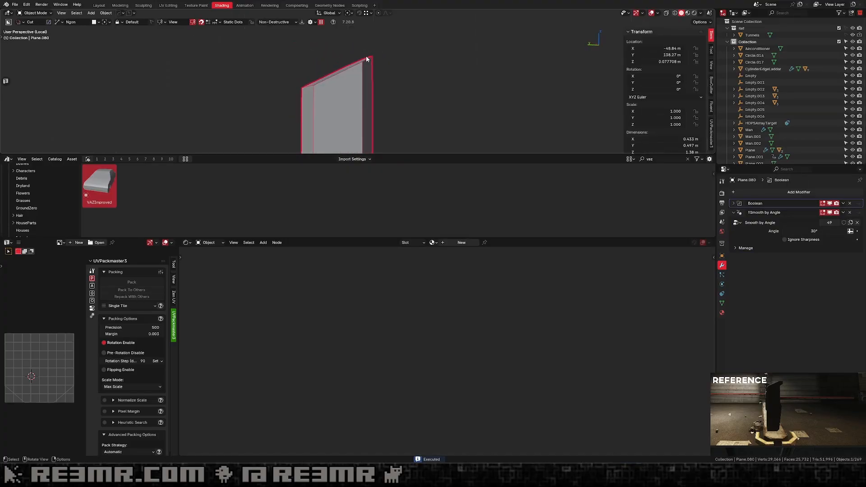
Apply the post's Boolean modifier with Smart Apply, keeping Smooth by Angle.
mouse_move(367, 61)
middle_down()
mouse_move(361, 86)
mouse_move(352, 60)
middle_up()
scroll(344, 87, down, 3)
key(Tab)
key(Tab)
key(q)
mouse_move(361, 135)
click(393, 135)
Bevel the low edge of the post's sloped top with 3 segments.
key(Tab)
key(2)
click(323, 94)
key(ctrl+b)
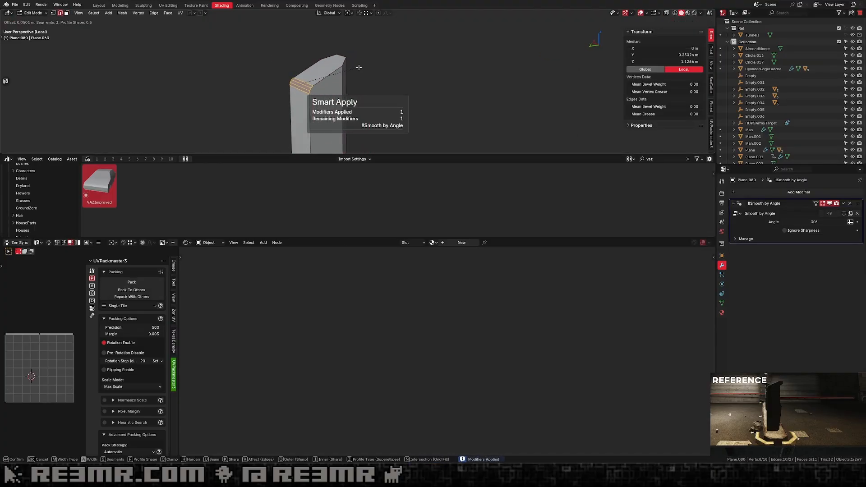
click(370, 80)
key(Tab)
Add a 2 m plane at the post's base, working in the left orthographic view.
middle_drag(369, 80, 289, 72)
key(Tab)
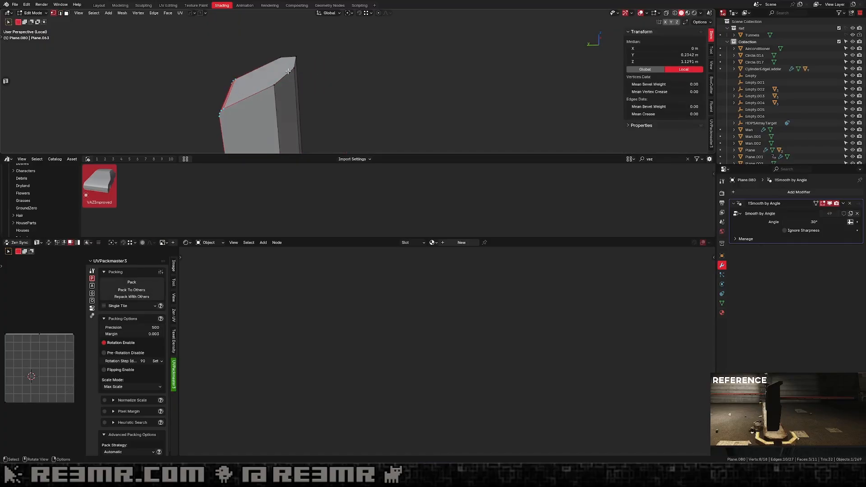
key(KP_1)
key(KP_3)
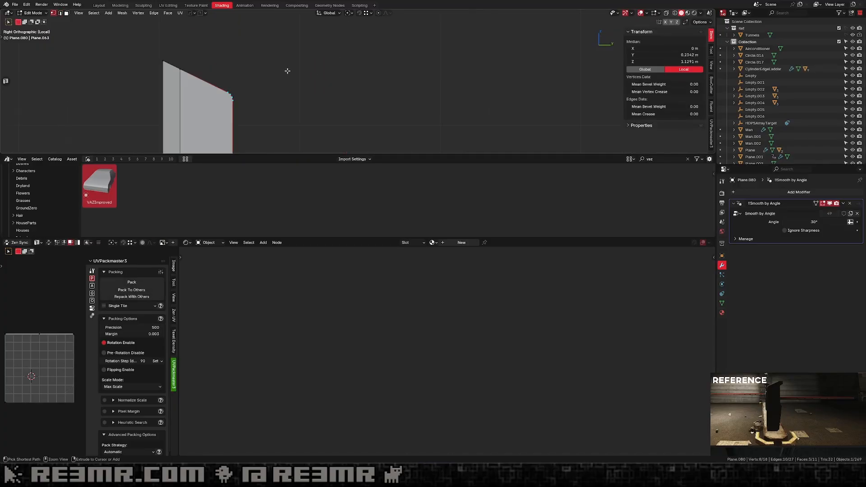
key(ctrl+KP_3)
key(Tab)
key(shift+a)
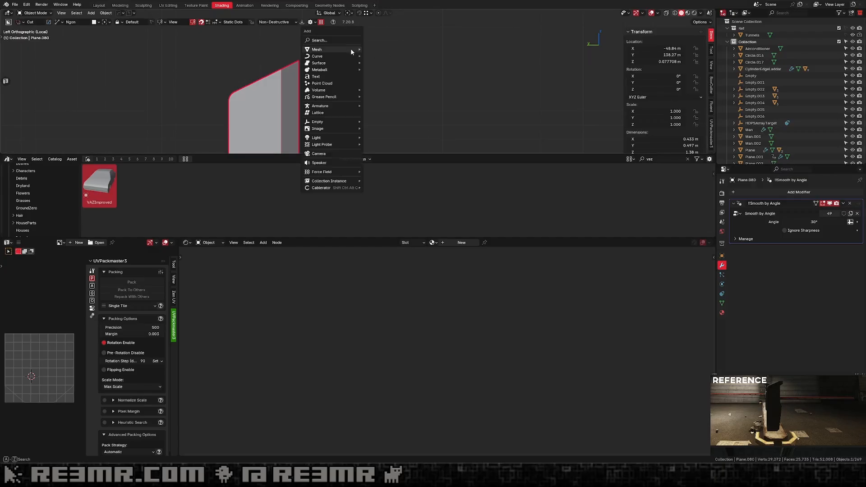
mouse_move(351, 48)
click(385, 54)
key(g)
key(z)
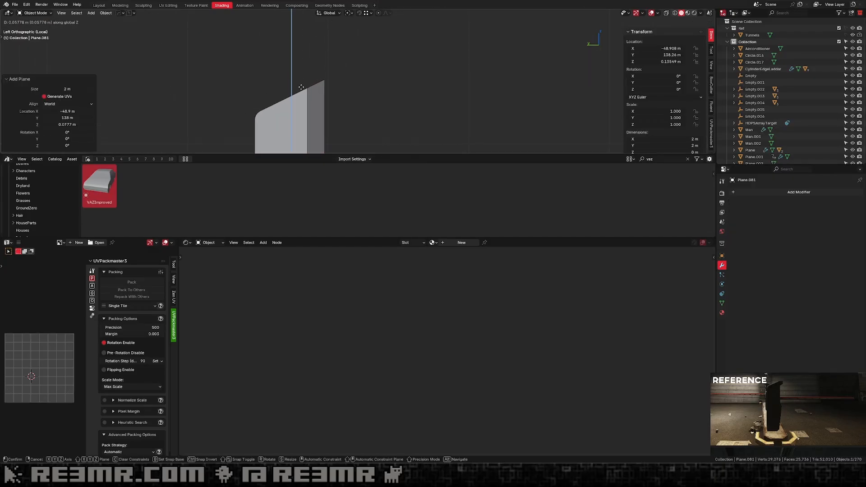
right_click(301, 87)
scroll(304, 109, down, 6)
Raise the plane along Z to about 1.384 m, near the post's peak.
key(g)
key(z)
click(337, 47)
key(g)
middle_drag(343, 49, 357, 70)
click(350, 67)
Extrude the plane upward about 0.38 m into a flat block above the post.
key(Tab)
key(e)
click(360, 63)
key(Tab)
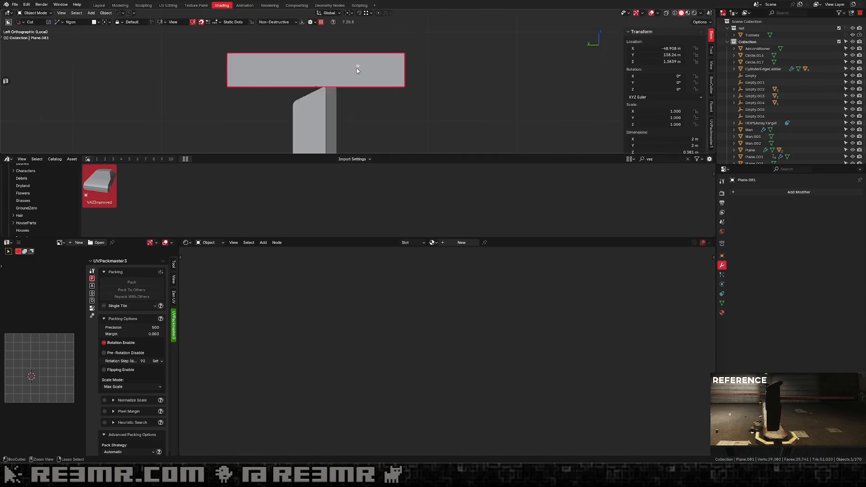
Move the block up about 0.02 m along Z and subtract it from the post with a Difference Boolean to flatten the peak.
scroll(368, 76, up, 1)
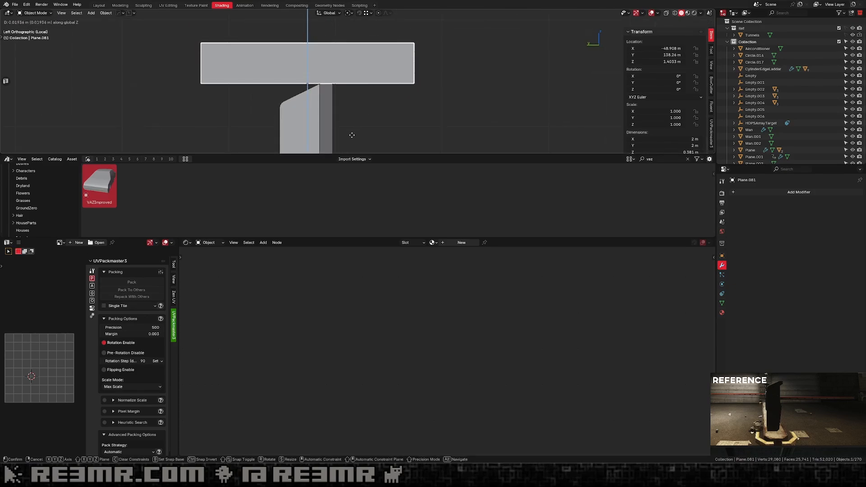
click(305, 100)
key(ctrl+KP_Subtract)
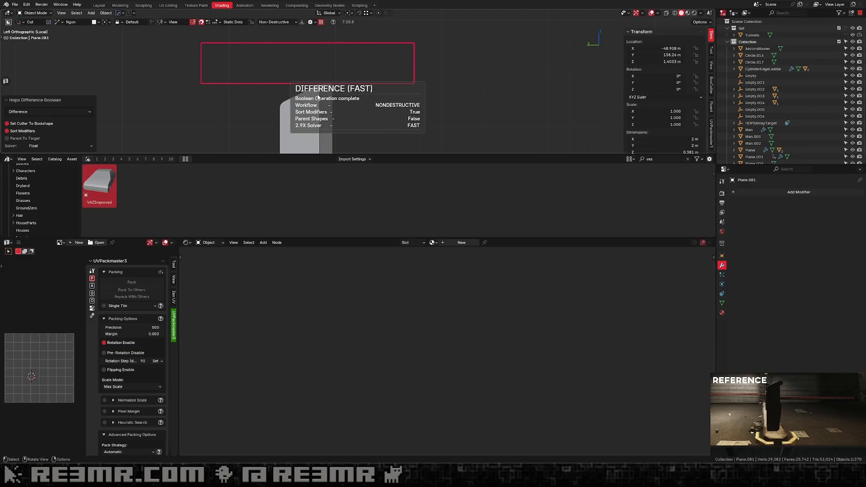
shift+middle_drag(322, 131, 358, 72)
scroll(324, 63, down, 3)
scroll(343, 70, up, 2)
scroll(357, 72, up, 1)
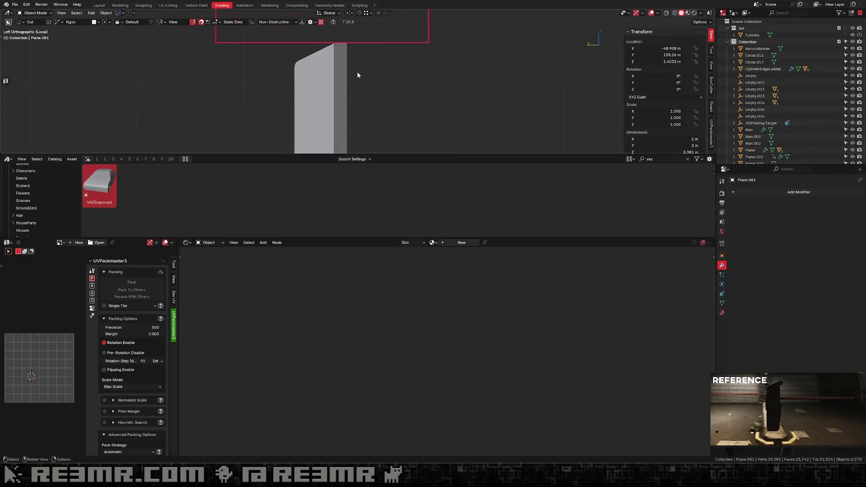
click(355, 52)
scroll(356, 64, up, 1)
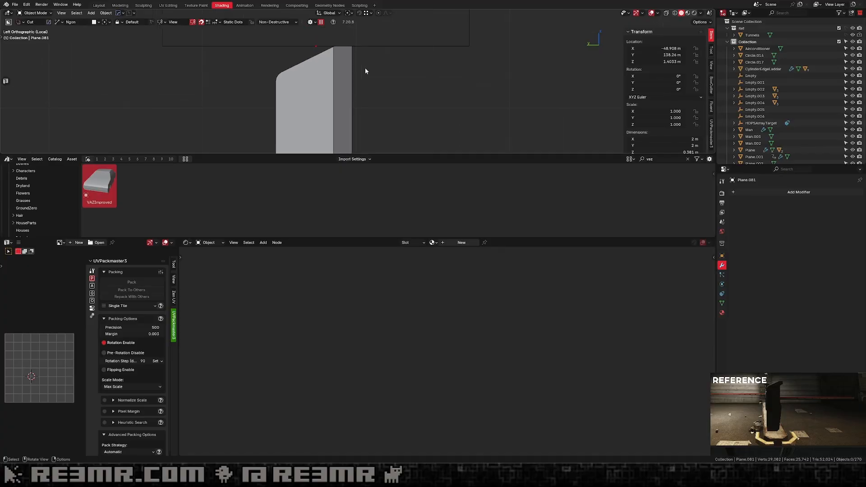
click(363, 58)
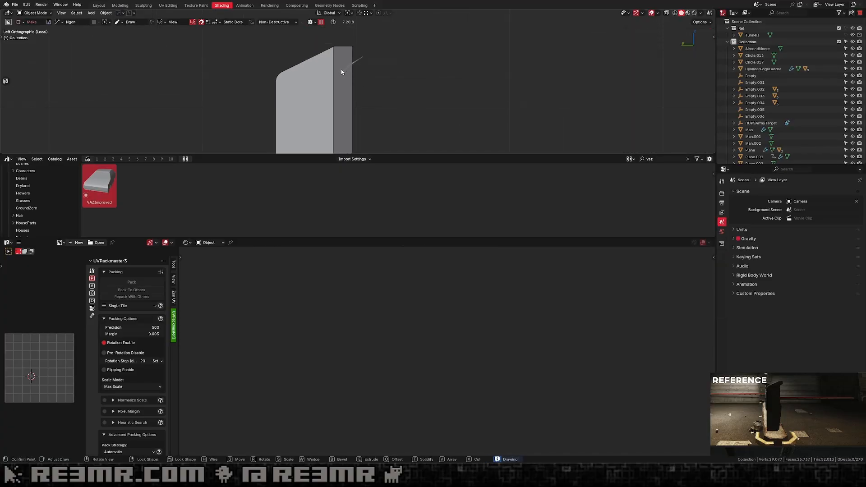
right_click(342, 71)
key(ctrl+z)
key(ctrl+z)
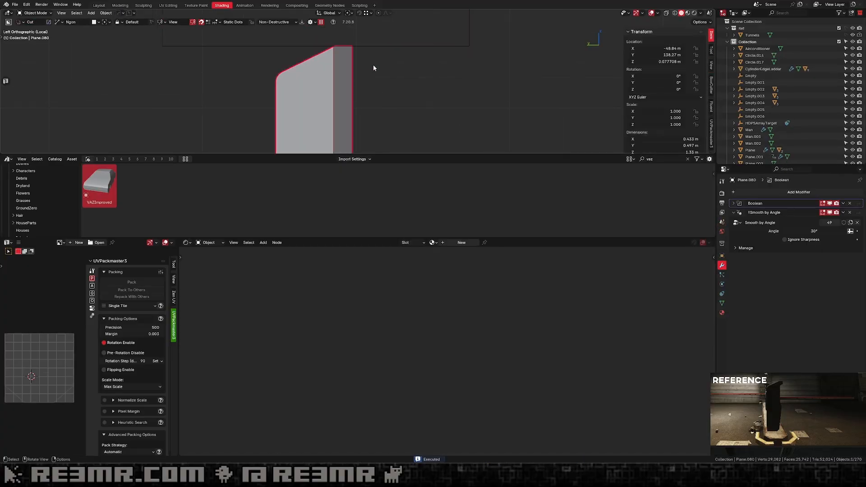
Cut a four-sided notch through the upper front side of the post with an Ngon cutter in the left orthographic view.
key(n)
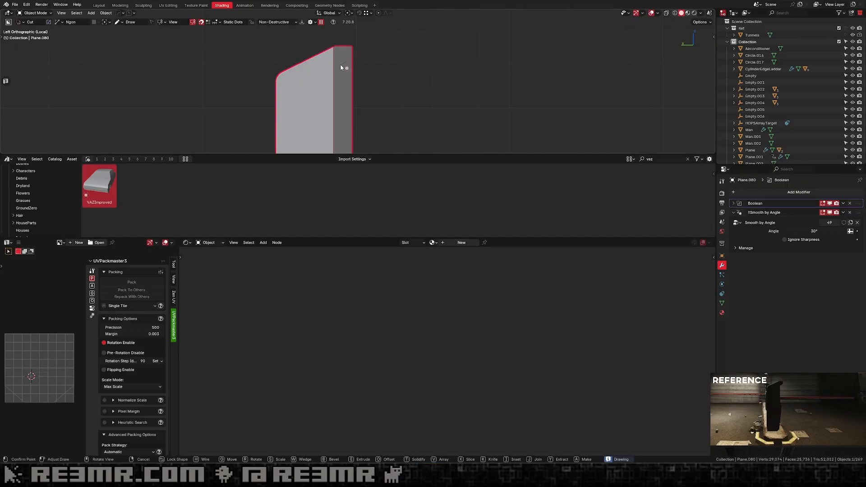
click(342, 66)
click(331, 69)
shift+middle_drag(330, 131, 322, 103)
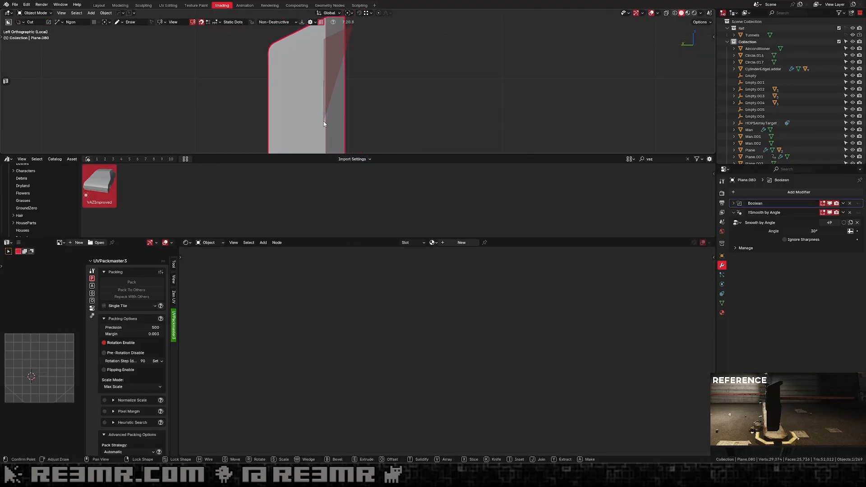
click(353, 132)
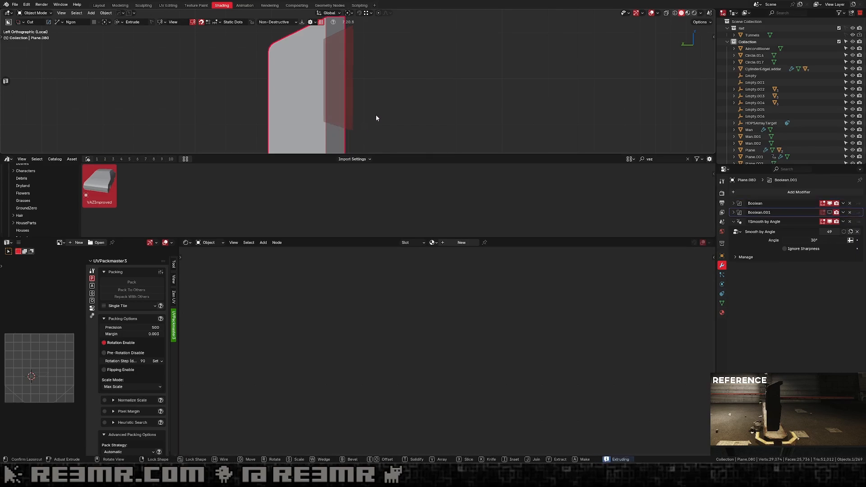
key(n)
Apply the post's Boolean modifiers with Smart Apply, keeping Smooth by Angle live.
middle_drag(375, 118, 343, 81)
scroll(365, 112, down, 4)
scroll(343, 81, up, 2)
key(ctrl+a)
click(348, 82)
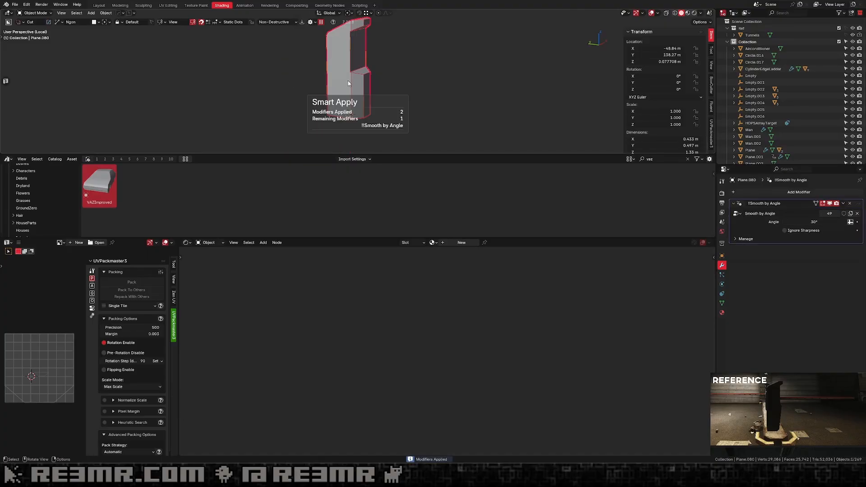
Select the notch's back face and flatten it by scaling it to 0 along Y.
key(Tab)
scroll(367, 63, up, 2)
key(3)
click(364, 49)
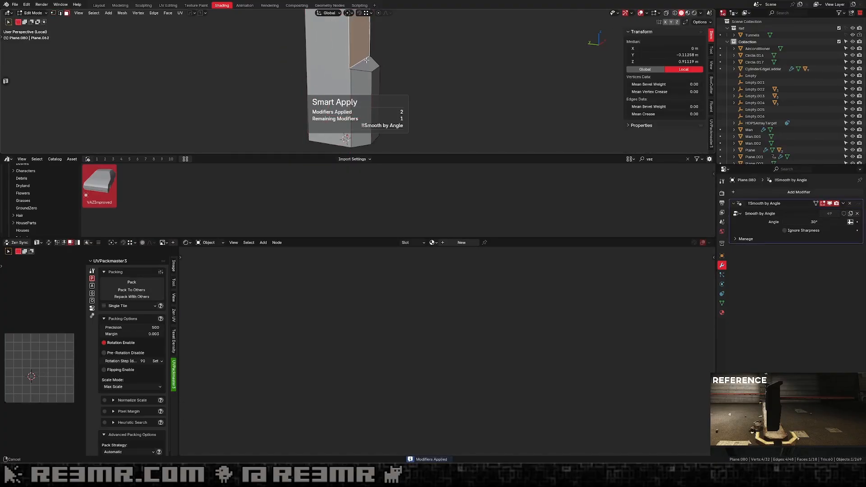
key(s)
key(x)
shift+middle_drag(364, 49, 375, 94)
key(y)
key(0)
key(Return)
key(Tab)
Merge the stray vertices at the notch's upper and lower corners on the post's negative X side.
key(Tab)
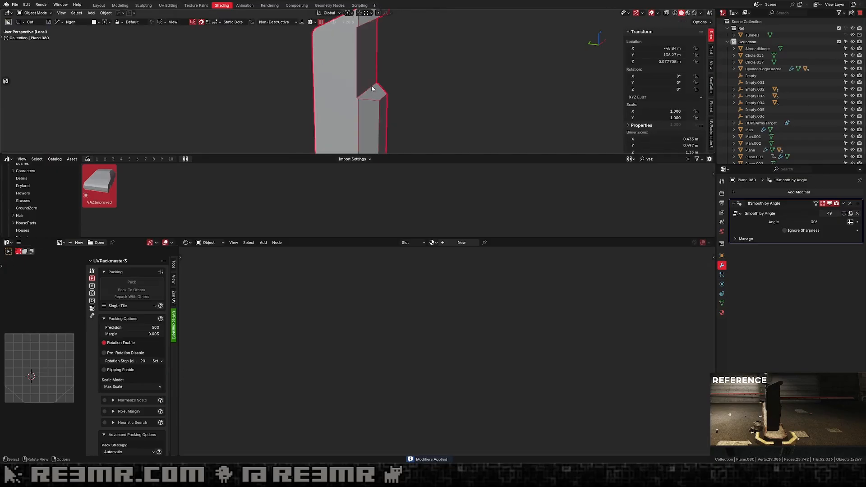
key(1)
middle_drag(356, 56, 371, 54)
shift+middle_drag(371, 55, 354, 75)
scroll(354, 75, up, 3)
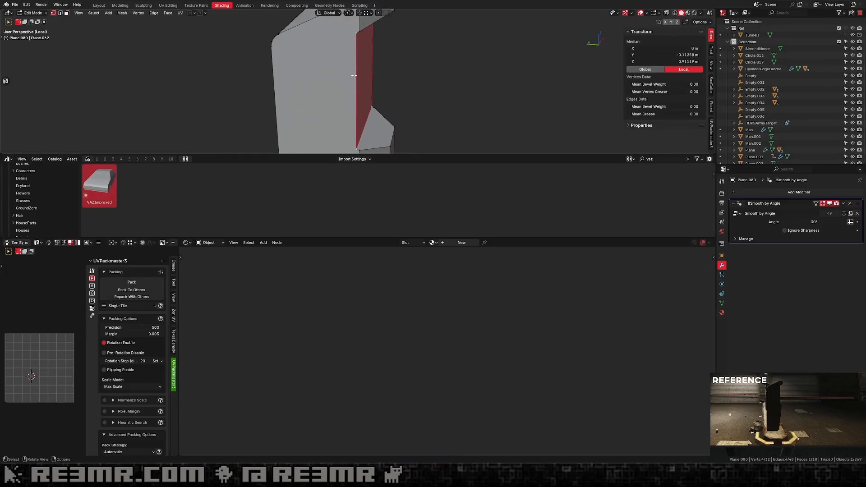
click(356, 33)
middle_drag(357, 34, 349, 65)
shift+click(360, 31)
key(1)
shift+middle_drag(350, 133, 346, 70)
click(357, 88)
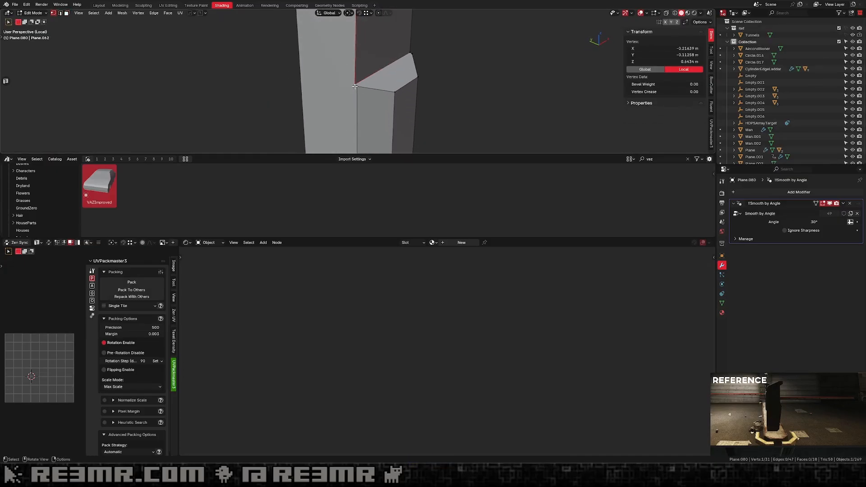
shift+click(355, 85)
key(1)
Merge the stray vertices at the notch's corners on the post's positive X side.
middle_drag(492, 103, 339, 92)
click(331, 97)
shift+click(334, 95)
key(1)
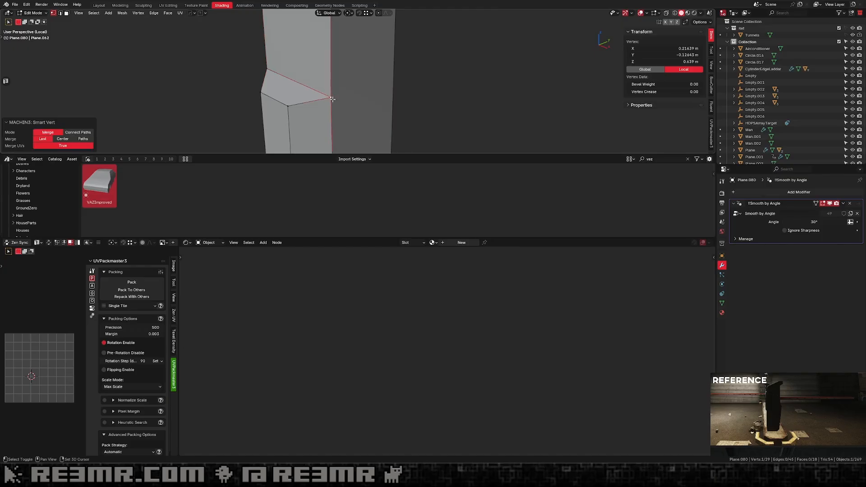
shift+middle_drag(337, 20, 416, 49)
click(330, 60)
shift+click(333, 63)
key(1)
Merge the stray vertices on the post's top edge above the notch.
scroll(329, 76, down, 2)
key(Tab)
key(Tab)
click(313, 57)
shift+click(296, 57)
key(1)
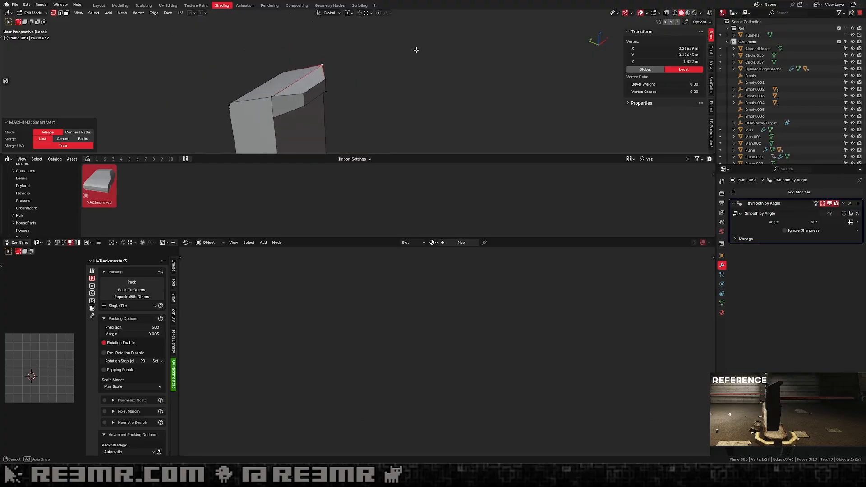
Add a horizontal edge loop across the middle of the notch's back face.
key(Tab)
middle_drag(262, 103, 313, 32)
key(Tab)
click(326, 46)
shift+middle_drag(339, 67, 331, 49)
scroll(333, 66, up, 1)
key(ctrl+r)
right_click(375, 78)
key(g)
key(g)
right_click(343, 49)
key(ctrl+r)
click(308, 65)
right_click(308, 65)
click(382, 64)
Connect the notch's upper corner vertex to the lowest vertex of the rounded corner across the post's side face.
click(331, 49)
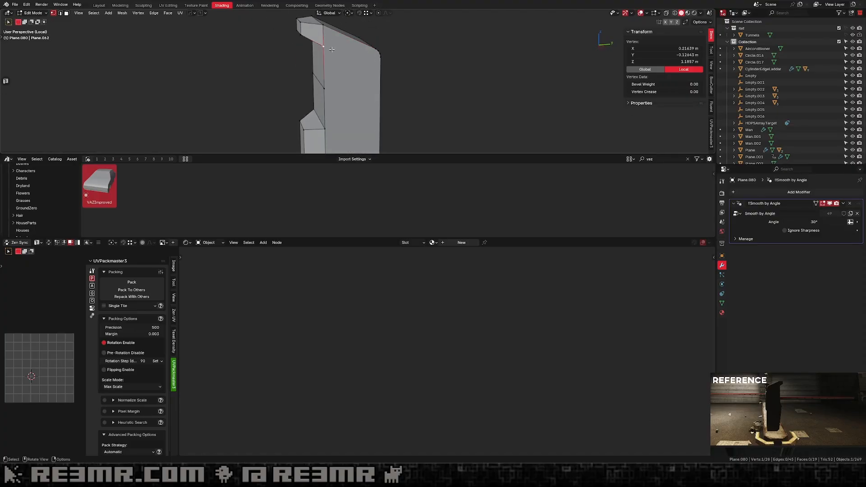
middle_drag(376, 60, 295, 71)
shift+click(382, 59)
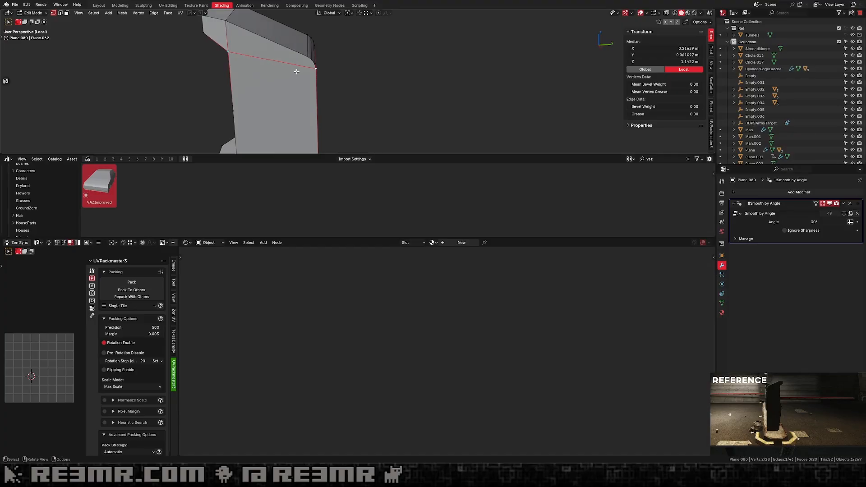
key(KP_1)
key(KP_3)
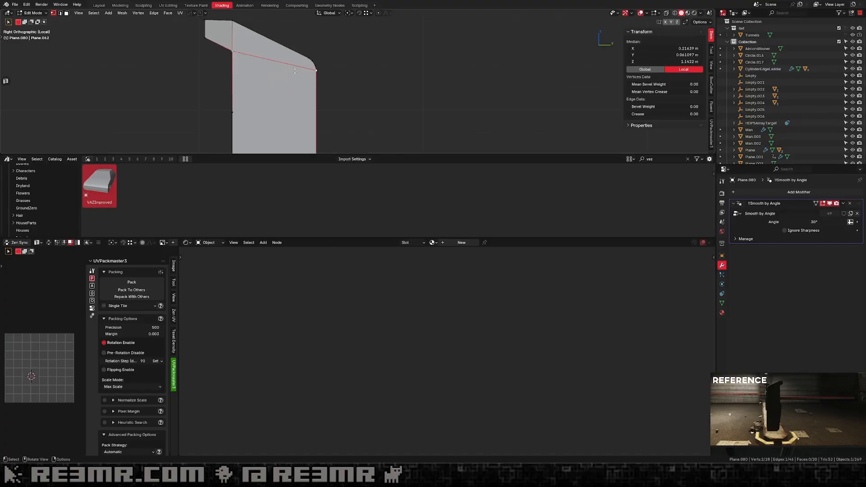
scroll(305, 76, down, 3)
shift+middle_drag(325, 112, 325, 61)
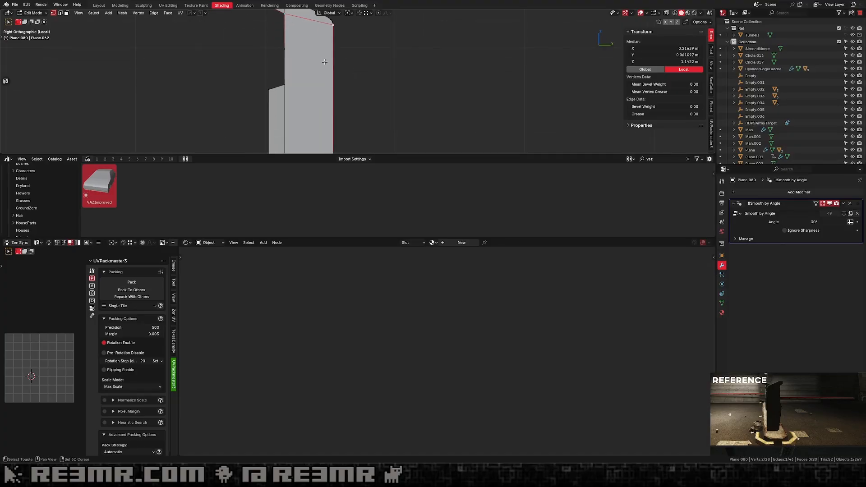
scroll(324, 62, down, 3)
scroll(328, 69, up, 1)
key(k)
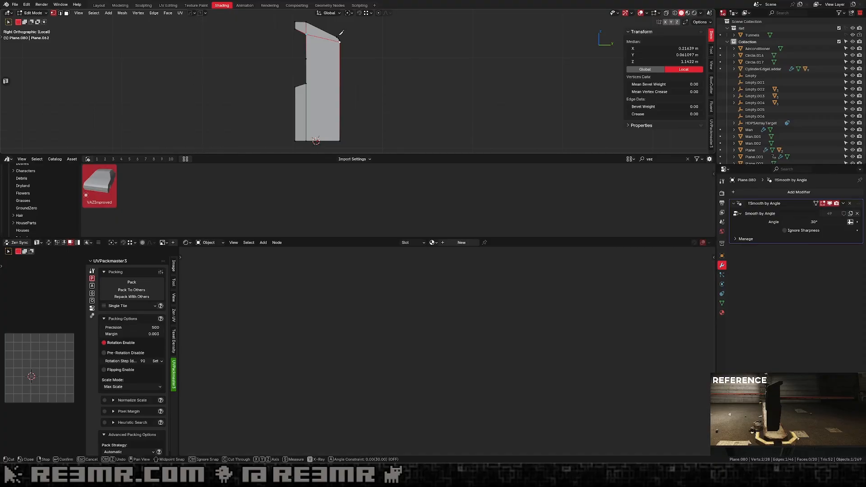
scroll(332, 58, up, 3)
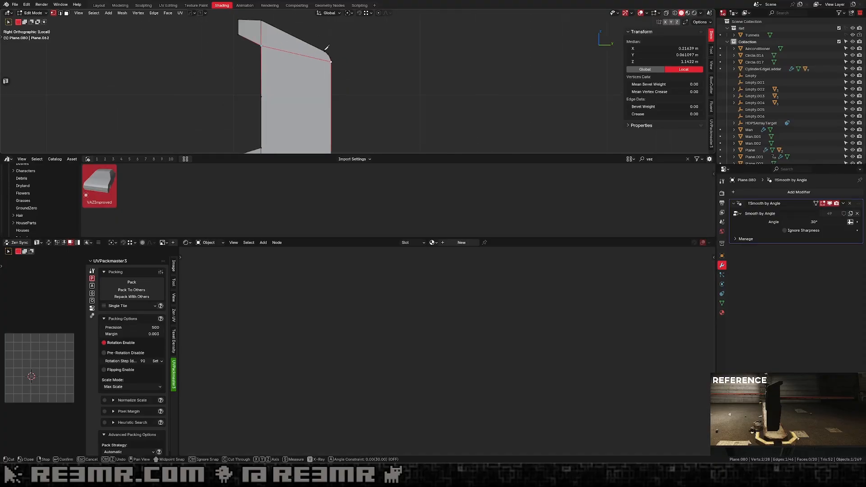
scroll(350, 56, down, 3)
key(Escape)
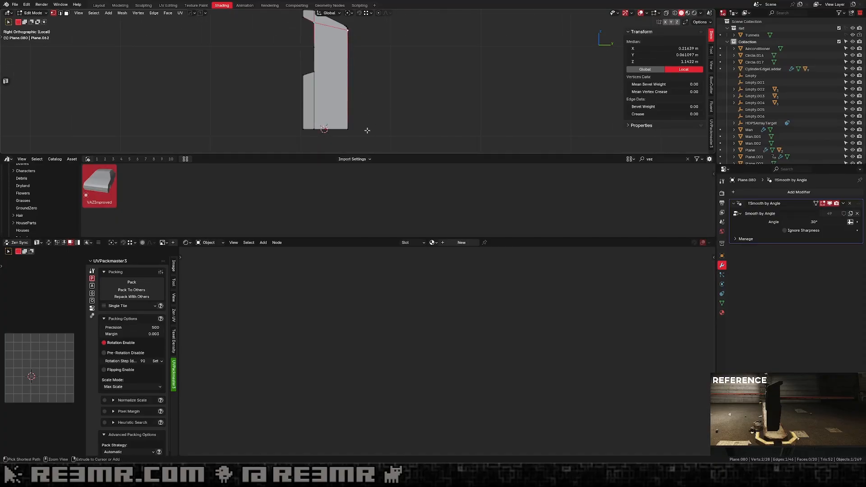
Enlarge the 3D viewport and knife-cut a vertical edge from the rounded corner's first vertex down to the slanted edge.
key(t)
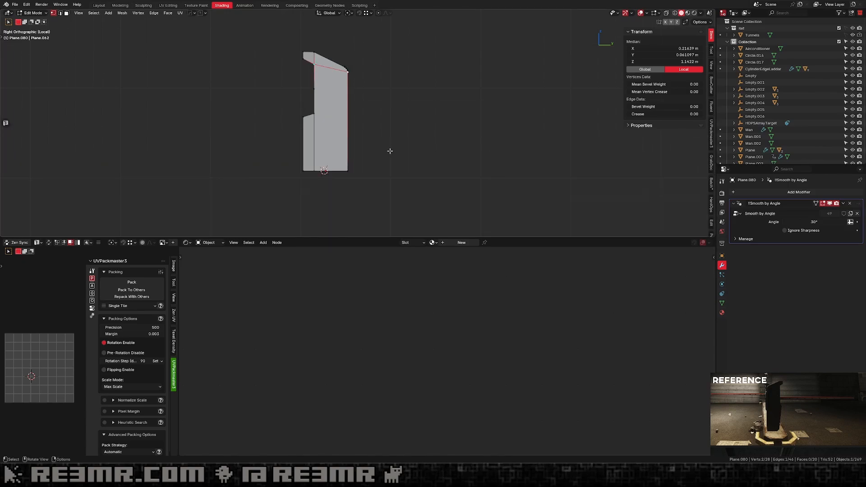
scroll(346, 151, up, 1)
mouse_move(348, 89)
shift+middle_down()
mouse_move(347, 150)
mouse_move(338, 76)
shift+middle_up()
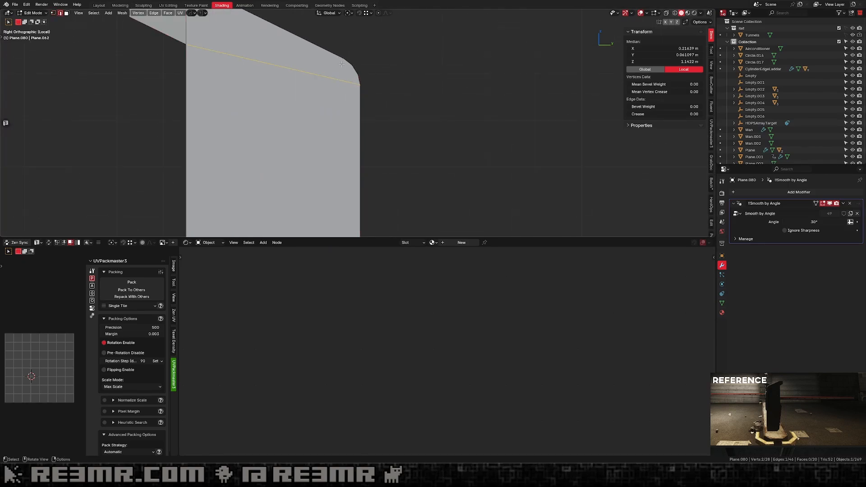
click(342, 61)
key(k)
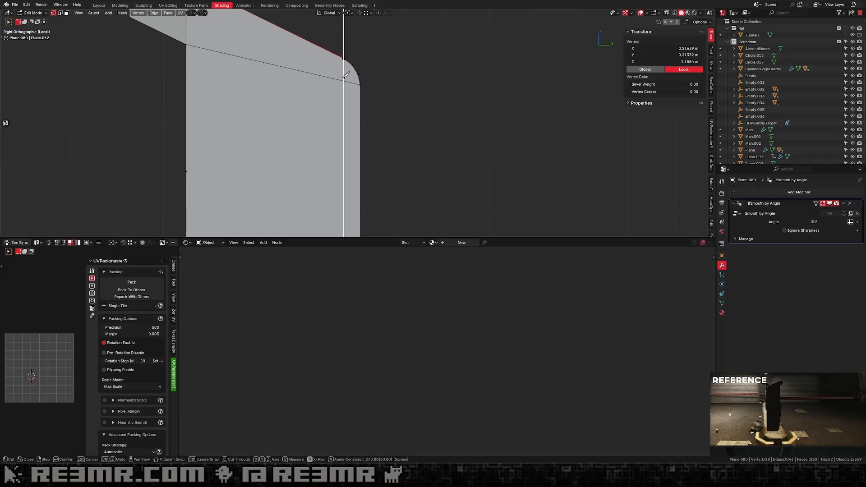
click(344, 80)
key(Return)
Connect the rounded corner's intermediate vertices to the lower end of the vertical cut.
click(357, 67)
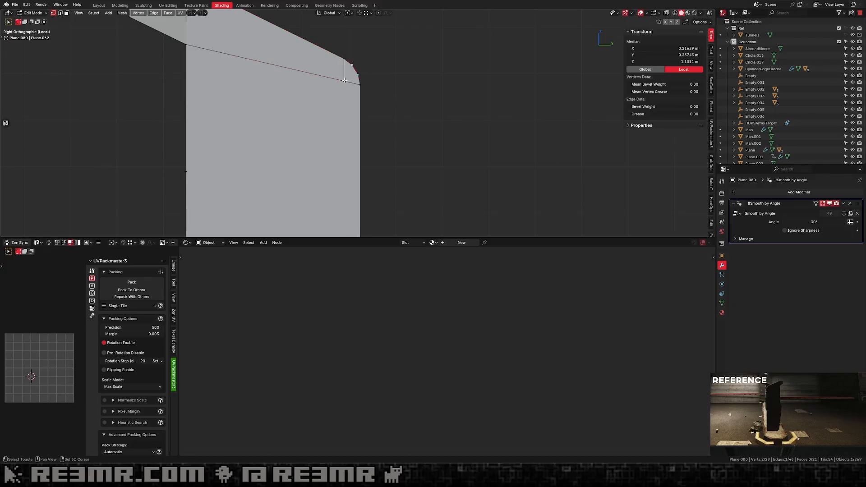
key(Tab)
scroll(366, 63, down, 3)
key(Tab)
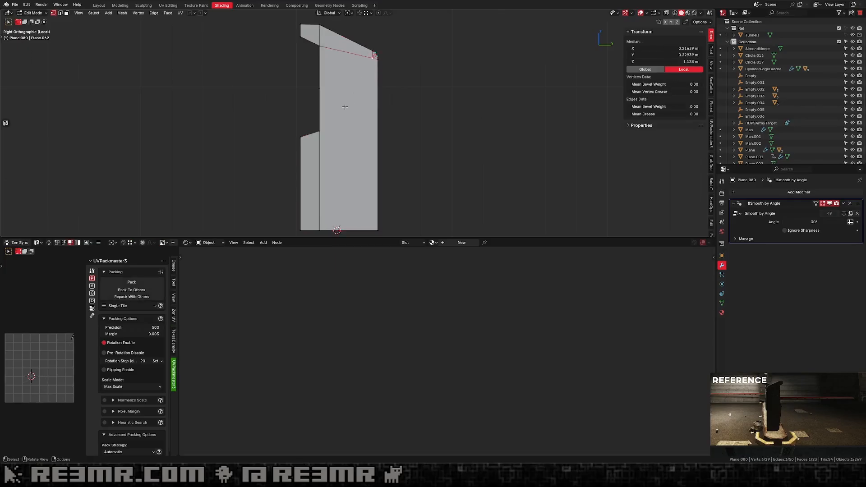
Dissolve the horizontal edge across the notch's back face.
scroll(361, 77, down, 1)
click(326, 93)
middle_drag(327, 93, 363, 90)
key(2)
click(320, 93)
key(ctrl+x)
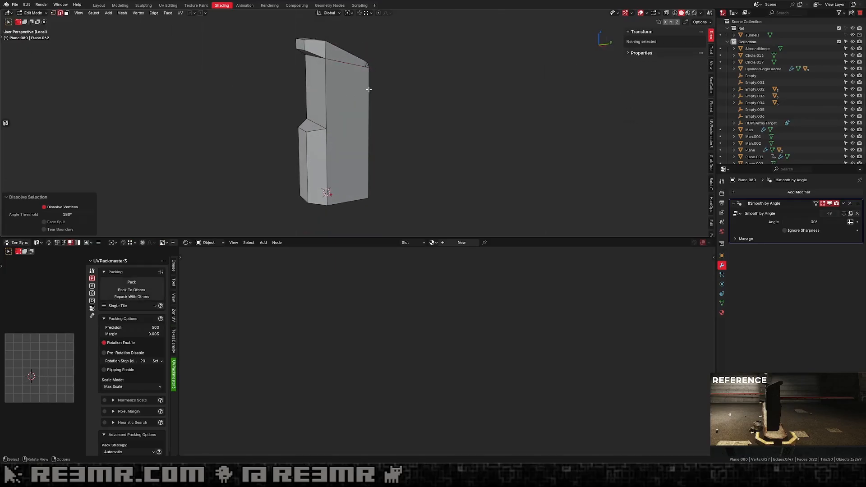
Knife-cut a diagonal edge from the vertex below the rounded corner to the side face's front base corner, in the right view.
key(1)
click(365, 75)
key(ctrl+KP_3)
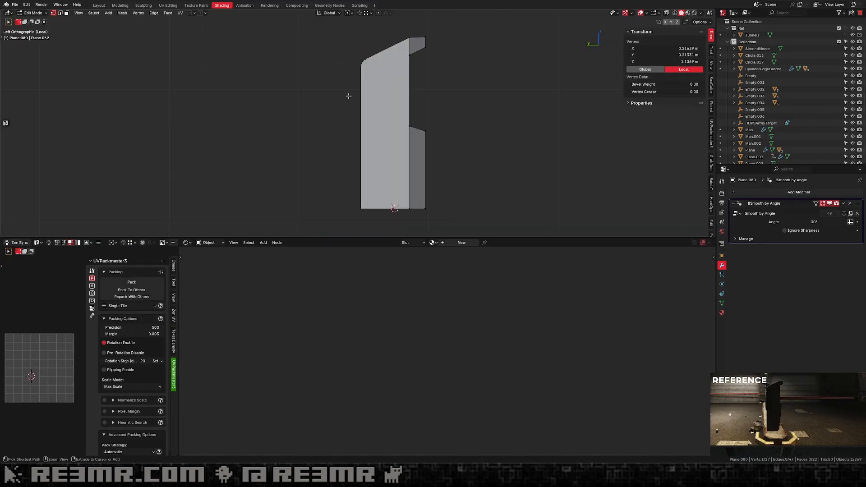
key(ctrl+KP_1)
key(ctrl+KP_3)
key(KP_3)
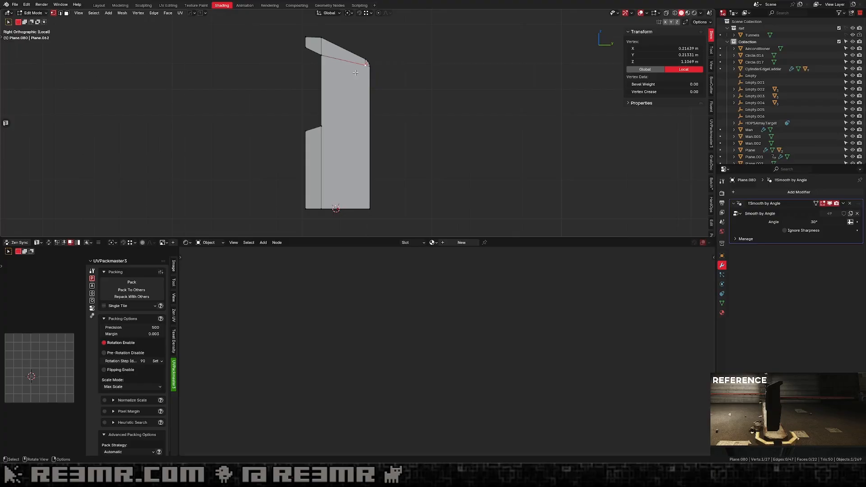
key(k)
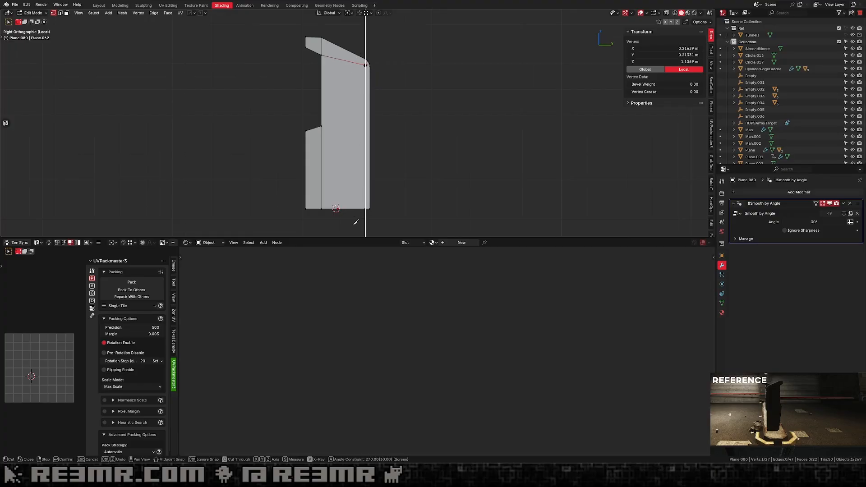
key(Escape)
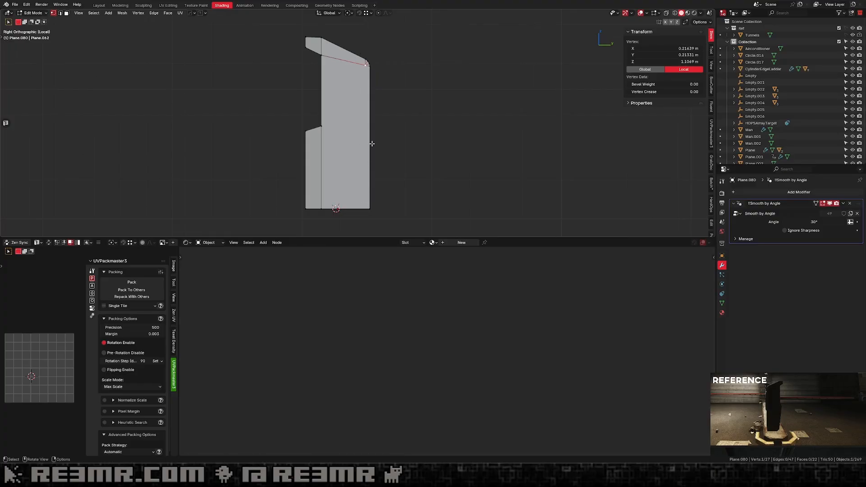
key(k)
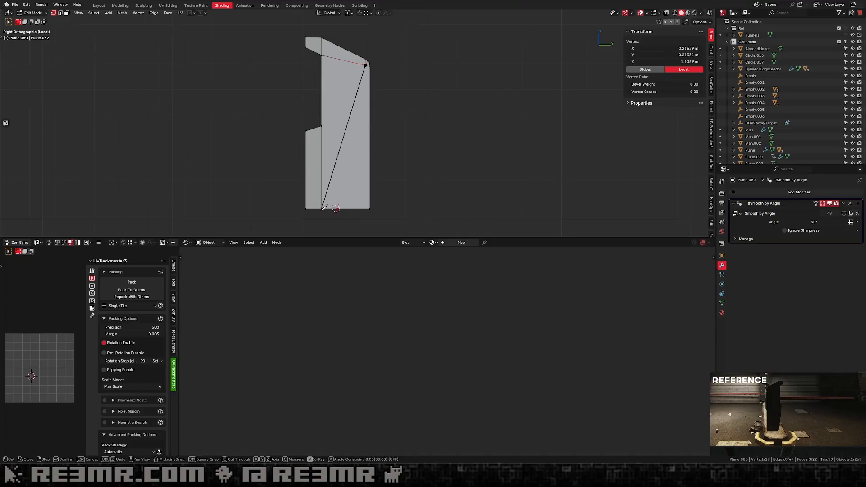
key(Return)
key(Tab)
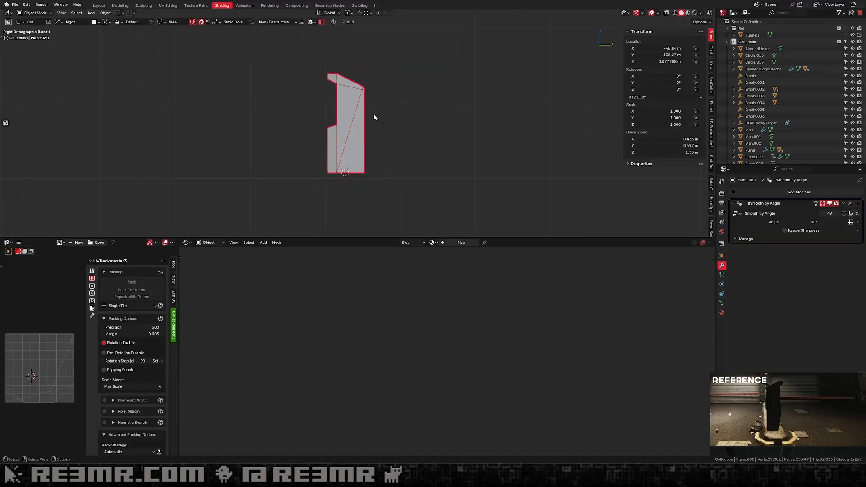
Symmetrize the post's mesh along X so the opposite side gets the same edge layout.
middle_drag(373, 115, 450, 133)
key(Tab)
key(Tab)
key(Tab)
key(alt+x)
key(Tab)
key(Tab)
Select the notch's back face and inset it.
key(3)
middle_drag(326, 99, 340, 115)
scroll(340, 115, up, 2)
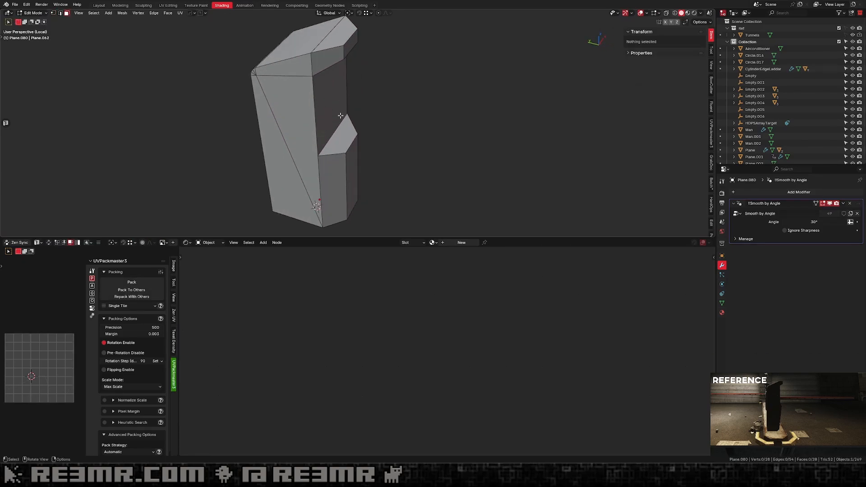
click(338, 102)
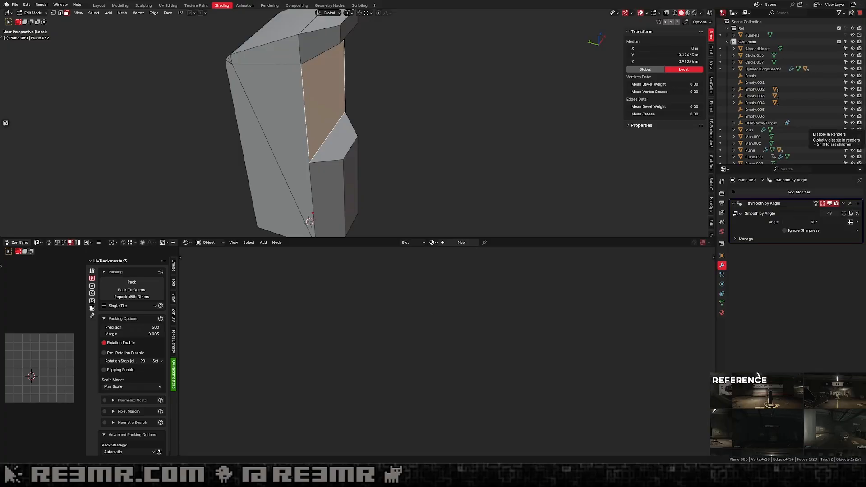
middle_drag(355, 100, 452, 128)
key(i)
click(417, 120)
Adjust the inset face's width along X and scale it to about 0.935 along Z.
key(s)
key(x)
click(361, 103)
key(s)
key(z)
click(372, 115)
Extrude the inset face about 0.027 m inward to form a shallow recess in the notch.
key(e)
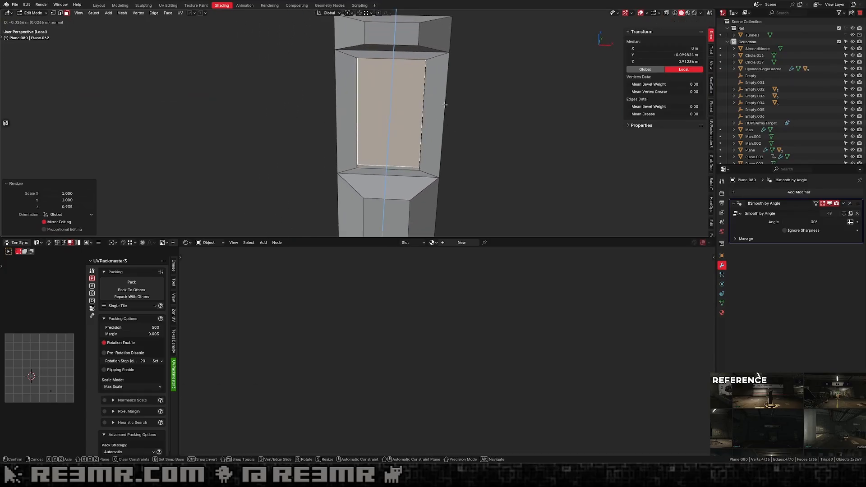
click(445, 105)
key(Tab)
middle_drag(397, 113, 429, 122)
Duplicate the recessed face into a separate object and set its origin to geometry with Bounds Center.
key(Tab)
key(4)
key(Tab)
key(ctrl+shift+alt+c)
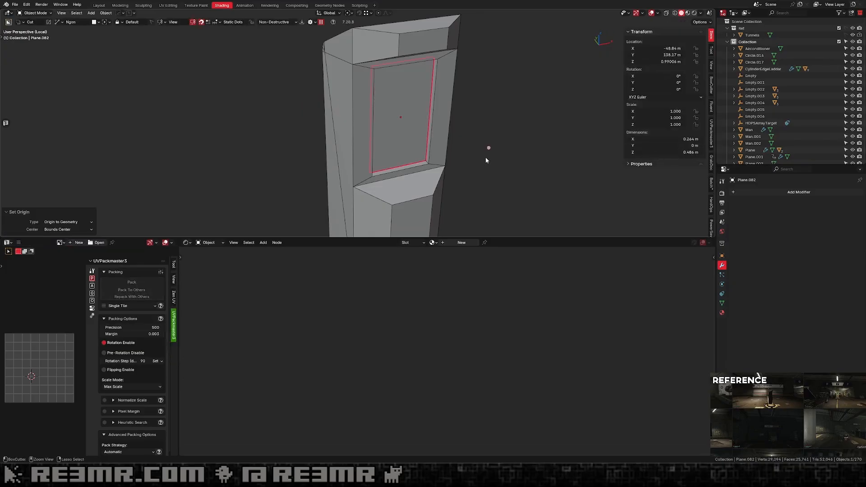
Scale the separated plane to about 0.157 along Z and 0.72 along X.
key(s)
key(z)
click(481, 128)
key(s)
key(x)
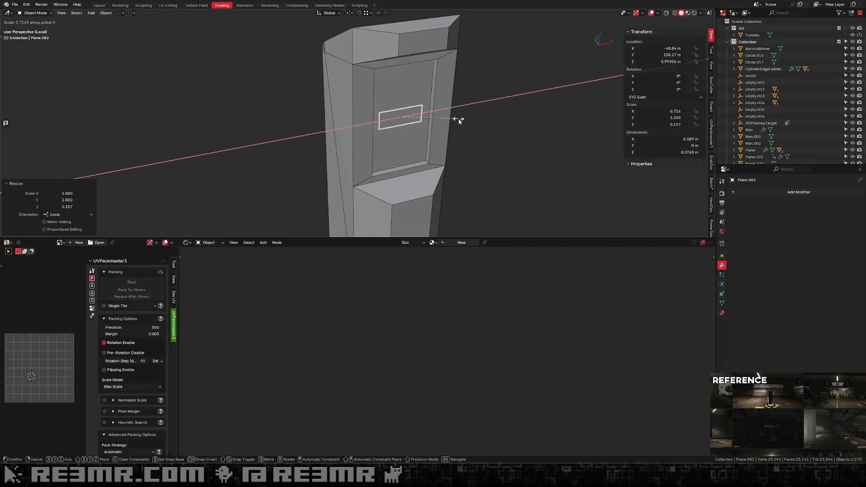
click(458, 119)
Scale the separated plane along Z and X to about 0.095 m wide and 0.043 m high.
key(s)
key(z)
click(433, 114)
key(s)
key(x)
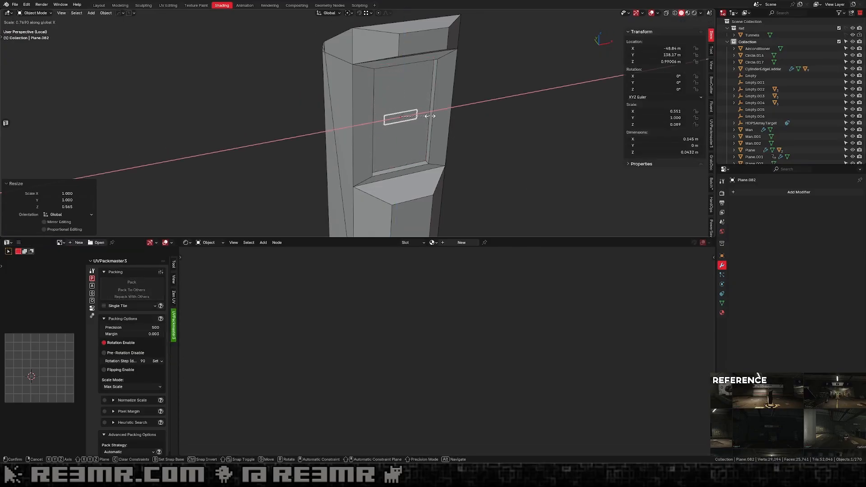
click(420, 117)
Move the small plane along X toward the recess's side edge, to an X location of about -48.907 m.
key(g)
middle_drag(417, 123, 410, 120)
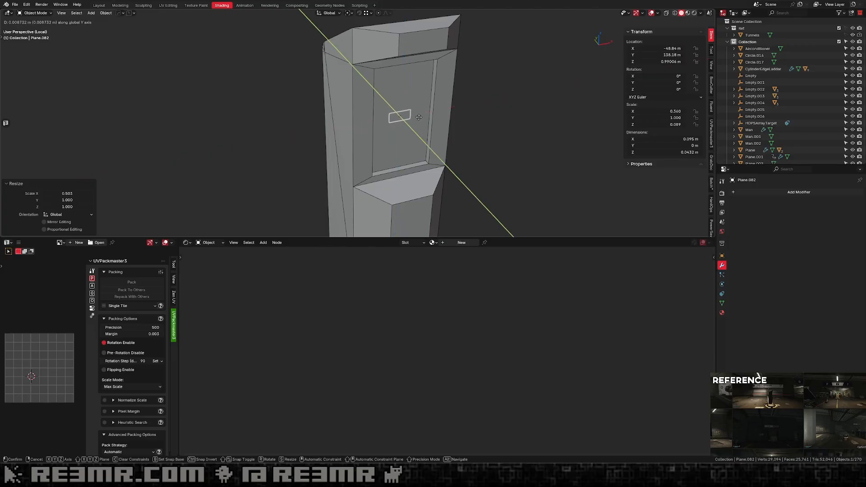
right_click(412, 124)
key(g)
key(x)
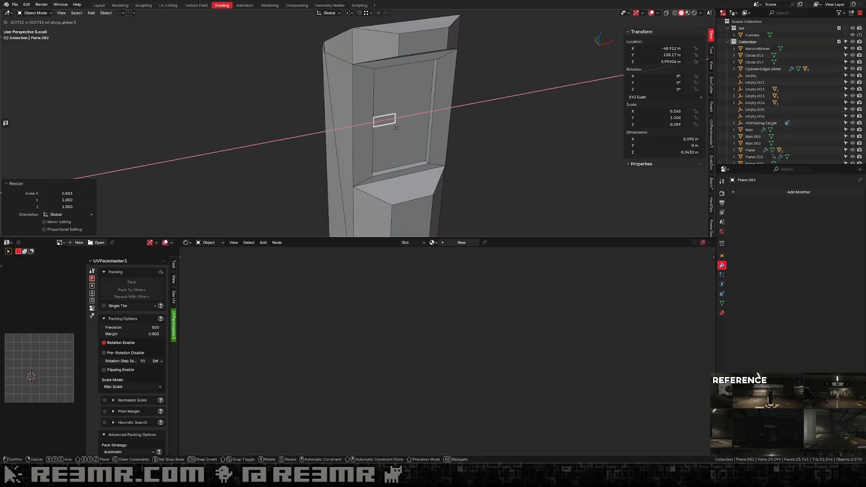
click(396, 124)
Extrude the small plane about 0.029 m outward into a raised block.
key(Tab)
key(e)
click(416, 141)
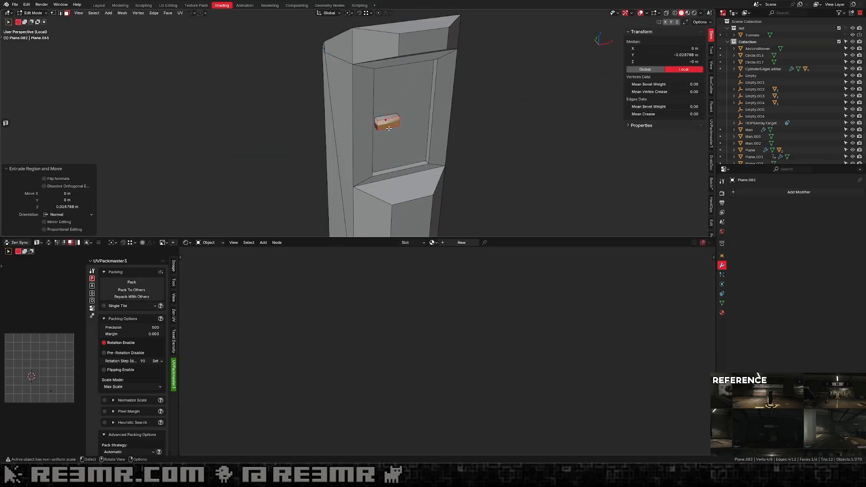
scroll(400, 124, up, 3)
key(Tab)
Sharpen the small block with HardOps and set its smoothing angle to 65°.
key(q)
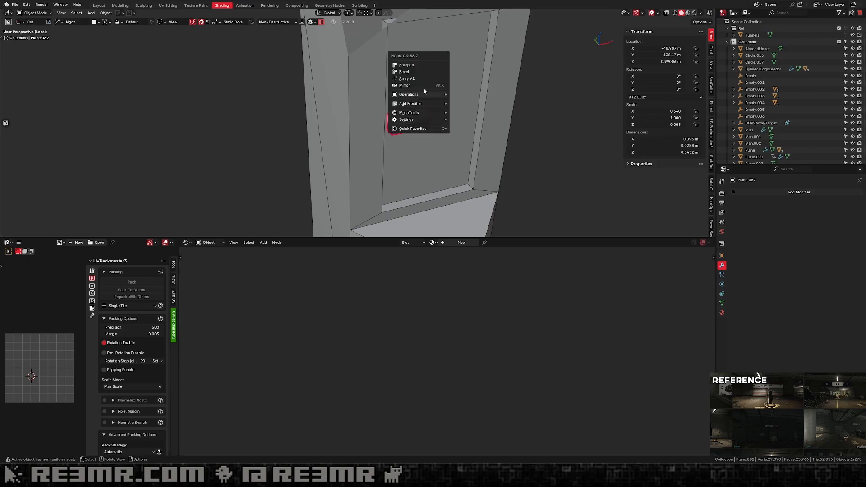
click(445, 83)
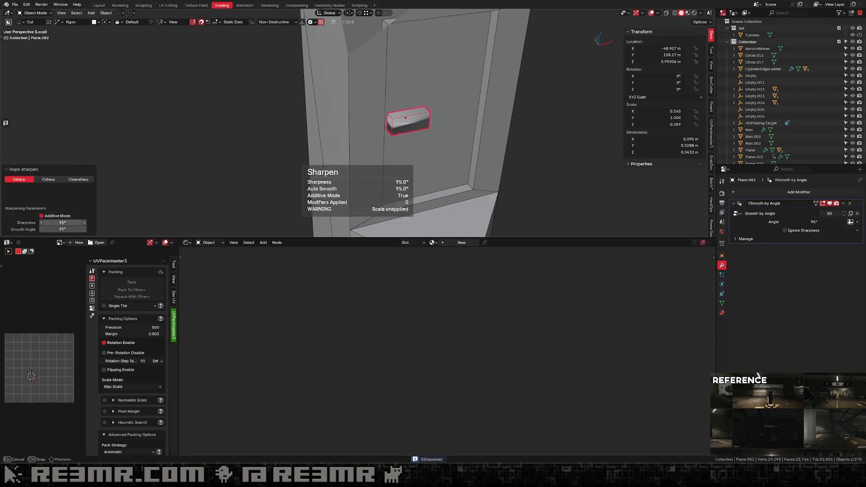
text(65)
key(Return)
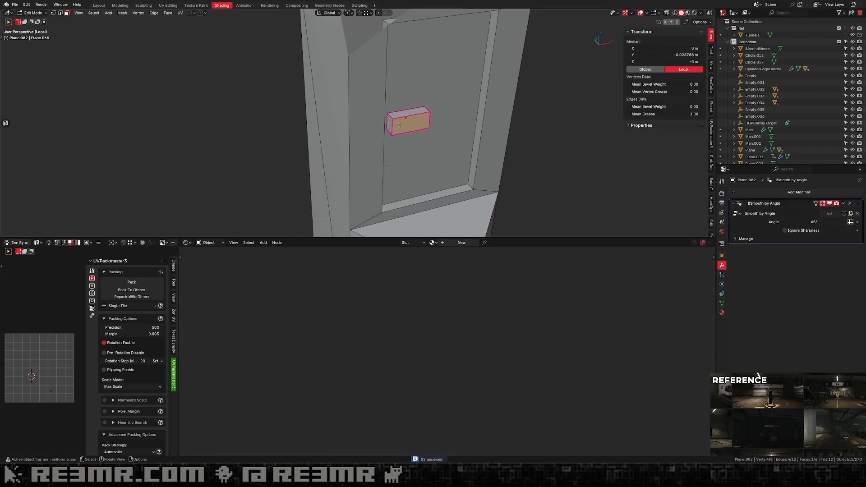
key(Tab)
key(Tab)
Select the notched post and set the BoxCutter shape to Box.
middle_drag(405, 120, 361, 79)
click(434, 122)
scroll(417, 119, down, 5)
scroll(421, 122, up, 5)
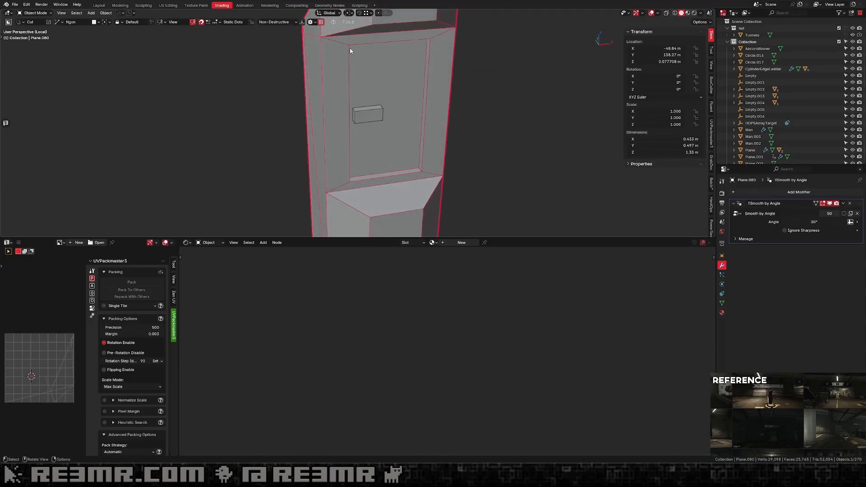
click(362, 72)
key(ctrl+d)
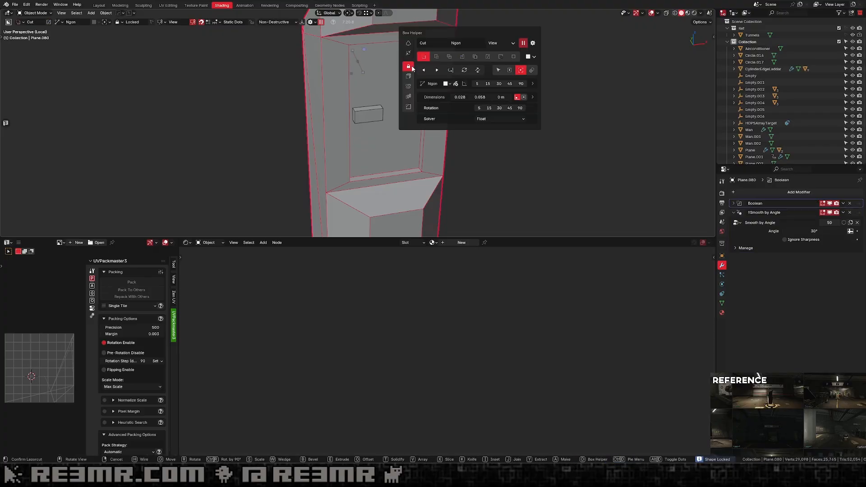
key(Escape)
key(ctrl+d)
click(395, 53)
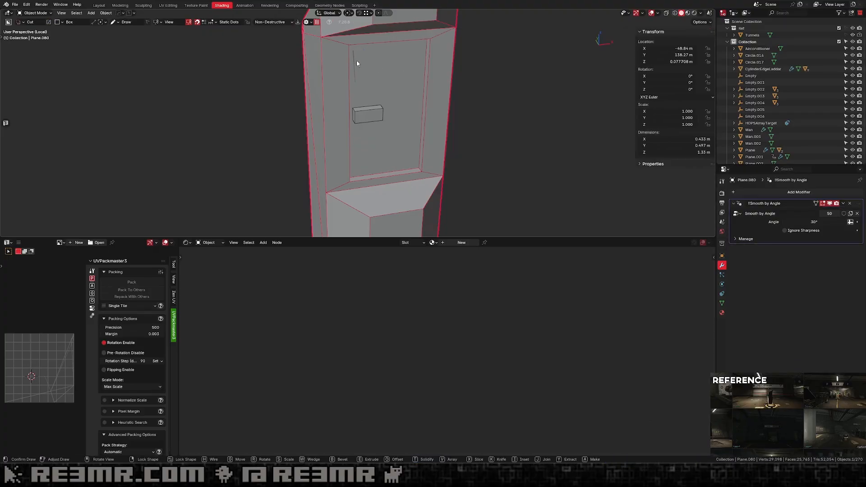
Align BoxCutter to Object and make a separate box about 0.247 by 0.168 m and 0.019 m thick above the small block.
drag(354, 51, 416, 82)
right_click(413, 84)
key(v)
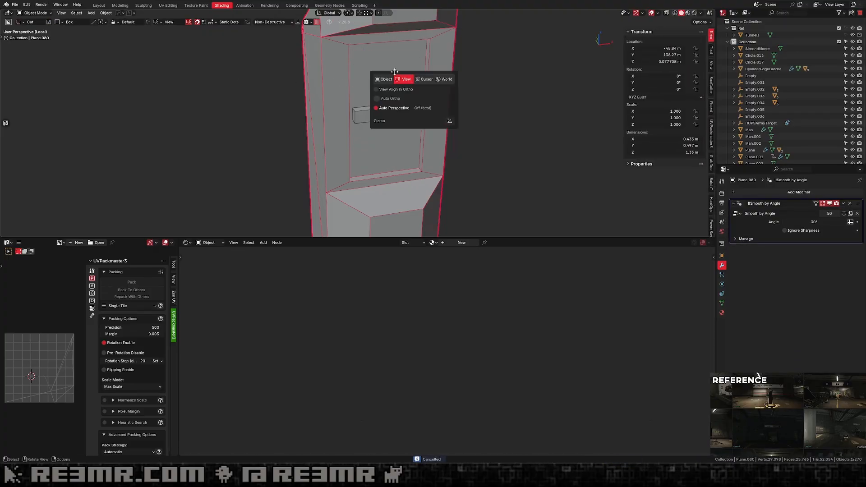
click(386, 77)
mouse_move(351, 52)
mouse_down()
mouse_move(354, 64)
mouse_move(422, 98)
mouse_up()
key(a)
click(422, 99)
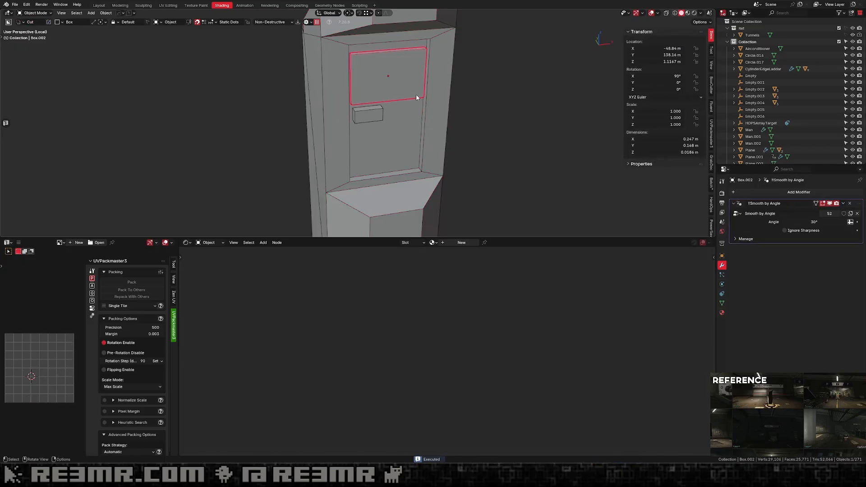
Inset the new box's front face by about 0.013 m and extrude the inset face to form a framed screen.
key(Tab)
click(414, 92)
key(i)
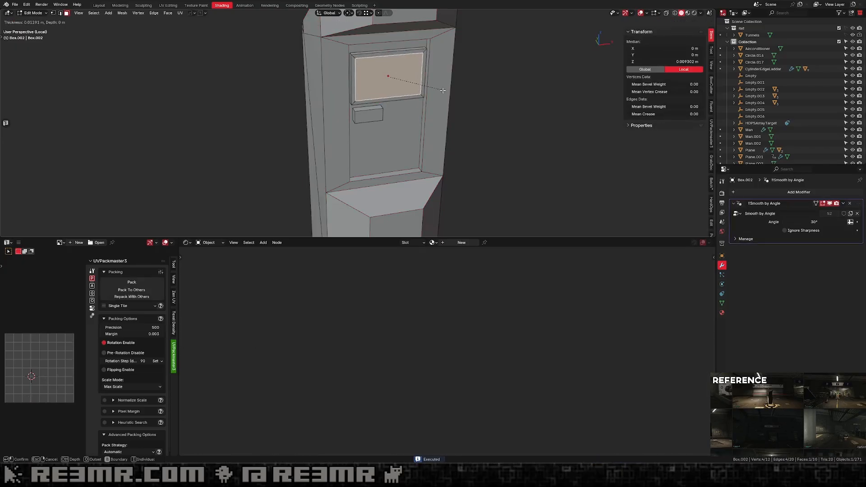
click(443, 91)
key(e)
click(449, 95)
key(Tab)
Delete the hidden back face of the framed screen box.
middle_drag(448, 97, 346, 145)
key(ctrl+KP_3)
key(slash)
key(Tab)
click(368, 115)
key(x)
click(368, 115)
key(Tab)
key(slash)
Run Smart Apply on the screen, small block and post, and join them into one object.
scroll(339, 118, up, 3)
scroll(350, 146, up, 4)
scroll(346, 145, down, 3)
shift+click(411, 123)
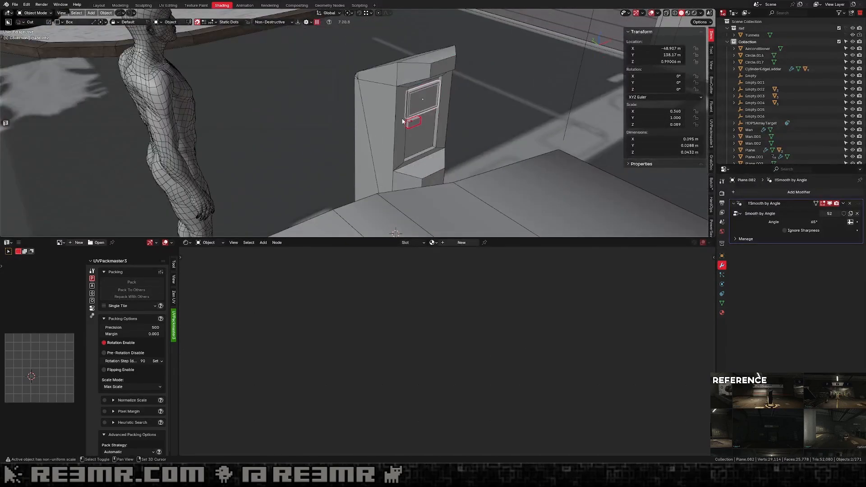
key(q)
click(394, 119)
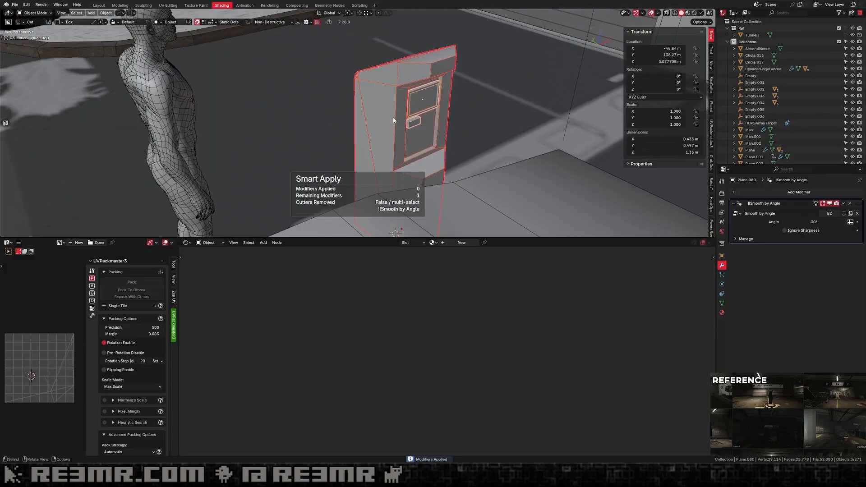
key(ctrl+j)
scroll(427, 153, down, 5)
middle_drag(393, 117, 347, 165)
key(g)
right_click(426, 119)
Move the post's bottom front vertices about 0.09 m back along Y to taper the lower front.
scroll(399, 143, up, 2)
key(Tab)
scroll(477, 146, up, 3)
shift+middle_drag(477, 146, 378, 101)
key(1)
shift+middle_drag(439, 213, 433, 178)
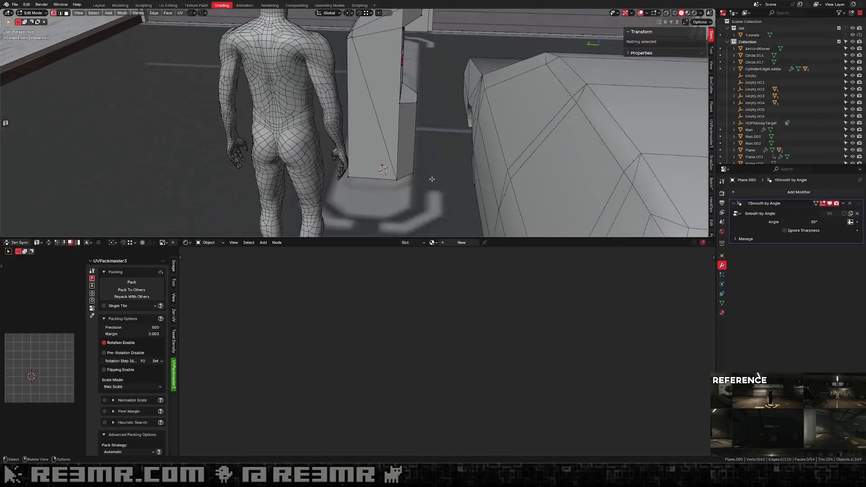
key(alt+z)
drag(431, 149, 378, 178)
key(g)
key(y)
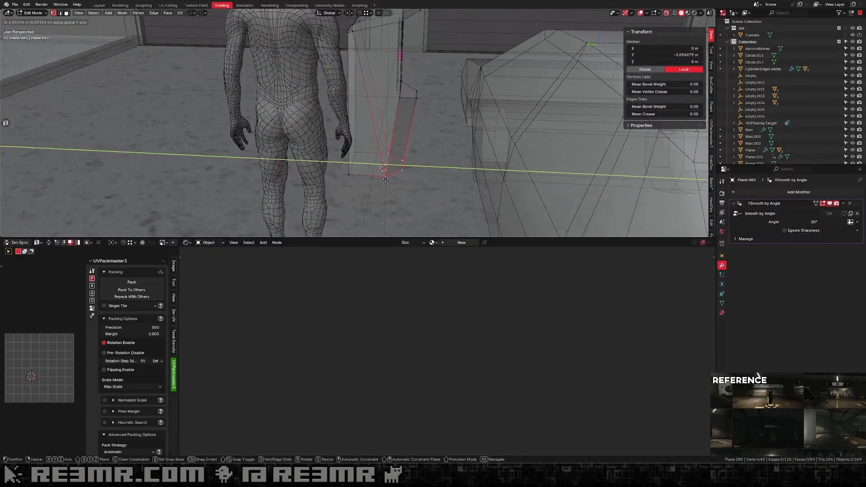
click(385, 179)
key(alt+z)
Examine the post's tapered base and overall silhouette from several angles.
key(Tab)
scroll(414, 171, down, 4)
key(Tab)
middle_drag(414, 172, 399, 149)
key(Tab)
key(Tab)
scroll(406, 140, up, 5)
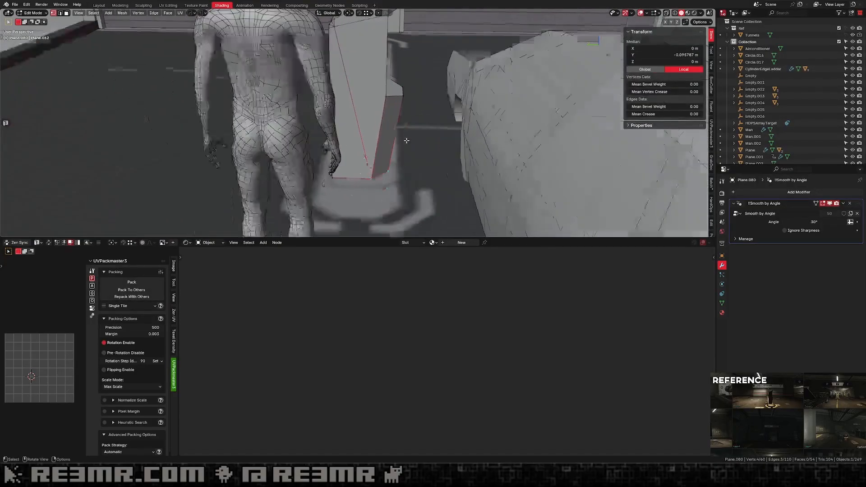
scroll(406, 140, up, 1)
key(Tab)
key(Tab)
middle_drag(414, 89, 321, 129)
scroll(406, 82, down, 6)
scroll(406, 82, down, 3)
Duplicate the post about 3.115 m along X and rotate the copy 180° about Z.
key(Tab)
key(KP_7)
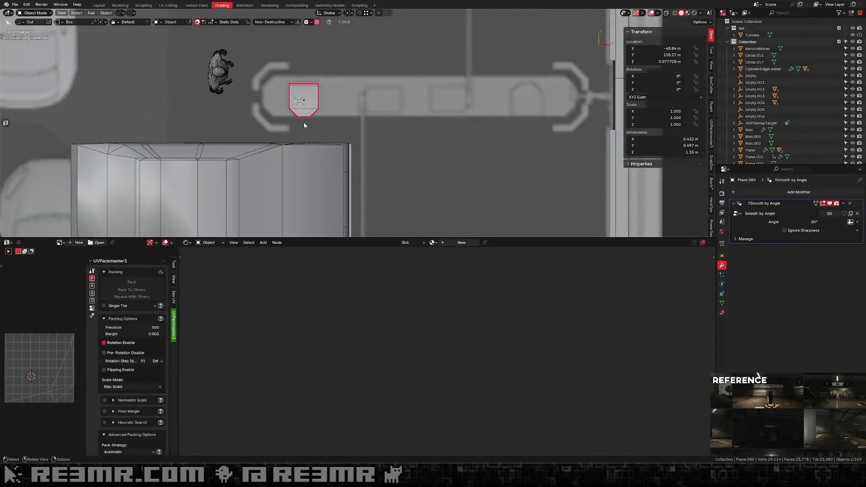
key(shift+d)
key(x)
text(z)
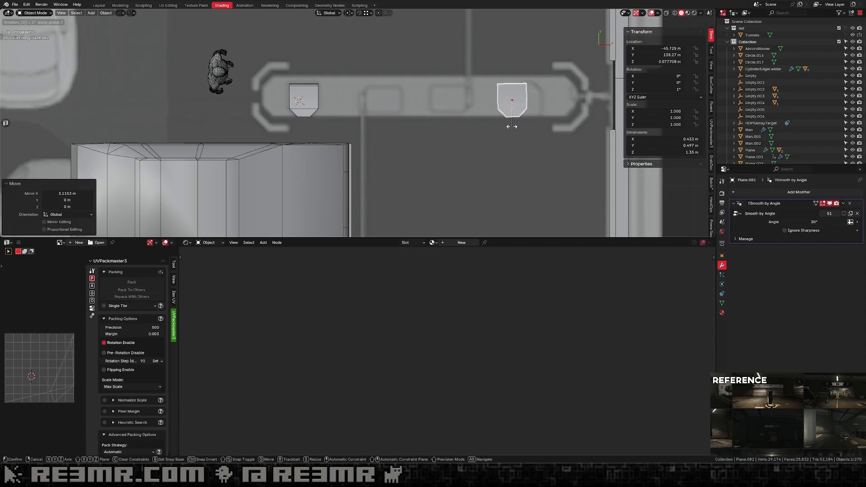
text(180)
key(Return)
Move the rotated post about 0.23 m further along X onto its outline at the island's far end.
key(g)
key(x)
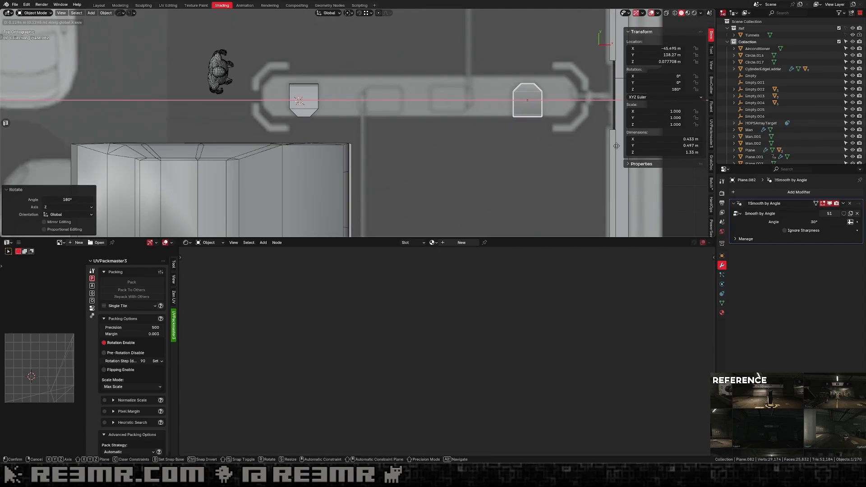
click(616, 146)
scroll(469, 124, down, 5)
scroll(444, 148, up, 1)
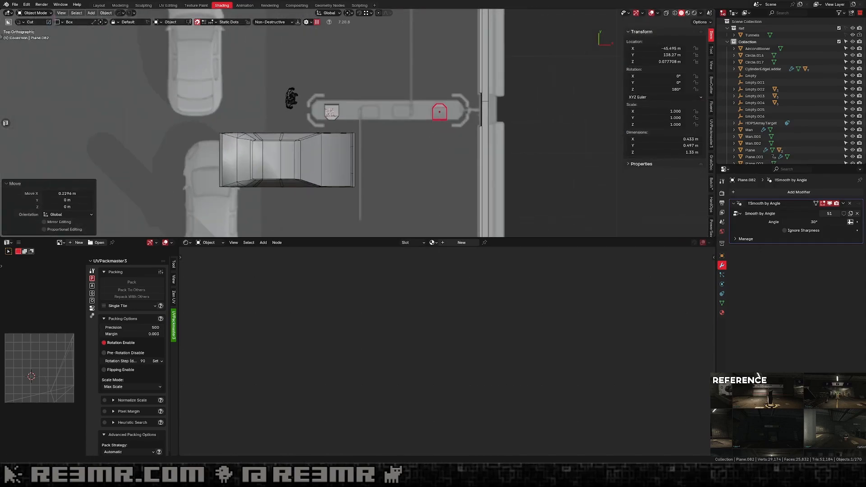
scroll(446, 133, up, 5)
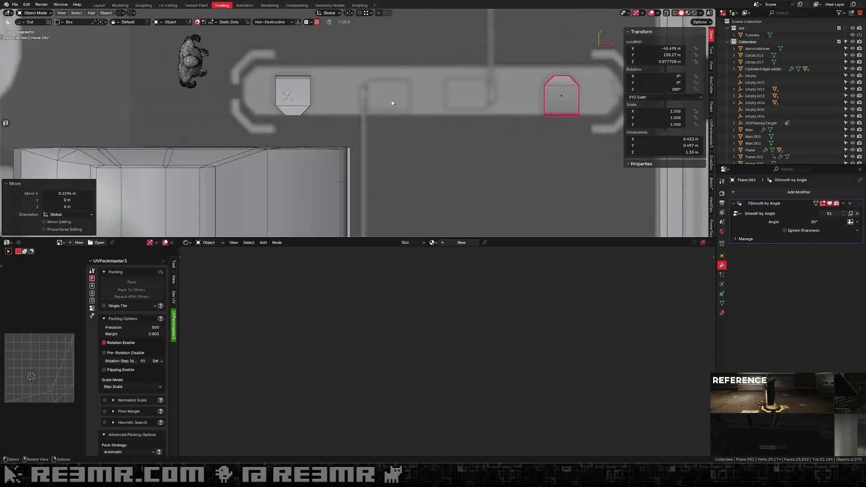
Add a plane between the two posts and scale it to 0.2.
key(shift+a)
mouse_move(387, 97)
click(429, 97)
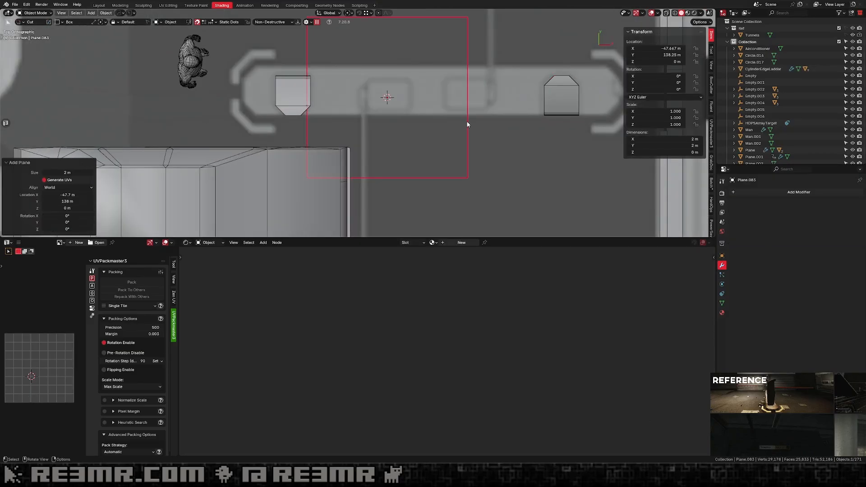
key(s)
ctrl+click(414, 97)
Move the plane along Z to 0.0777 m and position it over the rectangular outline nearest the first post.
middle_drag(413, 97, 368, 121)
key(g)
key(z)
click(344, 75)
key(KP_7)
key(g)
click(373, 122)
key(g)
click(375, 125)
Move the plane's side edge along X so the plane is about 0.574 m long.
key(Tab)
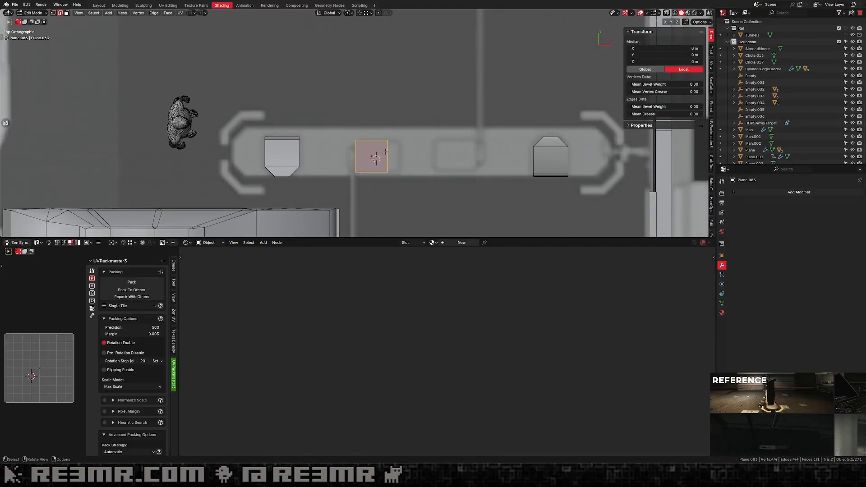
click(387, 155)
key(g)
key(x)
click(420, 158)
key(Tab)
Extrude the whole plane upward into a box about 0.745 m high.
middle_drag(382, 166, 323, 121)
key(Tab)
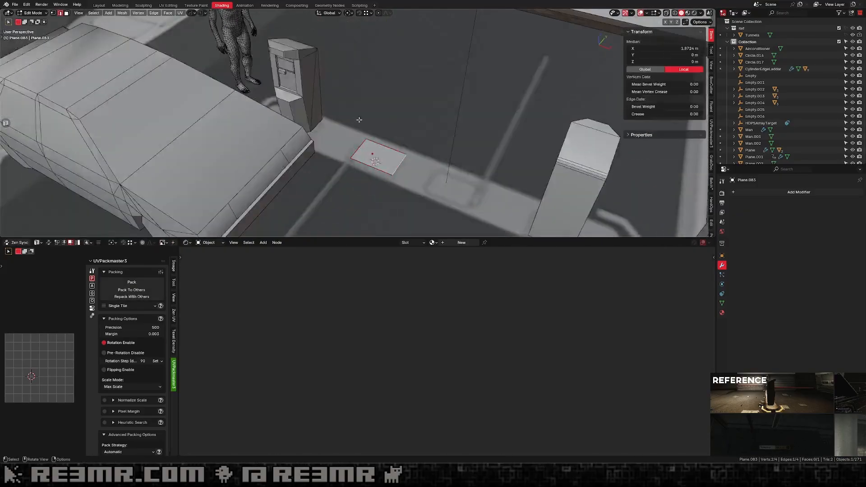
key(a)
key(e)
click(321, 82)
key(Tab)
middle_drag(321, 82, 463, 147)
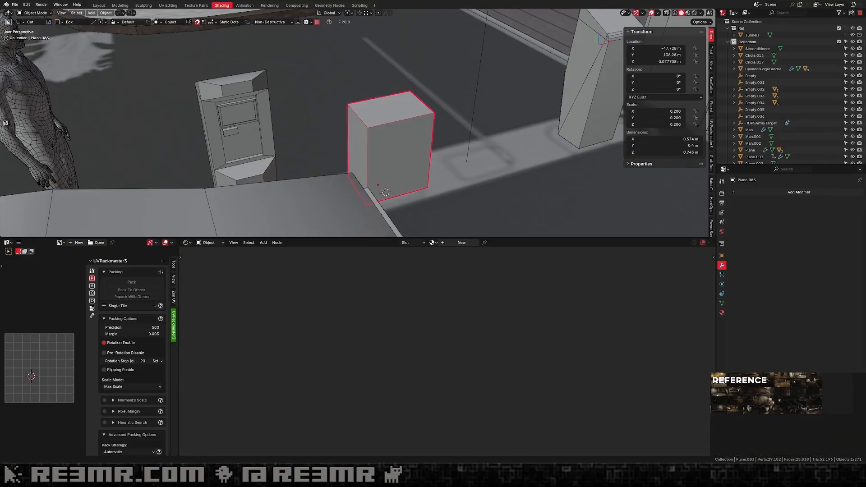
Make a separate thin bar about 0.105 m high and 0.022 m thick with BoxCutter, starting on the box's post-facing side.
middle_drag(384, 104, 378, 126)
scroll(378, 114, up, 2)
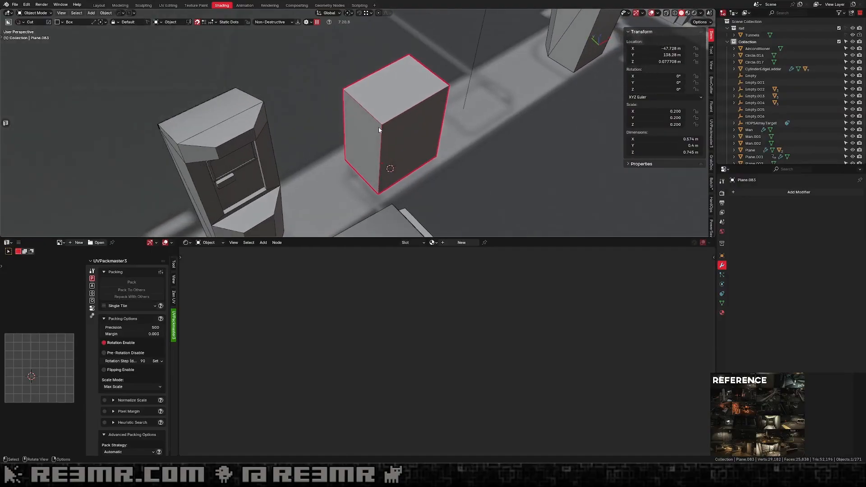
key(shift+a)
key(shift+a)
drag(355, 121, 363, 134)
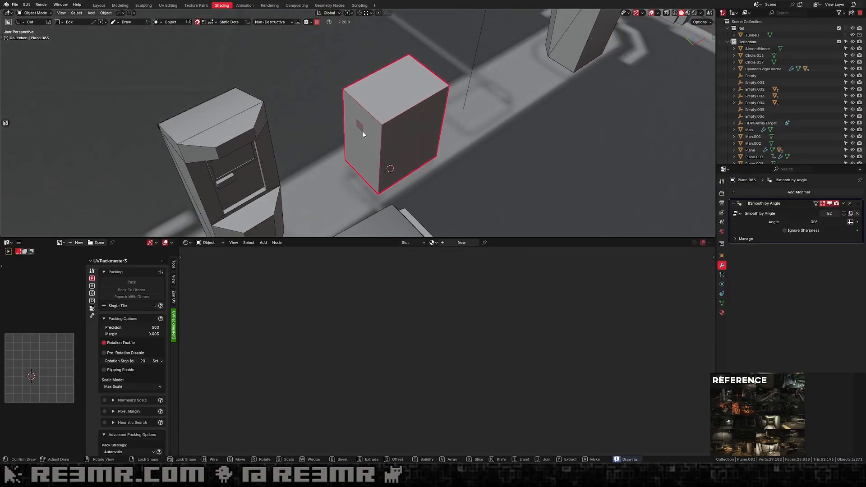
drag(472, 210, 465, 210)
key(a)
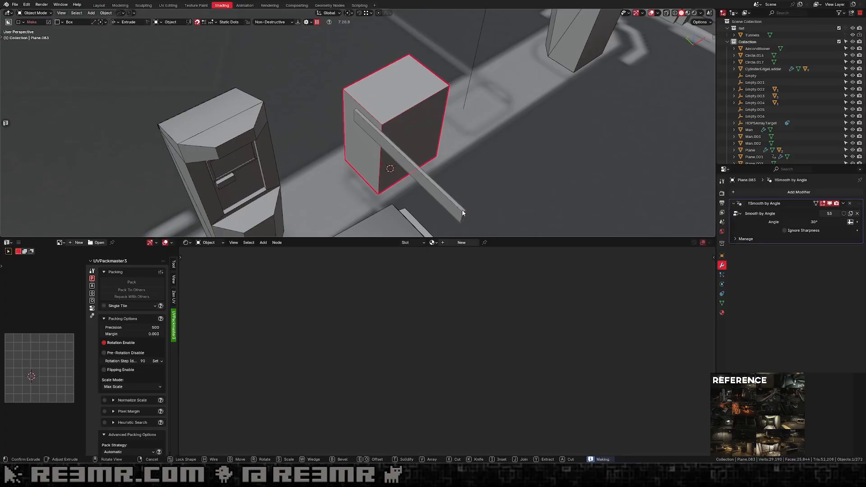
click(466, 210)
Move the bar's end face outward along Y to make the bar about 3.49 m long.
scroll(419, 169, down, 4)
key(Tab)
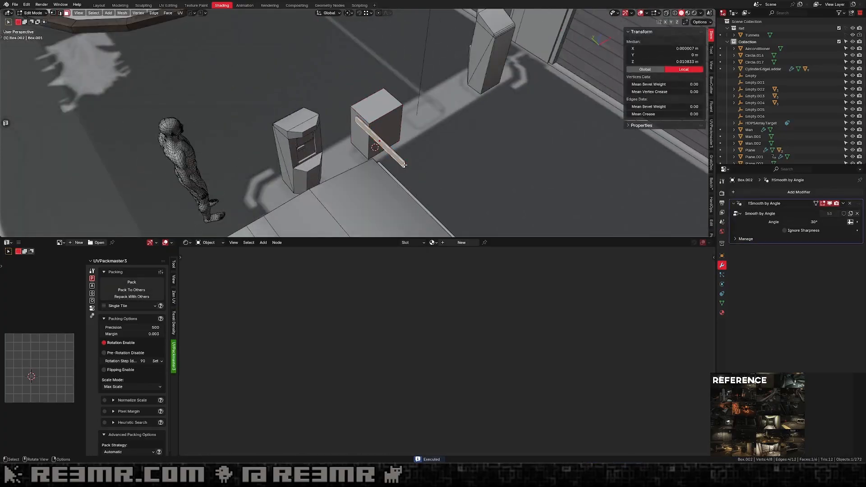
shift+middle_drag(405, 165, 386, 125)
click(375, 115)
key(g)
key(y)
click(501, 195)
shift+middle_drag(502, 195, 355, 125)
key(g)
key(y)
click(493, 150)
key(Tab)
Make a separate seven-sided disc about 0.18 m wide and 0.036 m thick over the bar's box-side end with BoxCutter.
scroll(420, 129, up, 4)
scroll(355, 125, up, 3)
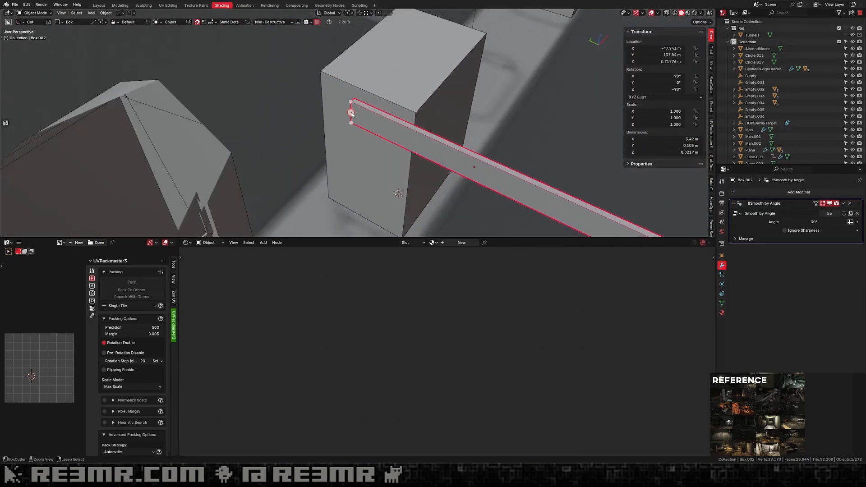
key(ctrl+d)
click(379, 129)
key(alt+v)
middle_drag(355, 118, 360, 140)
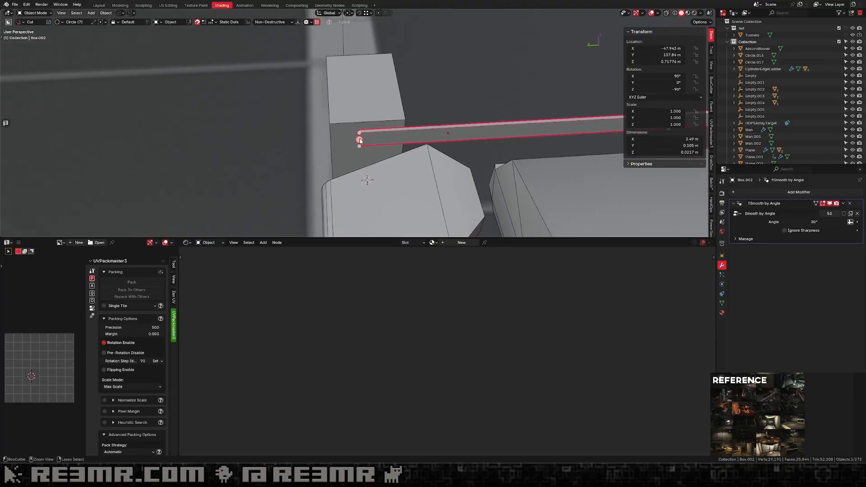
click(360, 140)
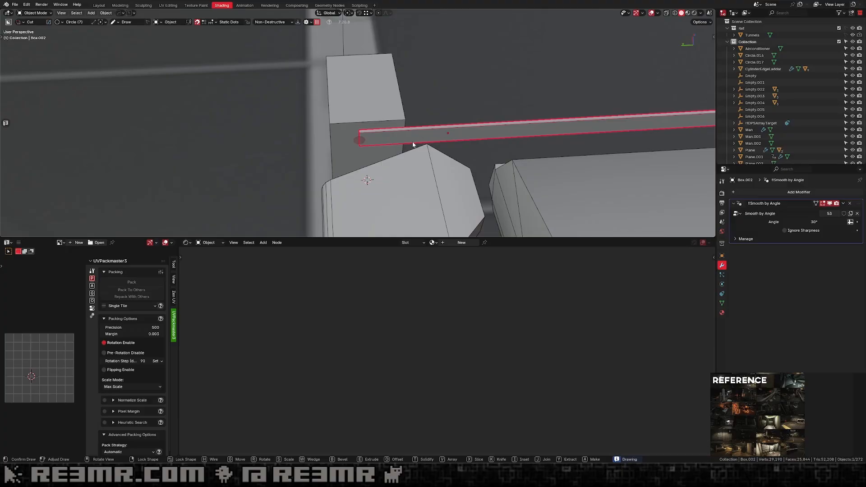
click(386, 150)
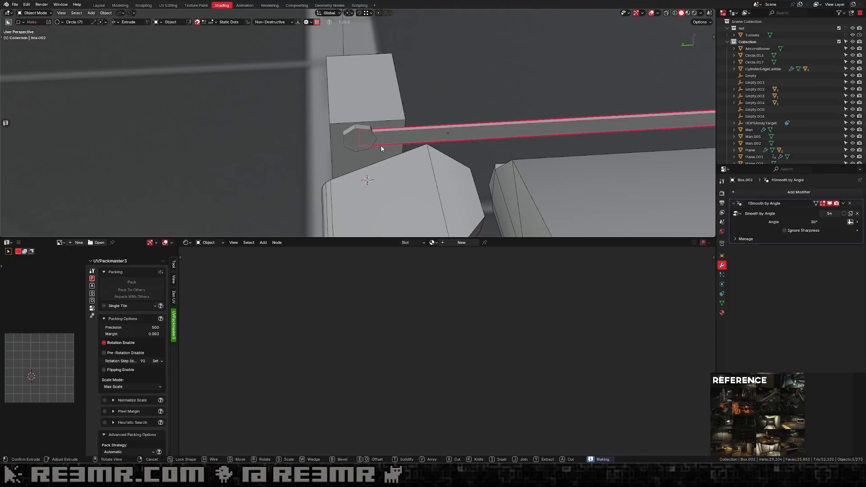
middle_drag(381, 145, 337, 123)
scroll(361, 127, up, 2)
middle_drag(397, 126, 402, 96)
Shift the disc along X and Y and align its location to the barrier box on the Y axis only.
key(g)
key(x)
click(380, 117)
key(g)
key(y)
click(380, 113)
shift+click(388, 87)
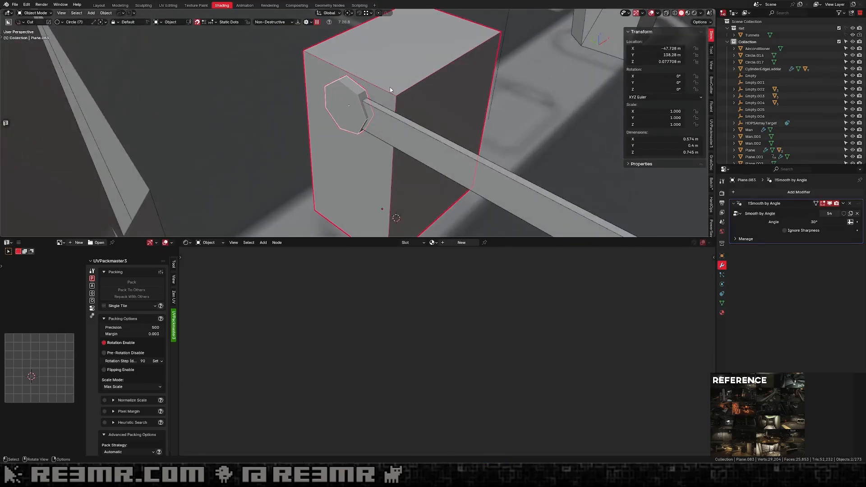
shift+click(390, 89)
key(alt+a)
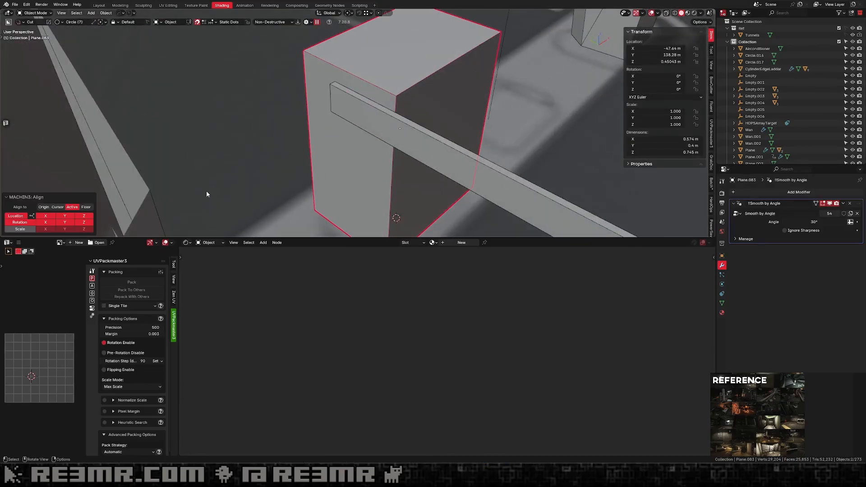
middle_drag(258, 156, 287, 169)
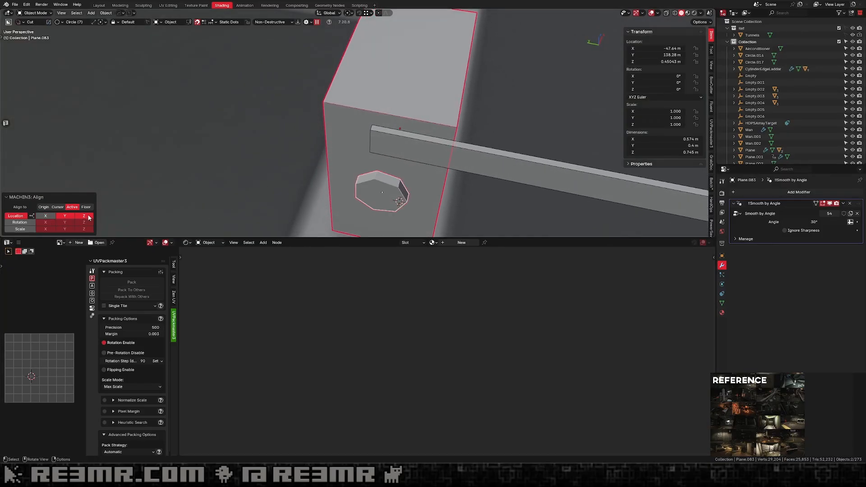
Delete the bar's hidden end face behind the disc and move that open end along Y to make the bar about 3.39 m long.
click(424, 145)
click(403, 147)
middle_drag(404, 147, 467, 104)
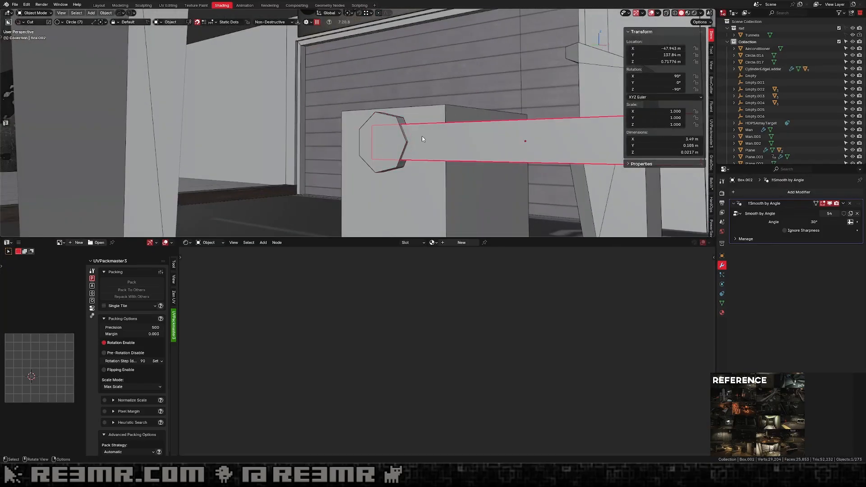
key(Tab)
shift+middle_drag(389, 142, 431, 111)
key(alt+z)
click(419, 107)
key(x)
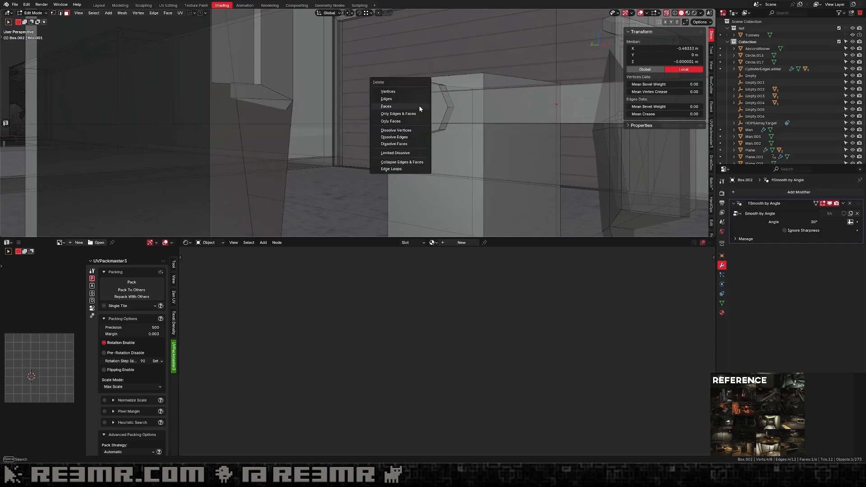
click(420, 107)
key(g)
key(x)
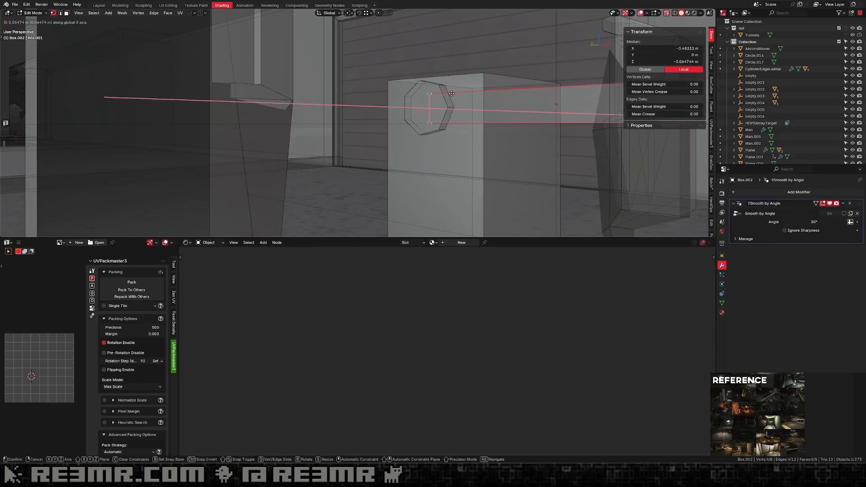
key(y)
key(Return)
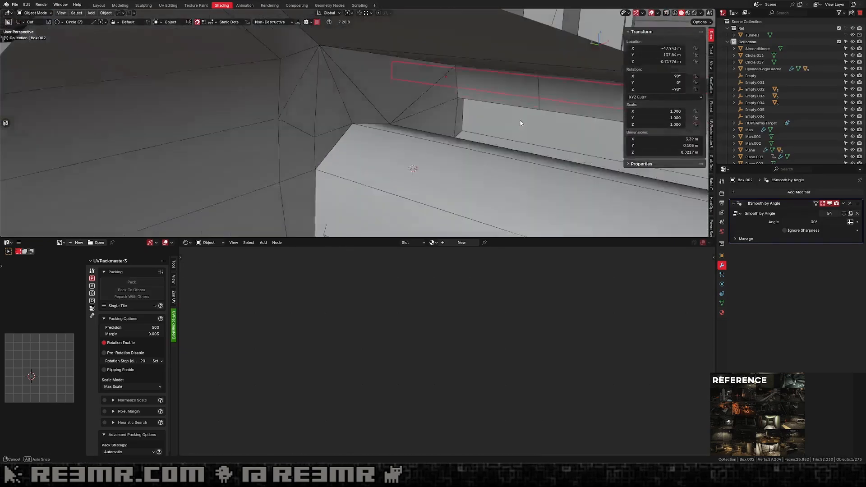
Thicken the disc by moving its outer face outward along X, away from the barrier box.
scroll(522, 132, down, 7)
middle_drag(520, 123, 382, 162)
scroll(383, 162, up, 3)
scroll(323, 116, down, 4)
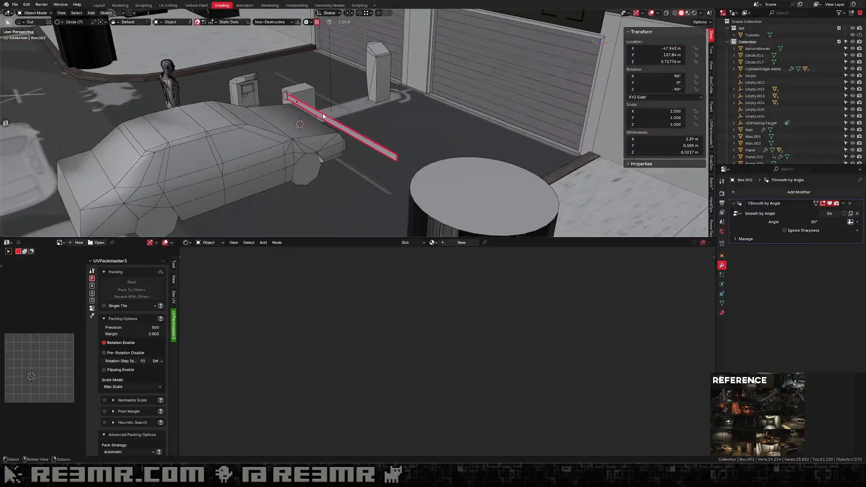
scroll(322, 116, up, 4)
click(273, 131)
scroll(274, 131, up, 3)
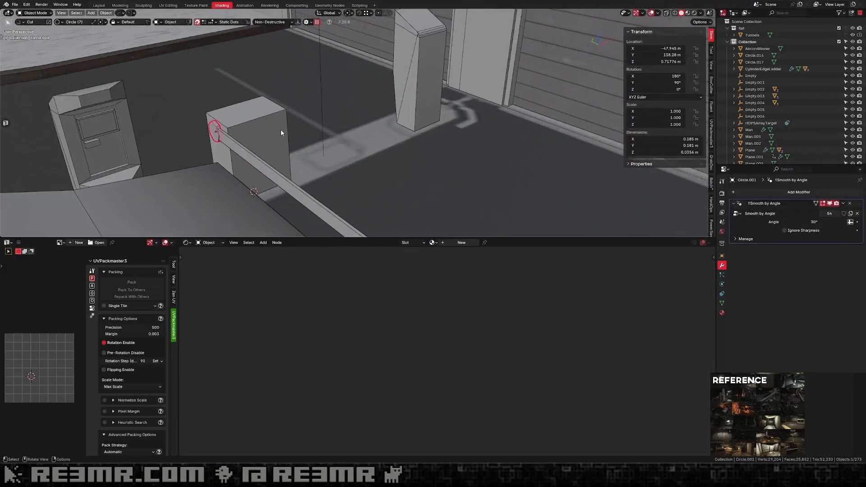
key(Tab)
key(g)
key(x)
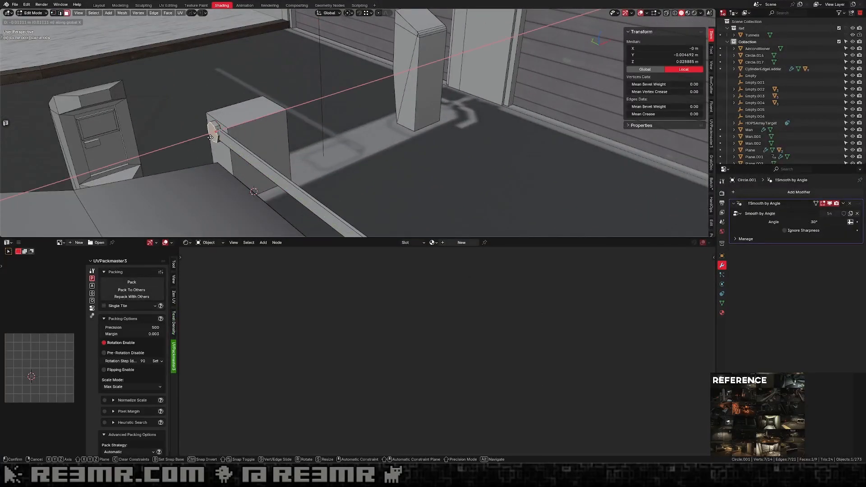
click(210, 137)
key(Tab)
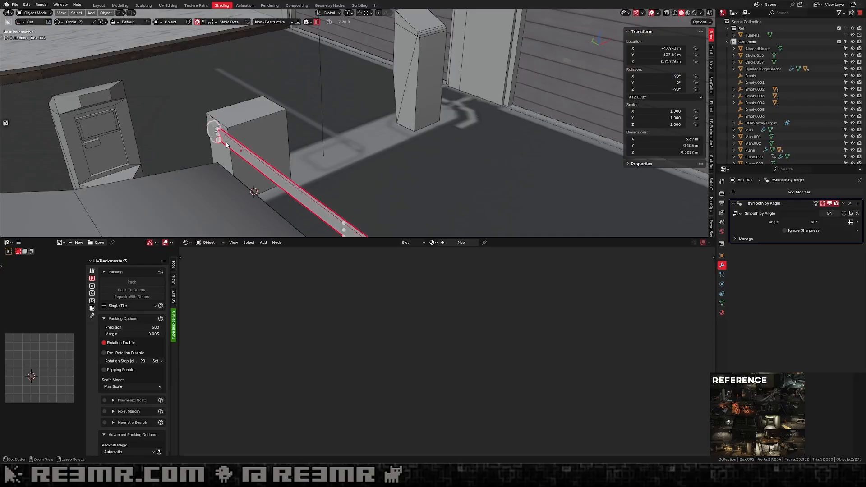
Join the disc with the bar, and join the resulting arm to the barrier box as one object.
key(x)
click(225, 142)
scroll(310, 137, down, 5)
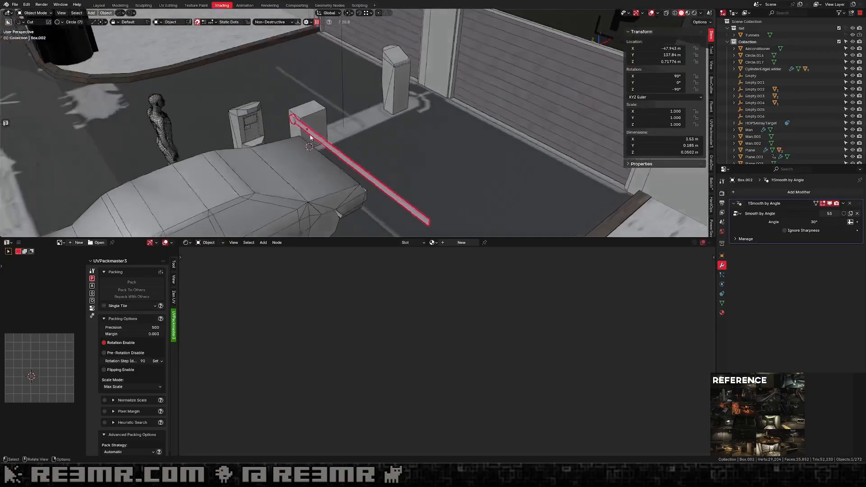
scroll(310, 138, up, 2)
click(309, 126)
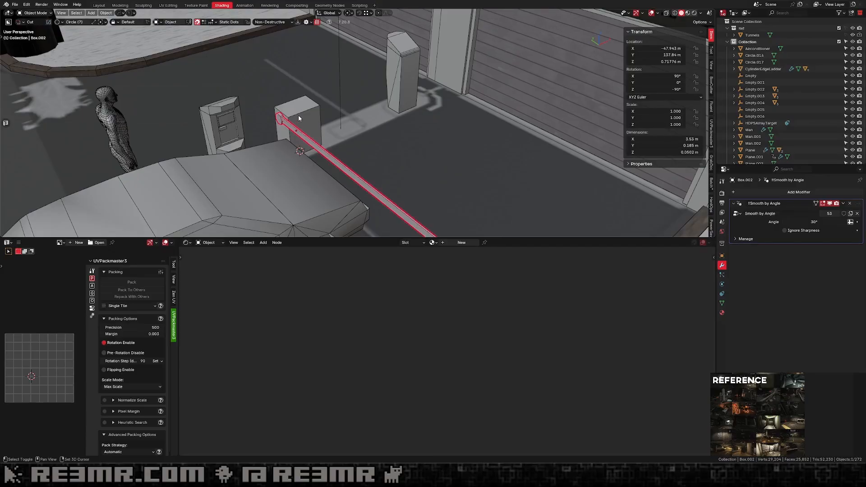
key(ctrl+j)
In local view, poke the disc's outer face into a triangle fan and mark its rim as a seam.
key(Tab)
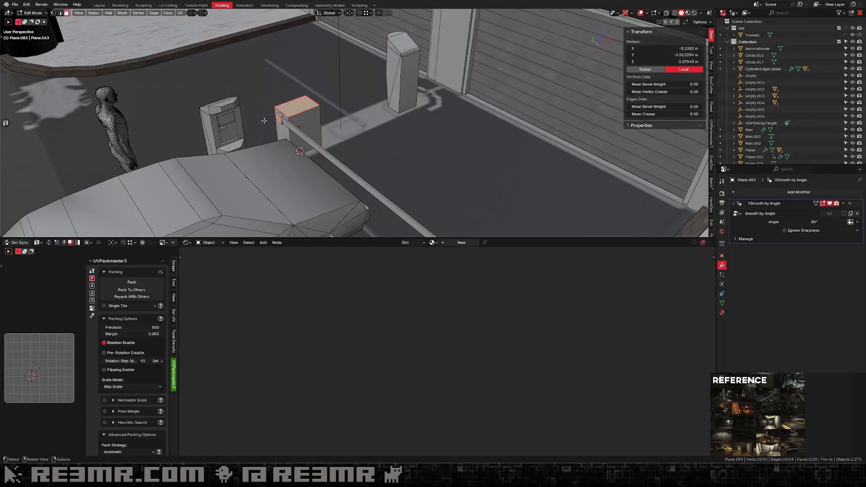
click(280, 118)
key(slash)
middle_drag(302, 124, 490, 160)
scroll(489, 159, up, 2)
scroll(429, 140, up, 4)
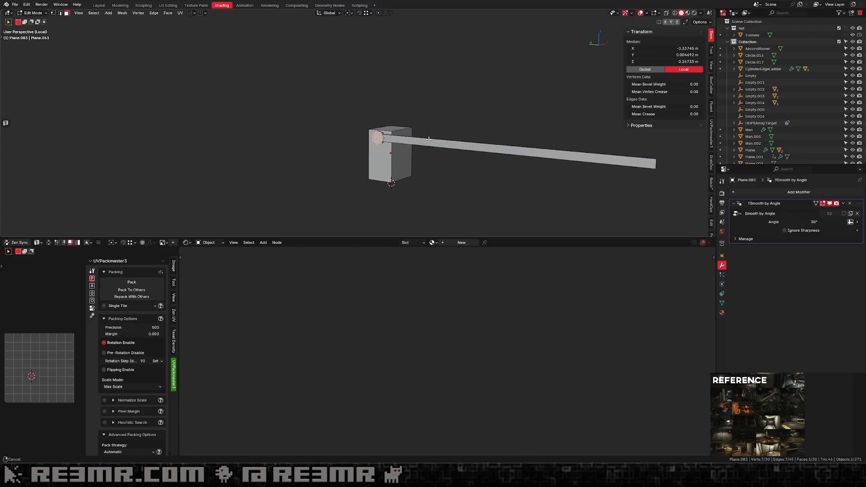
right_click(525, 183)
click(524, 183)
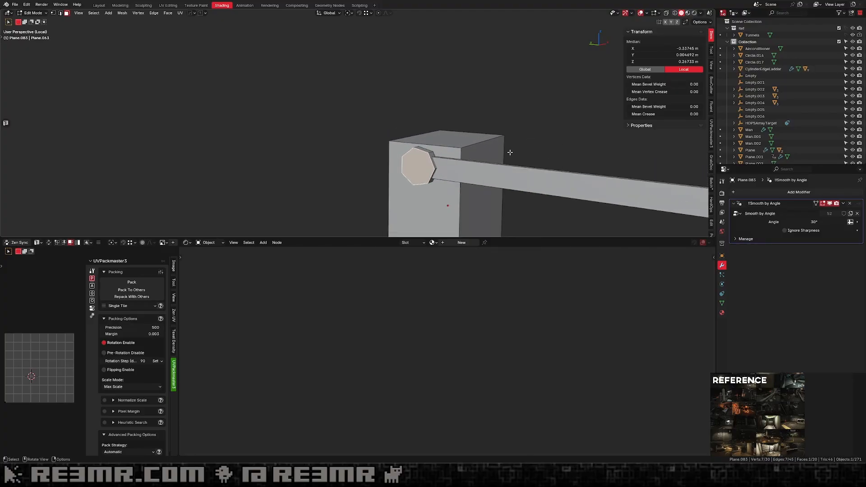
click(508, 148)
key(m)
click(501, 150)
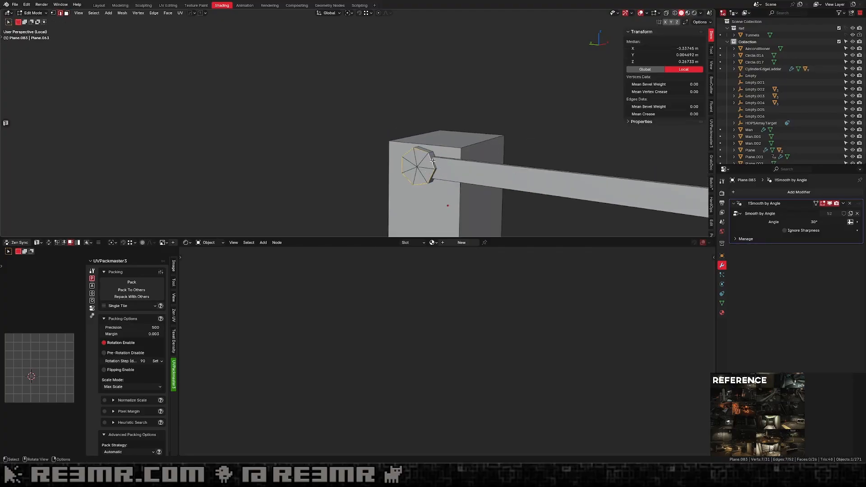
Delete the disc's hidden back face that lies against the barrier box.
middle_drag(432, 160, 477, 146)
key(slash)
key(slash)
scroll(490, 116, up, 2)
key(Tab)
key(Tab)
key(alt+z)
scroll(444, 148, up, 2)
key(alt+a)
shift+middle_drag(483, 102, 497, 129)
click(440, 128)
key(x)
click(470, 129)
key(alt+z)
key(Tab)
Mark UV seams along the barrier arm's top edge and around its far end, checking the seam-delimited linked selection.
scroll(461, 132, up, 1)
shift+middle_drag(311, 149, 504, 102)
key(Tab)
key(Tab)
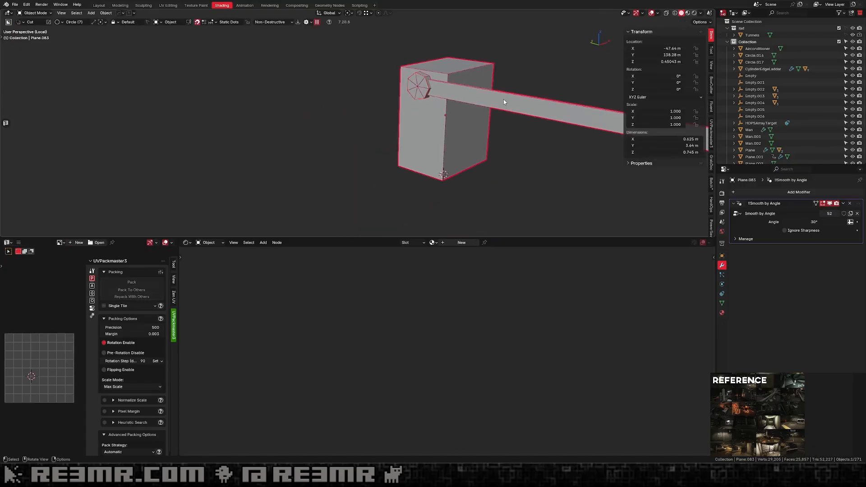
key(Tab)
click(504, 102)
scroll(504, 101, down, 3)
middle_drag(451, 113, 368, 122)
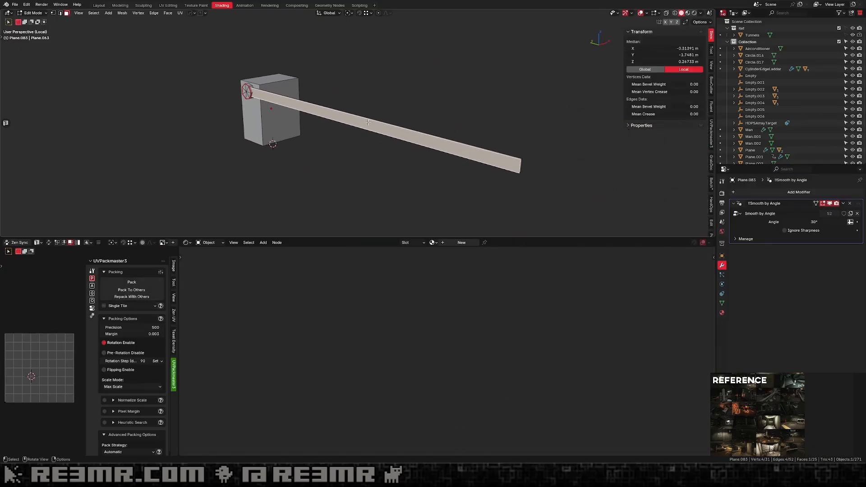
key(a)
click(440, 146)
key(l)
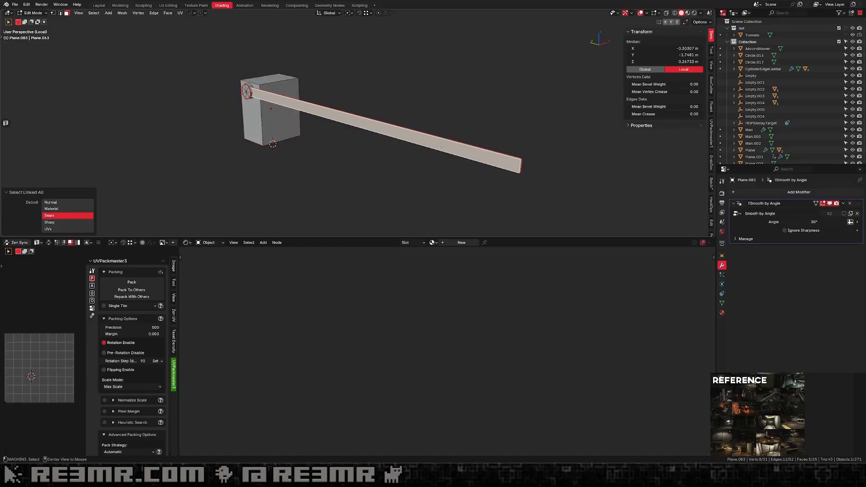
click(419, 99)
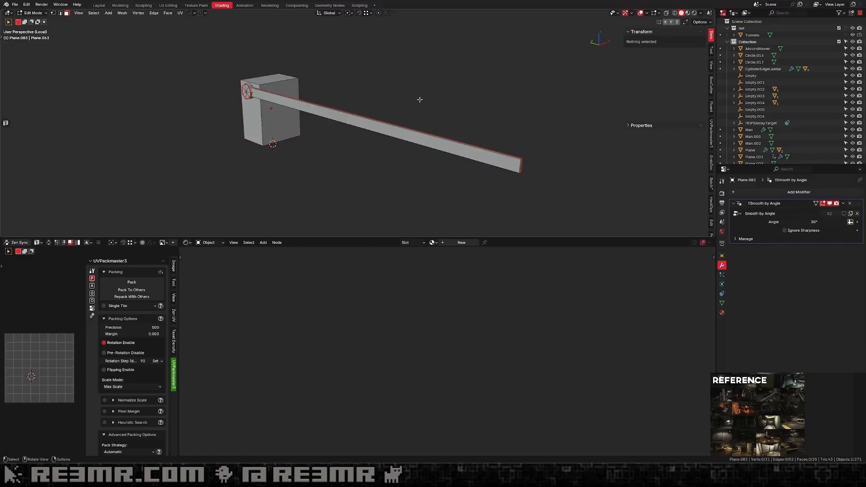
Mark UV seams along the barrier box's top, vertical and bottom edges so that its faces can unfold.
shift+middle_drag(420, 98, 443, 132)
scroll(443, 132, up, 2)
scroll(391, 121, up, 1)
shift+middle_drag(302, 128, 391, 89)
key(Tab)
key(Tab)
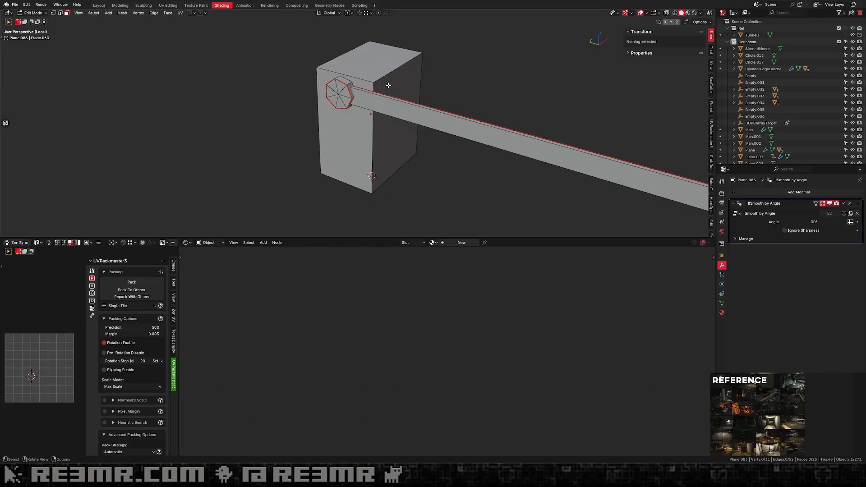
click(384, 81)
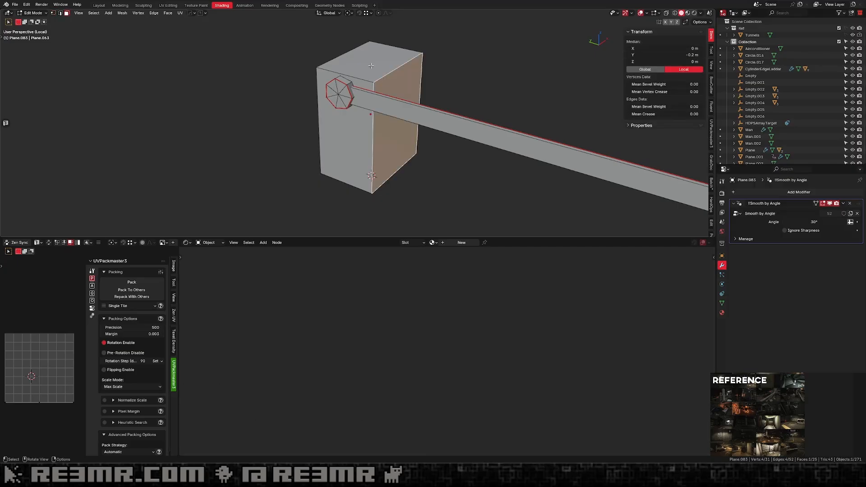
middle_drag(370, 66, 389, 70)
shift+click(371, 66)
key(ctrl+l)
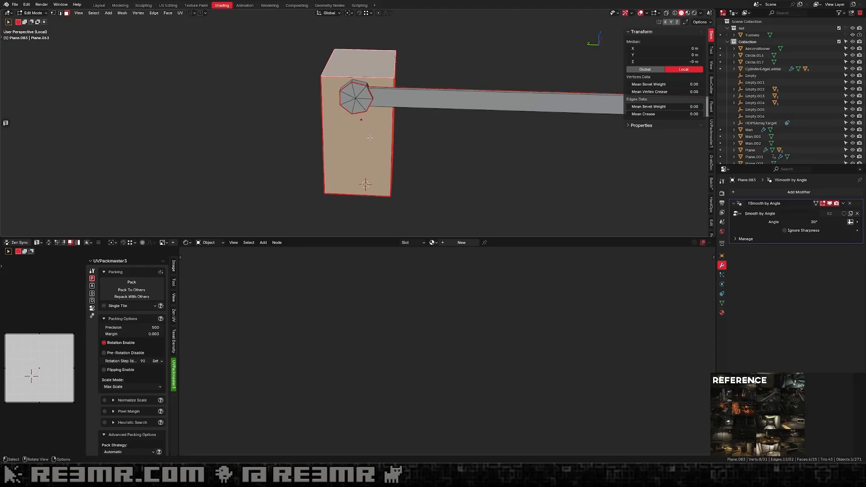
key(alt+a)
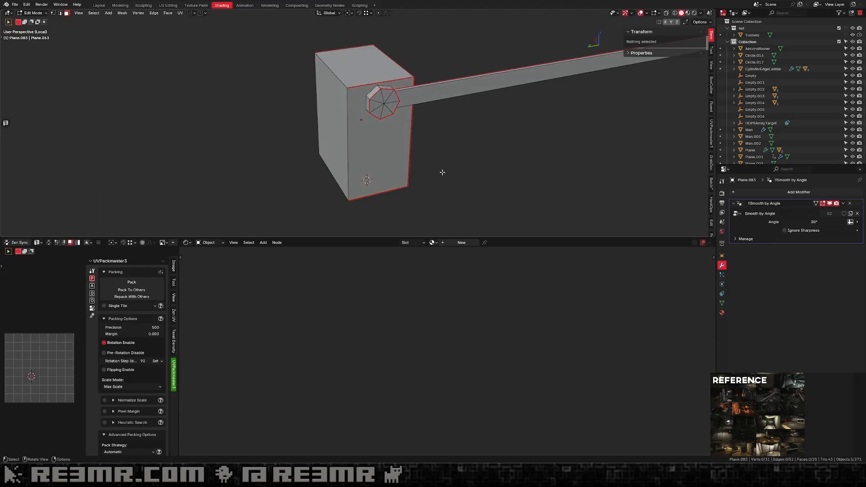
middle_drag(441, 170, 449, 193)
key(a)
key(alt+a)
key(Tab)
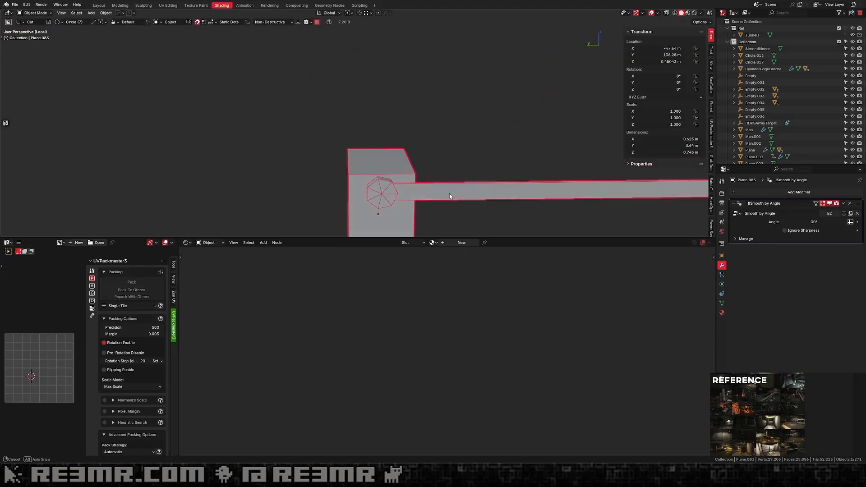
Leave the barrier's local view and reveal all hidden objects in the scene.
scroll(449, 194, down, 4)
middle_drag(399, 155, 364, 153)
key(slash)
scroll(364, 136, down, 4)
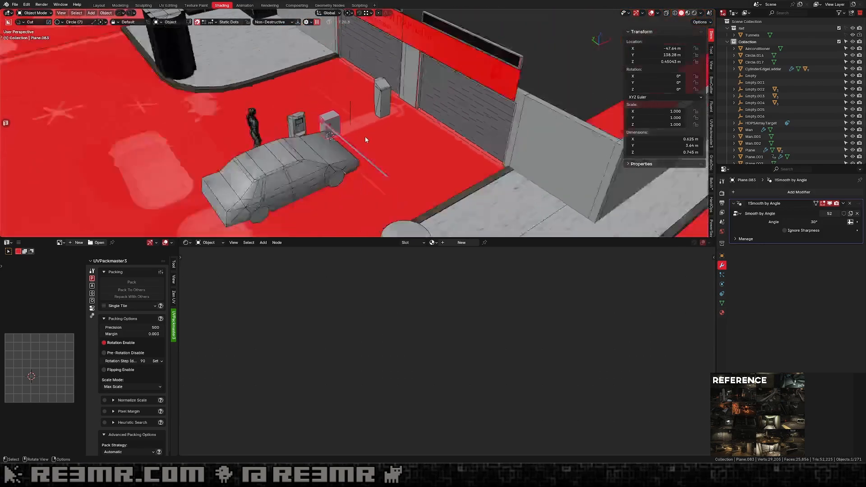
scroll(365, 139, down, 4)
scroll(366, 139, up, 3)
shift+middle_drag(429, 108, 394, 118)
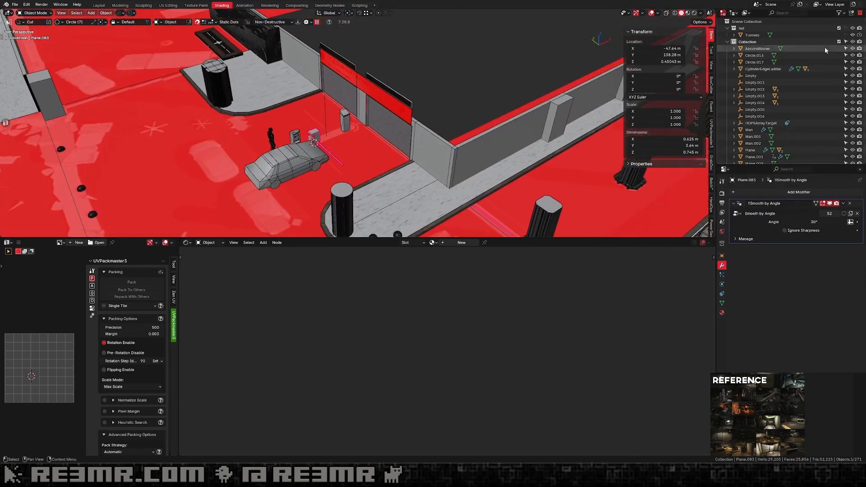
key(alt+h)
Delete the three leftover wireframe cutter objects around the notched post next to the barrier.
click(409, 118)
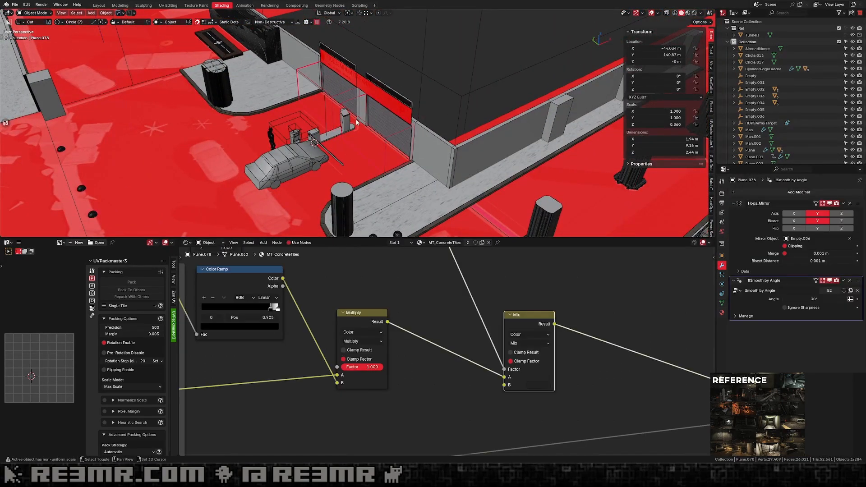
click(295, 130)
scroll(295, 130, up, 3)
shift+middle_drag(295, 130, 424, 152)
scroll(429, 153, up, 2)
shift+click(429, 154)
click(445, 142)
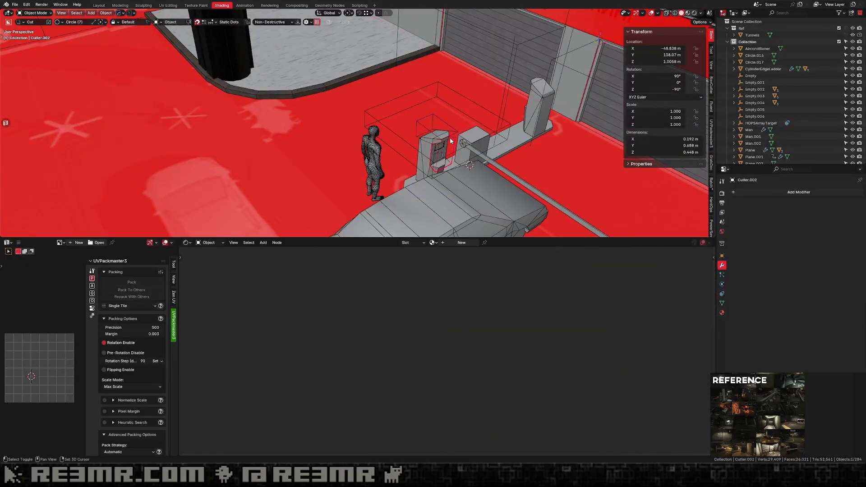
click(496, 135)
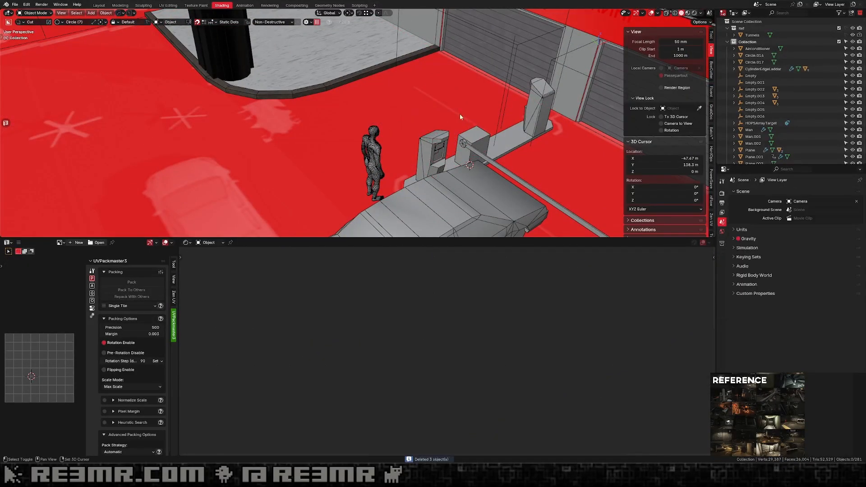
Save the scene file.
scroll(459, 114, down, 2)
shift+middle_drag(459, 114, 406, 107)
scroll(369, 130, up, 3)
shift+middle_drag(406, 107, 335, 137)
key(ctrl+s)
scroll(375, 126, down, 3)
scroll(383, 110, up, 2)
scroll(449, 98, down, 2)
scroll(335, 136, up, 4)
Move the barrier's origin to the centre of its box's base, using two opposite bottom corners to place the 3D cursor.
click(328, 136)
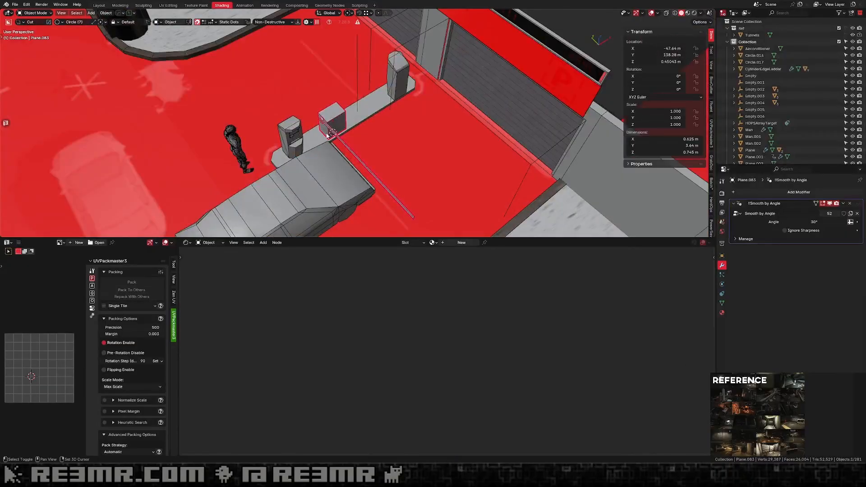
middle_drag(365, 88, 361, 85)
key(Tab)
scroll(336, 135, up, 3)
click(346, 132)
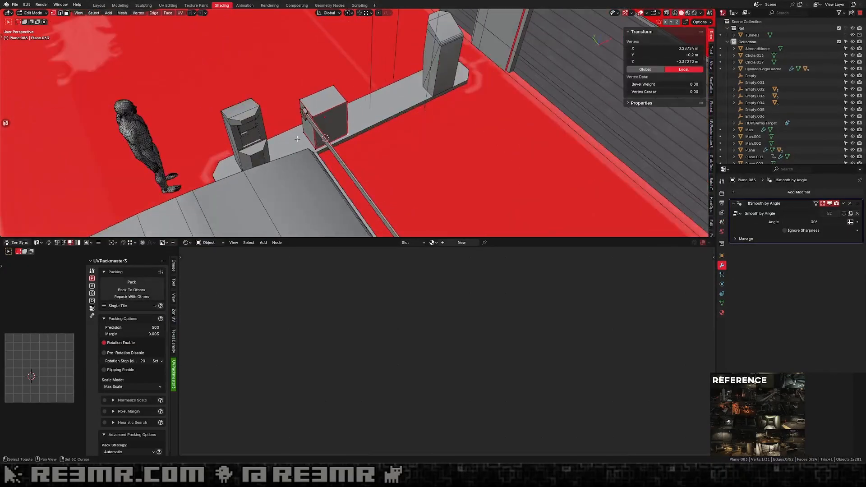
shift+click(302, 132)
key(shift+s)
click(297, 173)
key(Tab)
key(ctrl+alt+shift+c)
Create a linked duplicate of the barrier in place and rotate it 180° about the vertical axis.
key(KP_7)
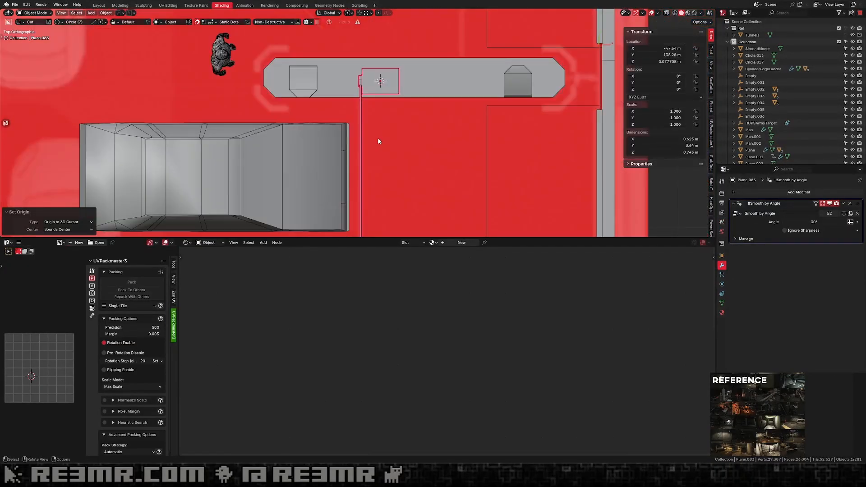
shift+middle_drag(526, 87, 482, 144)
key(alt+d)
right_click(466, 121)
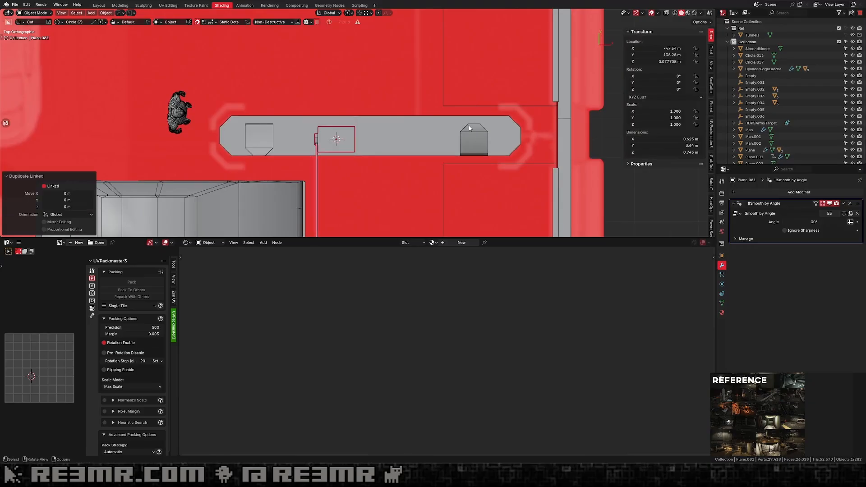
key(r)
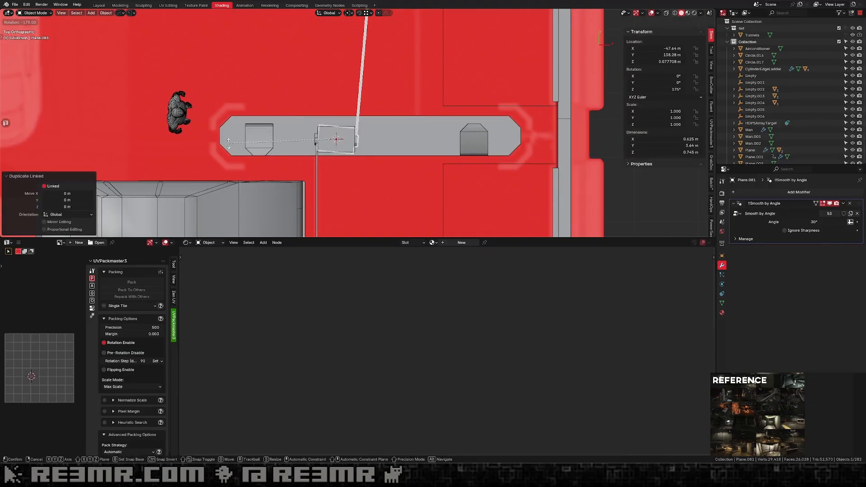
click(226, 147)
Move the duplicate barrier about 0.96 m along X on the island, toward the post by the garage doors.
key(g)
key(x)
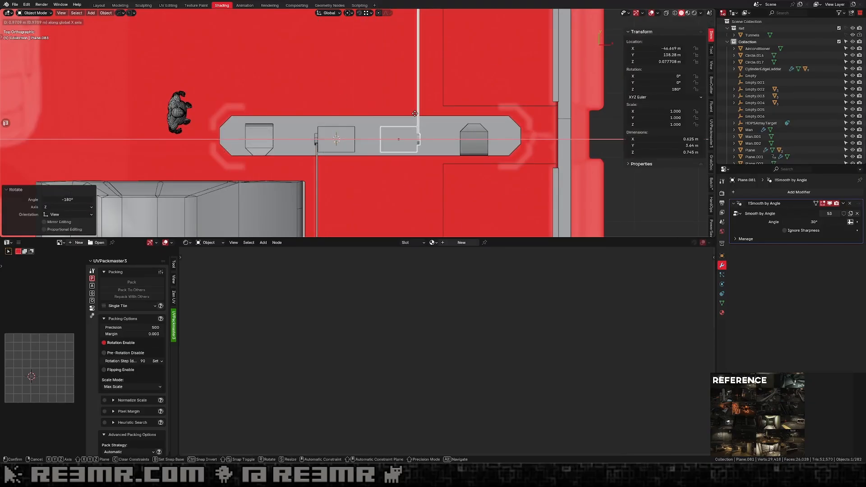
click(414, 114)
scroll(300, 139, down, 4)
scroll(300, 140, up, 2)
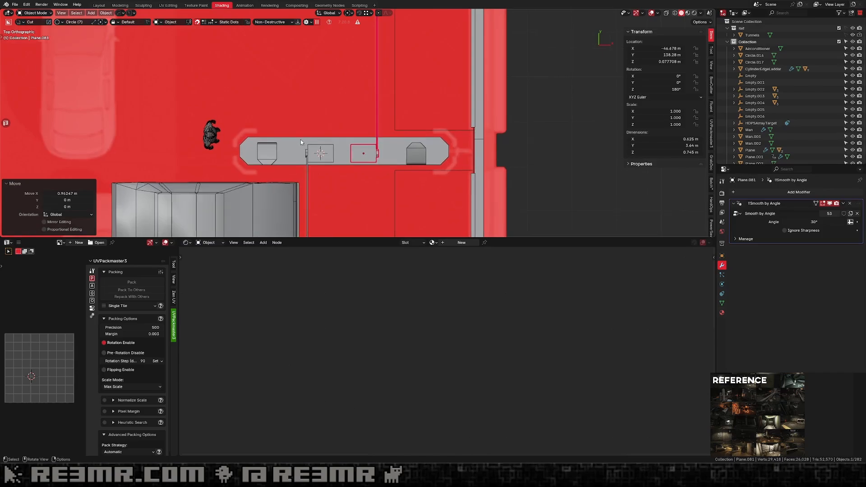
Try rotating the notched post farthest from the garage doors by 180° about Z.
middle_drag(301, 140, 424, 116)
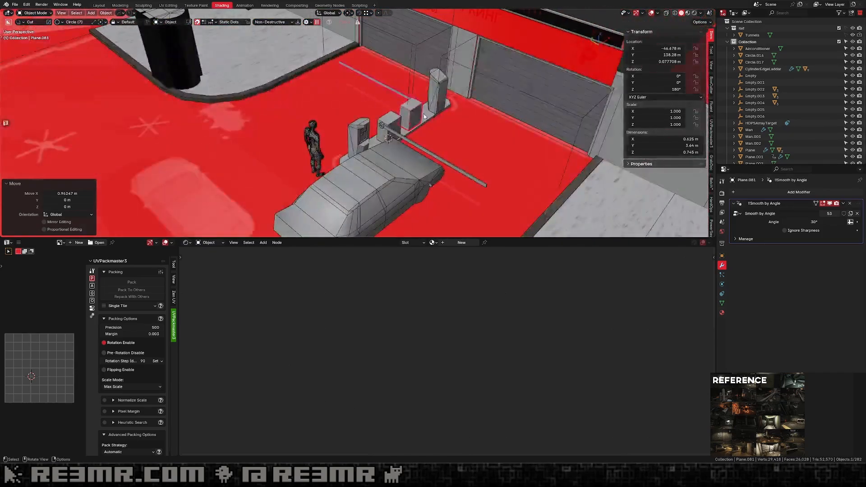
scroll(424, 116, up, 4)
click(368, 135)
text(rz1)
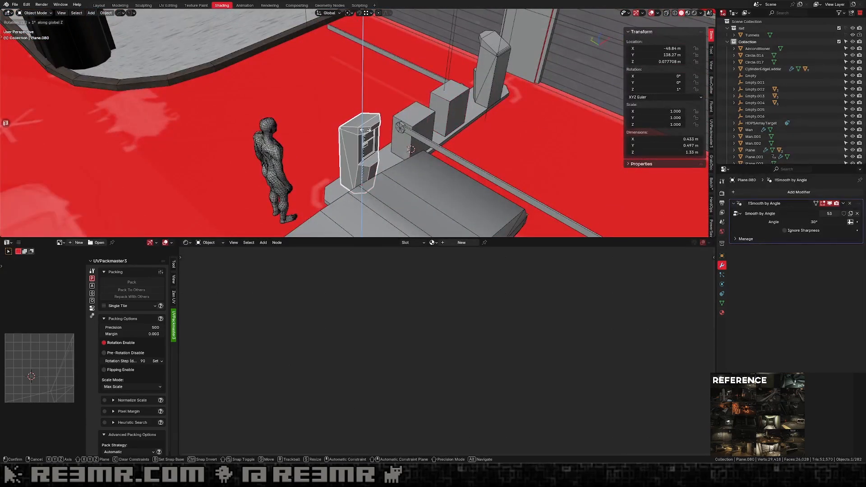
text(80)
key(Return)
middle_drag(364, 130, 400, 178)
key(KP_7)
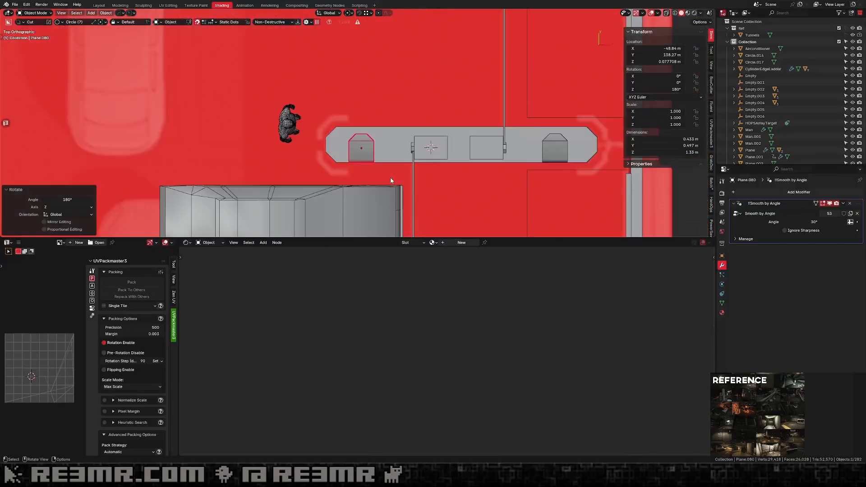
Try the car on the island's other side, moving it about 3.24 m along Y and forward along X toward the garage doors.
scroll(385, 185, down, 2)
click(337, 187)
key(g)
key(y)
click(355, 59)
key(g)
key(x)
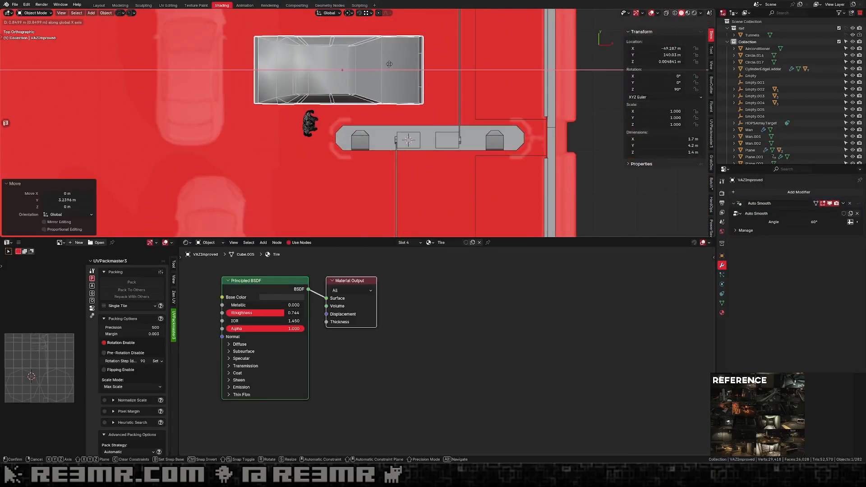
click(390, 81)
Nudge the car about 0.27 m closer to the island along Y and about 0.3 m forward along X.
key(g)
key(y)
click(388, 93)
key(g)
key(x)
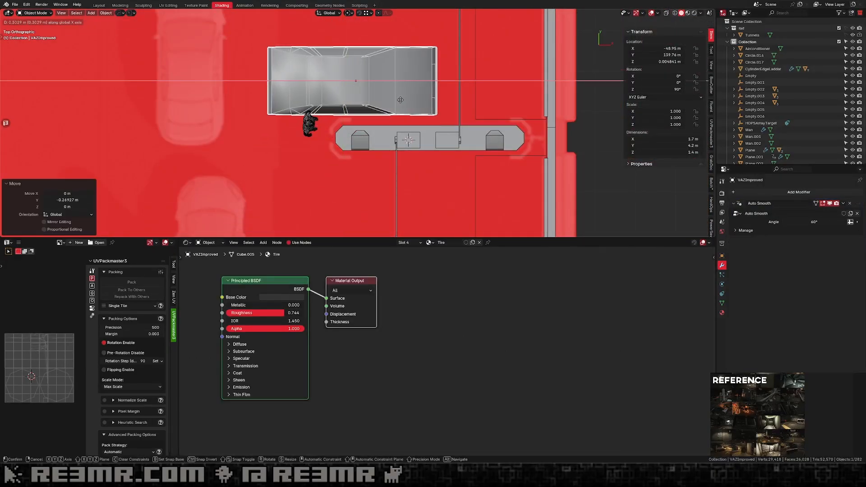
click(400, 100)
key(alt+w)
shift+middle_drag(368, 116, 320, 137)
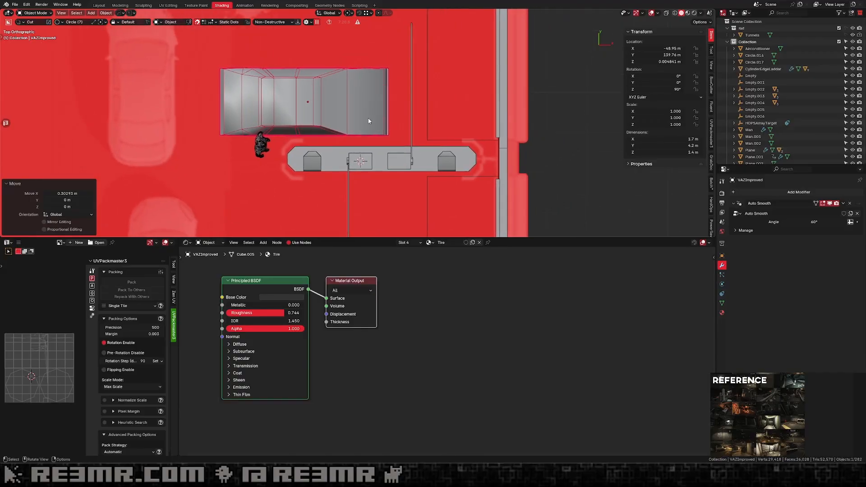
middle_drag(413, 114, 473, 51)
middle_drag(359, 69, 318, 102)
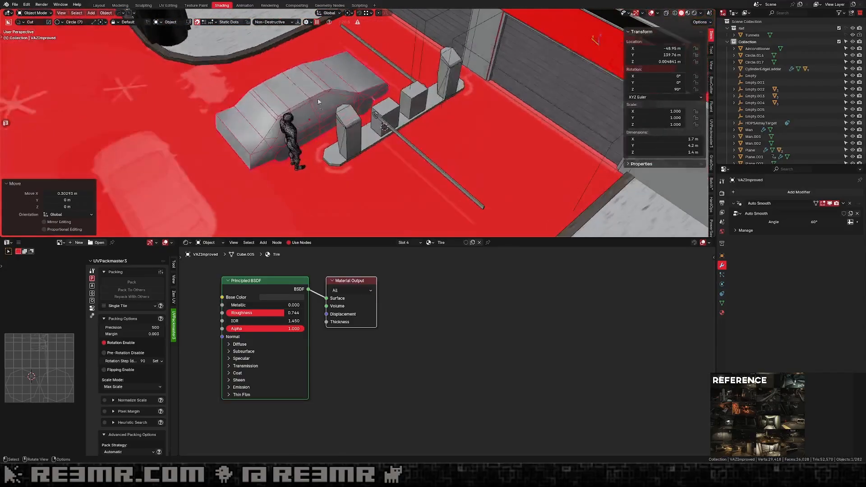
Rotate the notched post beside the car another 180° about Z, back to its earlier orientation.
click(347, 129)
key(r)
key(z)
key(1)
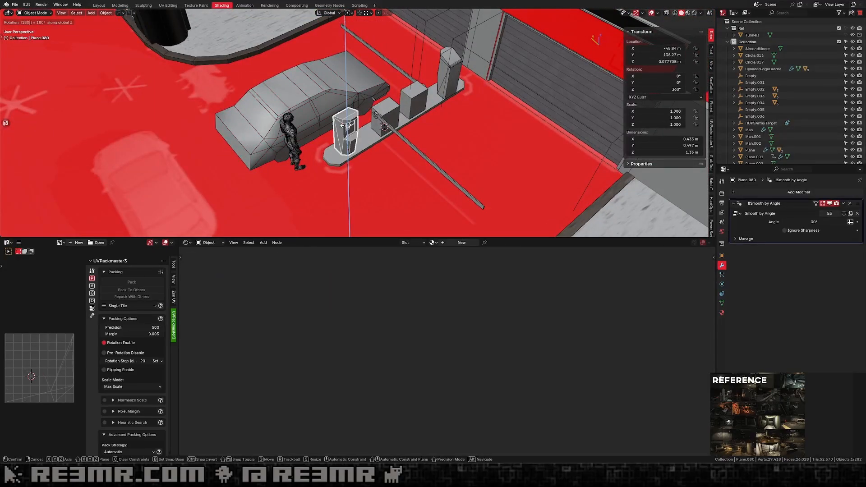
key(Return)
Move the car along X and Y back to the island's original side, just behind the first barrier arm.
click(307, 88)
key(g)
key(y)
click(377, 141)
key(g)
key(x)
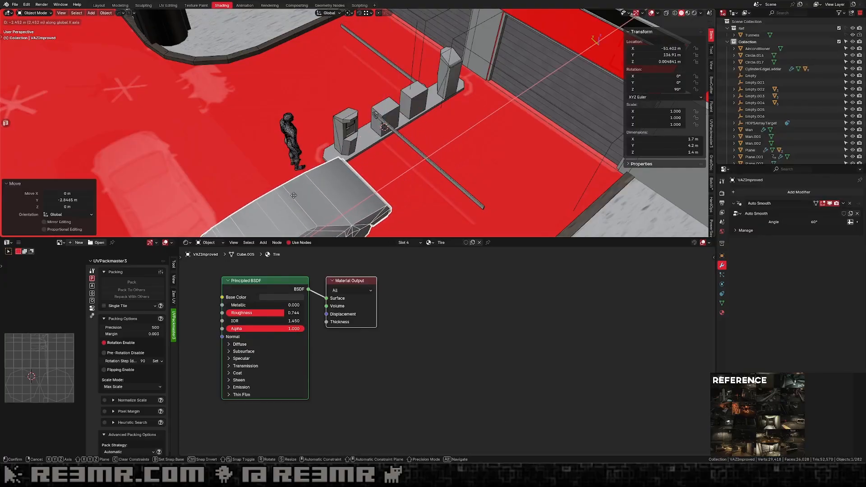
click(294, 196)
key(g)
key(x)
click(343, 163)
key(g)
key(y)
click(356, 158)
middle_drag(356, 158, 486, 70)
Show the parking entrance with rendered viewport shading and the overlays turned off, leaving the car in the scene.
key(KP_7)
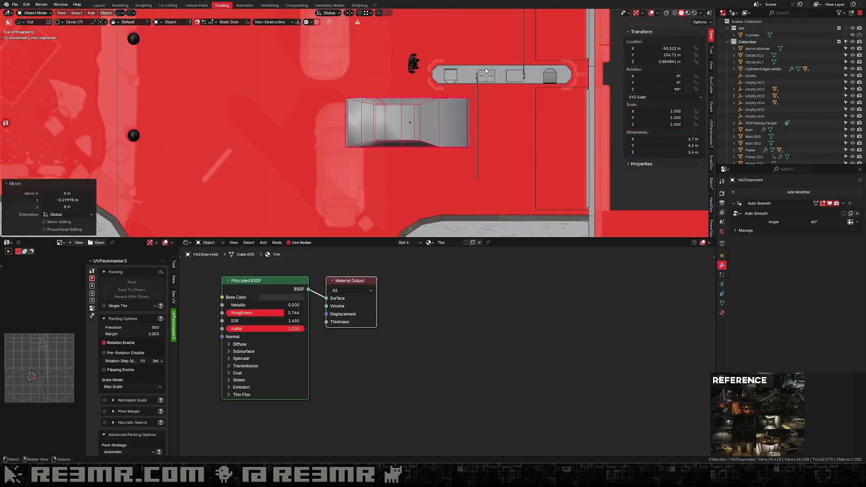
scroll(383, 139, down, 2)
click(382, 138)
shift+middle_drag(435, 131, 413, 140)
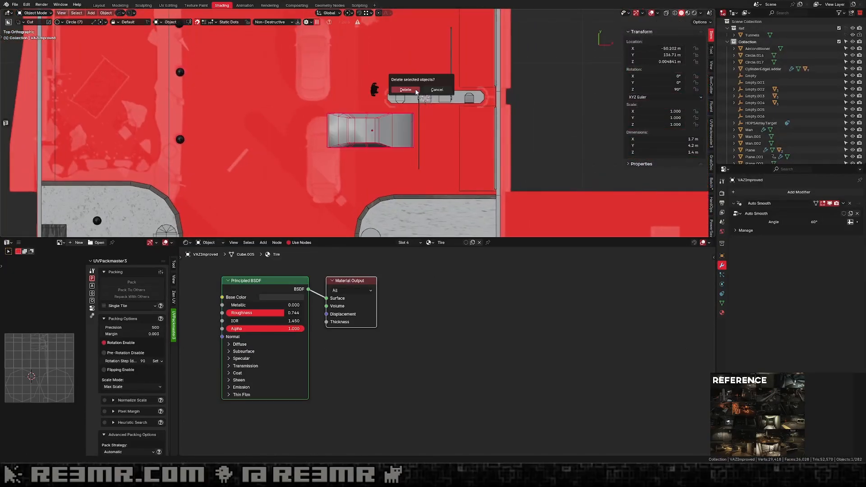
scroll(408, 128, down, 3)
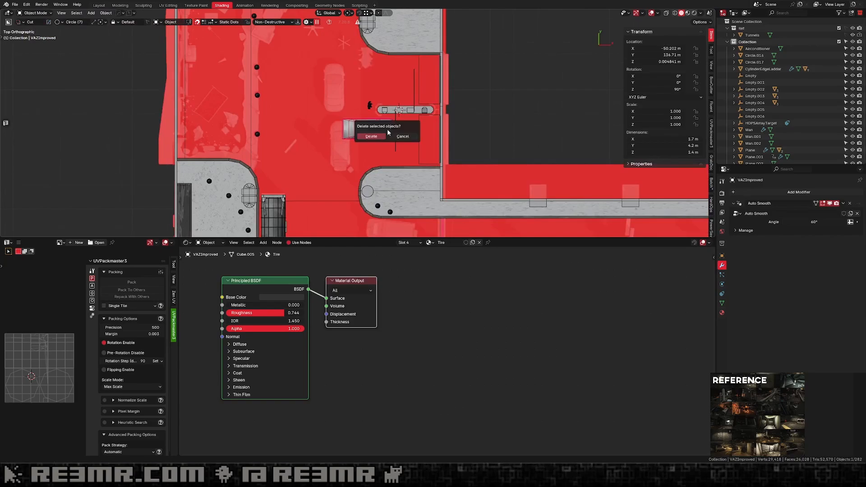
mouse_move(387, 133)
middle_down()
mouse_move(435, 86)
mouse_move(370, 112)
mouse_move(413, 103)
middle_up()
scroll(370, 112, up, 4)
scroll(370, 113, down, 2)
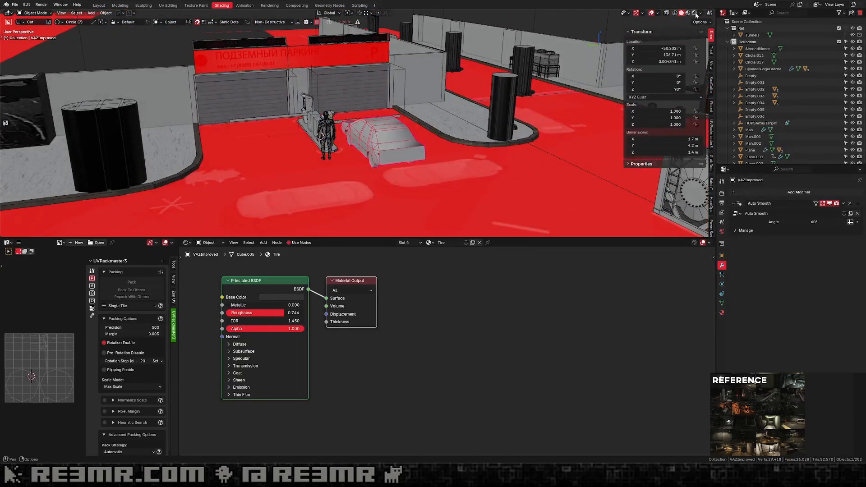
click(695, 13)
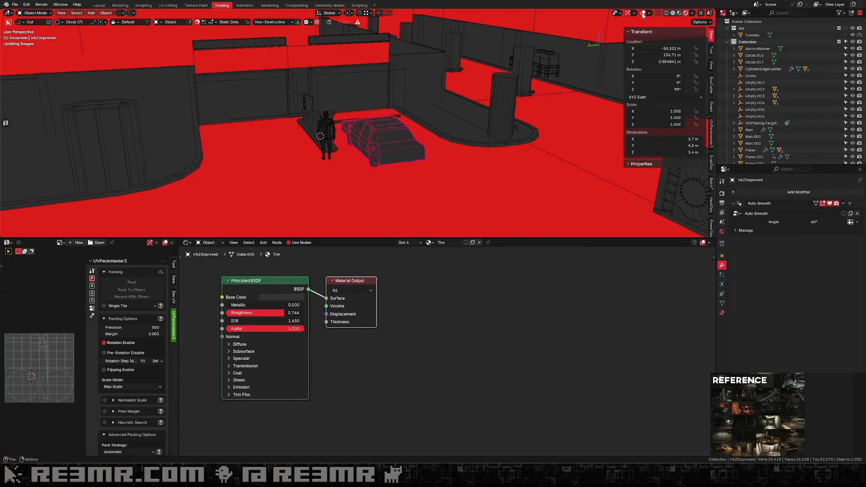
click(642, 13)
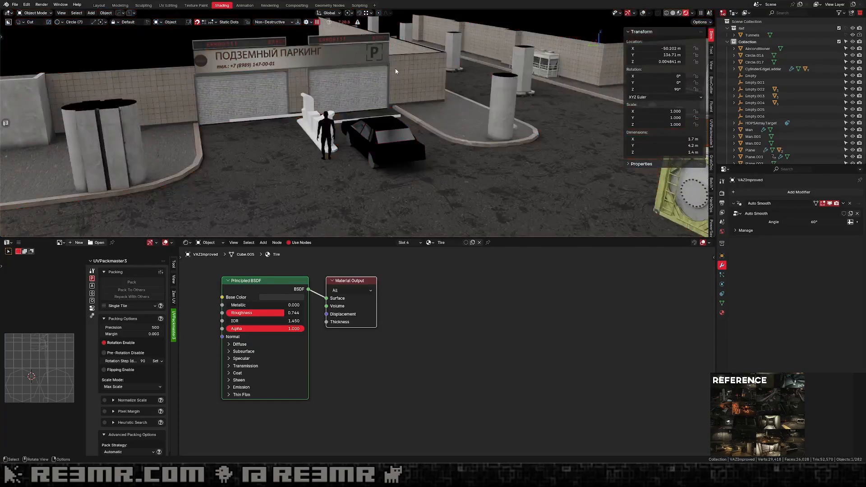
Recalculate the underground parking sign's face normals to the outside.
click(341, 53)
key(Tab)
key(alt+n)
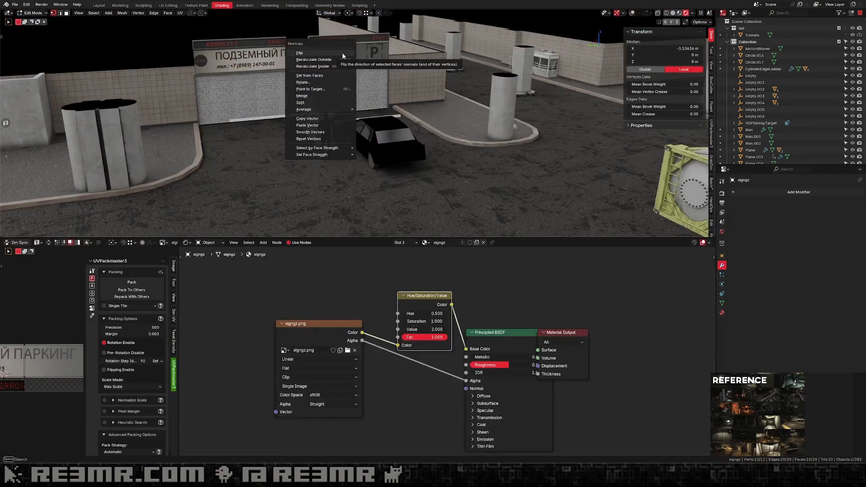
click(322, 61)
key(Tab)
Save the scene as Tunnels.blend.
scroll(408, 62, down, 5)
middle_drag(408, 62, 374, 201)
scroll(359, 76, down, 4)
key(ctrl+s)
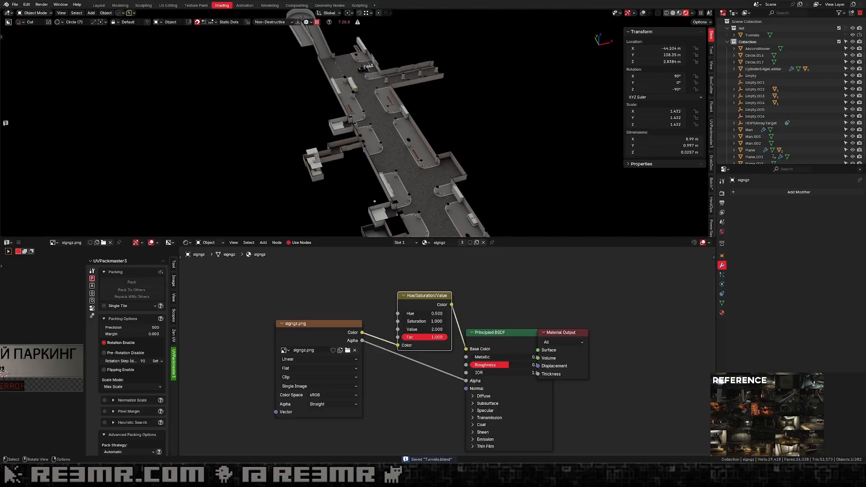
Switch to a top view with solid shading to show the map reference around the parking entrance.
middle_drag(422, 93, 442, 126)
key(KP_7)
scroll(442, 127, up, 3)
scroll(416, 153, up, 3)
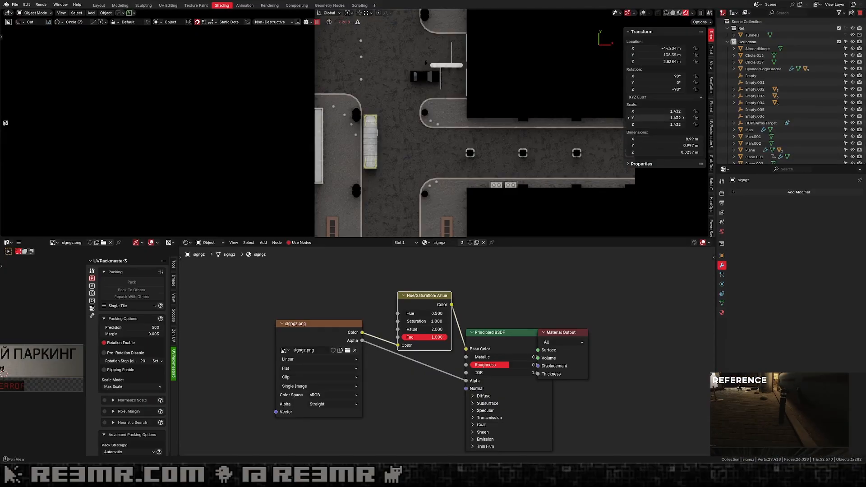
click(673, 13)
shift+middle_drag(541, 110, 551, 132)
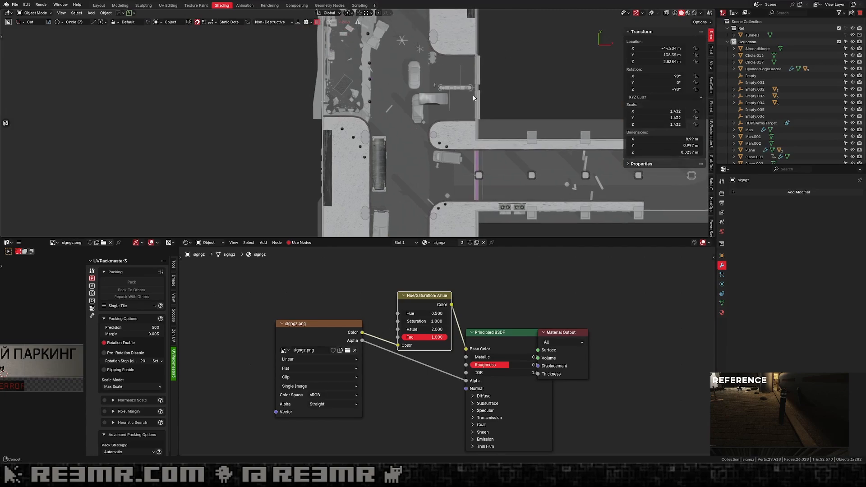
scroll(551, 131, up, 2)
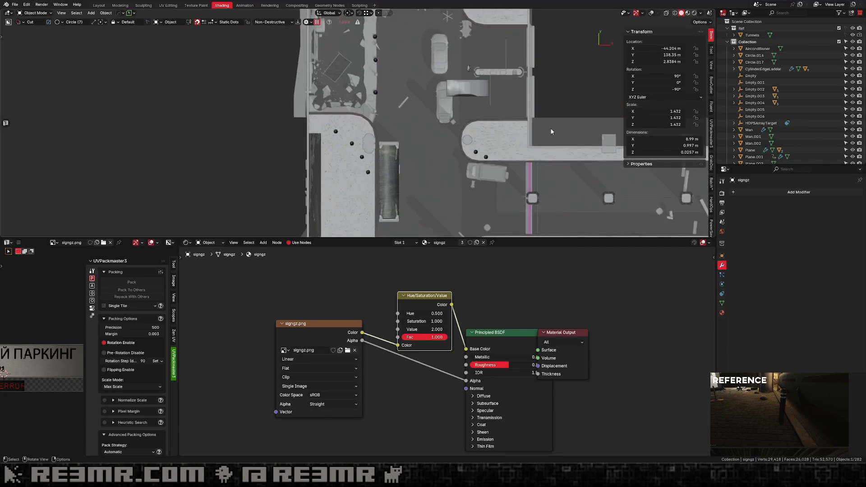
Frame the Tunnels map reference and examine its pillars, vehicles, barricades and side rooms along the roadway.
click(817, 35)
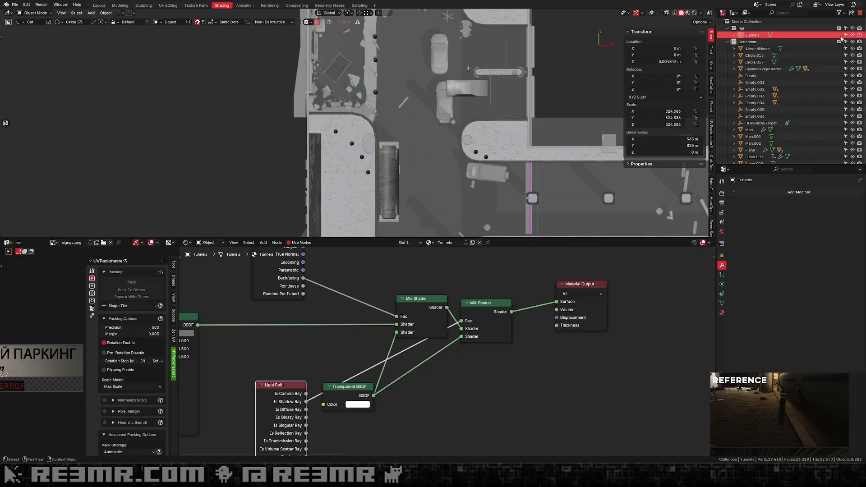
key(KP_Decimal)
scroll(359, 116, up, 10)
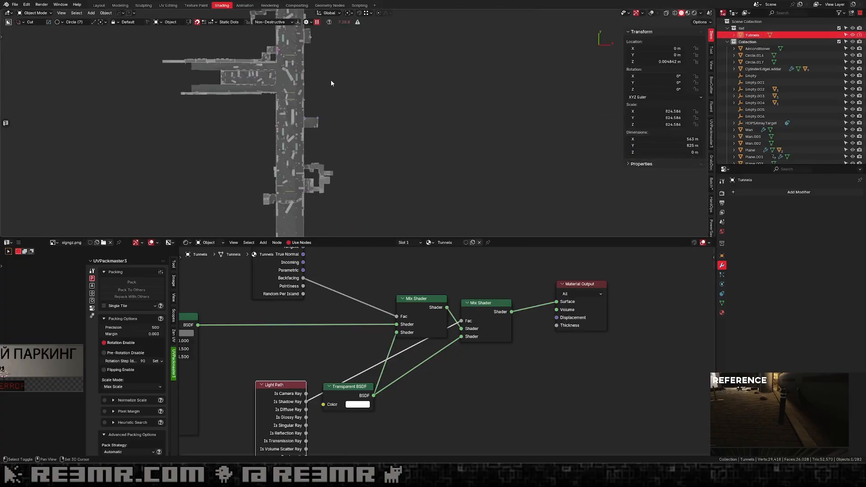
shift+middle_drag(244, 43, 255, 90)
scroll(326, 34, up, 5)
shift+middle_drag(359, 89, 359, 130)
scroll(366, 162, up, 2)
shift+middle_drag(366, 162, 338, 71)
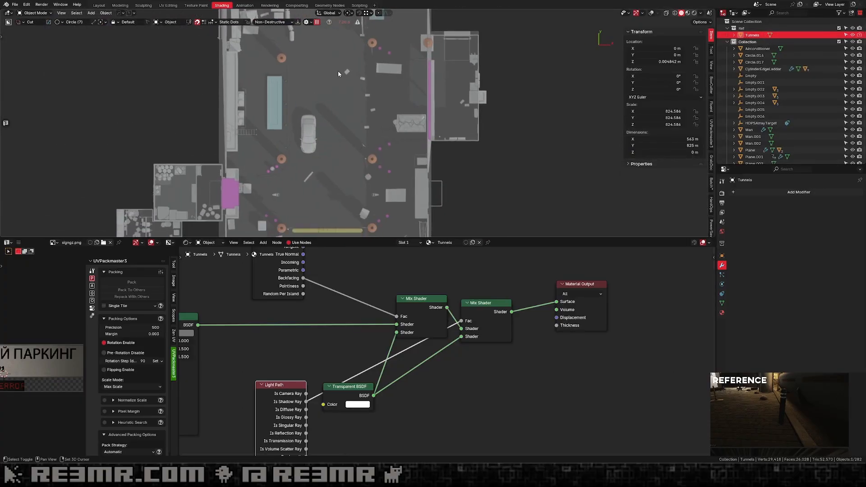
scroll(359, 131, up, 5)
shift+middle_drag(359, 131, 286, 162)
scroll(310, 105, up, 3)
shift+middle_drag(297, 36, 309, 193)
scroll(380, 161, down, 2)
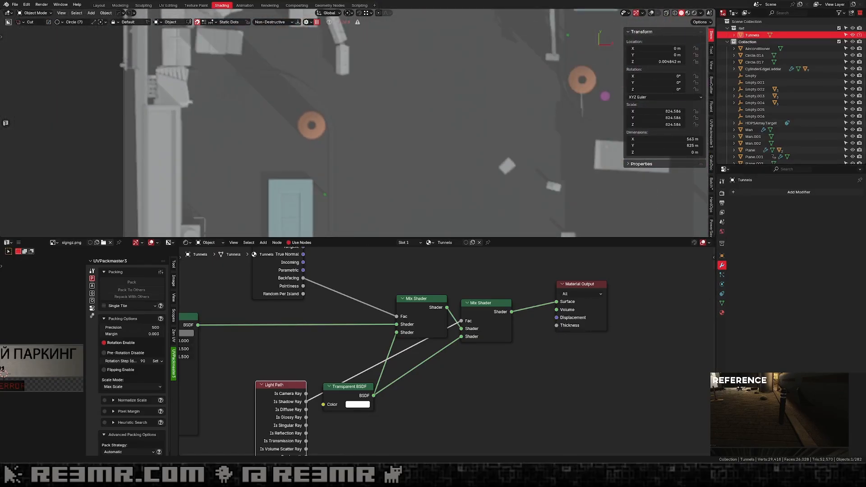
scroll(451, 105, down, 1)
shift+middle_drag(368, 122, 386, 158)
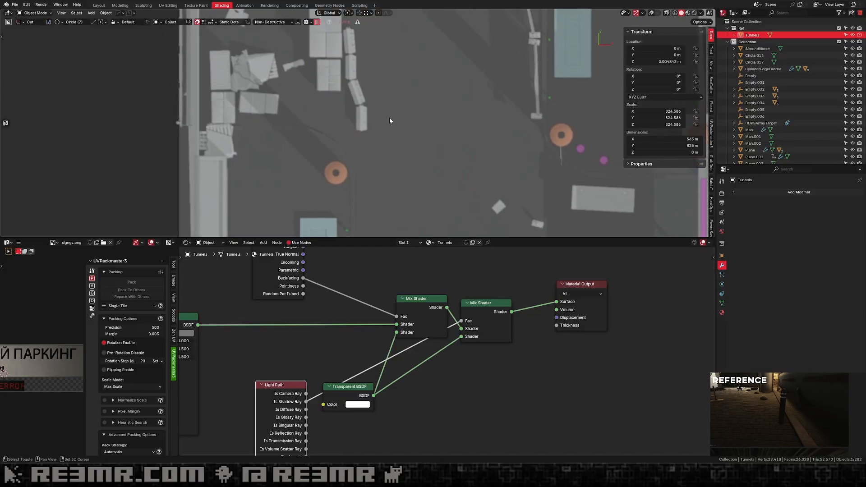
shift+middle_drag(376, 94, 383, 212)
scroll(383, 212, down, 3)
shift+middle_drag(494, 152, 381, 188)
scroll(383, 140, up, 2)
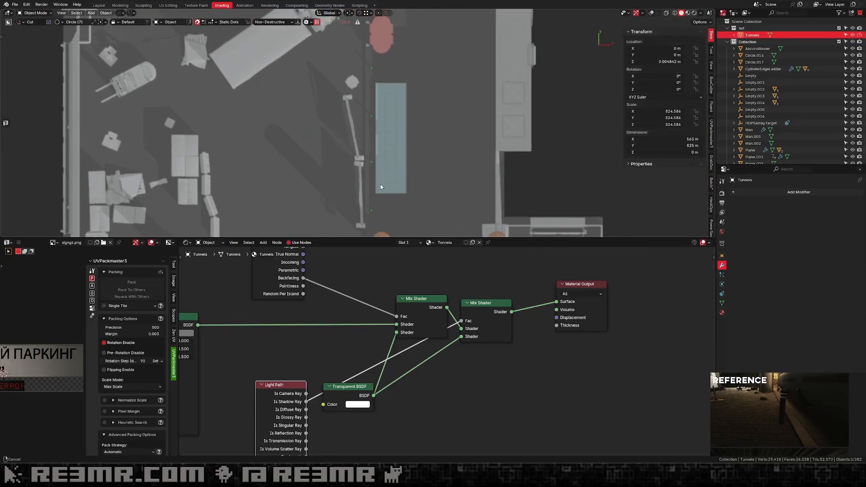
scroll(369, 148, down, 1)
shift+middle_drag(375, 112, 354, 237)
mouse_move(373, 14)
shift+middle_down()
mouse_move(366, 91)
mouse_move(366, 68)
shift+middle_up()
scroll(369, 76, down, 2)
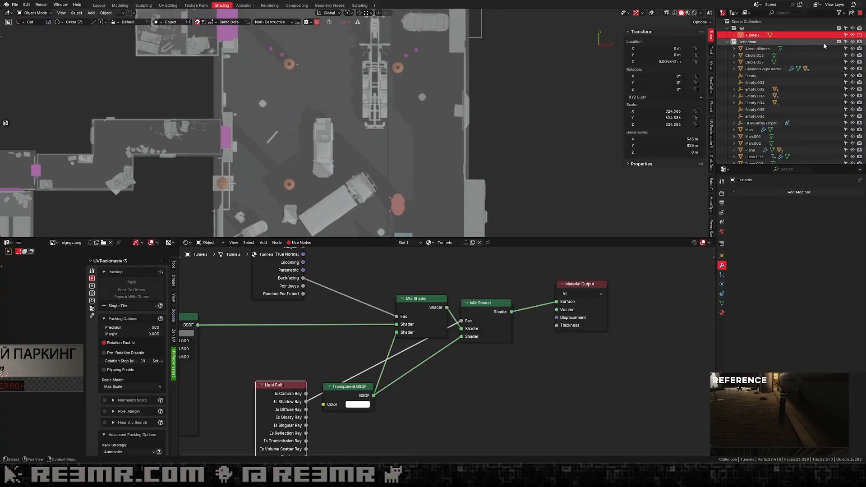
Make the Tunnels map reference unselectable in the viewport.
click(845, 36)
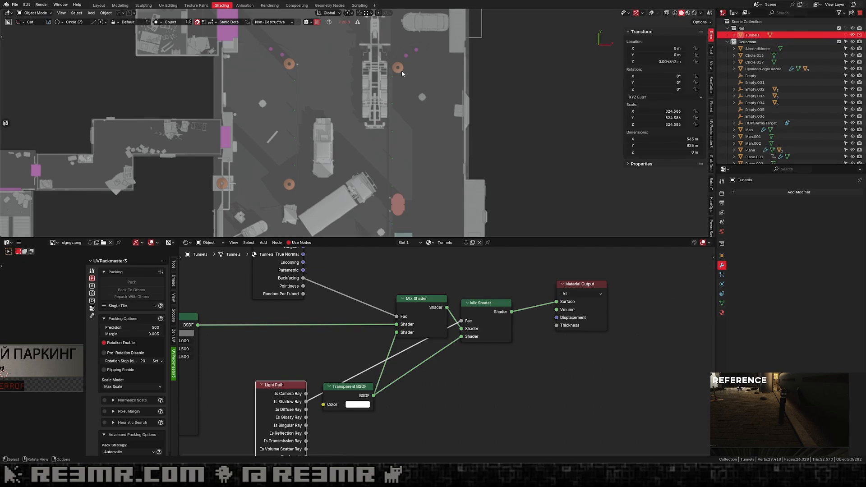
shift+middle_drag(401, 70, 395, 89)
shift+middle_drag(455, 61, 518, 235)
scroll(454, 64, up, 2)
shift+middle_drag(455, 64, 434, 86)
Try hiding the raised pavement pieces to see the map reference beneath, and undo each hide.
click(434, 80)
shift+middle_drag(447, 56, 418, 48)
key(h)
scroll(434, 80, up, 1)
key(ctrl+z)
scroll(418, 48, down, 2)
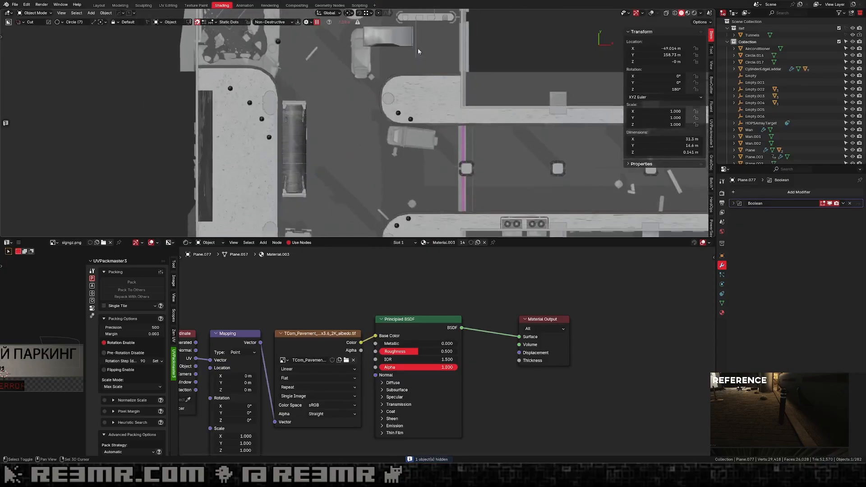
click(409, 103)
click(260, 163)
key(h)
shift+middle_drag(260, 162, 313, 134)
key(ctrl+z)
Add a mesh circle with 32 vertices and a 1 m radius at the 3D cursor.
scroll(314, 135, up, 4)
key(shift+a)
mouse_move(294, 140)
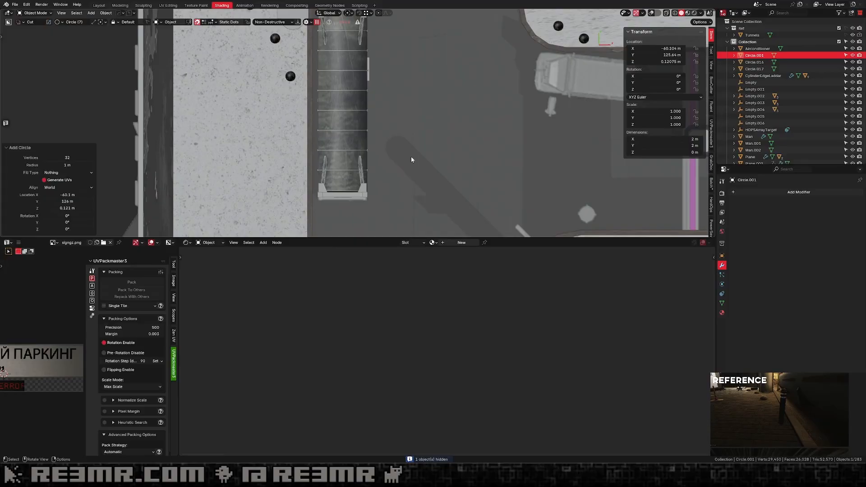
Turn on the viewport overlays and set the newly added circle's vertex count to 12.
click(651, 13)
shift+middle_drag(356, 127, 458, 87)
scroll(458, 87, up, 2)
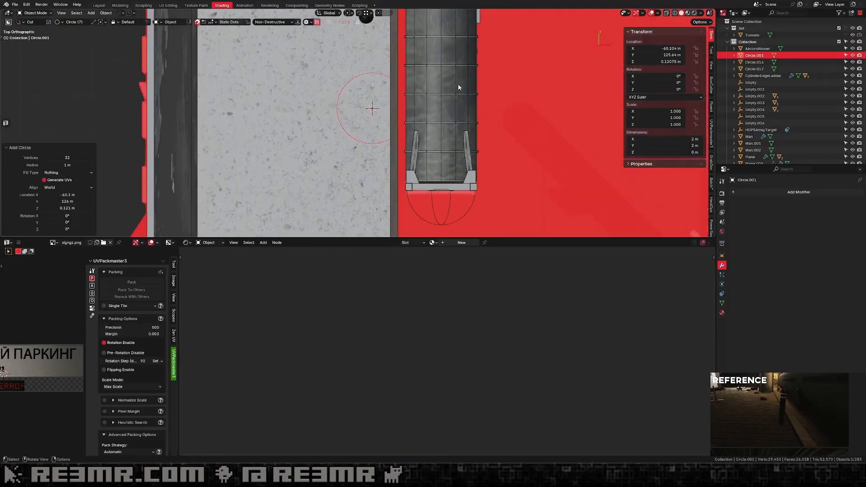
click(78, 157)
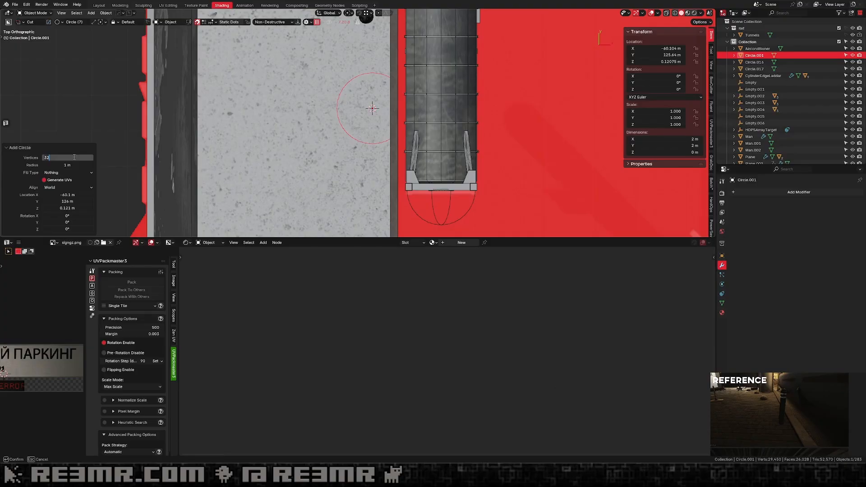
text(12)
key(Return)
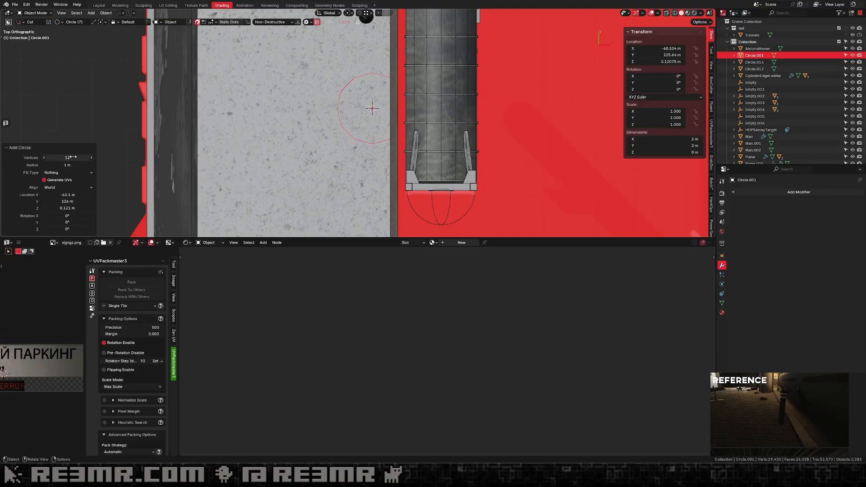
Scale the circle down to about 0.27 m across.
key(s)
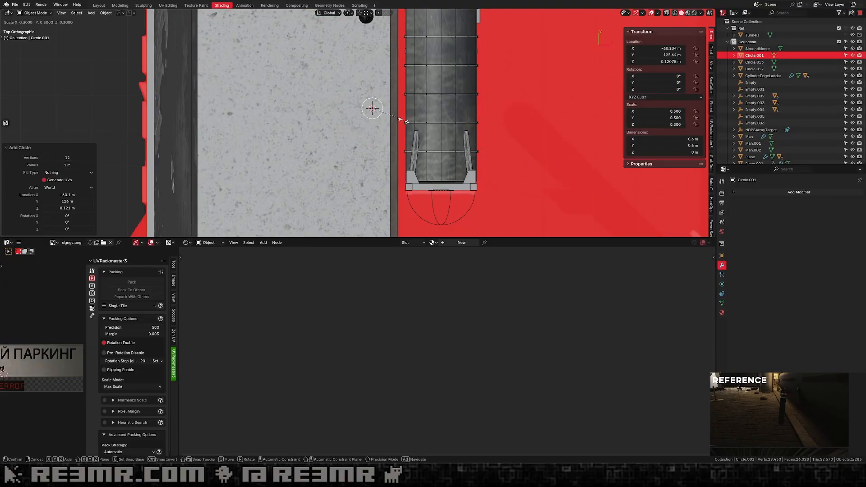
click(391, 115)
scroll(413, 117, up, 6)
shift+middle_drag(472, 118, 398, 162)
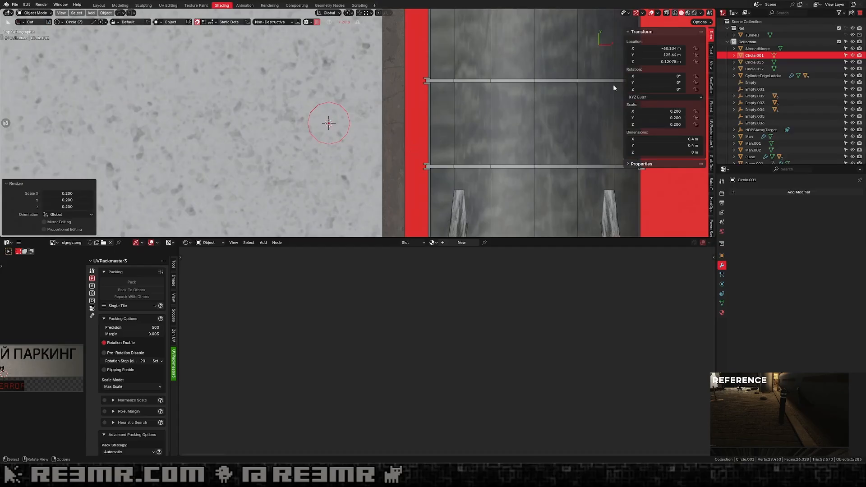
scroll(319, 126, down, 2)
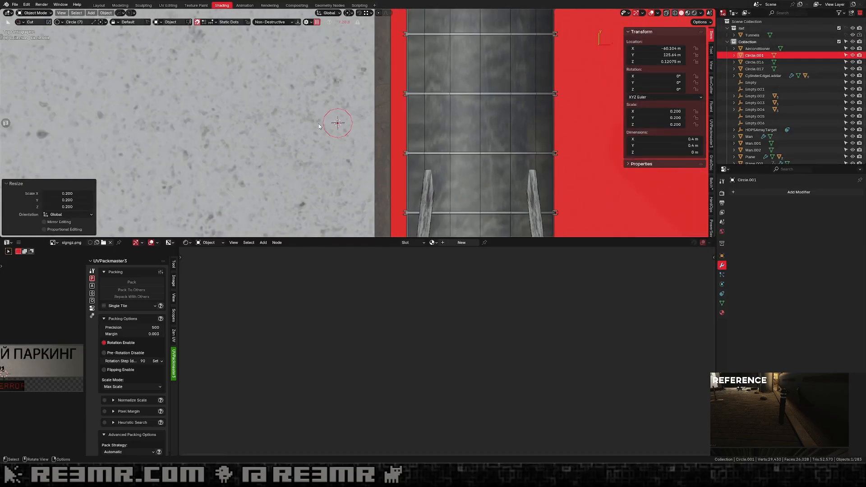
key(s)
click(384, 139)
Hide the speckled slab beside the tank container and move the circle closer to the container.
click(376, 138)
key(h)
click(349, 122)
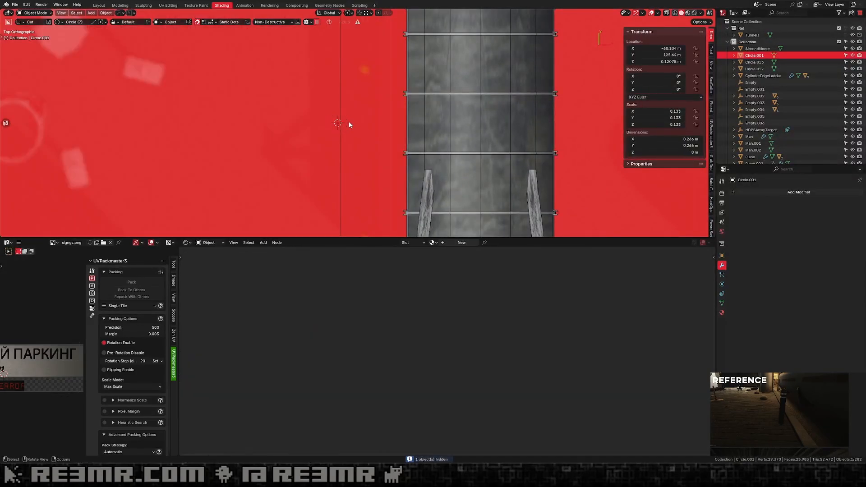
shift+middle_drag(349, 122, 322, 193)
key(g)
click(339, 146)
scroll(348, 155, up, 3)
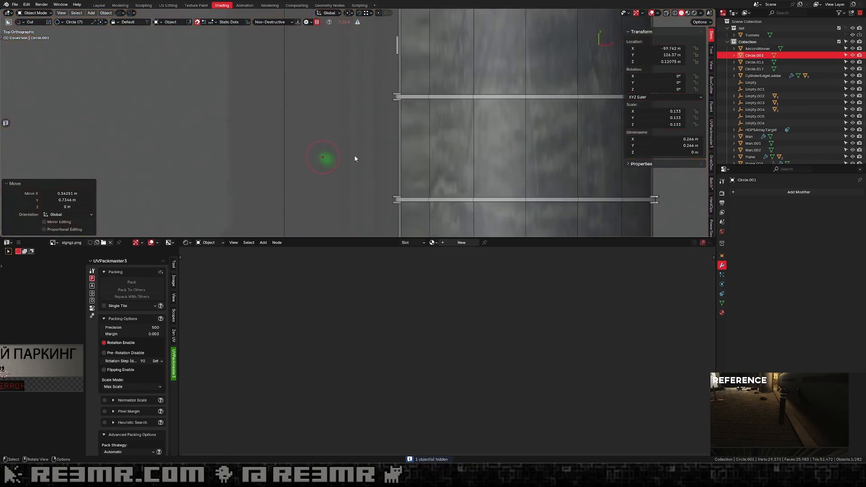
Scale the circle by 0.6, enlarge it to about 0.19 m across and adjust its position beside the tank container.
text(s.6)
key(Return)
key(g)
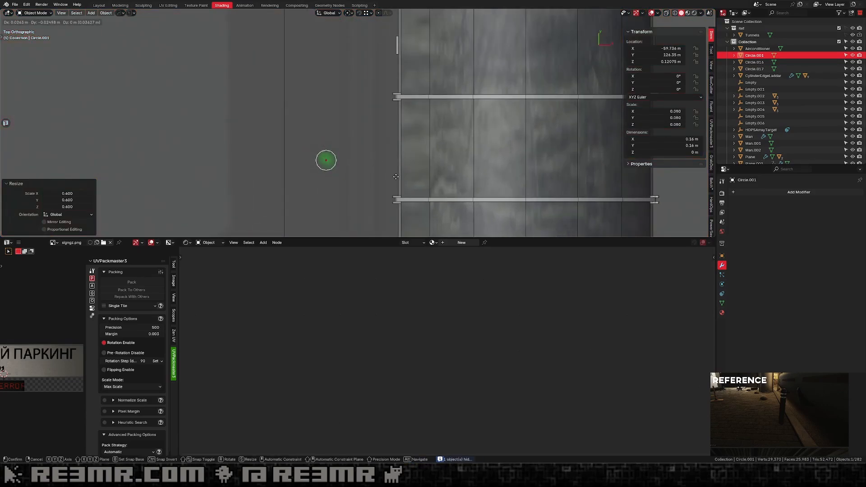
click(395, 176)
key(s)
click(400, 181)
key(g)
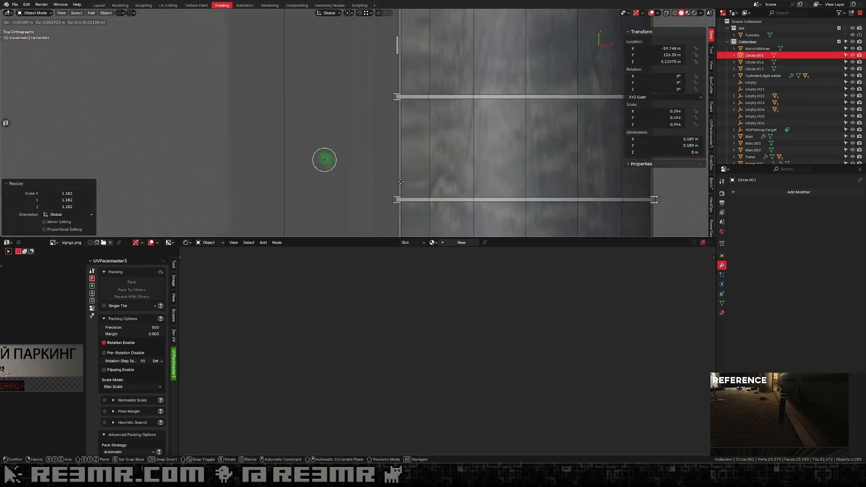
click(403, 188)
Extrude the circle upward along Z into a bollard post about 0.98 m tall.
scroll(403, 188, down, 3)
middle_drag(403, 189, 404, 114)
key(Tab)
scroll(364, 106, up, 2)
key(e)
key(z)
click(371, 59)
scroll(379, 108, down, 3)
key(g)
key(z)
click(387, 87)
key(g)
key(z)
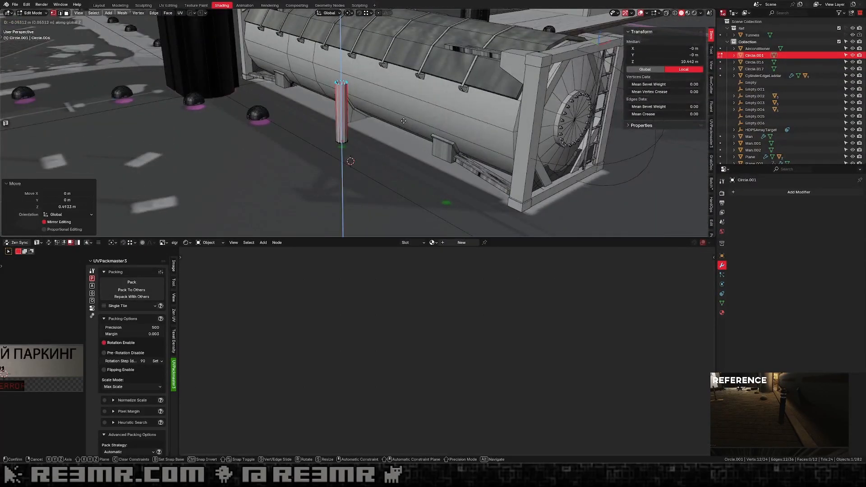
click(403, 120)
Fill the open top of the post with a face.
scroll(343, 113, up, 3)
key(f)
scroll(340, 111, up, 1)
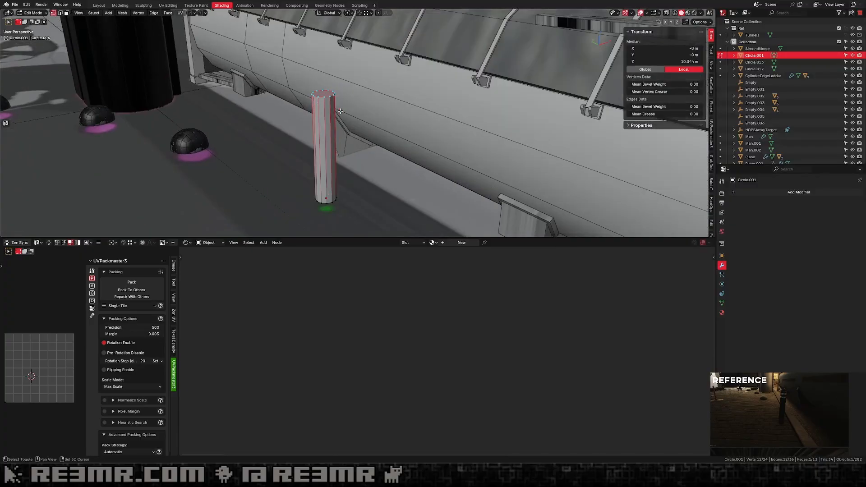
shift+middle_drag(340, 111, 396, 143)
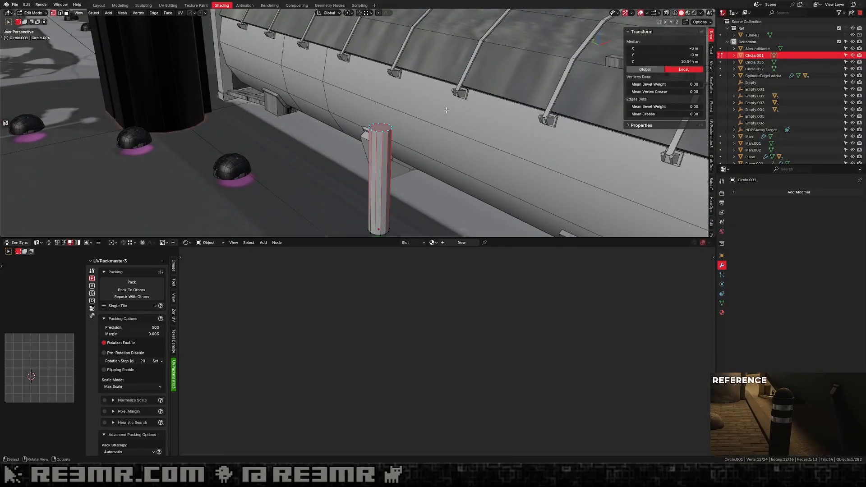
scroll(446, 110, up, 3)
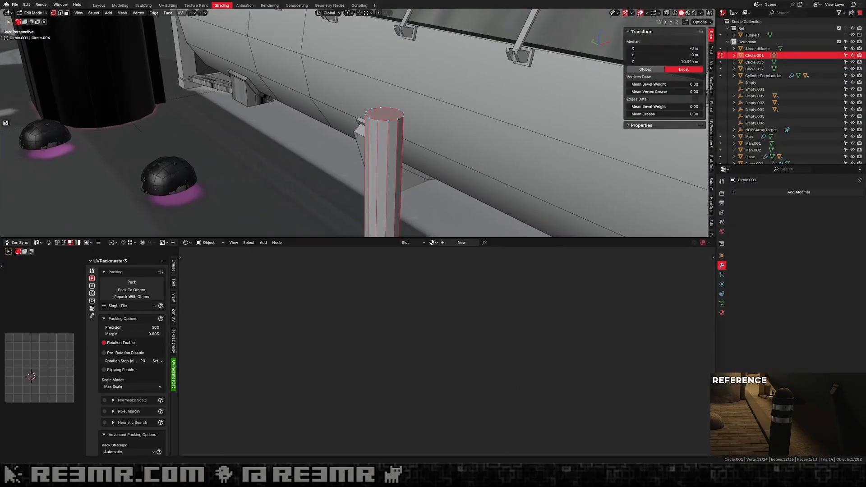
middle_drag(388, 121, 399, 118)
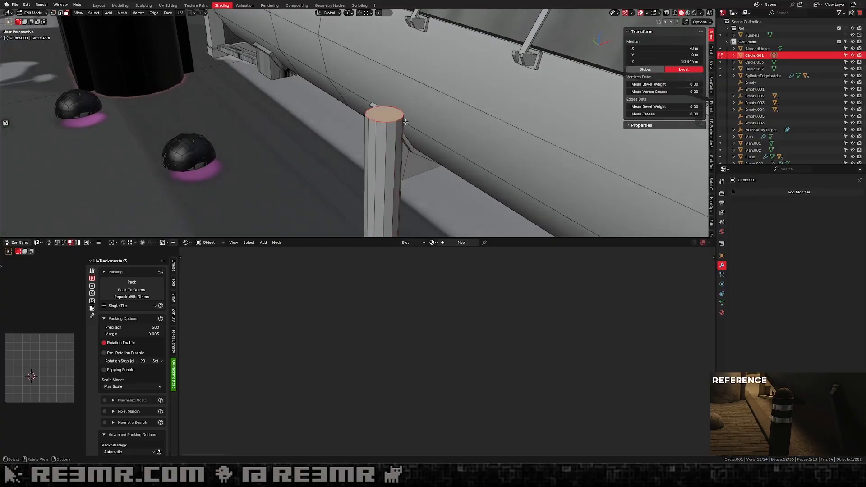
Select the post's top face and snap the 3D cursor to it.
click(399, 118)
click(384, 107)
key(shift+s)
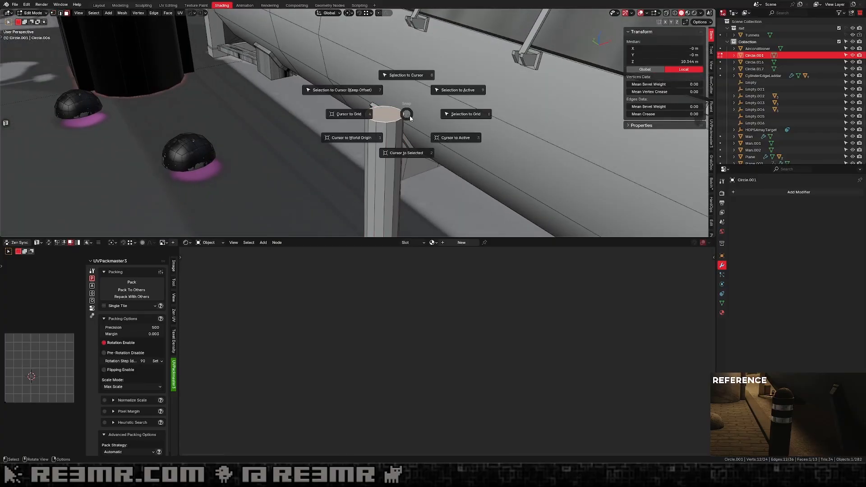
click(383, 153)
Add a UV sphere at the 3D cursor with 12 segments and 6 rings.
key(Tab)
key(shift+a)
mouse_move(396, 126)
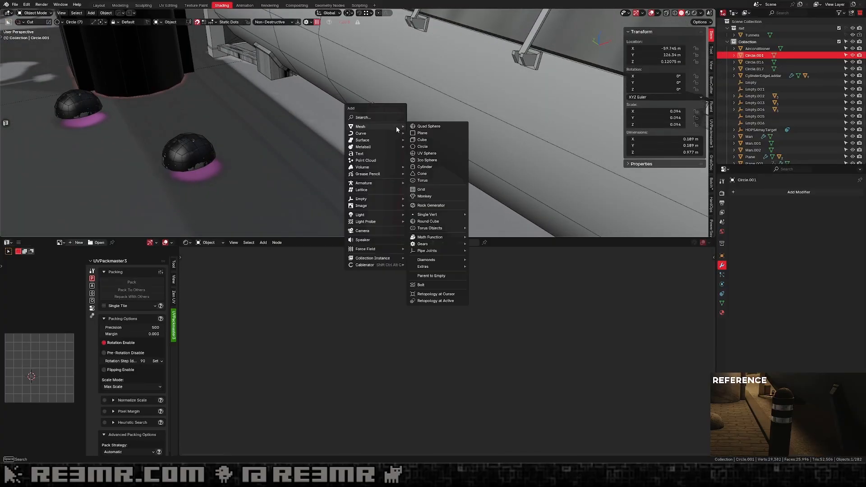
click(436, 155)
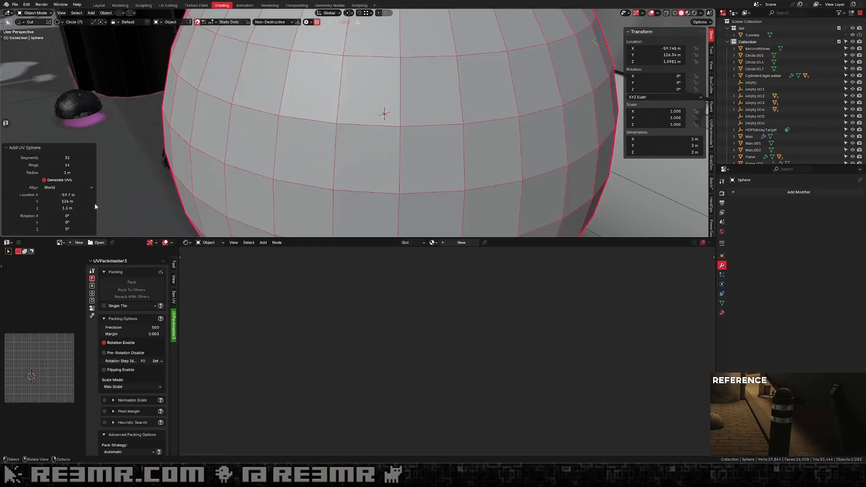
click(93, 159)
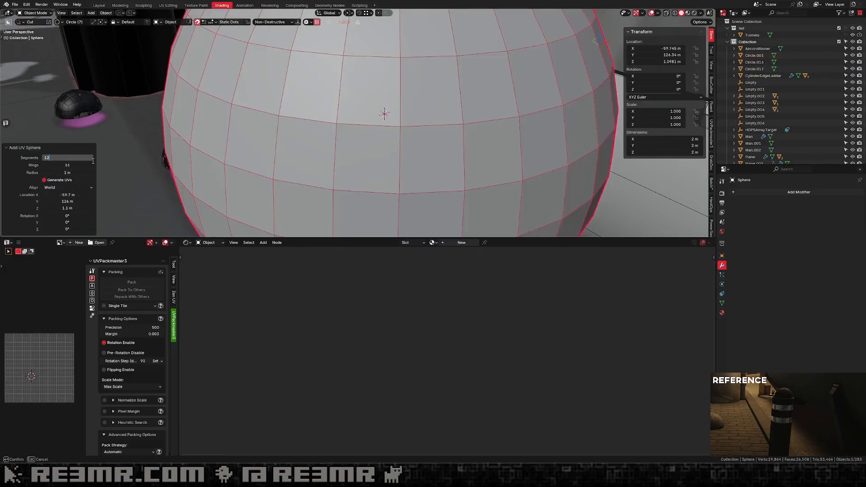
key(Return)
scroll(345, 84, down, 3)
middle_drag(345, 84, 381, 108)
click(91, 165)
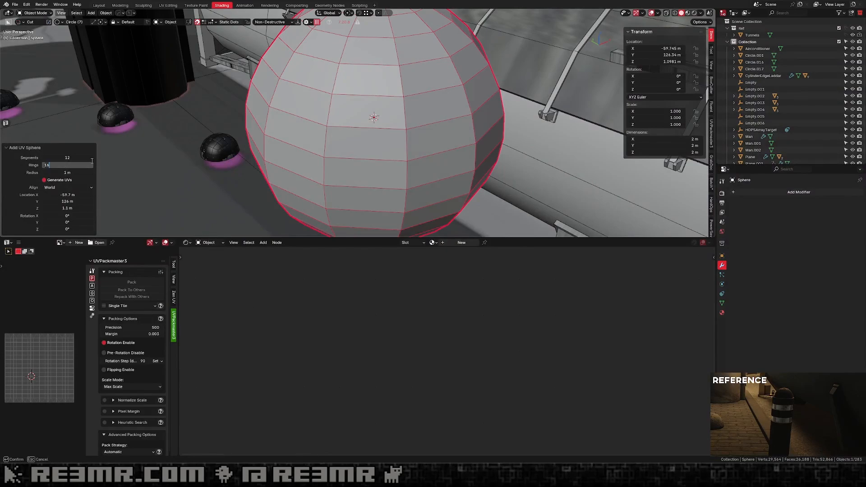
text(6)
key(Return)
Scale the sphere by 0.2 and 0.3, and enlarge it to about 0.17 m across to suit the post's top.
text(s)
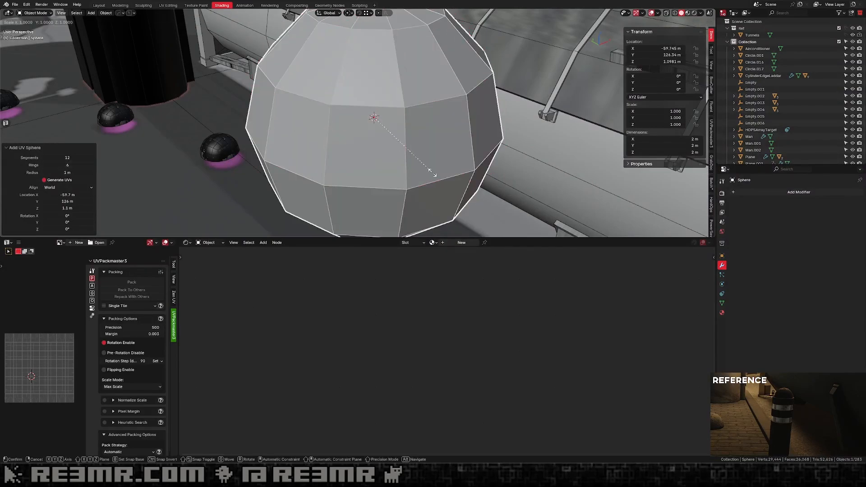
text(.2)
key(Return)
text(s.3)
key(Return)
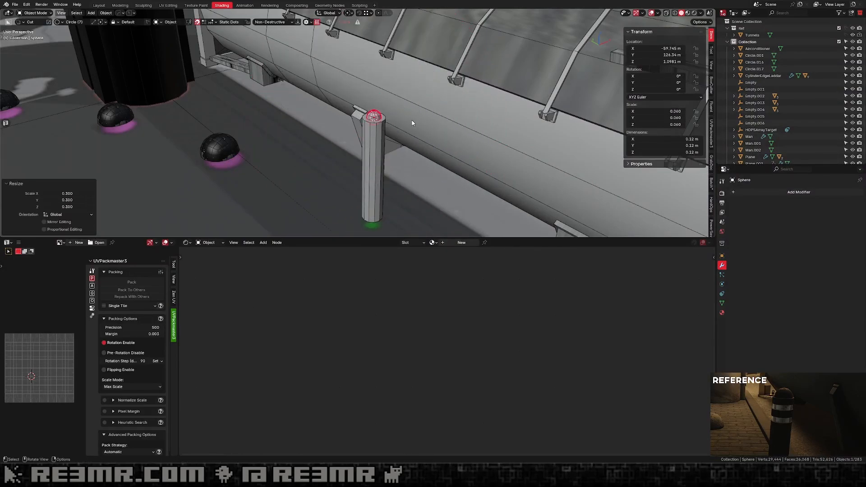
scroll(430, 157, up, 2)
key(s)
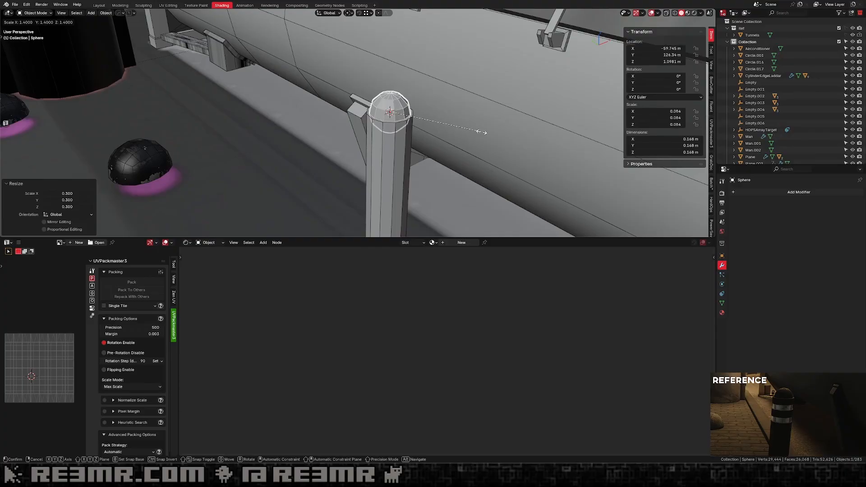
click(481, 132)
Delete the vertices of the sphere's lower half, leaving a dome on the post.
middle_drag(482, 135, 433, 95)
scroll(455, 140, up, 3)
key(Tab)
key(1)
key(alt+z)
click(443, 126)
drag(471, 112, 311, 176)
key(x)
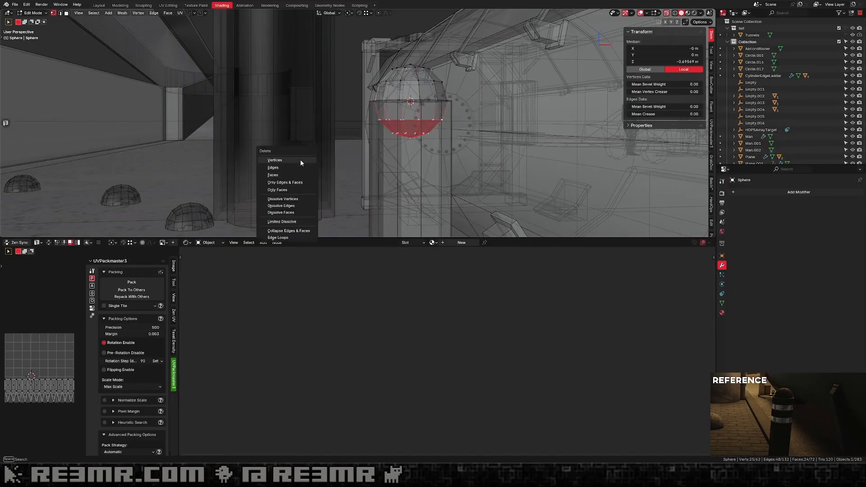
click(299, 159)
key(alt+z)
Join the dome and the post into one object and open it for mesh editing.
middle_drag(471, 111, 341, 140)
key(Tab)
shift+click(341, 141)
shift+click(333, 134)
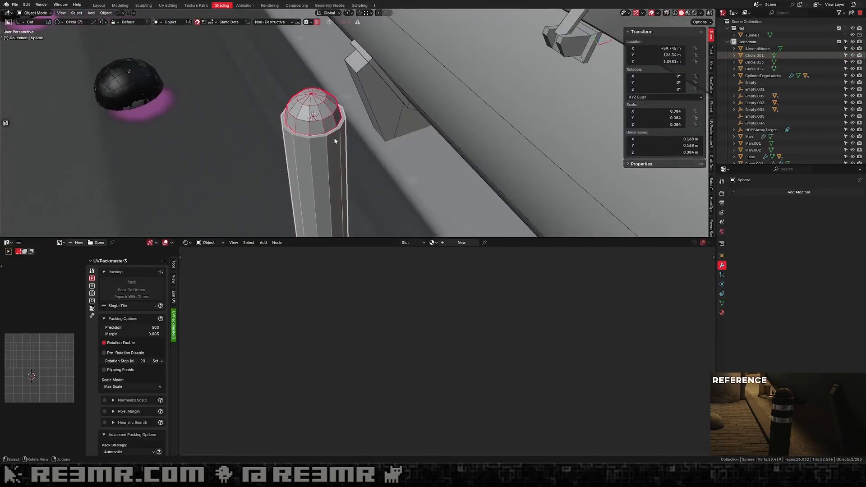
key(ctrl+j)
key(Tab)
Delete the post's flat top face beneath the dome.
middle_drag(331, 137, 416, 142)
key(x)
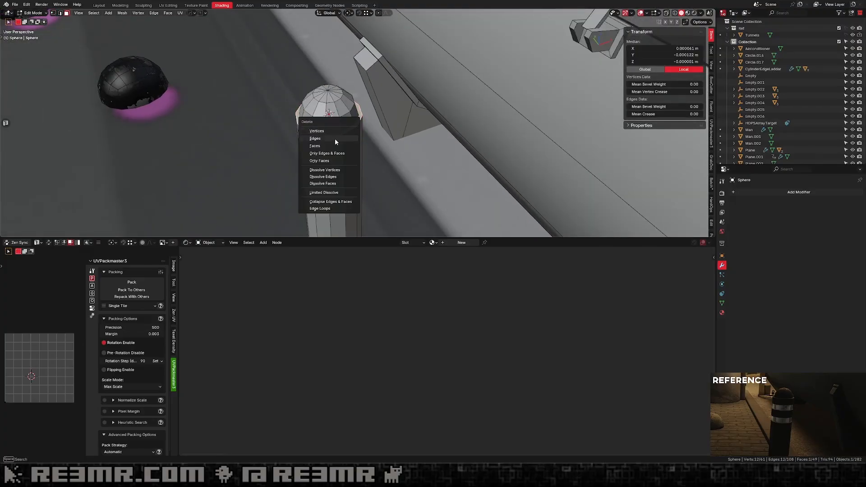
click(334, 145)
Fill the ring-shaped gap between the dome's lower edge and the post's upper rim with faces.
click(340, 145)
shift+click(341, 140)
key(f)
click(373, 112)
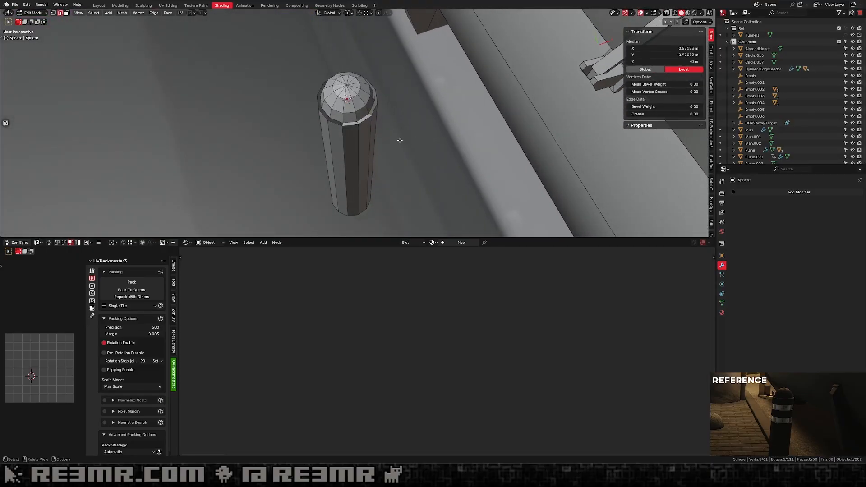
key(f)
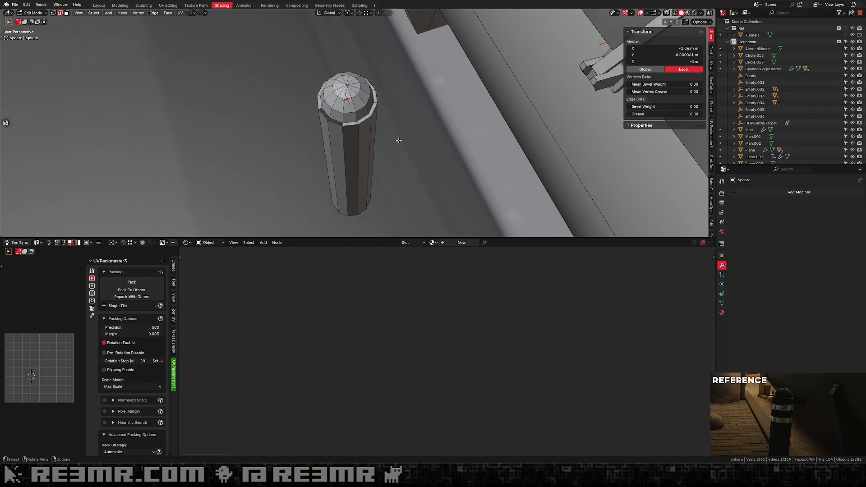
key(f)
middle_drag(411, 144, 356, 103)
key(1)
Add a horizontal loop cut around the upper part of the post, slid to a factor of -0.607.
key(Tab)
scroll(369, 93, down, 2)
key(Tab)
scroll(357, 102, down, 2)
key(ctrl+r)
click(363, 104)
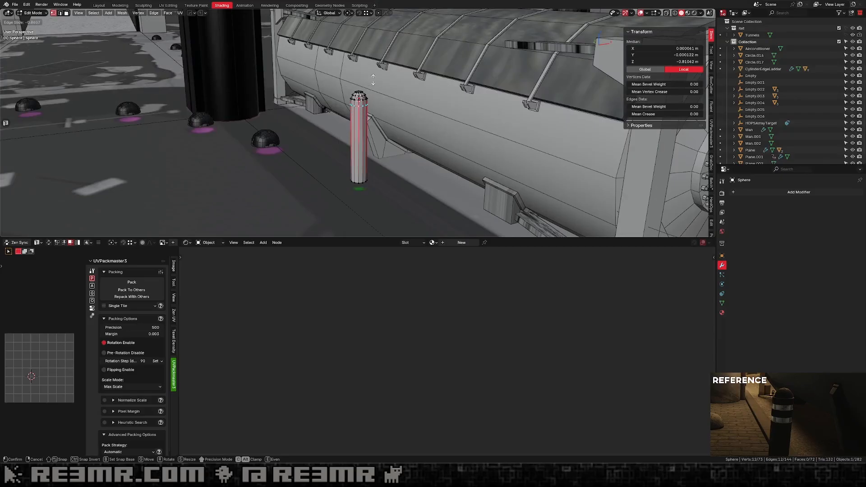
scroll(376, 88, up, 3)
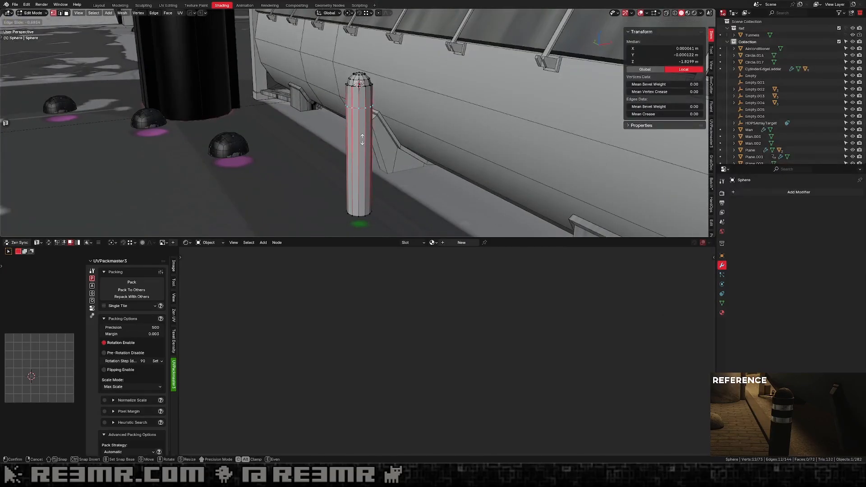
right_click(343, 190)
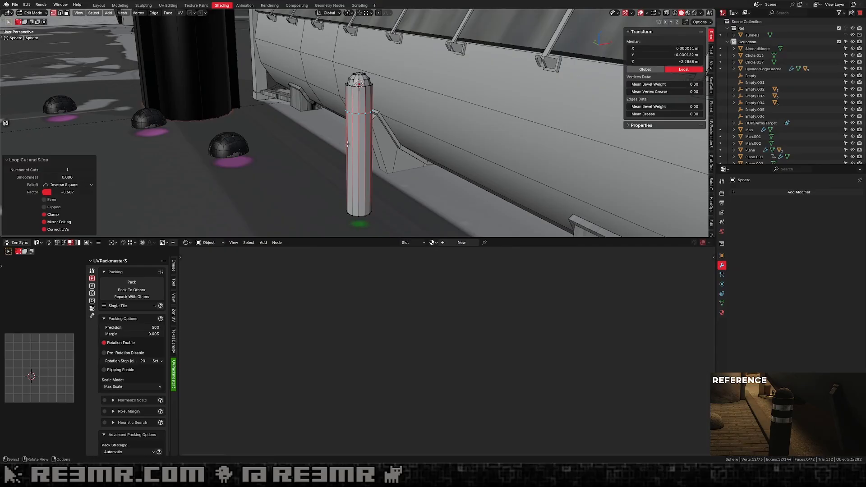
Bevel a centred edge loop below the dome into a horizontal band with a width of about 0.516 m.
key(ctrl+b)
scroll(413, 103, down, 2)
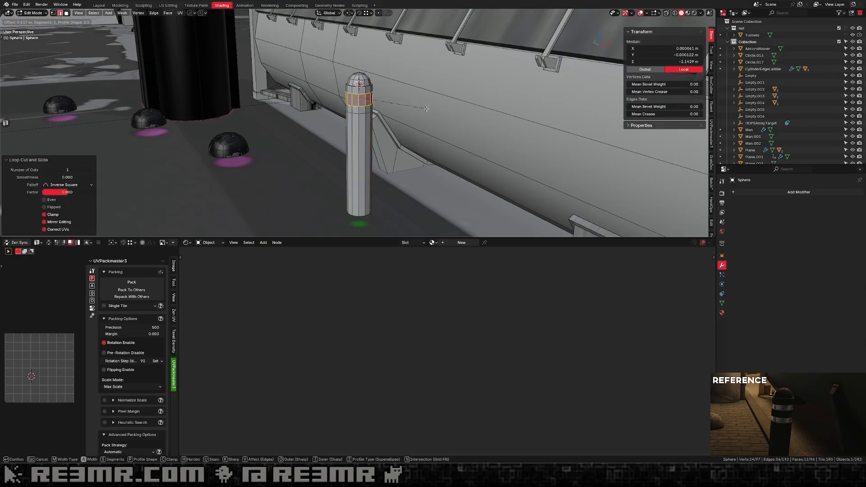
click(426, 108)
scroll(405, 104, up, 2)
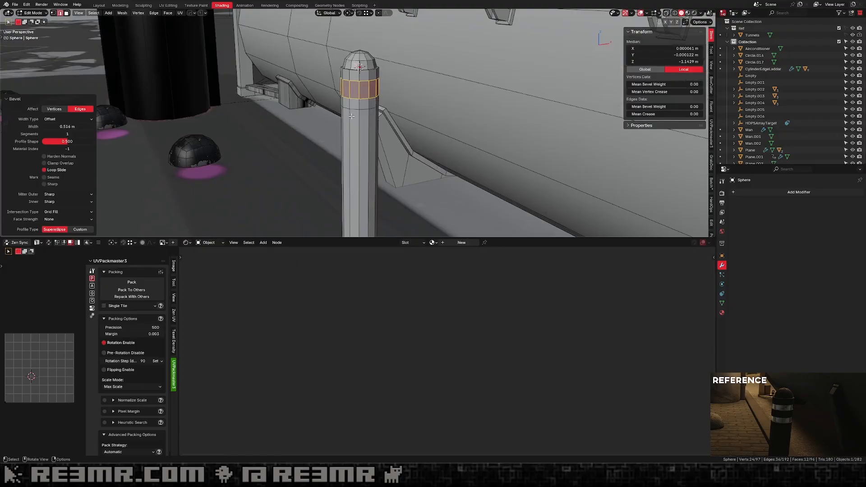
Move the band's lower edge loop up along Z by about 0.04 m.
alt+click(374, 99)
key(g)
key(z)
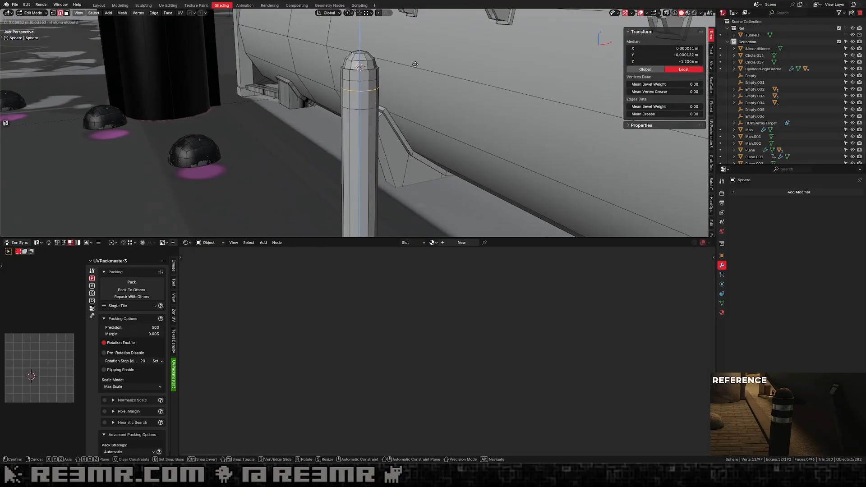
click(415, 64)
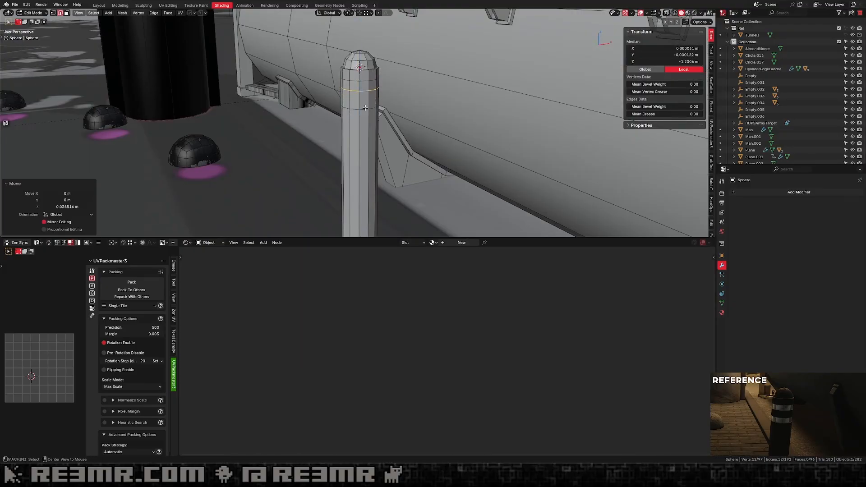
Move the next edge loop below the band up along Z by about 0.02 m.
alt+click(364, 108)
key(g)
key(z)
click(383, 122)
Add a horizontal loop cut around the post, slid up close under the lowest loop to outline a second band.
key(ctrl+r)
click(378, 118)
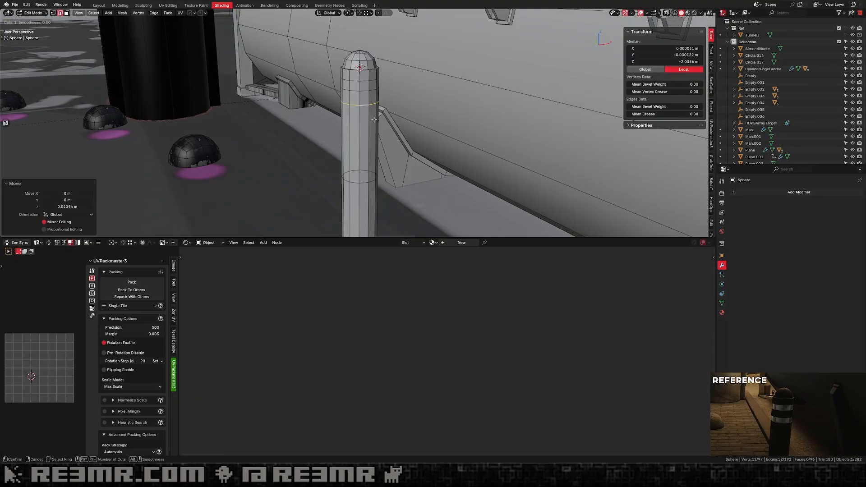
click(387, 51)
Extrude the face loops of both stripe bands slightly along their normals.
key(3)
alt+click(373, 108)
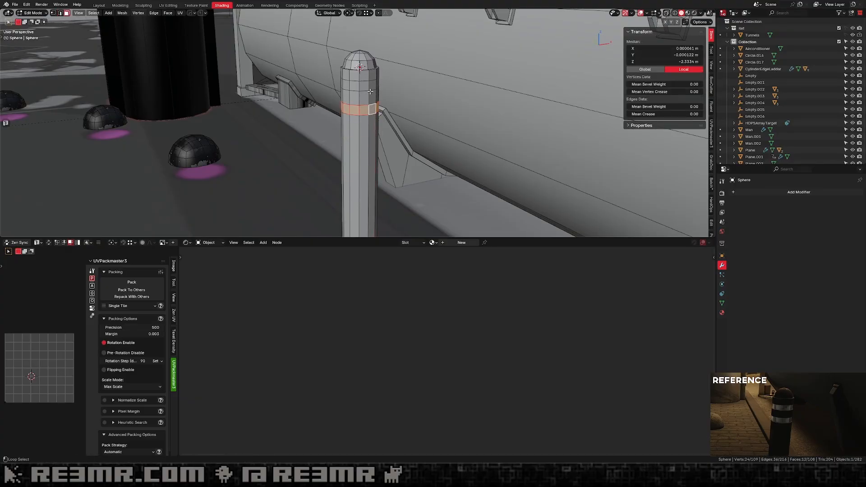
alt+shift+click(374, 89)
key(alt+e)
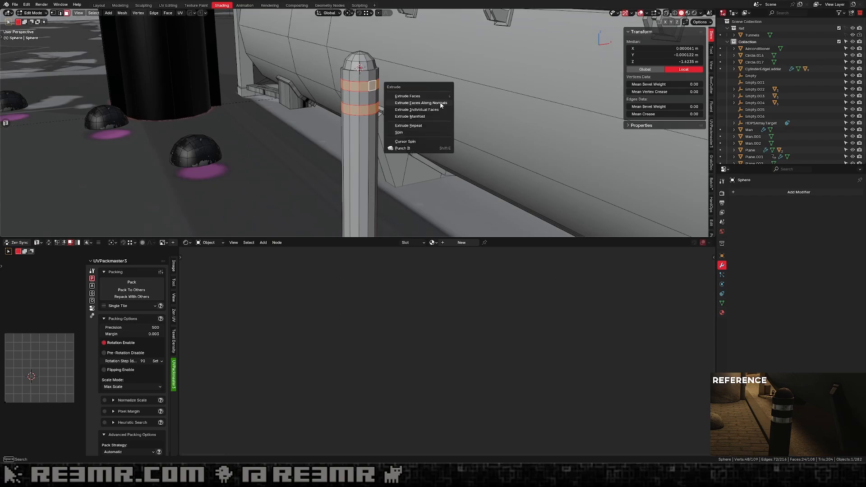
click(440, 102)
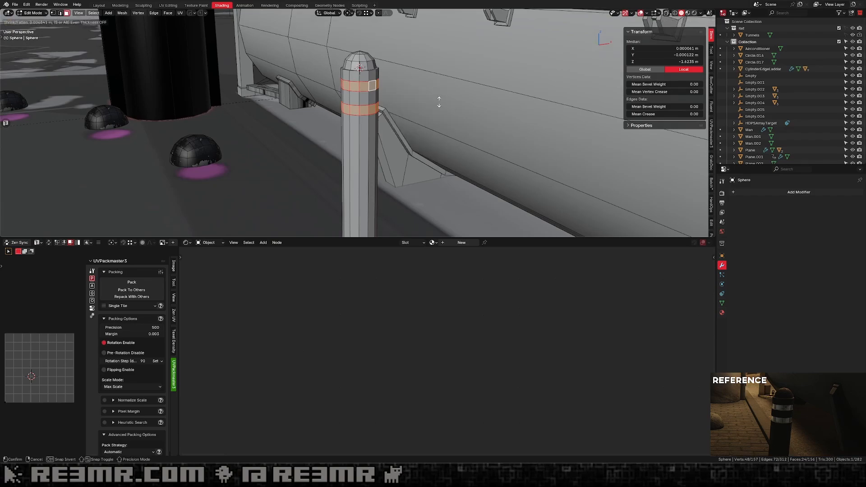
click(425, 81)
Leave mesh editing, sharpen the bollard's shading at 65° and hide the viewport overlays.
key(Tab)
scroll(347, 118, down, 3)
key(q)
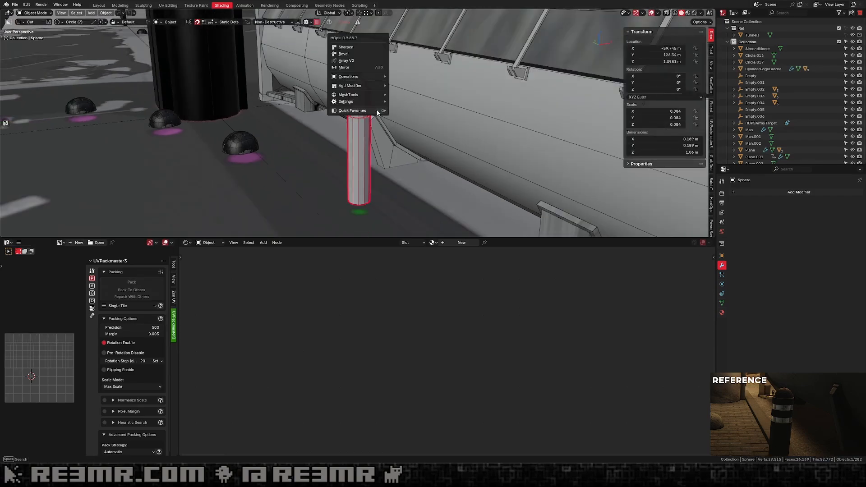
click(360, 47)
click(651, 12)
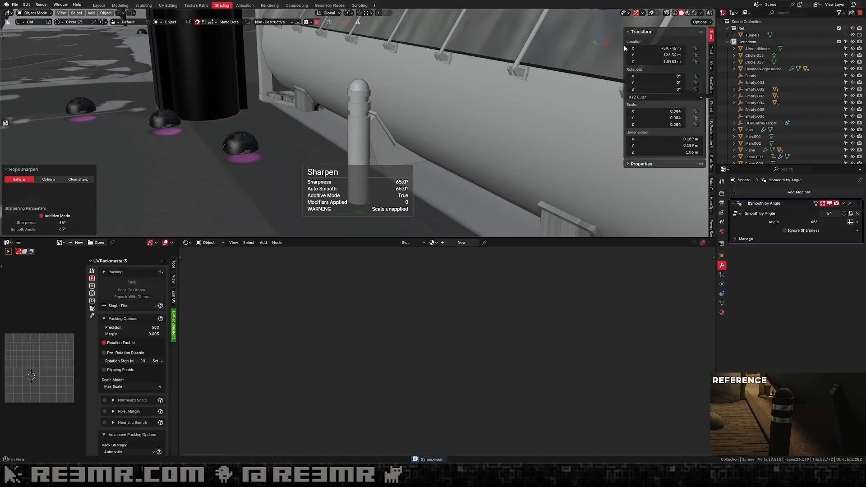
scroll(399, 104, down, 5)
middle_drag(399, 105, 402, 123)
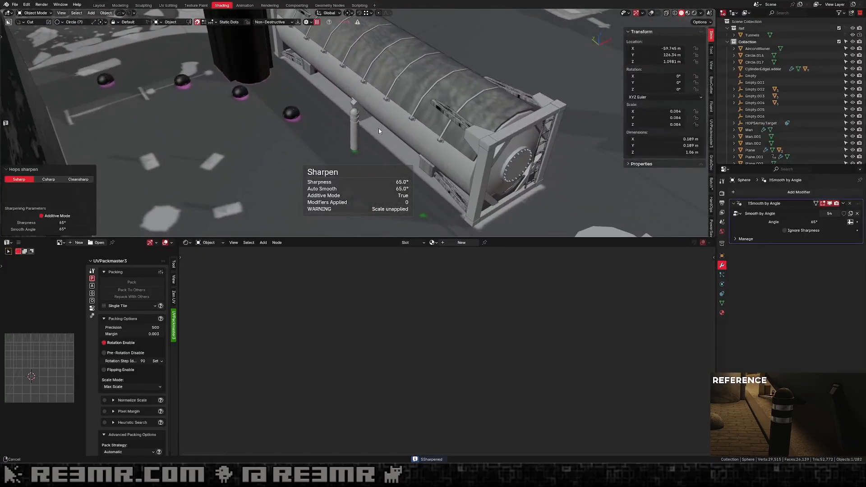
scroll(378, 128, up, 6)
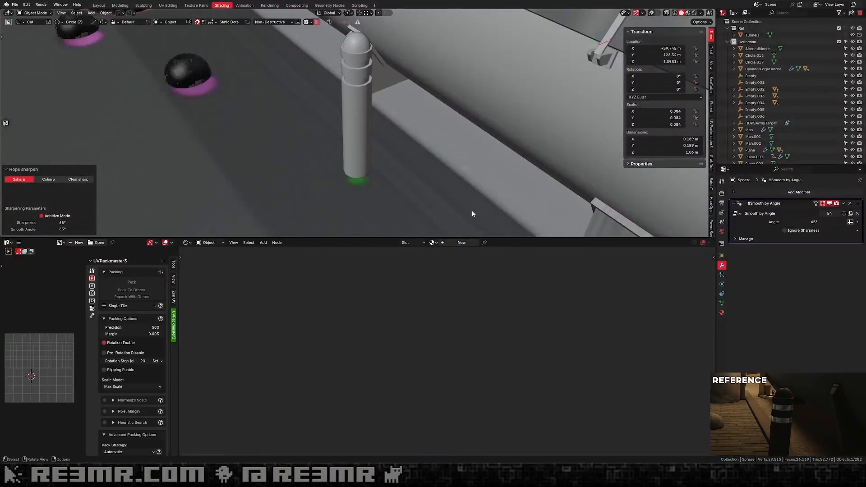
scroll(472, 211, down, 4)
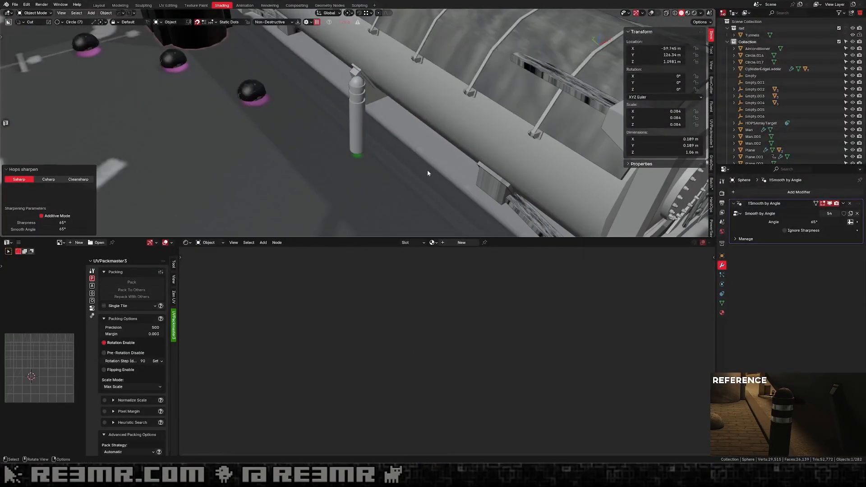
Select every object in the file that uses Material.001 from the batch material list.
click(711, 189)
scroll(673, 148, down, 5)
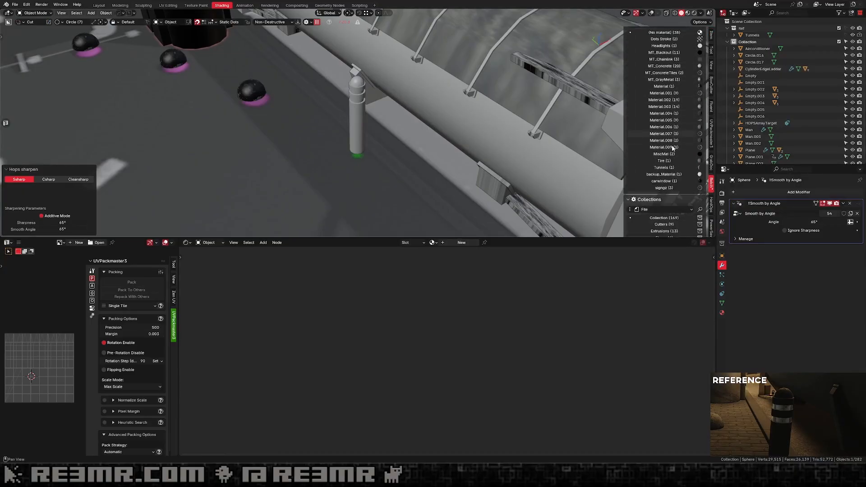
scroll(673, 148, up, 2)
click(677, 107)
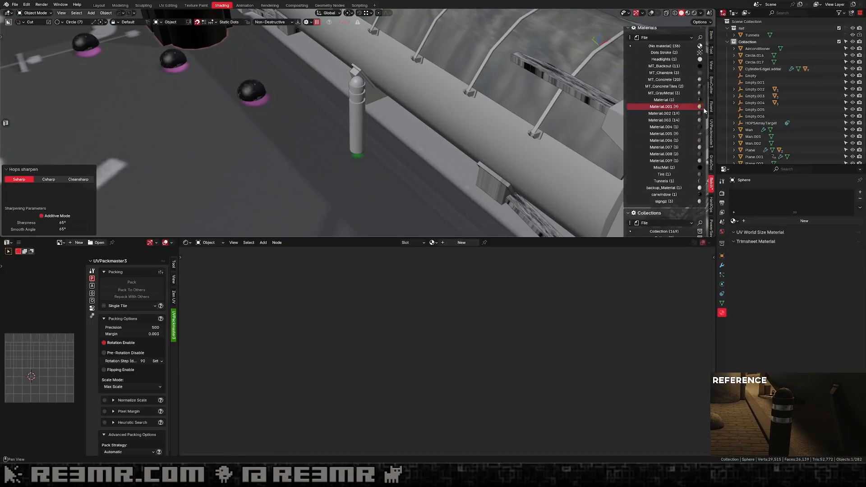
click(700, 107)
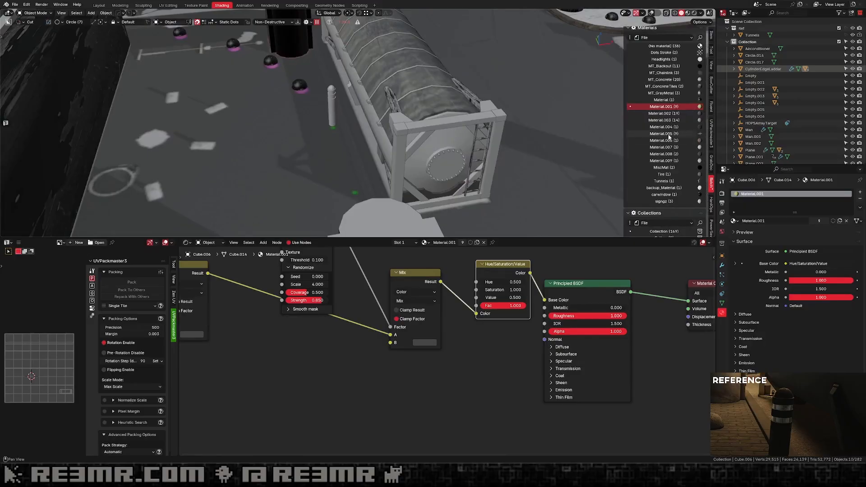
Switch the viewport to rendered shading with the tank container and its material's full node tree in view.
middle_drag(442, 267, 511, 314)
scroll(511, 314, down, 8)
middle_drag(512, 185, 484, 176)
scroll(464, 300, down, 4)
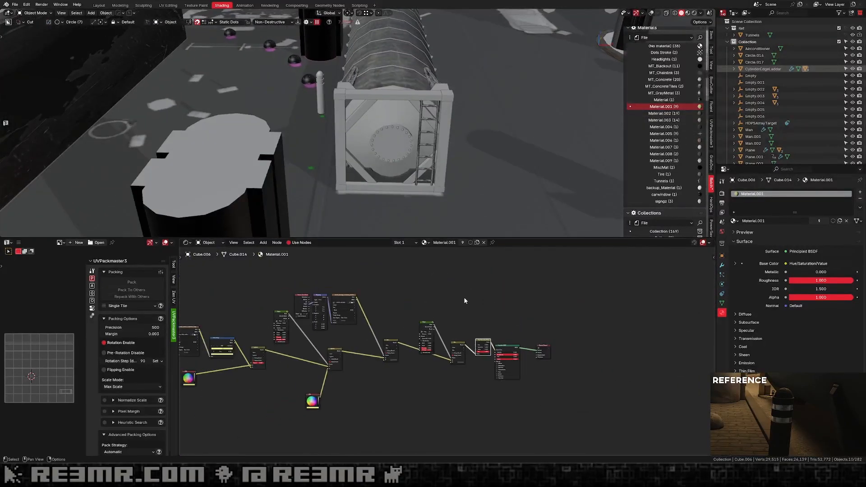
middle_drag(465, 300, 512, 287)
mouse_move(410, 89)
middle_down()
mouse_move(424, 119)
mouse_move(402, 124)
middle_up()
click(695, 14)
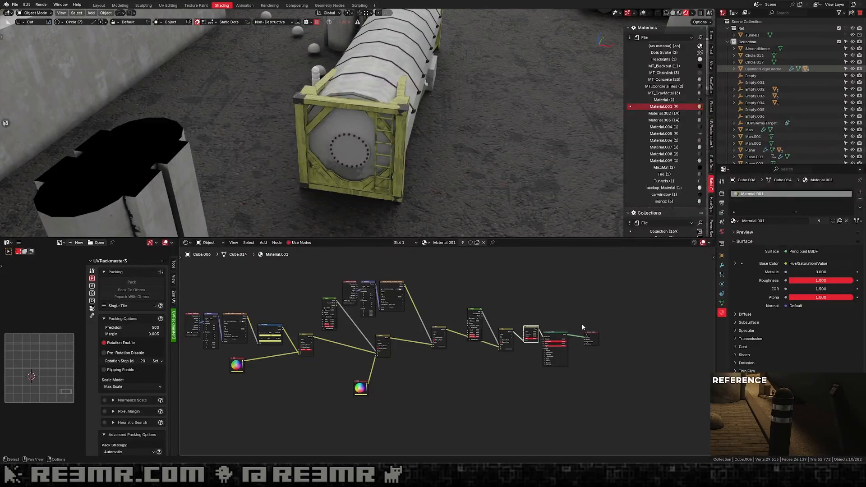
Rename the tank container frame's material to MT_YellowSteelPaint.
ctrl+right_drag(582, 327, 578, 345)
key(ctrl+z)
click(444, 243)
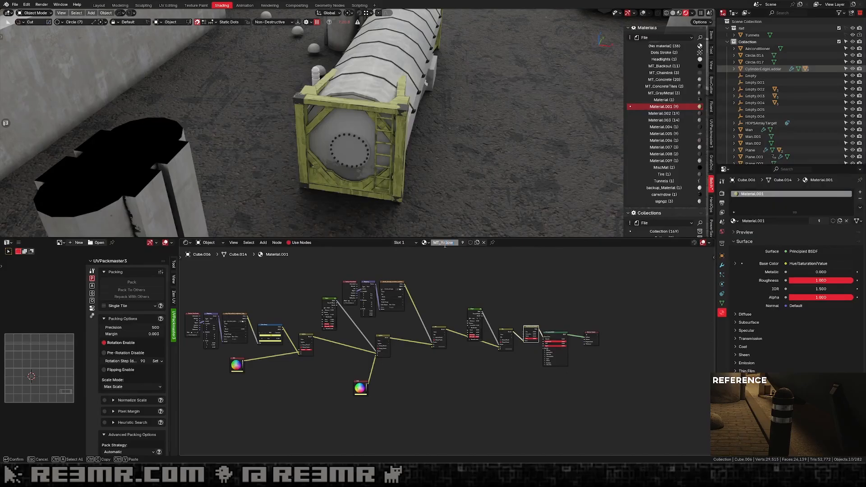
text(teelPai)
key(Return)
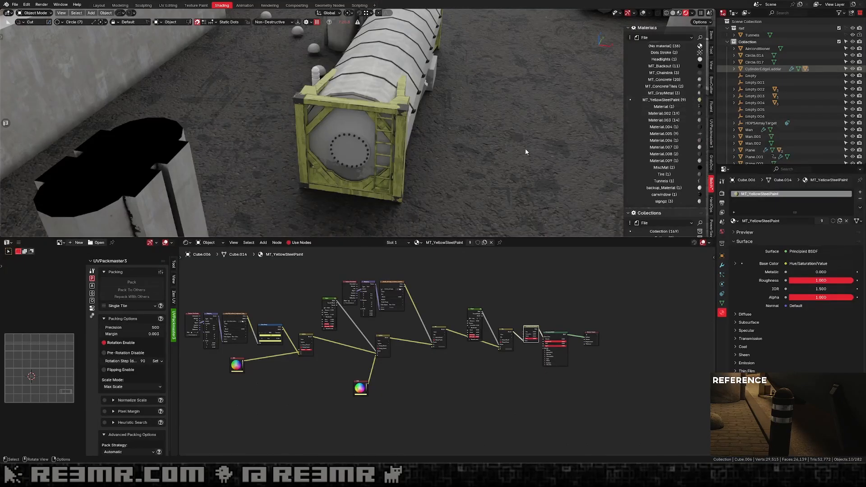
Select the objects using the material named Material and activate its slot on the staircase section.
scroll(460, 145, up, 3)
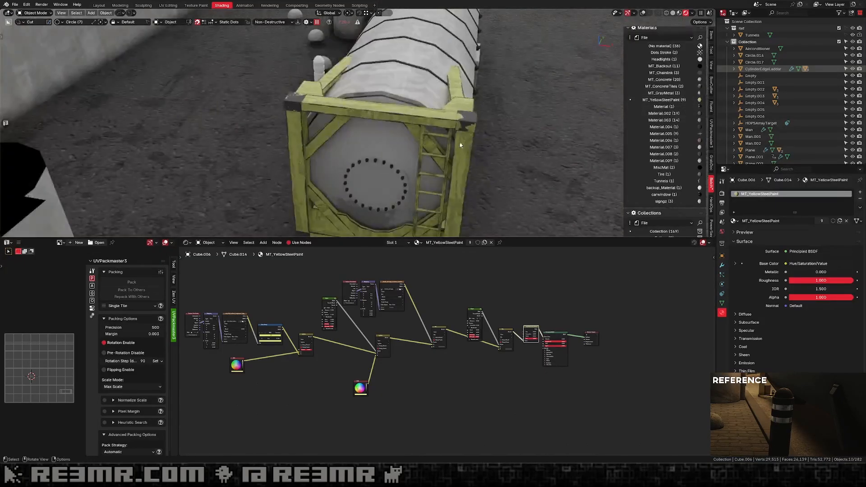
click(681, 106)
click(701, 107)
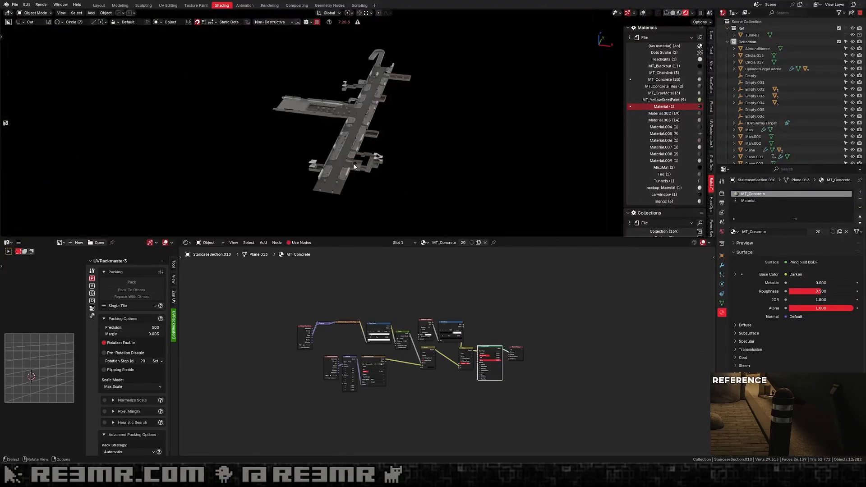
middle_drag(405, 195, 429, 198)
scroll(428, 198, up, 3)
scroll(428, 198, down, 3)
click(767, 201)
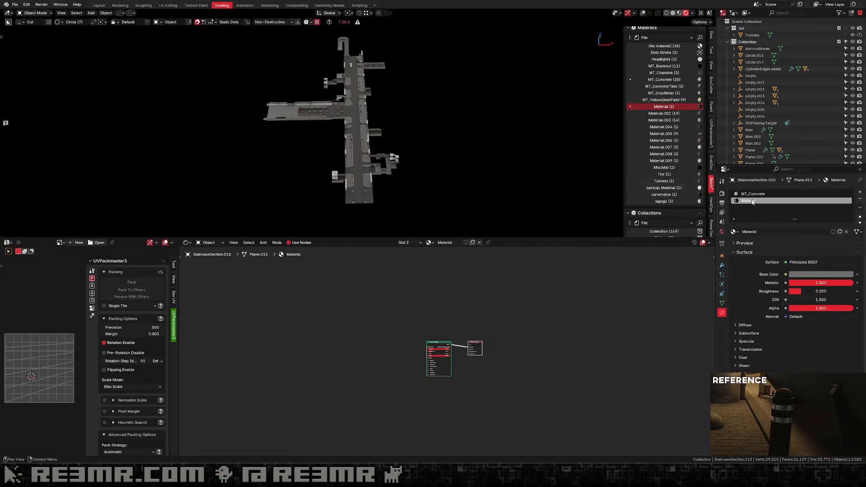
Rename the staircase railing's material to MT_Metal_Railing.
scroll(445, 158, up, 6)
scroll(378, 144, up, 8)
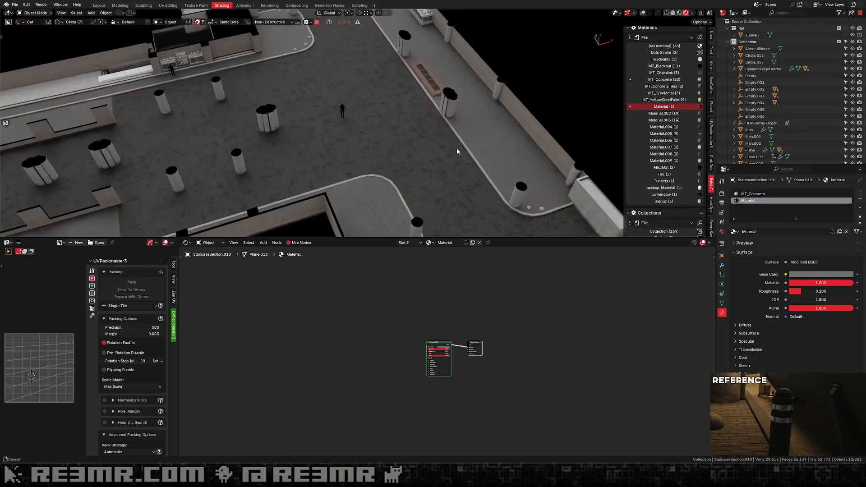
shift+middle_drag(457, 148, 451, 189)
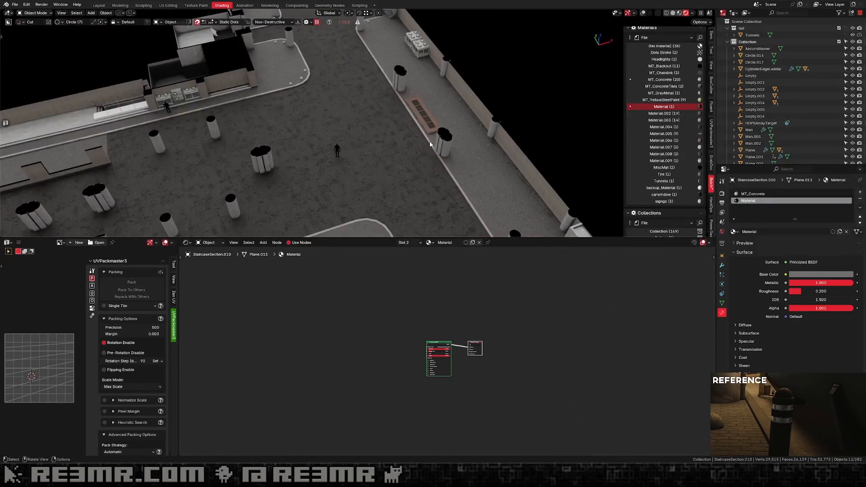
key(Home)
key(g)
right_click(429, 116)
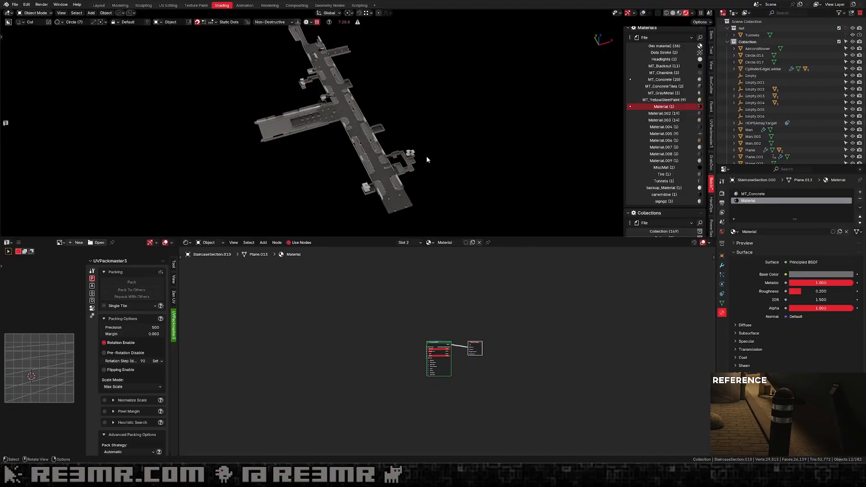
scroll(402, 151, up, 8)
scroll(402, 151, up, 8)
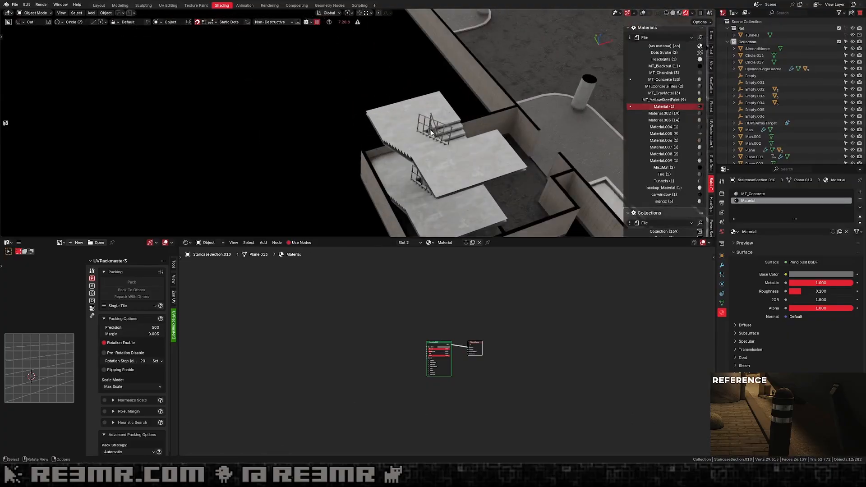
shift+middle_drag(511, 142, 391, 149)
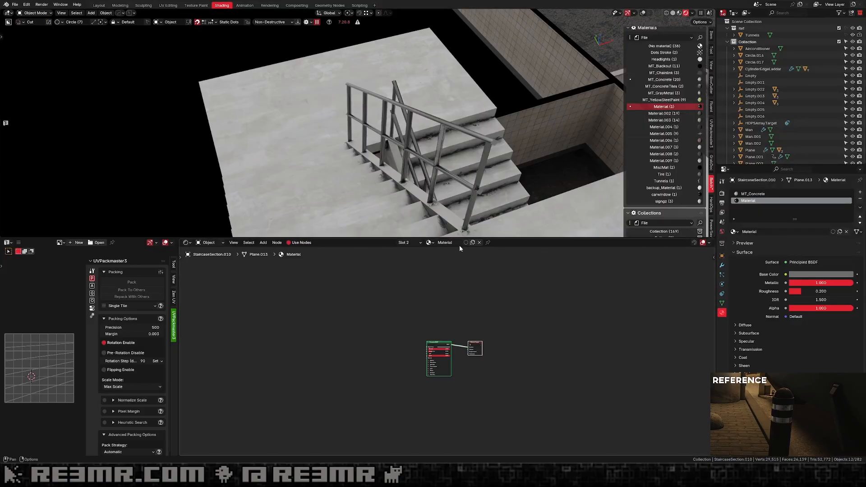
double_click(444, 242)
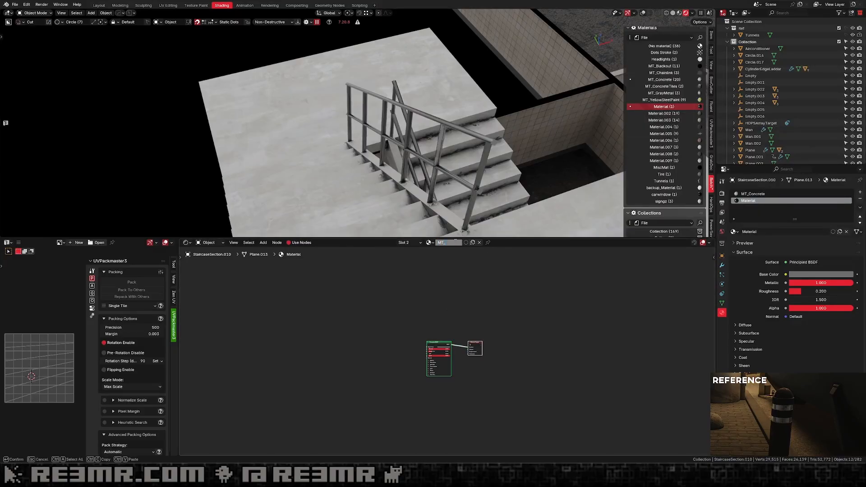
text(MT_Metal_Railing)
key(Return)
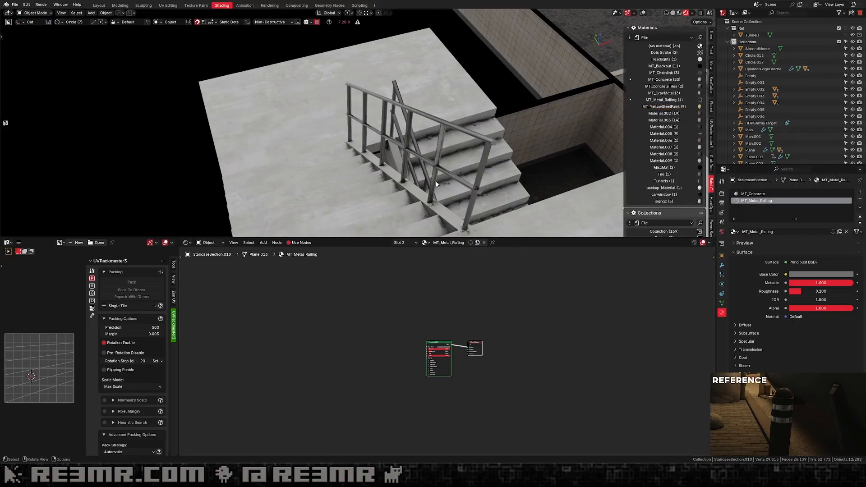
Select every object that uses Material.002 from the batch material list.
scroll(433, 180, down, 3)
click(700, 114)
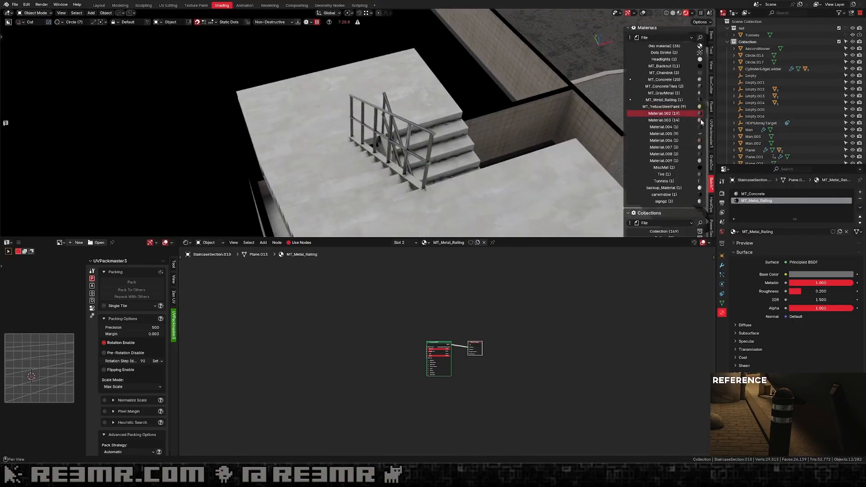
scroll(395, 142, down, 6)
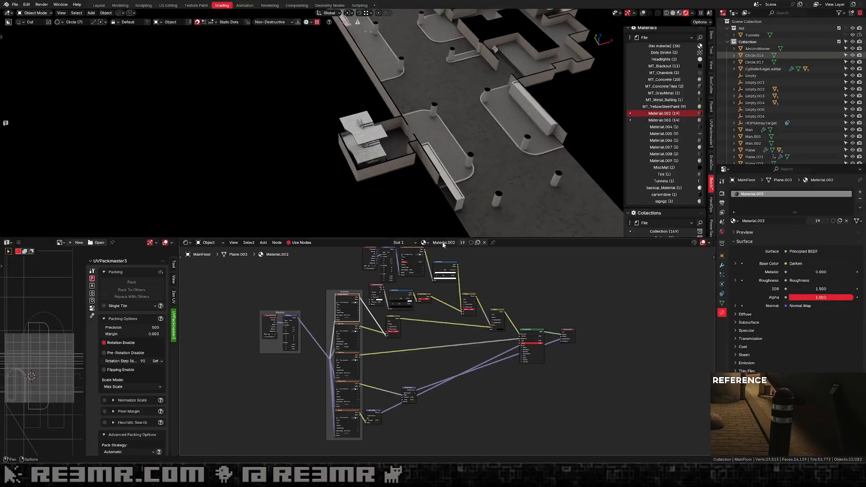
scroll(542, 159, down, 6)
scroll(476, 156, up, 4)
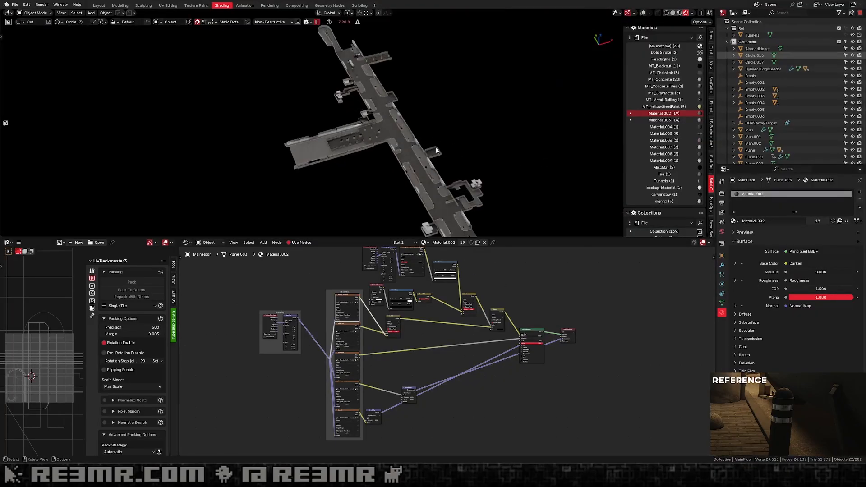
Rename the main floor's material to MT_Asphalt.
key(g)
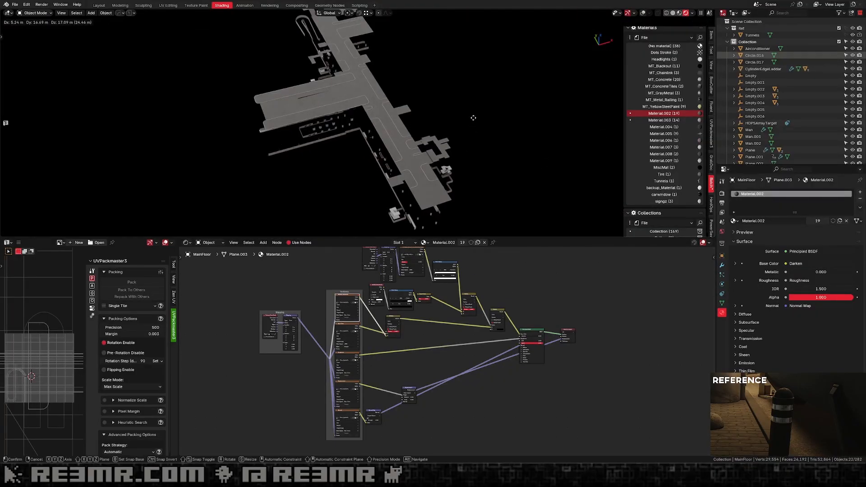
key(Escape)
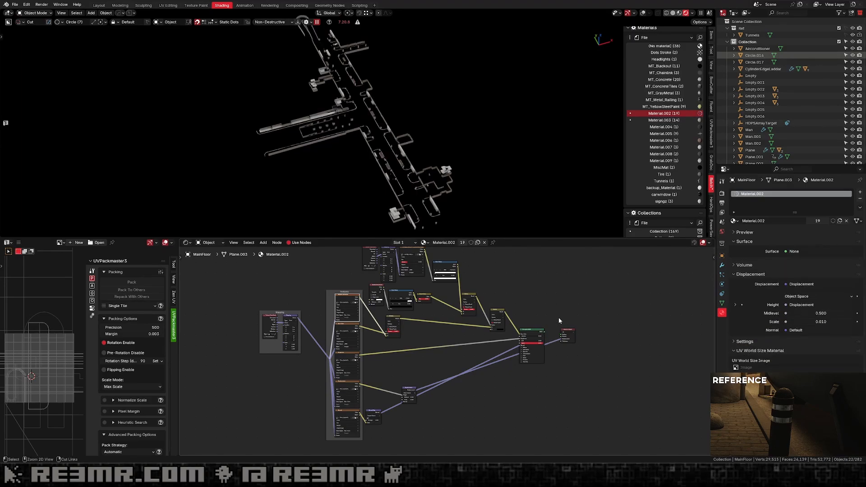
double_click(444, 242)
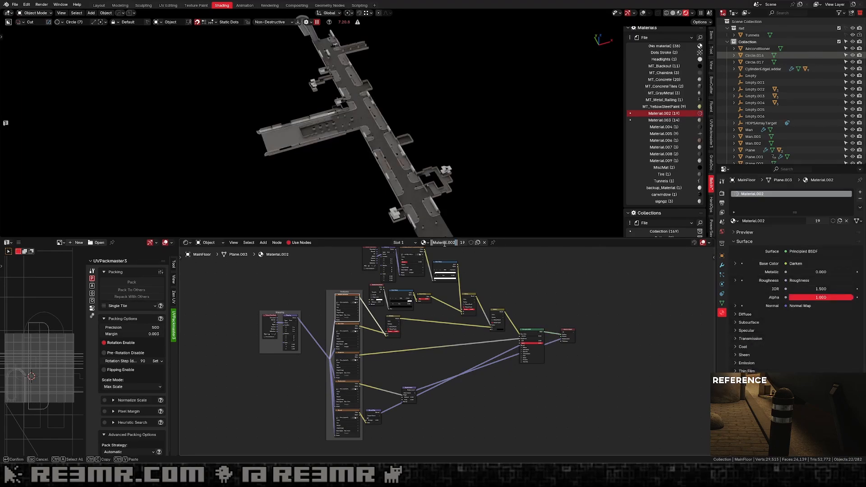
text(MT_Asphalt)
key(Return)
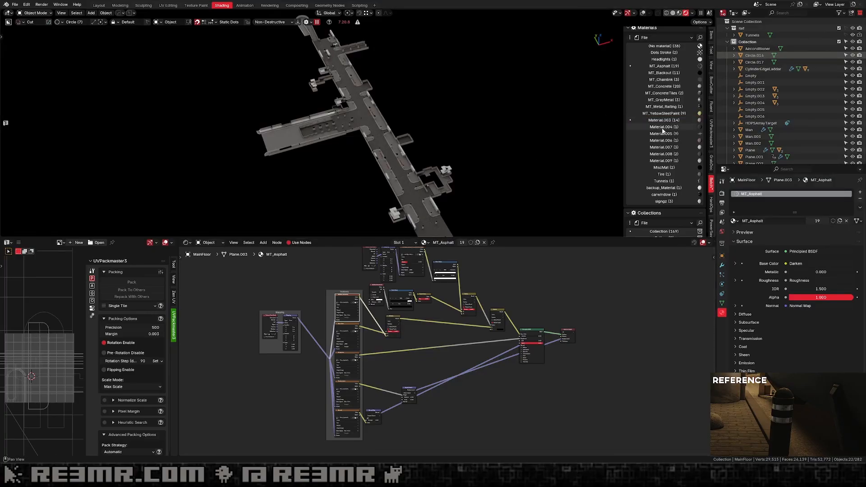
Select every object that uses Material.003 and test-move the selection to identify the surfaces, cancelling each move.
click(677, 121)
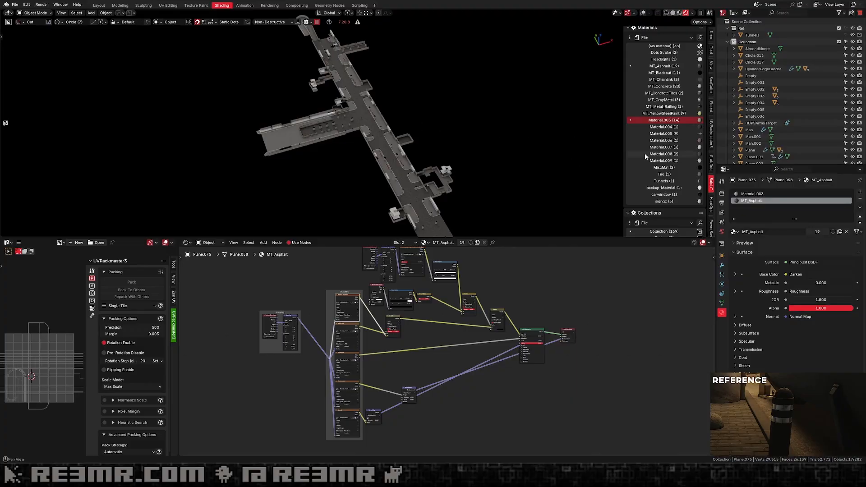
key(g)
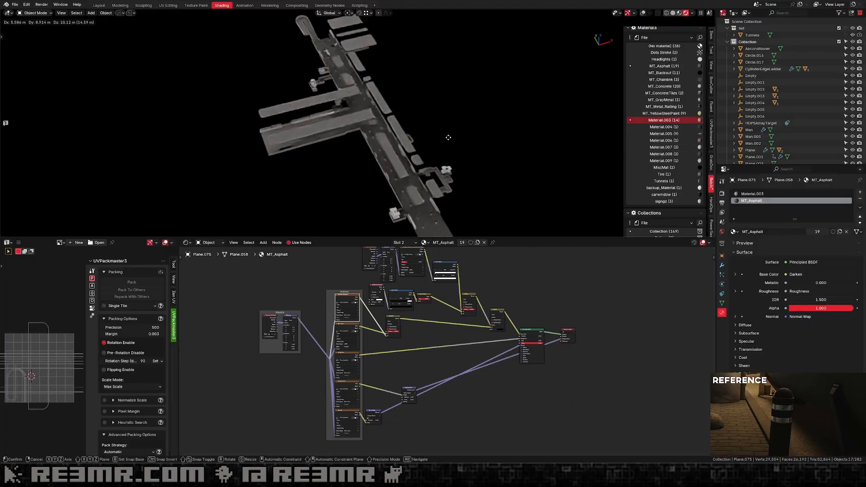
right_click(447, 134)
scroll(448, 136, up, 7)
key(g)
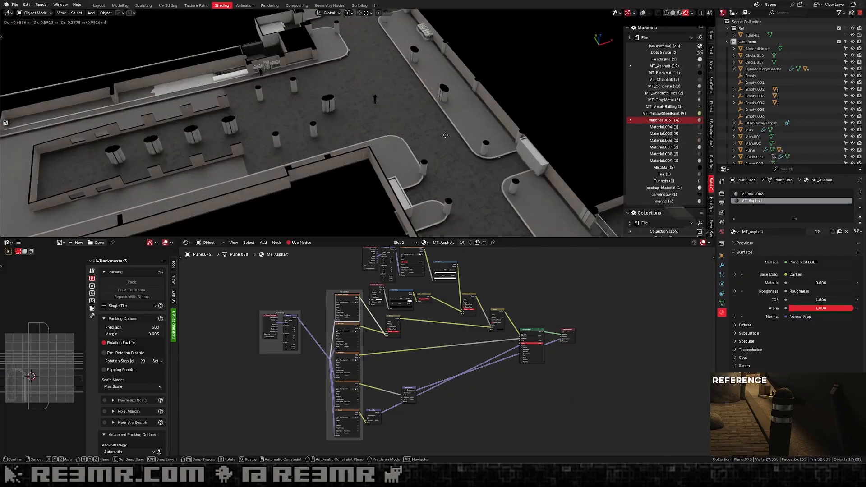
right_click(455, 135)
scroll(455, 137, up, 4)
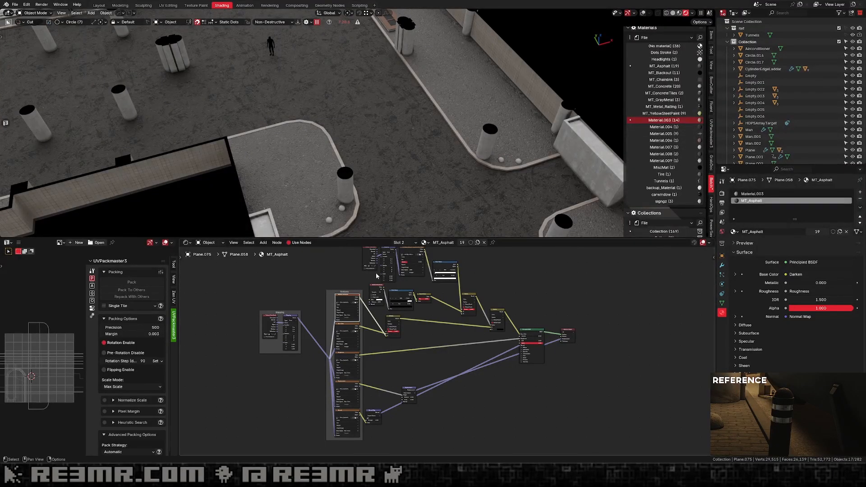
scroll(335, 292, up, 4)
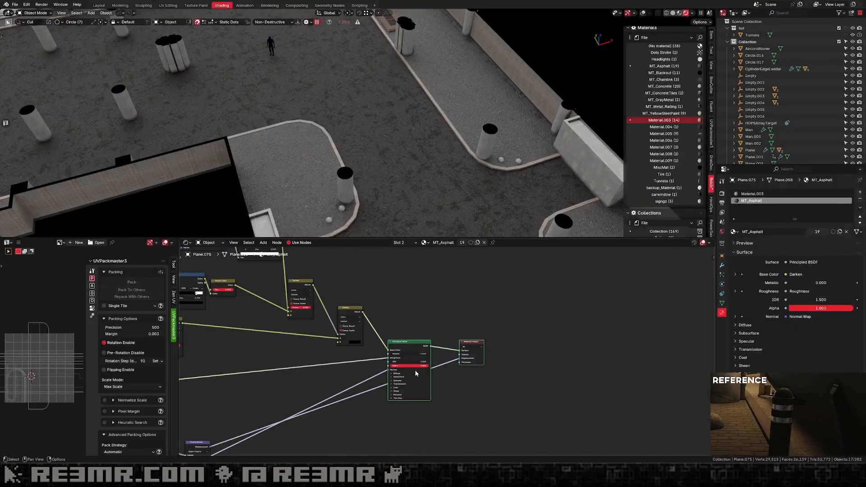
key(shift+a)
text(hue)
click(428, 326)
click(400, 306)
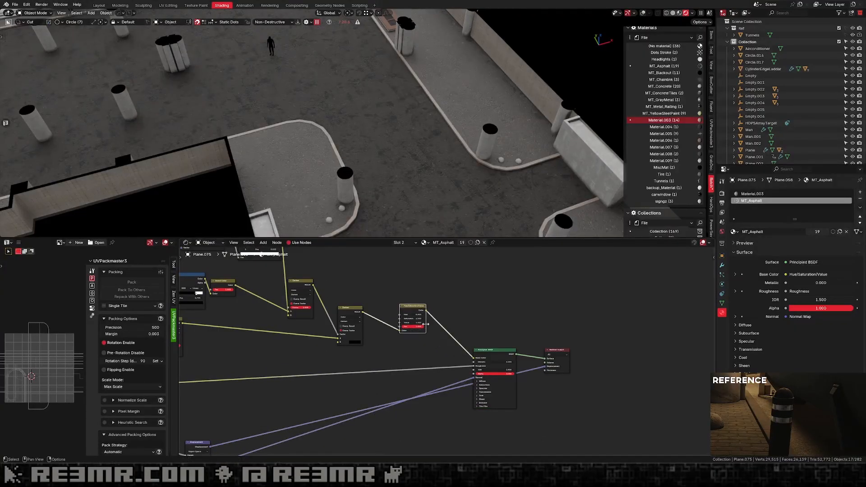
click(419, 322)
key(Escape)
drag(400, 331, 476, 358)
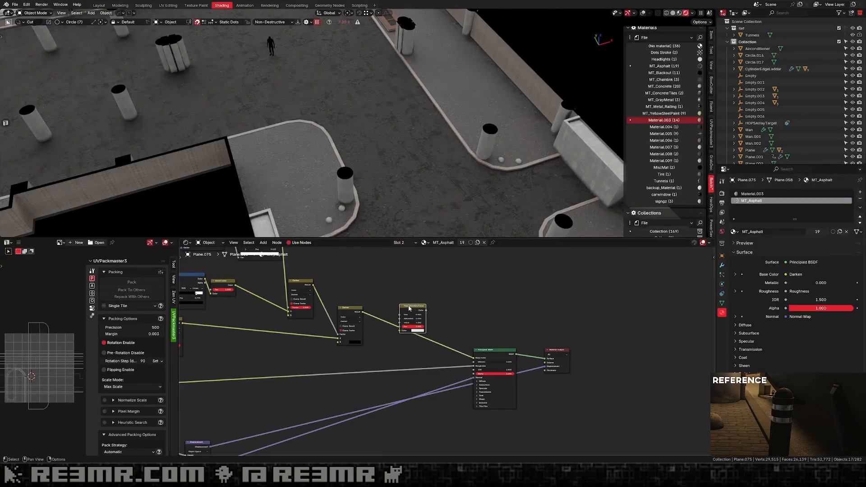
key(x)
Activate the Material.003 slot and insert a Hue/Saturation/Value node between its pavement texture and the Principled BSDF's base color.
click(747, 194)
scroll(396, 335, up, 5)
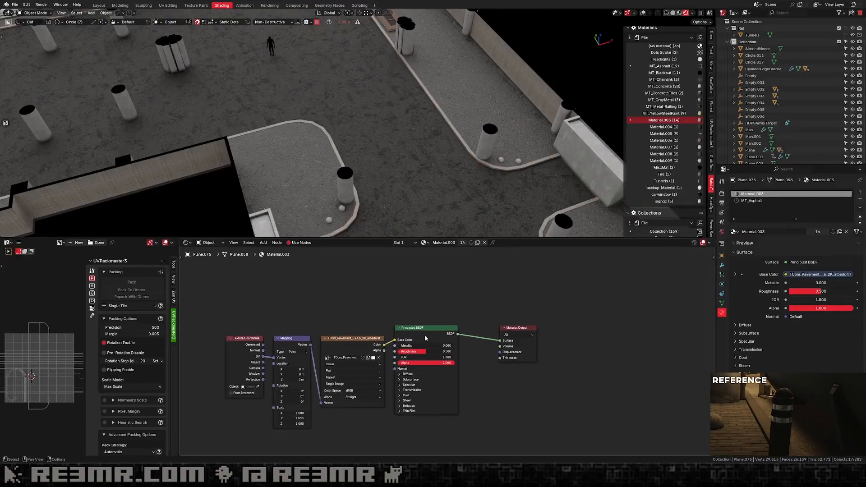
key(shift+a)
text(hue)
click(423, 344)
drag(327, 322, 216, 358)
drag(369, 287, 384, 333)
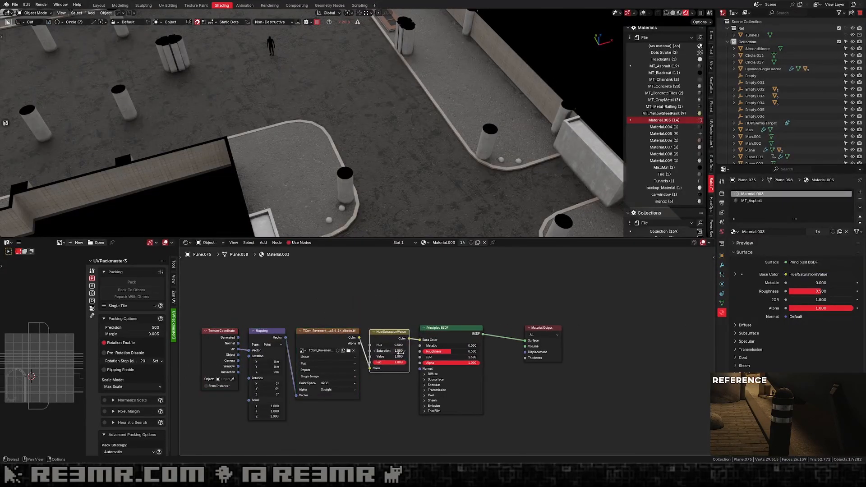
Try darkening the pavement texture with Hue/Saturation/Value node Value settings of 0.5 and 0.1.
click(400, 356)
text(1.0.6)
key(Return)
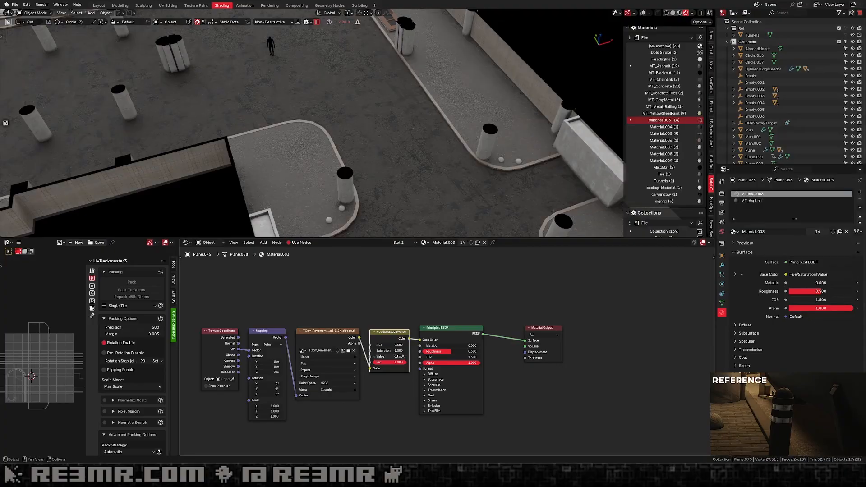
click(397, 355)
text(.5)
key(Return)
click(393, 357)
key(BackSpace)
text(.1)
key(Return)
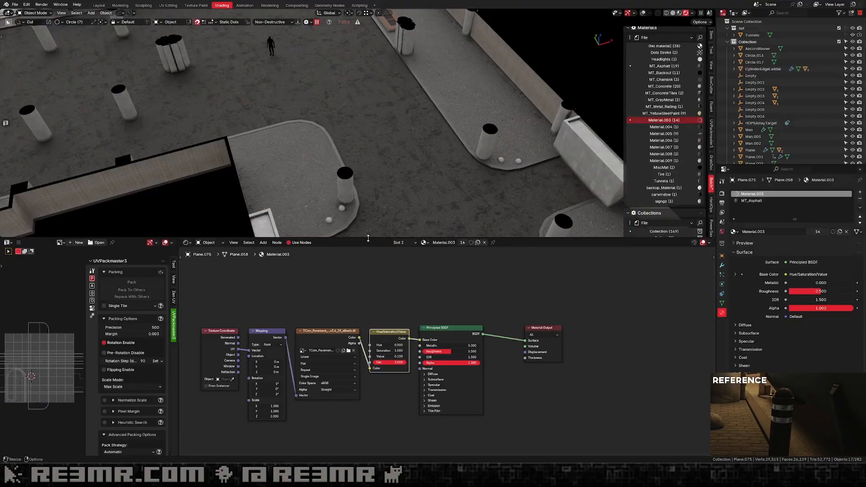
Compare the pavement in the wider scene using Value settings of 0.6 and 0.4.
scroll(437, 167, down, 9)
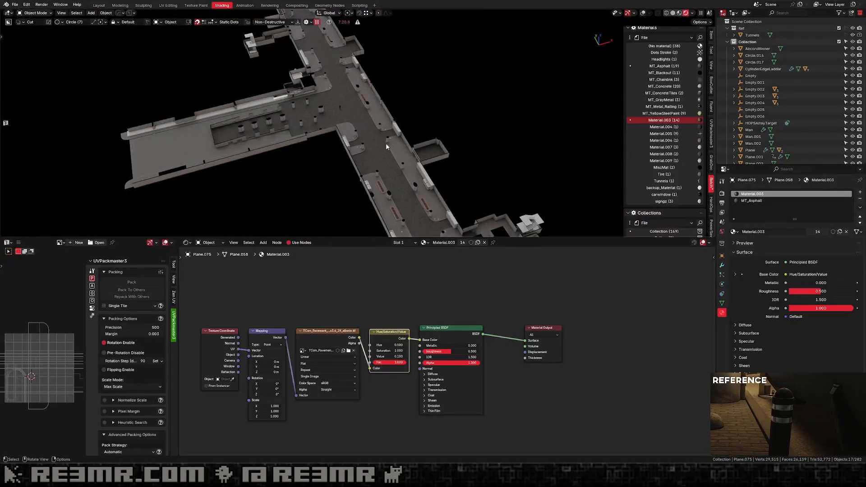
key(KP_0)
scroll(378, 154, up, 10)
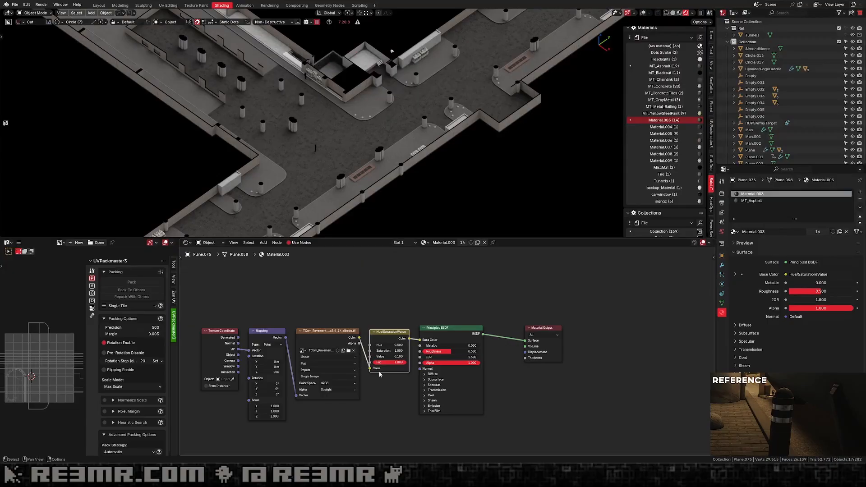
click(388, 357)
text(0.6)
key(Return)
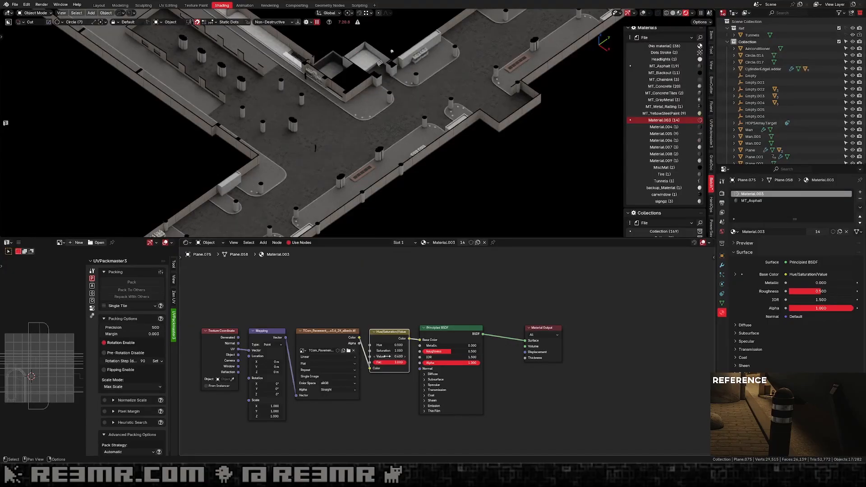
click(396, 357)
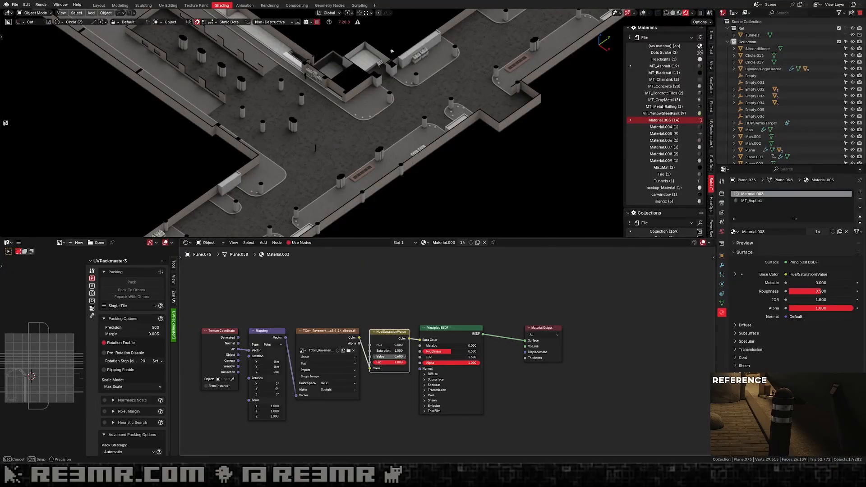
text(0.4)
key(Return)
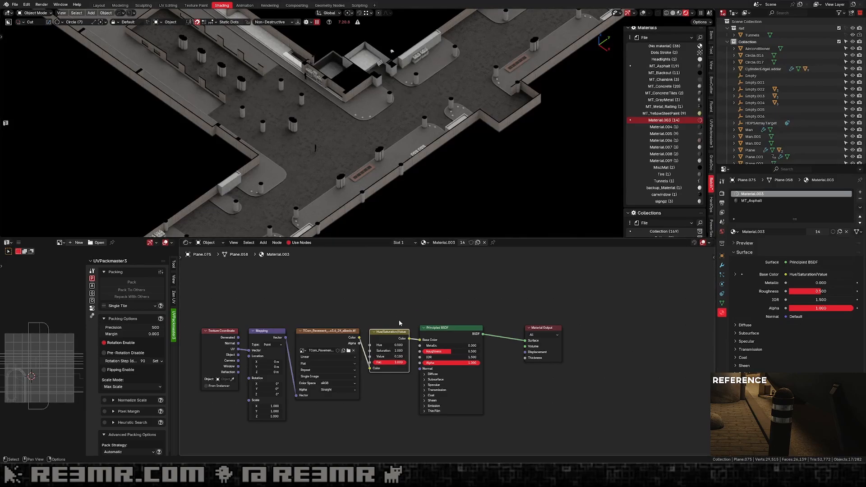
Test much darker pavement by setting the color adjustment node's Value to 0.1 and 0.01.
click(397, 357)
text(0.1)
key(BackSpace)
key(Return)
click(384, 357)
text(.1)
key(Return)
click(384, 356)
text(.01)
key(Return)
Test the pavement's color adjustment with Value settings of 1 and -1.
scroll(387, 351, up, 1)
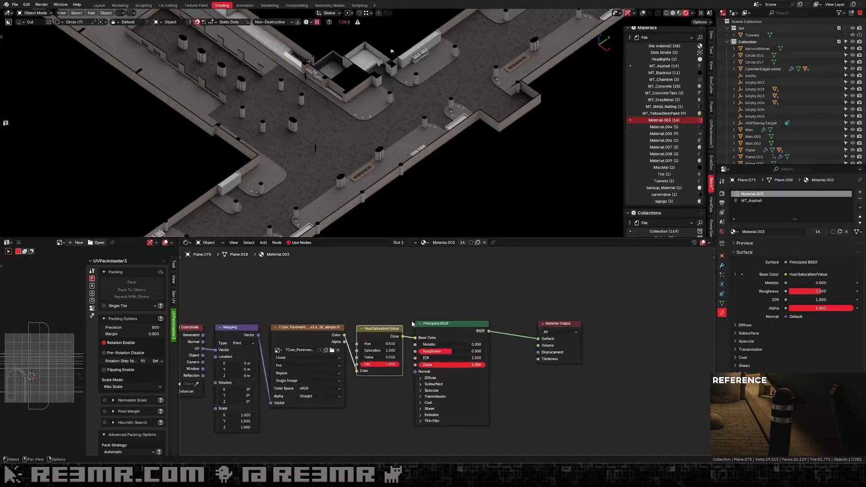
drag(387, 356, 377, 357)
click(390, 357)
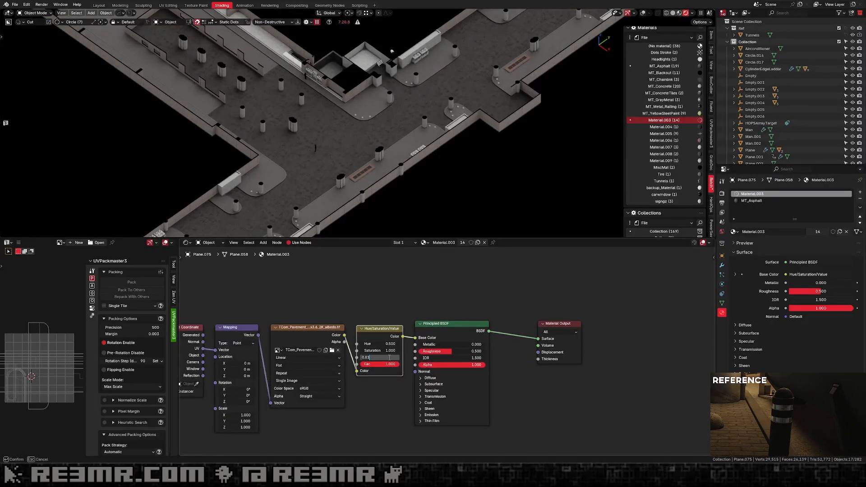
text(1)
key(Return)
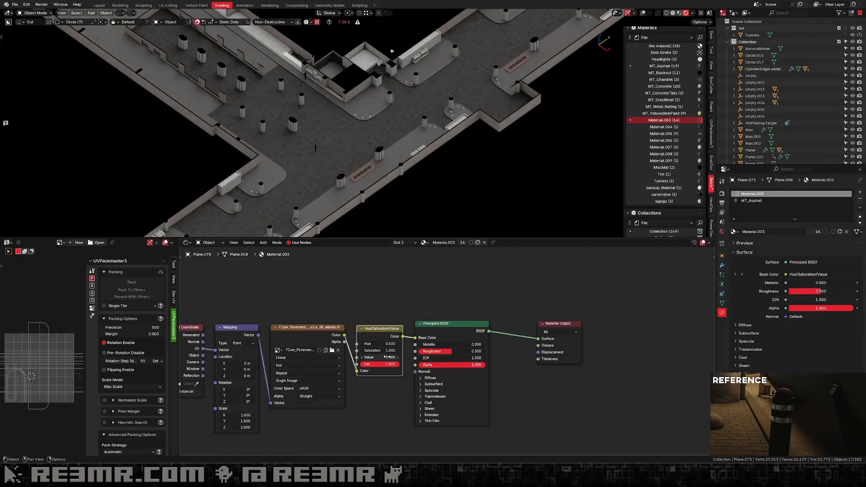
click(388, 357)
text(-1)
key(Return)
Try Value settings of 3, 1 and 0.2 on the pavement's Hue/Saturation/Value node.
click(378, 357)
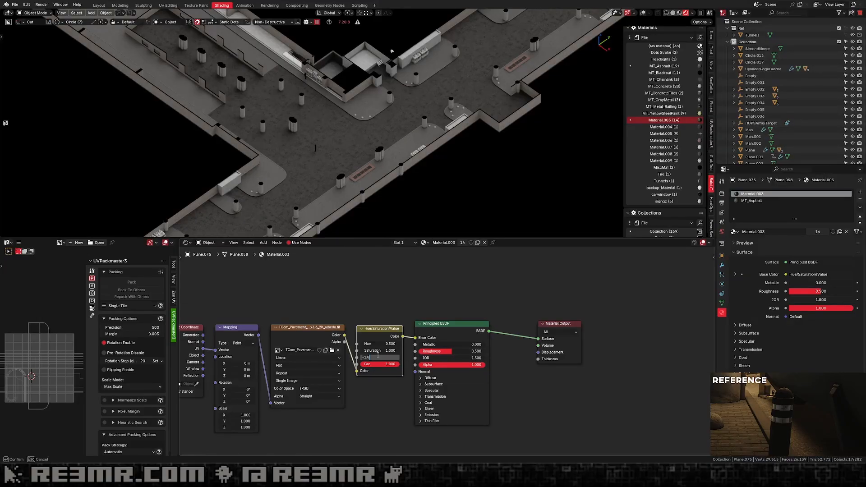
text(3)
key(Return)
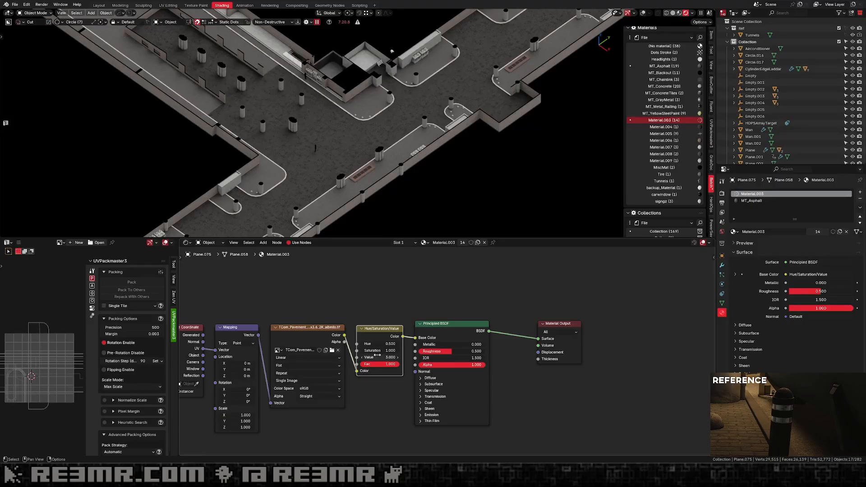
click(377, 357)
text(1)
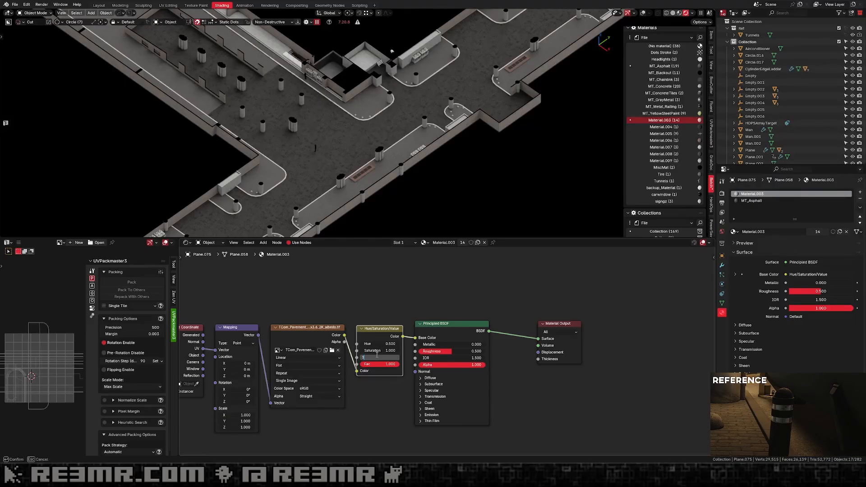
key(Return)
click(377, 357)
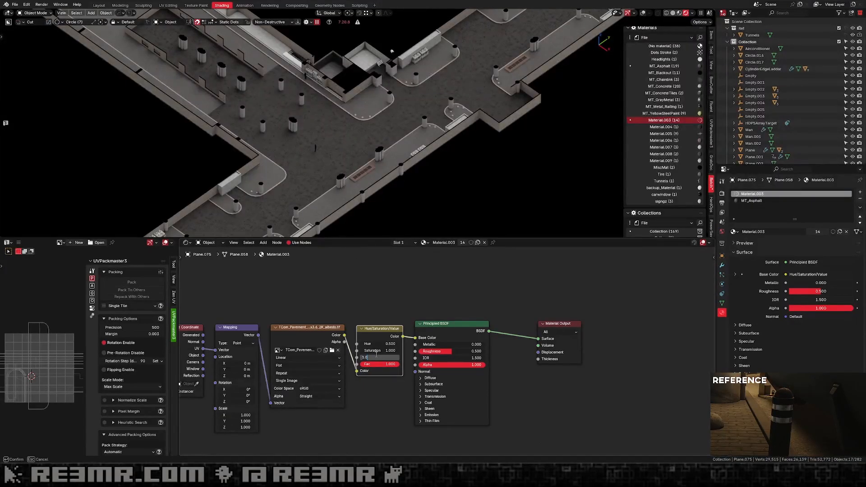
key(BackSpace)
text(.2)
key(Return)
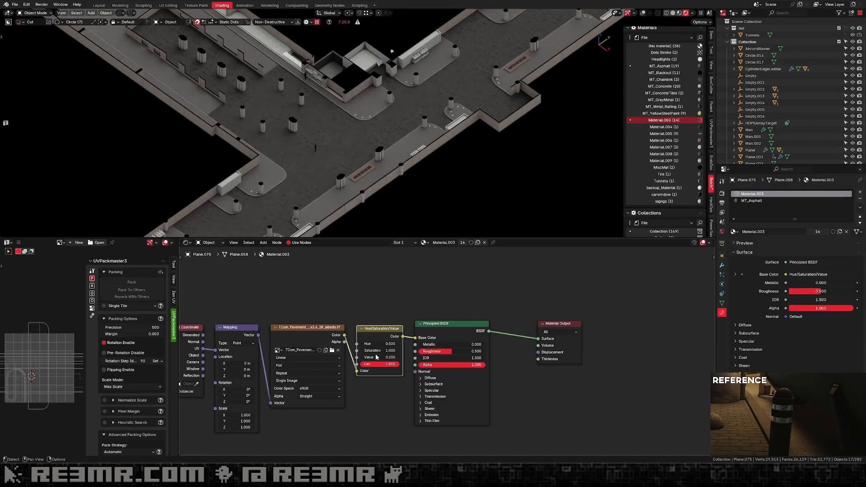
Set the pavement's Hue/Saturation/Value node Value to 0.4 and inspect the brightness across the scene.
click(377, 356)
text(.4)
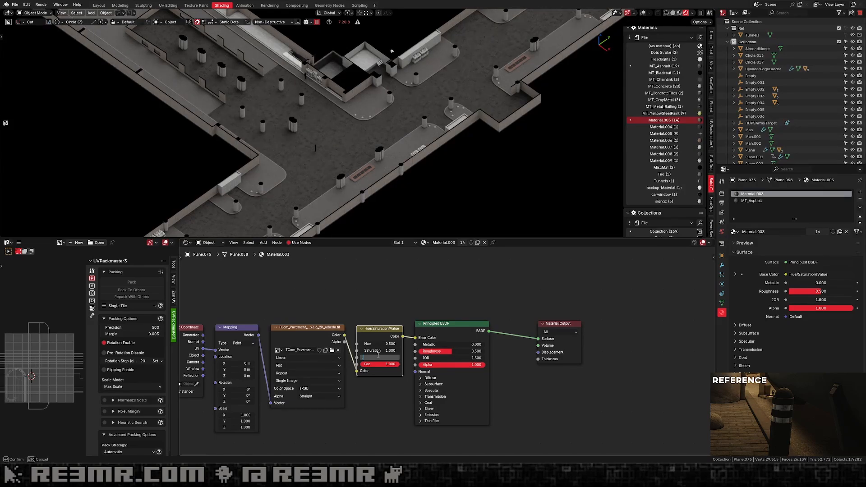
key(Return)
scroll(419, 139, down, 3)
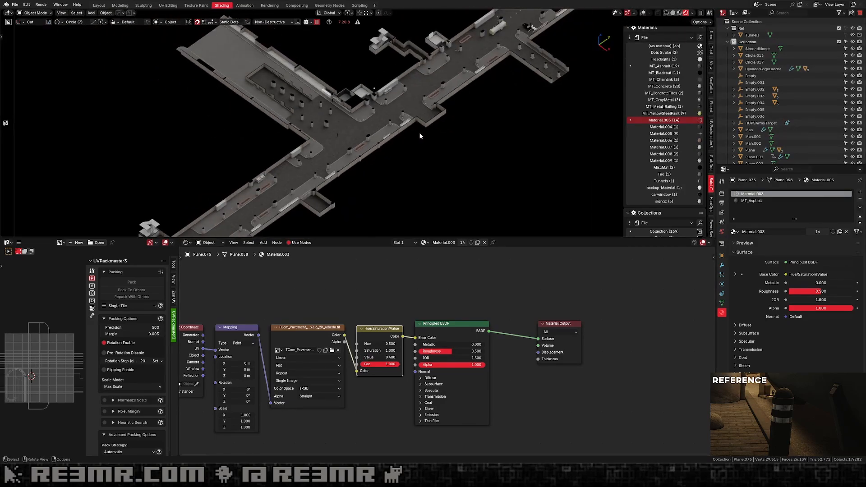
scroll(419, 136, up, 3)
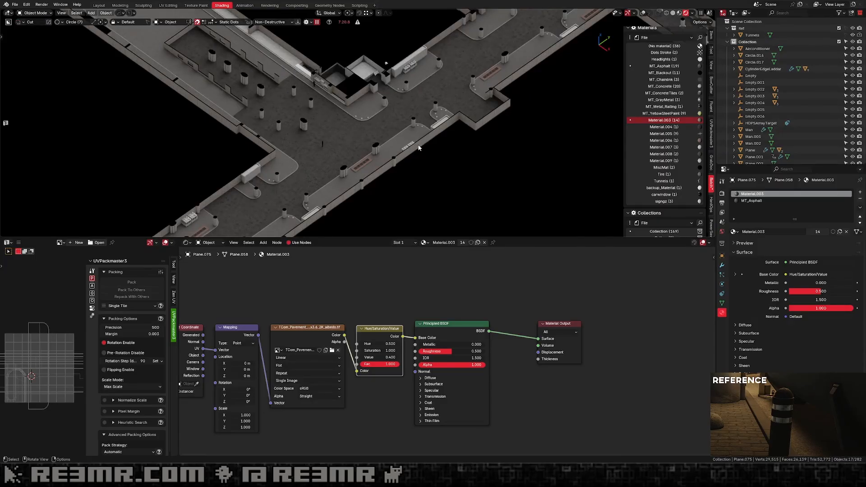
shift+middle_drag(451, 99, 332, 183)
shift+middle_drag(503, 89, 418, 112)
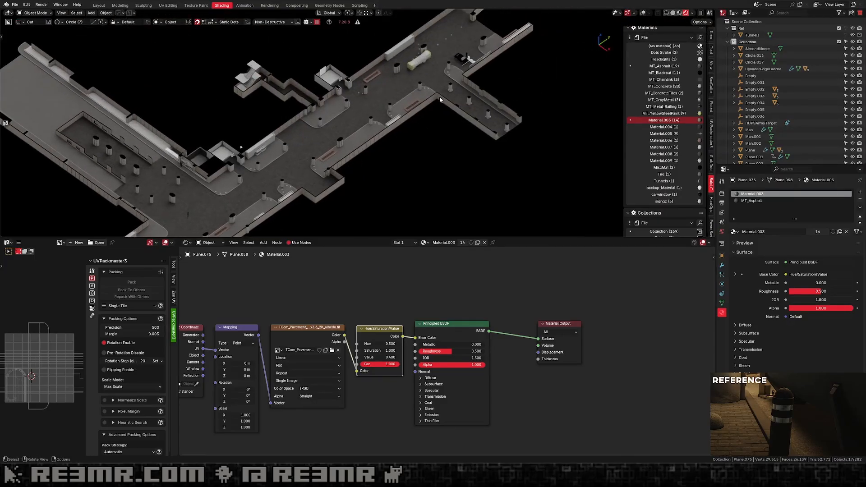
scroll(419, 112, down, 1)
scroll(418, 112, up, 2)
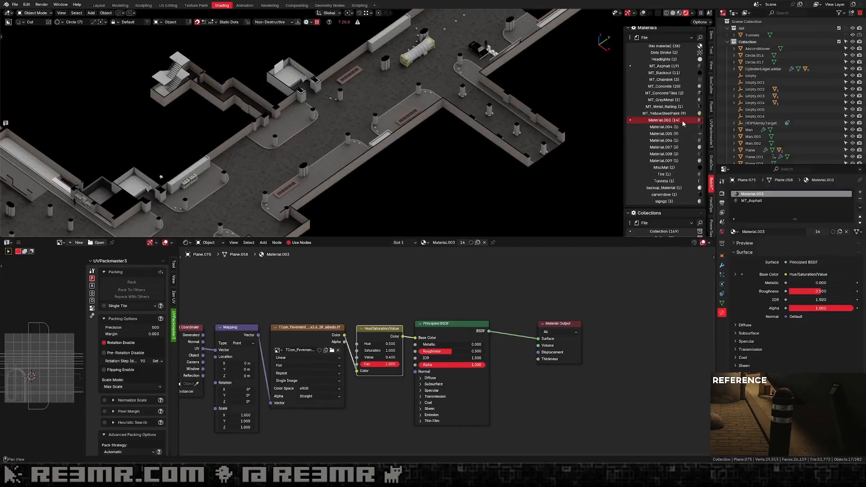
shift+middle_drag(393, 166, 506, 139)
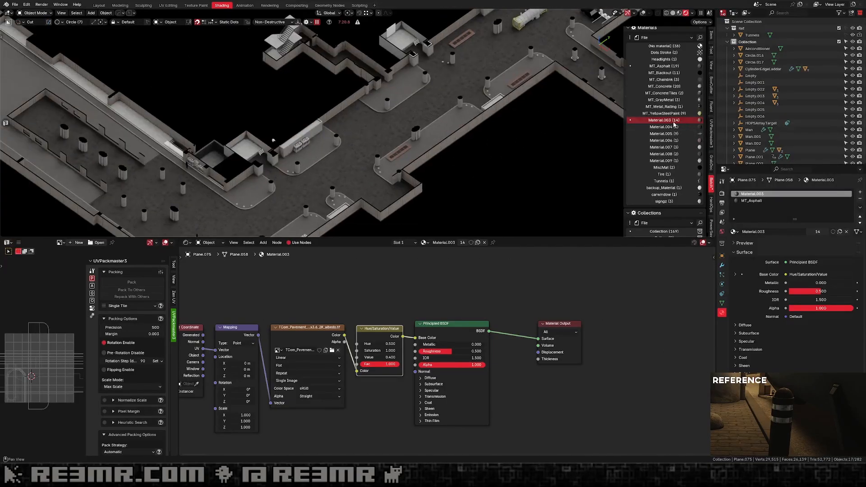
Rename the pavement material Material.003 to MT_PavementStones.
double_click(674, 125)
click(689, 136)
click(436, 245)
key(BackSpace)
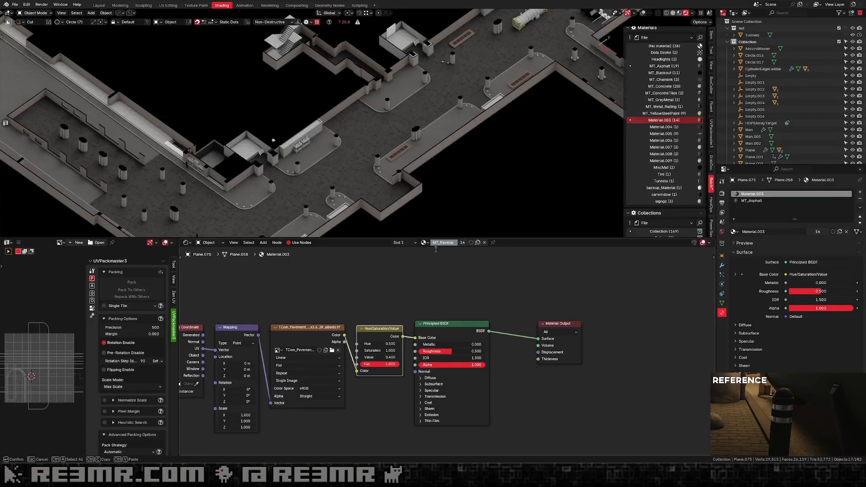
text(MT_PavementStones)
key(Return)
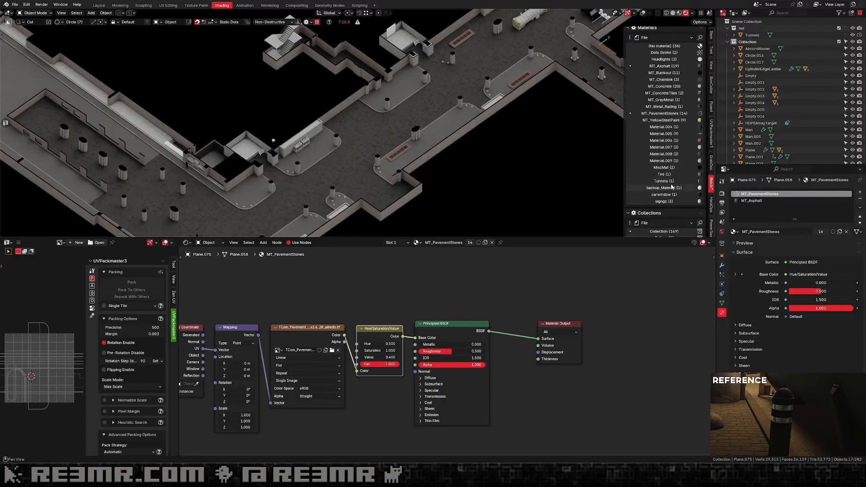
Select the floor ventilation objects that use Material.004 and rename that material to MT_Grid.
click(698, 129)
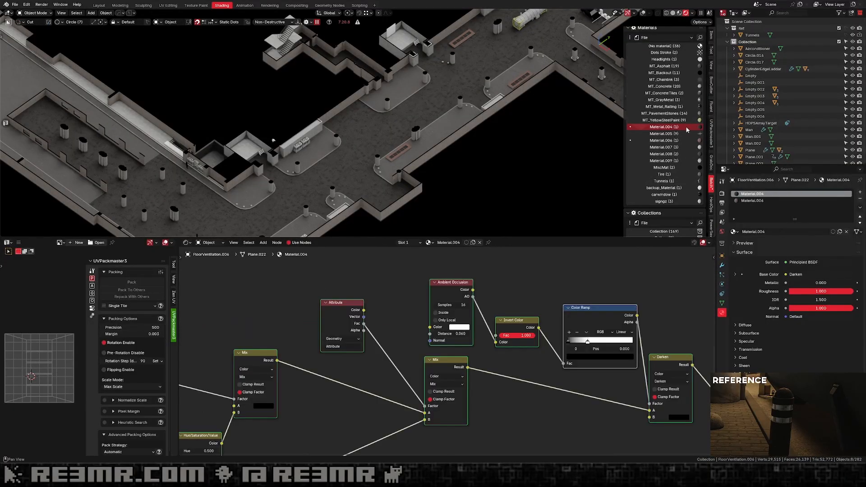
click(451, 242)
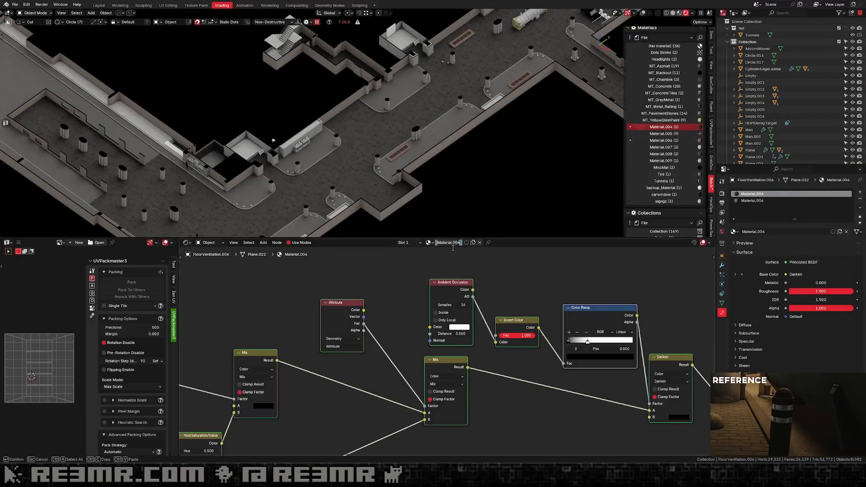
text(MT_Grid)
key(Return)
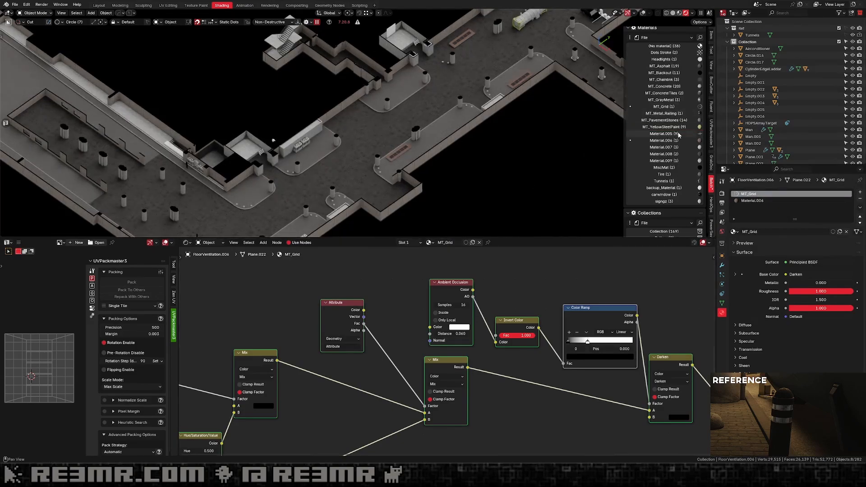
Select the objects that use Material.005, check its image textures and rename the material to MT_Aircon.
click(684, 134)
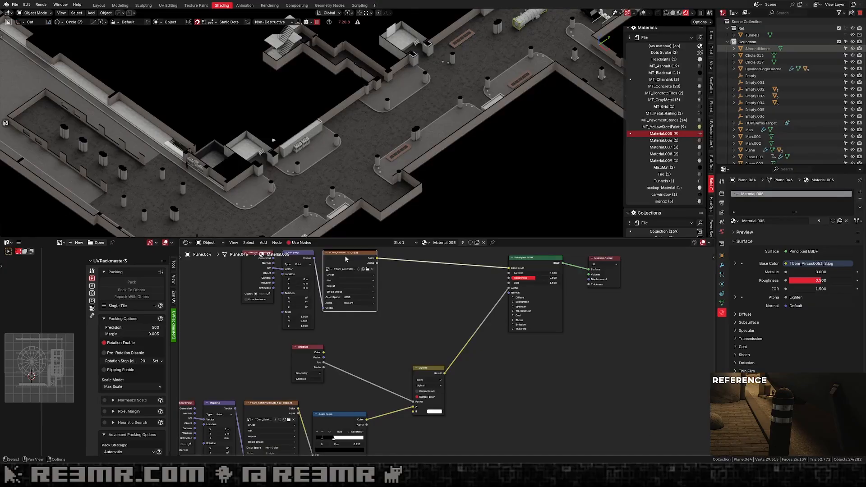
double_click(344, 270)
key(Escape)
middle_drag(323, 395, 436, 342)
double_click(377, 366)
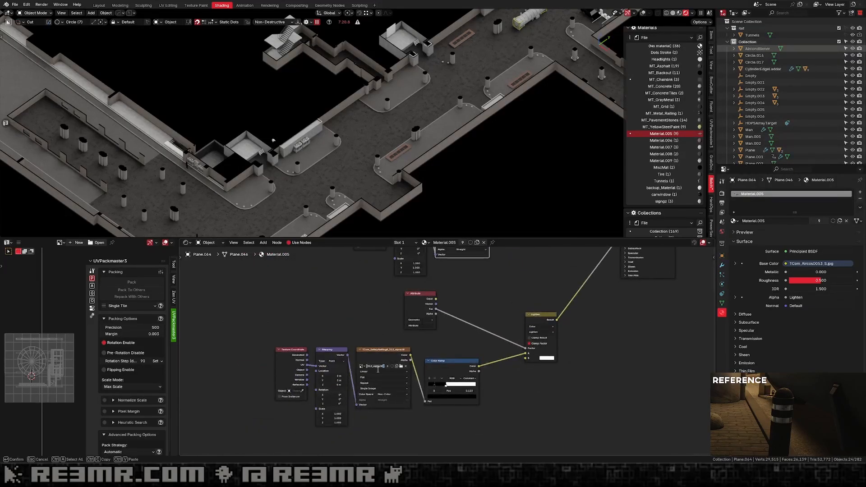
key(Escape)
middle_drag(490, 262, 453, 288)
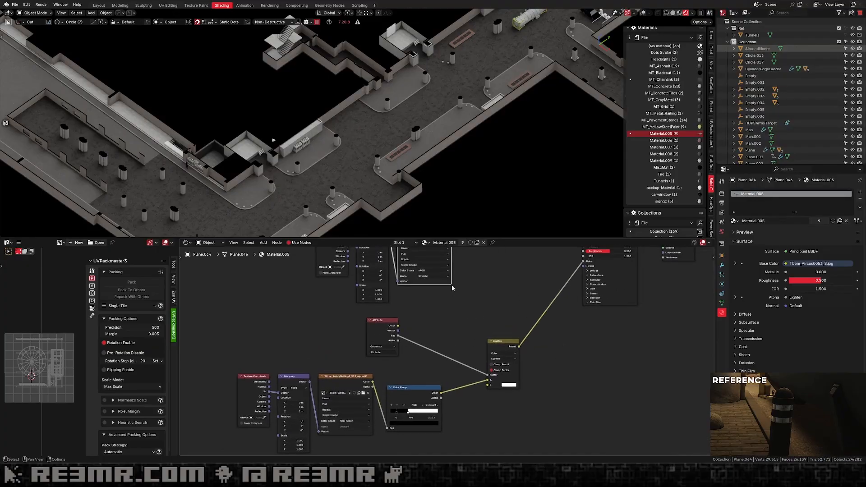
click(441, 243)
text(MT_Aircon)
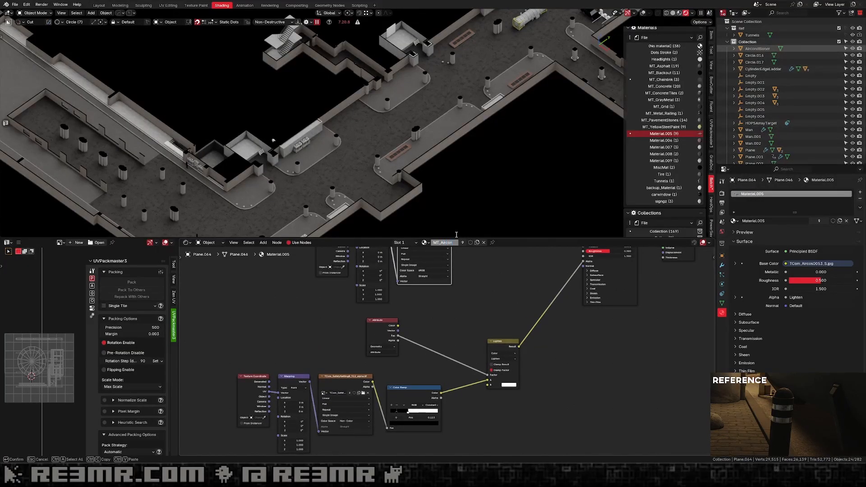
key(Return)
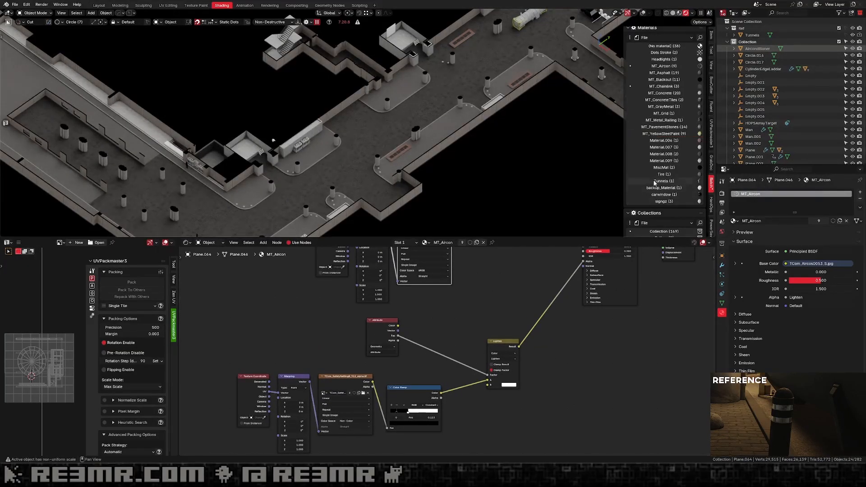
Select the floor ventilation object that uses Material.006 and inspect its frame and grating up close.
click(700, 140)
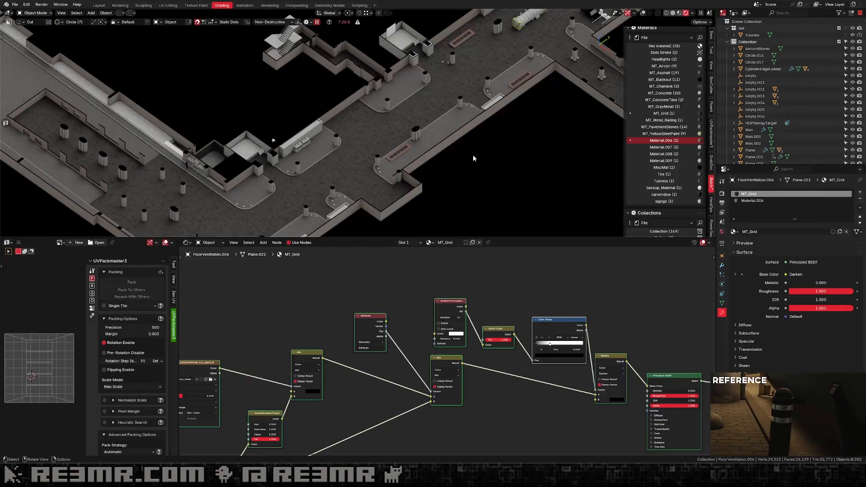
scroll(387, 159, down, 5)
key(g)
right_click(384, 161)
scroll(367, 143, up, 9)
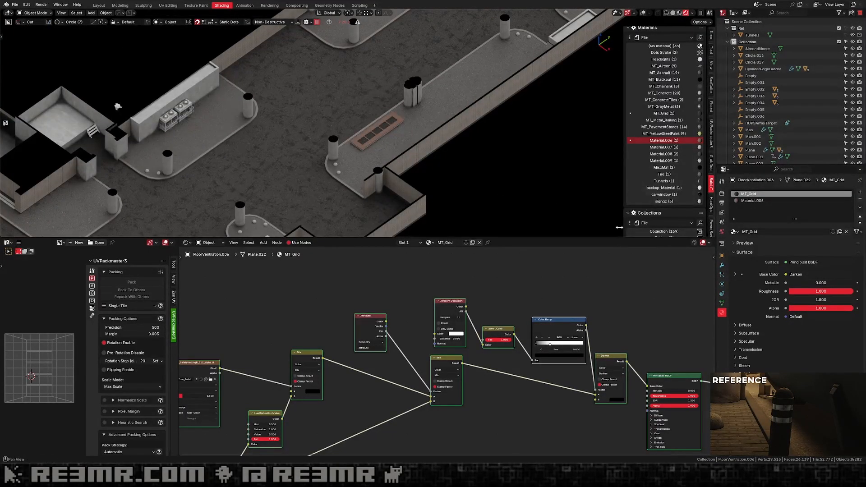
middle_drag(532, 285, 469, 243)
scroll(358, 124, up, 7)
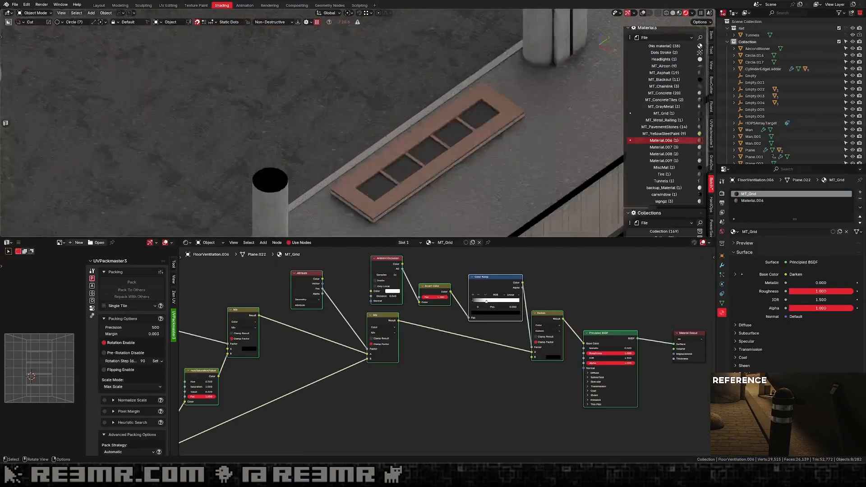
shift+middle_drag(357, 124, 339, 100)
Try cutting the link from MT_Grid's Principled BSDF to its Material Output to identify the affected surface, undoing each cut.
ctrl+right_drag(652, 330, 661, 394)
key(ctrl+z)
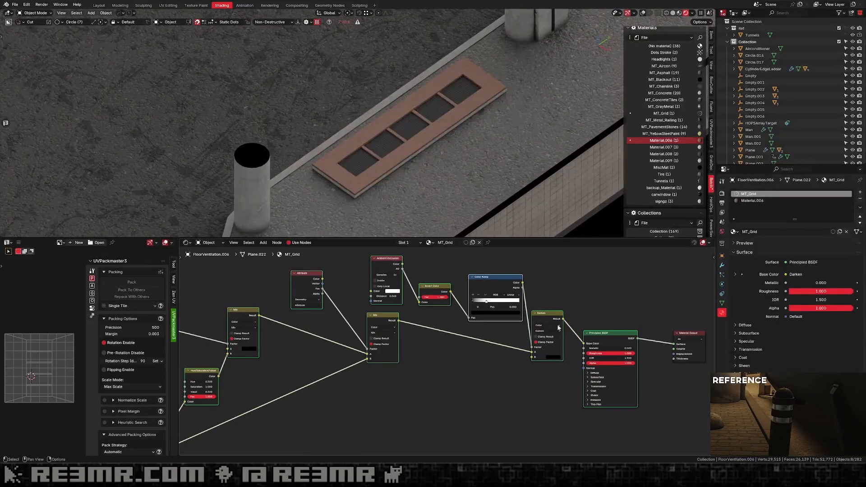
scroll(444, 165, up, 5)
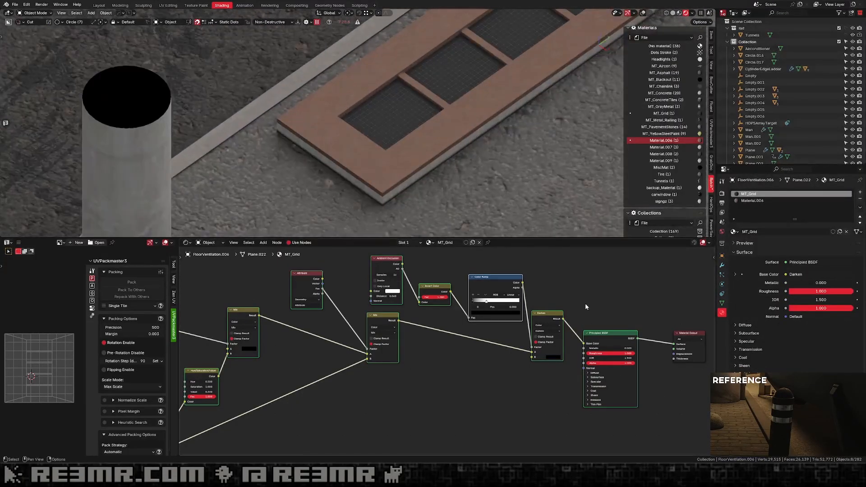
ctrl+right_drag(653, 335, 654, 357)
key(ctrl+z)
click(445, 242)
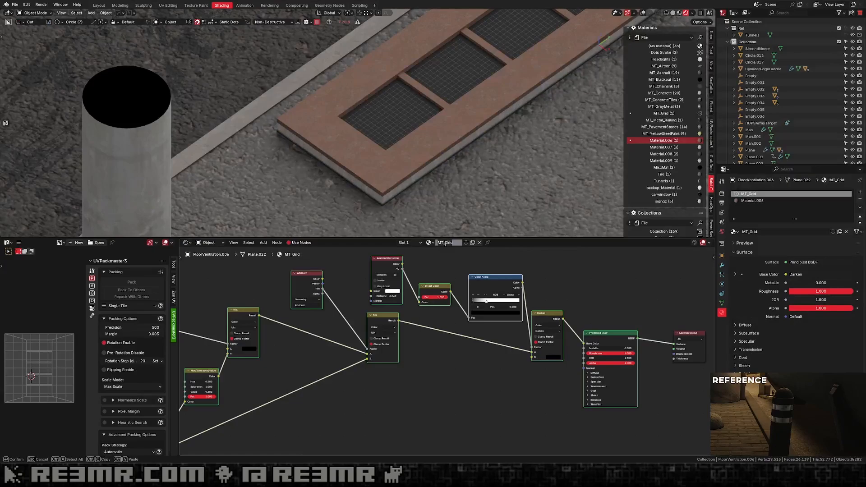
key(Return)
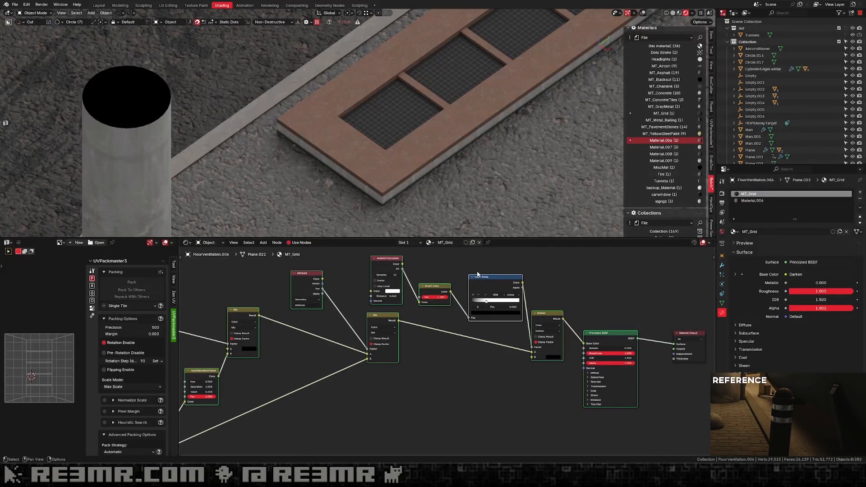
Compare the floor ventilation's two material slots and rename Material.006 to MT_Rust.
click(751, 200)
click(749, 195)
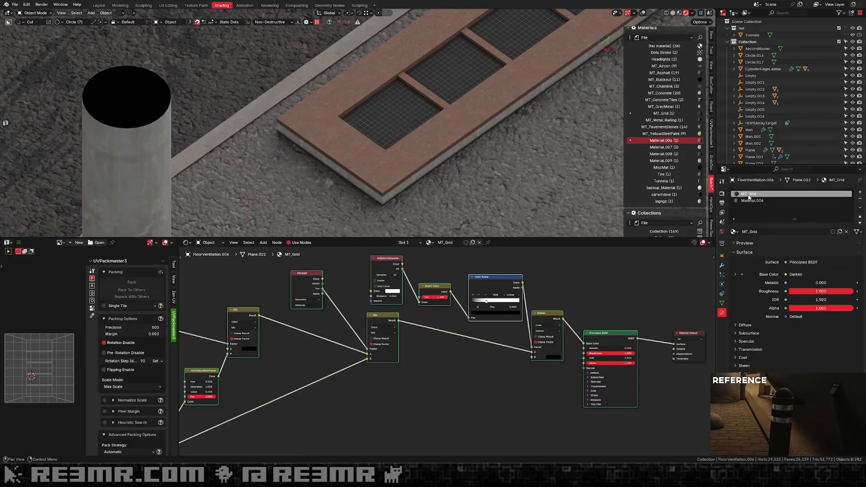
scroll(467, 300, down, 2)
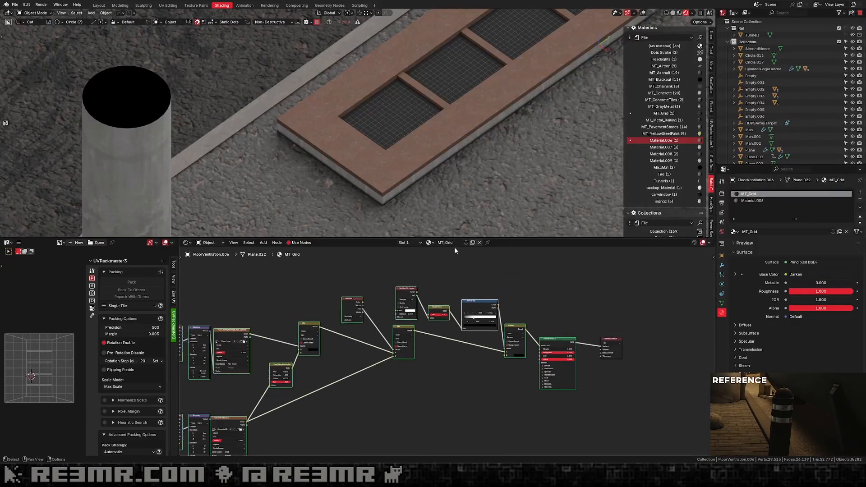
click(745, 201)
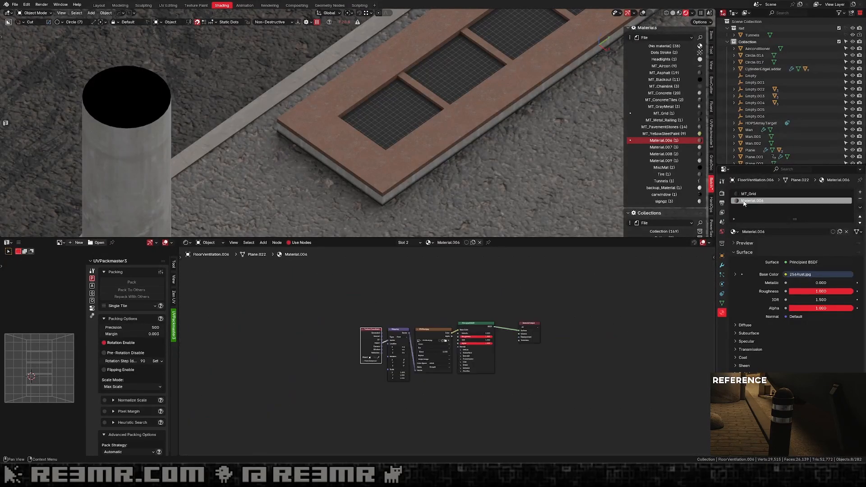
double_click(436, 244)
text(MT_)
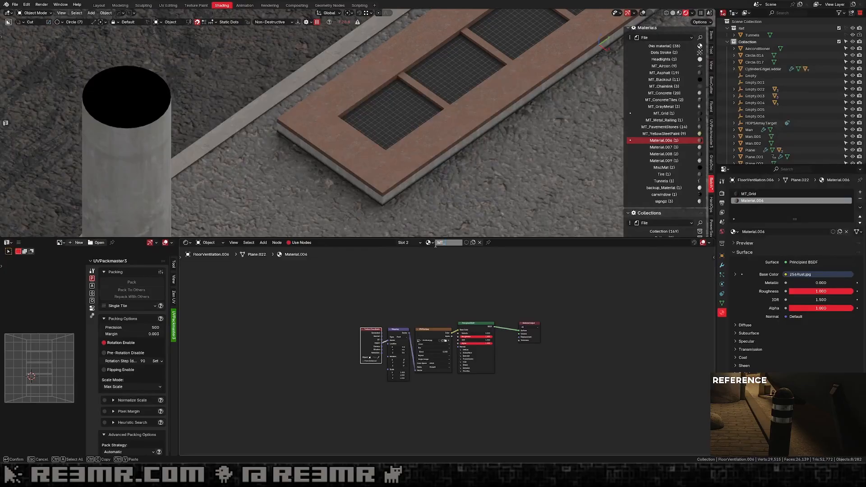
text(Rust)
key(Return)
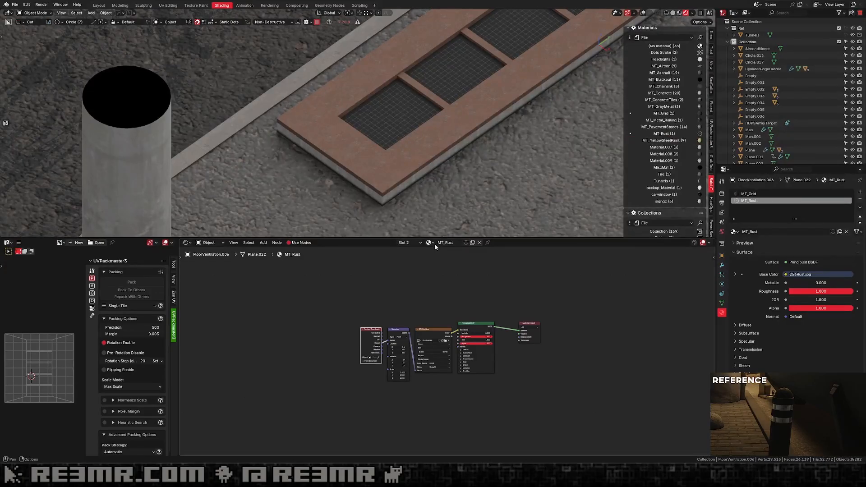
Select the objects that use Material.007 and locate the strapped tank in the yellow frame in the scene.
click(685, 148)
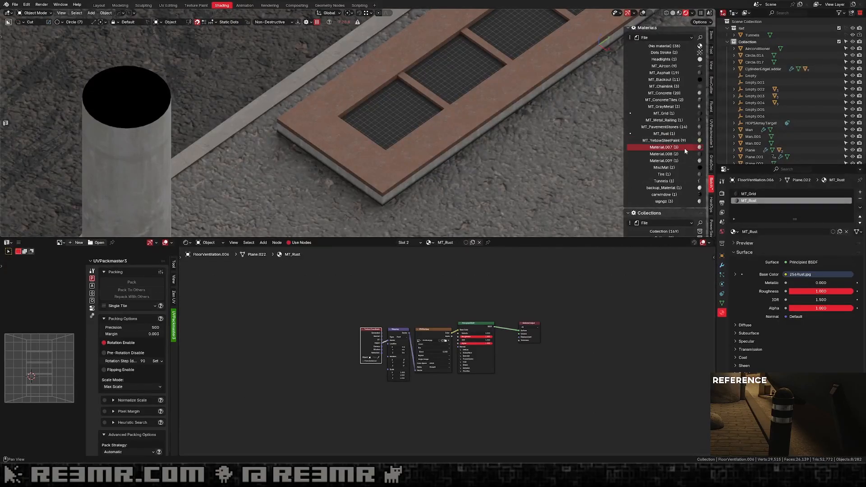
scroll(451, 158, up, 1)
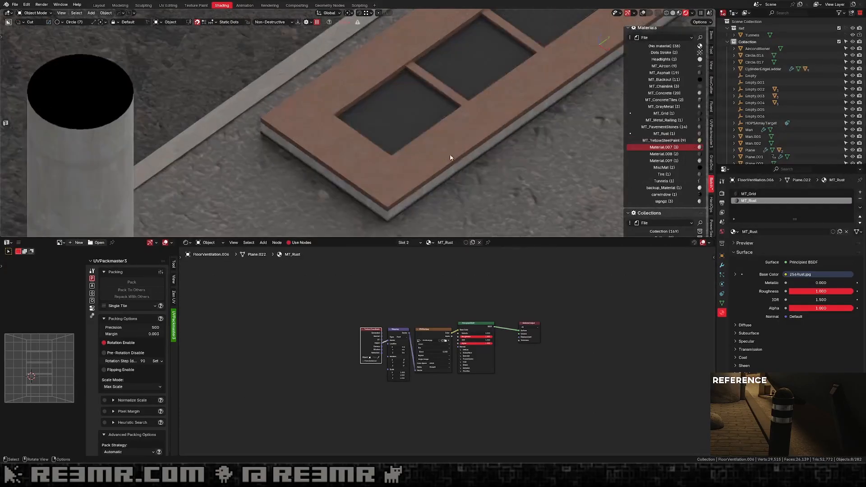
click(699, 148)
scroll(393, 283, down, 1)
scroll(424, 153, down, 5)
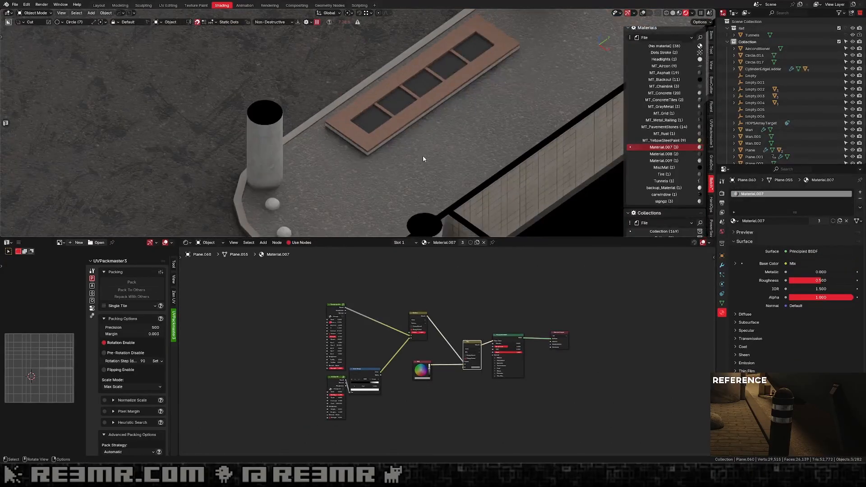
scroll(425, 148, down, 6)
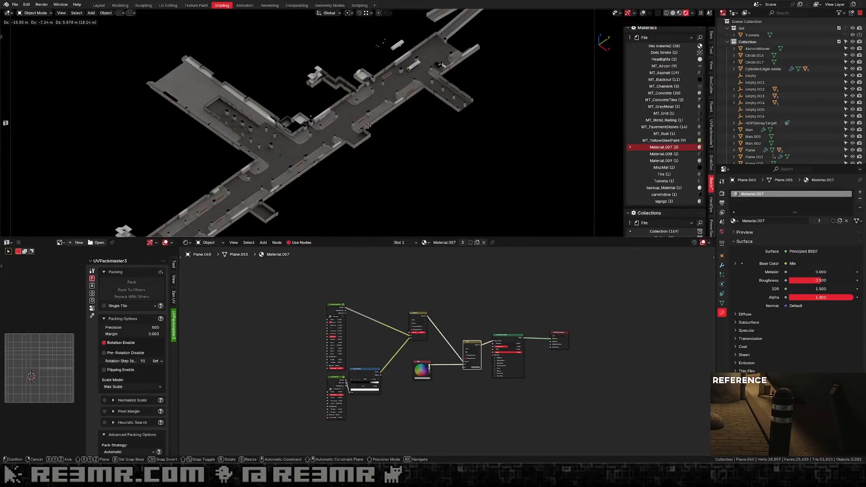
scroll(398, 165, up, 5)
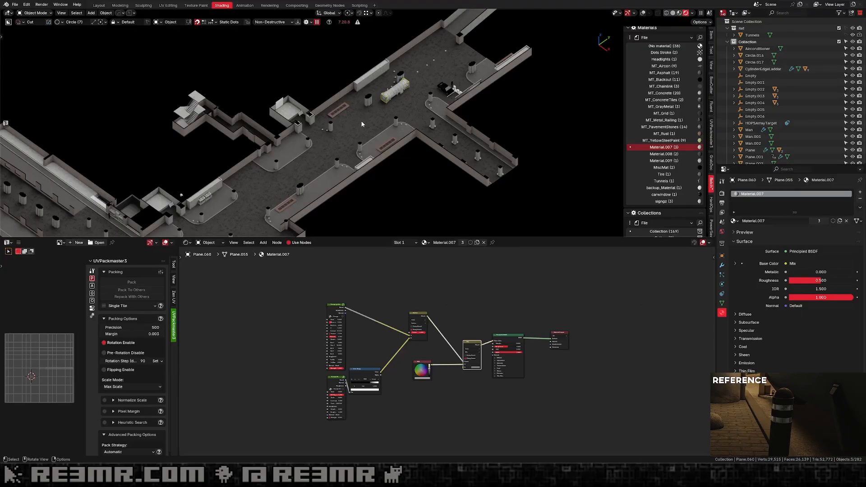
key(g)
right_click(390, 98)
key(g)
right_click(406, 112)
scroll(407, 115, up, 6)
click(395, 111)
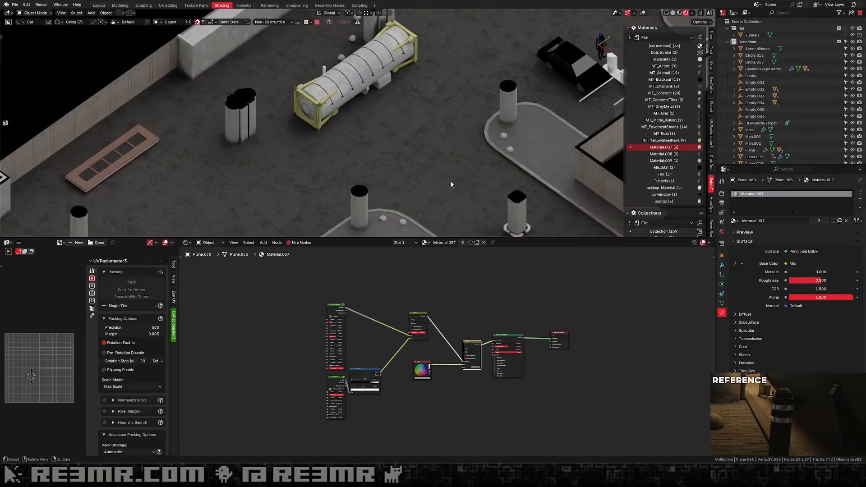
scroll(361, 159, up, 2)
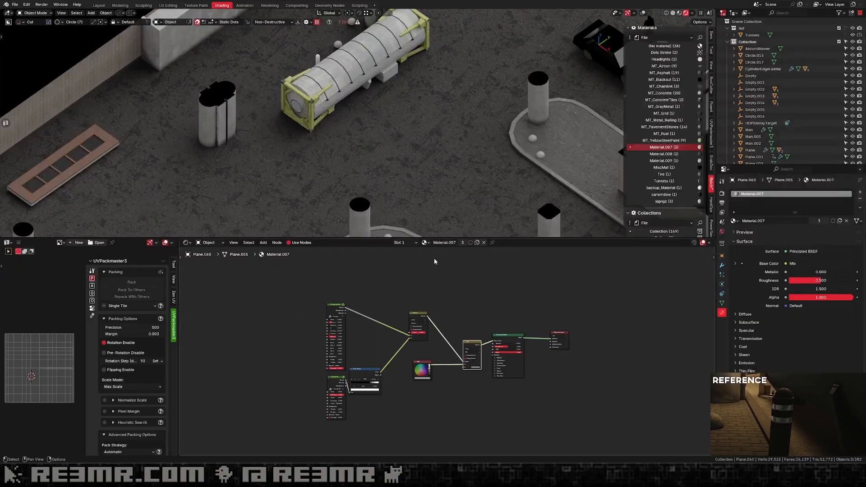
Rename the tank's material Material.007 to MT_GasCylinder.
click(451, 243)
text(MT_)
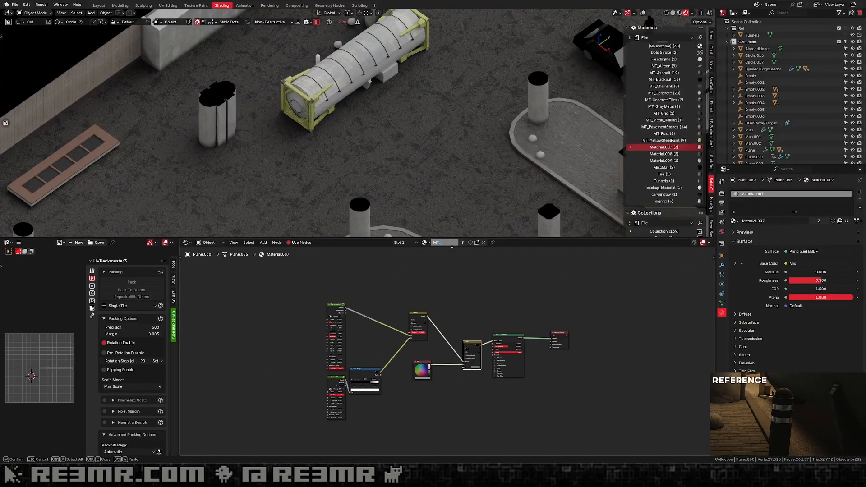
text(GasCylinder)
key(Return)
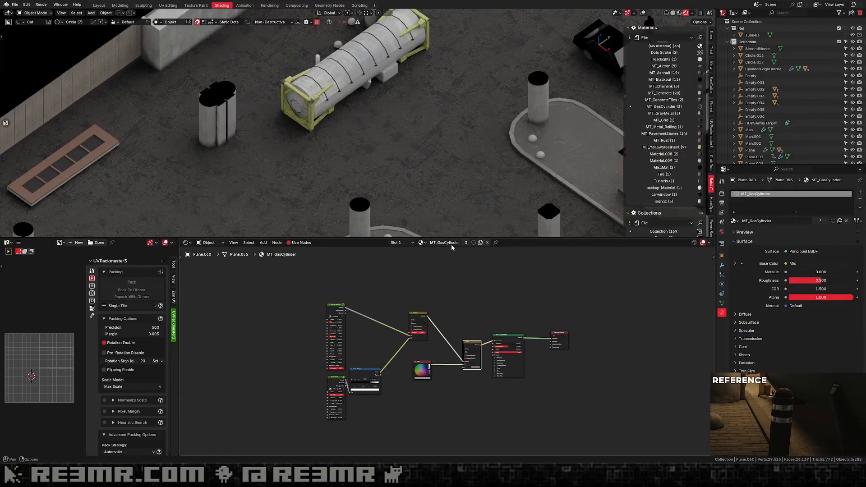
Change the tank material's name to MT_GasTank.
click(451, 244)
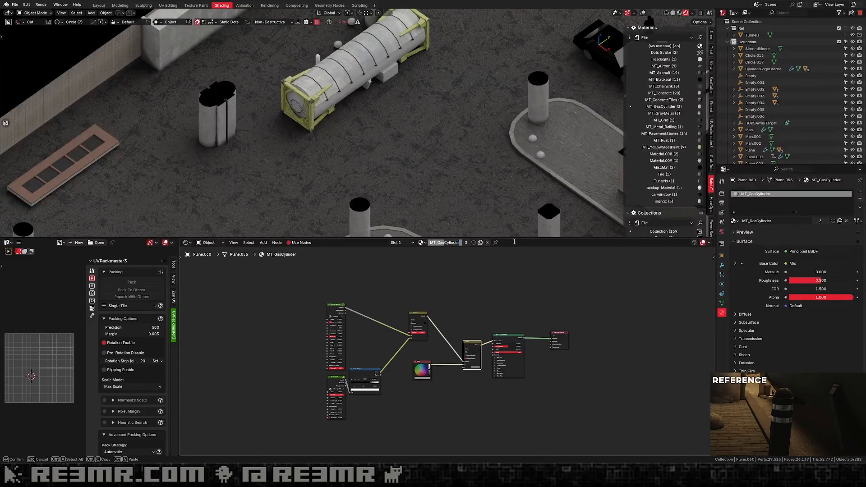
text(Tank)
key(Return)
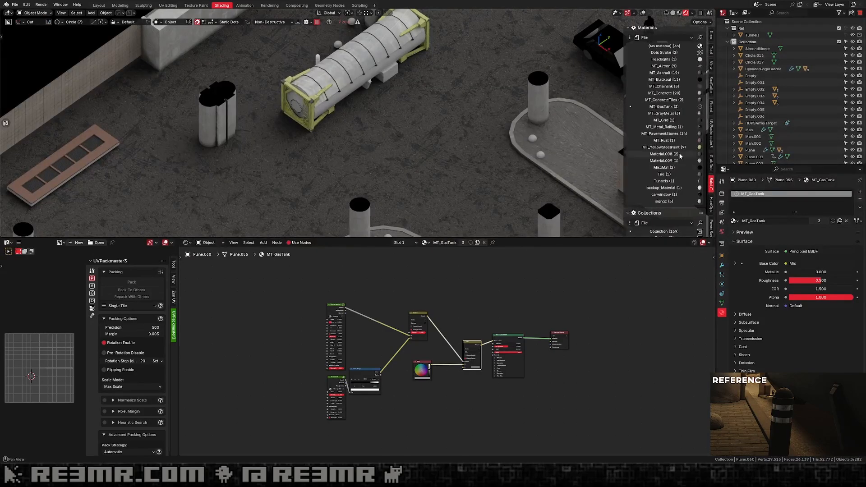
Select the objects that use Material.008 and rename that material to MT_GasStraps.
click(663, 154)
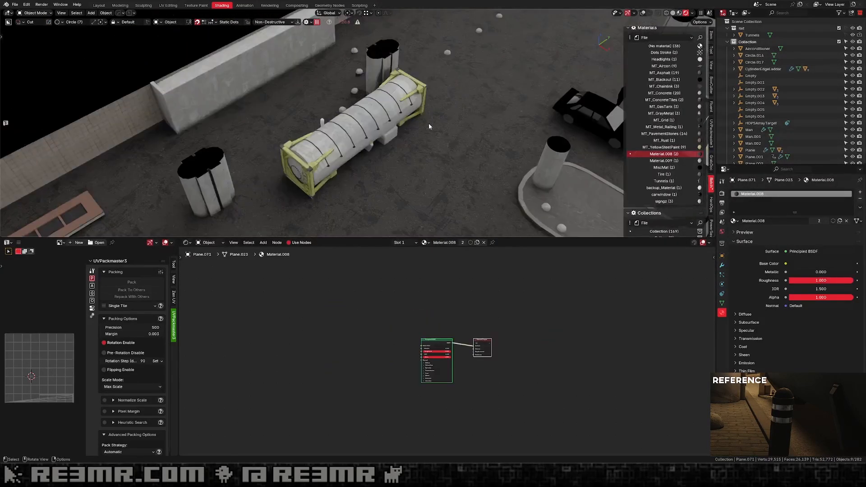
scroll(428, 127, down, 5)
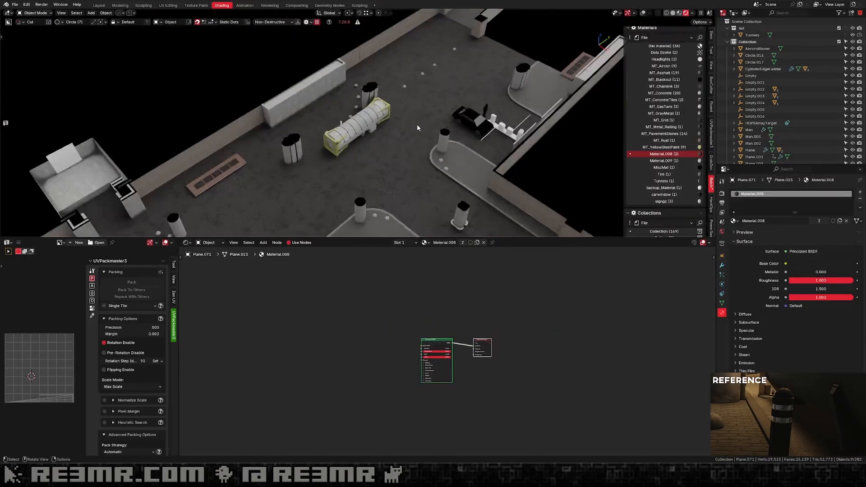
double_click(657, 154)
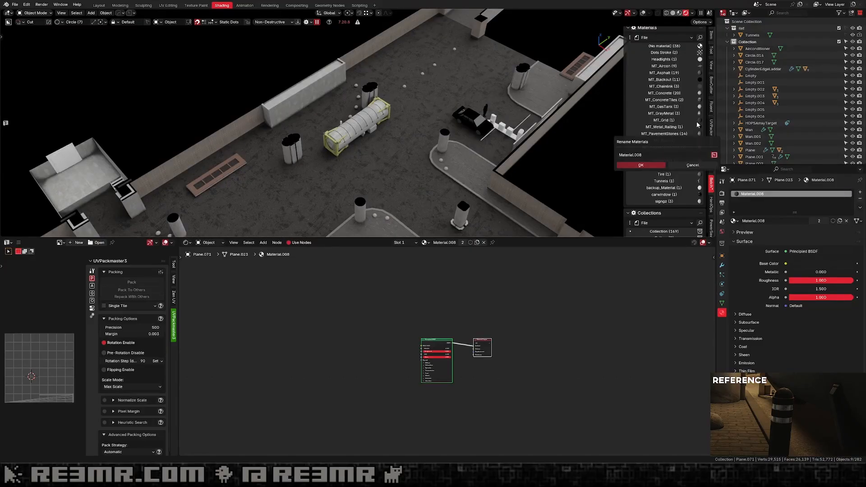
double_click(447, 243)
text(MT)
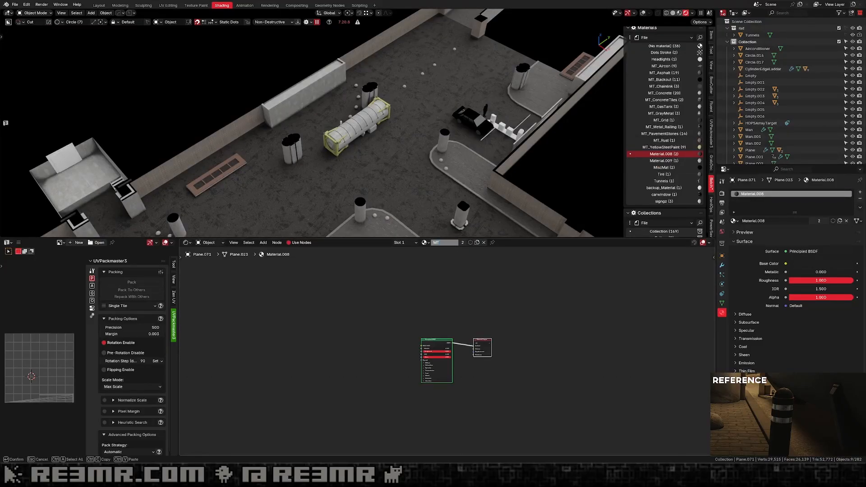
text(_GasStraps)
key(Return)
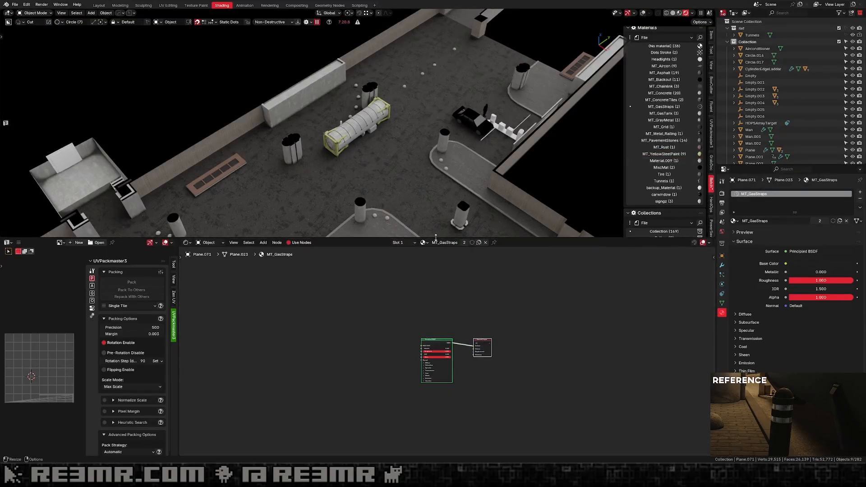
Bring up the material benchmark of the To Optimize Tools add-on and clear its old results.
scroll(445, 218, up, 5)
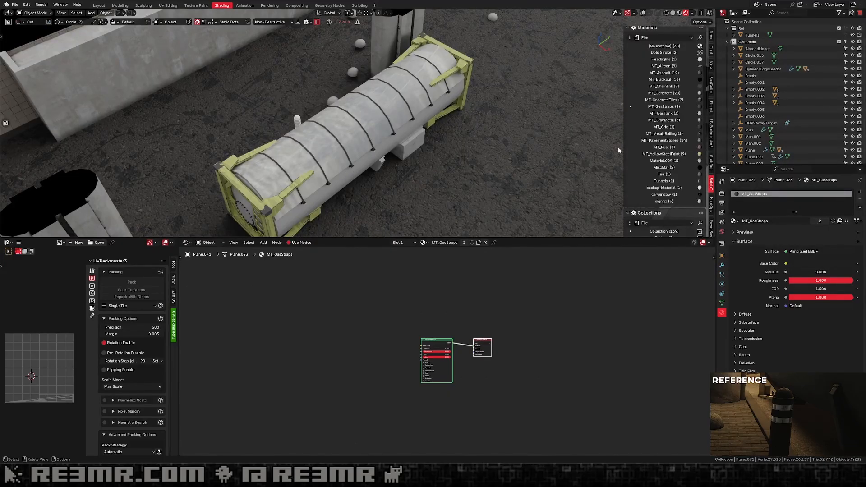
click(693, 162)
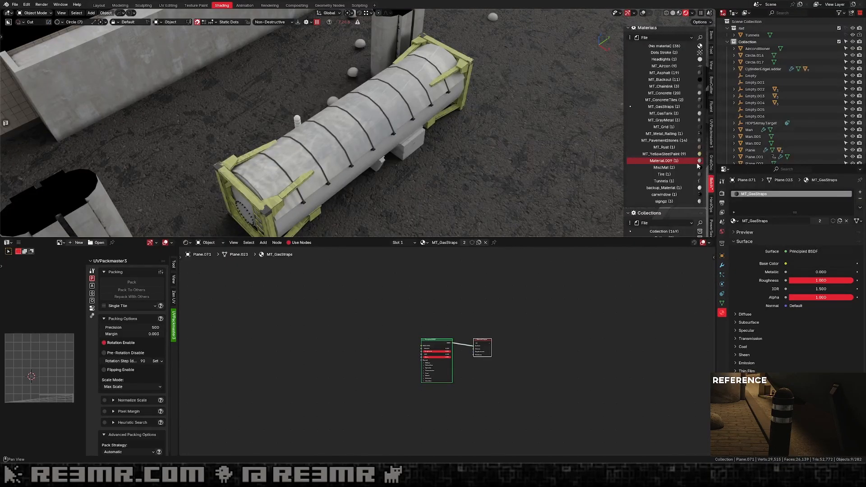
scroll(681, 167, down, 5)
scroll(675, 169, down, 15)
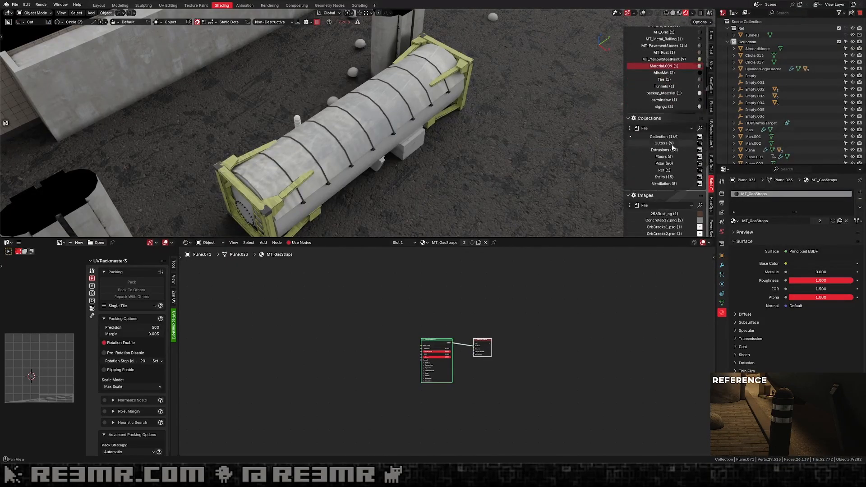
scroll(673, 129, up, 12)
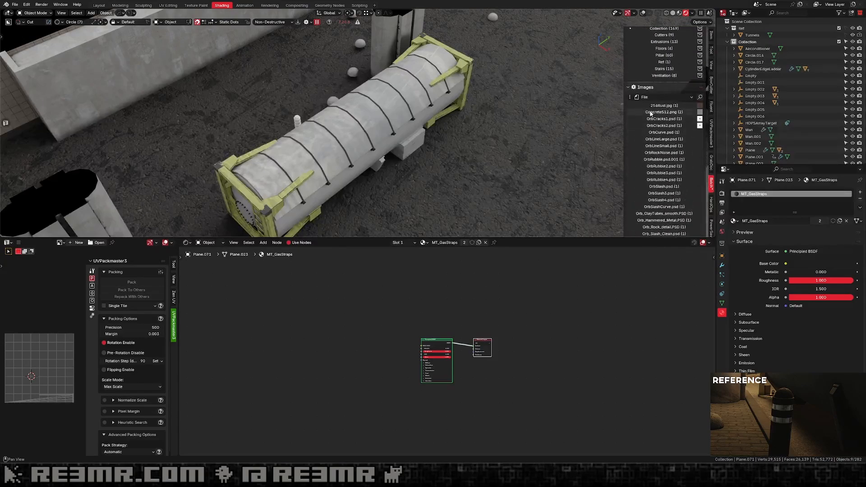
scroll(711, 205, down, 5)
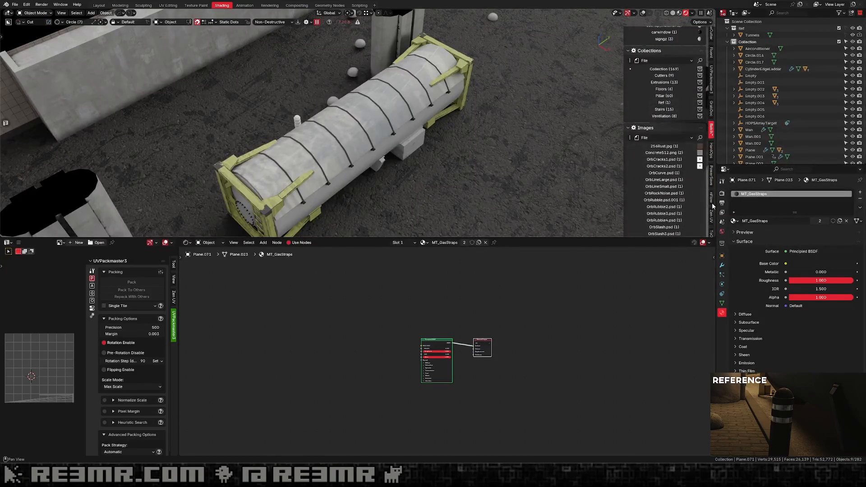
click(710, 198)
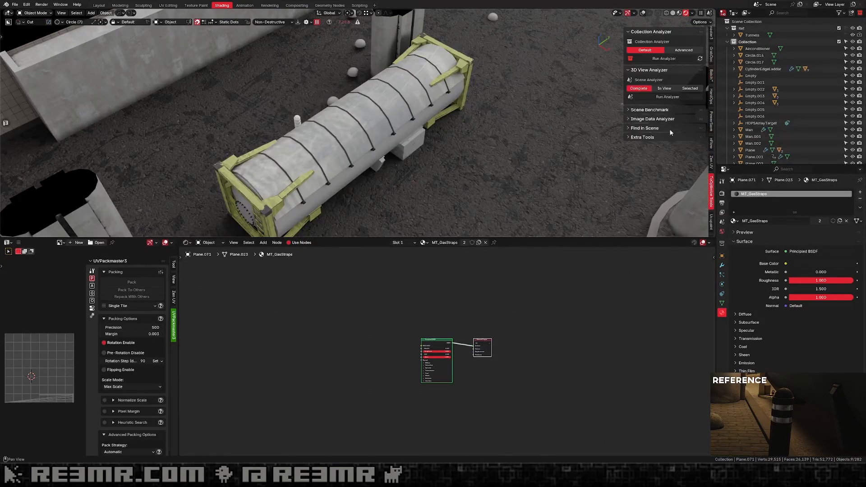
click(649, 110)
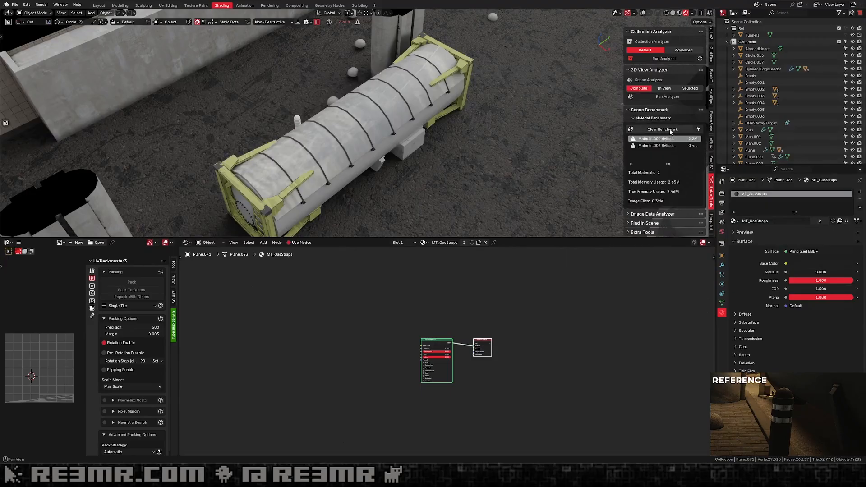
click(686, 128)
click(660, 130)
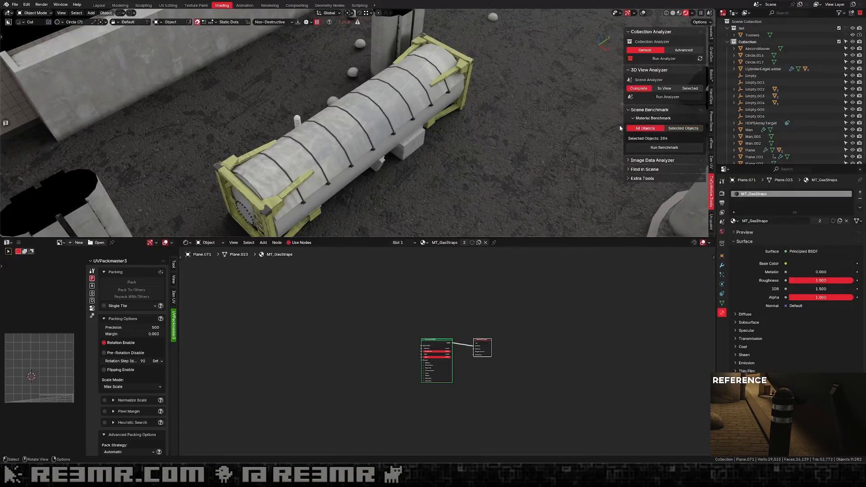
Run the material benchmark on all objects and enlarge the results list so names and memory values are fully readable.
click(662, 148)
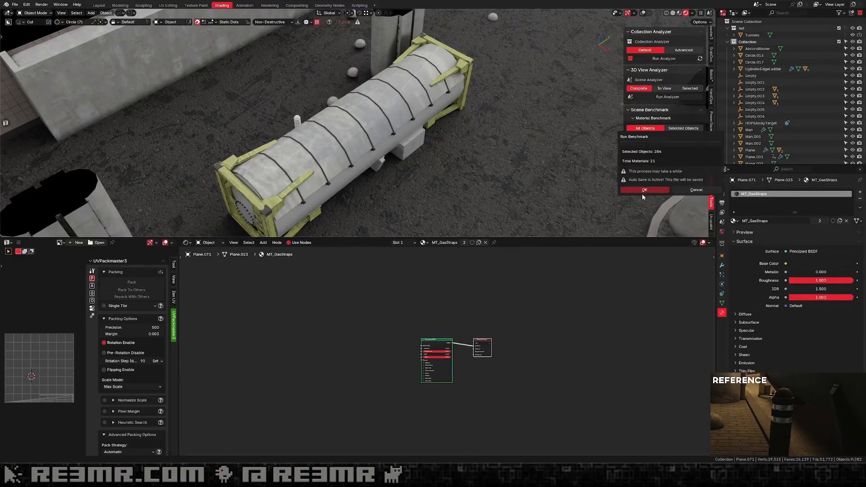
click(655, 190)
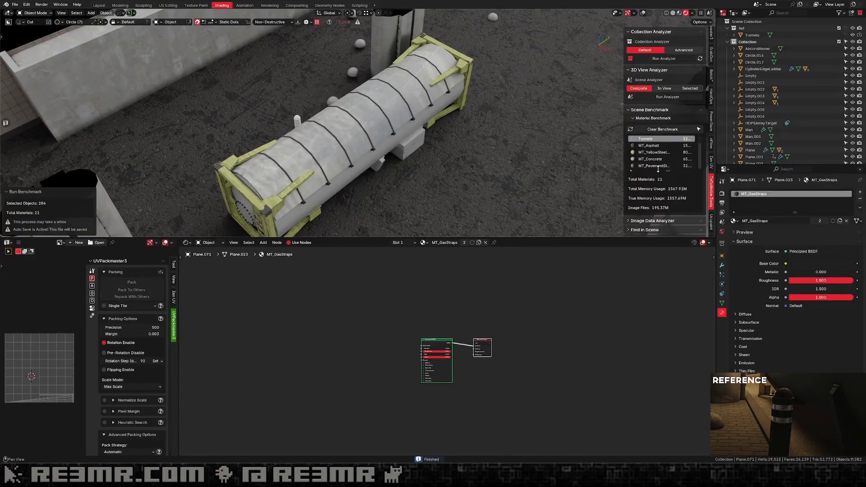
drag(658, 168, 667, 206)
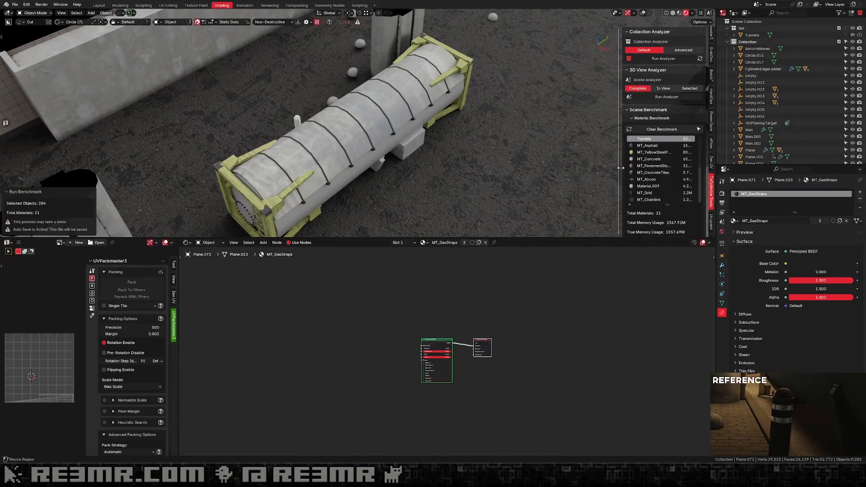
drag(621, 168, 536, 167)
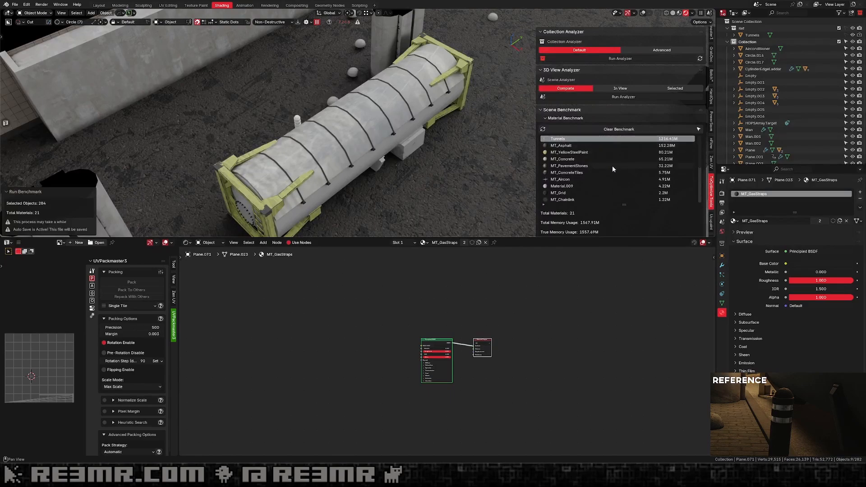
Hide the Tunnels object in the scene and highlight MT_Asphalt in the benchmark results.
scroll(479, 188, down, 6)
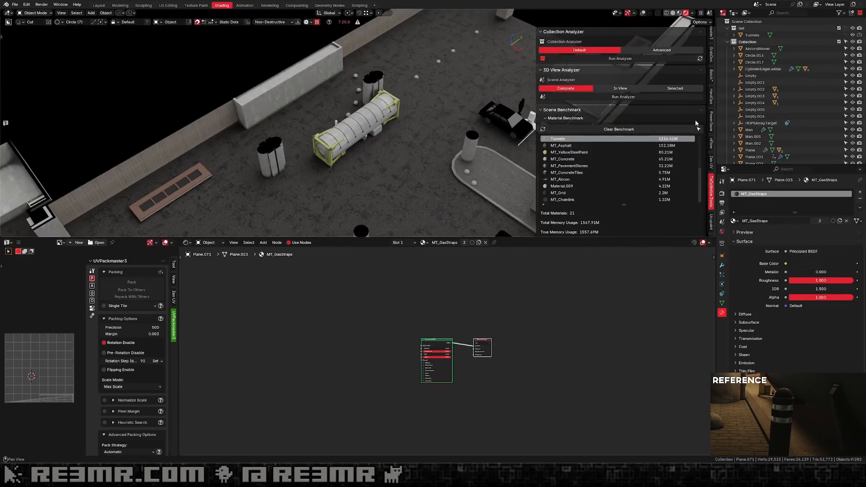
click(852, 35)
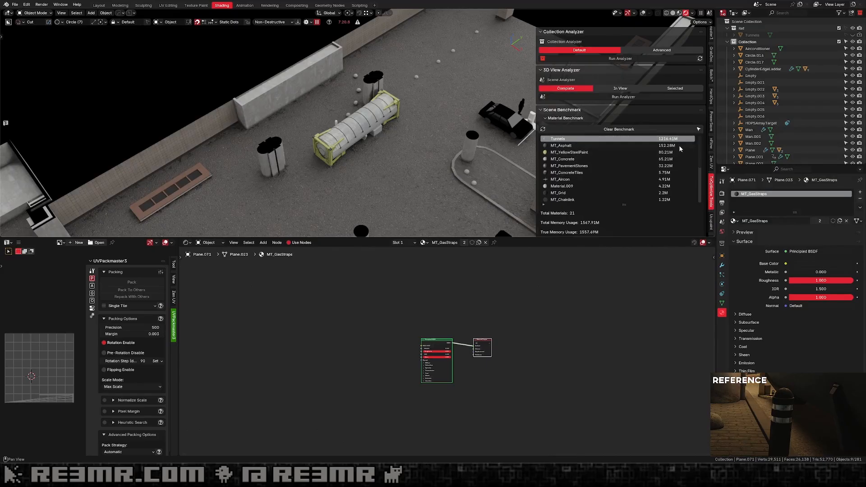
click(622, 145)
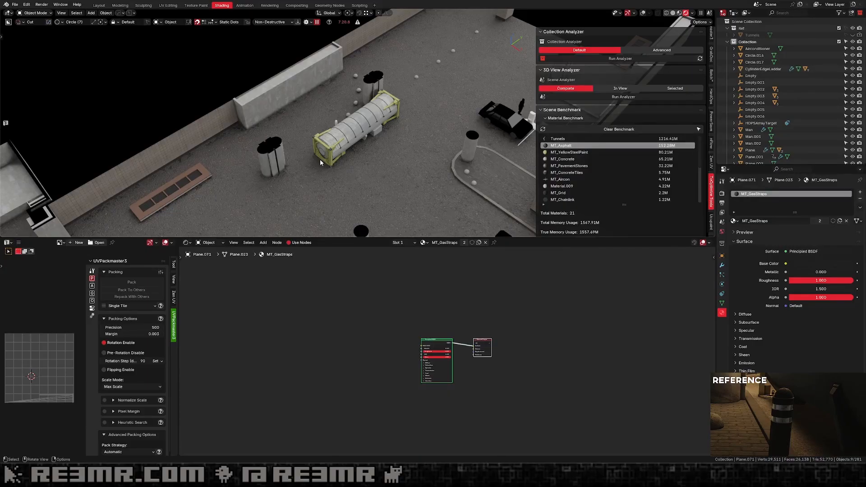
Examine how much of the level's floor the asphalt material covers, both close up and across the whole layout.
scroll(320, 161, down, 6)
middle_drag(321, 162, 293, 167)
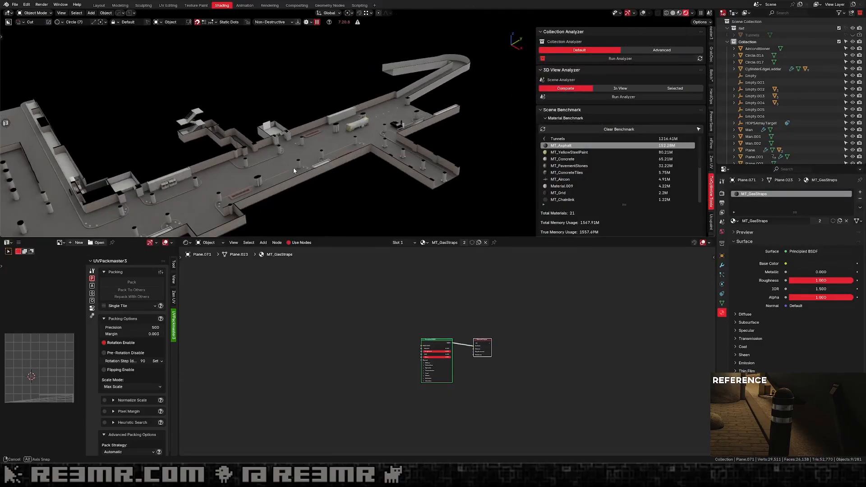
scroll(294, 168, up, 1)
scroll(363, 189, up, 2)
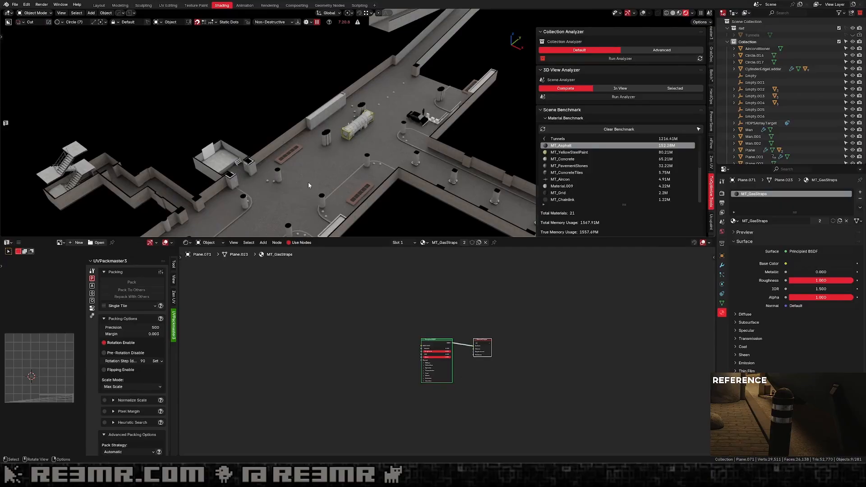
scroll(308, 182, up, 3)
scroll(308, 183, down, 4)
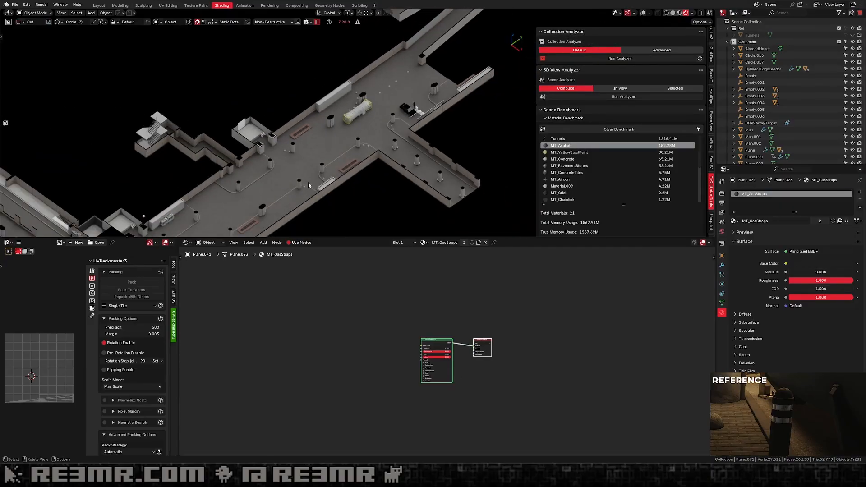
scroll(307, 182, down, 6)
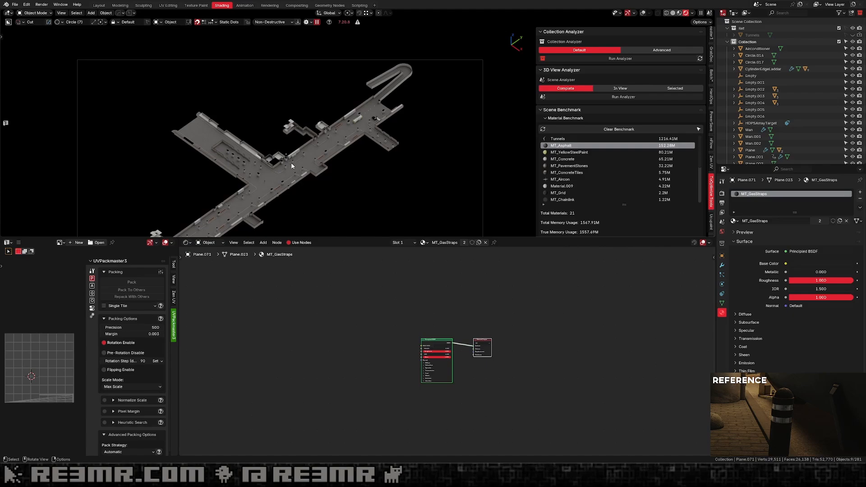
scroll(292, 167, up, 1)
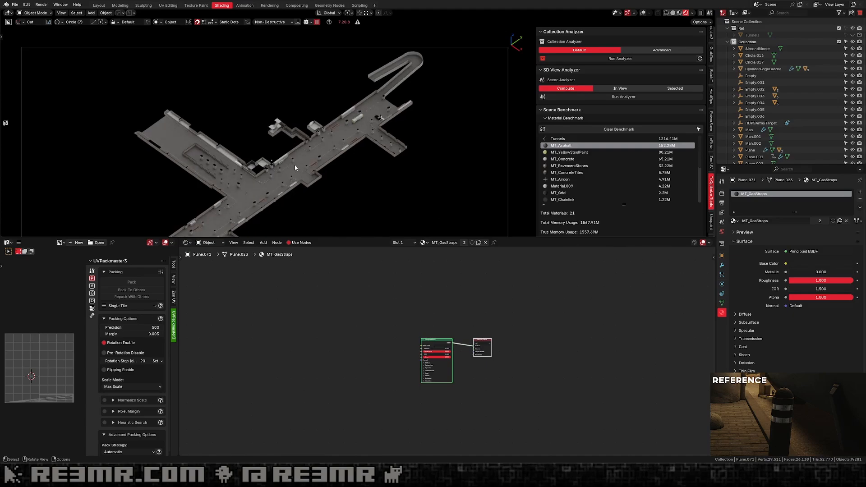
scroll(295, 167, up, 5)
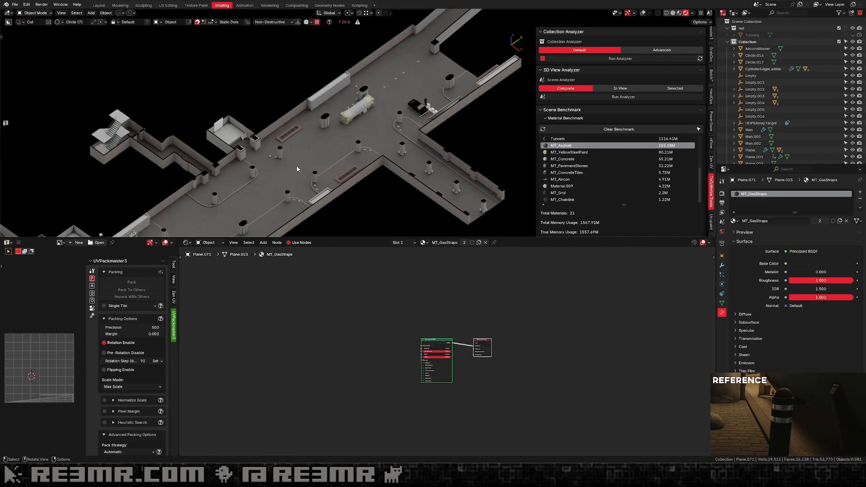
scroll(297, 169, up, 4)
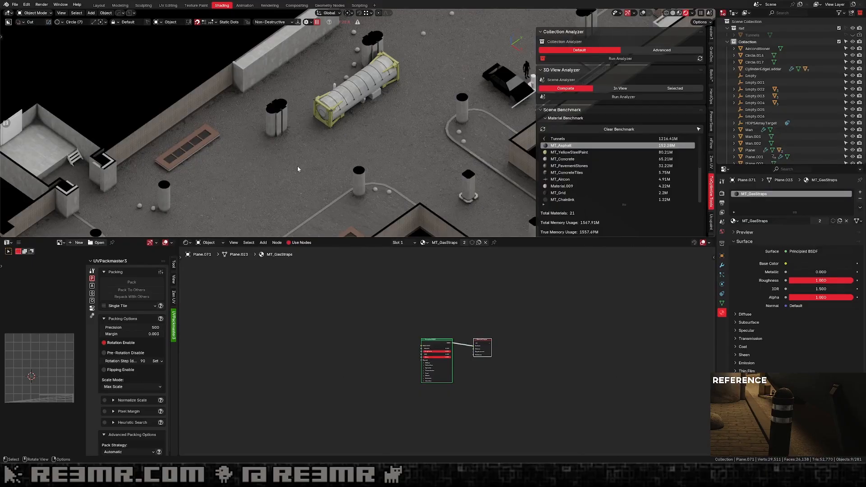
scroll(311, 163, down, 10)
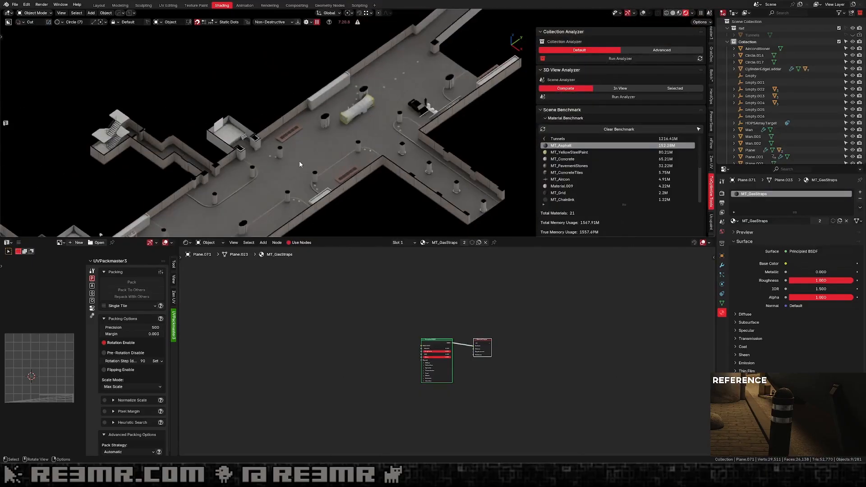
scroll(298, 169, down, 3)
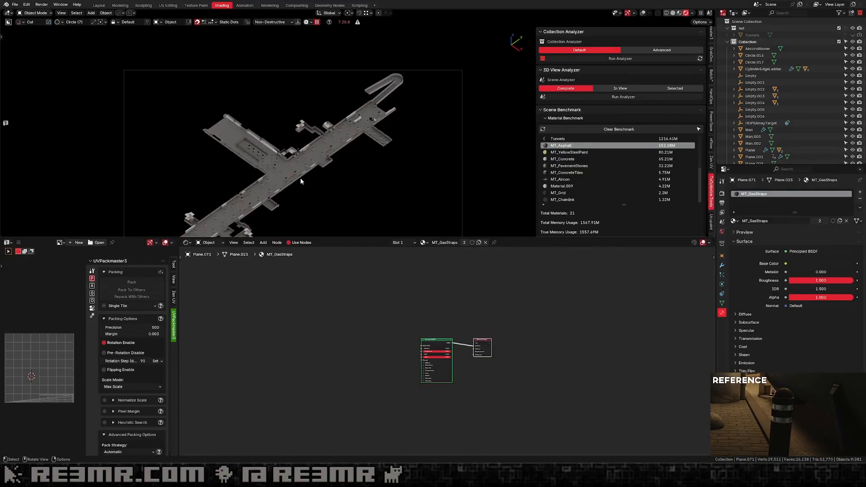
Enlarge the 3D viewport and survey the asphalt floor around the pillars, stairwell rooms and curbs.
drag(320, 237, 318, 308)
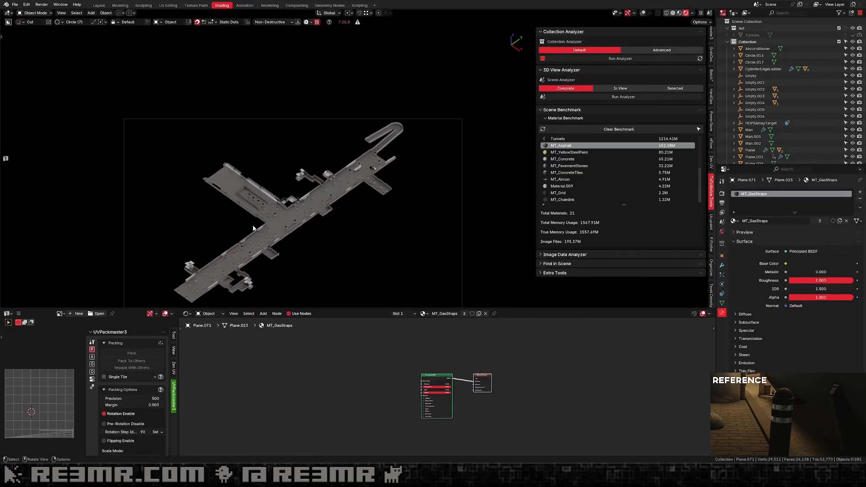
scroll(255, 230, up, 4)
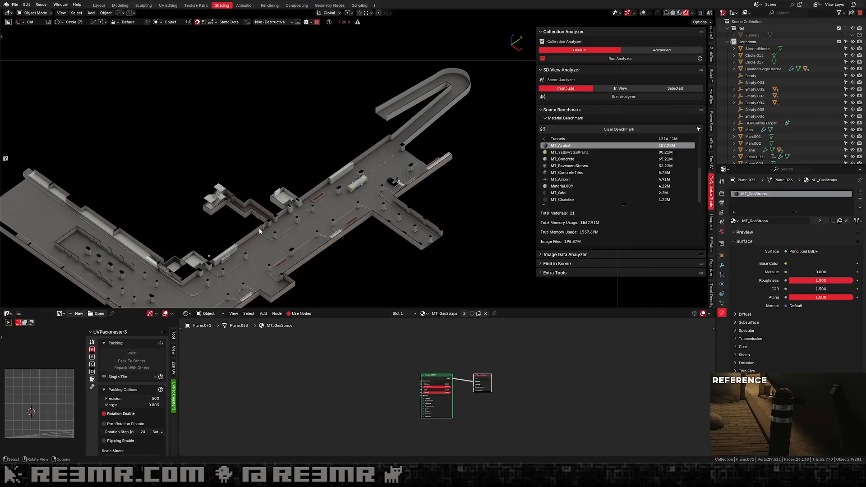
scroll(270, 232, down, 1)
shift+middle_drag(274, 216, 334, 151)
scroll(334, 151, up, 4)
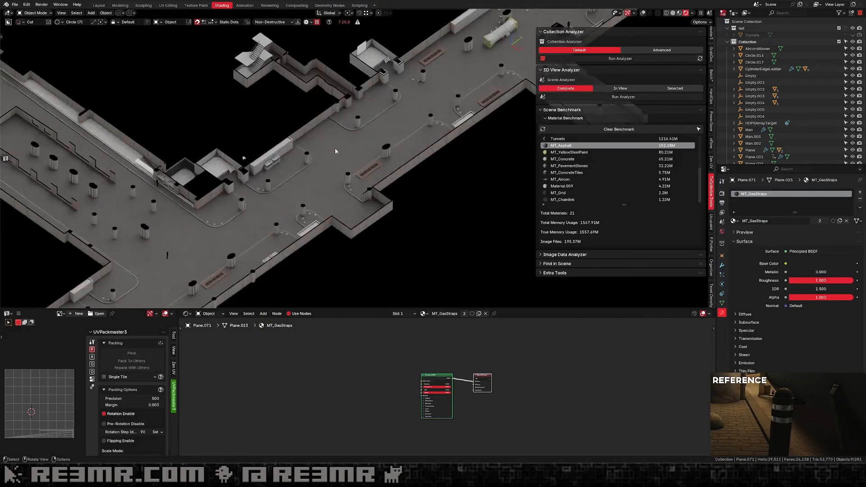
shift+middle_drag(406, 129, 590, 60)
scroll(404, 147, up, 3)
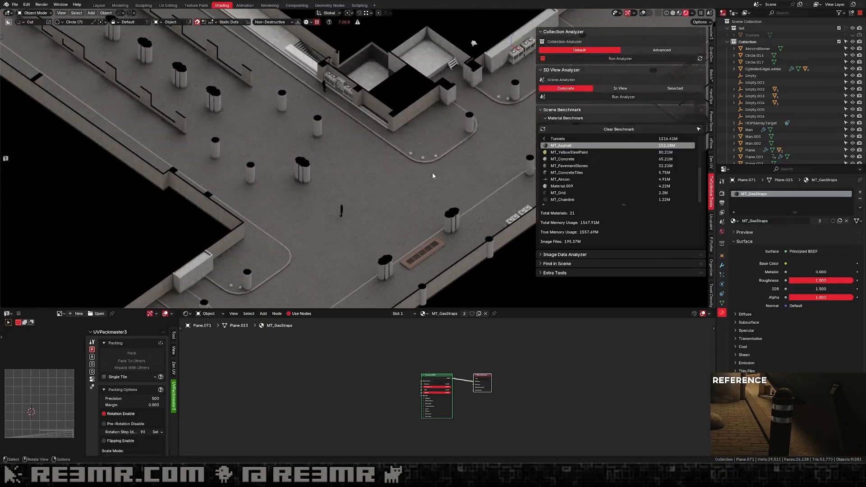
shift+middle_drag(442, 170, 319, 195)
scroll(410, 147, down, 1)
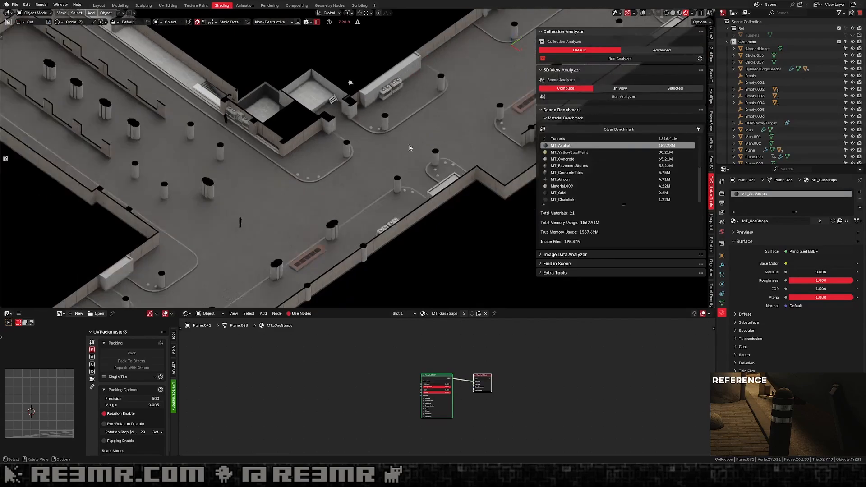
shift+middle_drag(390, 154, 356, 168)
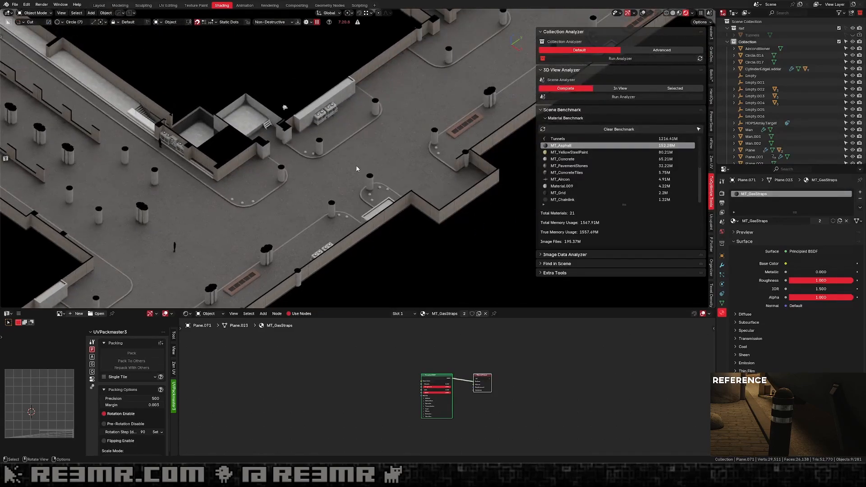
Highlight MT_YellowSteelPaint in the benchmark results and inspect the yellow frame around the gas tank.
click(604, 153)
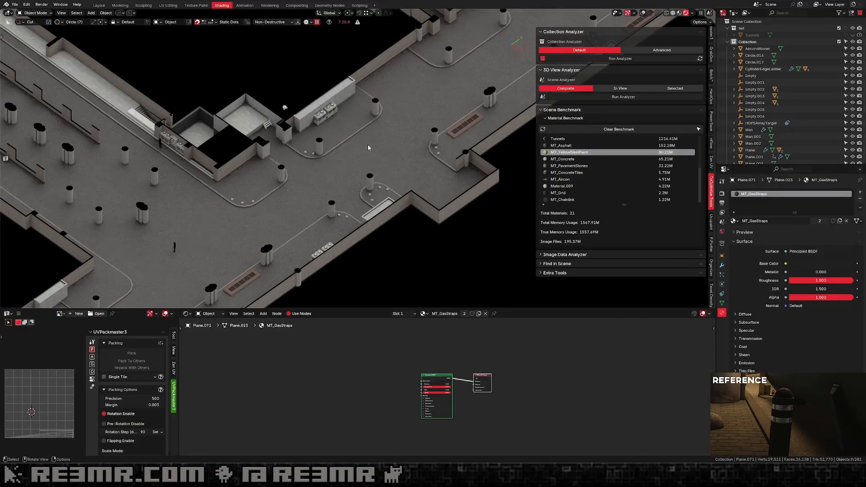
scroll(394, 98, down, 4)
scroll(420, 94, up, 8)
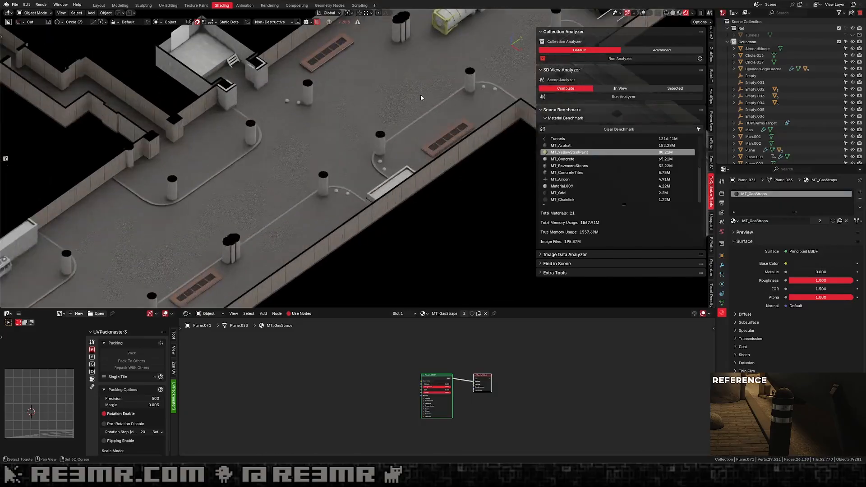
shift+middle_drag(421, 97, 338, 184)
scroll(339, 185, up, 3)
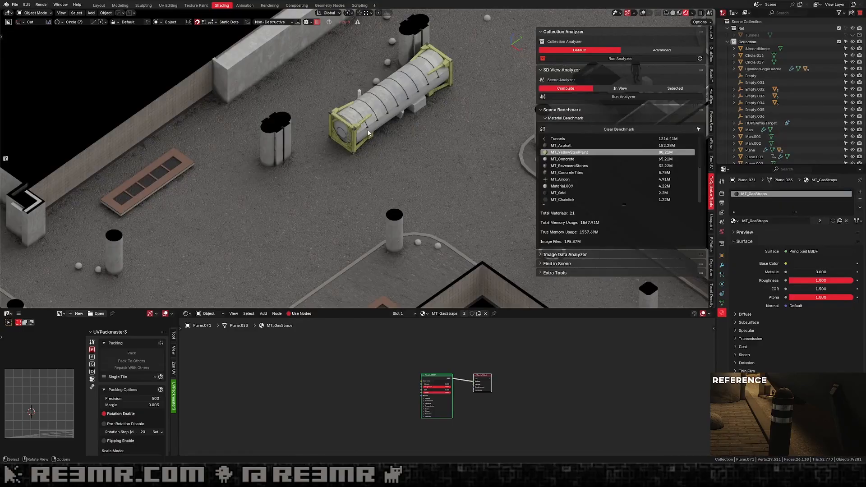
scroll(342, 142, up, 5)
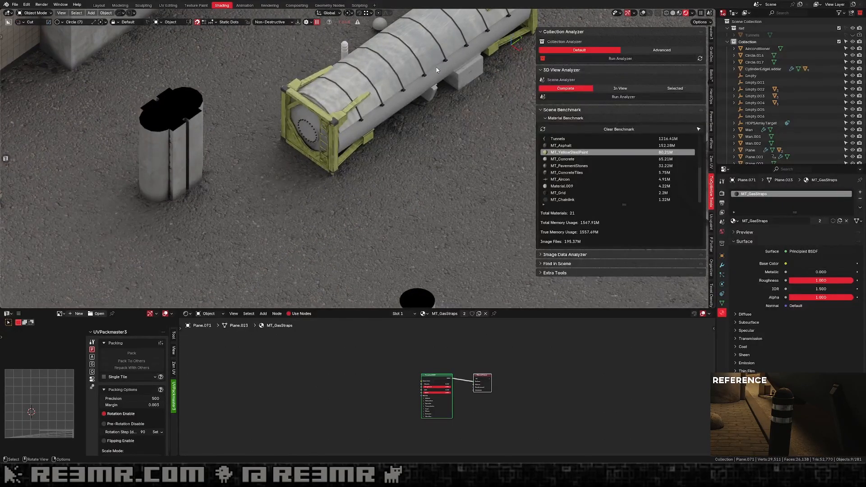
scroll(436, 70, down, 3)
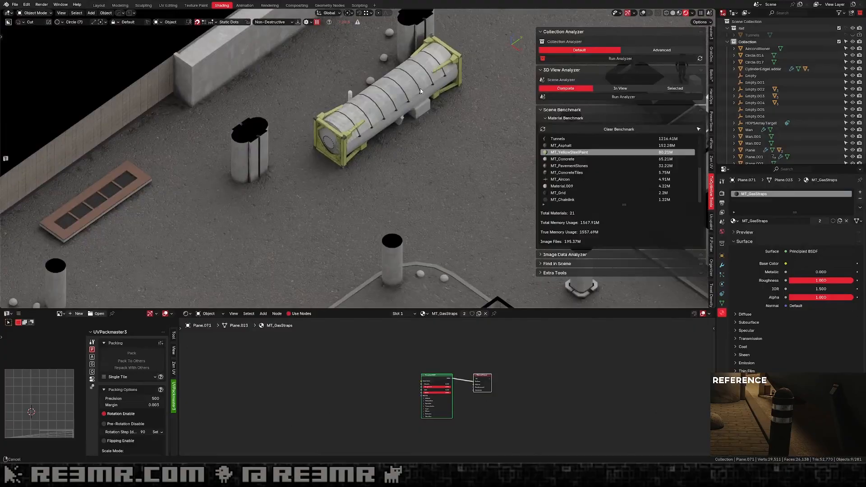
Survey the gas tank and the level layout around it from near and far, and save the file.
shift+middle_drag(436, 70, 386, 114)
scroll(347, 148, down, 2)
scroll(341, 175, down, 4)
shift+middle_drag(348, 148, 343, 130)
scroll(341, 176, up, 3)
scroll(341, 176, down, 10)
scroll(344, 189, up, 8)
scroll(343, 130, up, 2)
scroll(413, 129, down, 6)
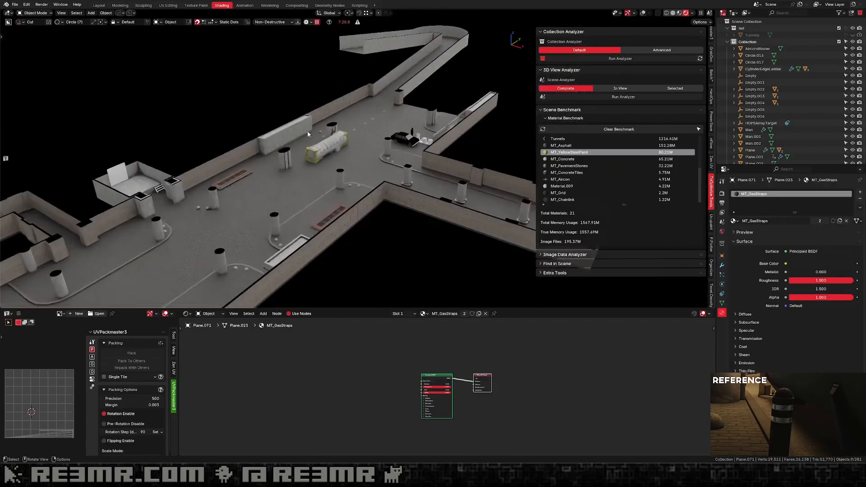
scroll(302, 157, up, 2)
middle_drag(286, 142, 362, 162)
key(ctrl+s)
scroll(343, 153, up, 3)
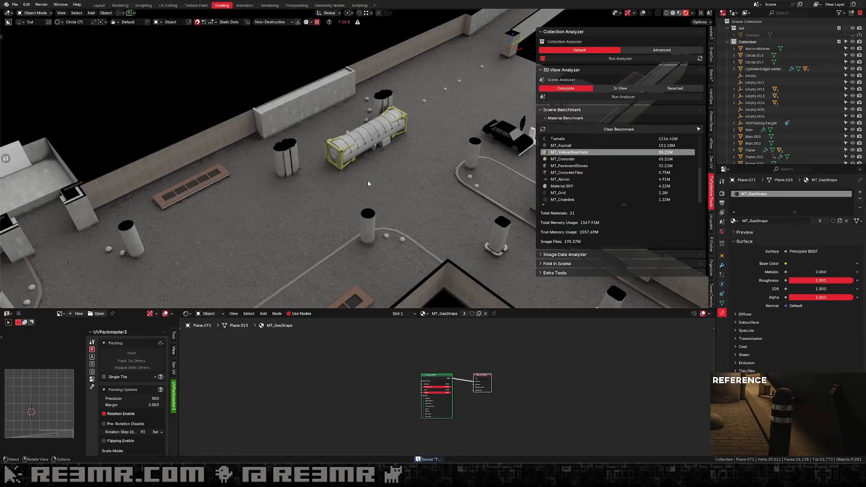
scroll(383, 176, down, 4)
scroll(407, 175, down, 2)
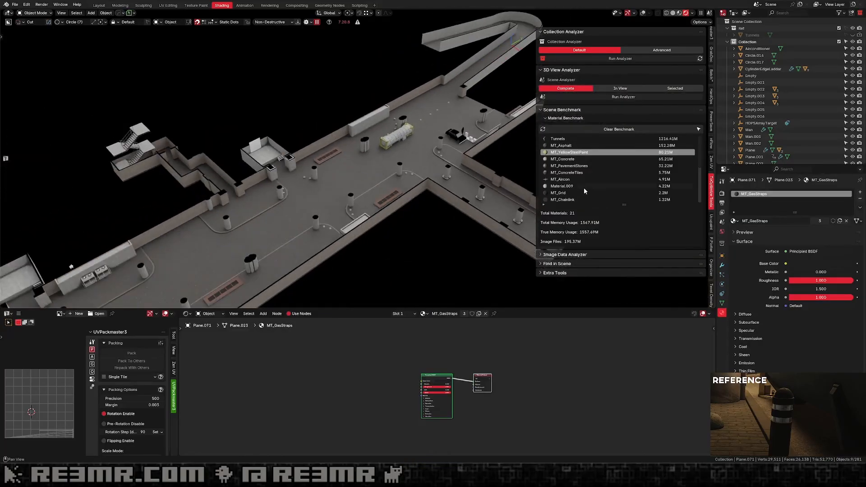
Highlight Material.009 in the benchmark results, select the object using it from the scene-wide material list, and locate it in the level.
scroll(582, 189, down, 4)
click(575, 166)
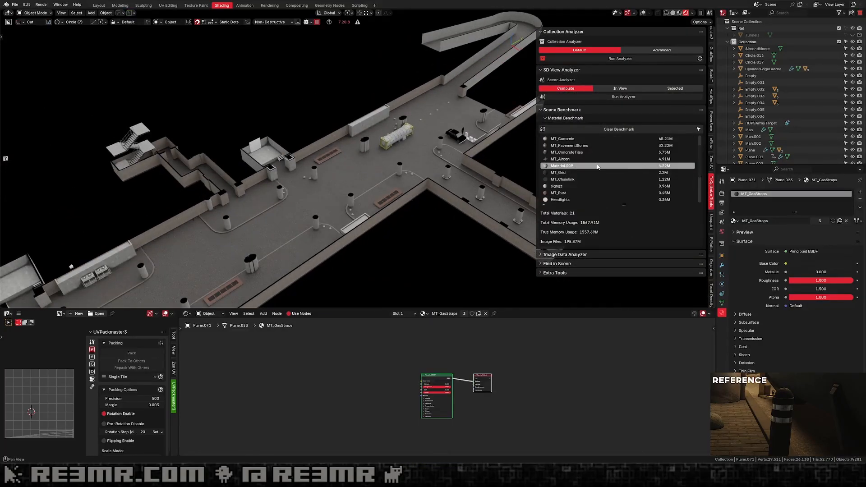
scroll(711, 50, up, 5)
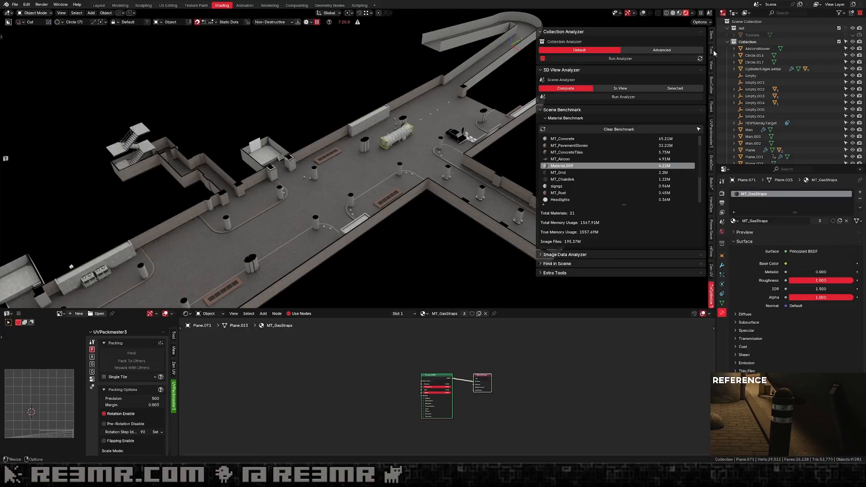
click(711, 35)
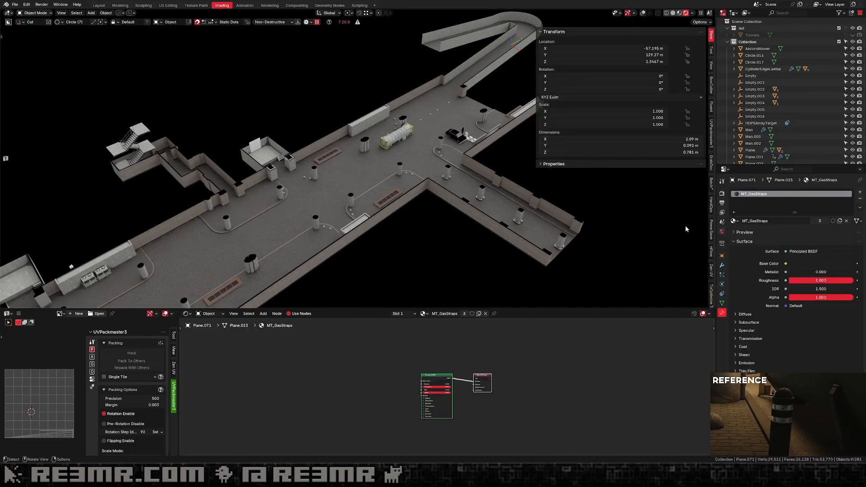
scroll(705, 238, down, 1)
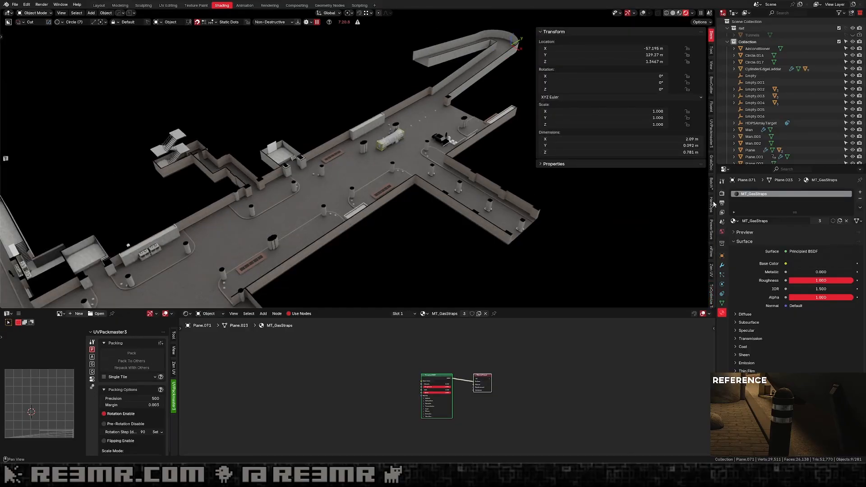
click(711, 184)
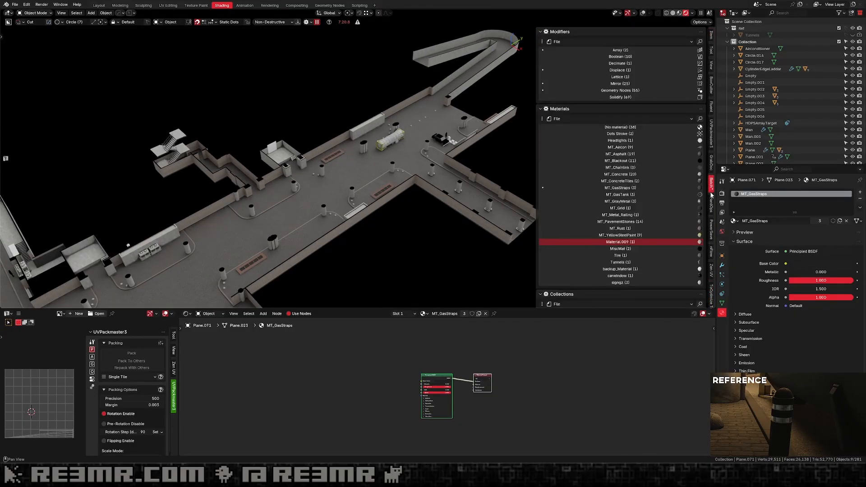
click(700, 243)
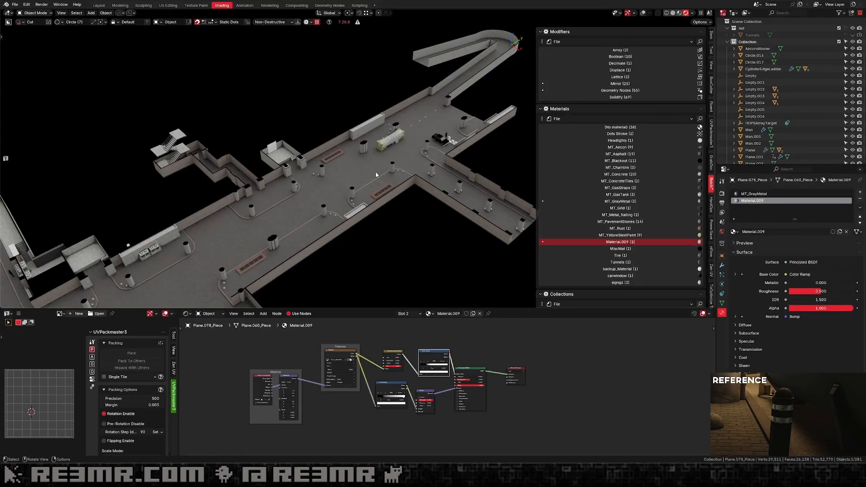
scroll(345, 155, down, 2)
key(g)
right_click(344, 141)
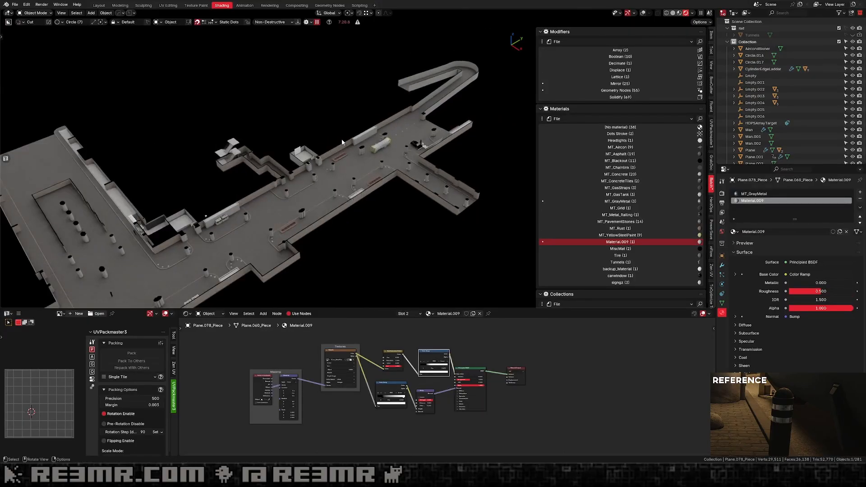
shift+middle_drag(344, 141, 333, 143)
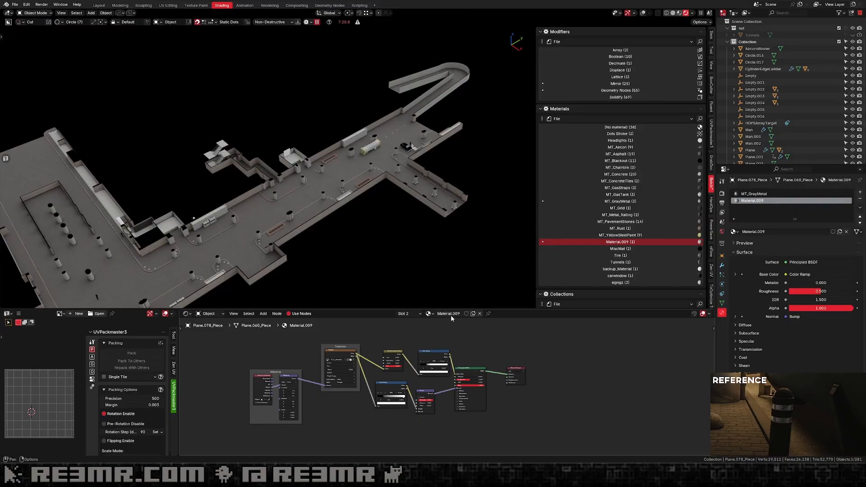
Rename the selected object's Material.009 as MT_CorrugatedMetal.
click(437, 313)
text(MT_Garag)
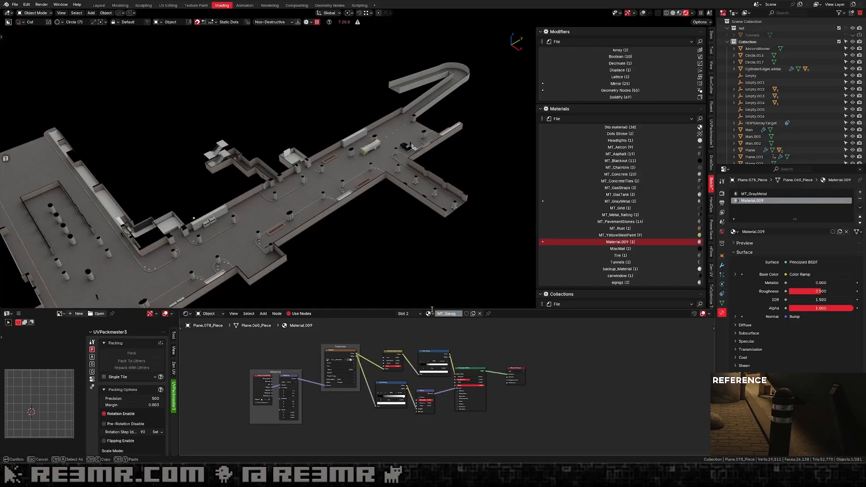
text(eP)
key(BackSpace)
key(BackSpace)
text(CorrugatedMetal)
key(Return)
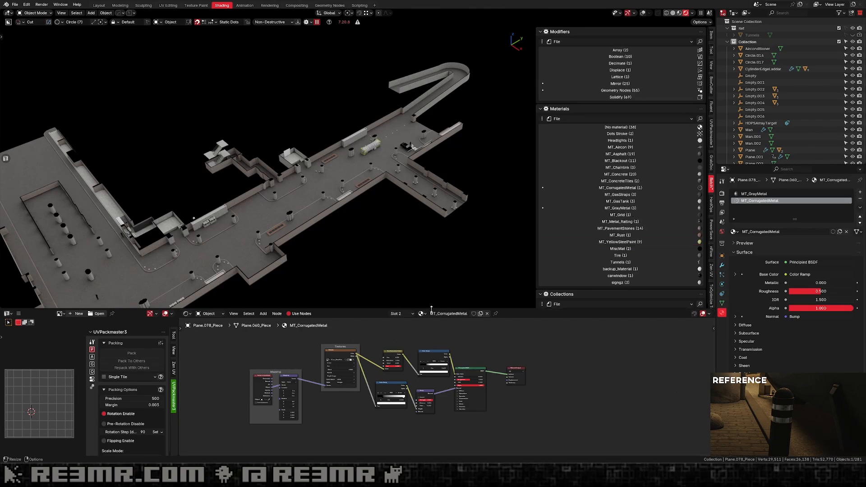
Highlight MiscMat in the scene-wide material list and select the black car near the parking entrance to check its materials.
middle_drag(414, 255, 468, 258)
scroll(468, 258, up, 2)
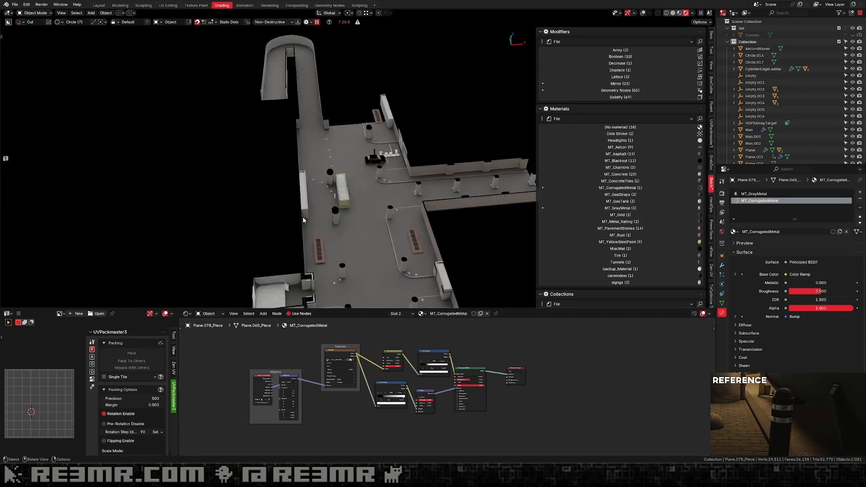
middle_drag(411, 193, 491, 175)
scroll(491, 175, up, 5)
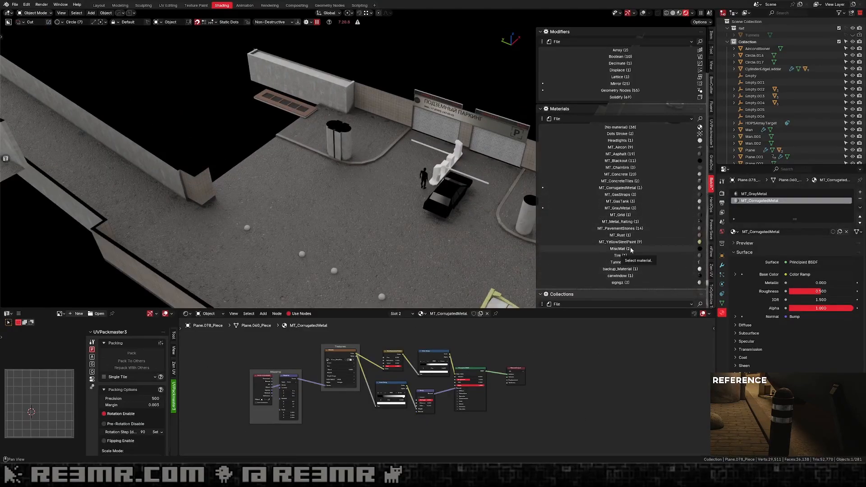
click(620, 249)
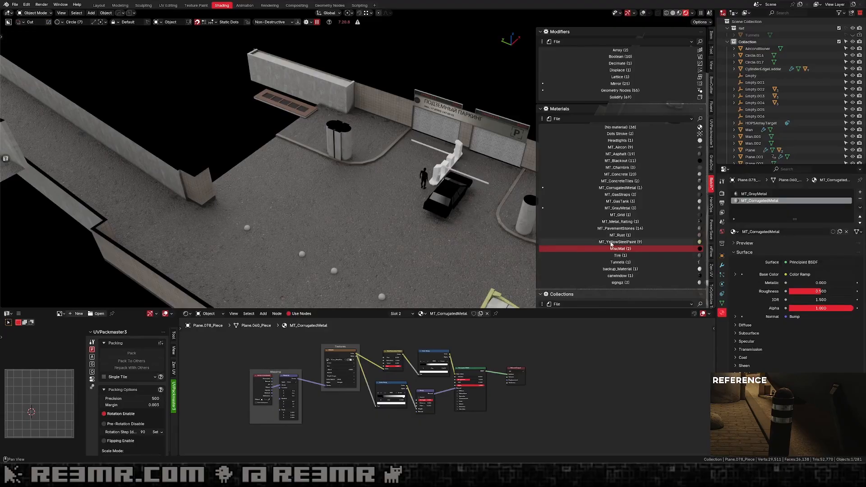
shift+middle_drag(475, 209, 404, 207)
click(402, 185)
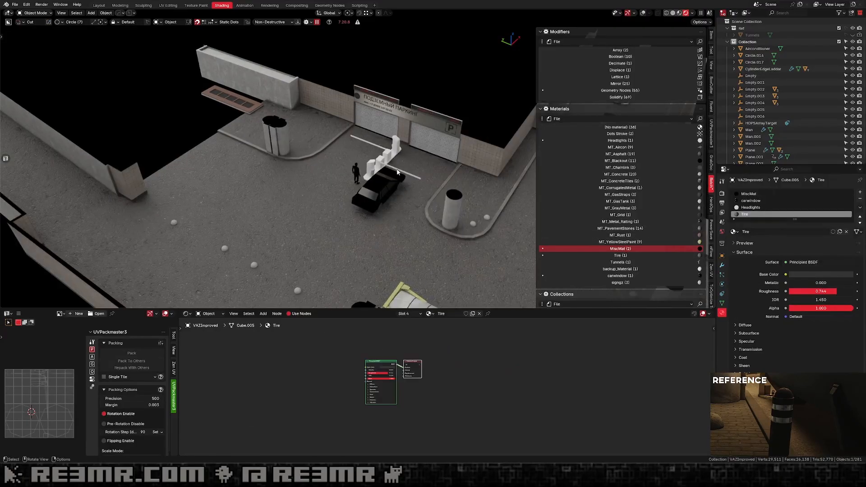
scroll(394, 210, down, 3)
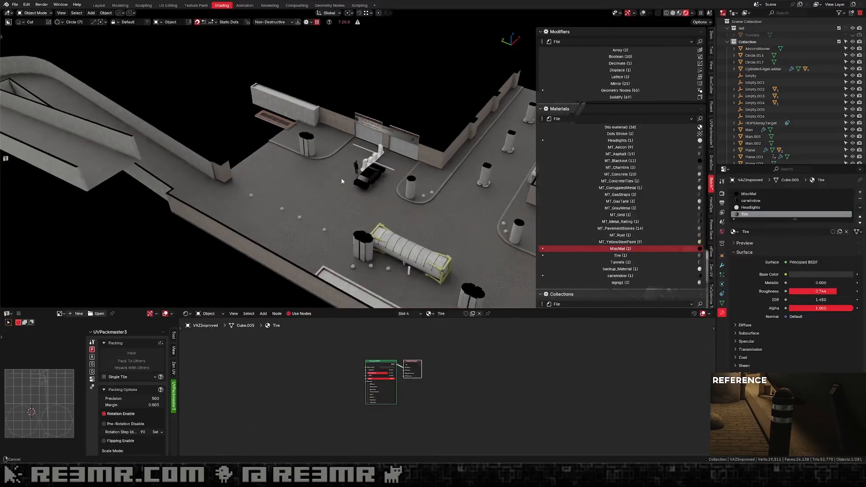
shift+middle_drag(402, 221, 346, 187)
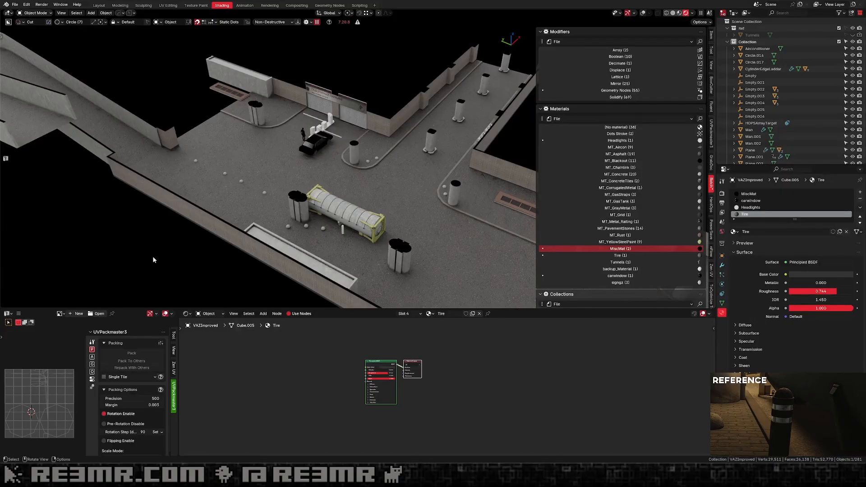
Highlight the Tunnels material in the scene-wide material list and look over the level.
click(632, 262)
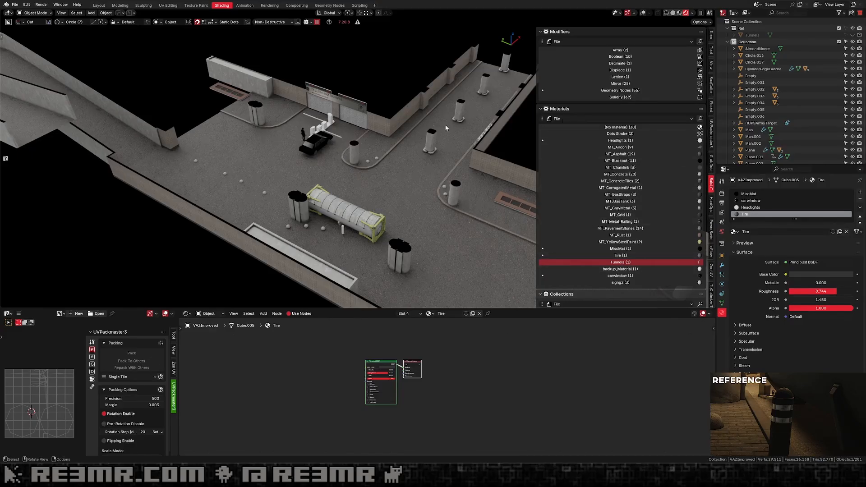
scroll(339, 148, down, 4)
scroll(370, 160, up, 3)
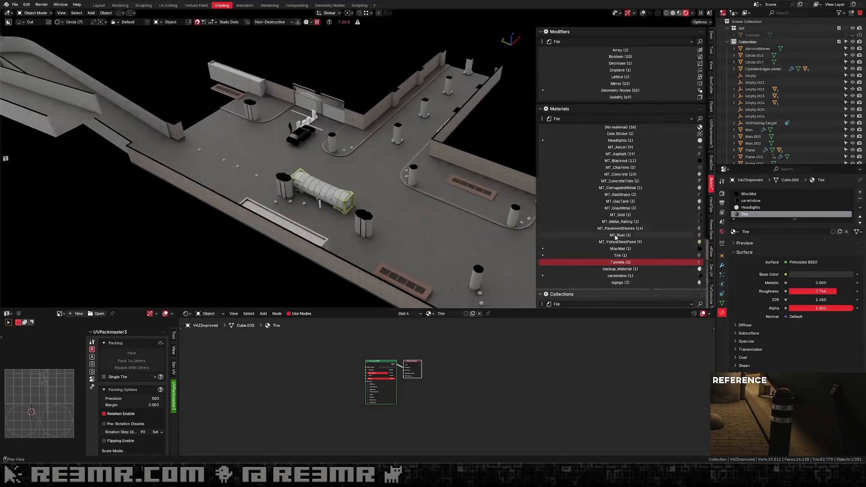
Rename the last material in the list, used by the parking signs, as MT_ParkingSign and save the file.
click(629, 283)
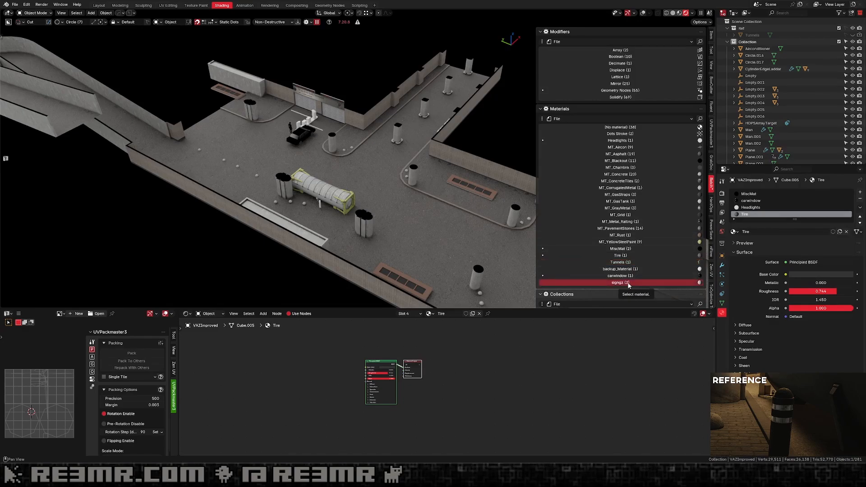
double_click(627, 282)
click(648, 297)
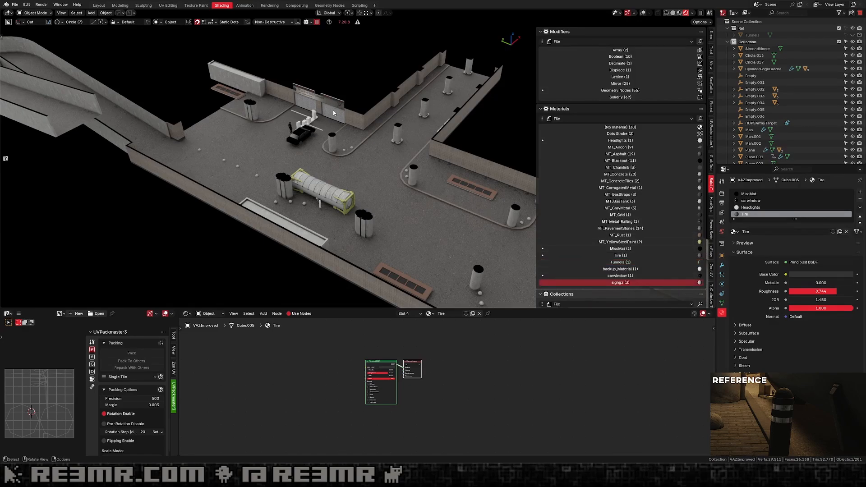
double_click(623, 282)
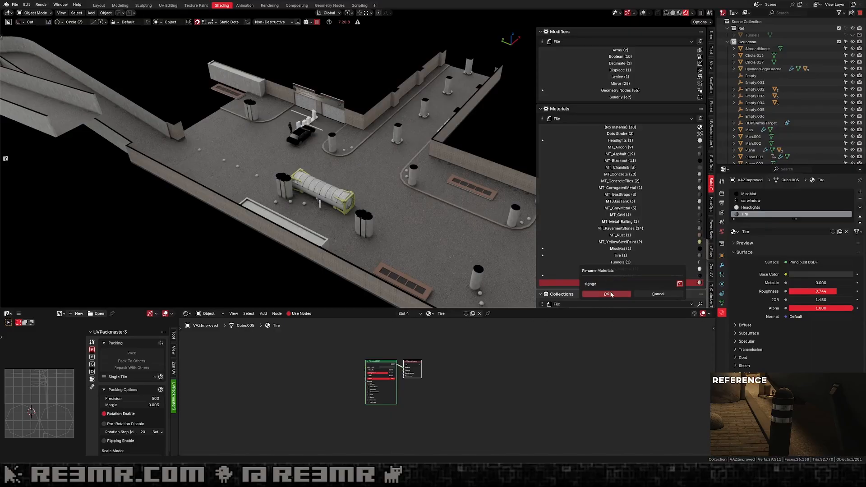
click(599, 284)
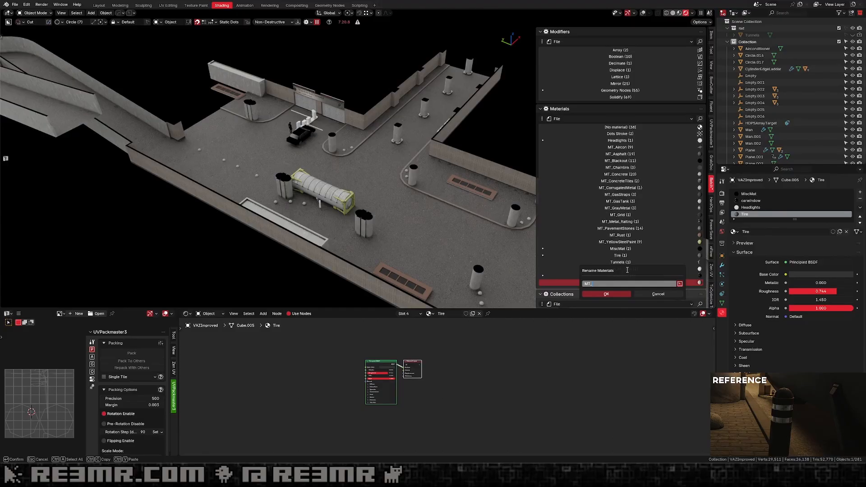
text(gn)
key(Return)
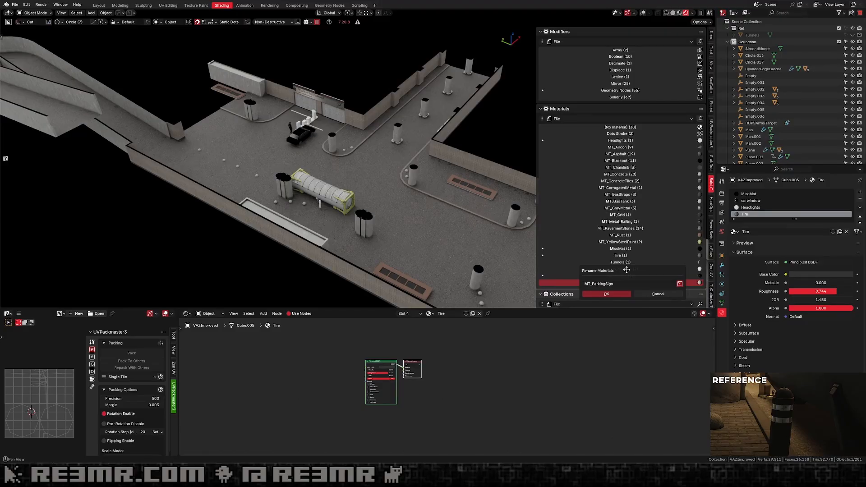
click(614, 294)
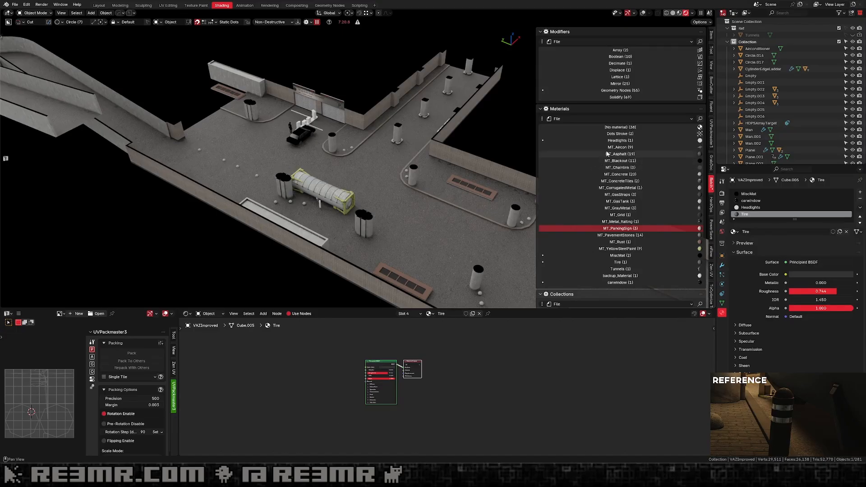
key(ctrl+s)
Hide the viewport sidebar and assign the existing MT_Metal_Railing material to the white bollard beside the gas tank.
scroll(441, 176, down, 3)
shift+middle_drag(441, 176, 324, 144)
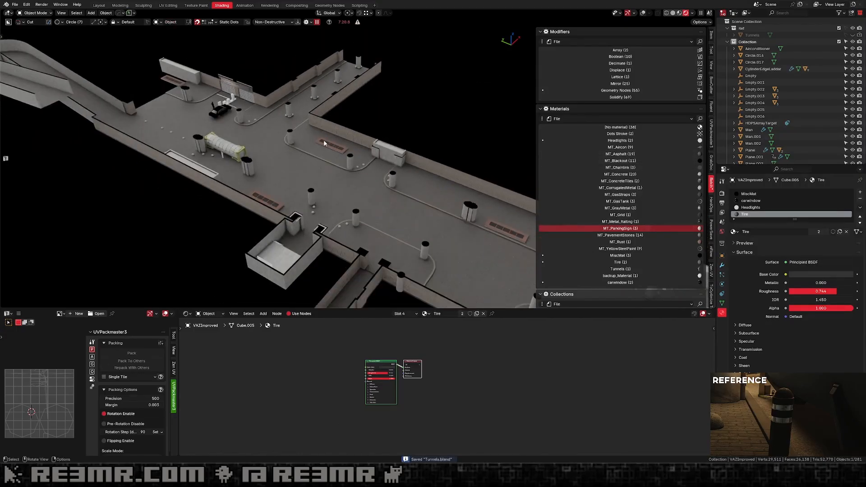
key(n)
middle_drag(351, 172, 450, 222)
scroll(449, 222, up, 2)
shift+middle_drag(311, 167, 424, 172)
scroll(424, 172, up, 4)
shift+middle_drag(356, 143, 420, 169)
scroll(421, 169, up, 4)
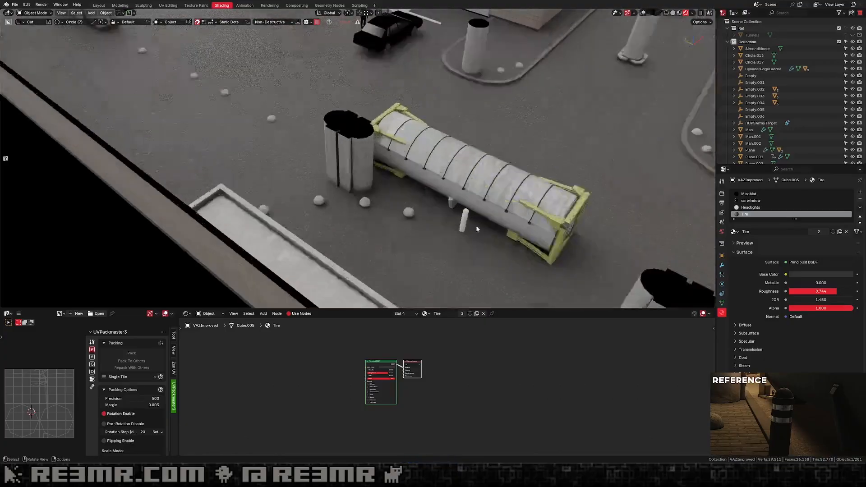
shift+middle_drag(477, 228, 428, 194)
click(412, 176)
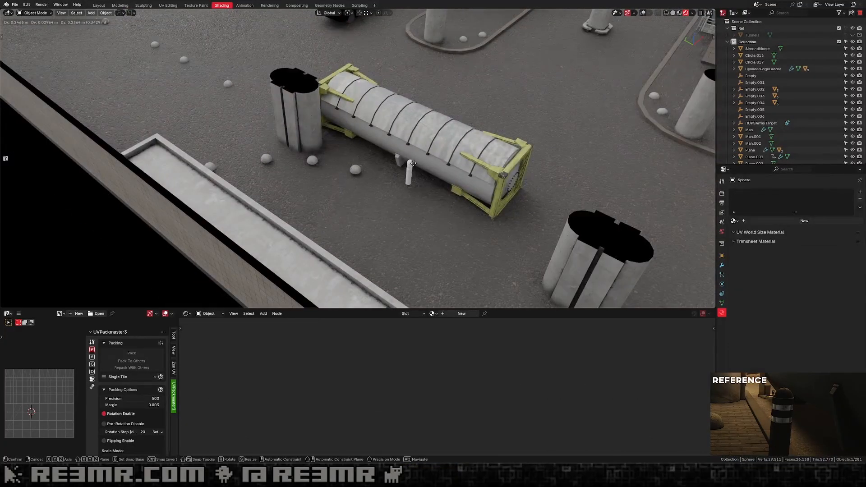
click(436, 313)
text(rail)
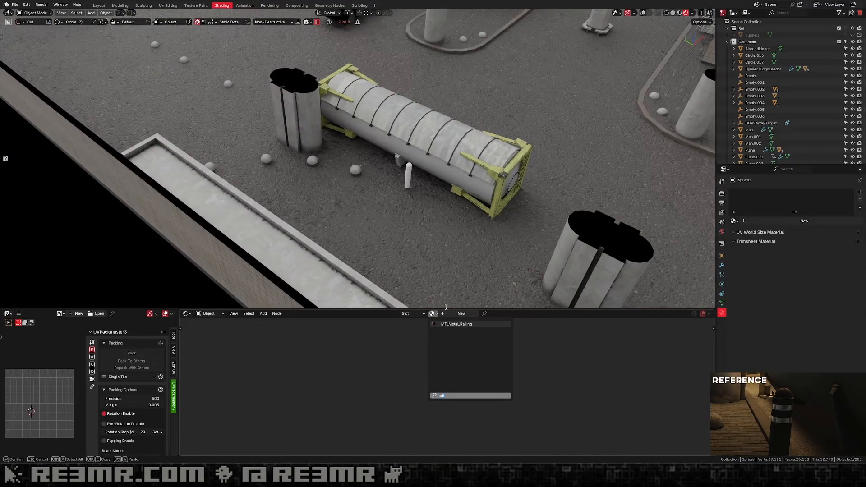
key(Return)
Inspect the bollard's metal surface beside the gas tank from several angles and distances.
middle_drag(438, 231, 425, 194)
scroll(424, 224, up, 4)
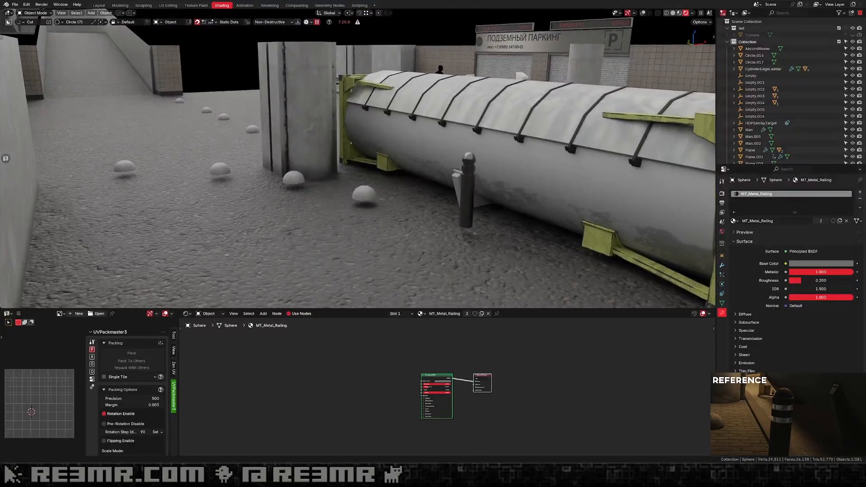
scroll(412, 152, up, 1)
shift+middle_drag(495, 178, 431, 176)
scroll(430, 177, up, 1)
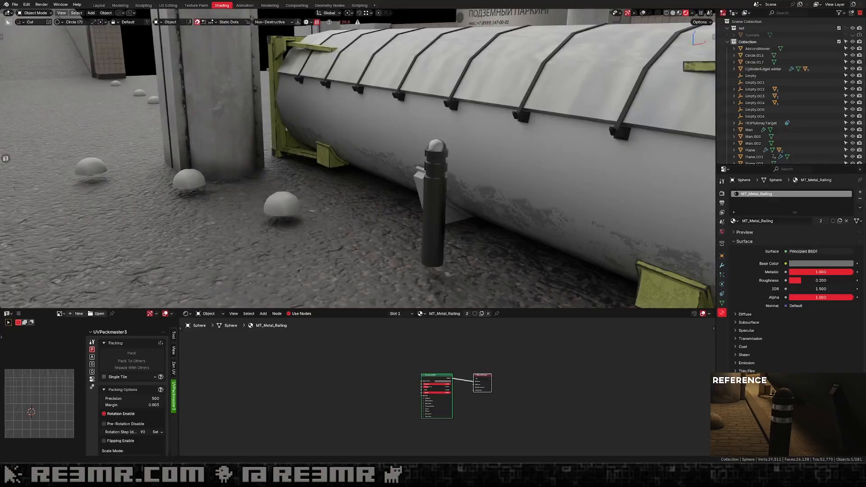
middle_drag(474, 171, 491, 171)
scroll(491, 185, down, 3)
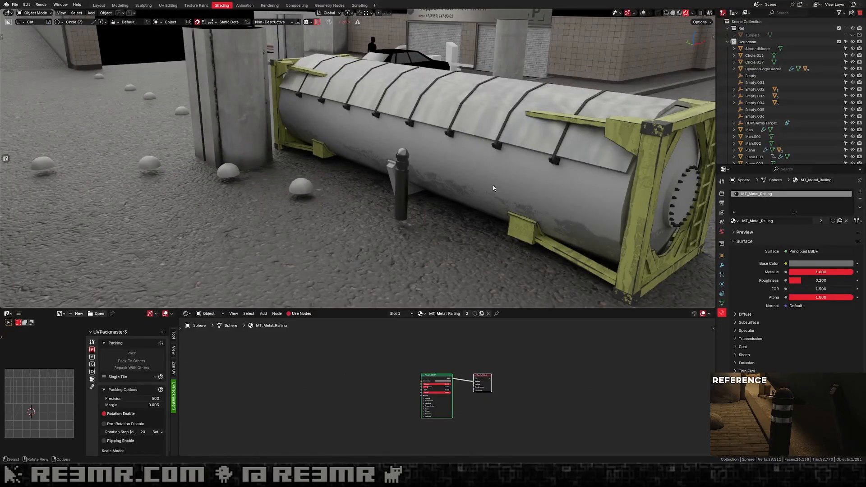
scroll(493, 188, up, 5)
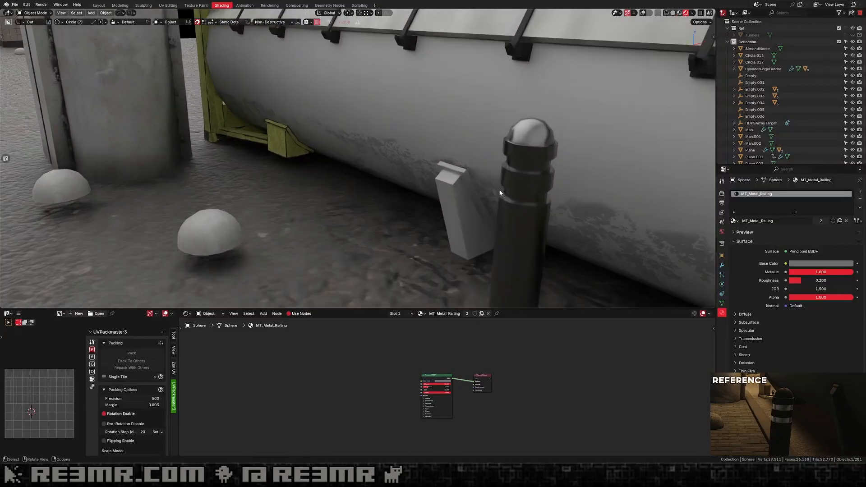
Show the viewport overlays and add a Cavity mask node above the Principled BSDF in the MT_Metal_Railing material.
middle_drag(498, 188, 470, 170)
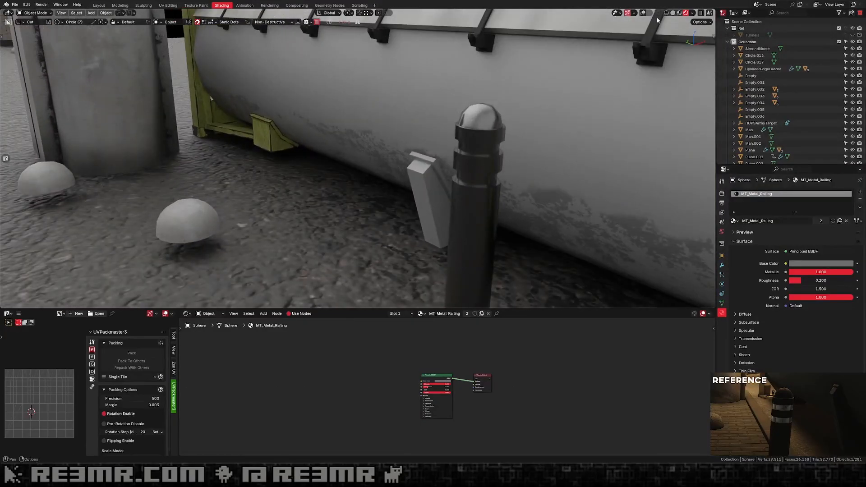
click(644, 12)
drag(442, 380, 380, 381)
scroll(386, 362, up, 2)
key(shift+a)
click(393, 350)
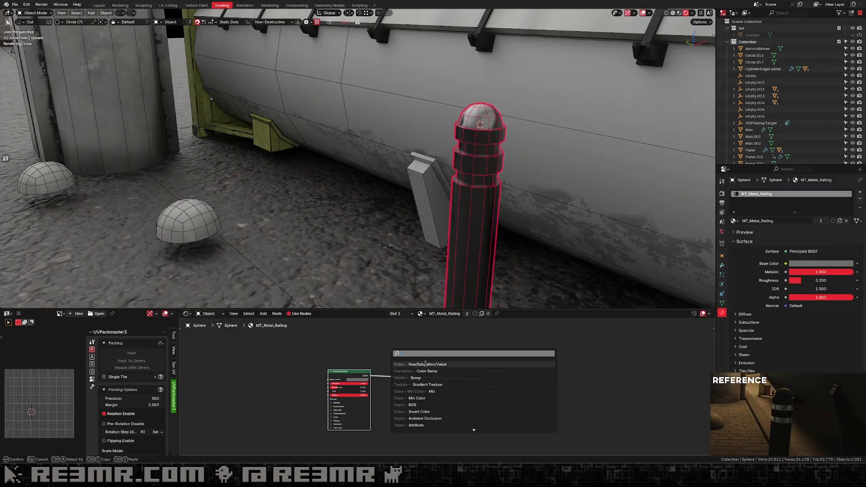
key(Escape)
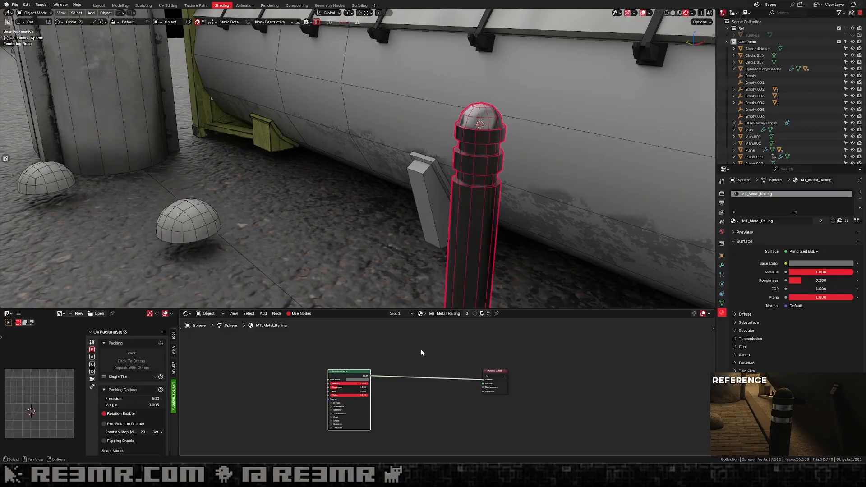
key(f)
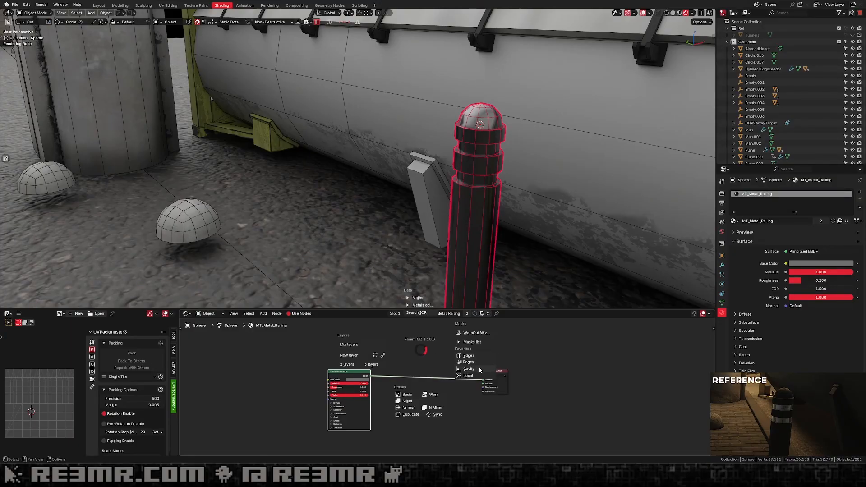
click(478, 369)
click(418, 357)
scroll(418, 356, up, 1)
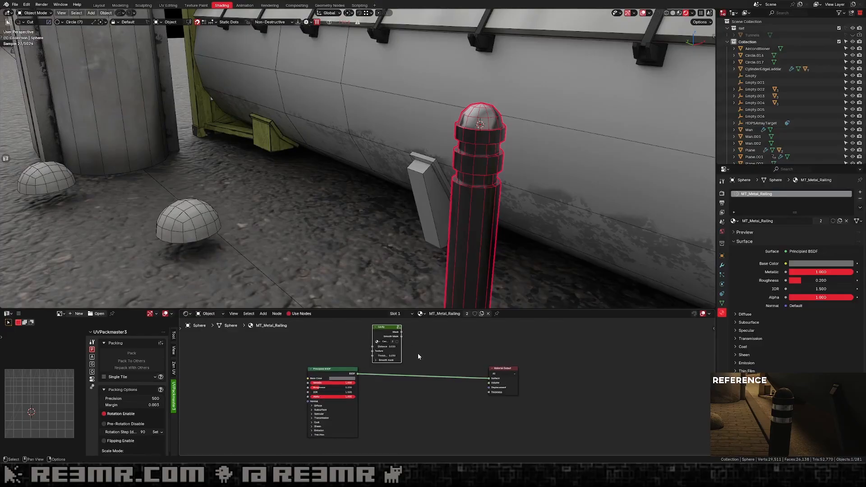
mouse_move(407, 349)
middle_down()
mouse_move(418, 347)
mouse_move(412, 363)
middle_up()
drag(394, 343, 350, 335)
scroll(485, 358, up, 2)
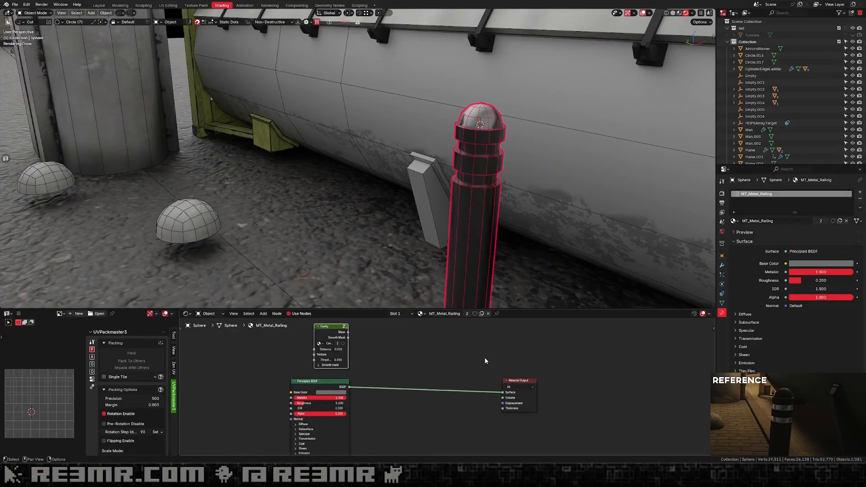
Preview the Cavity mask on the bollard without overlays and set its distance to 0.140.
drag(554, 371, 313, 393)
click(388, 345)
middle_drag(388, 346, 418, 347)
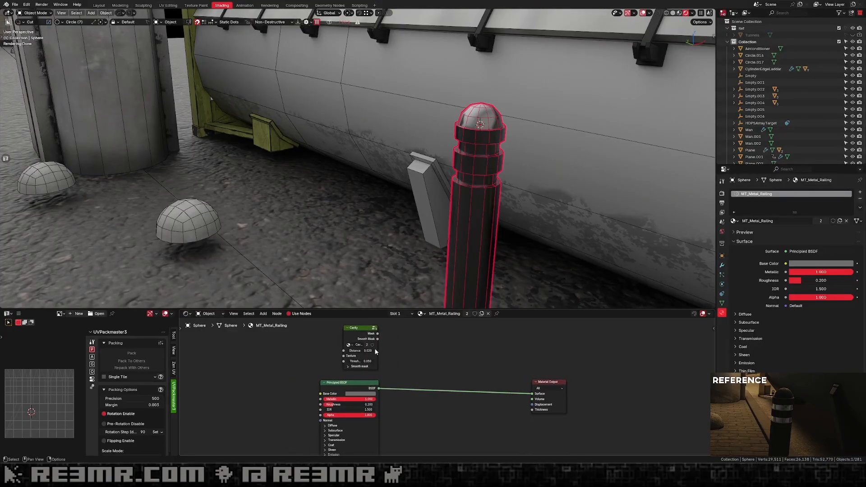
ctrl+shift+click(360, 329)
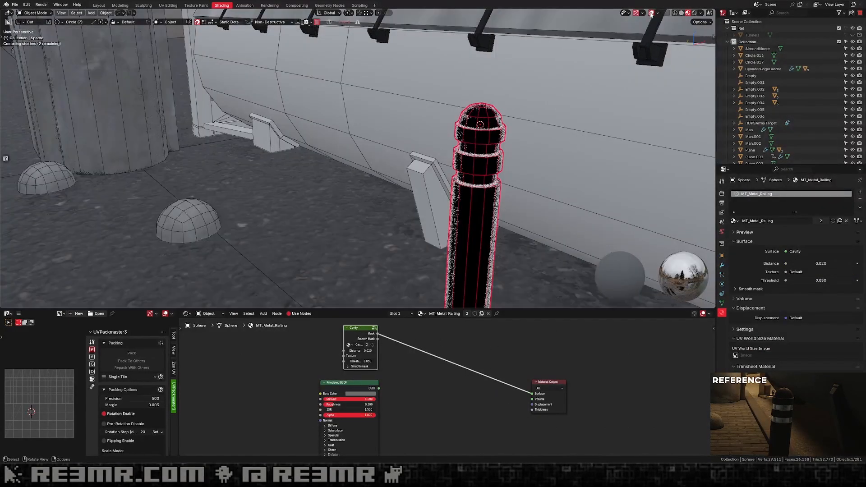
key(shift+alt+z)
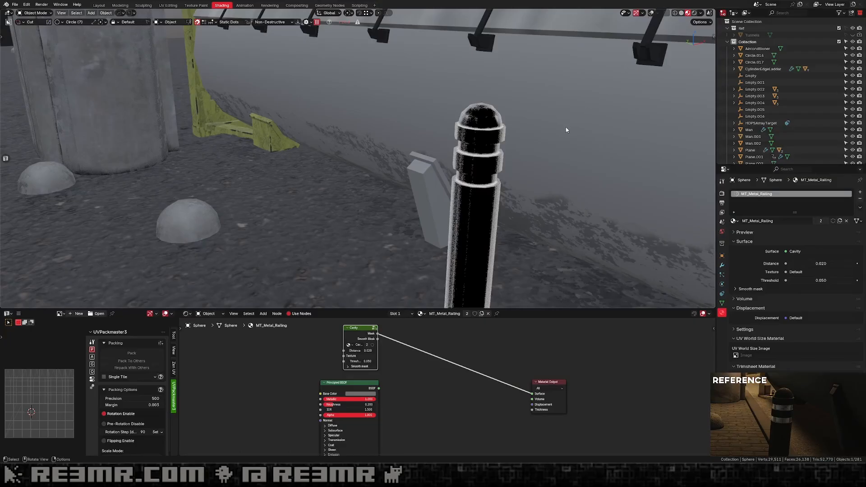
middle_drag(567, 132, 543, 118)
scroll(397, 336, up, 2)
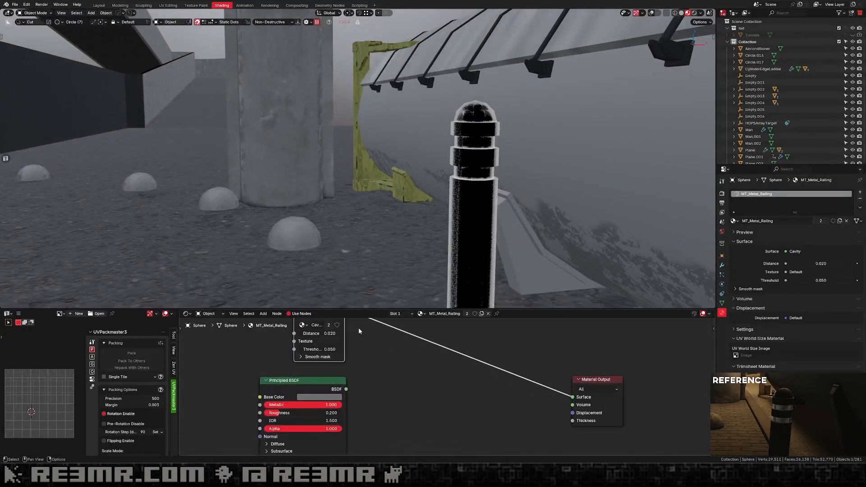
drag(350, 345, 417, 345)
mouse_move(487, 237)
middle_down()
mouse_move(534, 250)
mouse_move(496, 244)
middle_up()
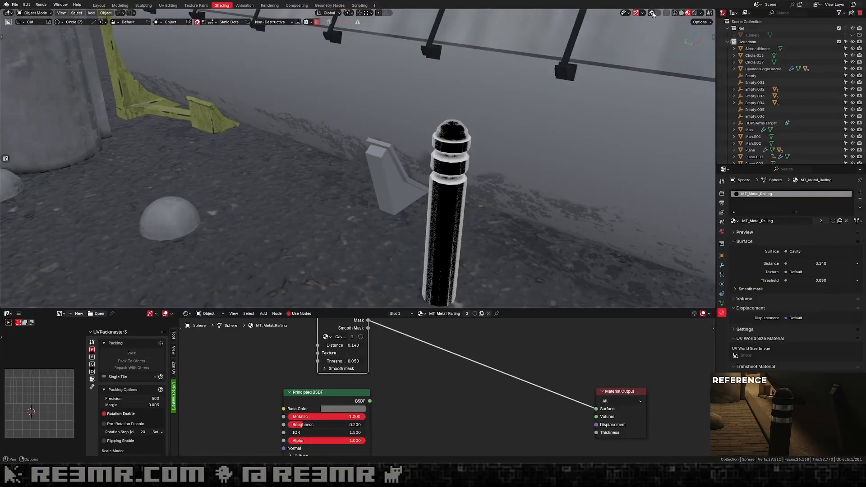
Insert a Color Ramp between the Cavity mask and the Material Output and move its white stop to 0.668.
key(shift+a)
click(410, 362)
text(ra)
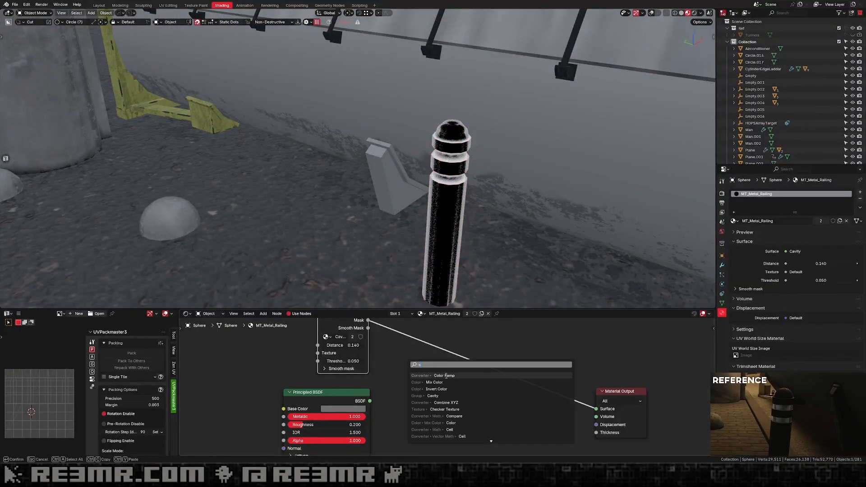
key(Return)
click(442, 337)
drag(448, 378, 499, 379)
Switch the Color Ramp's interpolation to Constant, move its black stop to 0.077 and check the bollard in rendered view.
click(513, 368)
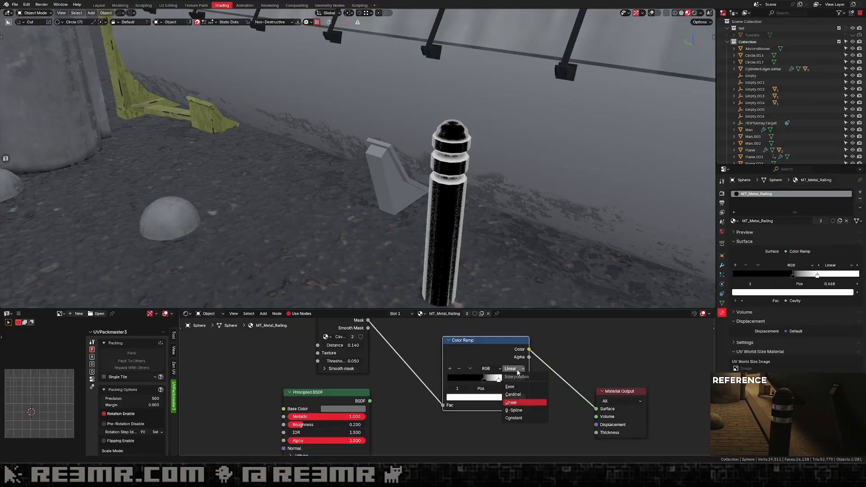
click(515, 417)
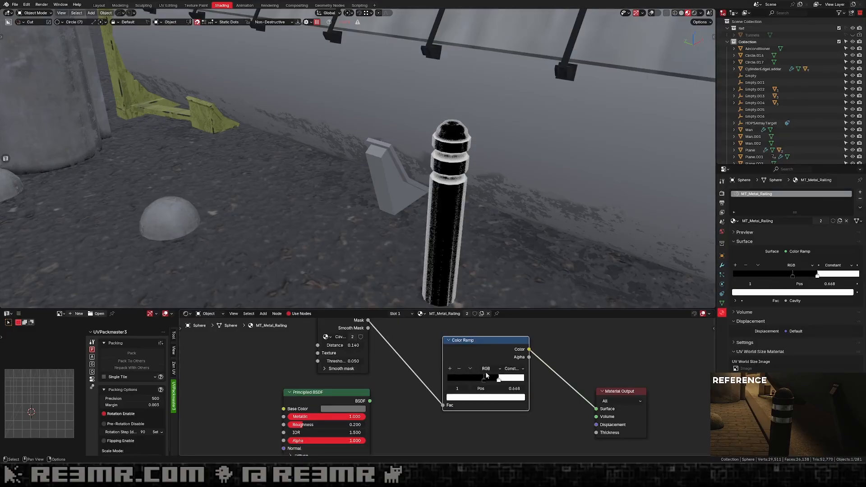
drag(486, 375, 453, 377)
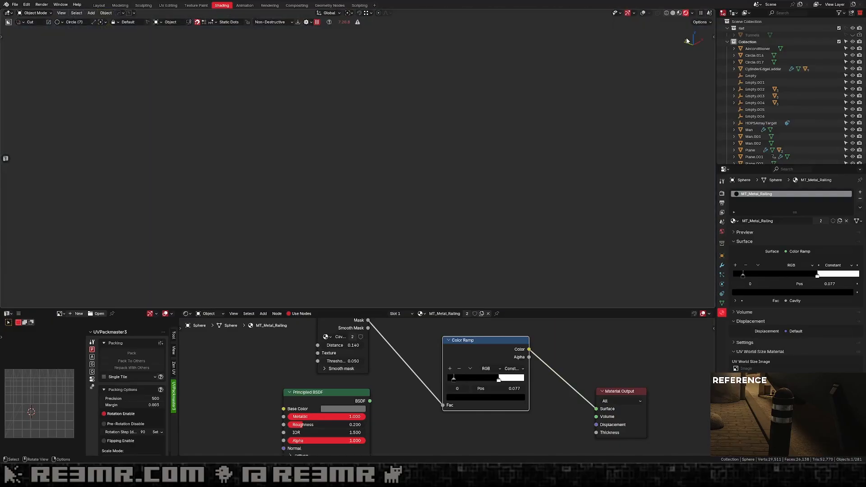
scroll(582, 100, up, 1)
middle_drag(581, 100, 567, 94)
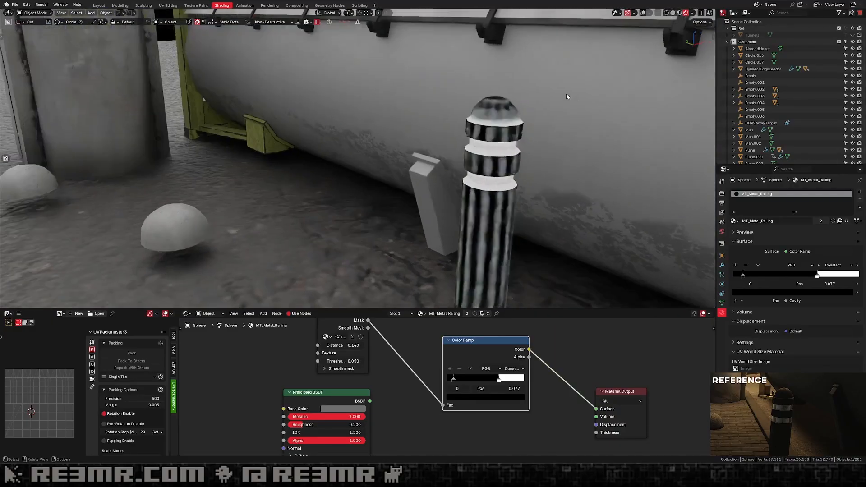
scroll(566, 96, down, 5)
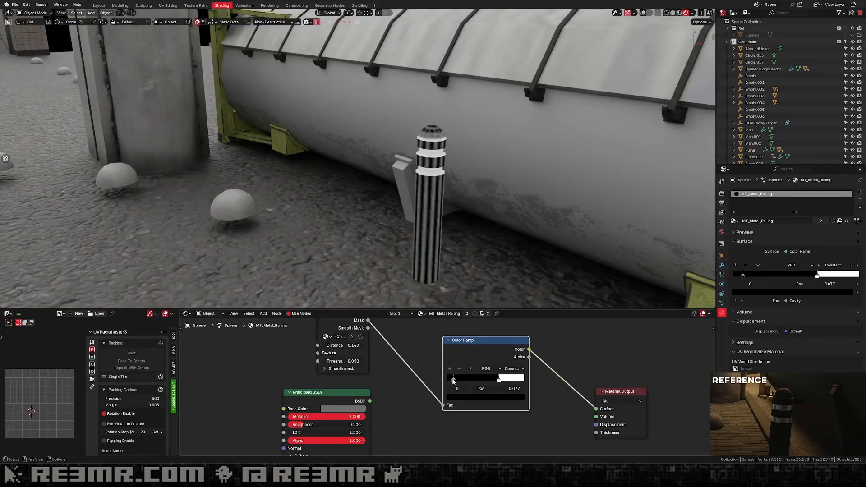
Set the Cavity mask's threshold to 0.430 and examine the mask around the bollard's recessed bands.
scroll(453, 380, up, 1)
drag(336, 359, 387, 359)
scroll(488, 273, up, 3)
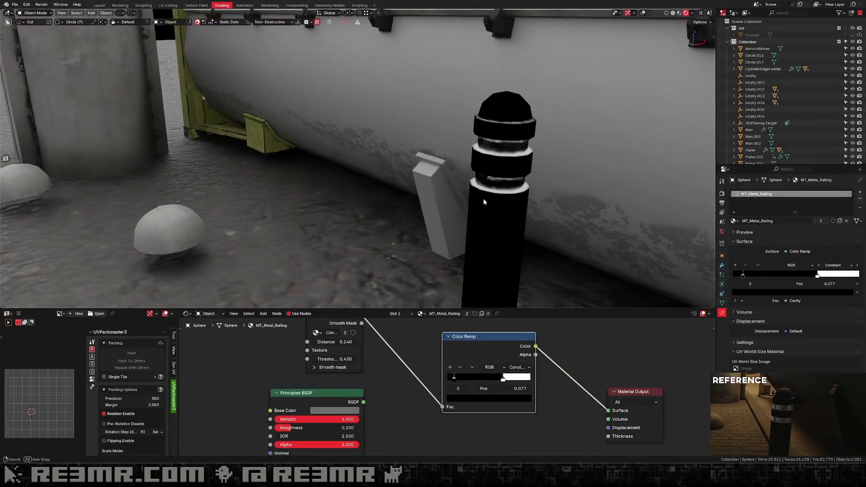
scroll(483, 198, down, 2)
scroll(472, 193, up, 3)
shift+middle_drag(500, 203, 408, 220)
scroll(408, 220, down, 5)
scroll(408, 219, up, 3)
scroll(519, 375, down, 3)
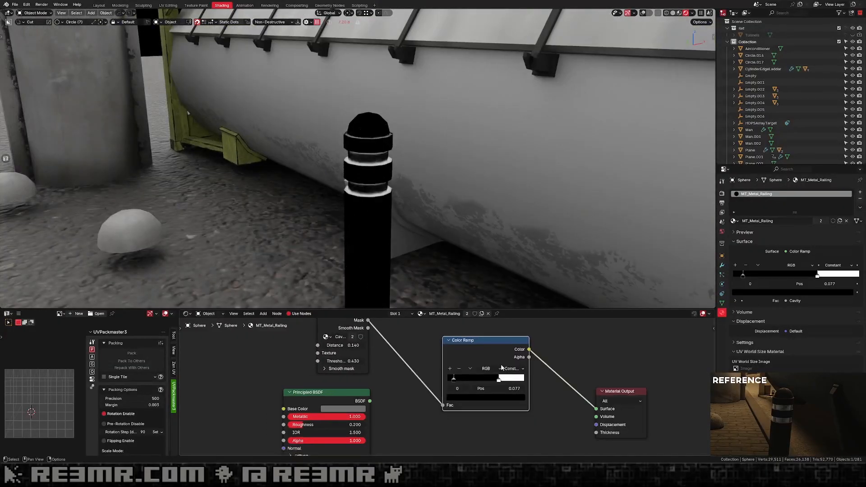
Delete the Cavity and Color Ramp nodes and reconnect the Principled BSDF to the Material Output's surface.
drag(496, 333, 343, 384)
key(x)
scroll(379, 157, up, 2)
drag(379, 157, 382, 159)
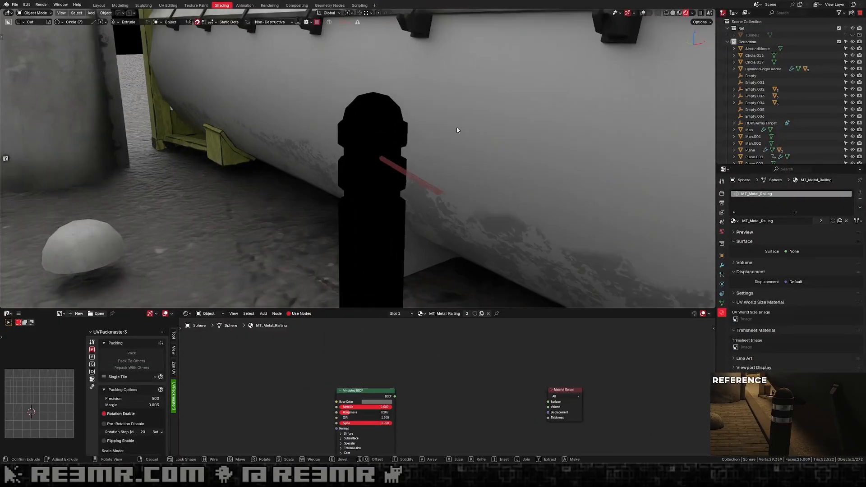
click(643, 13)
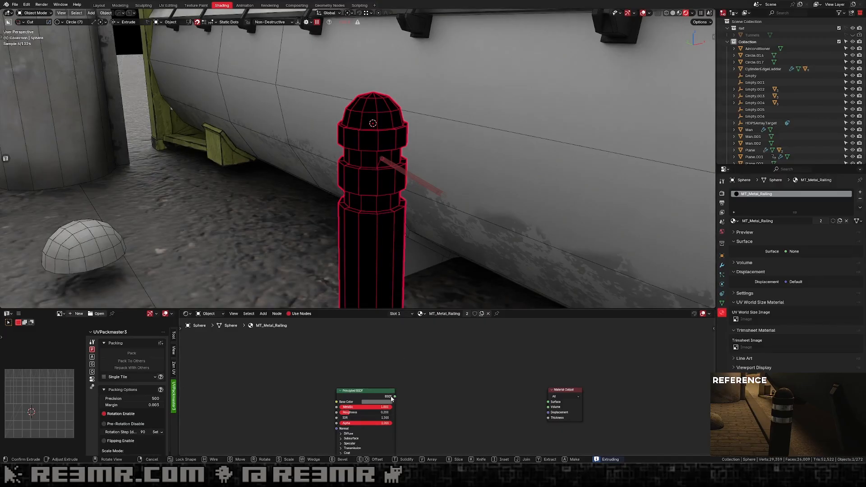
drag(392, 398, 548, 402)
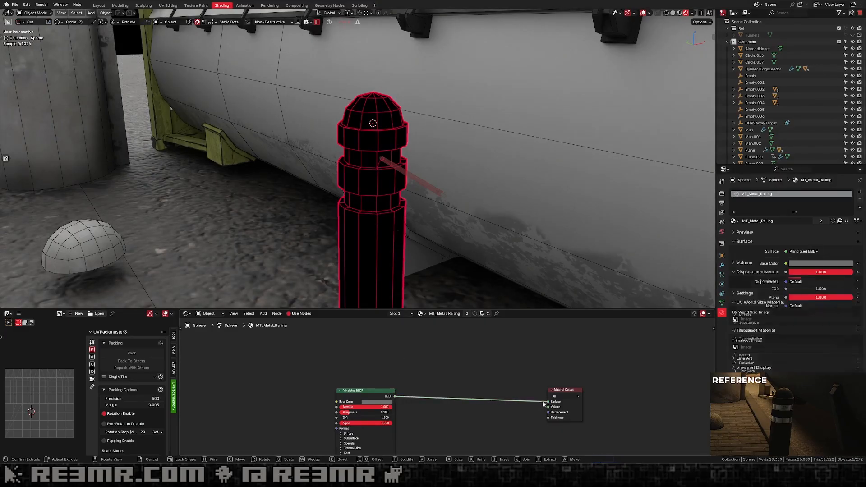
scroll(363, 206, down, 3)
right_click(366, 203)
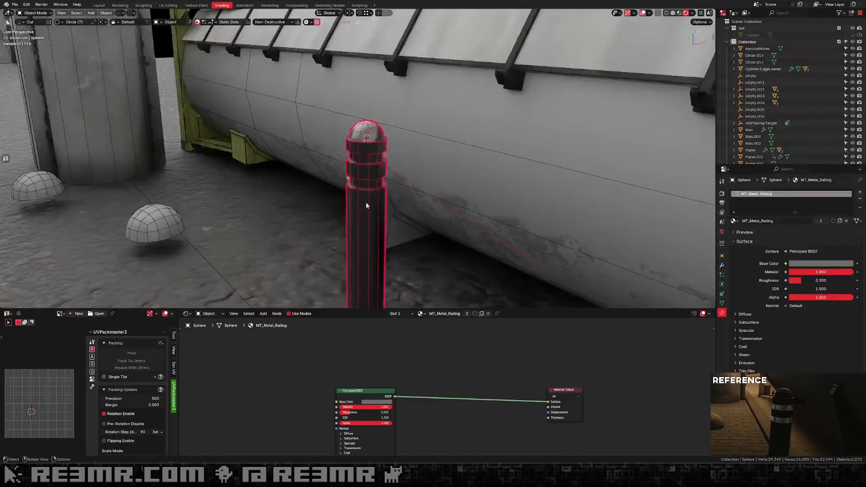
Add a second material slot with a new material and assign it to the bollard's two recessed bands.
click(861, 193)
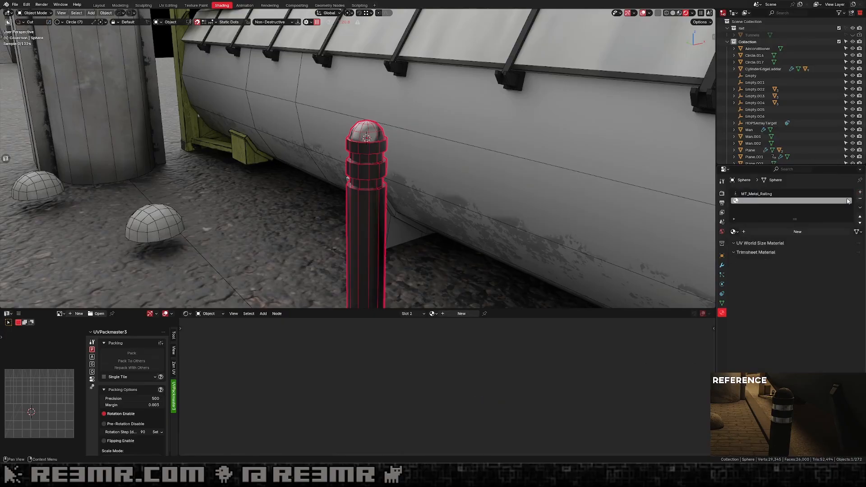
click(789, 228)
key(Tab)
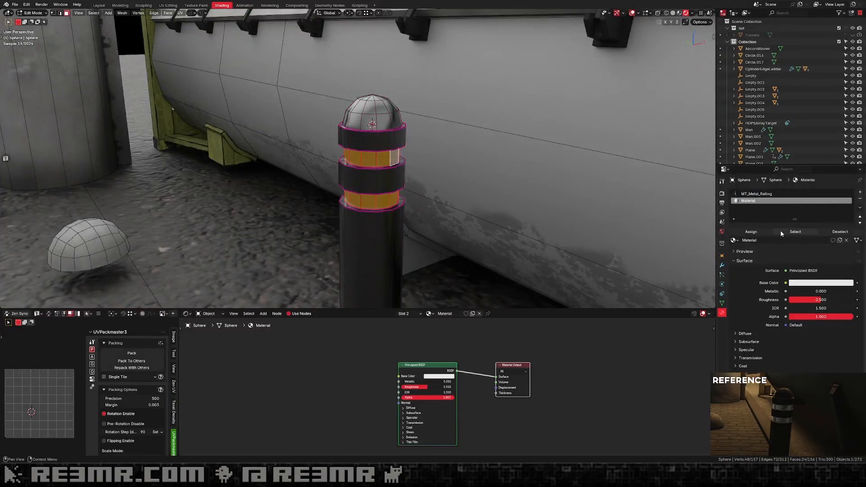
Set the band material's metallic to 1.000 and darken its base color to mid grey.
drag(425, 382, 454, 382)
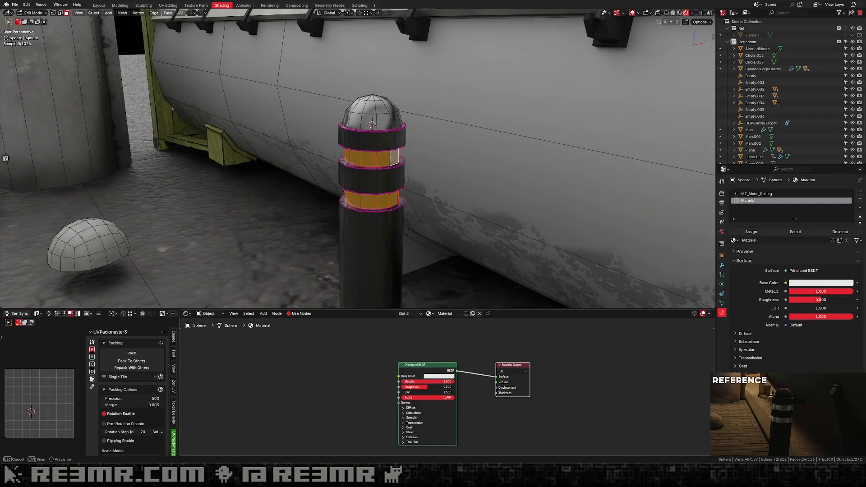
click(440, 376)
drag(467, 297, 467, 312)
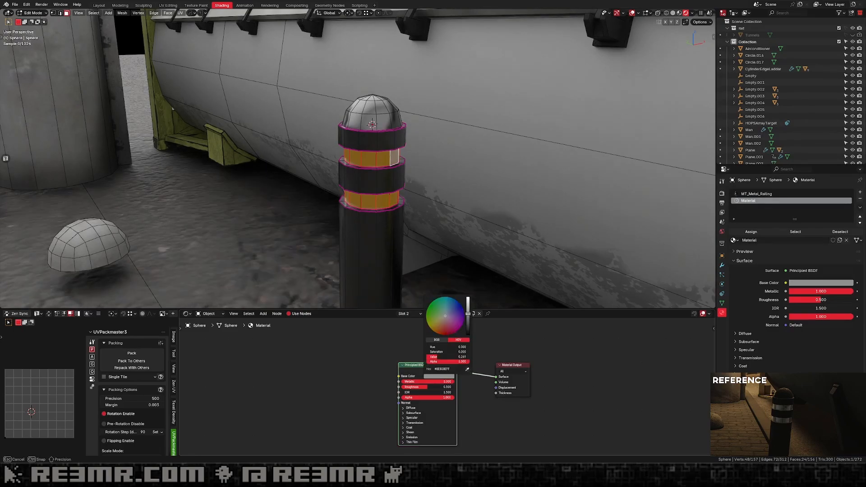
key(Tab)
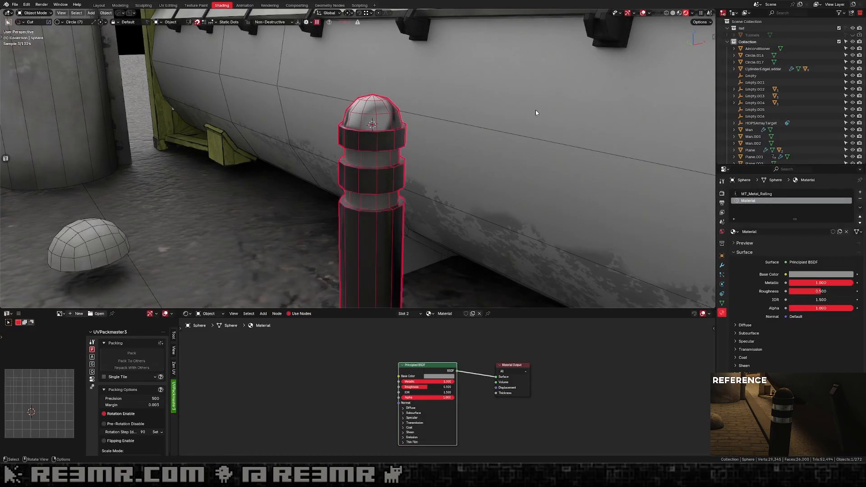
Hide the overlays and brighten the band material's base color to light grey, checking the bollard from afar and close up.
click(643, 13)
scroll(448, 150, down, 10)
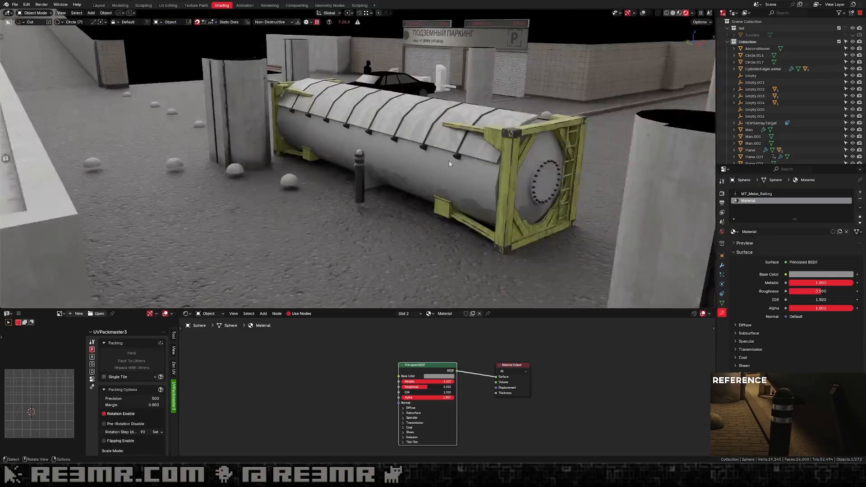
click(444, 376)
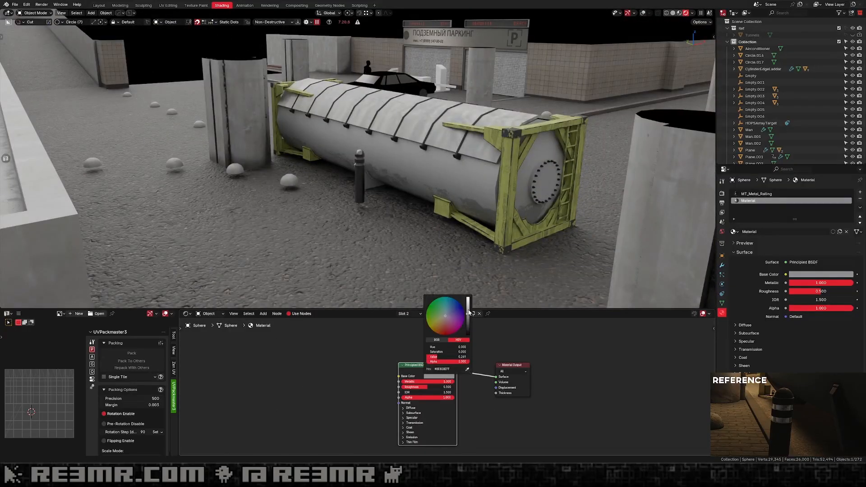
drag(468, 310, 468, 302)
scroll(407, 215, down, 7)
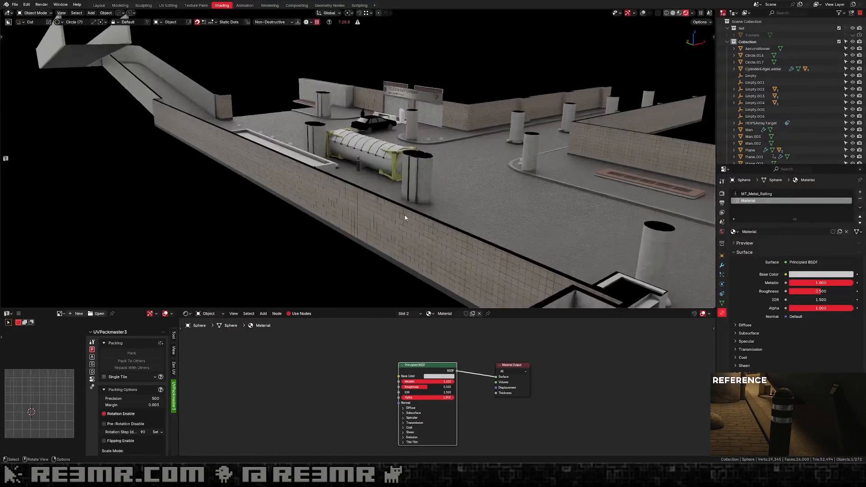
scroll(409, 232, up, 10)
middle_drag(402, 232, 408, 210)
scroll(408, 209, up, 4)
mouse_move(431, 390)
mouse_down()
mouse_move(453, 391)
mouse_move(432, 387)
mouse_up()
Set the MT_Metal_Railing material's roughness to 0.473 and darken its base color to dark grey.
click(751, 194)
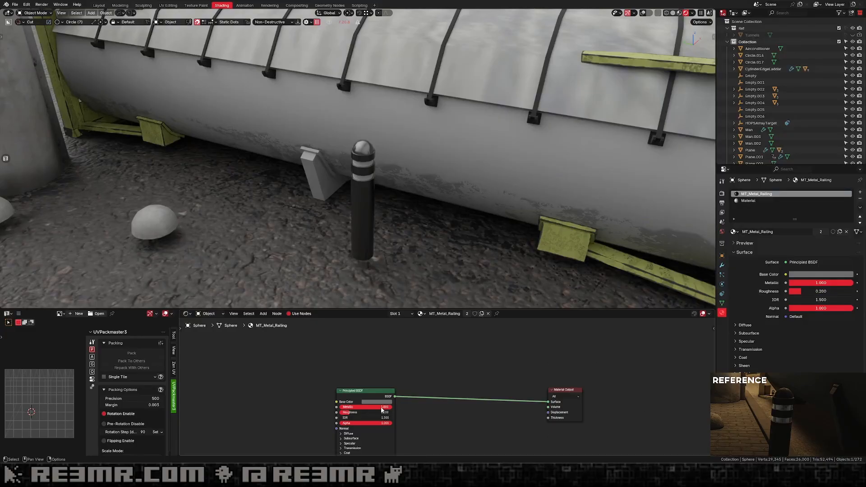
drag(371, 412, 386, 412)
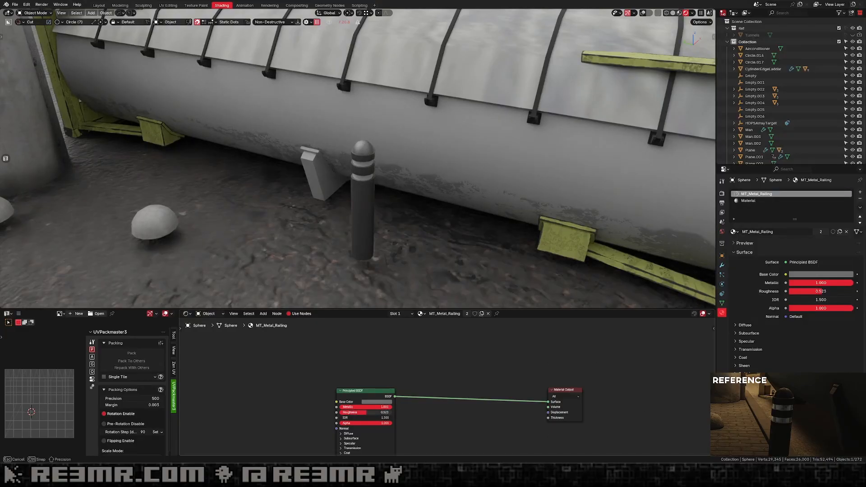
click(368, 401)
drag(407, 347, 406, 351)
scroll(378, 172, up, 2)
scroll(368, 169, down, 5)
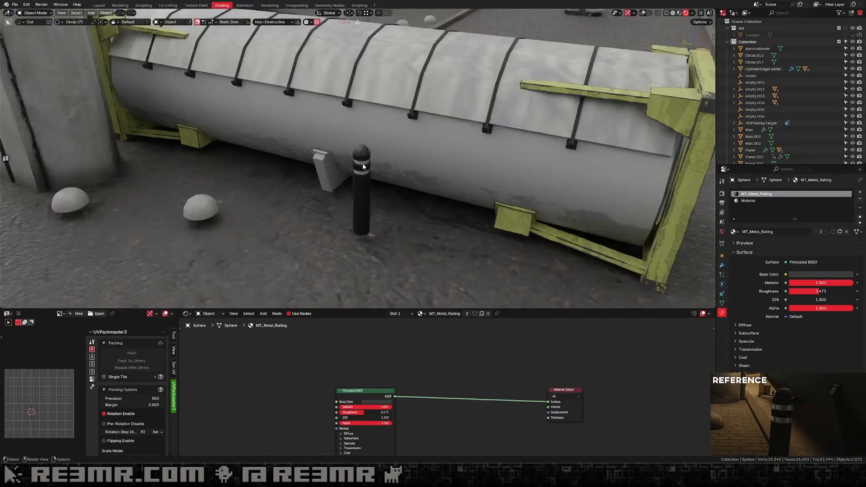
scroll(429, 181, down, 3)
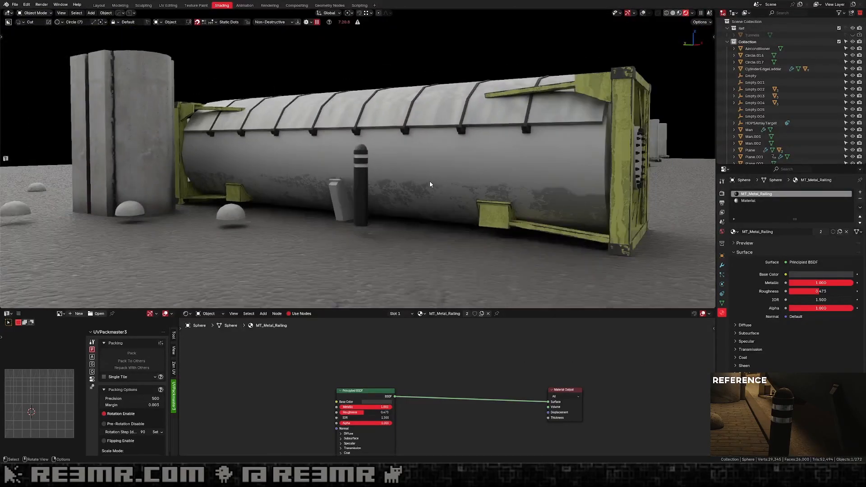
Unhide all hidden objects of the street scene and save the file.
middle_drag(429, 180, 404, 197)
key(alt+h)
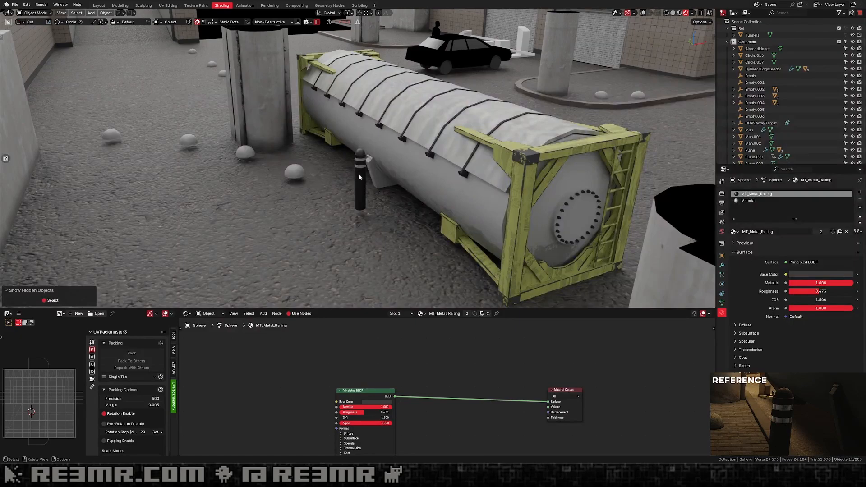
scroll(358, 168, down, 6)
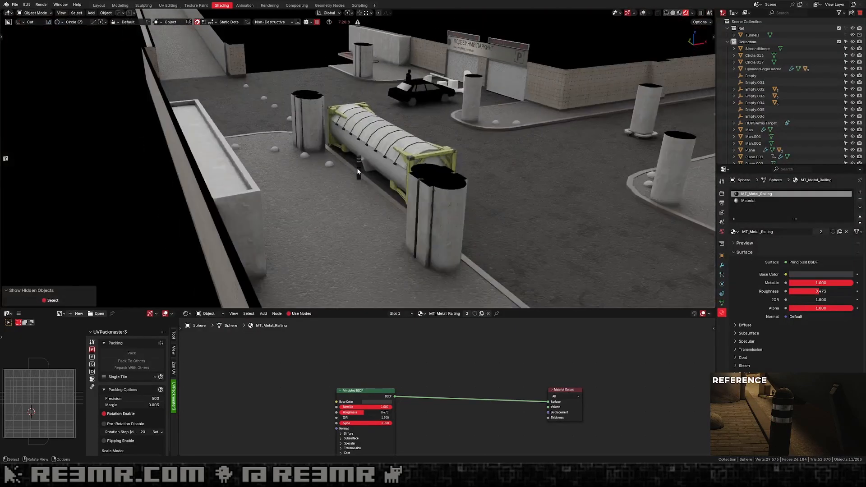
key(ctrl+s)
View the street from above in solid shading and hide the pavement beside the gas tank to expose the layout plan.
key(KP_7)
scroll(546, 70, down, 7)
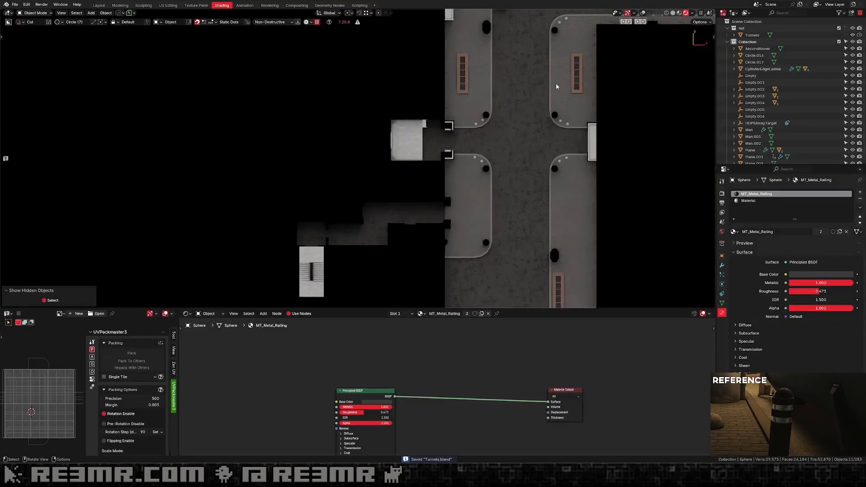
shift+middle_drag(555, 83, 455, 132)
scroll(455, 132, up, 3)
shift+middle_drag(472, 53, 404, 160)
scroll(445, 140, down, 5)
scroll(465, 172, up, 1)
scroll(464, 124, up, 4)
click(404, 160)
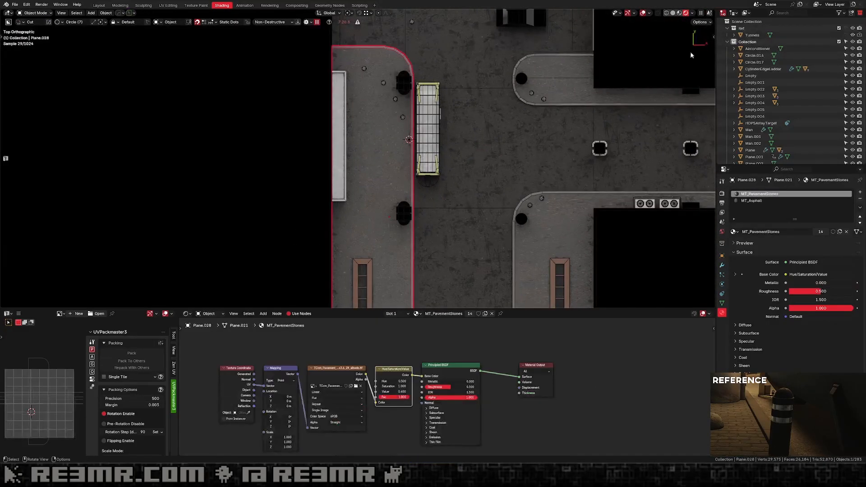
click(673, 13)
key(h)
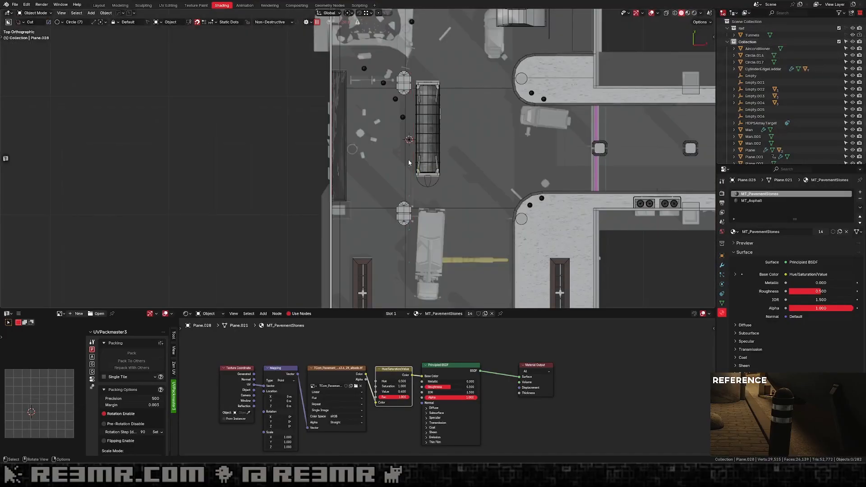
Create a linked duplicate of the bollard beside the gas tank and move it -2.24 m along Y.
scroll(412, 145, up, 2)
click(431, 132)
key(alt+d)
right_click(431, 132)
key(g)
key(y)
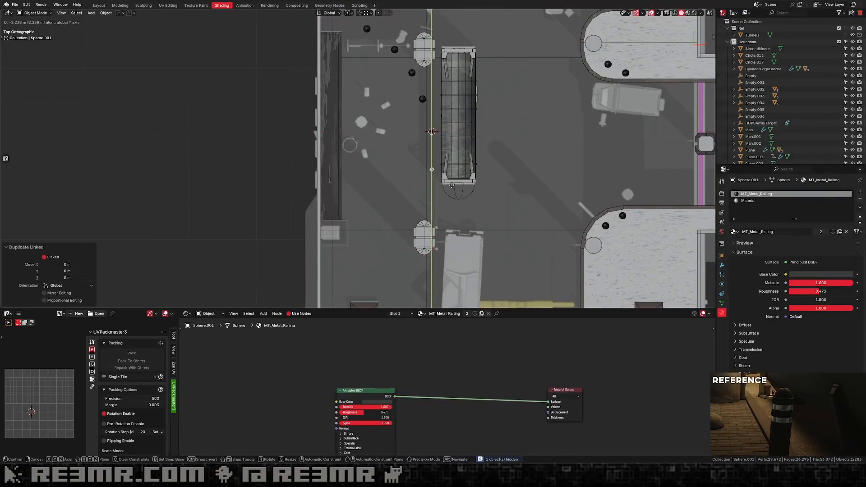
click(431, 170)
Add two more linked bollard copies down the row, spaced about 2.5 m and 2.9 m apart along Y.
shift+middle_drag(487, 186, 483, 137)
scroll(483, 137, up, 3)
key(alt+d)
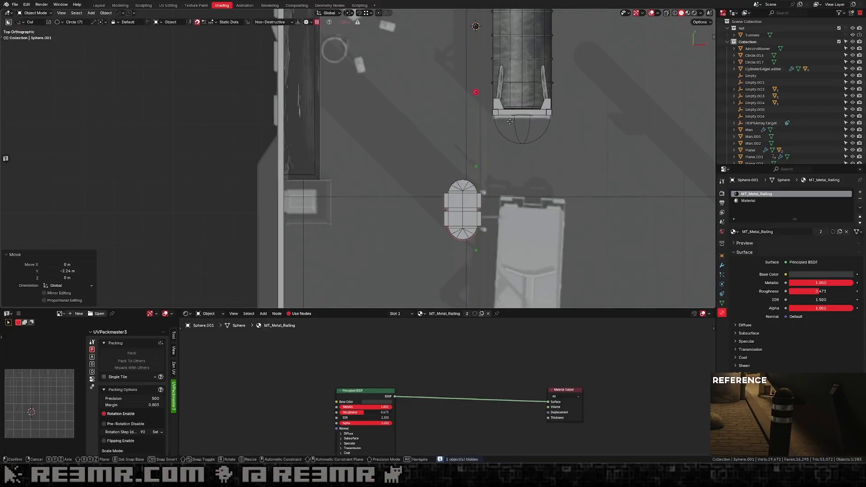
right_click(511, 128)
key(alt+d)
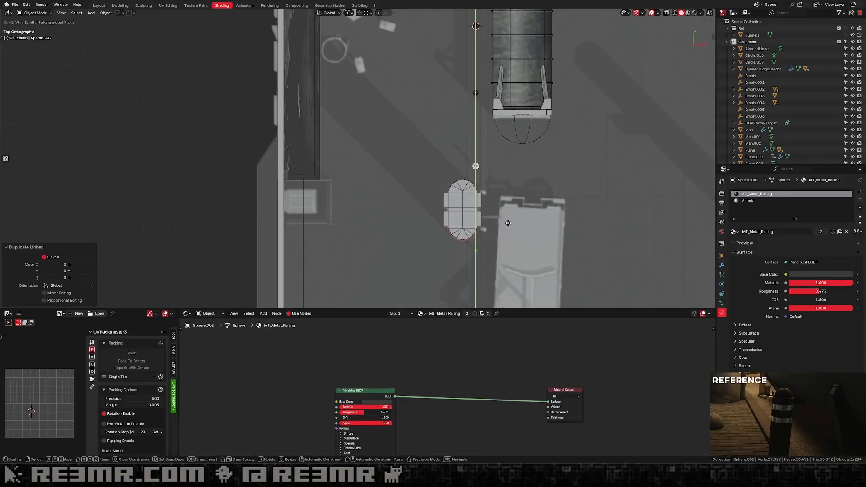
right_click(511, 127)
shift+middle_drag(510, 158, 508, 102)
key(alt+d)
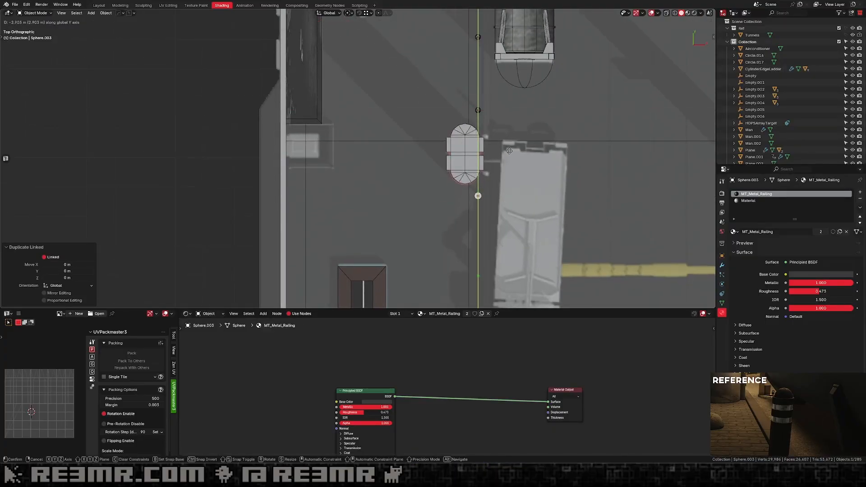
right_click(507, 155)
Extend the bollard row past the parked truck with two copies, offset about -2.75 m and -4.83 m along Y.
shift+middle_drag(504, 165, 498, 78)
key(g)
key(y)
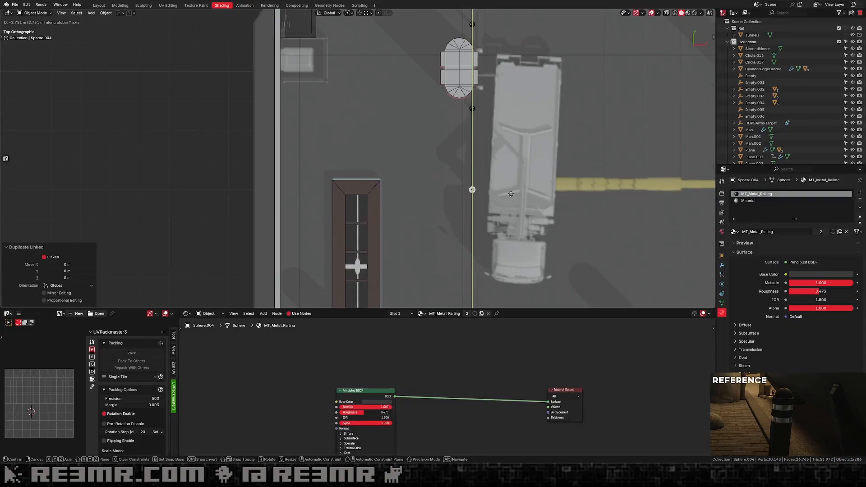
click(511, 194)
shift+middle_drag(500, 170, 497, 98)
key(alt+d)
right_click(497, 98)
key(g)
middle_drag(499, 137, 474, 204)
click(505, 274)
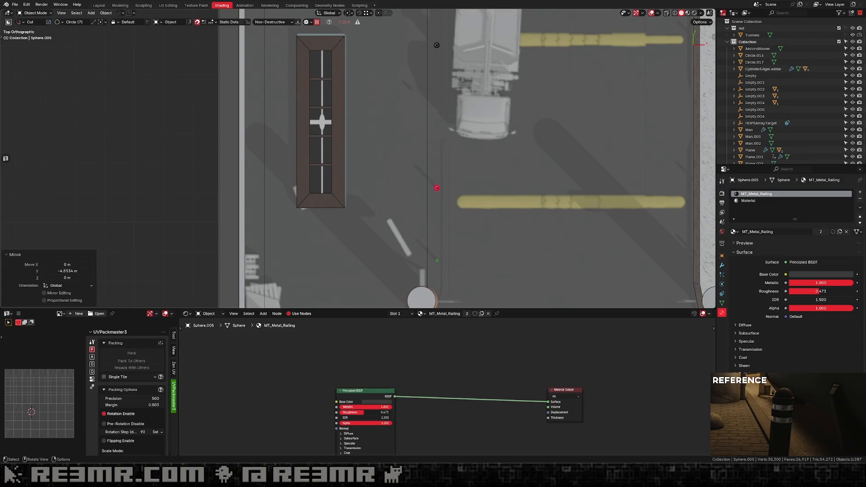
Duplicate the last bollard about 2.5 m further down the row along Y, just before the round pillar.
shift+middle_drag(460, 173, 447, 126)
key(shift+d)
key(y)
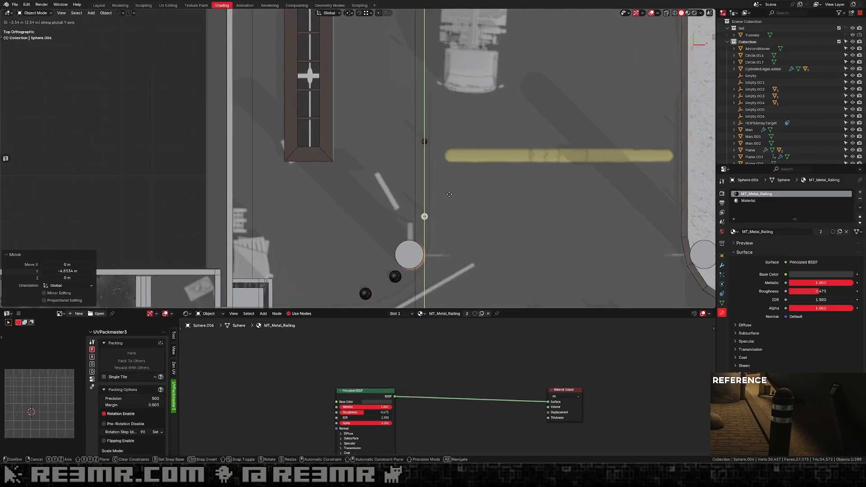
click(453, 189)
Hide the pavement on the opposite side of the street beside the two yellow barriers.
scroll(453, 191, down, 3)
shift+middle_drag(458, 209, 360, 195)
click(460, 156)
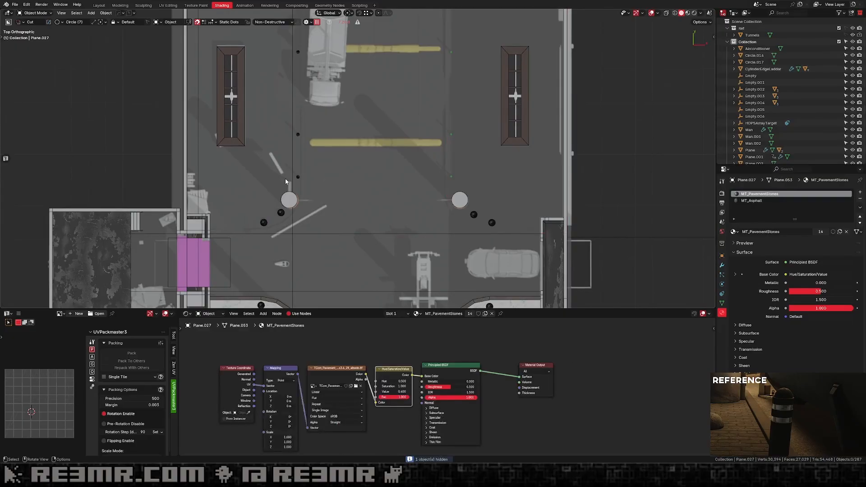
key(h)
shift+middle_drag(329, 171, 337, 204)
Create linked duplicates of the row's last two bollards and move them about 9 m along X to the opposite side.
click(305, 211)
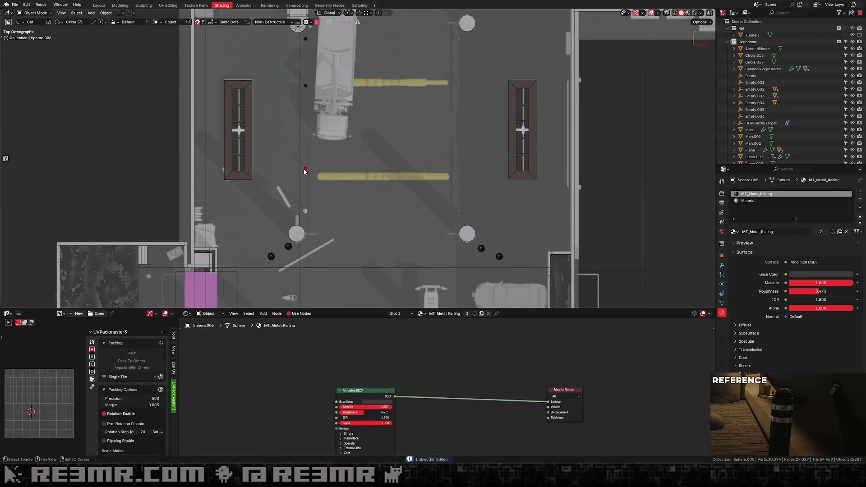
key(alt+d)
key(x)
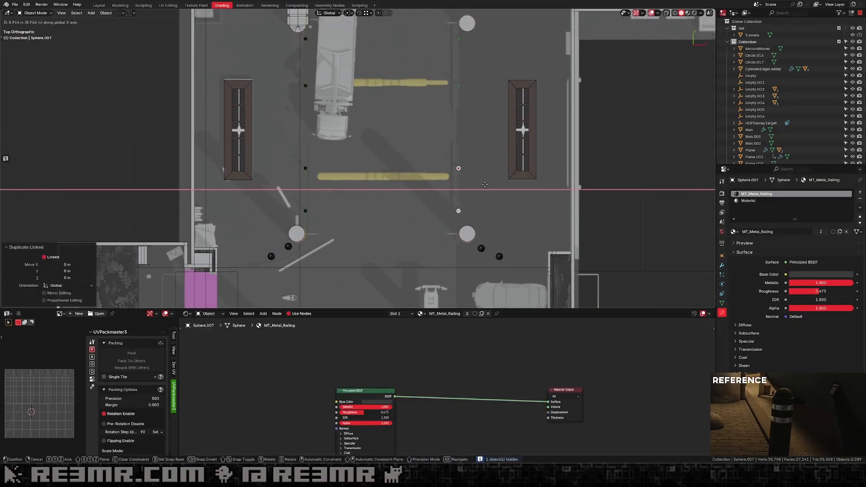
click(485, 185)
Extend the opposite row upward along Y with two linked bollard copies on the green markers, the second offset 2.79 m.
click(458, 168)
shift+middle_drag(464, 152, 460, 207)
key(alt+d)
key(y)
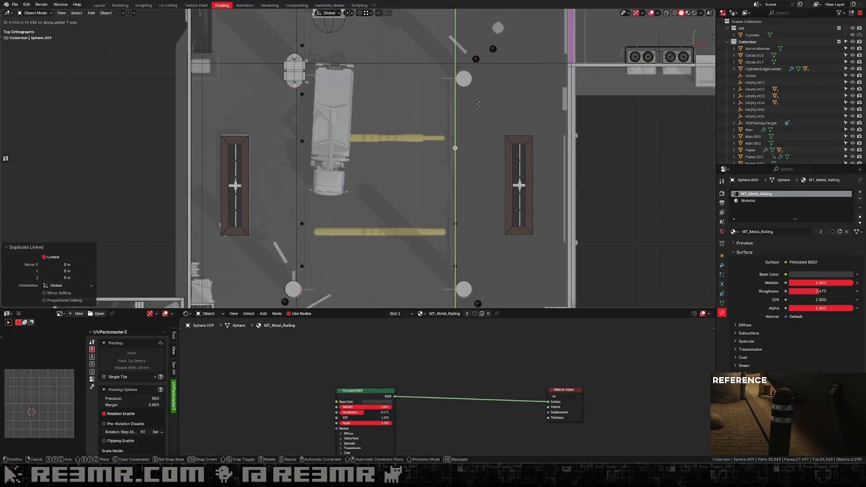
click(481, 72)
shift+middle_drag(481, 71, 478, 118)
key(alt+d)
key(y)
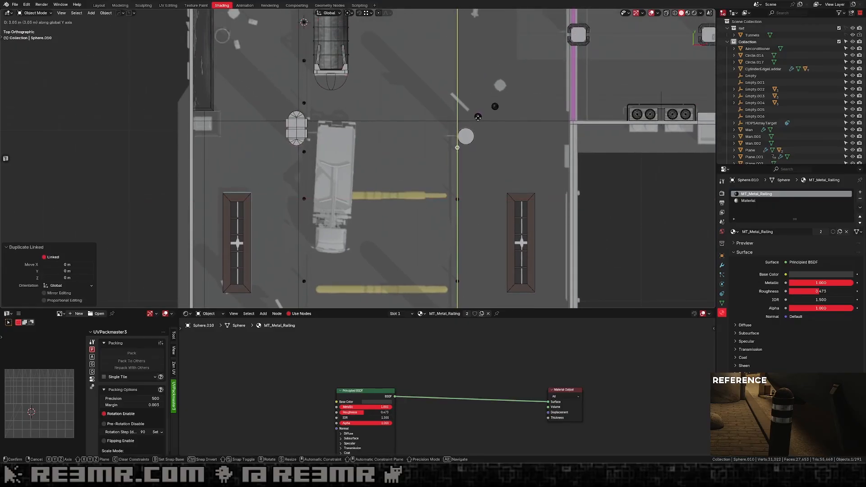
click(481, 159)
Hide the two pavement pieces across the street from the gas tank, at the side street and above it.
scroll(474, 140, down, 3)
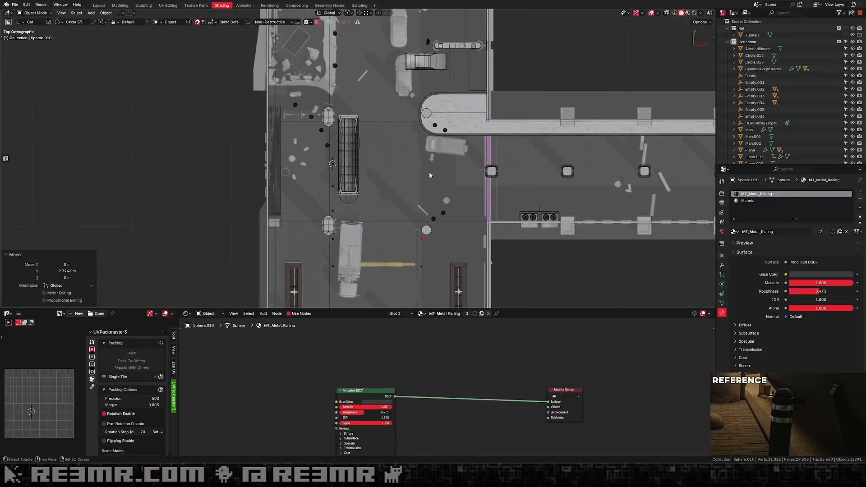
click(469, 111)
key(h)
scroll(429, 144, up, 4)
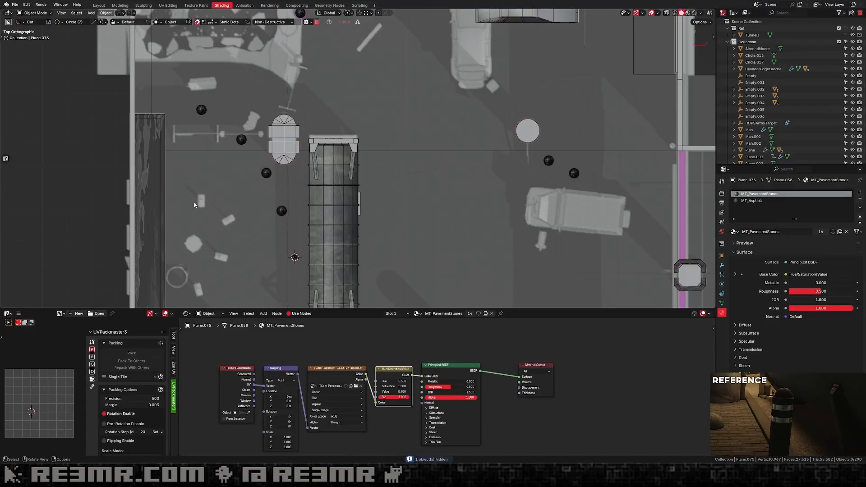
shift+middle_drag(233, 209, 246, 236)
scroll(245, 236, down, 7)
shift+middle_drag(418, 66, 418, 101)
click(418, 101)
key(h)
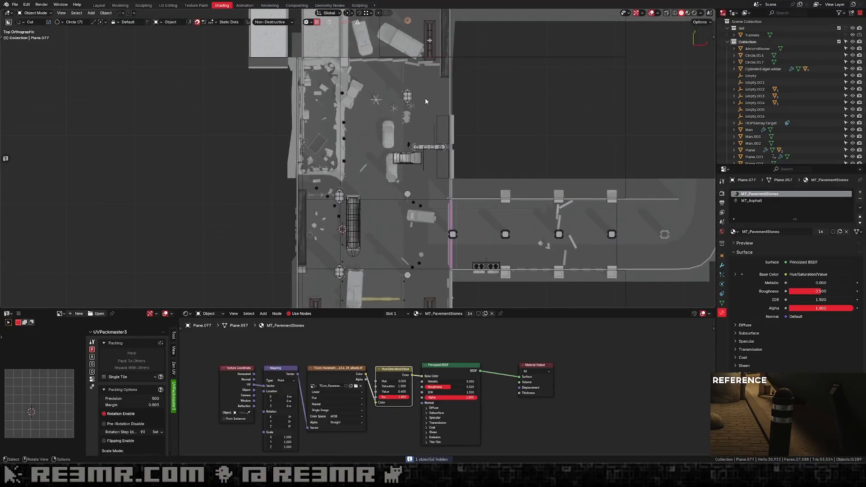
Hide two more pavement pieces covering the layout plan at the lower end of the street.
scroll(412, 185, down, 3)
shift+middle_drag(377, 275, 389, 217)
scroll(377, 181, up, 4)
click(410, 245)
key(h)
click(322, 233)
key(h)
scroll(410, 226, up, 2)
scroll(353, 131, up, 3)
Create a linked duplicate of the first row's last bollard and move it -12.629 m along Y past the crossing.
click(327, 96)
scroll(335, 82, down, 4)
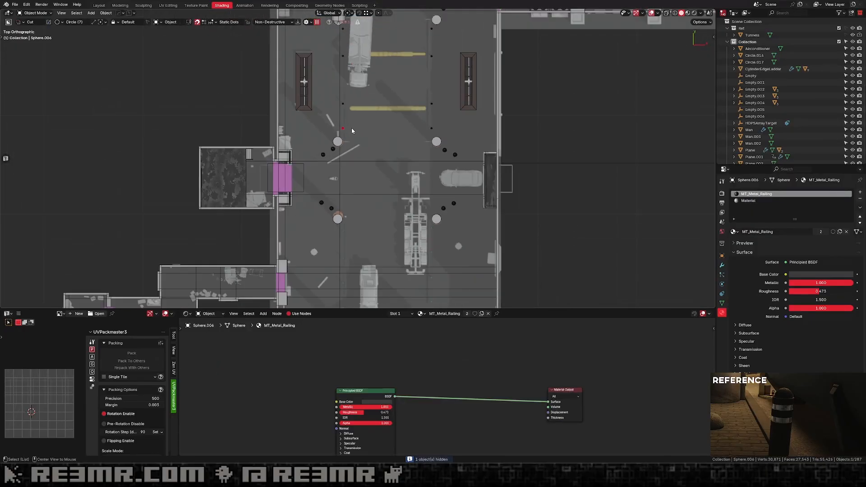
key(alt+d)
right_click(365, 93)
key(g)
key(y)
click(350, 212)
shift+middle_drag(348, 204, 359, 157)
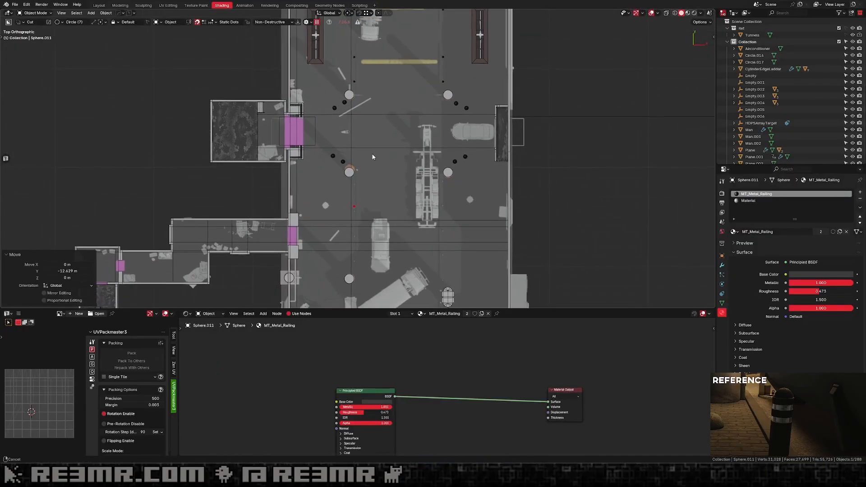
Move the new bollard back 2.24 m along Y to sit just below the round pillar.
scroll(360, 158, up, 4)
key(g)
key(y)
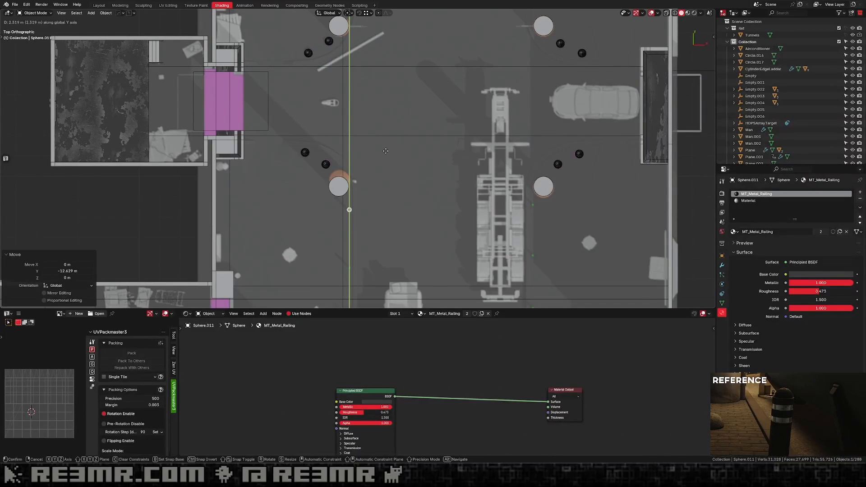
click(385, 152)
scroll(396, 135, up, 4)
shift+middle_drag(398, 199, 382, 103)
key(g)
right_click(375, 98)
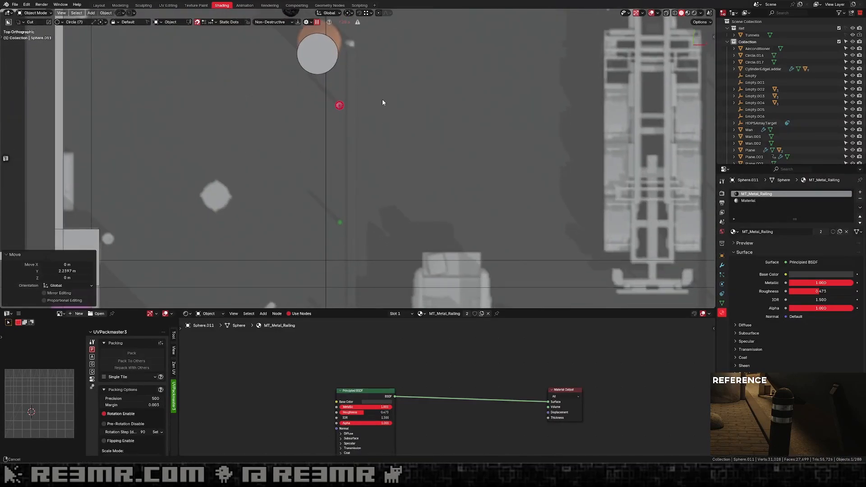
Add two linked bollard copies below it, offset -2.76 m and -2.53 m along Y.
key(alt+d)
key(y)
click(380, 198)
scroll(350, 161, down, 3)
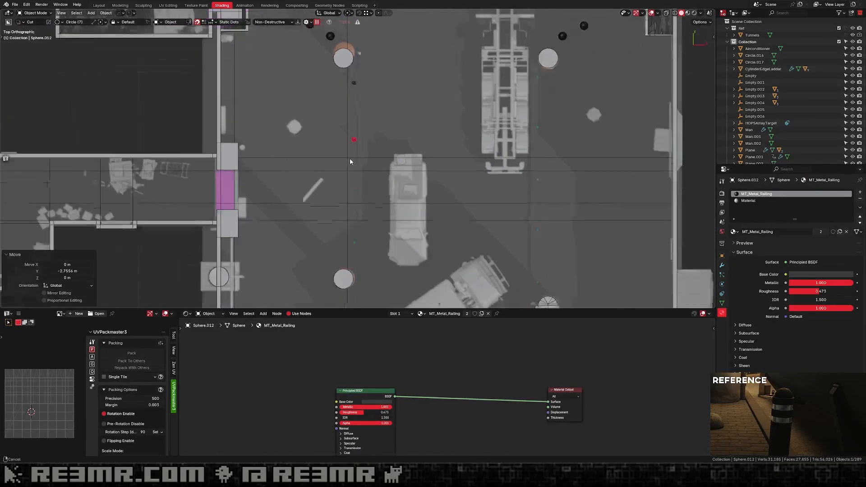
shift+middle_drag(350, 161, 353, 140)
key(alt+d)
key(y)
click(385, 211)
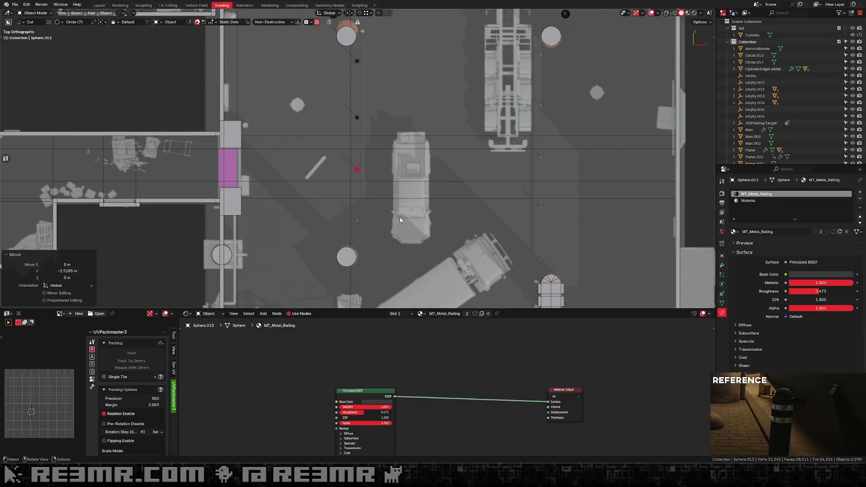
Add a fourth linked bollard to this row, offset -2.50 m along Y.
shift+middle_drag(369, 226, 380, 189)
key(g)
right_click(445, 117)
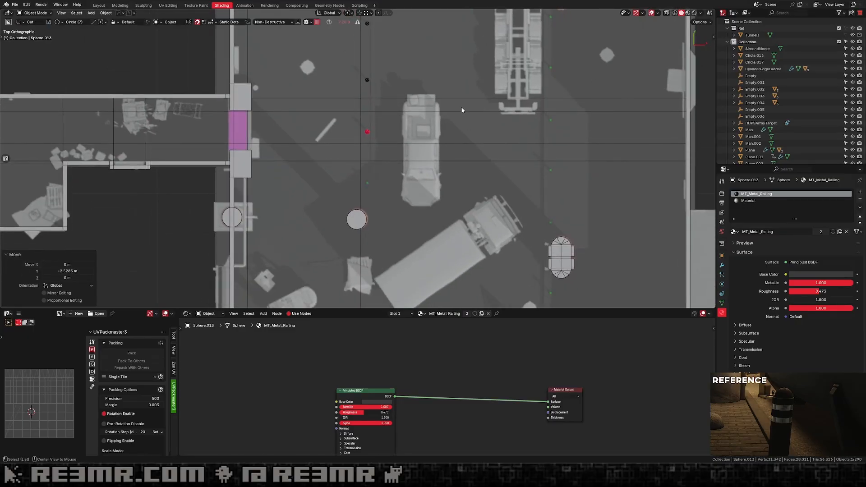
key(alt+d)
key(y)
click(436, 165)
Create linked duplicates of the row's four bollards and move them 8.93 m along X to the opposite side.
scroll(342, 175, down, 3)
scroll(449, 160, up, 7)
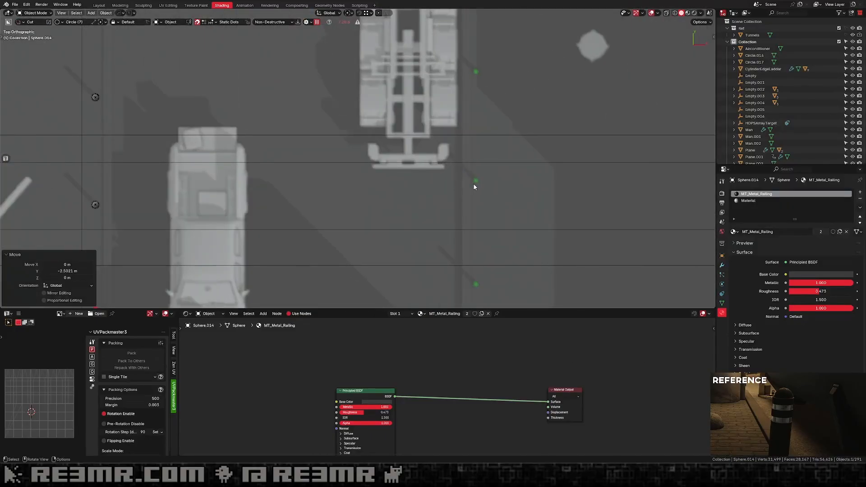
scroll(436, 214, down, 3)
shift+middle_drag(275, 215, 489, 147)
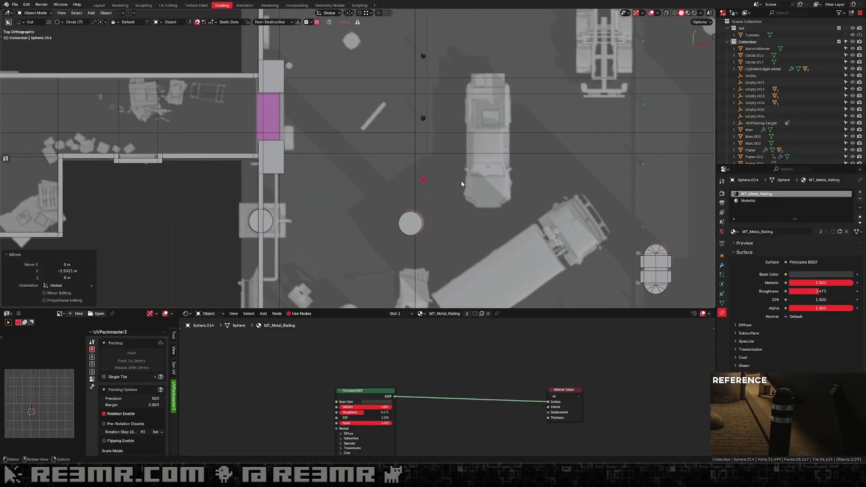
shift+middle_drag(460, 181, 394, 202)
scroll(386, 199, down, 4)
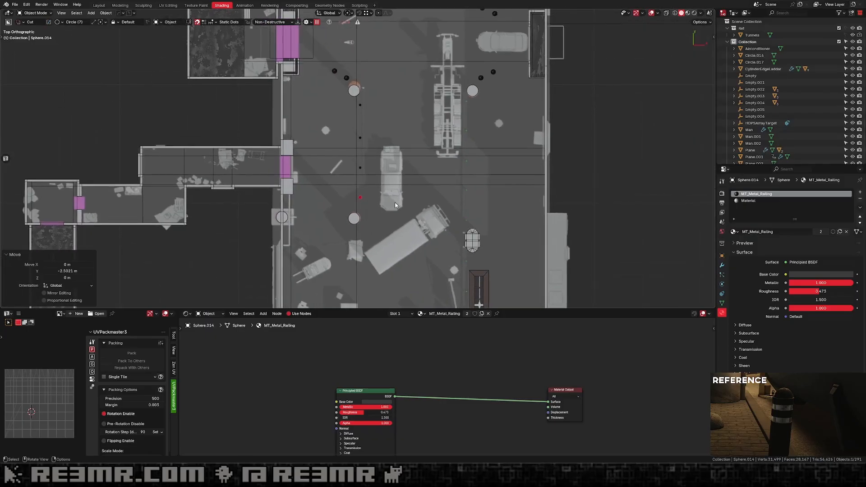
scroll(383, 194, up, 3)
shift+click(362, 174)
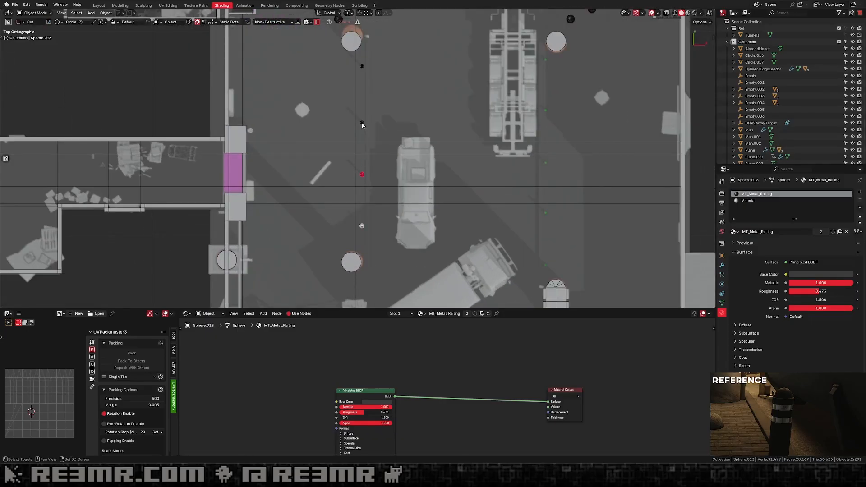
shift+click(361, 122)
shift+click(361, 66)
key(alt+d)
key(x)
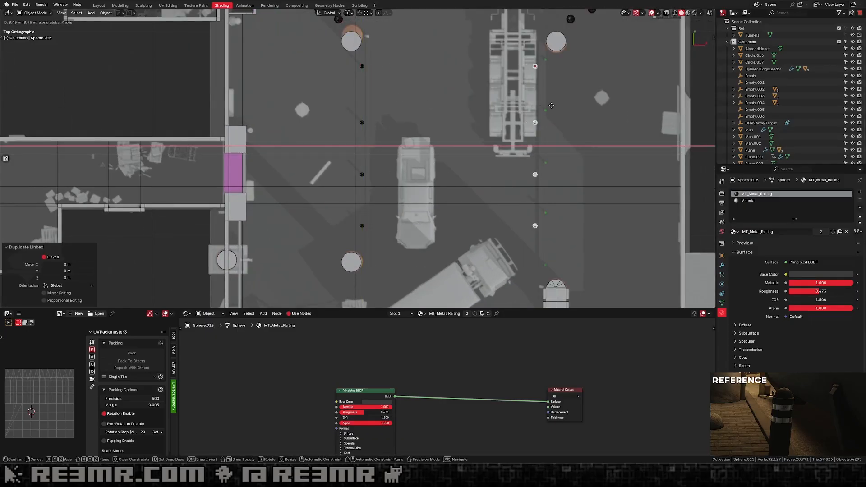
click(578, 112)
Shift the four copied bollards about 0.29 m along Y, and move the second one about 0.25 m further.
key(g)
key(y)
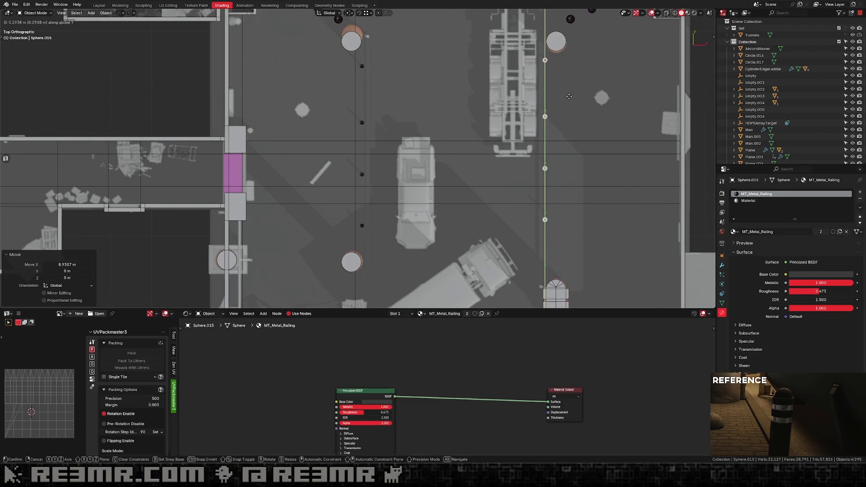
right_click(569, 94)
click(545, 115)
key(g)
key(y)
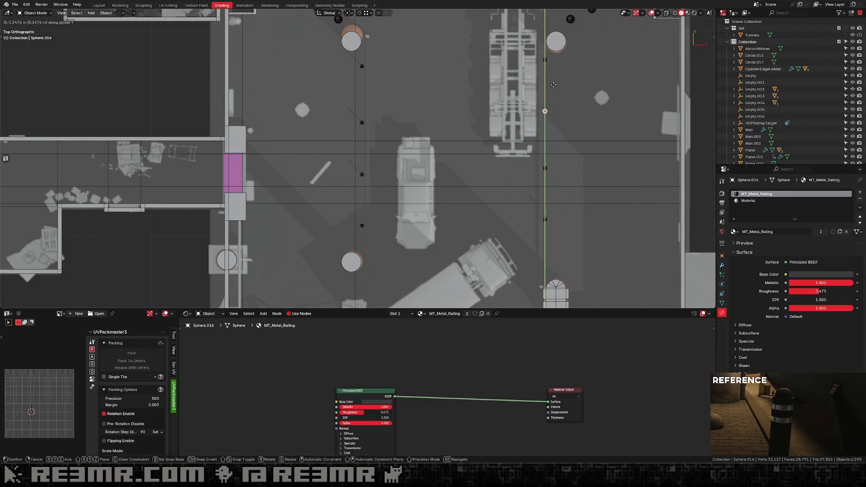
click(553, 84)
Move the third and fourth copied bollards along Y onto their green markers.
key(shift+d)
key(y)
click(553, 175)
key(shift+d)
key(y)
click(553, 217)
Duplicate the fourth bollard along Y and align the copy with the marker just above the capsule-shaped pillar.
shift+middle_drag(552, 192, 543, 167)
key(shift+d)
middle_drag(554, 151, 573, 112)
click(560, 176)
key(g)
key(y)
click(547, 160)
Create a linked duplicate of the bollard above the capsule-shaped pillar and move it along Y to the marker just below the pillar.
key(KP_7)
key(alt+d)
right_click(566, 149)
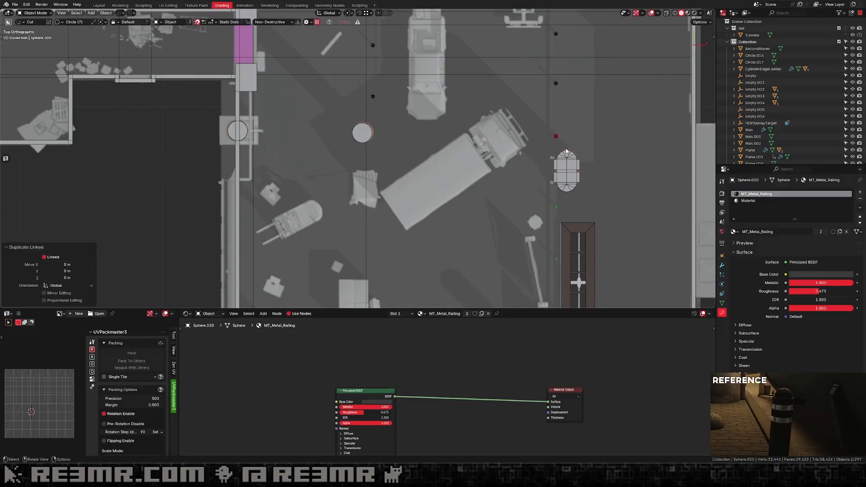
key(g)
key(y)
click(576, 273)
shift+middle_drag(576, 273, 580, 161)
Add two linked bollard copies along negative Y onto the markers beside the long brown planter, the first about 2.55 m on.
key(alt+d)
right_click(564, 145)
key(g)
key(y)
click(579, 229)
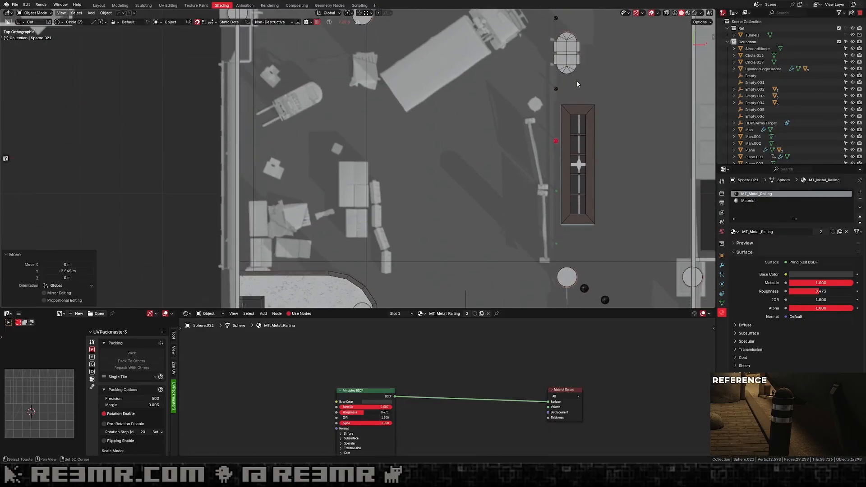
key(alt+d)
right_click(582, 158)
key(g)
key(y)
click(596, 186)
Duplicate the lower planter bollard as a linked copy and move it about 2.59 m along negative Y, just above the round pillar.
key(alt+d)
right_click(595, 176)
key(g)
key(y)
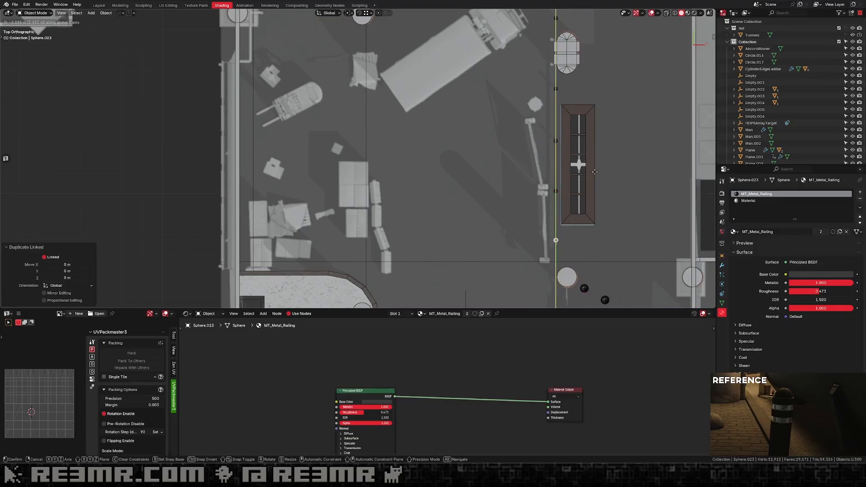
click(591, 162)
shift+middle_drag(591, 162, 577, 148)
scroll(545, 165, down, 3)
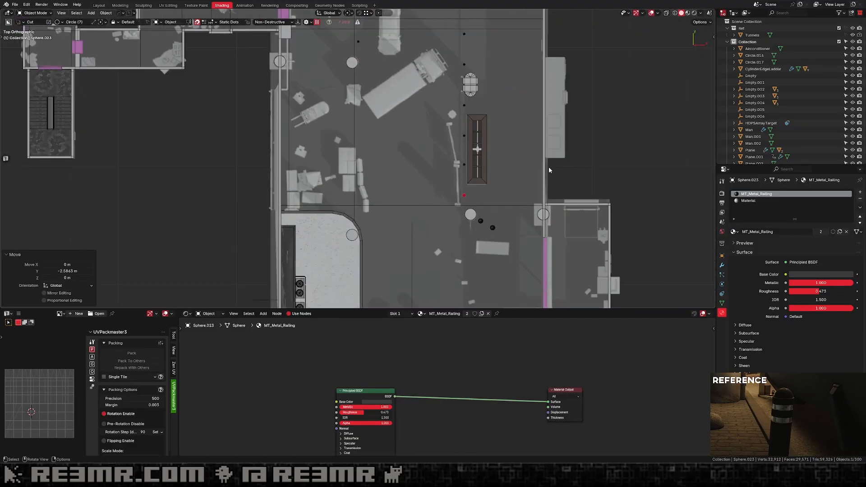
Hide the rounded pavement slab covering the layout beside the blue container across the street.
shift+middle_drag(346, 275, 476, 162)
click(500, 141)
key(h)
Create a linked copy of the last bollard and place it on the first marker beside the blue container on the opposite pavement edge.
click(594, 82)
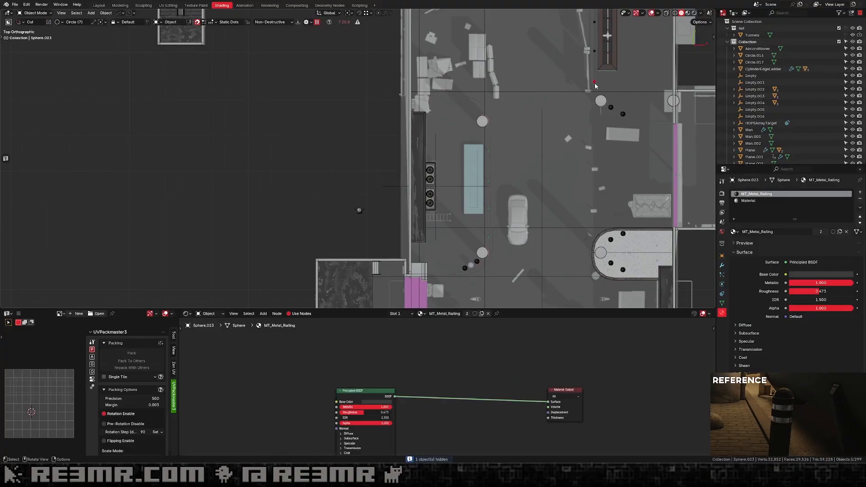
key(shift+d)
click(504, 182)
scroll(505, 171, up, 4)
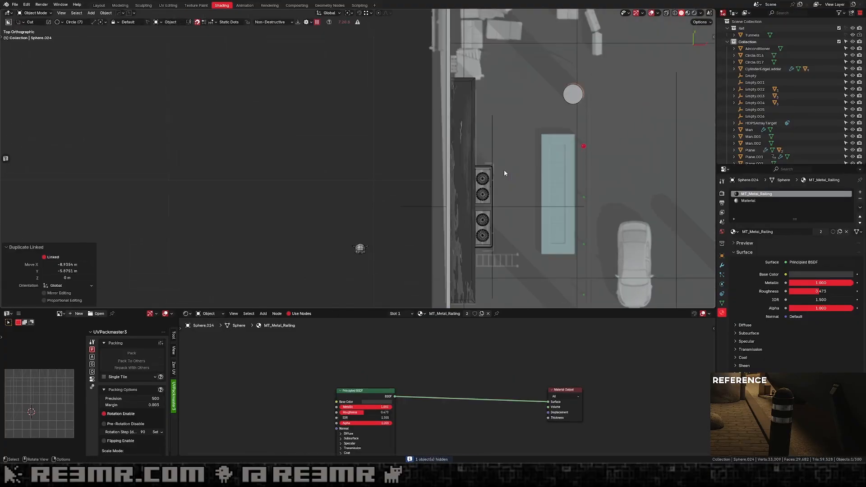
key(g)
click(637, 126)
shift+middle_drag(637, 126, 476, 55)
Add two linked copies of the bollard along negative Y onto the next markers beside the blue container.
key(shift+d)
key(y)
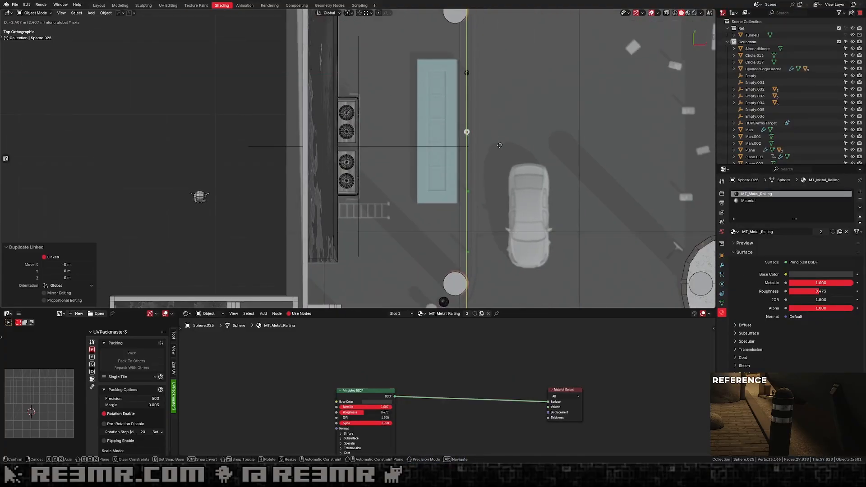
click(469, 109)
key(alt+d)
alt+middle_drag(467, 96, 492, 78)
key(y)
click(504, 133)
Duplicate the bollard again as a linked copy and move it about 2.48 m along negative Y, just above the round pillar.
key(alt+d)
key(y)
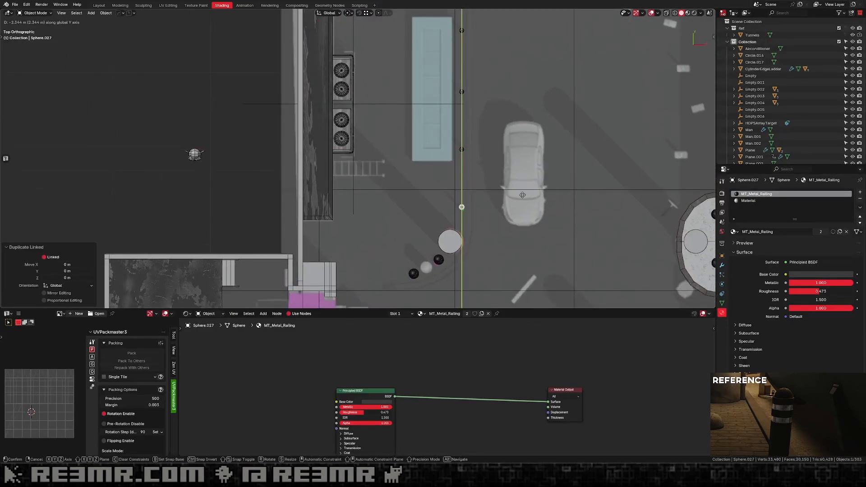
click(541, 221)
scroll(543, 214, down, 3)
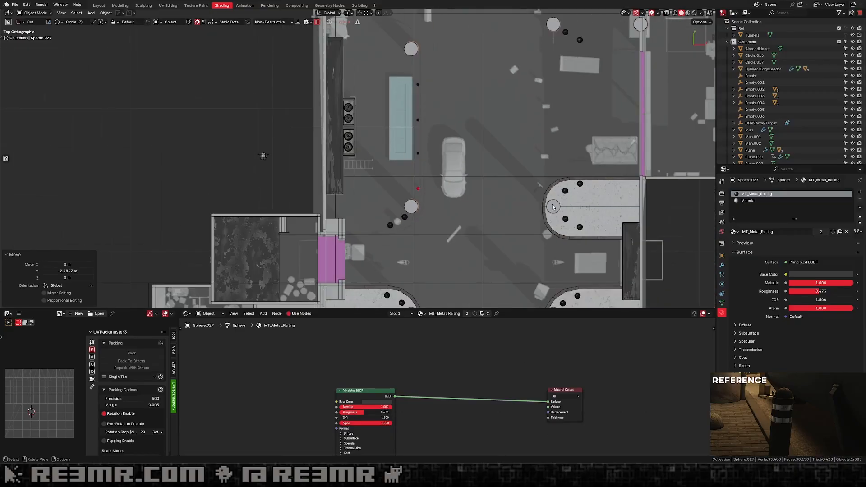
Hide the three rounded pavement slabs around the crossing below the parked car.
click(588, 207)
key(h)
shift+middle_drag(579, 185, 555, 116)
click(377, 273)
key(h)
click(566, 273)
key(h)
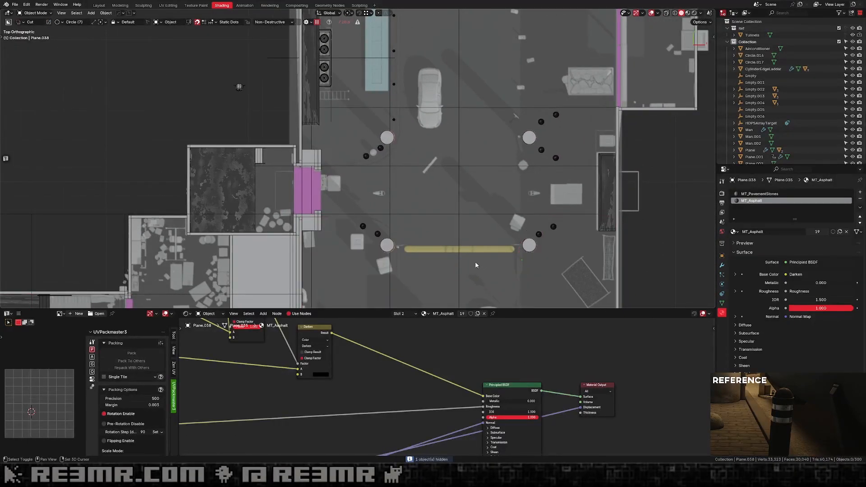
shift+middle_drag(475, 261, 405, 122)
Create a linked copy of the last bollard and place it across the street, below the round pillar at the yellow barrier's end.
click(397, 67)
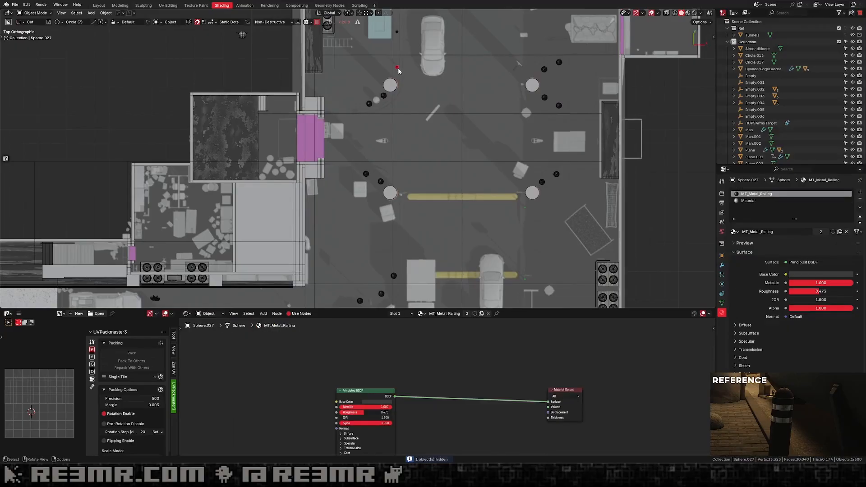
key(alt+d)
click(540, 205)
scroll(522, 162, up, 1)
shift+middle_drag(522, 162, 490, 84)
key(g)
click(518, 146)
Add two linked bollard copies along negative Y on the pavement edge between the yellow barriers' ends and the capsule-shaped pillar.
key(alt+d)
key(y)
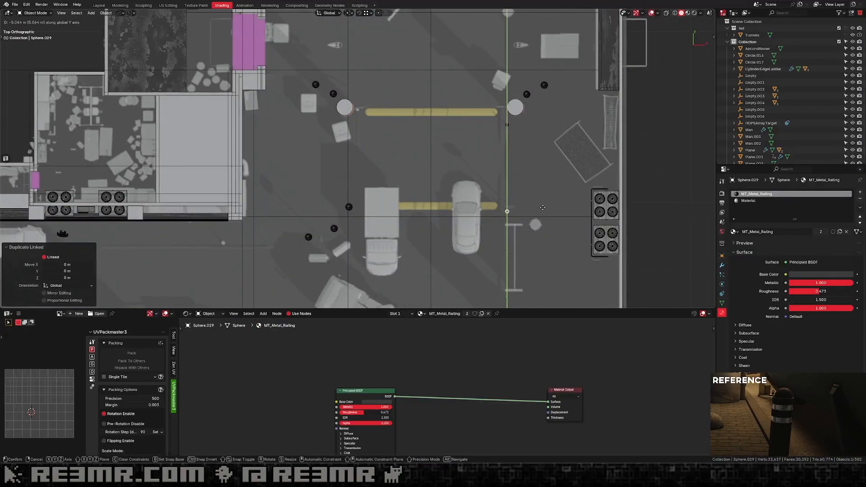
click(542, 207)
shift+middle_drag(542, 207, 532, 138)
key(alt+d)
key(y)
click(518, 98)
shift+middle_drag(521, 203, 508, 147)
Place linked bollard copies along Y on the markers just above and just below the capsule-shaped pillar.
key(alt+d)
middle_drag(509, 147, 523, 78)
click(509, 193)
key(alt+d)
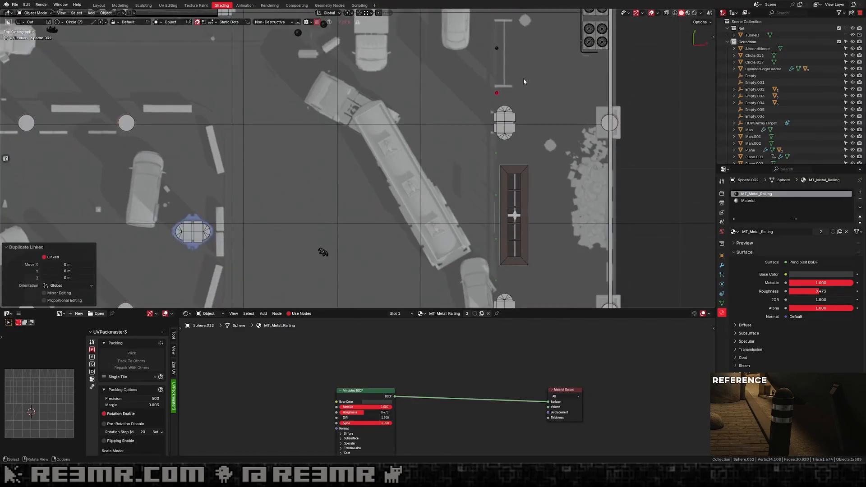
key(y)
click(522, 134)
Add two linked bollard copies along negative Y beside the brown planter near the tanker truck, the second about 2.56 m on.
key(alt+d)
key(y)
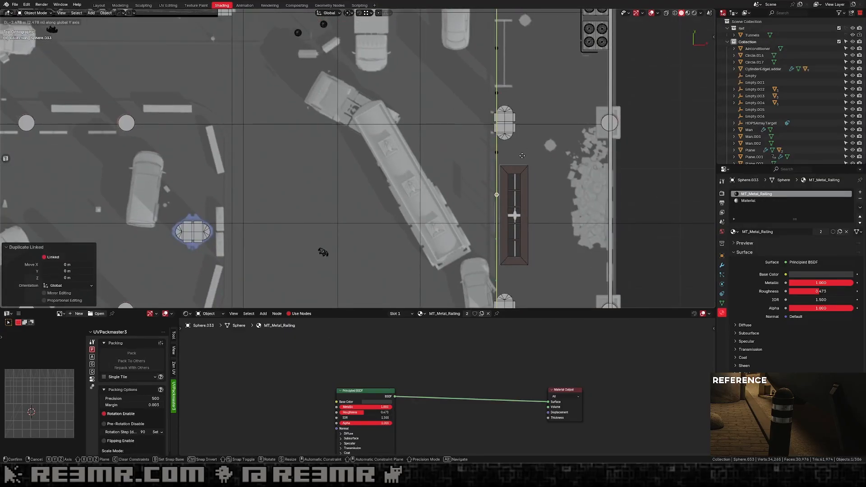
click(524, 142)
shift+middle_drag(524, 142, 529, 55)
key(alt+d)
key(y)
click(548, 118)
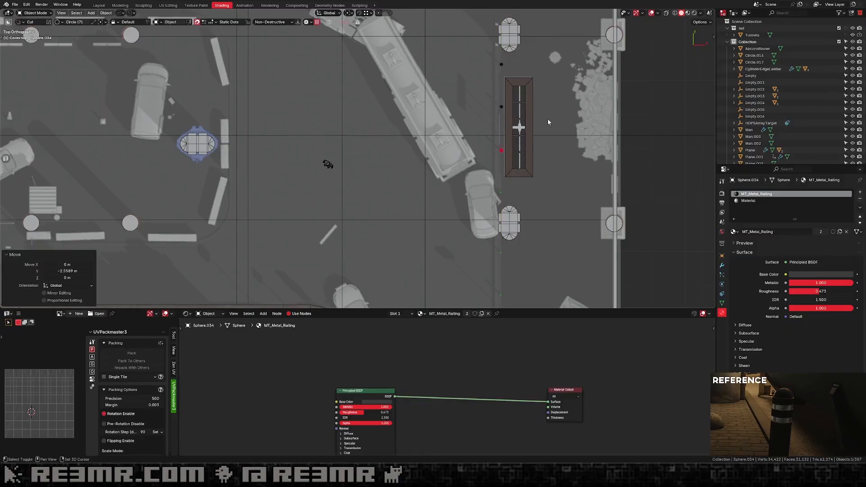
shift+middle_drag(548, 118, 536, 53)
Place linked bollard copies along Y on the markers just above and just below the next capsule-shaped pillar.
key(alt+d)
key(y)
click(527, 146)
key(alt+d)
middle_drag(527, 146, 508, 73)
click(523, 187)
Add two more linked bollard copies along negative Y on the markers alongside the angled car and upper yellow barrier.
key(alt+d)
key(y)
click(509, 133)
key(alt+d)
key(y)
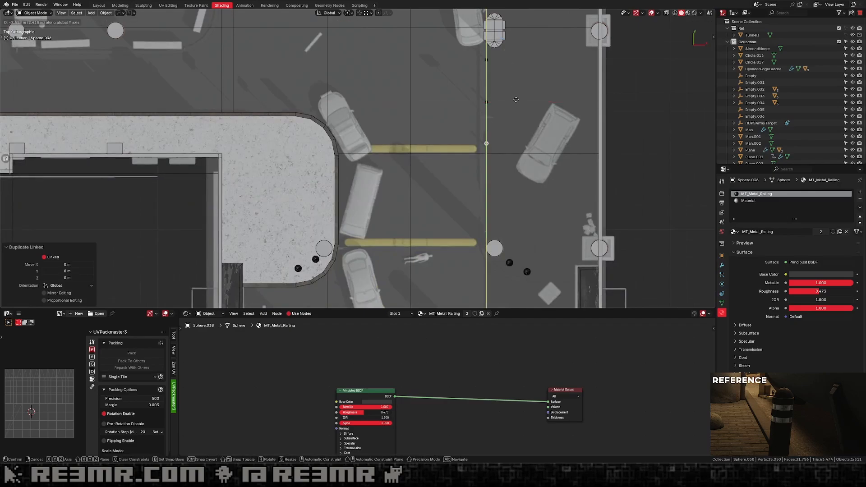
click(517, 126)
scroll(507, 73, down, 3)
shift+middle_drag(507, 122, 505, 59)
Duplicate the bollard as a linked copy and move it along negative Y to just above the round pillar at the lower yellow barrier.
key(alt+d)
key(y)
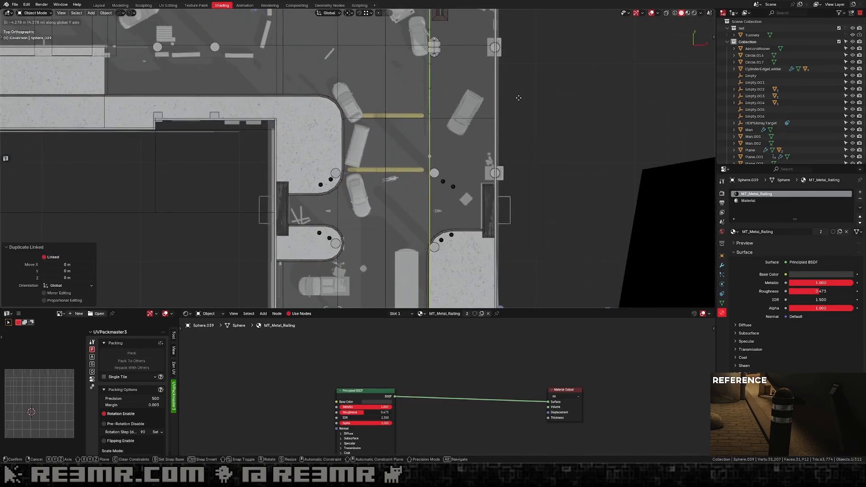
click(513, 120)
Hide the large L-shaped pavement slab across the street beside the crashed cars.
click(333, 145)
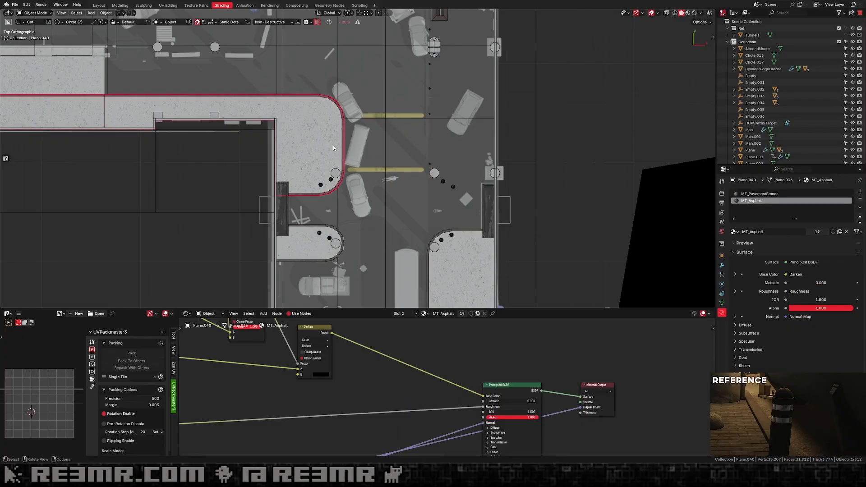
key(h)
scroll(459, 134, up, 2)
Create a linked copy of the bollard above the round pillar and move it along negative Y to just above the next pavement slab.
click(444, 162)
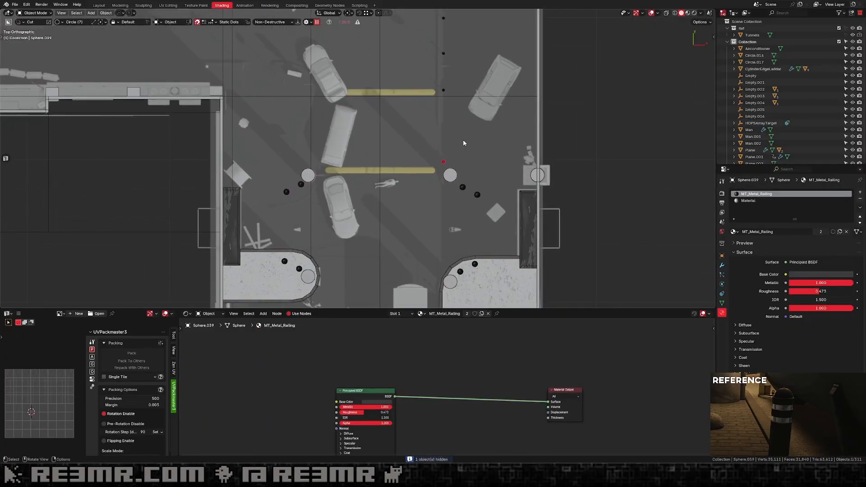
key(alt+d)
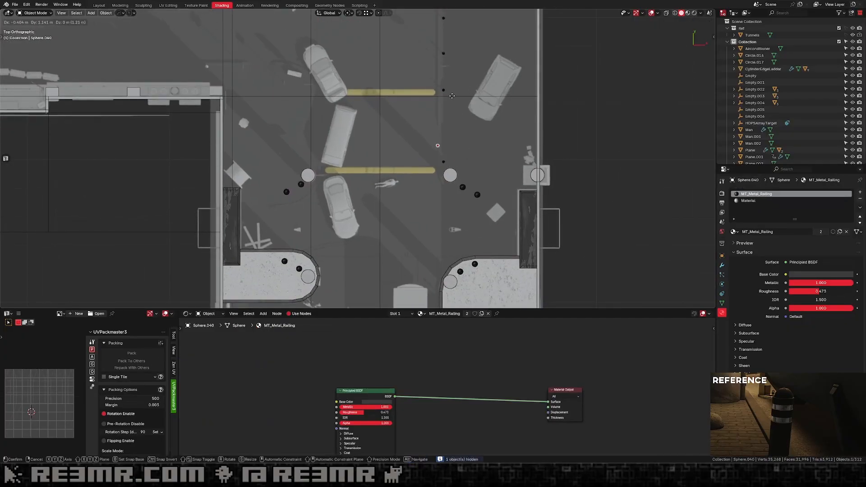
key(y)
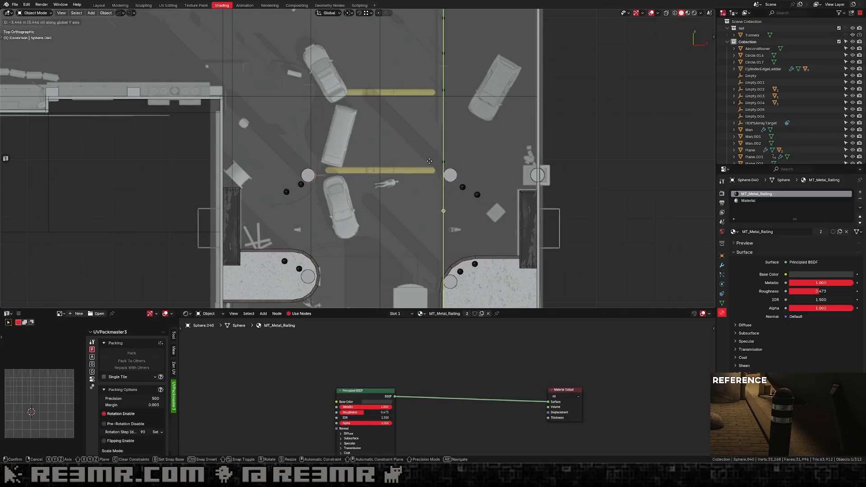
click(431, 172)
shift+middle_drag(426, 183, 399, 89)
Hide the pavement slab below the new bollard and move that bollard along negative Y to just below the next round pillar.
click(446, 209)
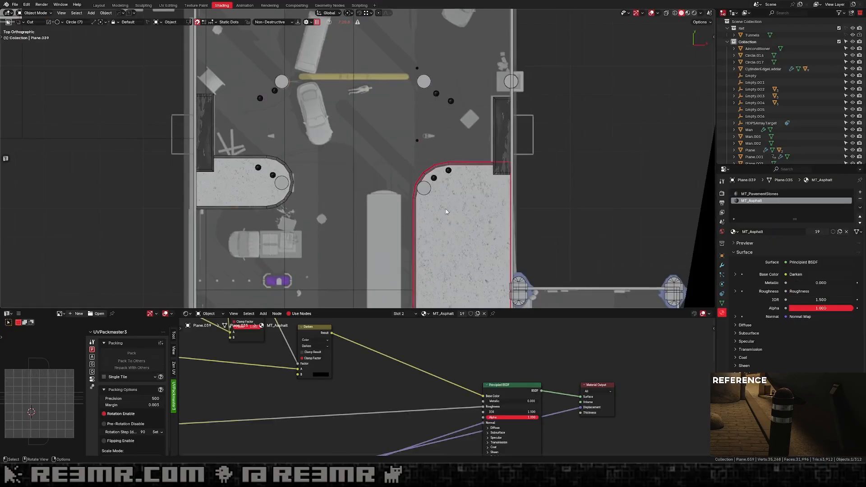
key(h)
click(417, 141)
shift+middle_drag(420, 123, 423, 90)
key(g)
key(y)
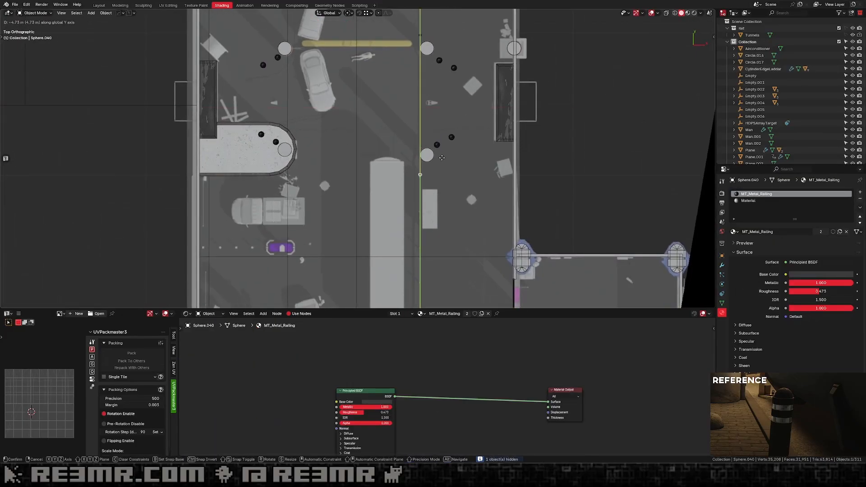
click(451, 138)
shift+middle_drag(447, 142, 444, 86)
Add two linked bollard copies along negative Y on the pavement edge beside the long bus, the first about 2.45 m on.
key(alt+d)
key(y)
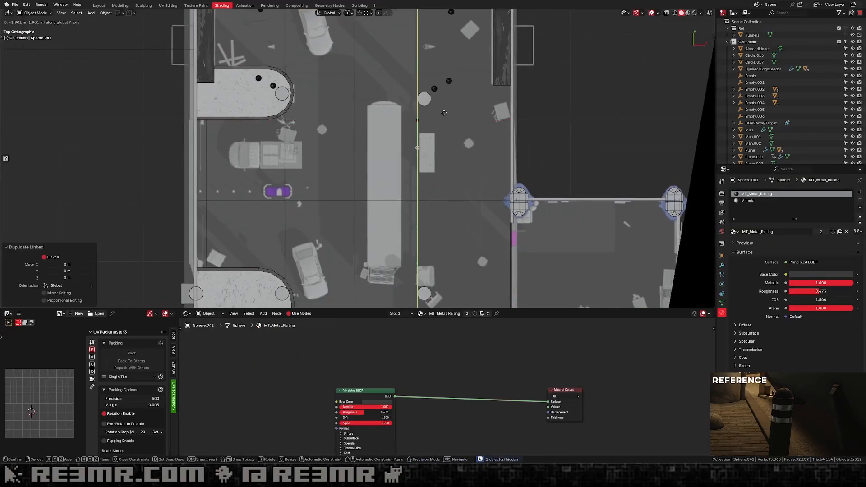
click(445, 184)
shift+middle_drag(445, 184, 451, 117)
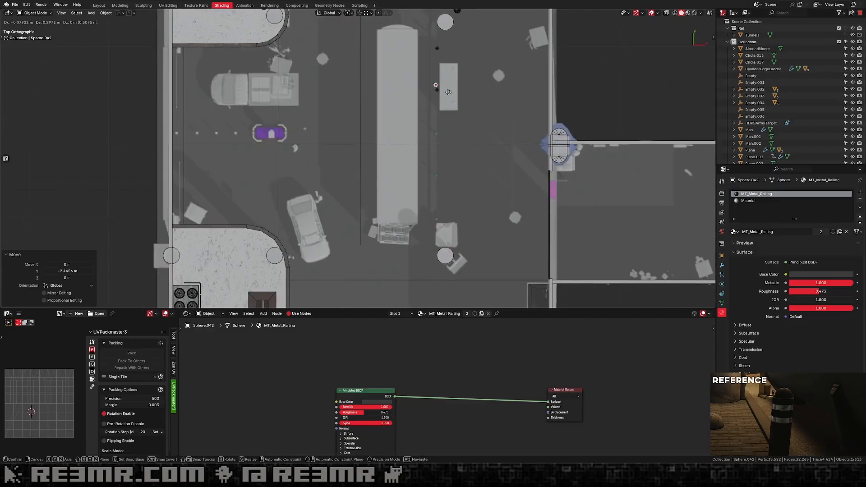
key(alt+d)
key(y)
click(458, 134)
Add two further linked bollard copies along negative Y towards the round pillar below the bus, the last about 2.63 m on.
key(alt+d)
key(x)
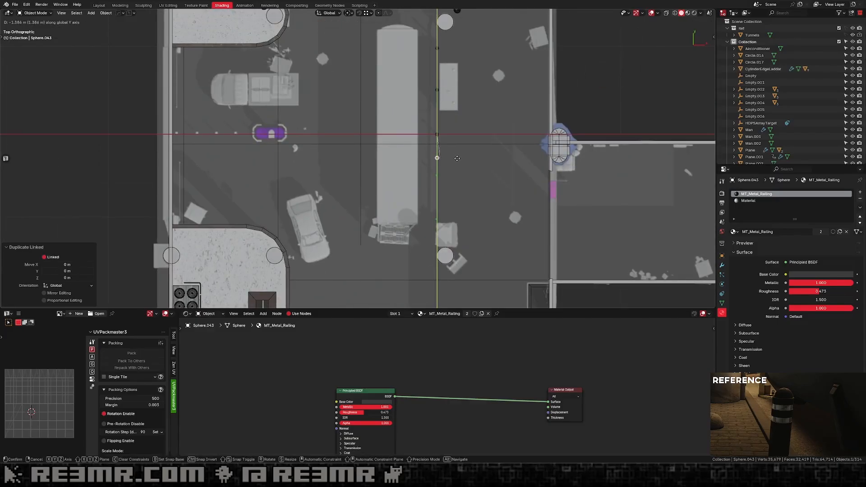
key(y)
click(442, 229)
shift+middle_drag(442, 228, 437, 202)
key(alt+d)
key(y)
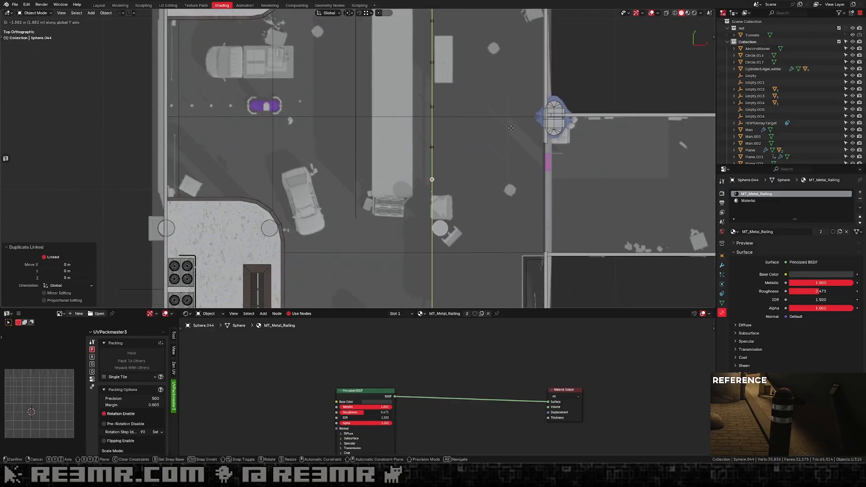
click(511, 153)
scroll(491, 131, down, 3)
mouse_move(460, 129)
shift+middle_down()
mouse_move(402, 102)
mouse_move(467, 115)
shift+middle_up()
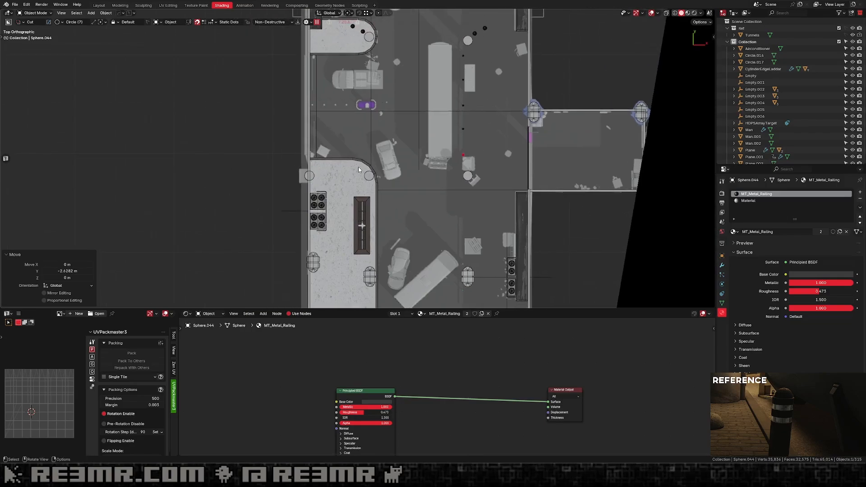
Hide the two rounded pavement slabs along the opposite side of the street from the latest bollard row.
click(358, 169)
key(h)
click(363, 43)
key(h)
mouse_move(415, 92)
shift+middle_down()
mouse_move(448, 207)
mouse_move(433, 94)
shift+middle_up()
scroll(451, 118, down, 3)
scroll(434, 141, up, 3)
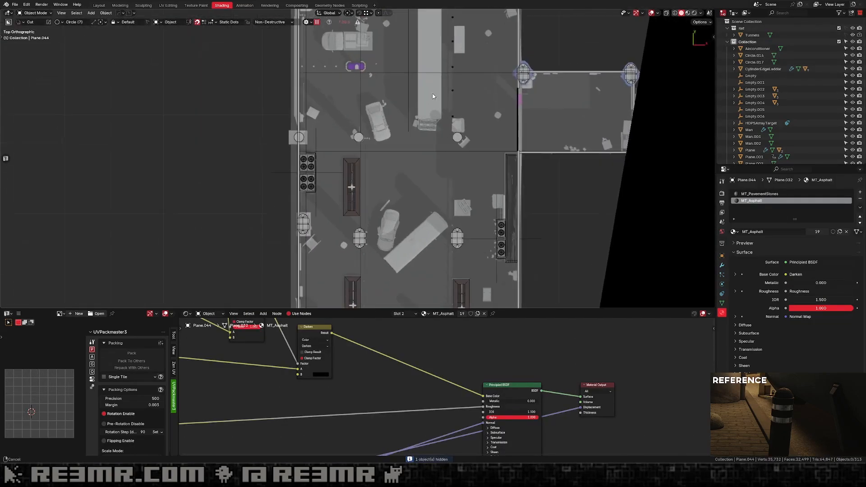
Create a linked copy of the last bollard and move it across the street to the capsule-shaped pillar between the two brown planters.
click(457, 121)
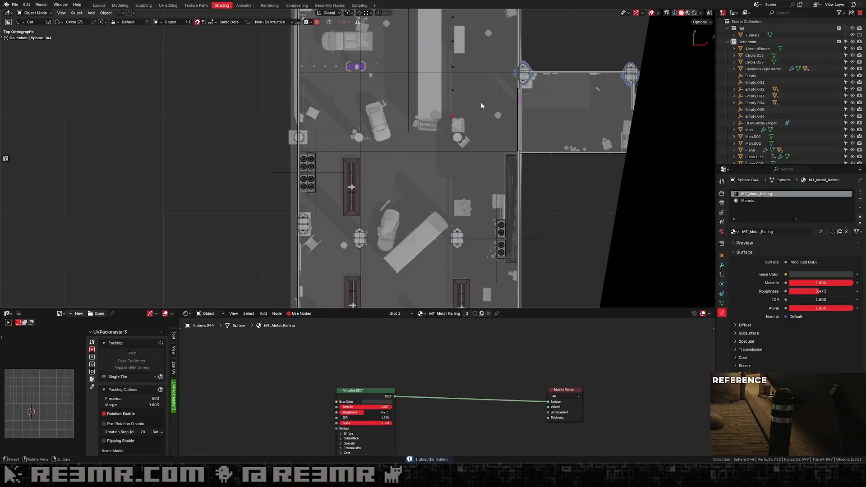
key(shift+d)
click(414, 178)
shift+middle_drag(414, 177, 488, 111)
key(g)
click(461, 154)
scroll(461, 154, up, 4)
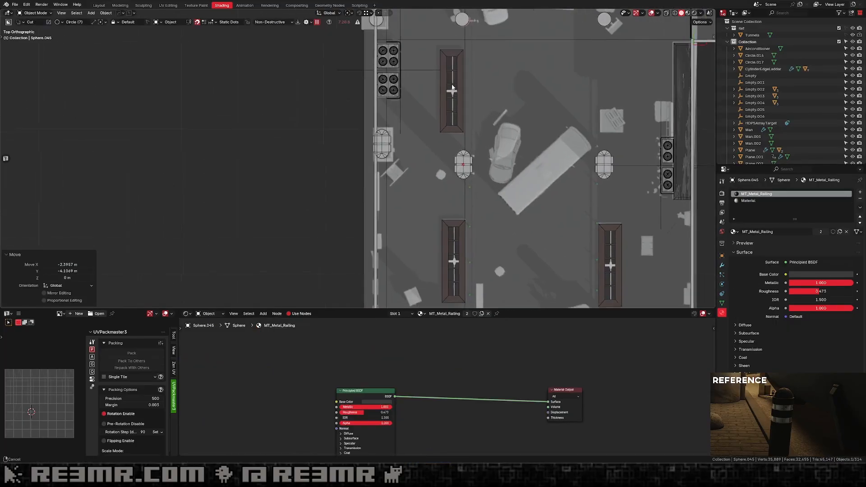
Move the bollard copy about 0.46 m along X and 1.6 m along negative Y, to the pavement edge just below the capsule-shaped pillar.
shift+middle_drag(564, 120, 509, 61)
key(g)
click(516, 95)
shift+middle_drag(515, 96, 507, 70)
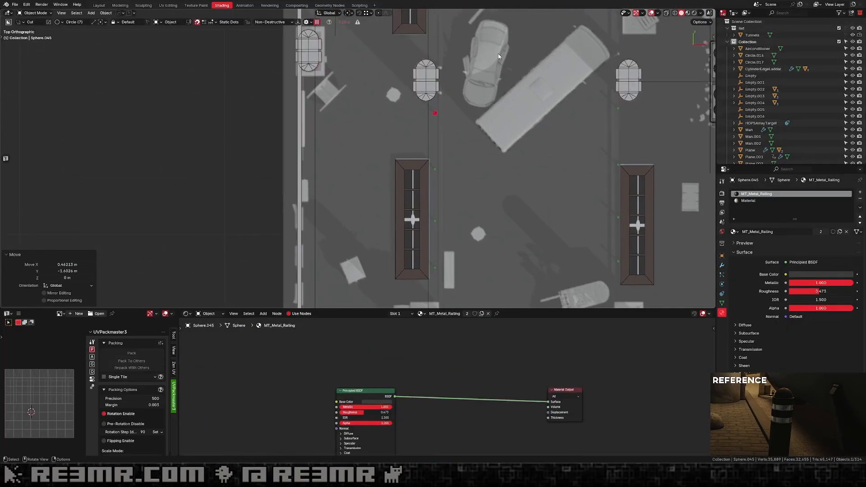
Add three linked bollard copies along negative Y beside the brown planter, the second about 2.52 m and the last about 2.27 m on.
key(alt+d)
key(y)
click(497, 120)
shift+middle_drag(474, 133, 470, 81)
key(alt+d)
key(y)
click(469, 146)
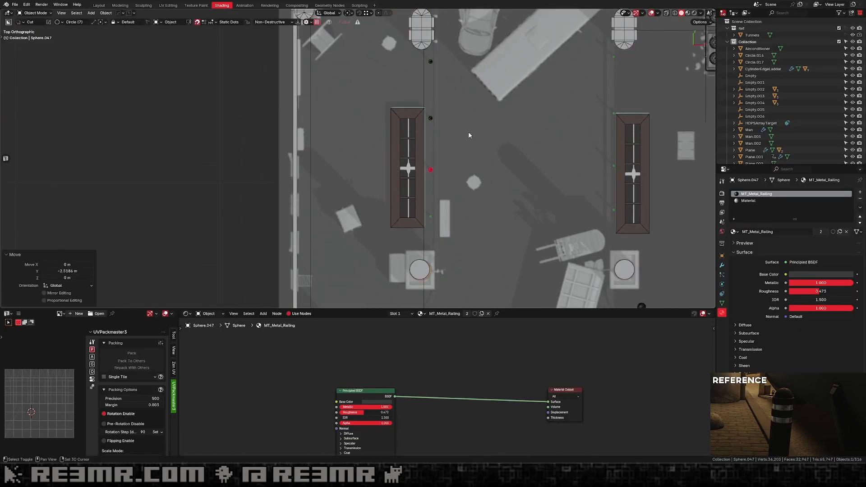
shift+middle_drag(469, 132, 462, 76)
key(alt+d)
key(y)
click(467, 130)
Create a linked copy of the last bollard across the street, about 8.92 m along X, and shift it about 0.31 m along Y.
scroll(451, 112, down, 5)
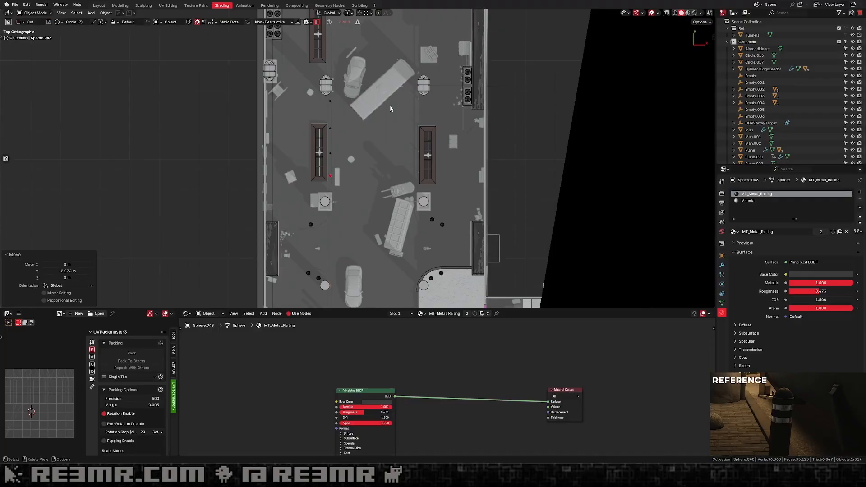
scroll(381, 102, up, 4)
key(alt+d)
key(x)
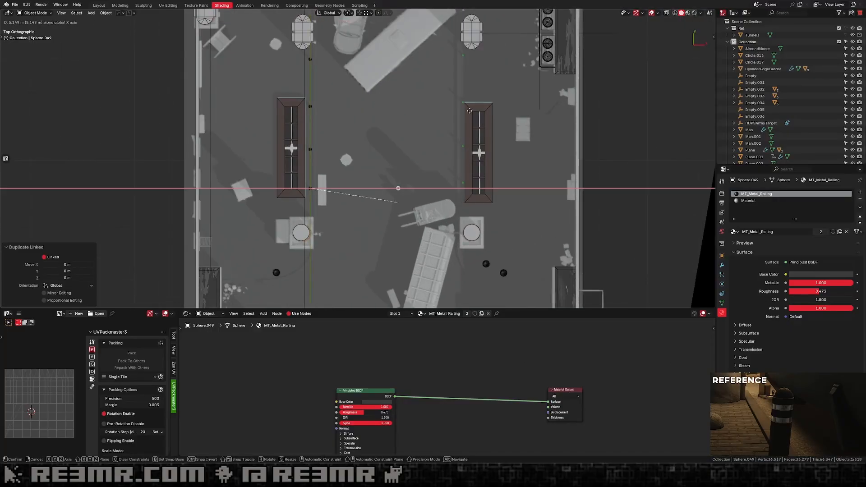
click(568, 105)
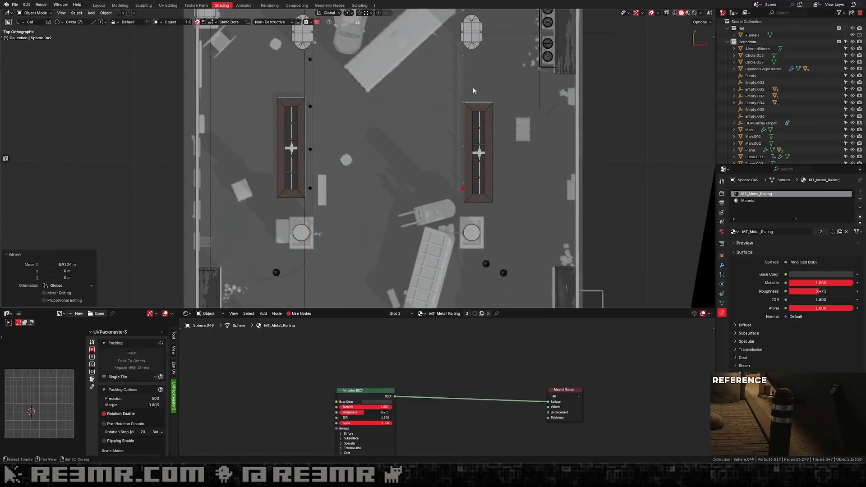
scroll(469, 92, up, 3)
key(g)
key(y)
click(463, 54)
Add three linked bollard copies along positive Y up to the capsule-shaped pillar, following the markers, the first about 2.15 m on.
shift+middle_drag(464, 54, 439, 117)
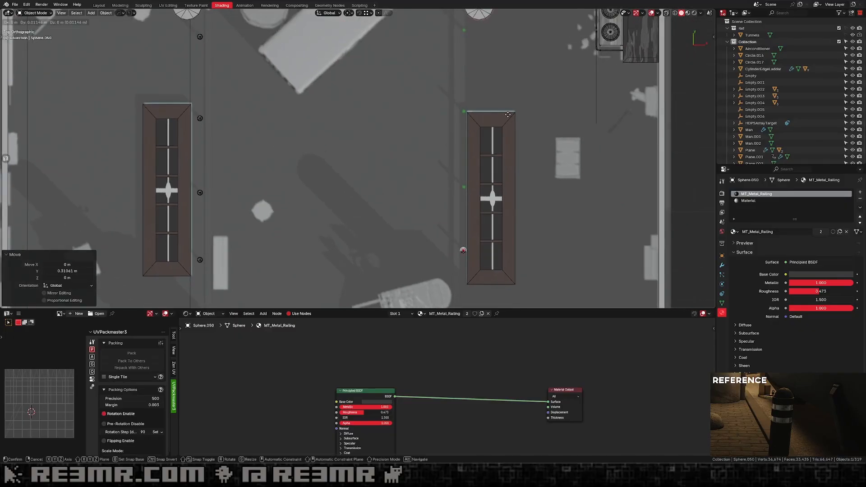
key(alt+d)
key(y)
click(513, 299)
shift+middle_drag(519, 180, 519, 203)
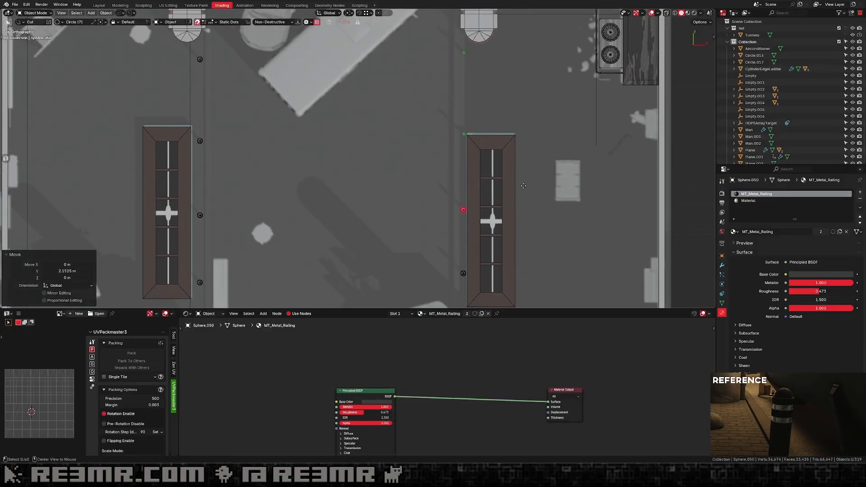
key(alt+d)
key(y)
click(526, 127)
key(alt+d)
key(y)
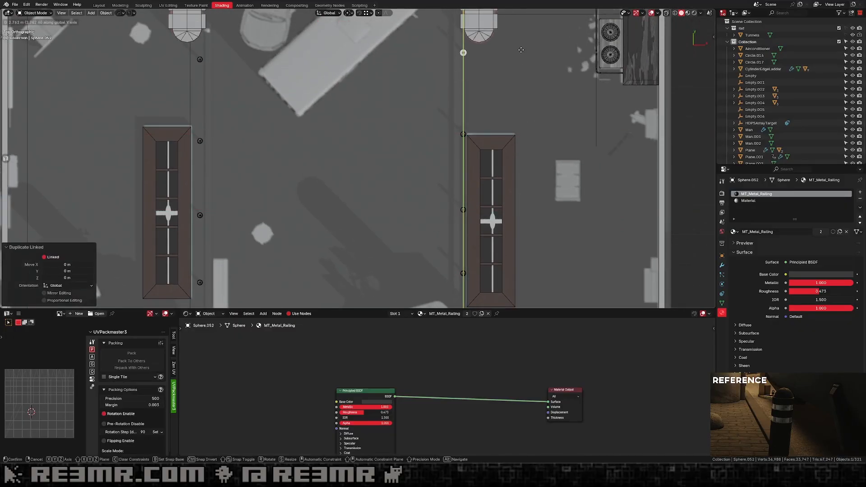
click(521, 142)
Hide the rounded pavement slab beyond the round pillar on the newest bollard row's side of the street.
scroll(520, 148, down, 6)
scroll(519, 149, down, 2)
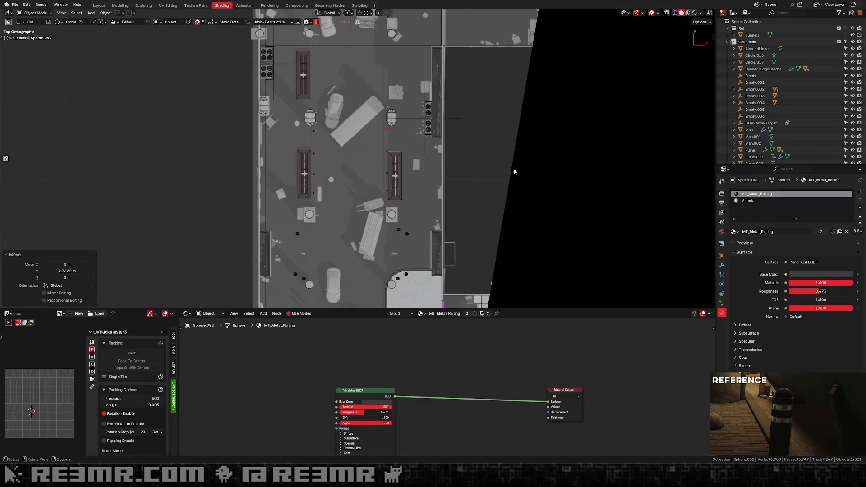
shift+middle_drag(408, 294, 405, 224)
click(405, 225)
key(h)
Create a linked copy of the row's lowest bollard and move it along negative Y to the marker just past the next round pillar.
scroll(404, 227, up, 3)
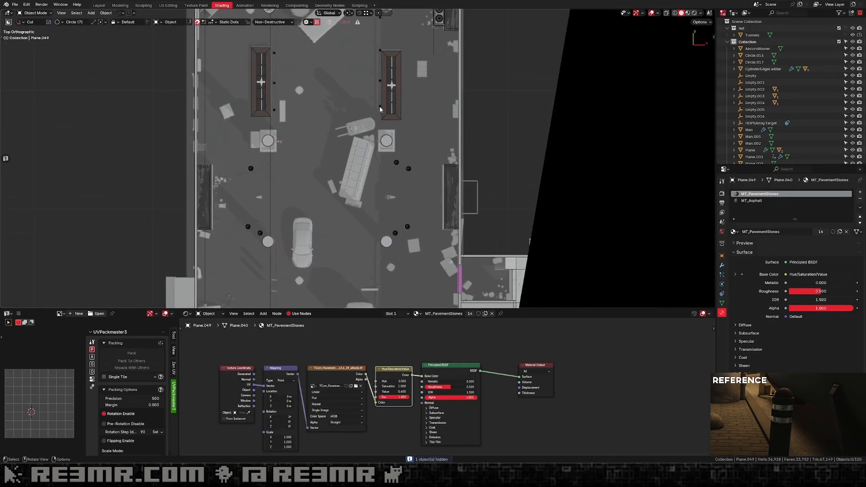
click(380, 107)
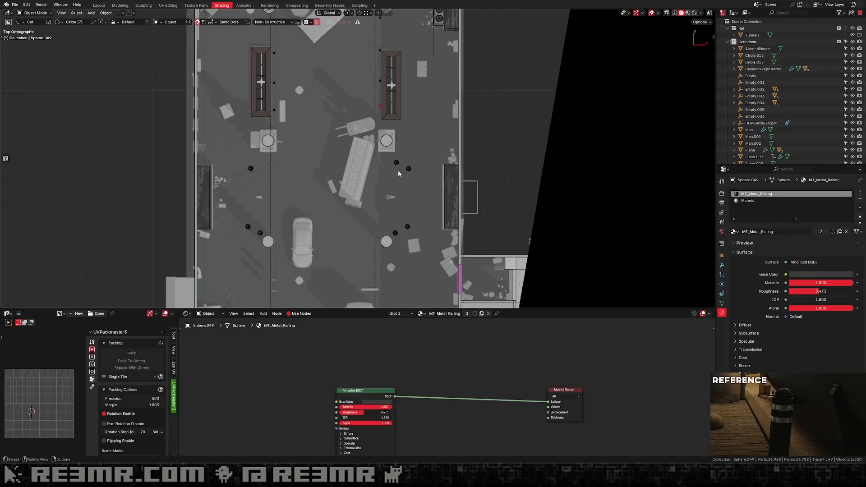
shift+middle_drag(399, 173, 411, 132)
key(alt+d)
key(y)
click(426, 219)
scroll(411, 131, up, 3)
key(g)
key(y)
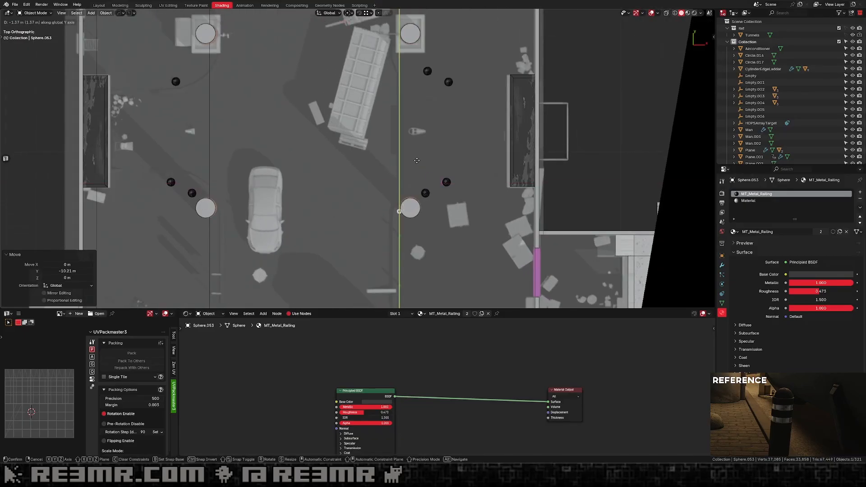
click(423, 184)
Add another linked bollard copy about 2.4 m along negative Y on the same pavement edge.
shift+middle_drag(423, 184, 426, 122)
key(alt+d)
key(y)
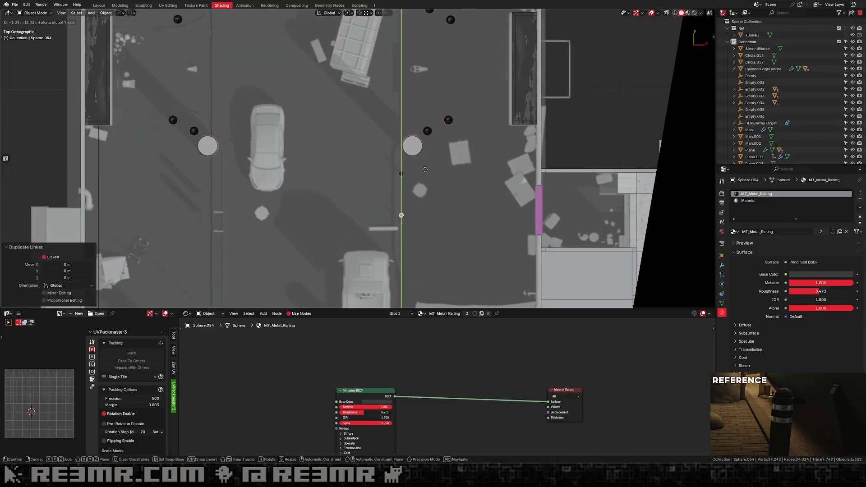
click(426, 201)
Hide the two rounded pavement slabs on both sides of the street near the yellow barriers.
scroll(417, 162, down, 3)
shift+middle_drag(426, 201, 420, 116)
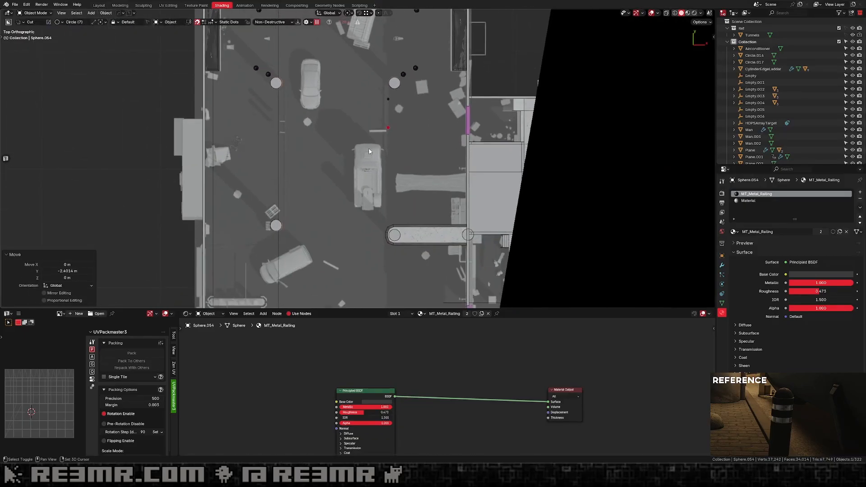
shift+middle_drag(347, 170, 384, 101)
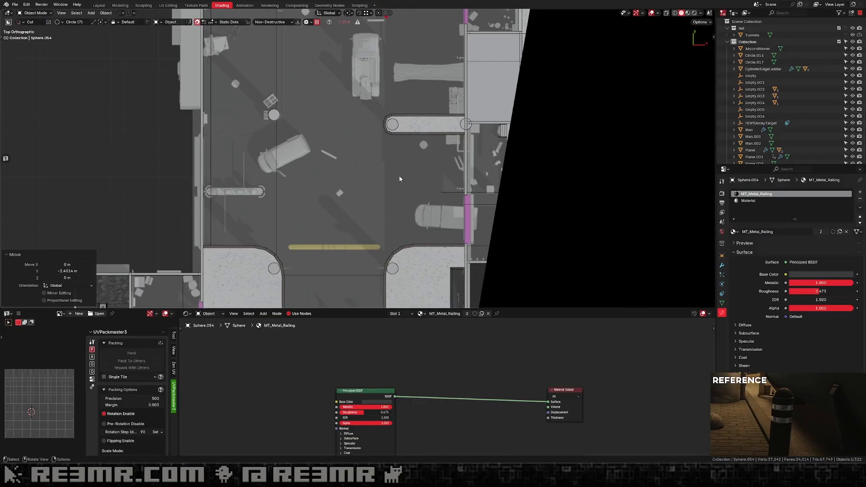
scroll(400, 179, down, 2)
click(418, 225)
key(h)
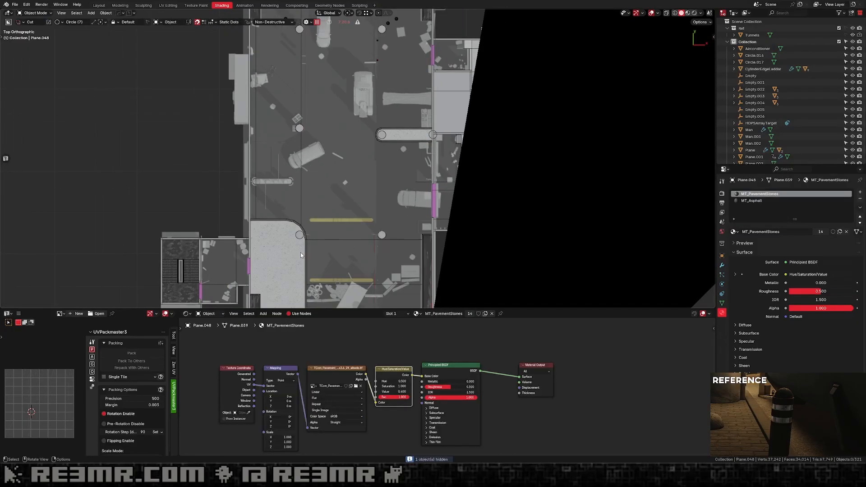
click(300, 252)
key(h)
Create a copy of the last bollard and move it along negative Y to just past the round pillar between the yellow barriers.
click(379, 59)
shift+middle_drag(399, 79, 396, 60)
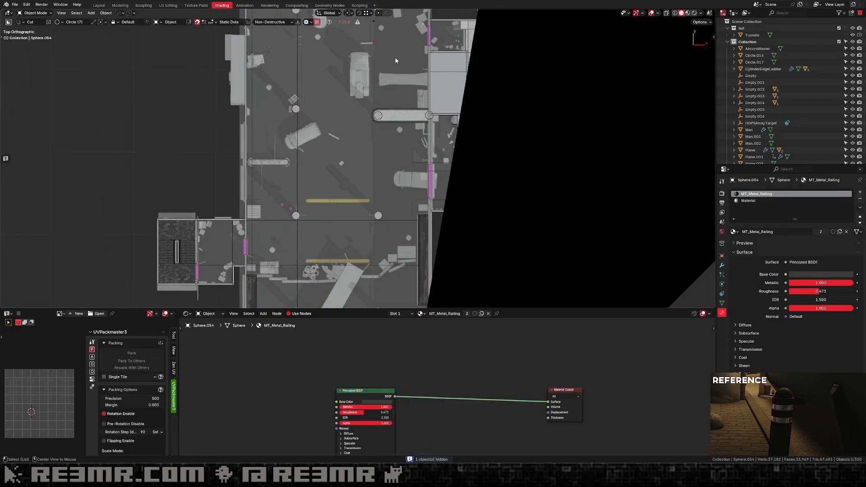
key(shift+d)
right_click(396, 60)
key(g)
key(y)
click(417, 229)
shift+middle_drag(418, 176, 424, 145)
scroll(428, 138, up, 3)
key(g)
key(y)
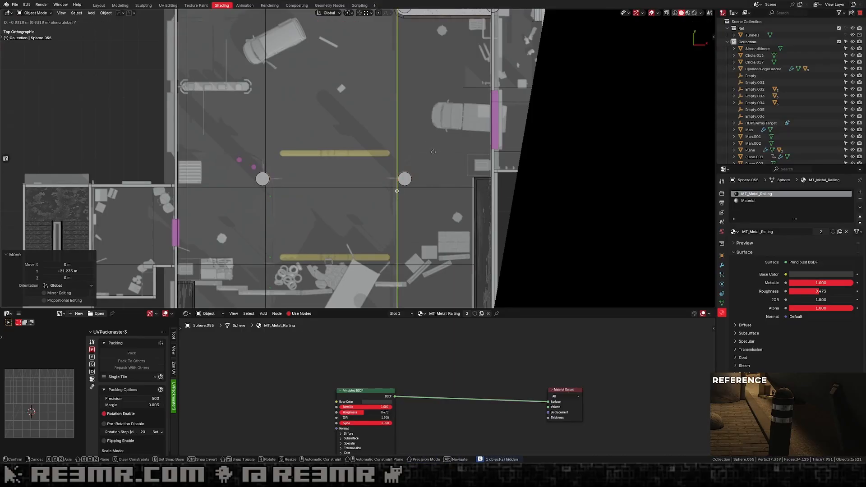
click(435, 159)
Add a linked bollard copy about 4.16 m along negative Y, level with the lower yellow barrier.
mouse_move(414, 186)
shift+middle_down()
mouse_move(411, 143)
mouse_move(388, 151)
mouse_move(391, 108)
shift+middle_up()
key(alt+d)
key(y)
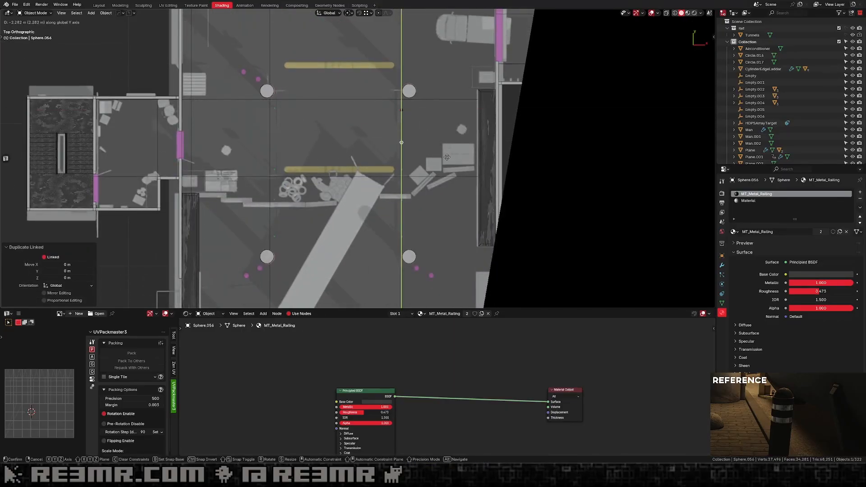
click(454, 183)
key(g)
right_click(418, 146)
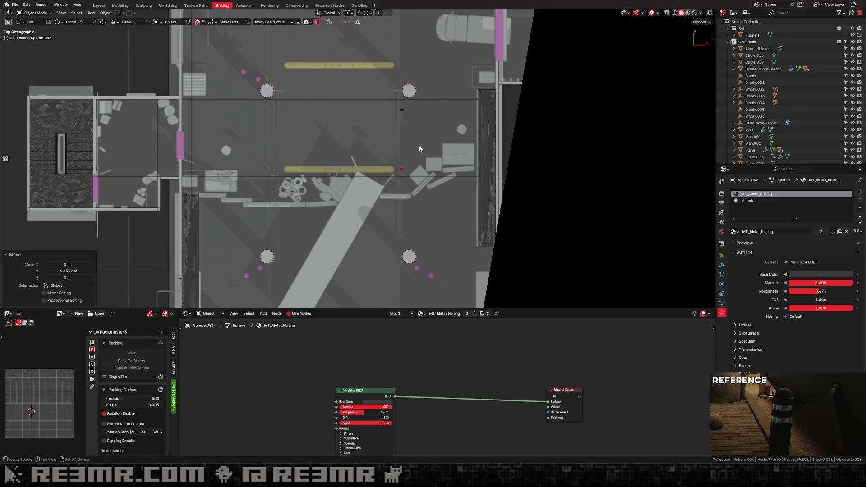
shift+middle_drag(419, 145, 413, 106)
key(g)
right_click(417, 95)
Add two further linked bollard copies along negative Y towards the next round pillar, the last about 2.46 m on.
key(alt+d)
key(y)
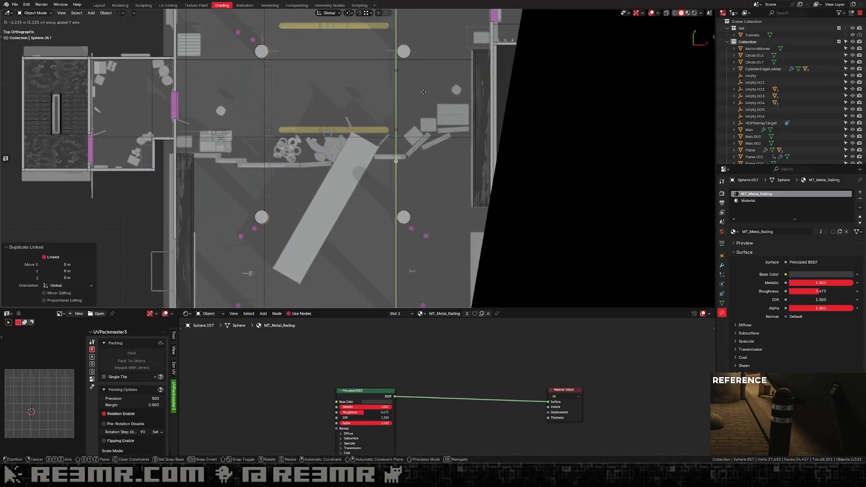
click(423, 92)
key(alt+d)
right_click(426, 108)
key(g)
key(y)
click(438, 197)
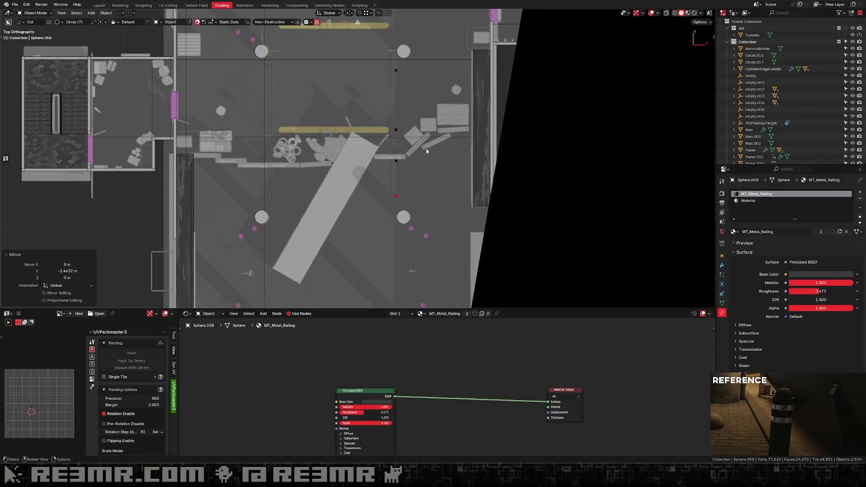
Create a linked copy of the last bollard across the street along X and fine-tune its position on the opposite pavement edge.
key(alt+d)
key(x)
click(297, 146)
shift+middle_drag(297, 146, 327, 210)
key(g)
key(y)
click(296, 176)
key(g)
middle_click(296, 177)
click(296, 177)
Add three linked bollard copies along positive Y up to the round pillar above, the last about 4.35 m on.
key(alt+d)
middle_drag(327, 187, 327, 160)
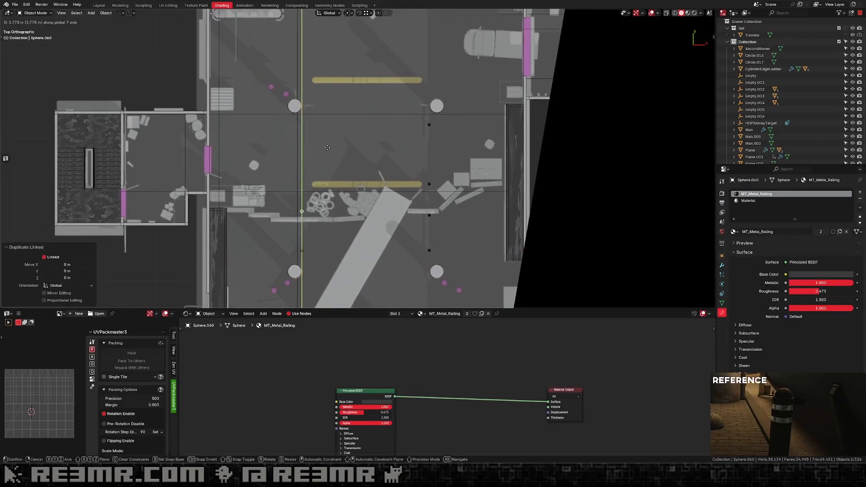
click(327, 172)
key(alt+d)
right_click(326, 171)
key(g)
key(y)
click(328, 87)
key(alt+d)
right_click(308, 136)
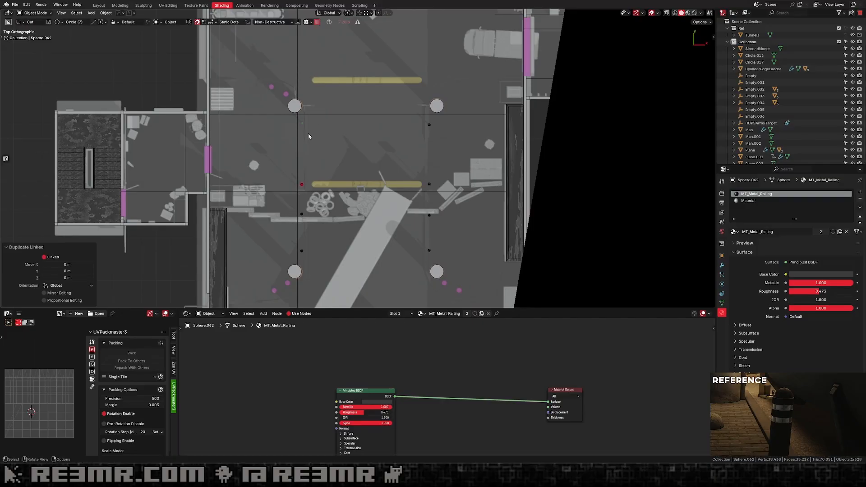
key(g)
key(y)
click(318, 74)
Create a linked copy of the concrete sphere roadblock beside the upper round pillar and move it about 24.69 m along negative Y.
scroll(318, 96, down, 3)
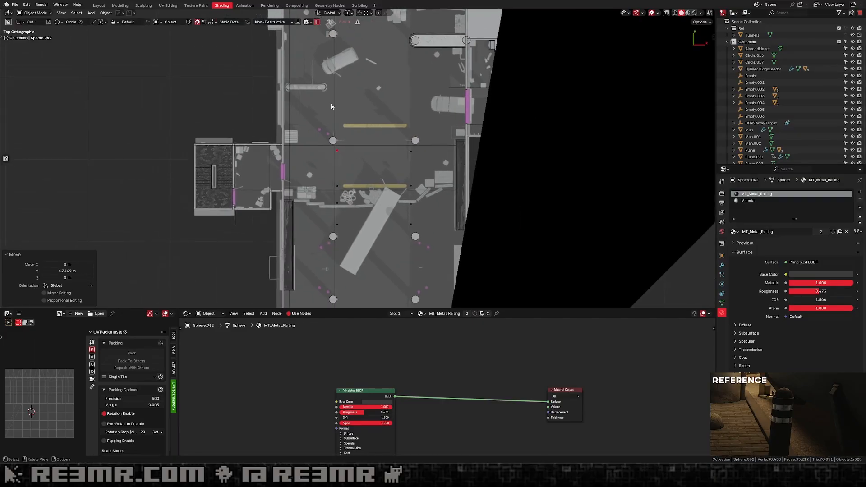
scroll(330, 135, up, 2)
scroll(329, 134, down, 3)
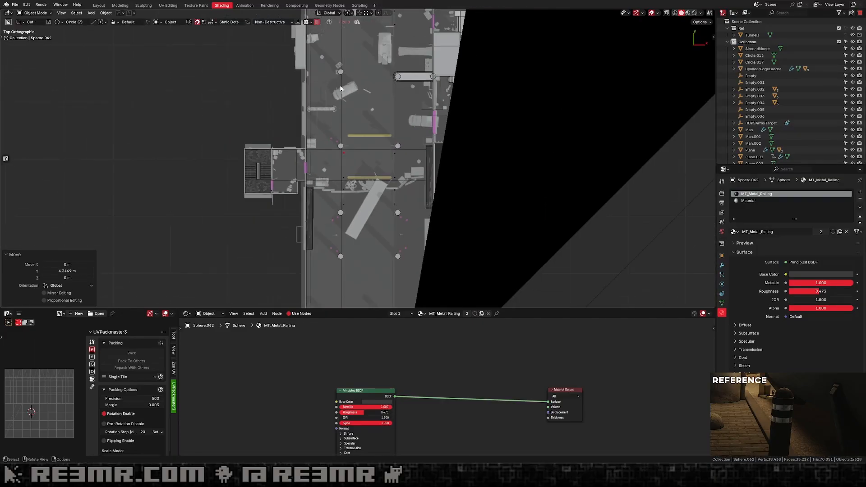
shift+middle_drag(352, 56, 375, 129)
scroll(377, 130, up, 1)
mouse_move(356, 92)
shift+middle_down()
mouse_move(356, 147)
mouse_move(371, 97)
shift+middle_up()
click(359, 112)
key(alt+d)
key(y)
click(383, 267)
Fine-tune the sphere roadblock copy onto the magenta marker nearest the round pillar by the upper yellow barrier.
shift+middle_drag(384, 267, 393, 196)
scroll(393, 195, up, 3)
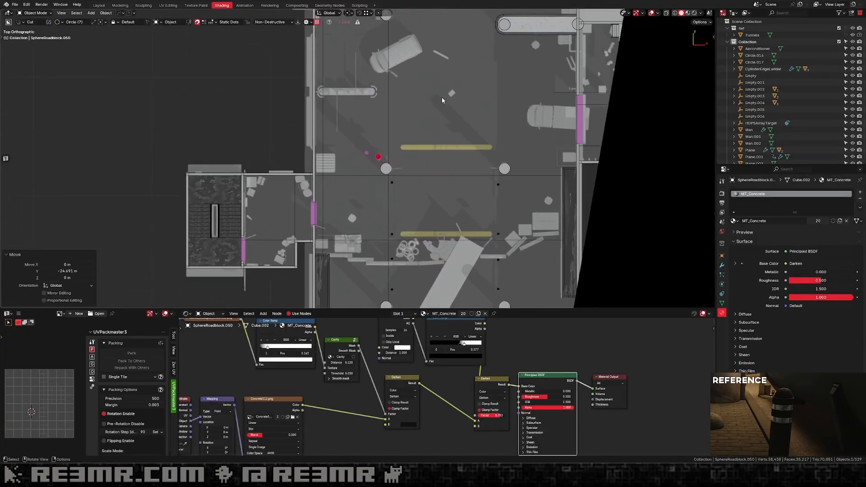
key(g)
key(y)
click(450, 120)
key(g)
click(450, 118)
Place a linked roadblock copy on the neighbouring magenta marker, about -1.08 m in X and 0.5 m in Y, and save the file.
key(alt+d)
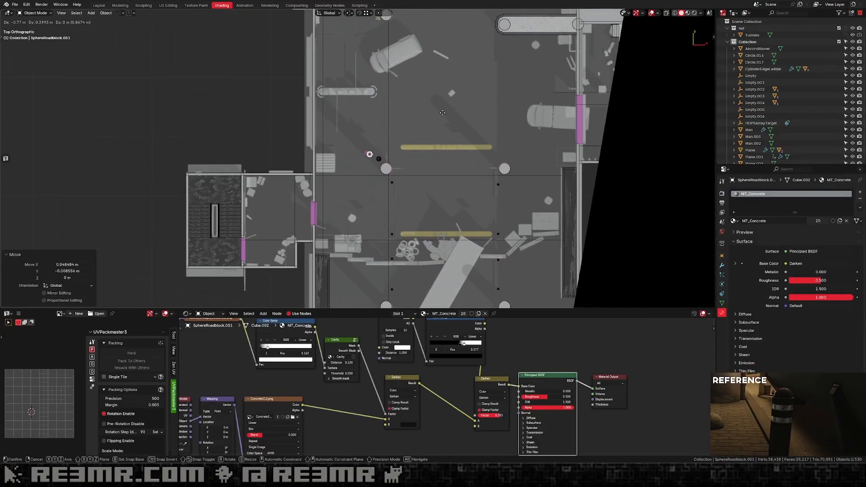
click(438, 111)
shift+middle_drag(419, 108, 428, 126)
key(ctrl+s)
Examine the bollard and roadblock placement along the whole length of the street from above.
scroll(424, 116, down, 5)
shift+middle_drag(427, 90, 398, 192)
scroll(416, 176, up, 3)
shift+middle_drag(388, 103, 383, 188)
shift+middle_drag(395, 138, 368, 166)
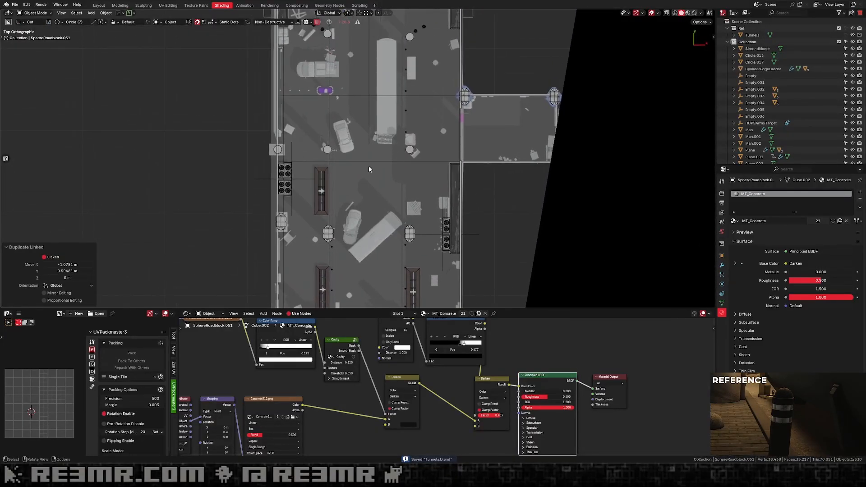
scroll(369, 157, down, 3)
shift+middle_drag(393, 124, 386, 179)
shift+middle_drag(374, 125, 373, 149)
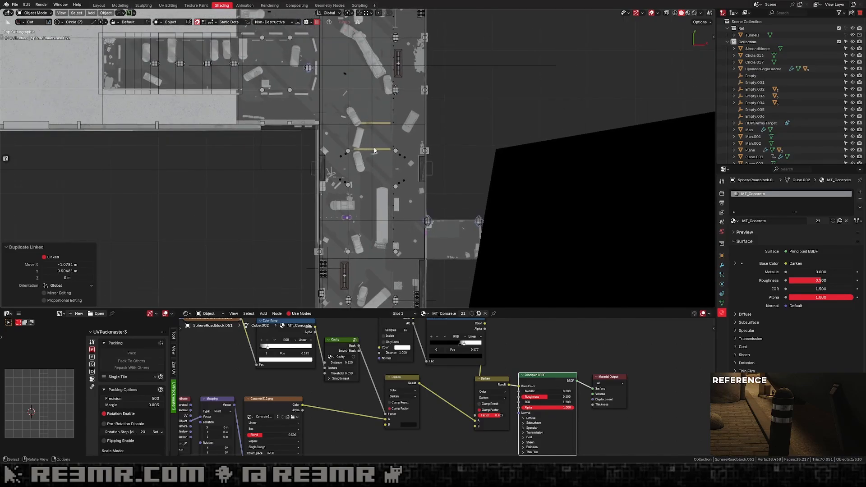
shift+middle_drag(388, 90, 422, 219)
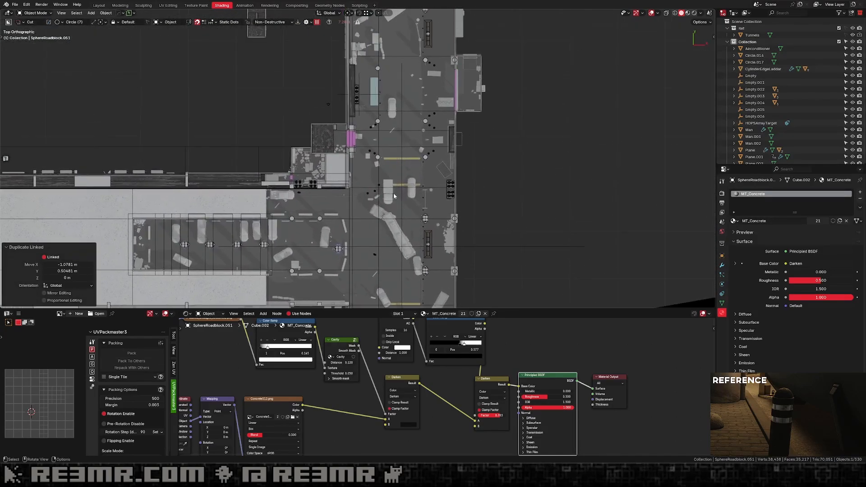
scroll(392, 156, up, 2)
shift+middle_drag(392, 156, 394, 174)
shift+middle_drag(412, 41, 318, 154)
Save the file and check the bollard and roadblock positions around the light-blue block's street section.
key(ctrl+s)
scroll(353, 166, up, 4)
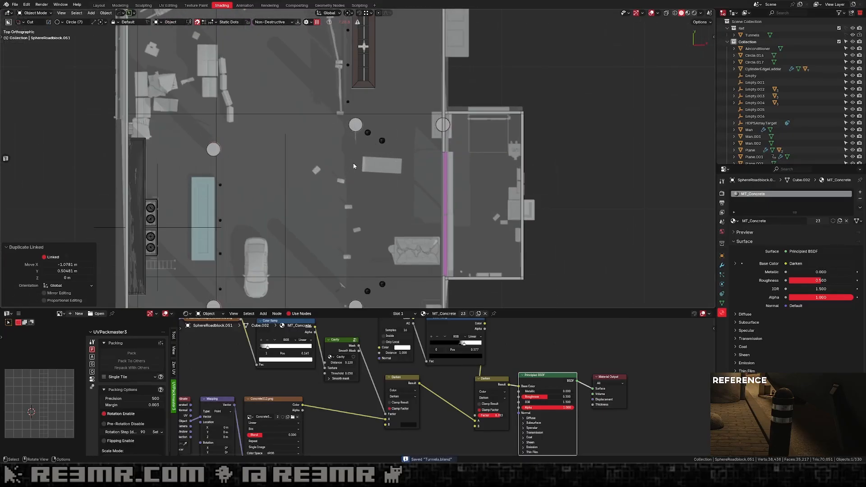
shift+middle_drag(372, 167, 385, 155)
shift+middle_drag(421, 254, 417, 170)
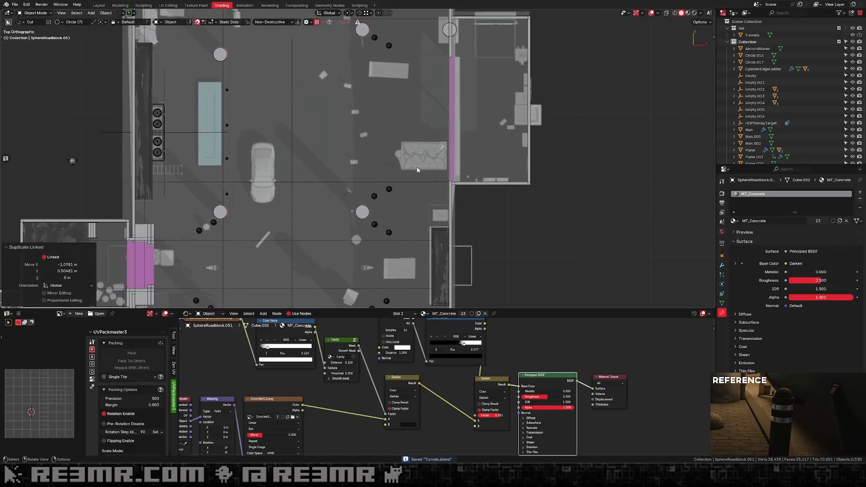
Move the round pillar just south of the magenta doorway by about 0.036 m in X and 0.228 m in Y onto its reference circle.
shift+middle_drag(379, 72, 408, 156)
shift+middle_drag(283, 75, 398, 185)
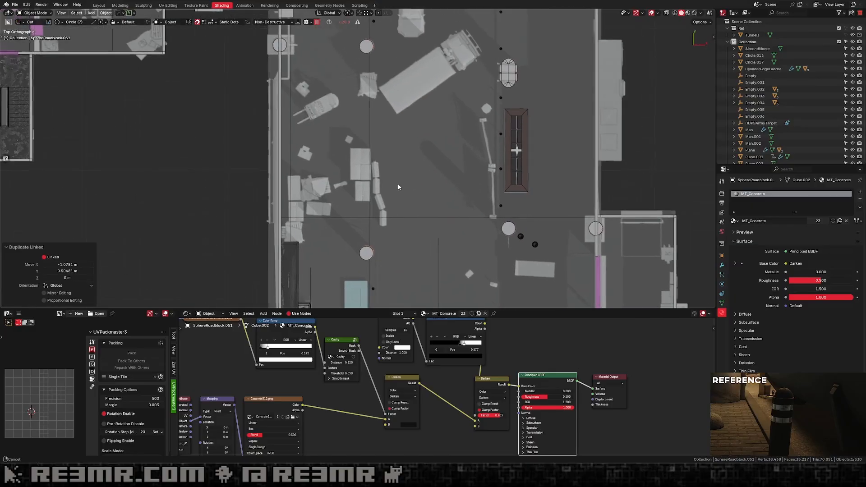
shift+middle_drag(394, 128, 377, 185)
scroll(377, 185, down, 3)
shift+middle_drag(387, 120, 374, 194)
scroll(374, 195, up, 3)
shift+middle_drag(406, 134, 386, 210)
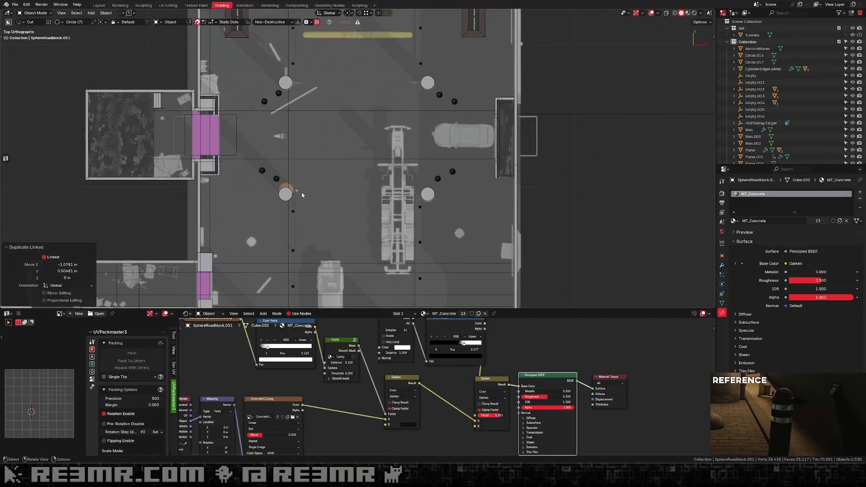
click(289, 195)
key(g)
click(309, 161)
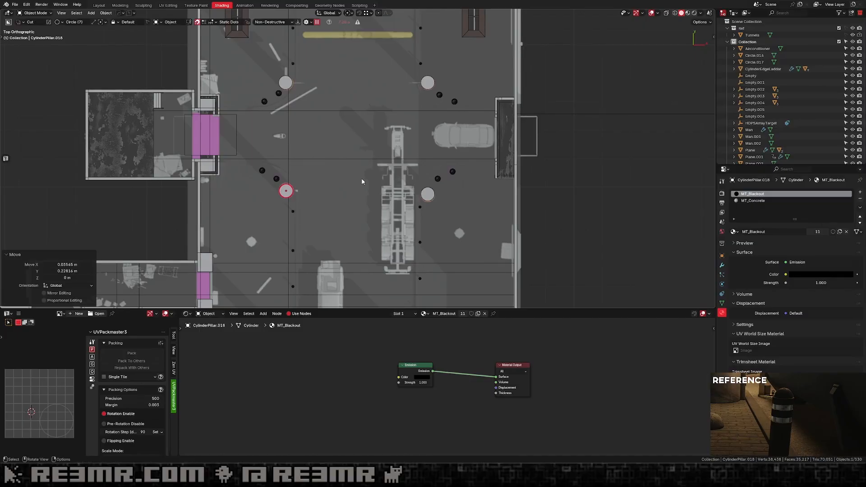
Shift the matching pillar east of the truck chassis by about 0.029 m in X and -0.021 m in Y onto its reference.
click(433, 196)
key(g)
click(457, 195)
Examine the placement of the remaining pillars and roadblock spheres along the whole tunnel against the top-down reference.
shift+middle_drag(434, 166, 476, 186)
shift+middle_drag(429, 102, 479, 241)
scroll(394, 192, down, 4)
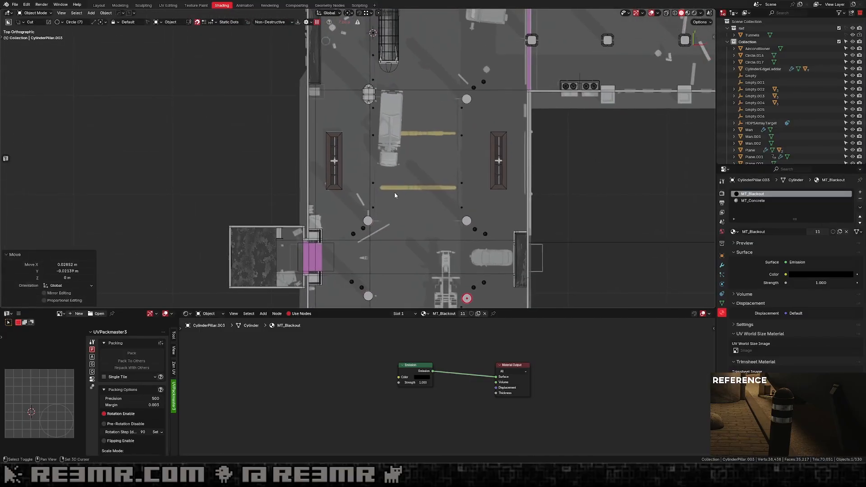
shift+middle_drag(401, 164, 402, 230)
shift+middle_drag(422, 115, 434, 185)
scroll(431, 174, up, 3)
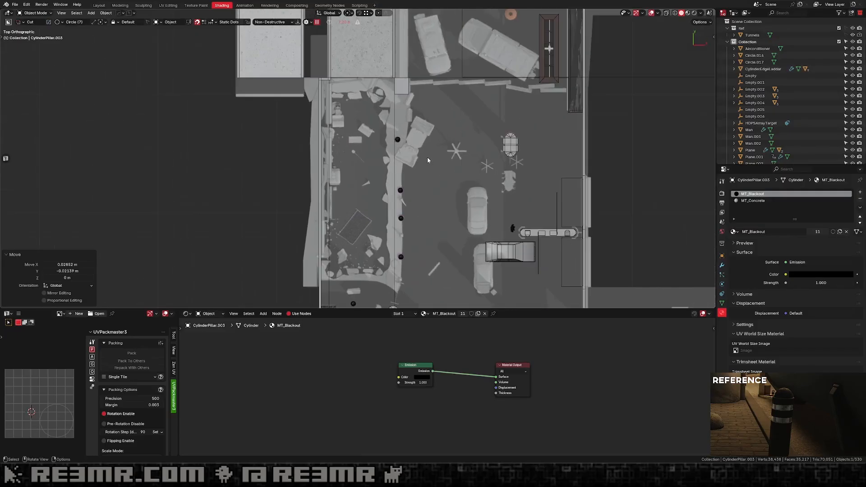
scroll(397, 189, down, 4)
shift+middle_drag(400, 244, 417, 75)
scroll(440, 189, down, 3)
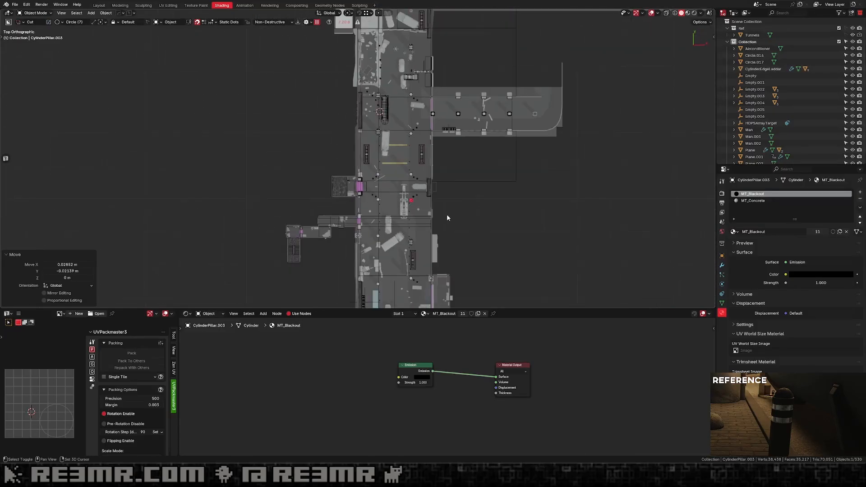
shift+middle_drag(446, 214, 422, 103)
scroll(406, 174, up, 4)
shift+middle_drag(405, 244, 416, 86)
shift+middle_drag(406, 216, 393, 97)
shift+middle_drag(172, 203, 353, 228)
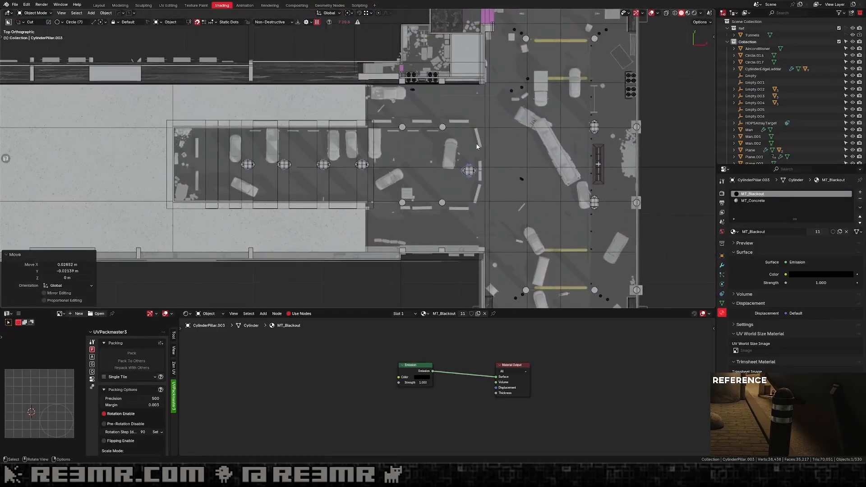
Try hiding the main floor in the side branch to expose the reference layout underneath.
click(353, 230)
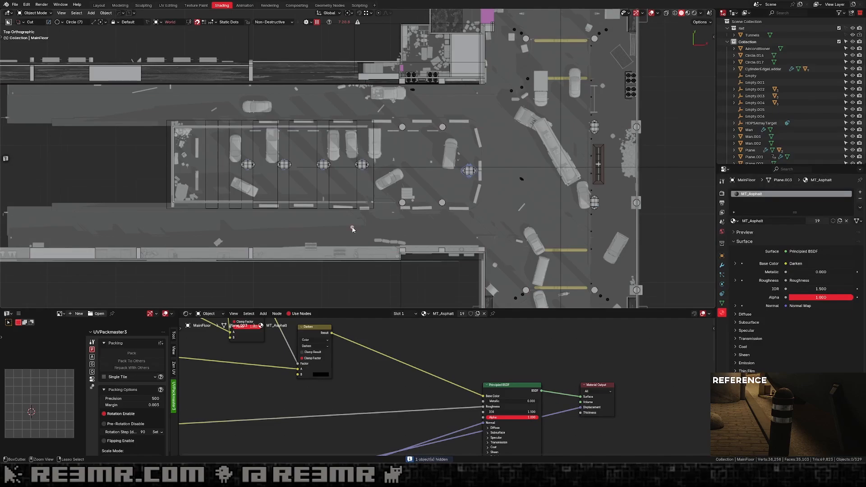
key(h)
Select every object that shares object data with the small metal railing bollard beside the long trailer.
shift+middle_drag(517, 203, 397, 10)
scroll(404, 87, up, 3)
shift+middle_drag(491, 167, 460, 117)
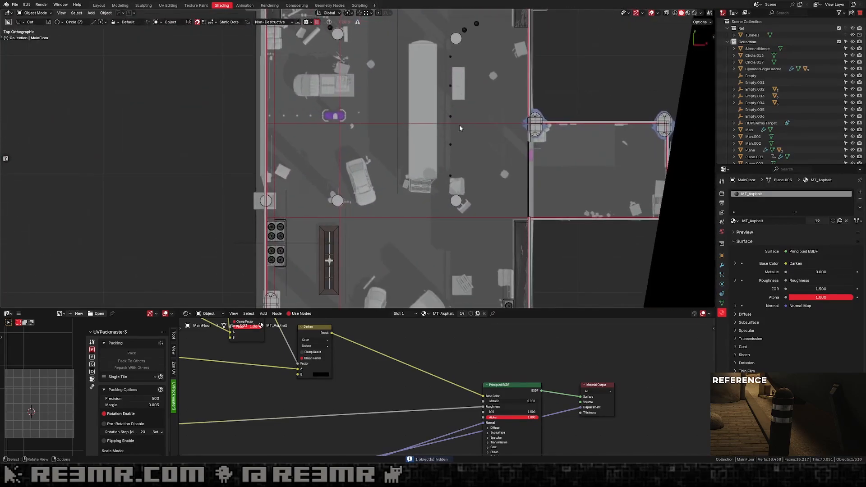
click(453, 143)
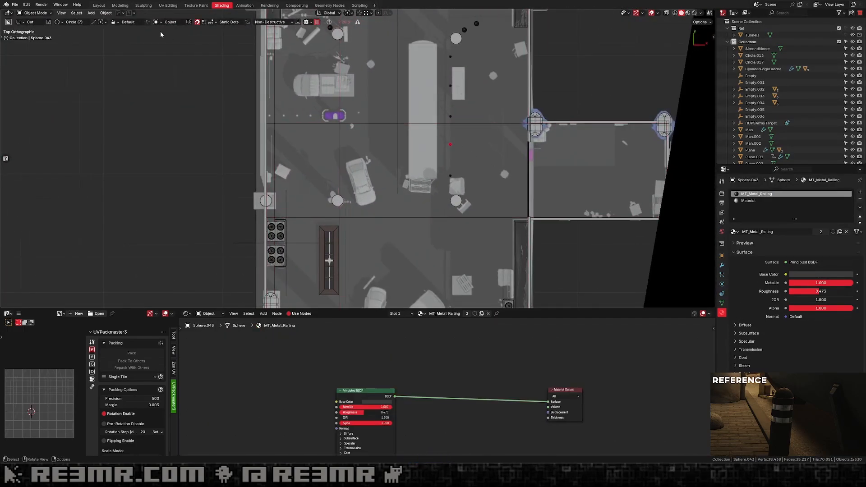
click(83, 13)
mouse_move(113, 111)
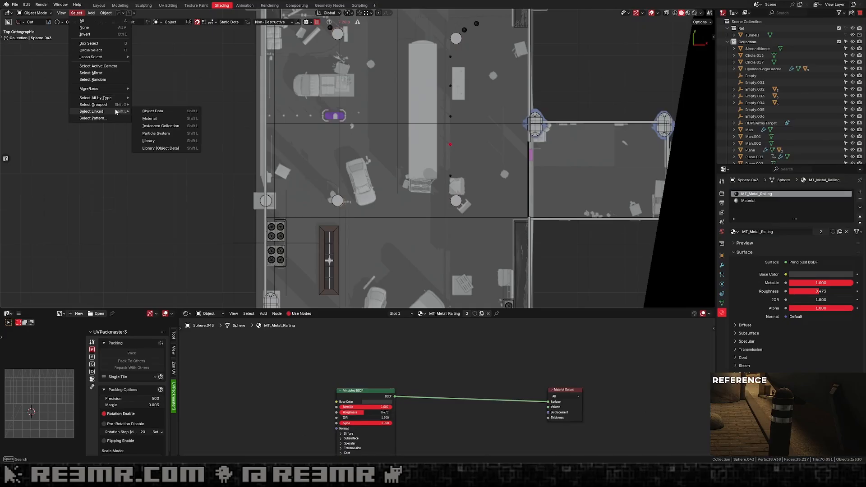
click(154, 111)
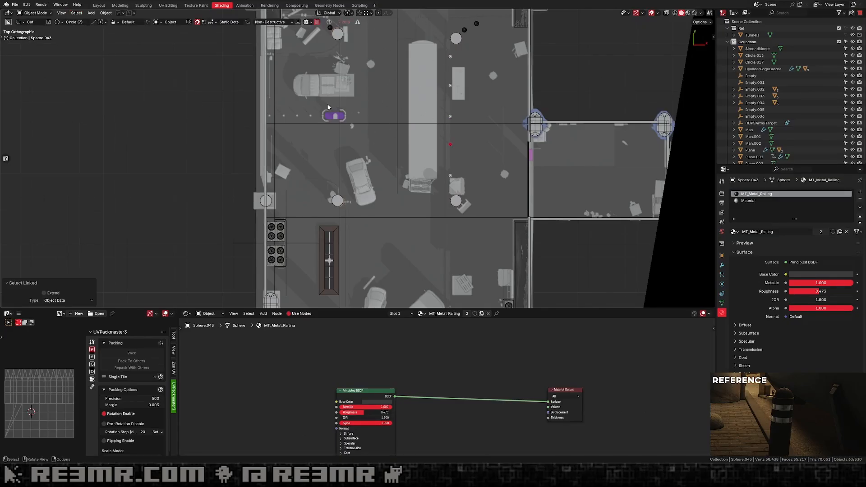
Move the selected bollards into a new collection named RoadBlockPillars.
key(m)
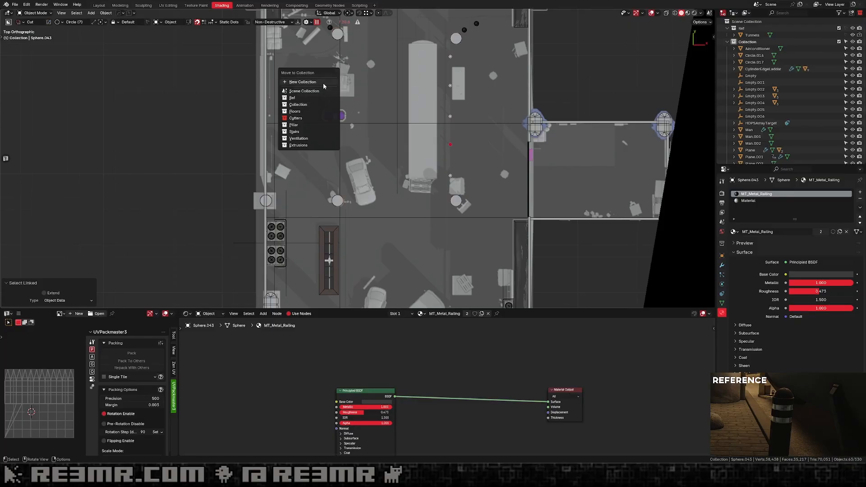
click(297, 80)
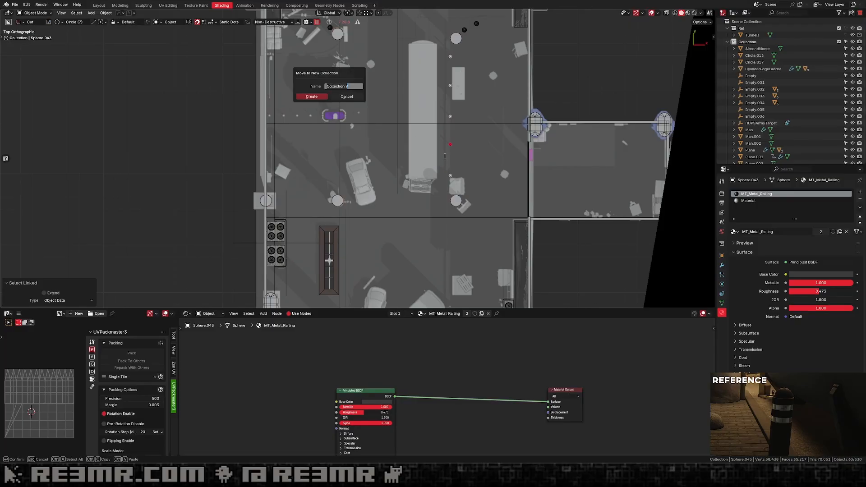
text(RoadBlockPillars)
key(Return)
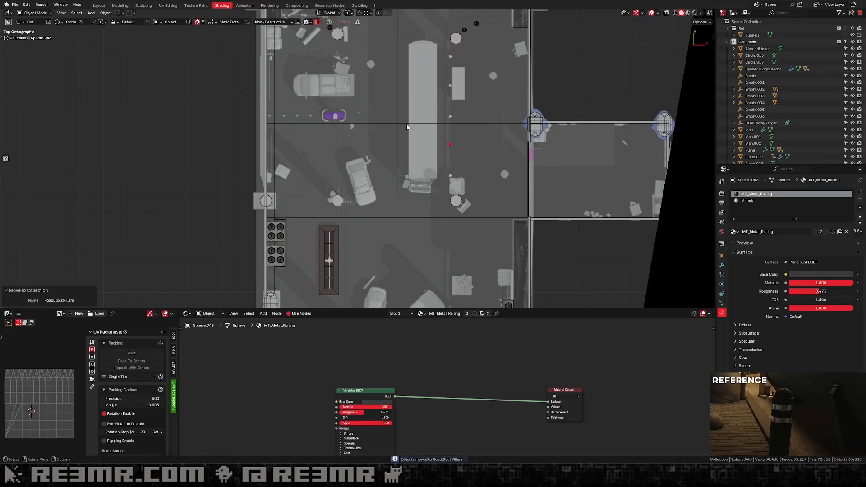
Deselect the bollards and save the Tunnels.blend file.
scroll(404, 119, down, 3)
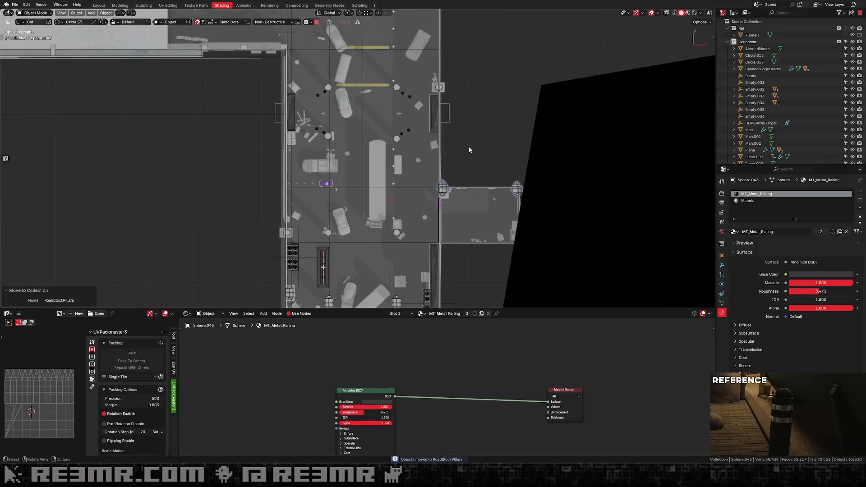
click(469, 150)
scroll(417, 38, up, 3)
key(ctrl+s)
scroll(408, 128, down, 3)
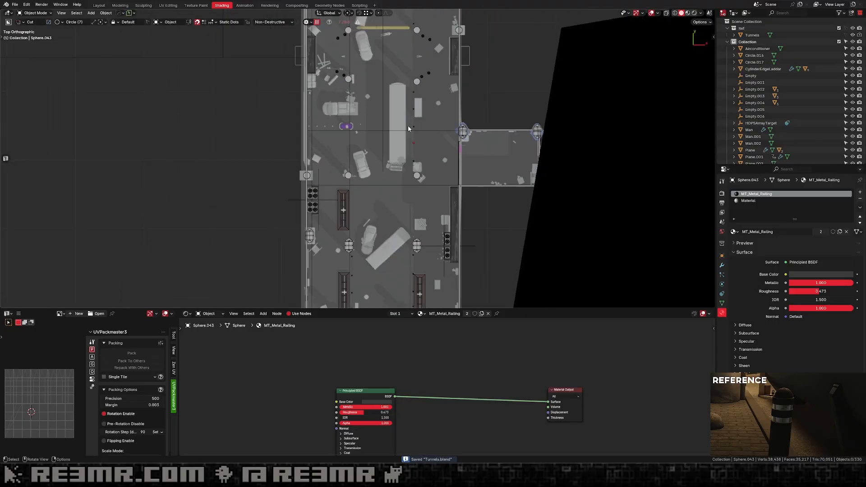
Unhide all hidden objects and show the whole tunnel model in the orthographic camera view.
key(alt+h)
shift+middle_drag(407, 129, 708, 13)
key(KP_0)
scroll(407, 179, down, 7)
scroll(535, 93, down, 3)
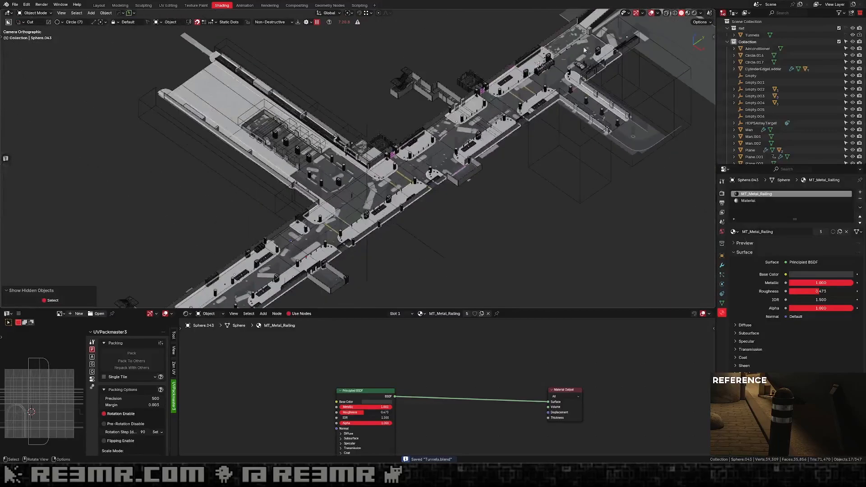
Set up a clean rendered viewport preview with the overlays and the Tunnels reference hidden.
key(alt+shift+z)
shift+middle_drag(535, 94, 636, 71)
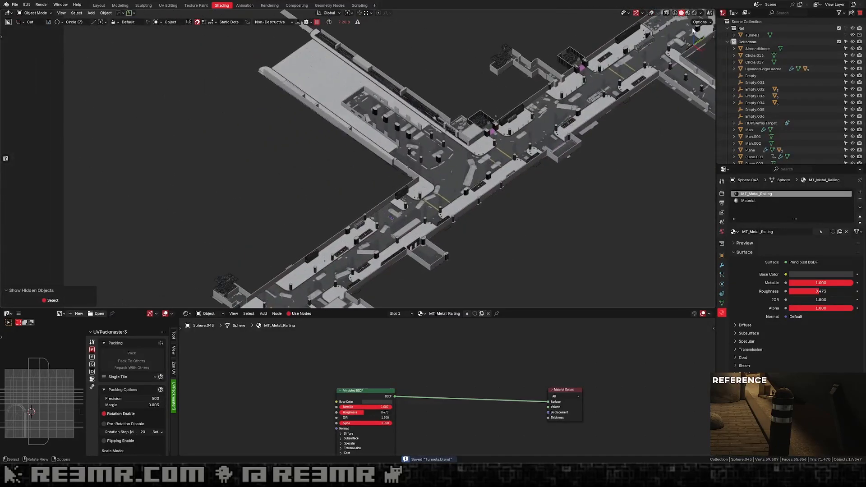
click(852, 36)
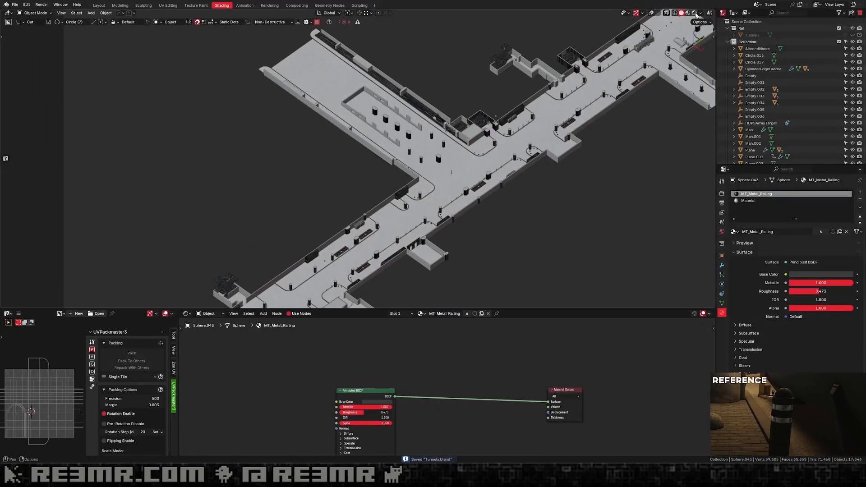
key(z)
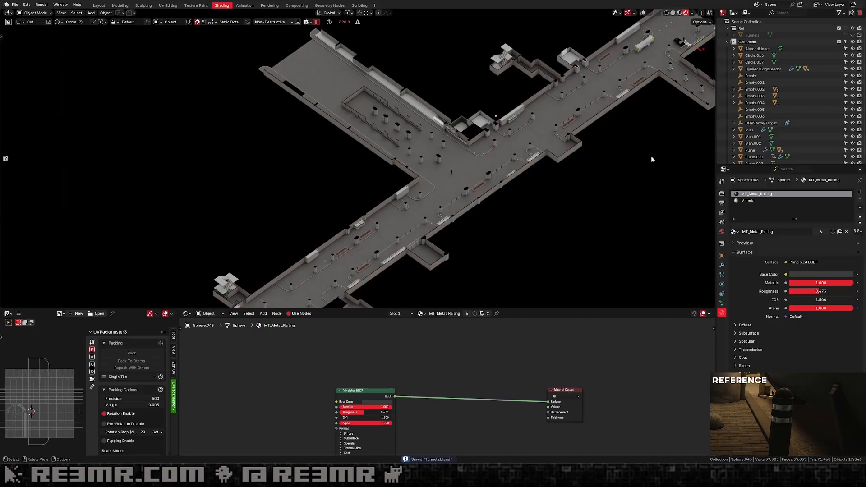
Inspect the rendered bollards, pillars and curbs along the main tunnel, both close up and in overview.
scroll(641, 158, up, 2)
shift+middle_drag(640, 157, 481, 99)
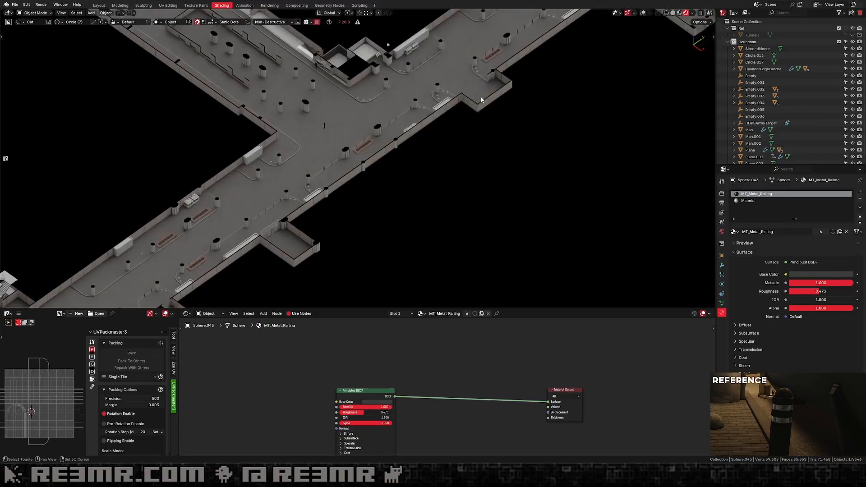
shift+middle_drag(402, 128, 466, 100)
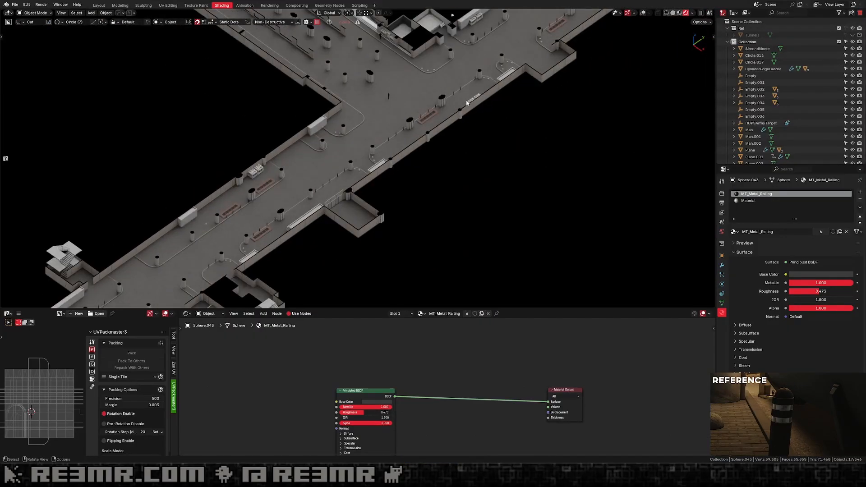
scroll(529, 72, up, 4)
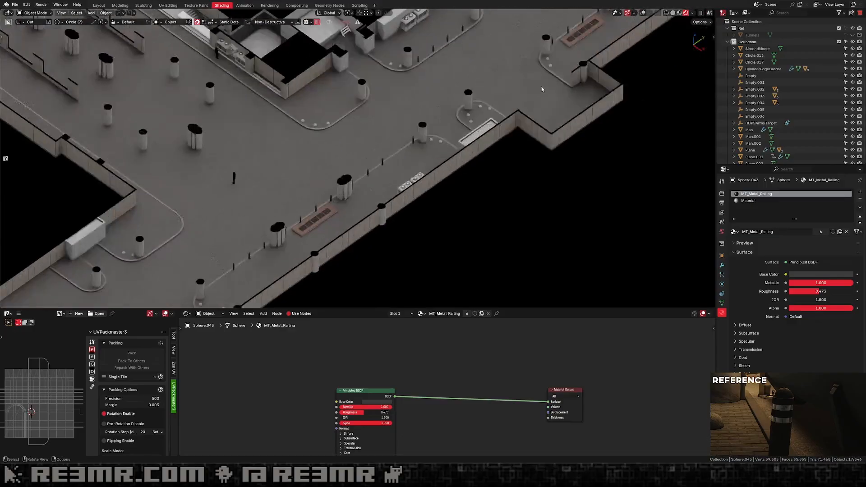
scroll(542, 89, up, 6)
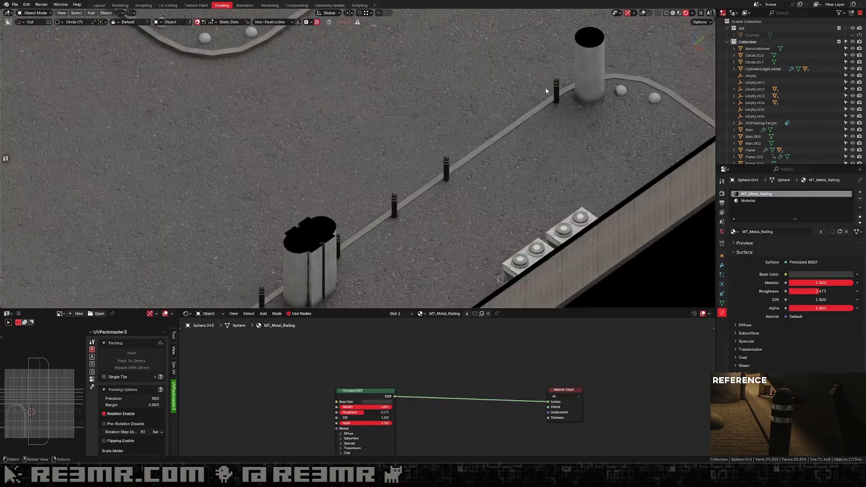
scroll(546, 90, down, 5)
scroll(381, 156, down, 5)
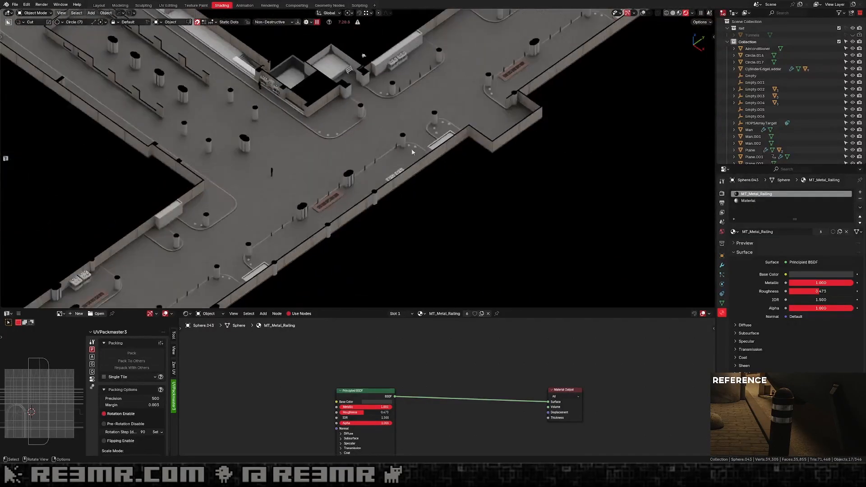
scroll(408, 159, up, 2)
scroll(528, 114, down, 3)
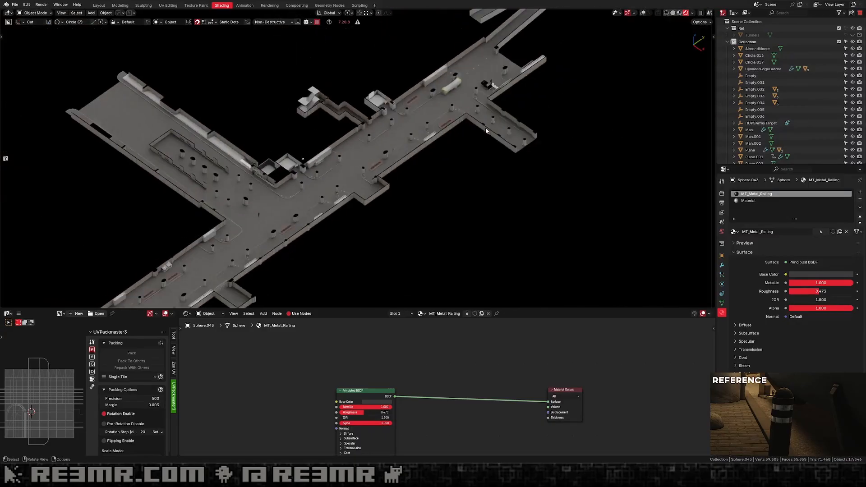
shift+middle_drag(382, 152, 512, 87)
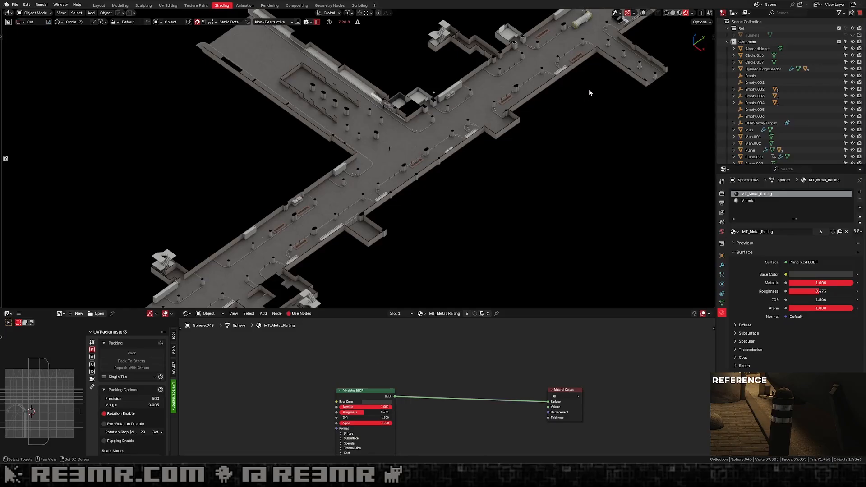
shift+middle_drag(588, 89, 514, 120)
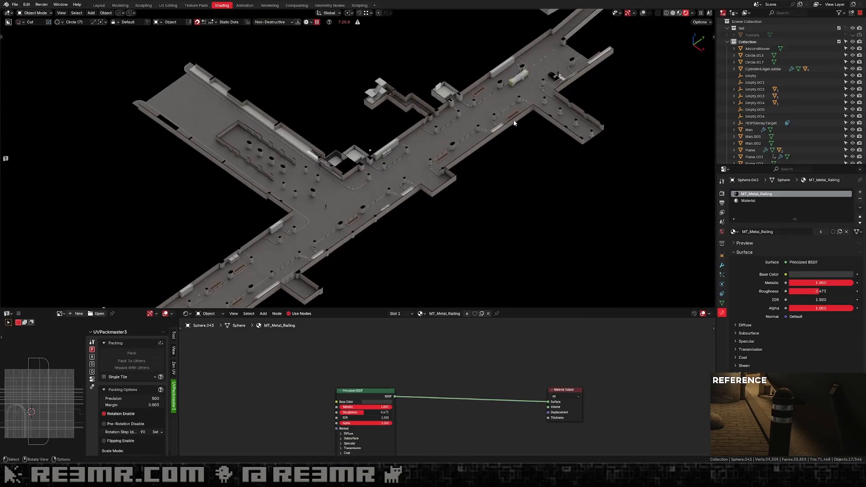
Examine the tunnel from the front, from above and from the opposite side, including the area around the tanker and spiral ramp.
key(KP_1)
scroll(488, 113, down, 6)
shift+middle_drag(488, 113, 489, 137)
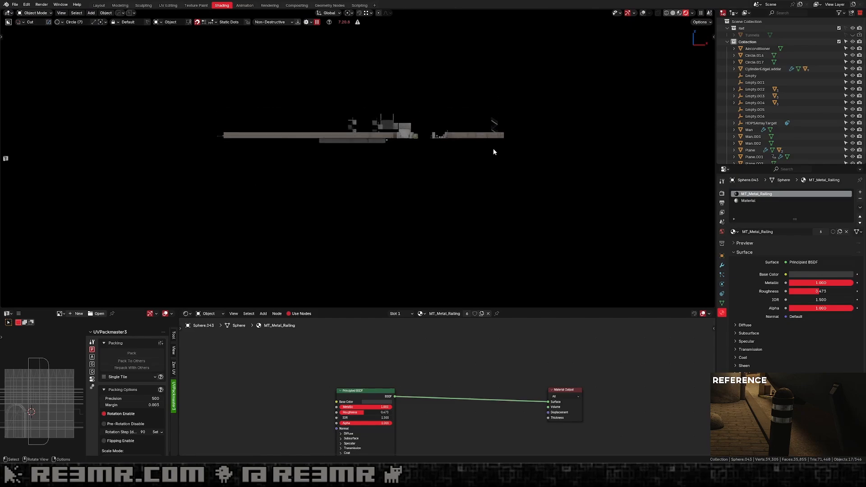
key(KP_7)
scroll(493, 149, up, 1)
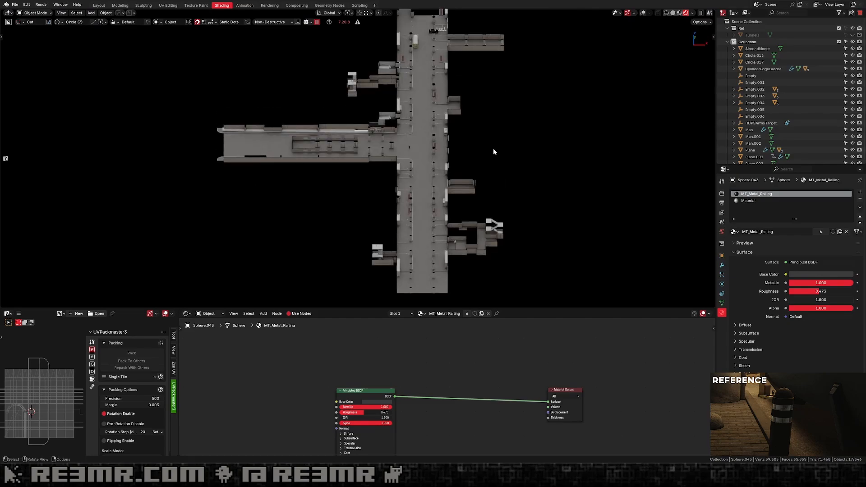
key(KP_4)
key(KP_4)
key(KP_4)
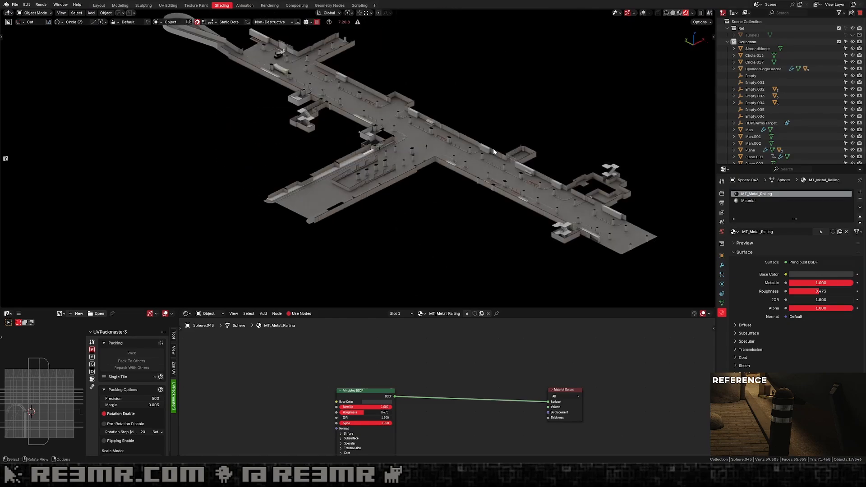
key(KP_4)
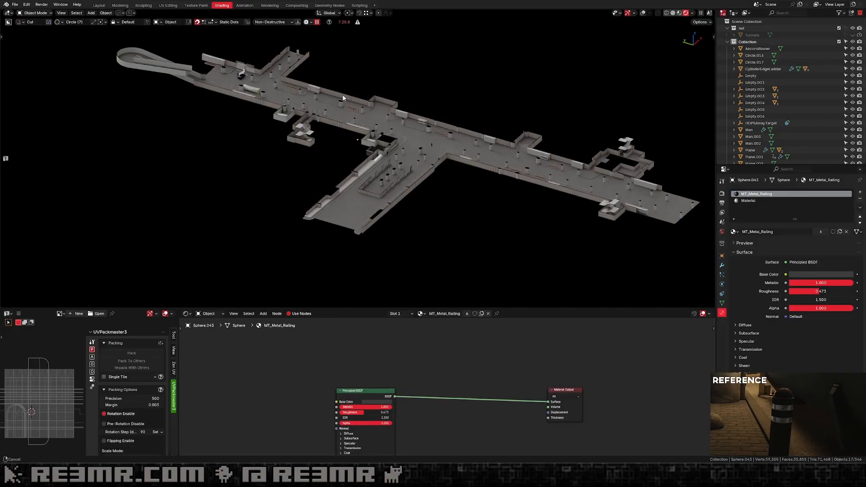
scroll(303, 79, up, 4)
shift+middle_drag(262, 58, 392, 149)
scroll(394, 149, up, 3)
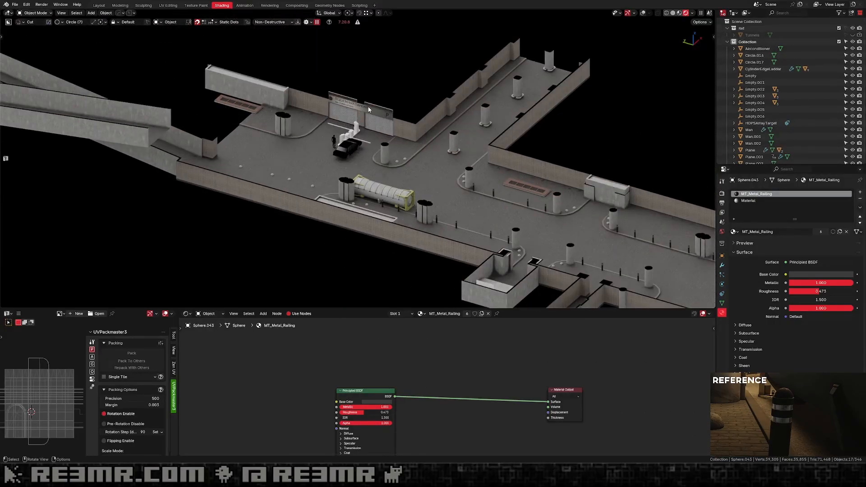
scroll(374, 117, down, 5)
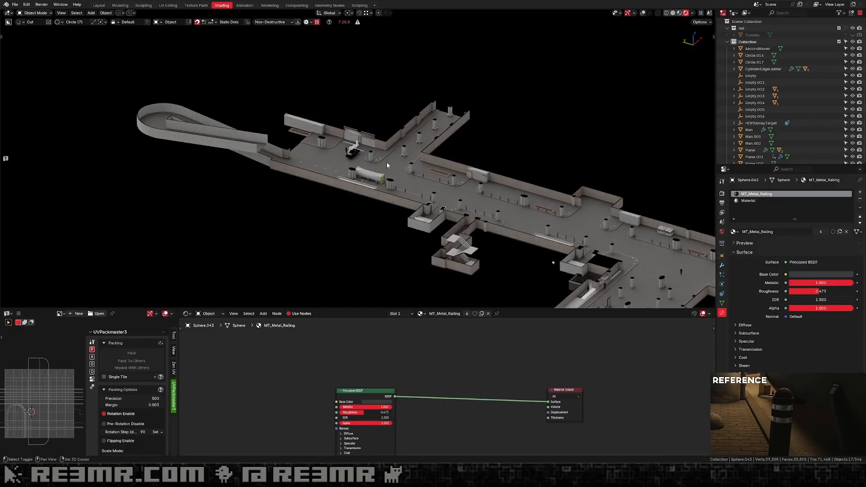
Examine the rendered tunnel layout from the spiral ramp to the far end, including the side branch and its pillars.
shift+middle_drag(387, 161, 288, 111)
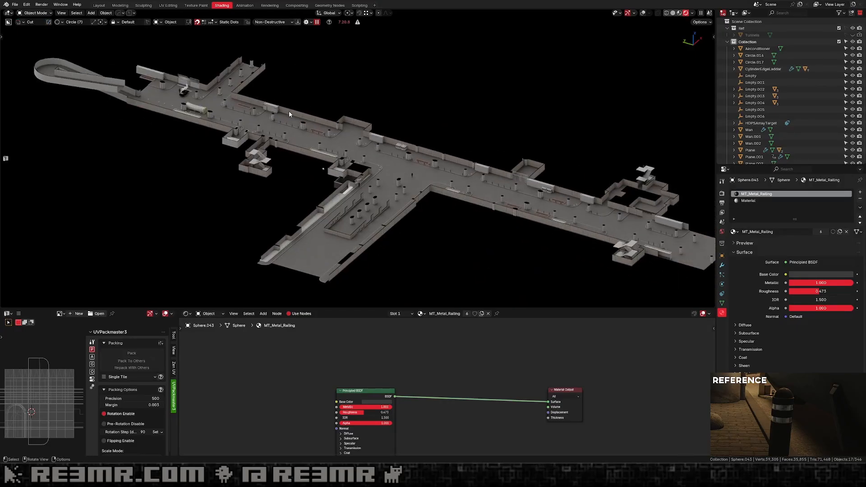
scroll(289, 114, up, 2)
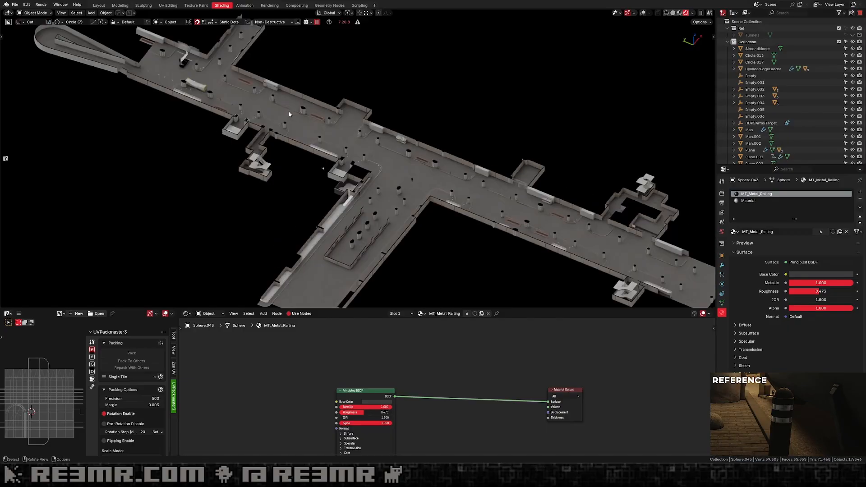
scroll(289, 113, down, 1)
scroll(289, 114, up, 1)
shift+middle_drag(460, 163, 431, 127)
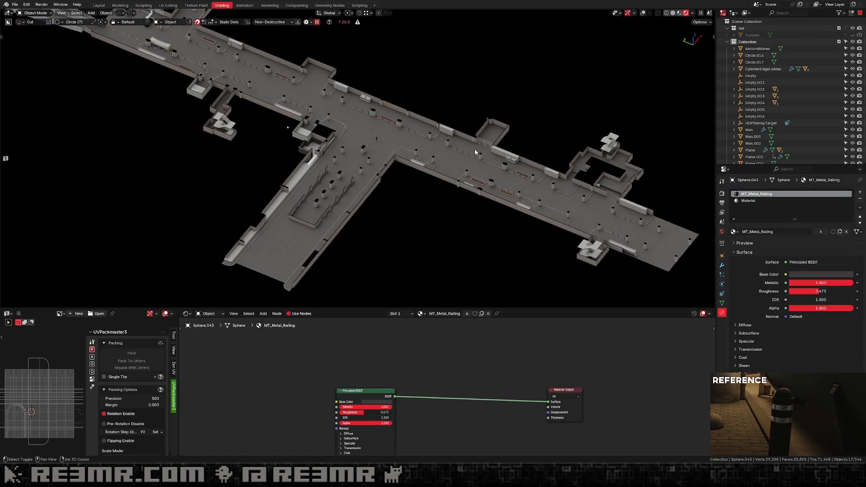
shift+middle_drag(474, 149, 381, 102)
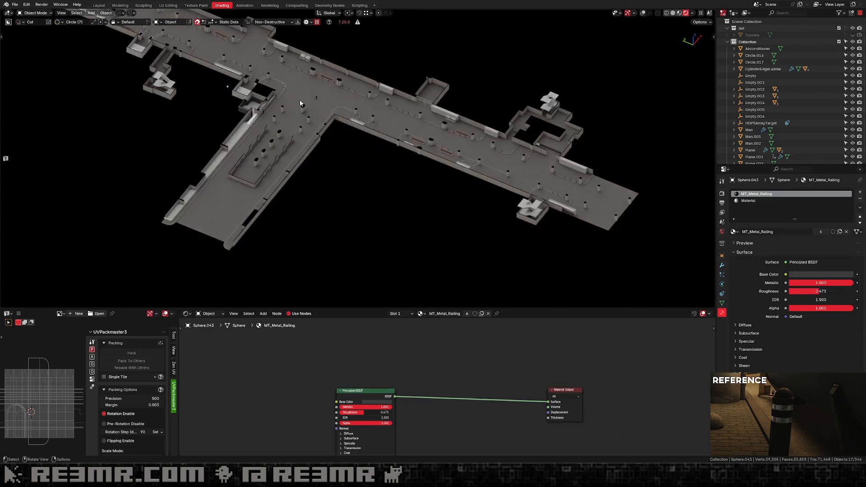
scroll(300, 103, up, 2)
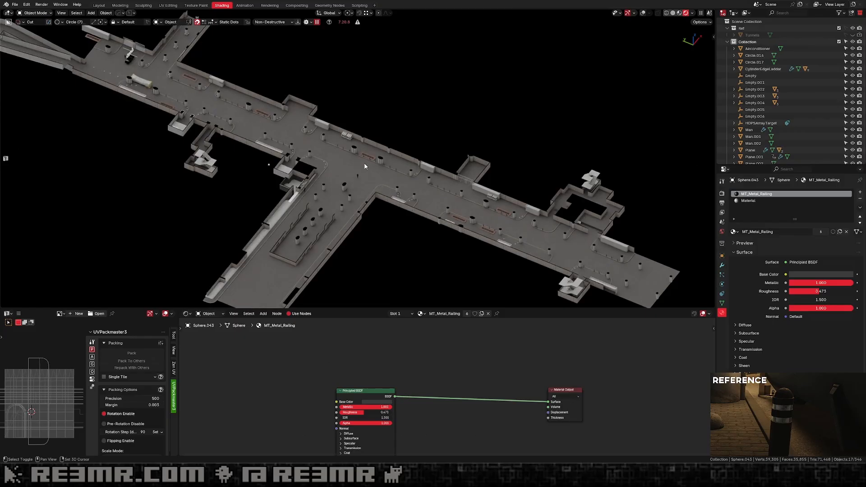
scroll(365, 166, up, 1)
shift+middle_drag(365, 166, 443, 183)
scroll(251, 191, up, 2)
shift+middle_drag(251, 190, 427, 220)
scroll(387, 107, down, 3)
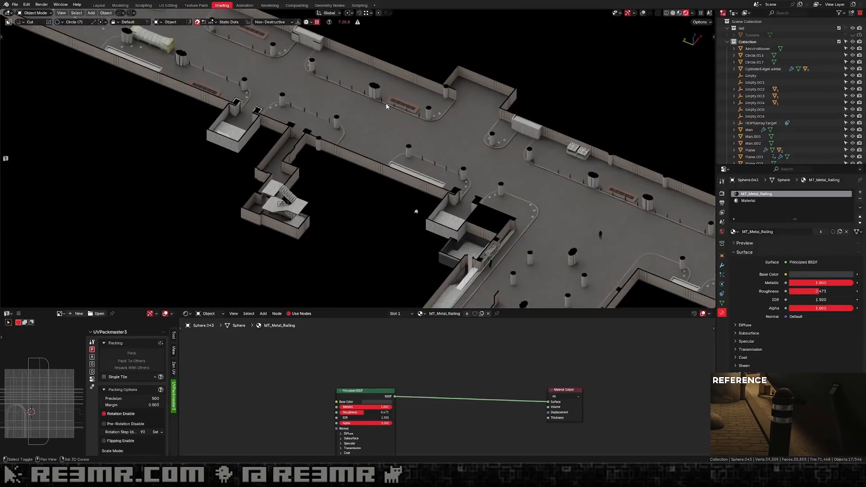
shift+middle_drag(427, 105, 456, 161)
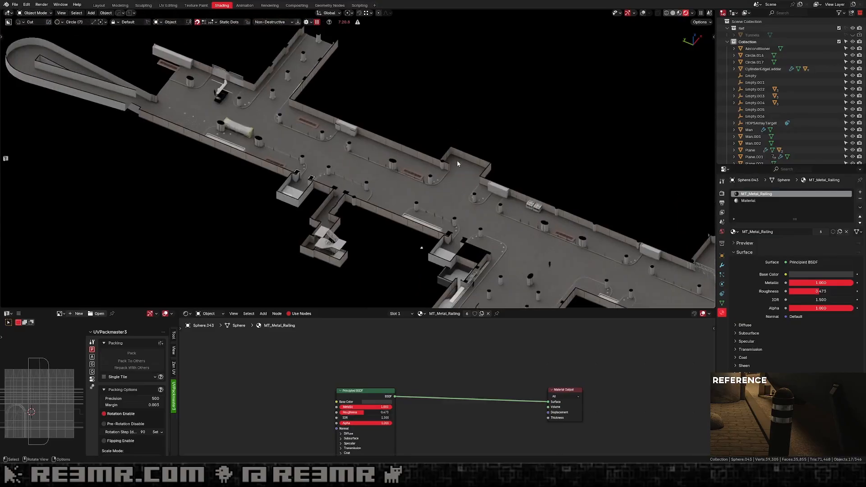
shift+middle_drag(541, 237, 334, 106)
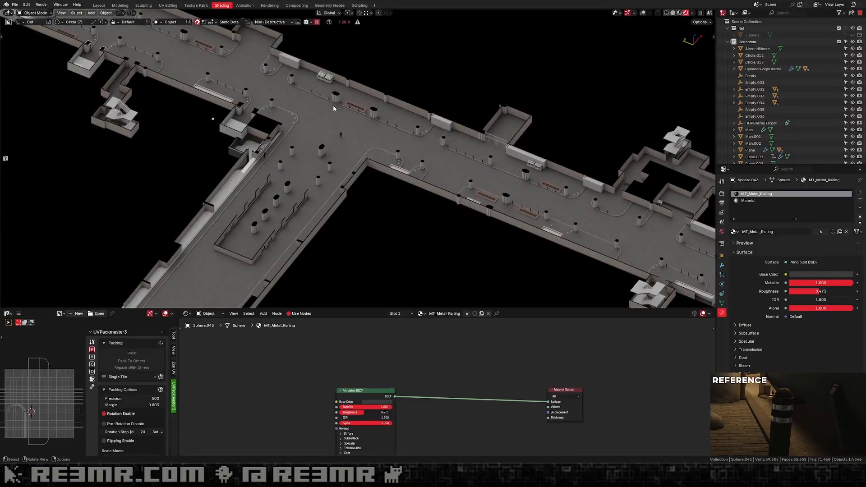
scroll(333, 108, down, 3)
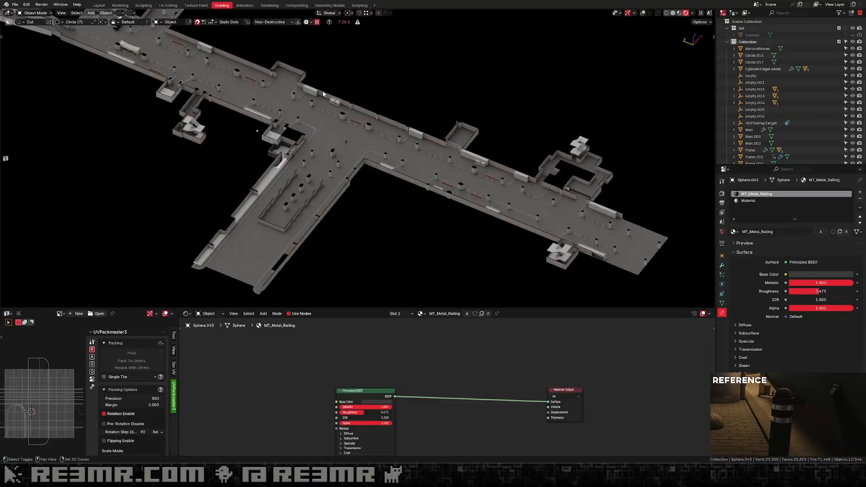
Examine the side rooms and stairwell at the tunnel's far end and the main tunnel back past the junction.
scroll(323, 90, up, 2)
shift+middle_drag(479, 171, 413, 136)
scroll(412, 136, up, 3)
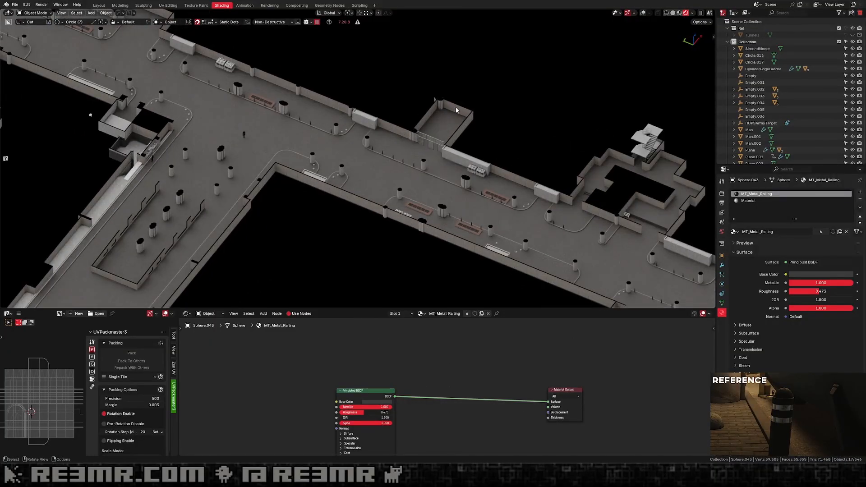
shift+middle_drag(551, 172, 367, 147)
scroll(368, 147, up, 3)
shift+middle_drag(547, 137, 368, 158)
scroll(368, 159, up, 3)
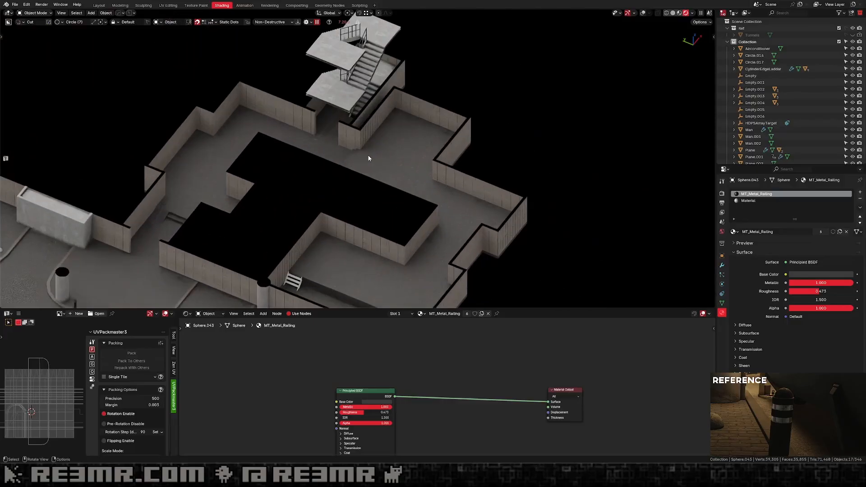
scroll(430, 142, up, 2)
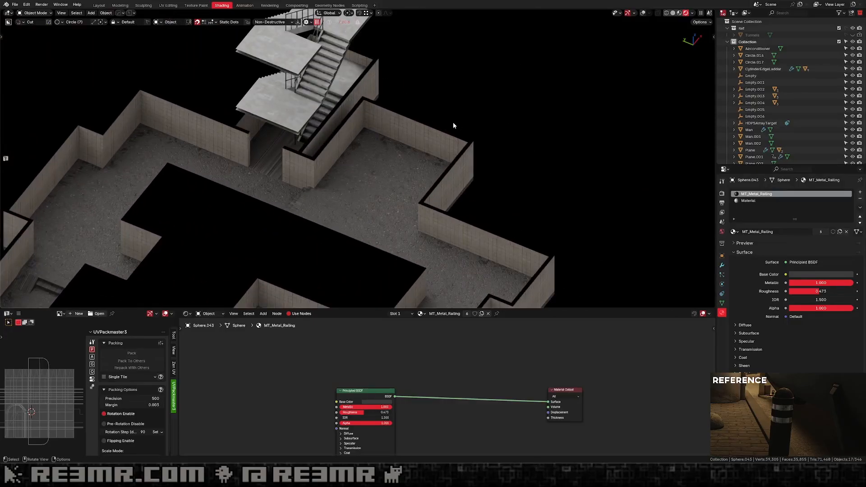
scroll(420, 122, down, 5)
scroll(414, 116, up, 4)
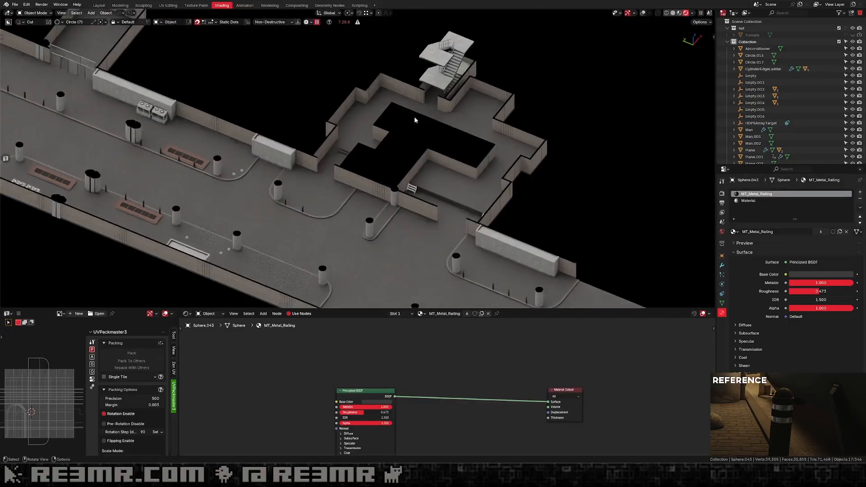
scroll(415, 118, down, 3)
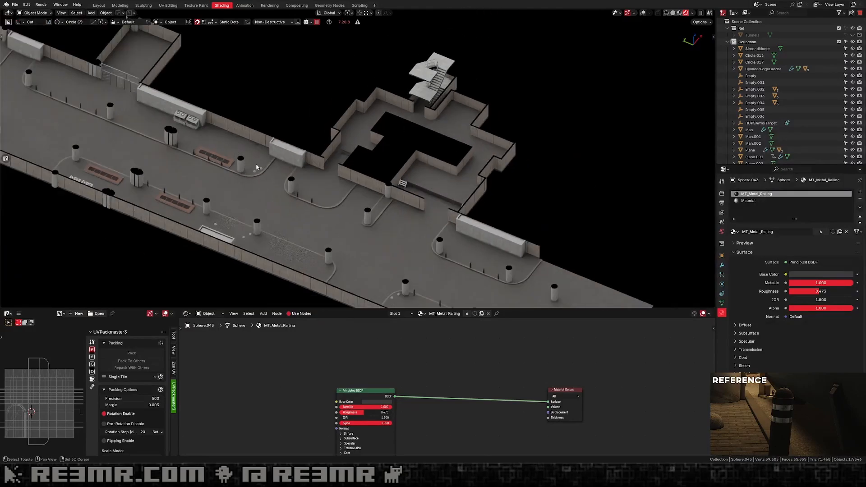
shift+middle_drag(256, 165, 582, 124)
shift+middle_drag(444, 150, 502, 258)
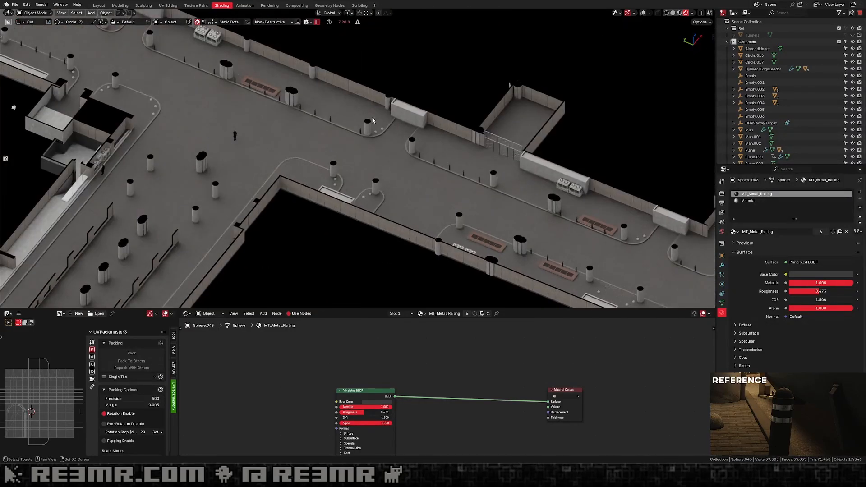
scroll(404, 129, down, 4)
shift+middle_drag(458, 196, 418, 198)
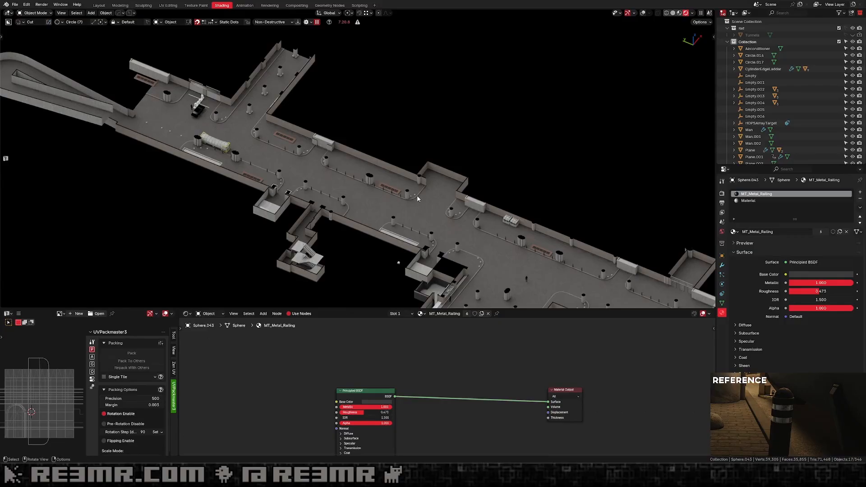
scroll(417, 198, up, 3)
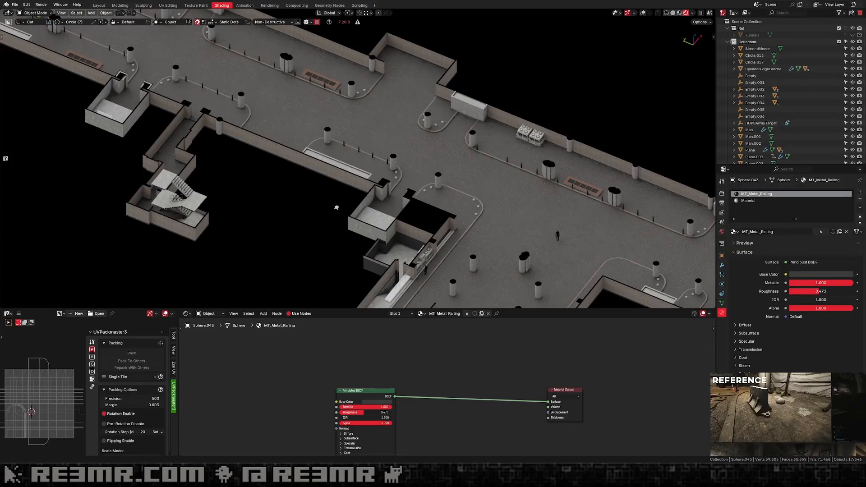
Set the viewport to solid shading in top view and show the Tunnels reference.
click(678, 13)
key(KP_7)
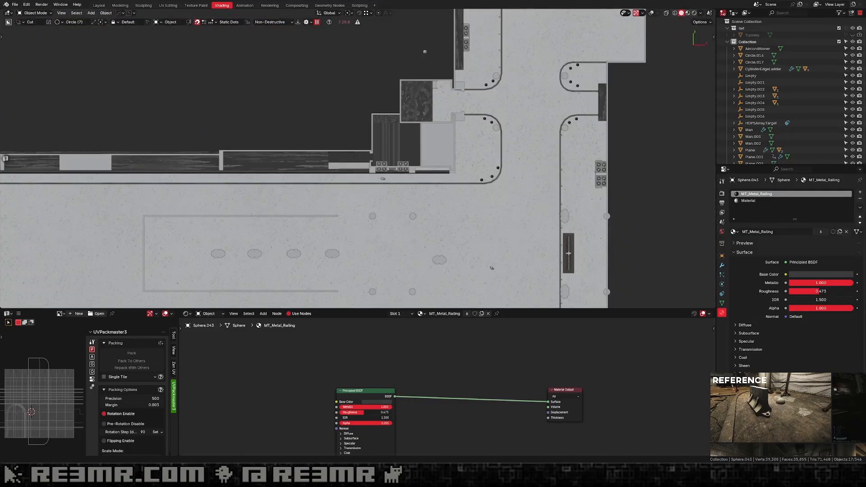
click(852, 35)
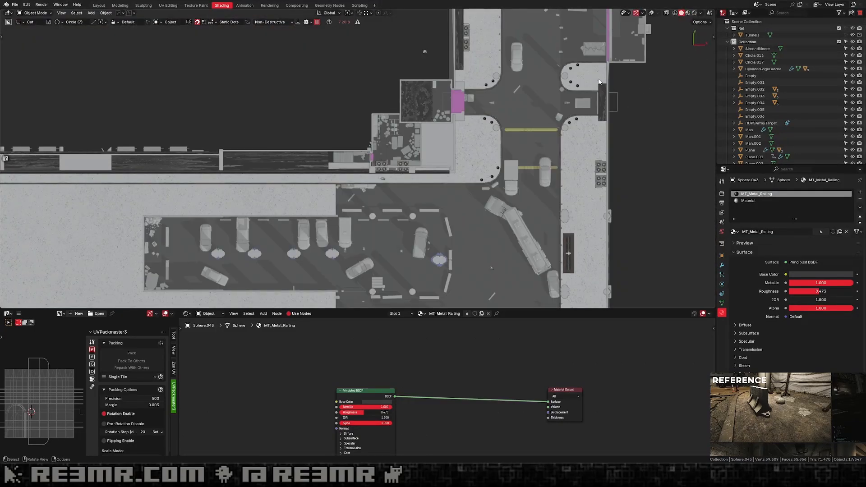
Add a 2 m plane at the small roadblock barrier beside the vehicle along the rubble strip.
shift+middle_drag(526, 53, 474, 237)
scroll(498, 143, up, 3)
shift+middle_drag(577, 73, 473, 201)
shift+middle_drag(545, 89, 531, 236)
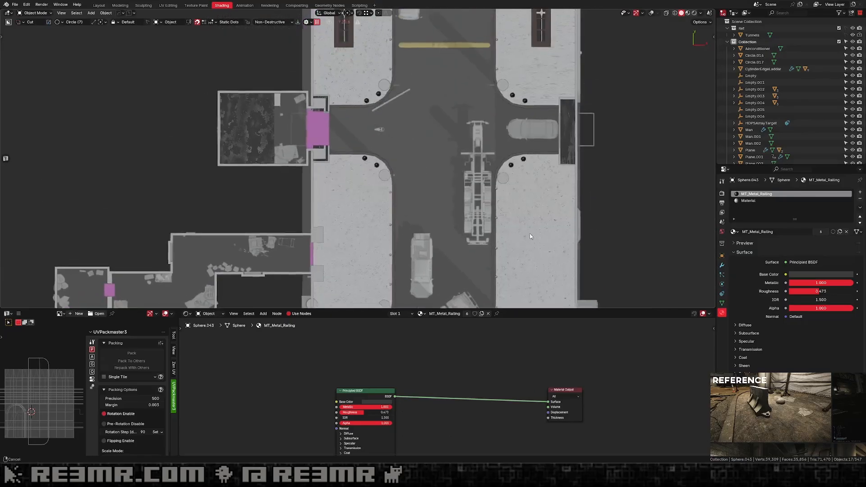
shift+middle_drag(478, 60, 455, 276)
shift+middle_drag(456, 70, 468, 280)
shift+middle_drag(453, 153, 464, 239)
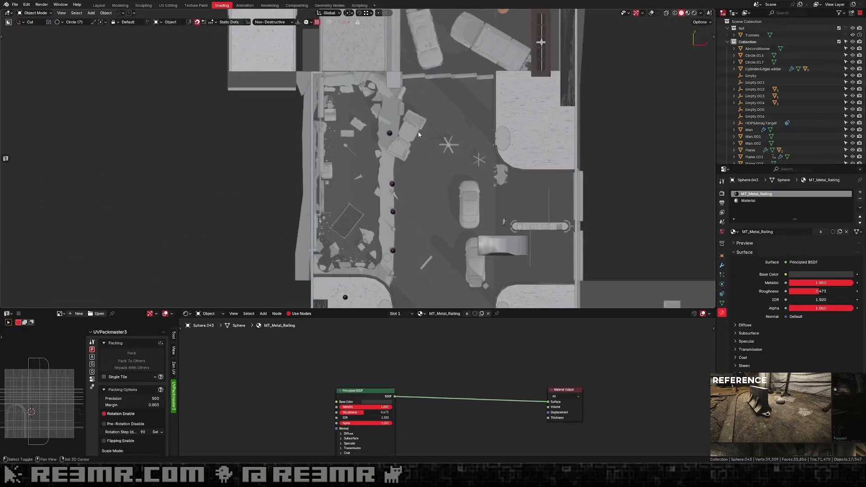
scroll(366, 100, up, 4)
mouse_move(366, 100)
shift+middle_down()
mouse_move(440, 161)
mouse_move(426, 138)
mouse_move(366, 118)
shift+middle_up()
scroll(456, 157, up, 3)
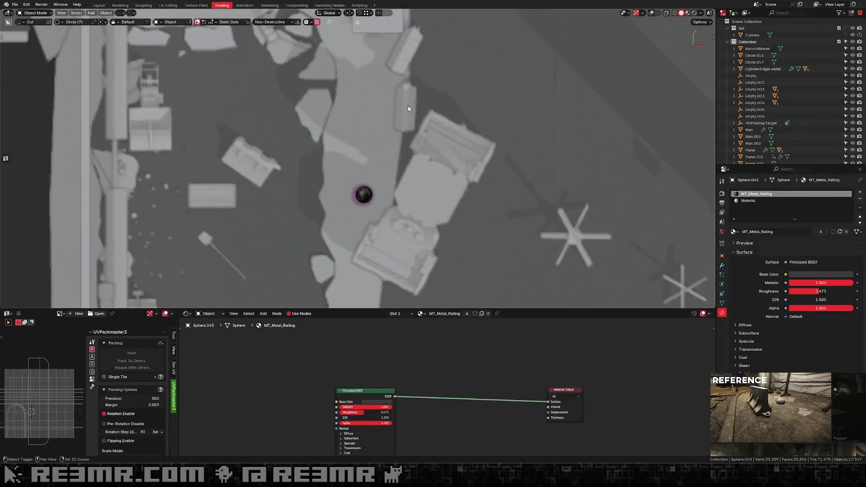
key(shift+a)
mouse_move(374, 116)
click(436, 122)
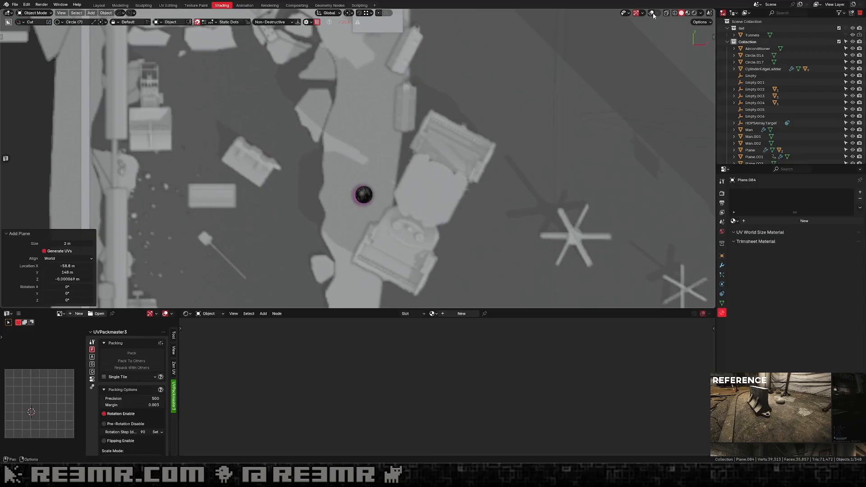
Scale the plane down to the barrier's width and position it over one end of the barrier.
scroll(494, 110, down, 3)
key(s)
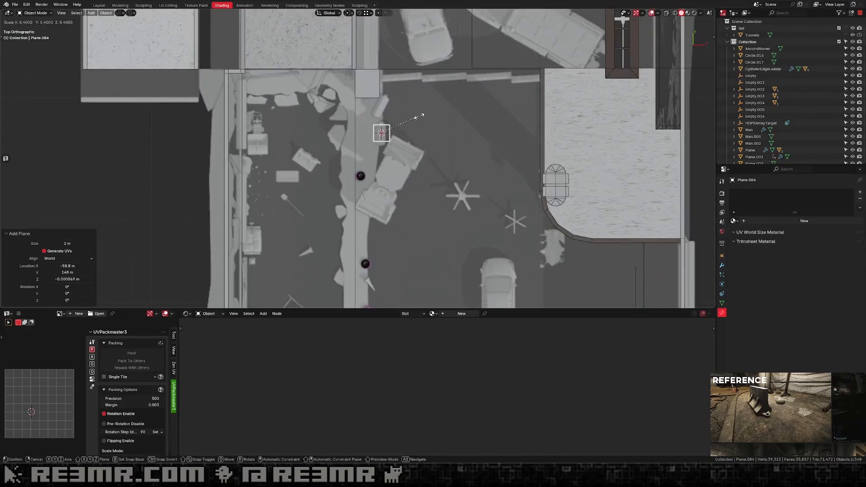
click(415, 120)
scroll(406, 120, up, 4)
key(g)
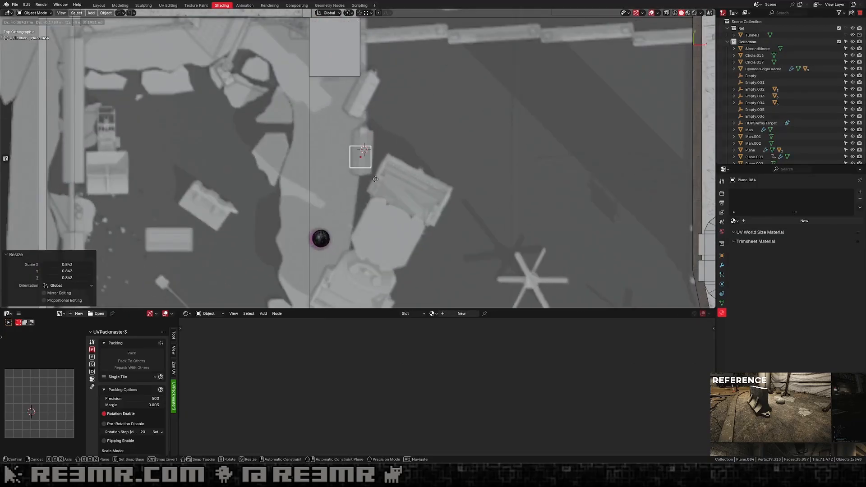
click(388, 236)
Extend the plane to the barrier's full length by moving its end edge about 0.56 m along Y.
key(Tab)
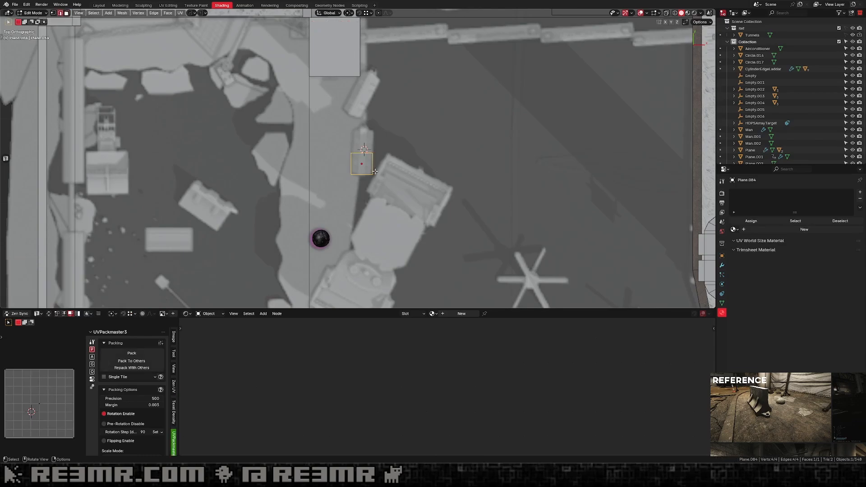
click(364, 152)
key(g)
key(y)
click(387, 99)
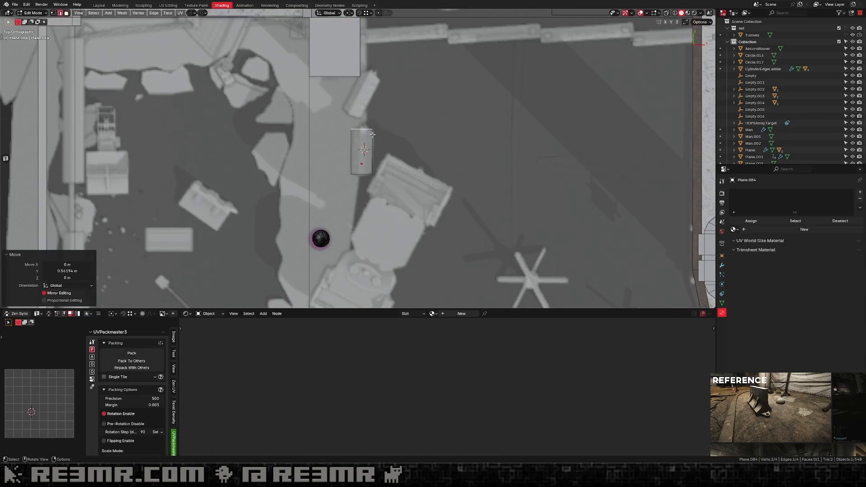
Cut a centred loop along the plane's length and bevel it to divide the plane into three strips.
key(ctrl+r)
click(385, 106)
right_click(385, 107)
key(ctrl+b)
click(423, 140)
key(Tab)
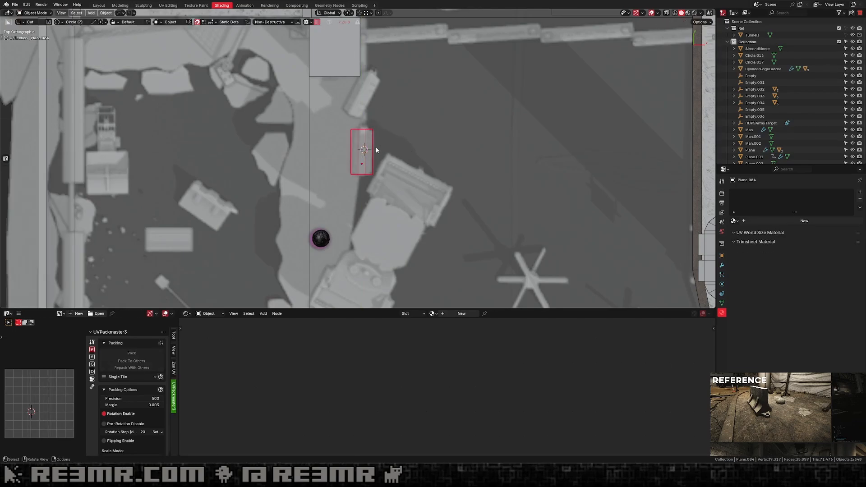
Set the plane's origin to its geometry, isolate it in local view and clear its rotation.
middle_drag(375, 150, 392, 137)
scroll(393, 137, down, 6)
key(ctrl+shift+alt+c)
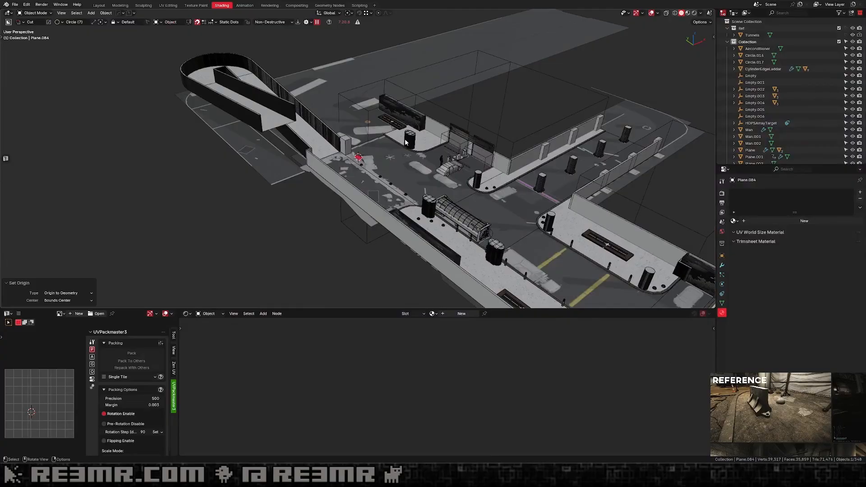
key(KP_Divide)
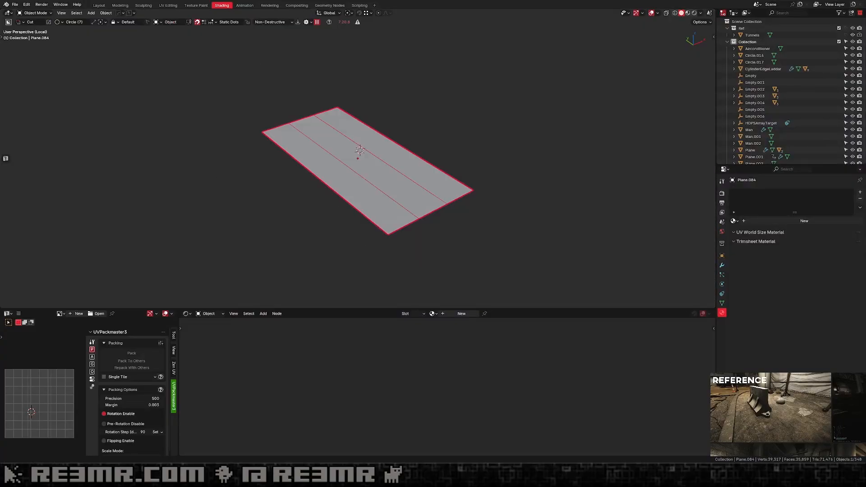
scroll(378, 186, up, 2)
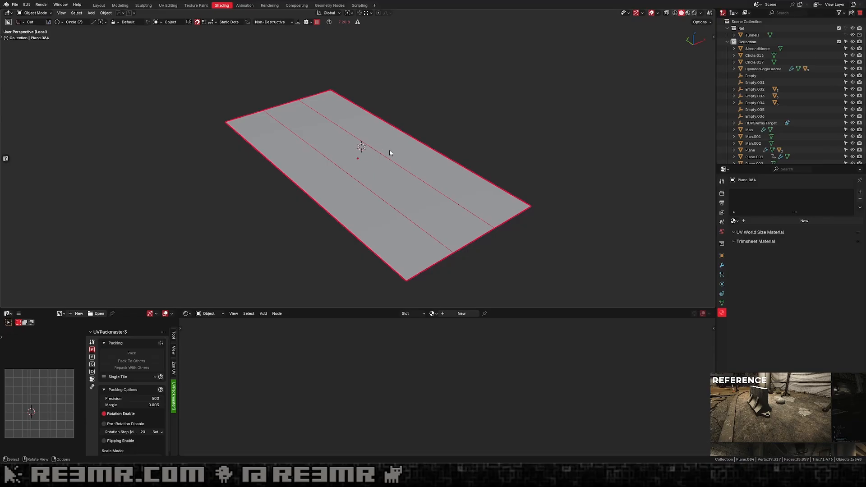
key(alt+r)
key(KP_7)
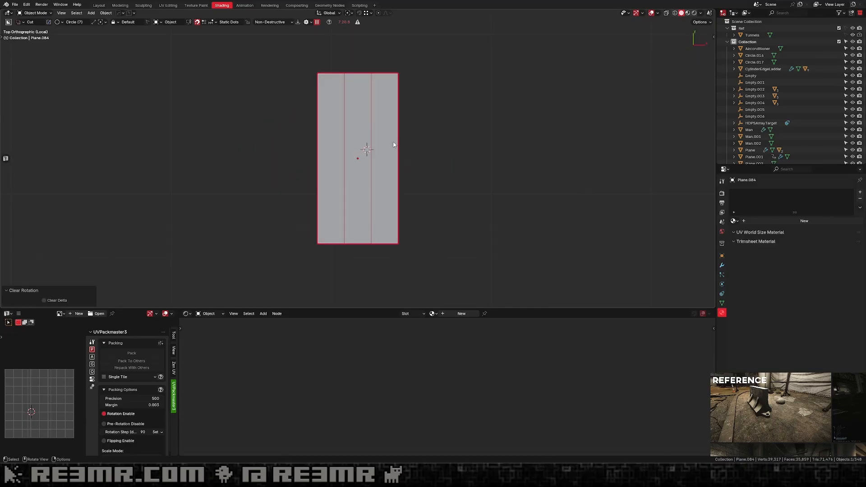
Extrude all the plane's faces upward about 0.11 m to form the barrier's base slab.
key(Tab)
key(a)
middle_drag(386, 144, 447, 53)
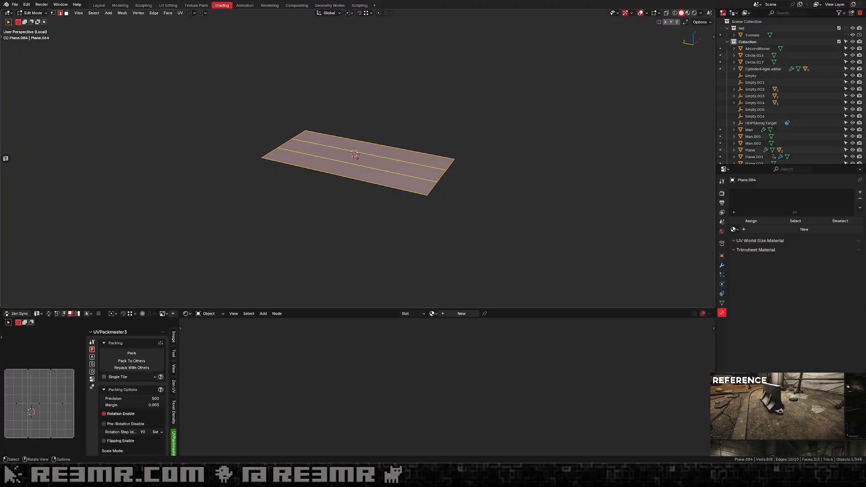
middle_drag(406, 139, 398, 127)
key(e)
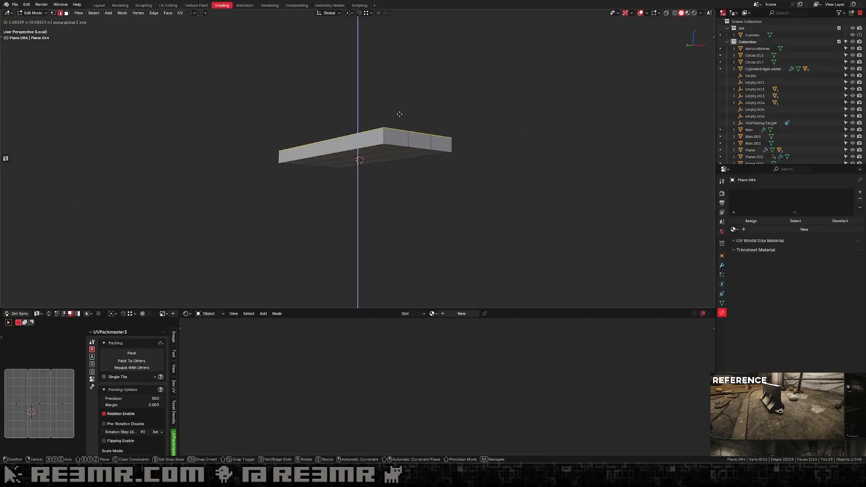
click(481, 81)
middle_drag(482, 81, 424, 125)
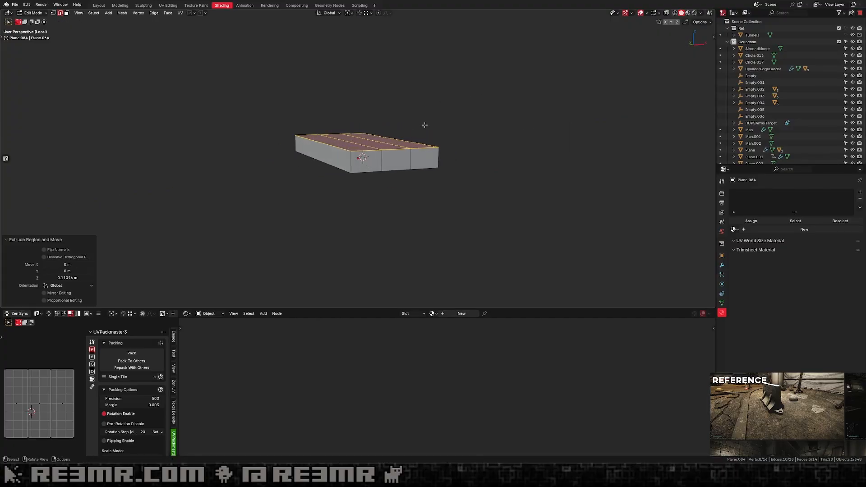
Lower the base slab's top faces by about 0.003 m along Z.
key(g)
key(z)
click(385, 140)
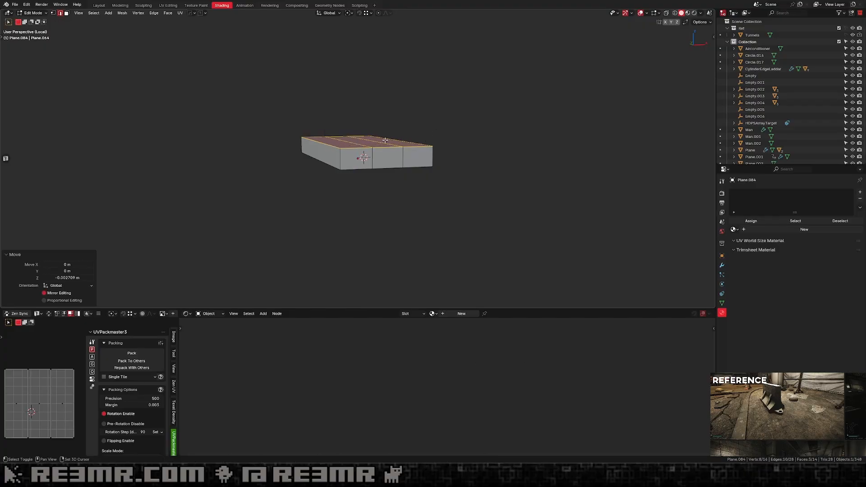
click(374, 138)
key(3)
click(384, 141)
key(g)
key(z)
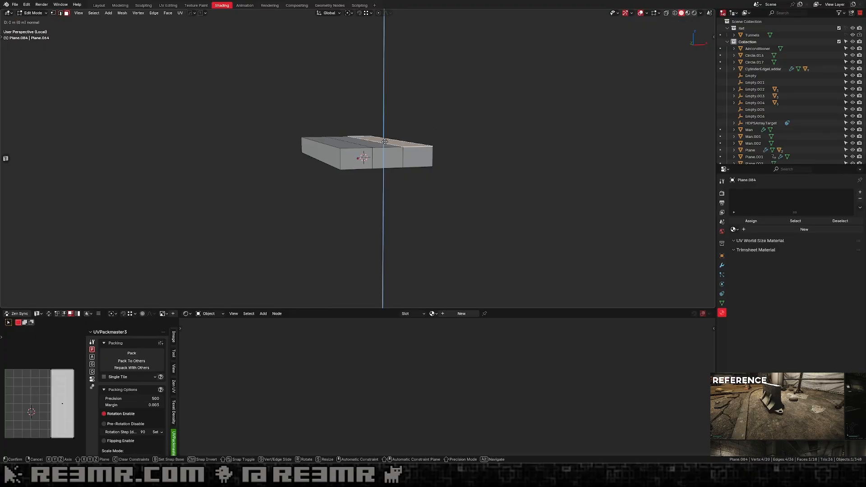
click(384, 141)
key(ctrl+z)
Extrude the slab's middle strip upward about 0.46 m to form the barrier's wall, then lower its top face slightly.
click(356, 143)
click(378, 146)
key(e)
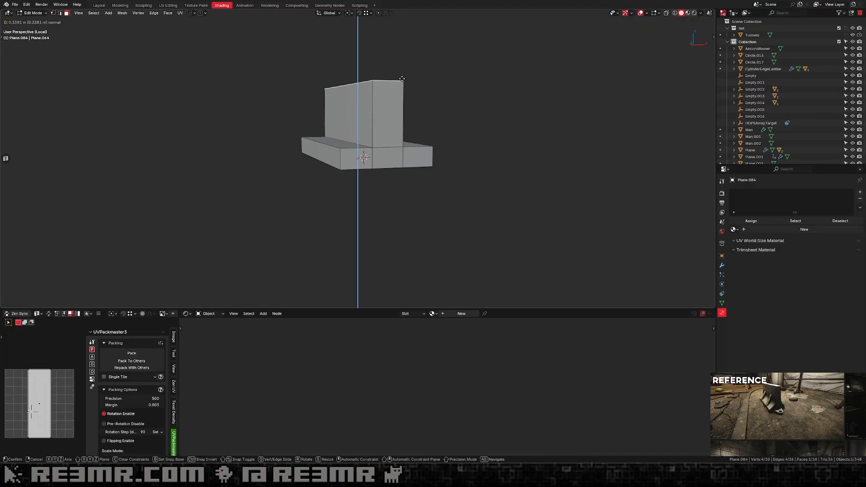
click(420, 59)
scroll(415, 93, down, 3)
key(g)
key(z)
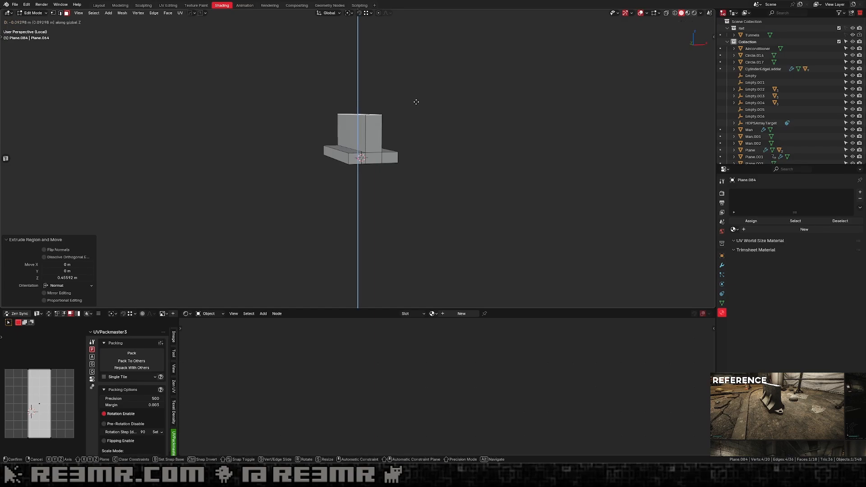
click(422, 102)
Leave local view and move the human scale figure along X and Y so it stands beside the barrier.
key(Tab)
middle_drag(512, 242, 523, 247)
key(KP_Divide)
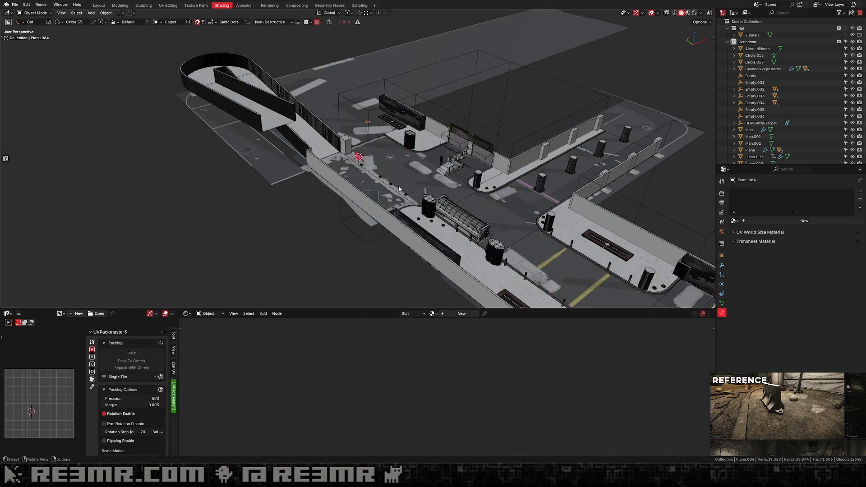
scroll(399, 189, up, 3)
click(501, 164)
key(g)
key(y)
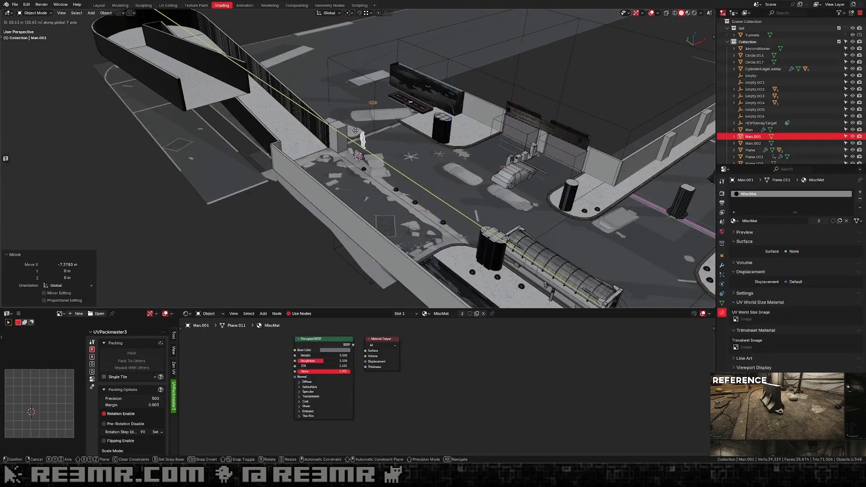
click(363, 158)
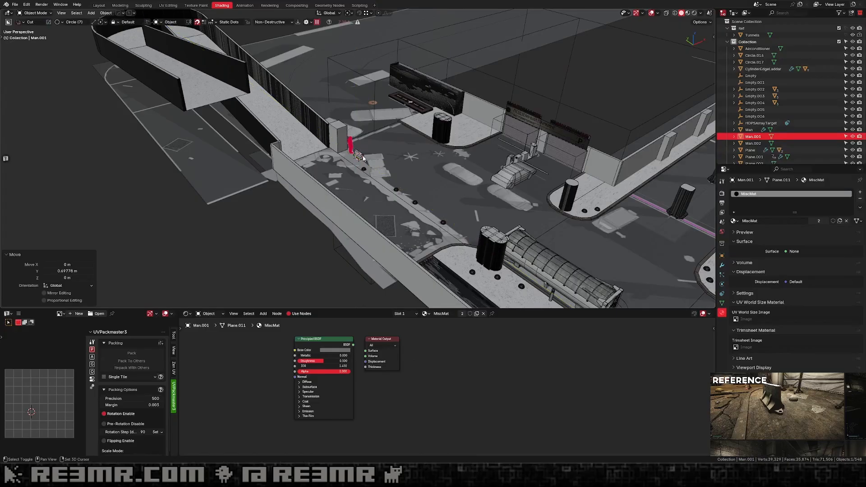
Isolate the barrier and the human figure together in local view to compare their scale.
shift+click(363, 158)
key(KP_Divide)
middle_drag(378, 157, 344, 137)
click(504, 190)
middle_drag(505, 189, 332, 180)
scroll(325, 181, up, 2)
Raise the top face of the barrier's wall by about 0.06 m along Z.
click(318, 179)
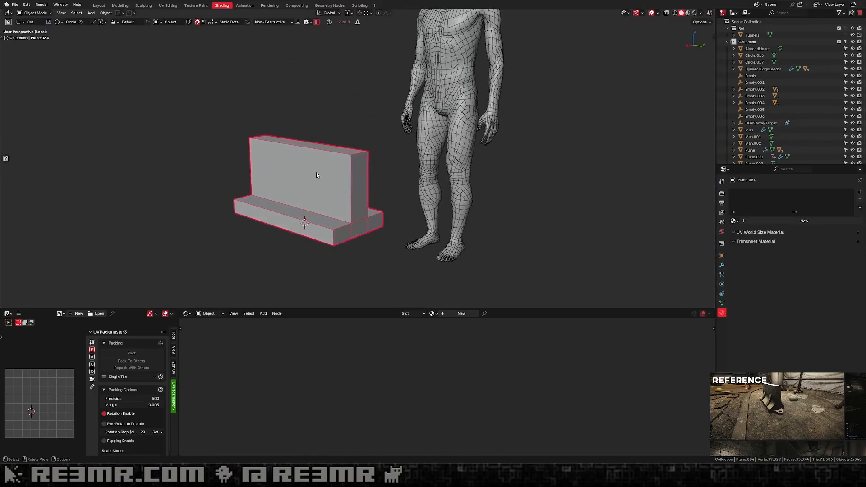
key(Tab)
key(g)
key(z)
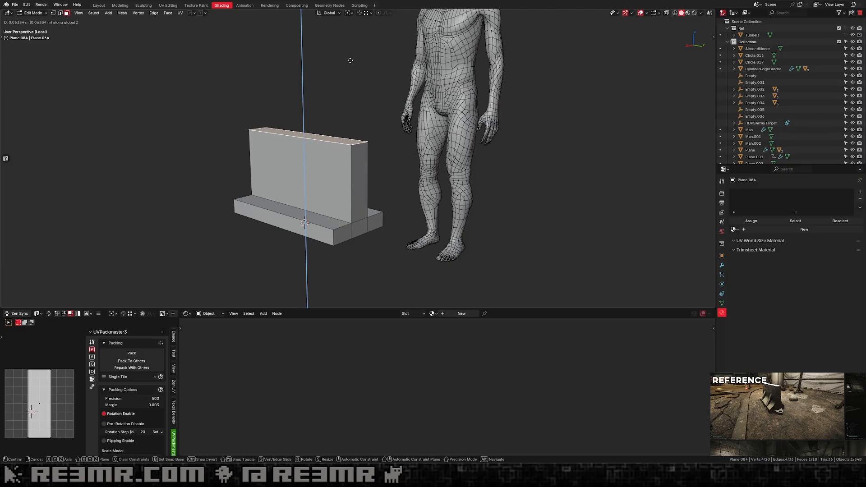
click(350, 57)
Bevel the inner edge between wall and base slab on one side with a 1.1 m width and four segments.
middle_drag(350, 63, 337, 160)
scroll(314, 162, down, 1)
key(2)
click(310, 204)
key(ctrl+b)
scroll(361, 166, up, 3)
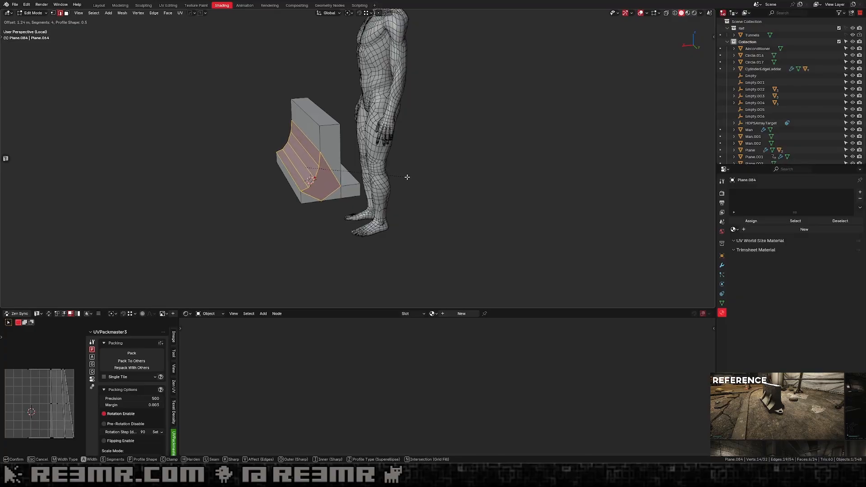
click(403, 175)
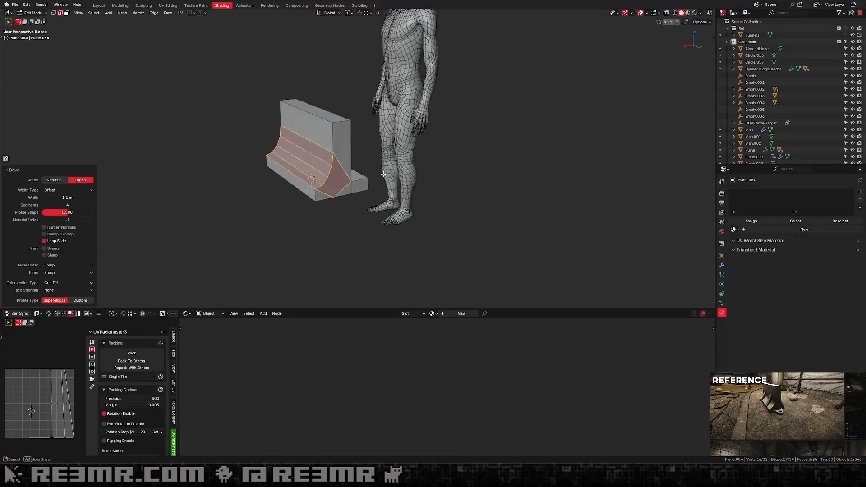
Sharpen the barrier with the HardOps Ssharp operation at 65° sharpness.
key(Tab)
middle_drag(403, 175, 426, 163)
key(q)
click(384, 152)
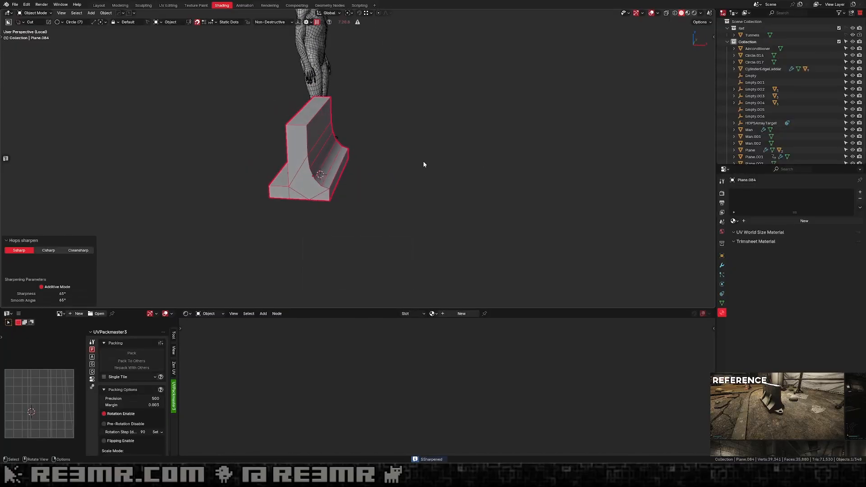
key(Tab)
key(Tab)
Cut a centred loop across the barrier's width and a second centred loop across one of its halves.
middle_drag(278, 103, 206, 137)
key(Tab)
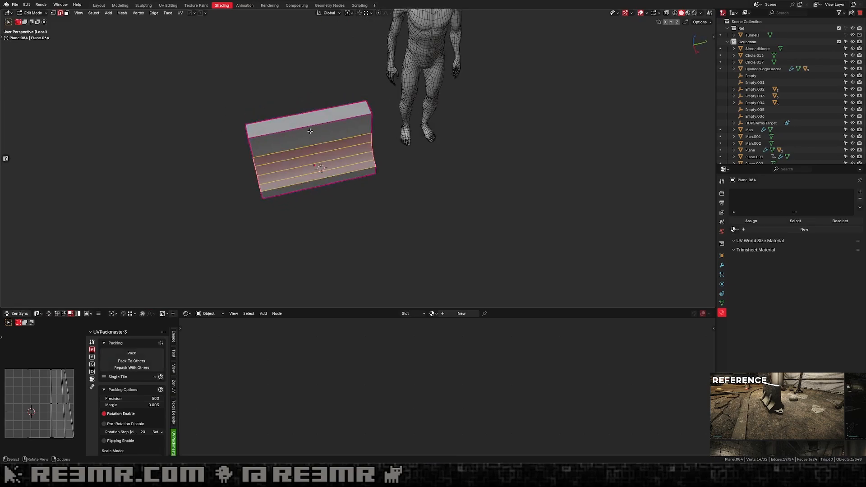
key(ctrl+r)
click(313, 131)
right_click(313, 131)
key(ctrl+r)
right_click(273, 128)
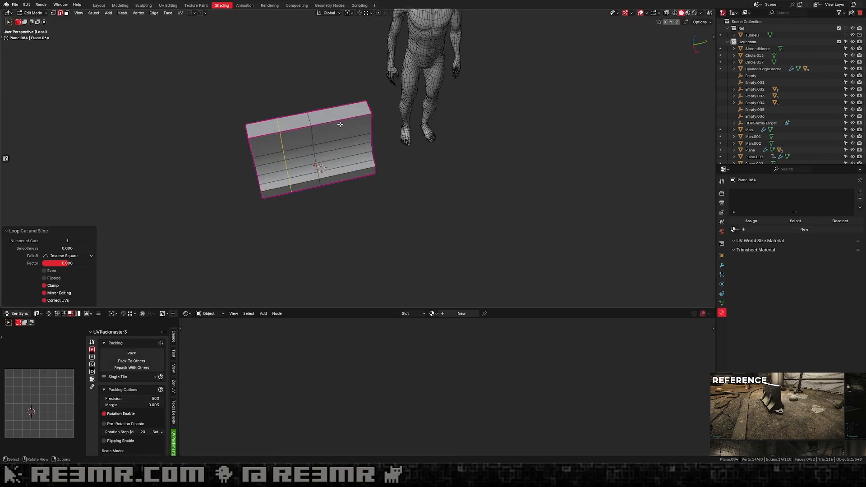
Bevel the second loop about 0.23 m with one segment to form a strip for a buttress.
key(ctrl+b)
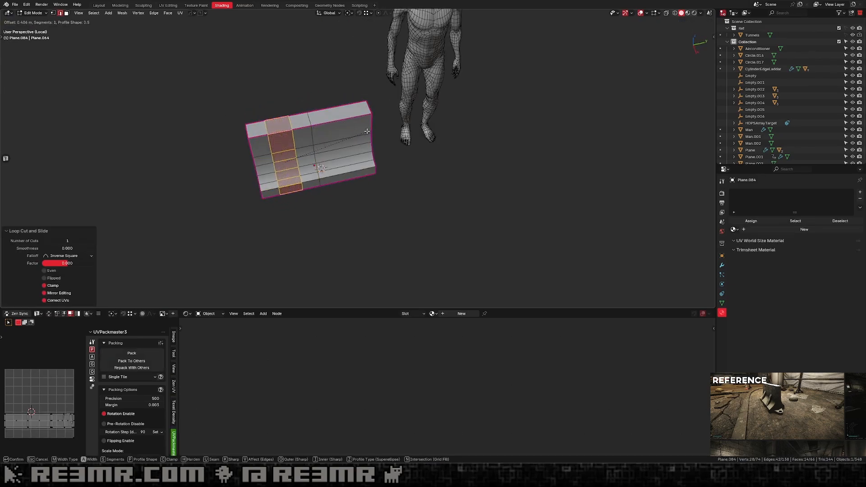
click(362, 133)
middle_drag(362, 133, 363, 135)
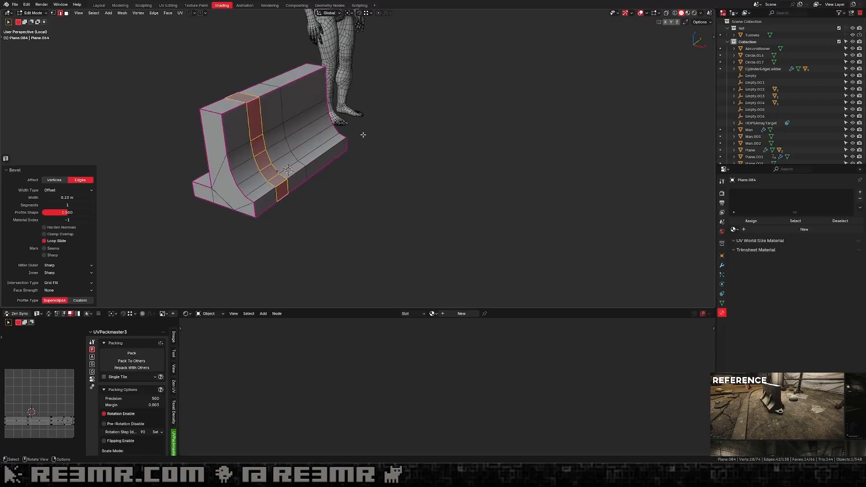
Fill a flat sloped face across the strip's curved section, from the wall down to the base, as a buttress.
click(264, 147)
key(f)
middle_drag(280, 183, 300, 164)
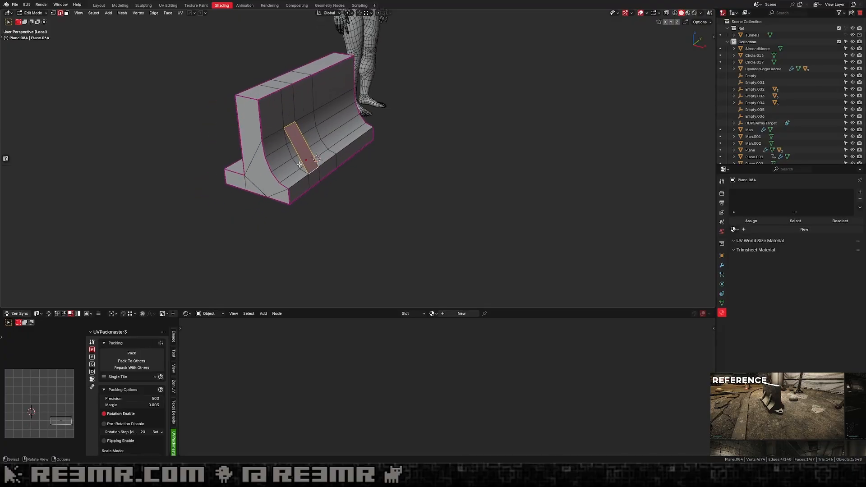
Delete the curved faces of the strip that lie behind the sloped buttress face.
key(x)
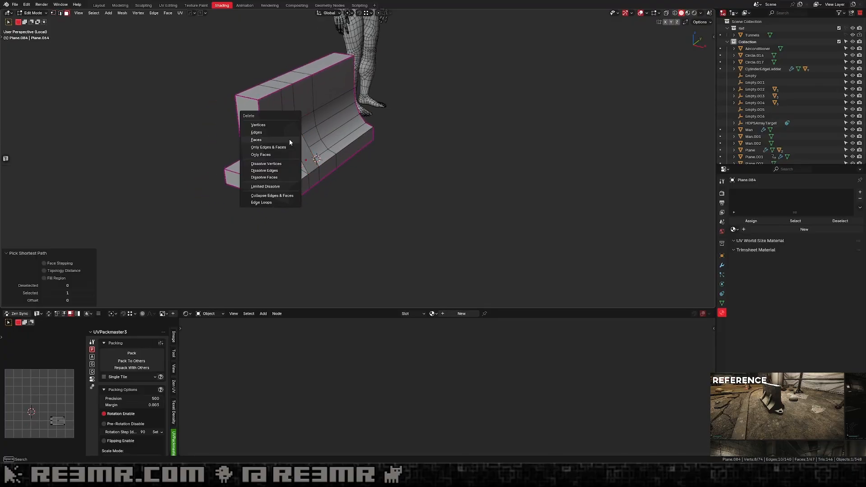
click(289, 139)
middle_drag(303, 172, 290, 192)
key(3)
click(291, 175)
click(279, 176)
scroll(282, 179, up, 3)
key(x)
click(289, 192)
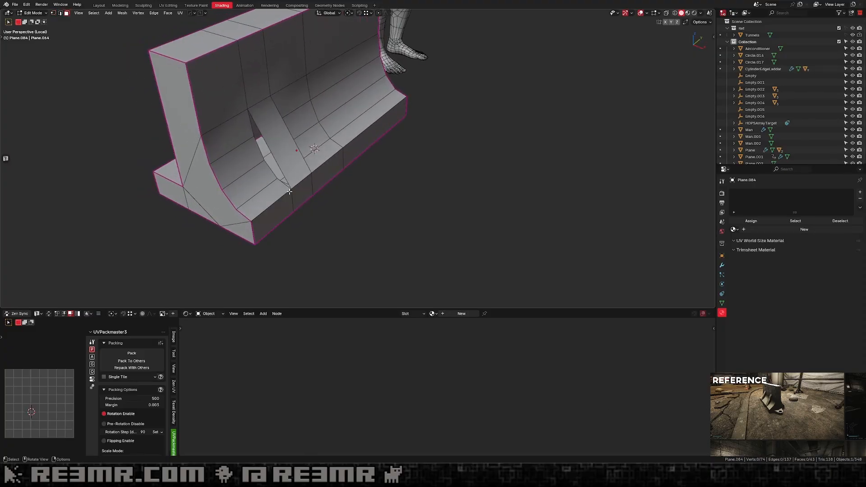
Fill the open side of the buttress between the sloped face and the curved surface.
alt+click(276, 168)
key(f)
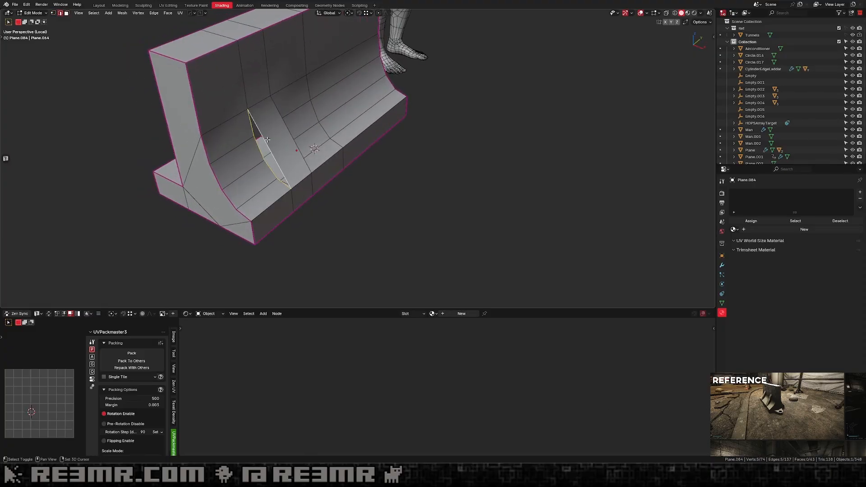
middle_drag(284, 164, 284, 141)
scroll(285, 140, up, 1)
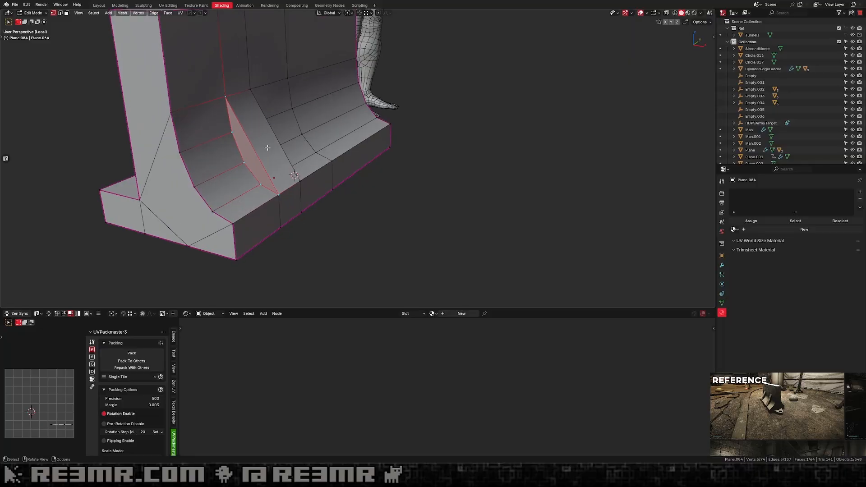
Cut a loop across the sloped buttress face and connect its side vertex to the curve vertices.
key(ctrl+r)
click(260, 141)
click(259, 142)
click(252, 146)
ctrl+click(256, 156)
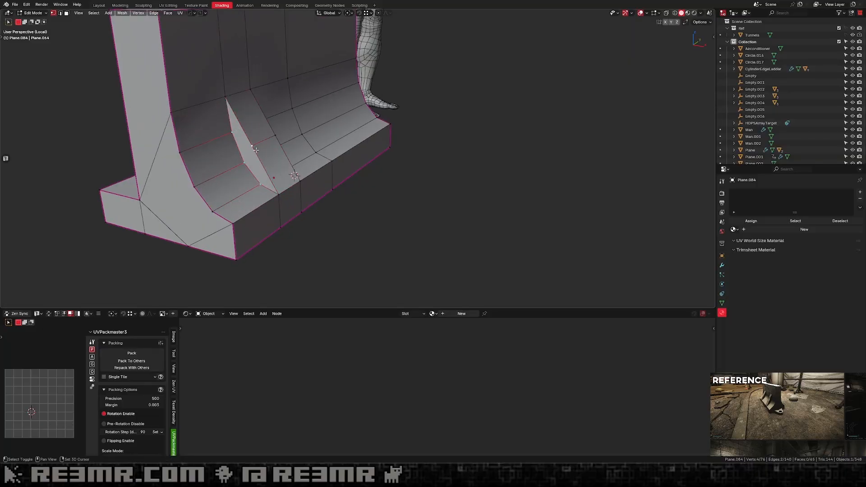
key(x)
Fill the opening on the opposite side of the buttress with a face.
key(Tab)
middle_drag(429, 189, 221, 121)
key(Tab)
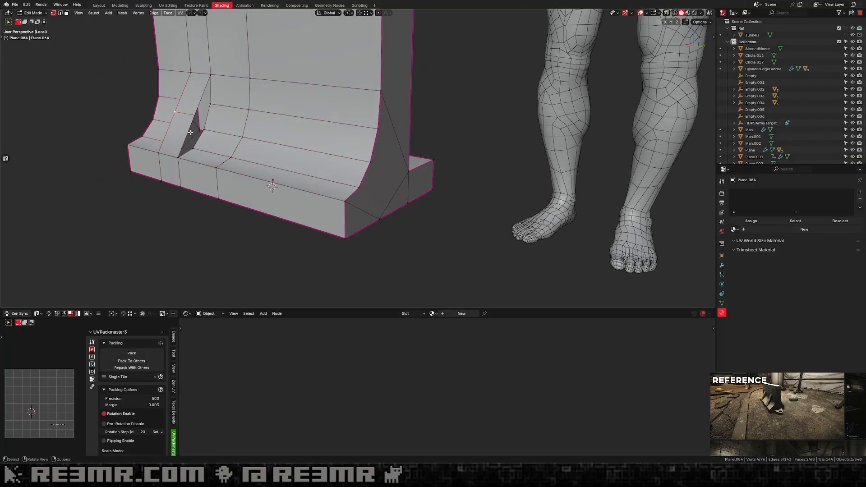
alt+click(201, 135)
key(f)
key(1)
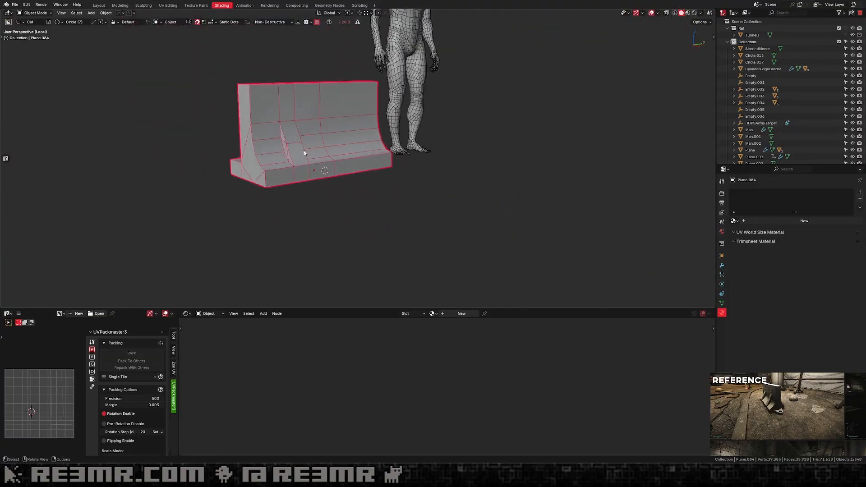
Symmetrize the barrier mesh along its length on Y and then across its width, mirroring the buttress to both ends and sides.
key(Tab)
key(alt+x)
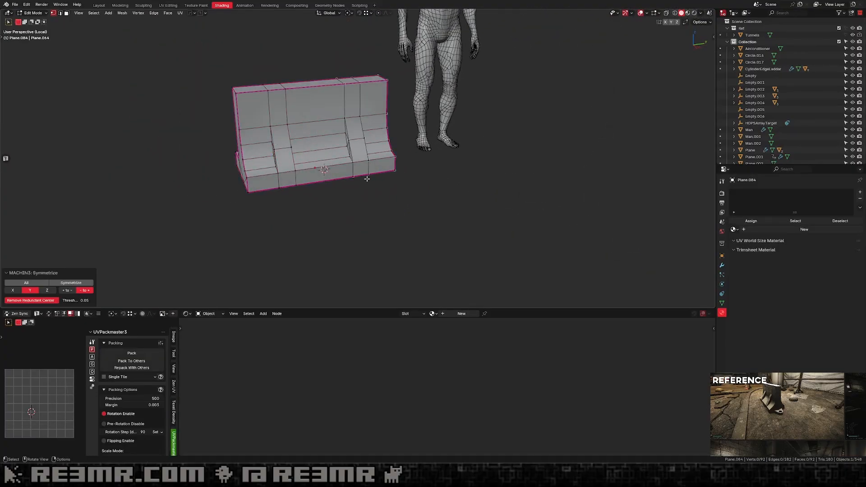
middle_drag(351, 180, 323, 160)
key(alt+x)
Cut a centred loop along the barrier's length and continue it down the end face to the base.
key(ctrl+r)
click(323, 160)
right_click(323, 159)
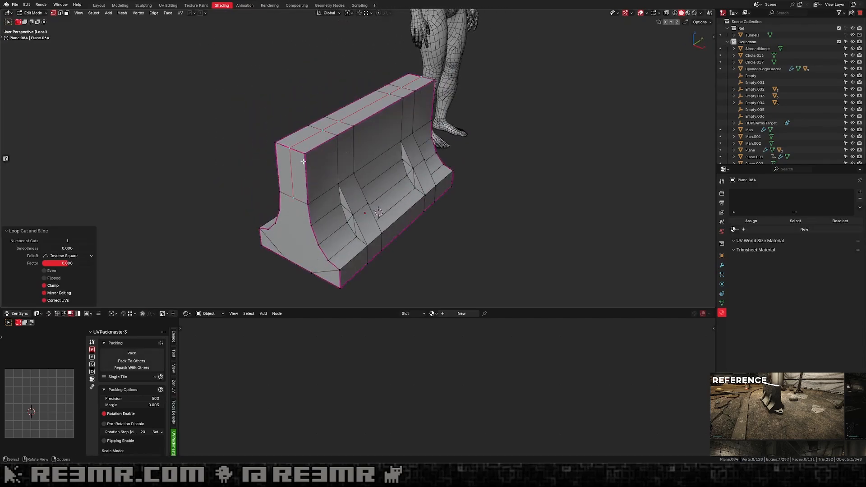
key(KP_3)
key(KP_1)
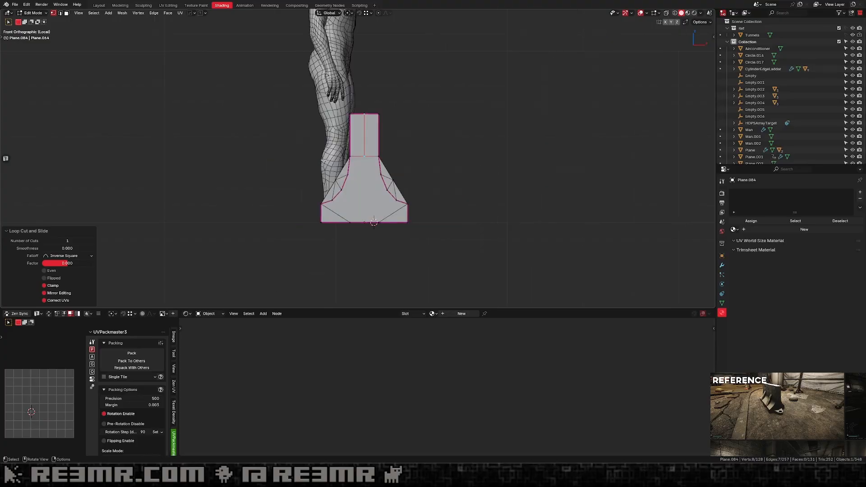
middle_drag(358, 136, 406, 184)
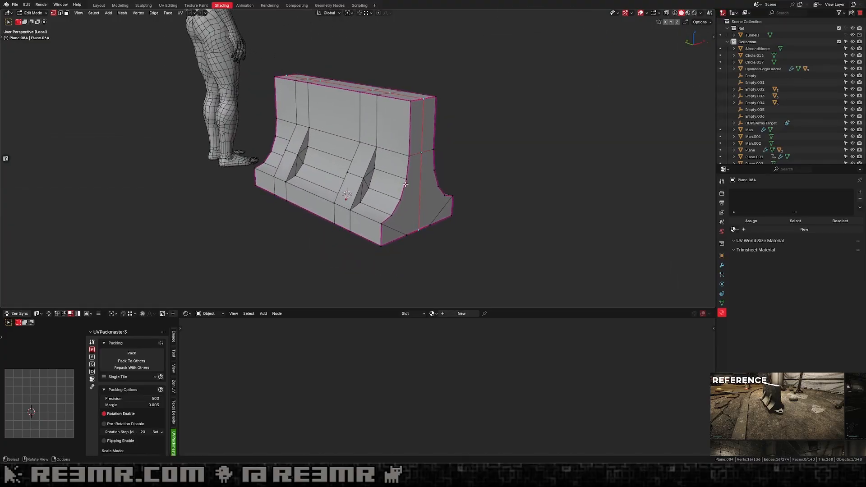
ctrl+click(424, 135)
middle_drag(424, 135, 433, 217)
key(g)
key(y)
right_click(451, 164)
Select all the faces on the barrier's end and merge them into a single face.
key(3)
click(432, 218)
ctrl+shift+click(447, 217)
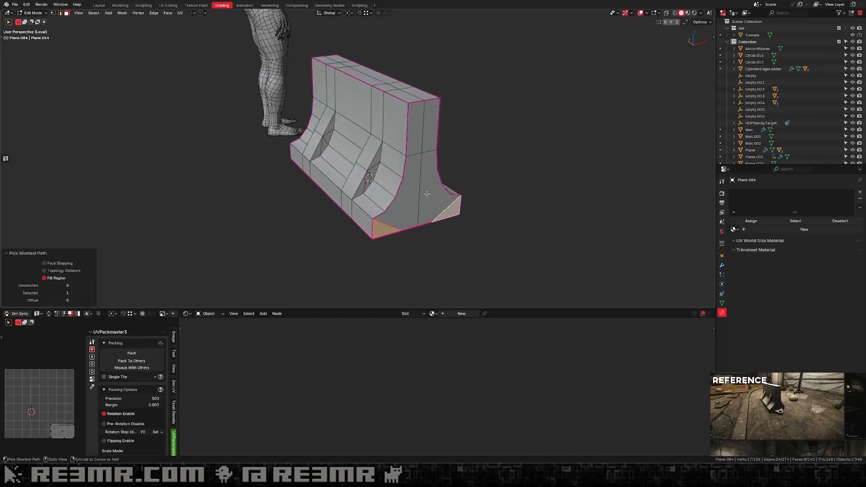
ctrl+shift+click(426, 196)
click(428, 200)
shift+click(447, 214)
shift+click(405, 218)
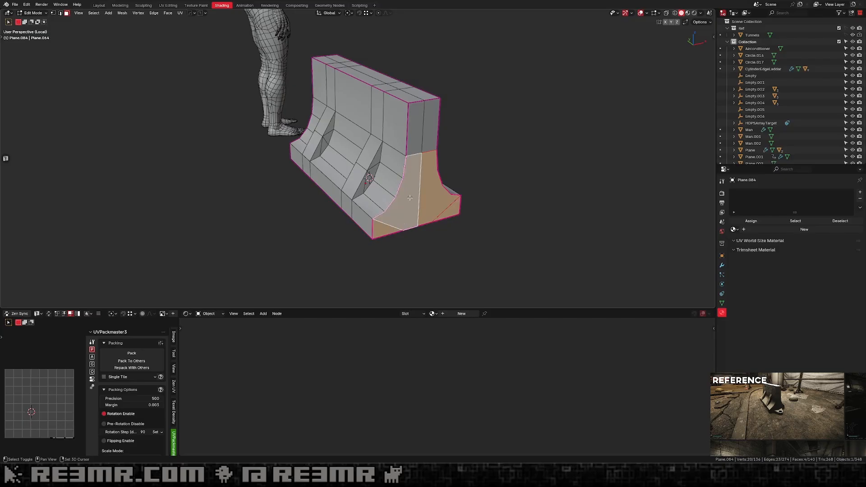
shift+click(426, 144)
key(x)
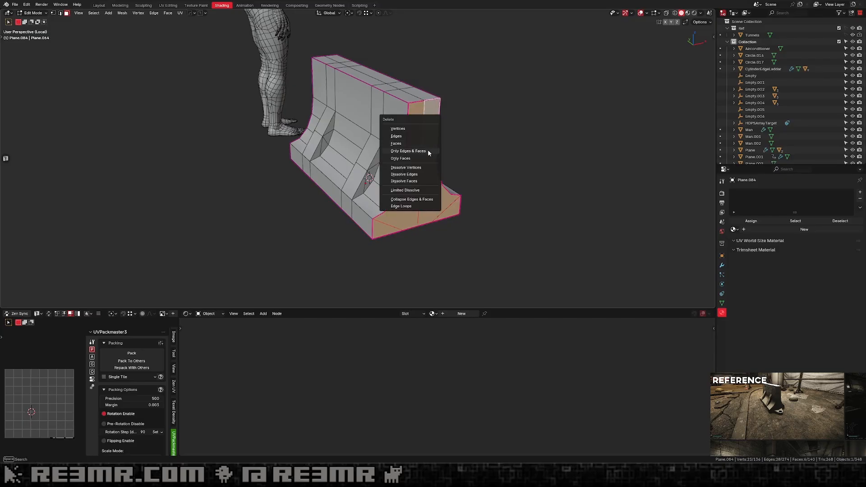
click(418, 191)
mouse_move(429, 194)
middle_down()
mouse_move(403, 233)
mouse_move(425, 254)
mouse_move(413, 195)
middle_up()
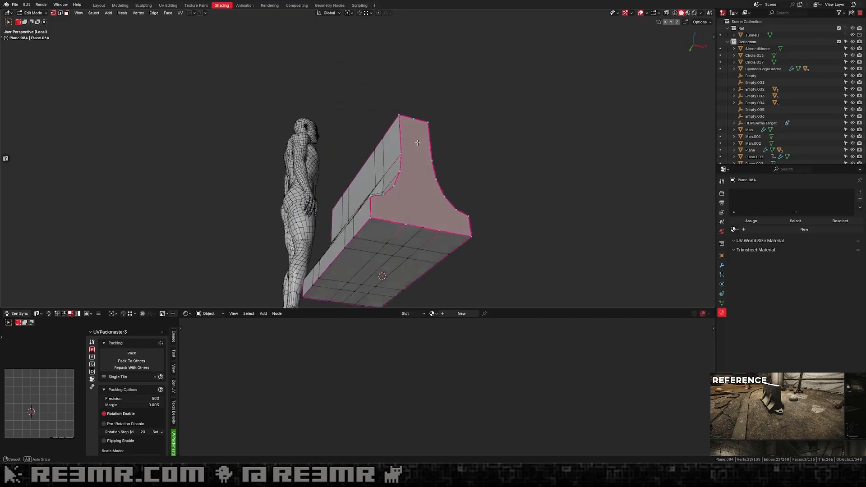
Dissolve the redundant edge loops on the barrier's underside.
key(3)
click(390, 226)
key(2)
alt+click(373, 203)
alt+shift+click(393, 216)
key(ctrl+x)
key(Tab)
key(Tab)
key(Tab)
middle_drag(418, 141, 416, 112)
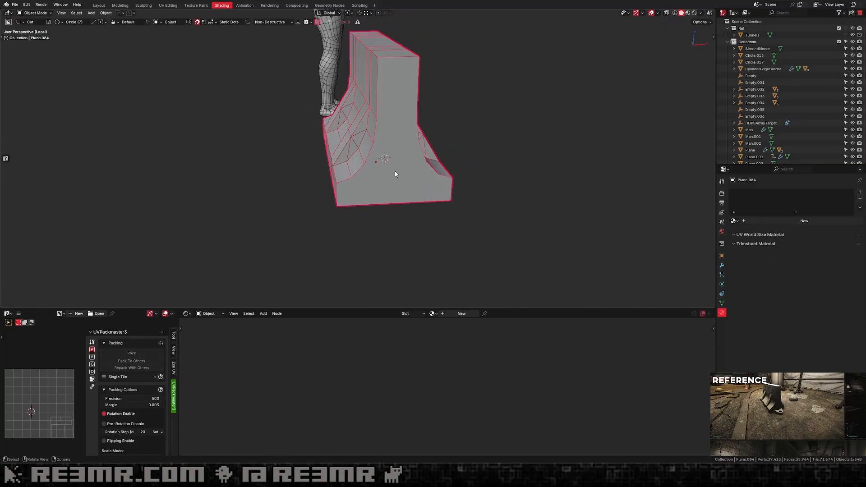
key(Tab)
key(3)
key(k)
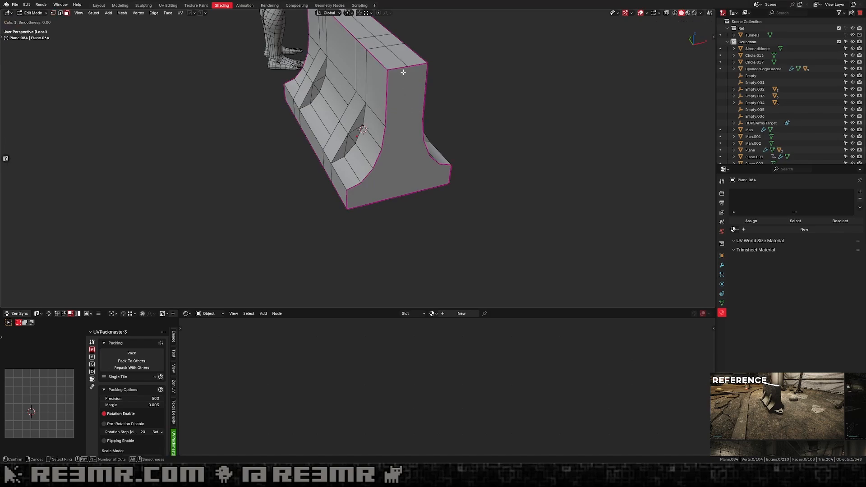
key(Escape)
key(1)
key(KP_1)
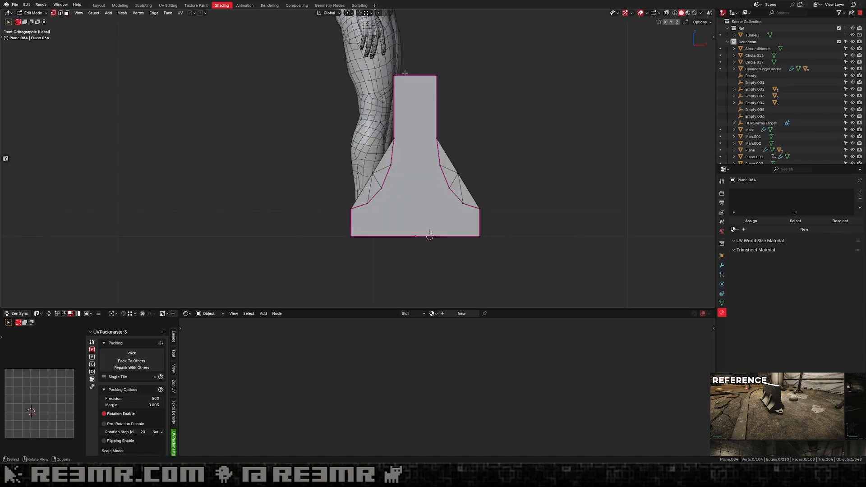
key(k)
key(Escape)
key(Tab)
middle_drag(414, 81, 439, 111)
key(Tab)
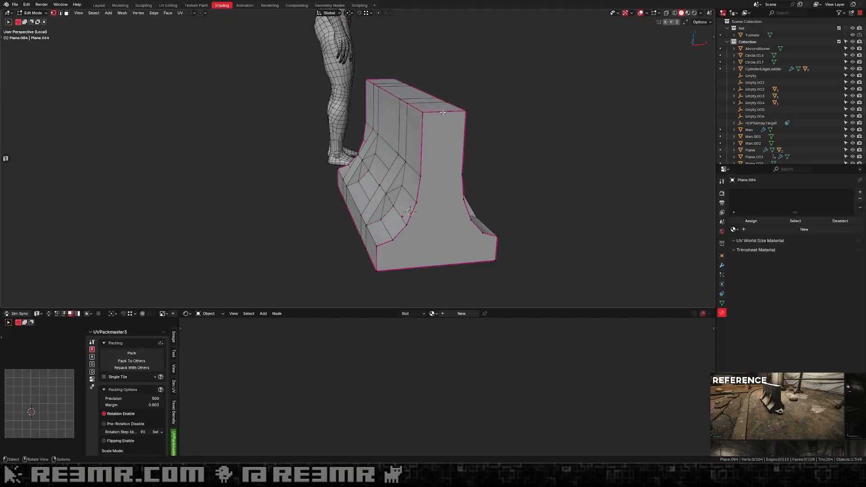
Subdivide the top edge of the barrier's end face to add a vertex at its midpoint.
key(ctrl+r)
click(443, 112)
right_click(446, 114)
key(F3)
text(s)
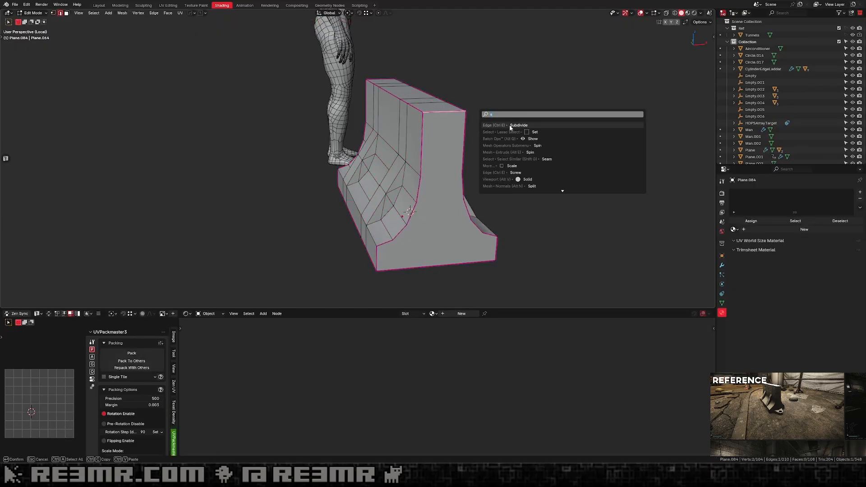
key(Escape)
Knife a straight vertical line down the centre of the barrier's end face, from the top edge's midpoint to the base.
key(KP_3)
key(ctrl+KP_1)
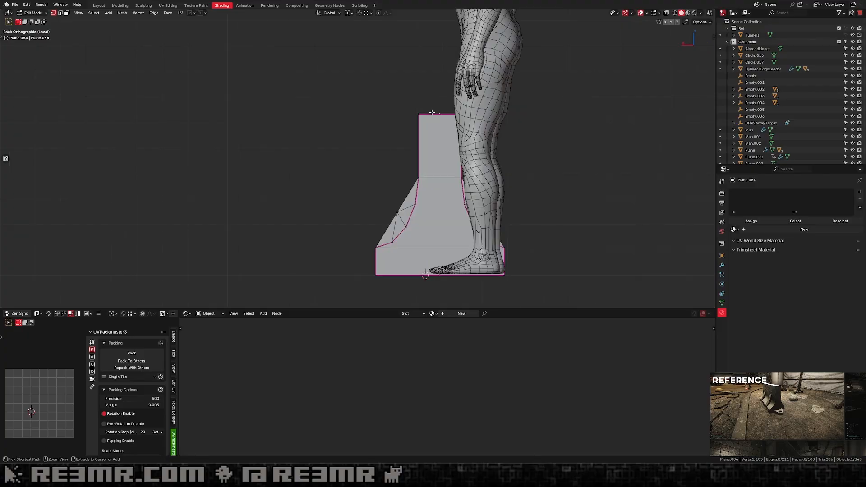
key(j)
key(Tab)
key(Tab)
key(KP_3)
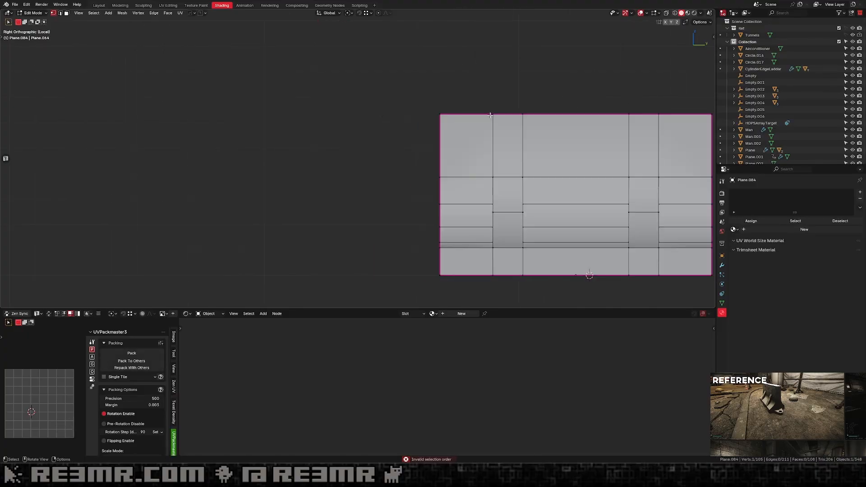
key(KP_1)
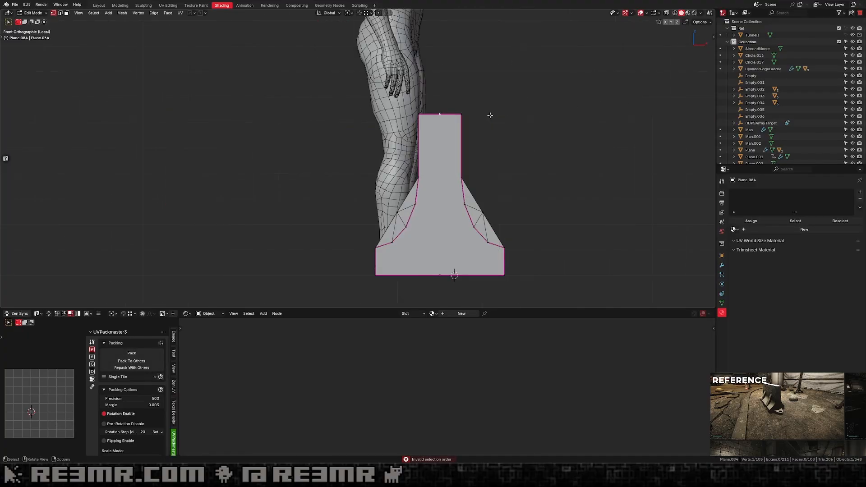
key(k)
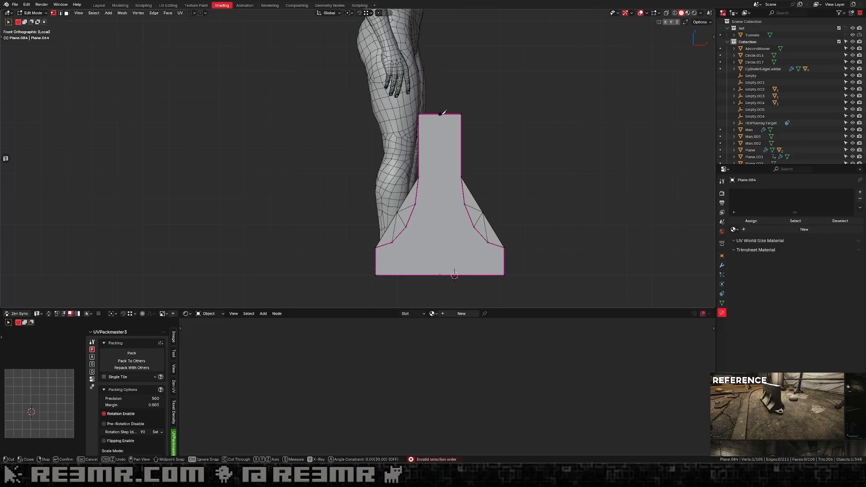
key(a)
click(440, 274)
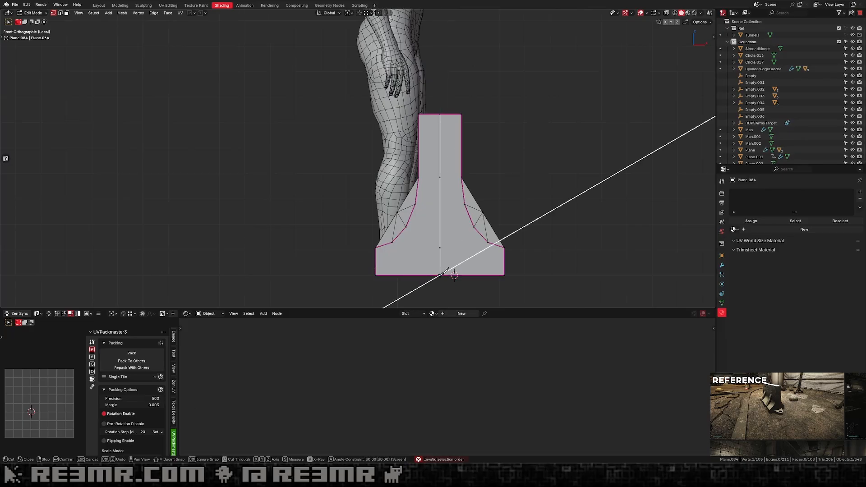
key(Return)
Move the vertical centre edge of the barrier's end outward along Y by about -0.058 m.
middle_drag(454, 275, 548, 235)
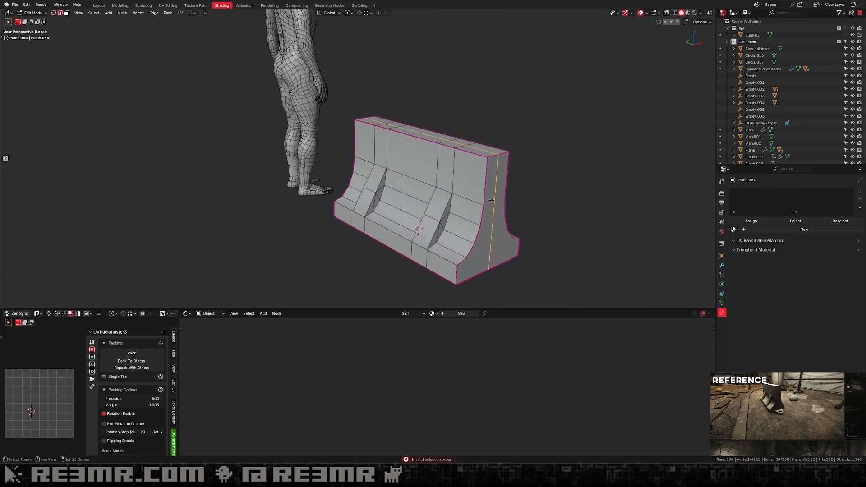
middle_drag(491, 200, 496, 199)
key(g)
key(y)
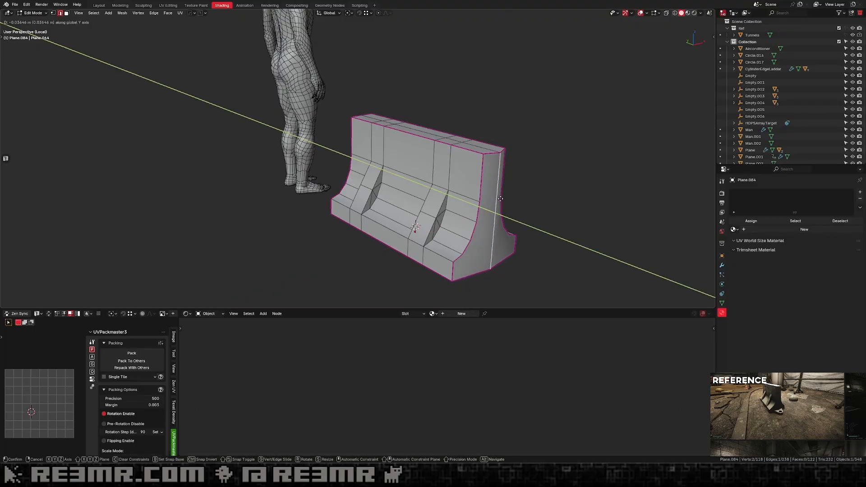
click(503, 199)
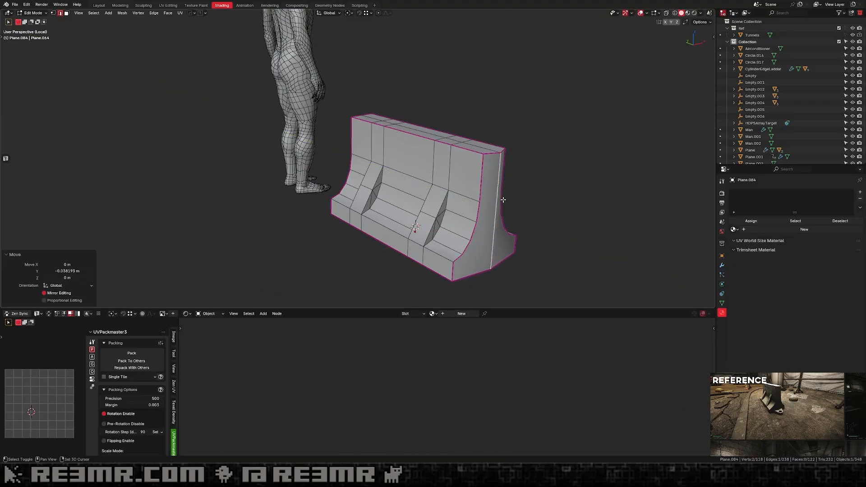
Connect the matching profile vertices across the barrier's end face, adding horizontal edges through the centre line.
middle_drag(502, 199, 463, 204)
key(Tab)
mouse_move(498, 207)
middle_down()
mouse_move(509, 208)
mouse_move(505, 197)
middle_up()
key(Tab)
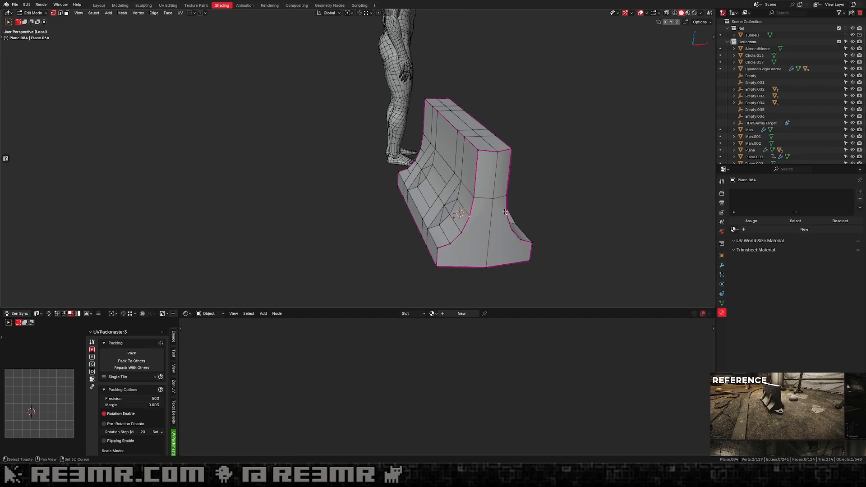
key(j)
middle_drag(507, 235, 485, 211)
key(Tab)
key(Tab)
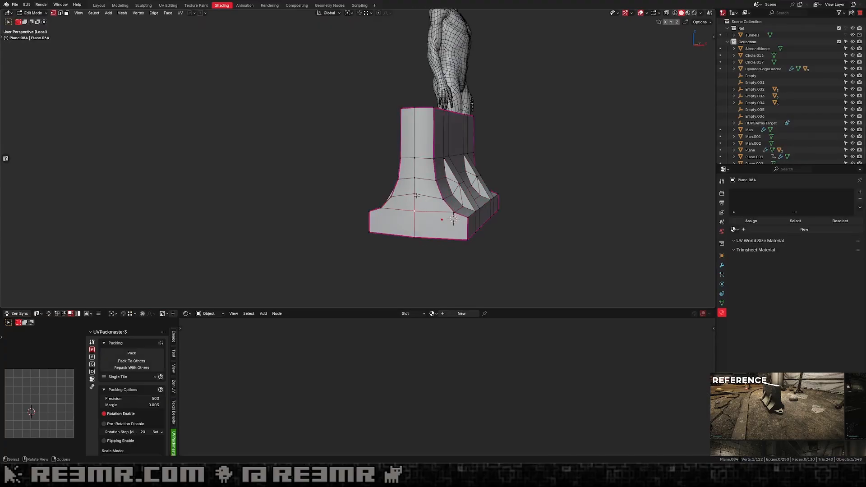
Move the centre-line vertices on the barrier's end along Z to even out the horizontal edges.
click(416, 195)
key(g)
key(z)
click(418, 201)
middle_drag(429, 194, 535, 175)
click(458, 187)
key(g)
key(z)
click(463, 189)
click(460, 168)
key(g)
key(z)
click(475, 171)
key(Tab)
shift+middle_drag(481, 211, 390, 180)
scroll(456, 170, up, 1)
key(Tab)
key(Tab)
key(Tab)
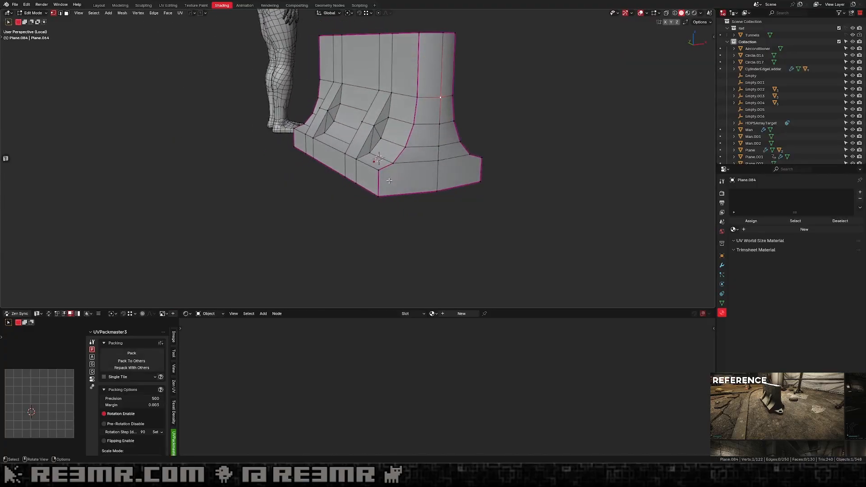
Knife a vertical edge from the lowest inner profile corner down to the base, and symmetrize it across X.
key(KP_1)
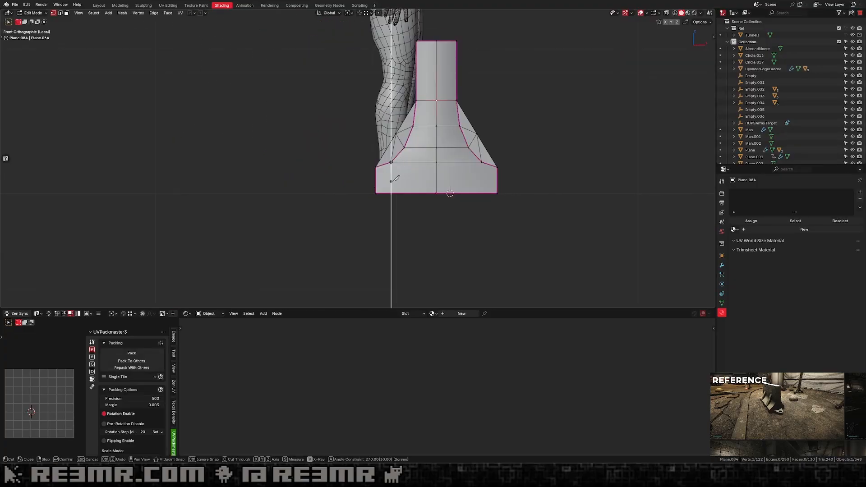
click(392, 193)
key(Return)
key(alt+x)
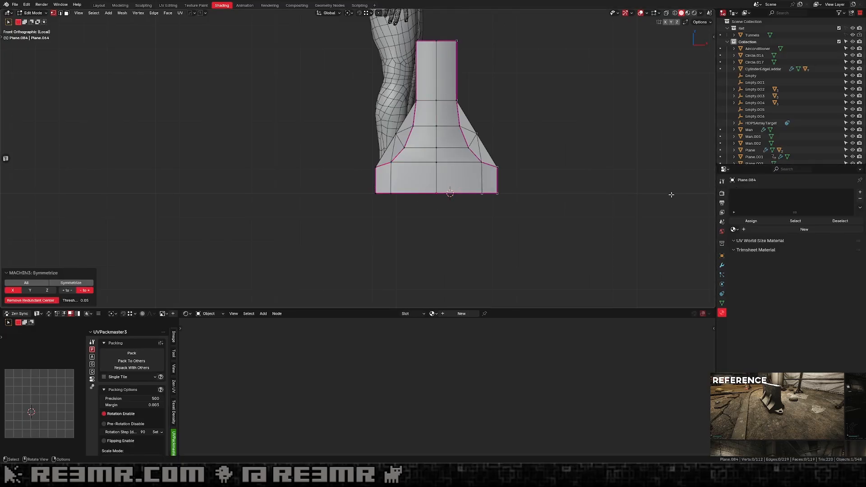
Copy the two central base faces of the barrier's end into a separate object and select it.
key(Tab)
middle_drag(466, 110, 403, 138)
key(Tab)
click(366, 147)
shift+click(386, 142)
key(p)
key(s)
key(Tab)
click(401, 141)
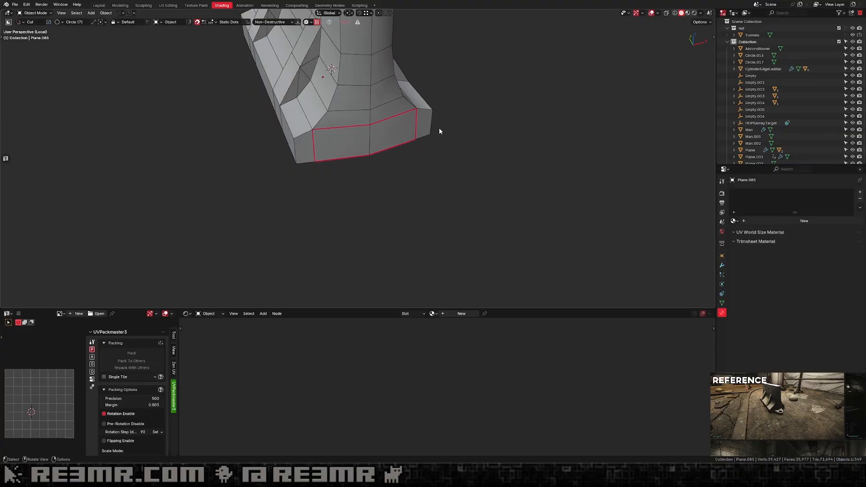
Slide one outer vertical edge of the separated faces inward towards the centre to narrow that side.
key(Tab)
key(2)
shift+middle_drag(345, 140, 330, 150)
click(323, 149)
key(g)
key(g)
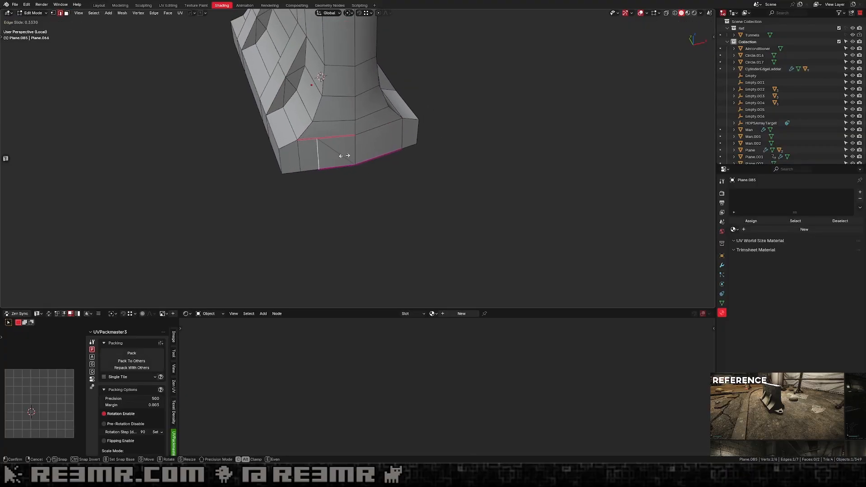
click(351, 158)
key(g)
key(g)
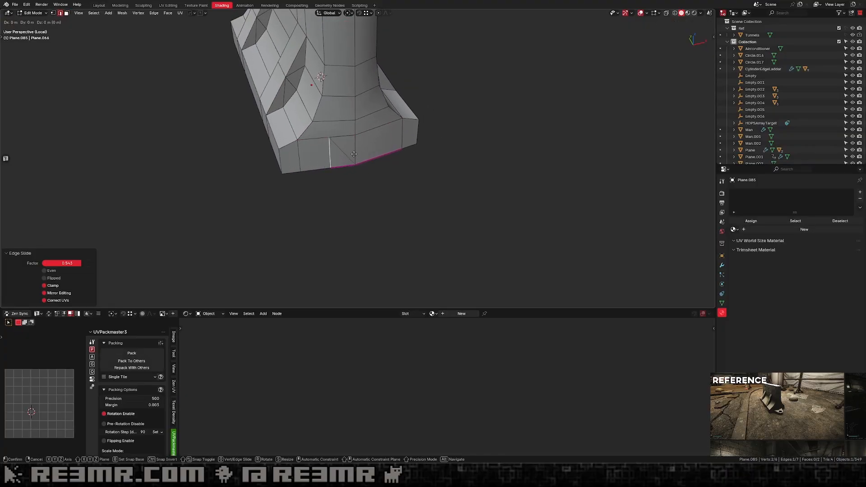
key(c)
alt+click(298, 175)
key(g)
right_click(298, 174)
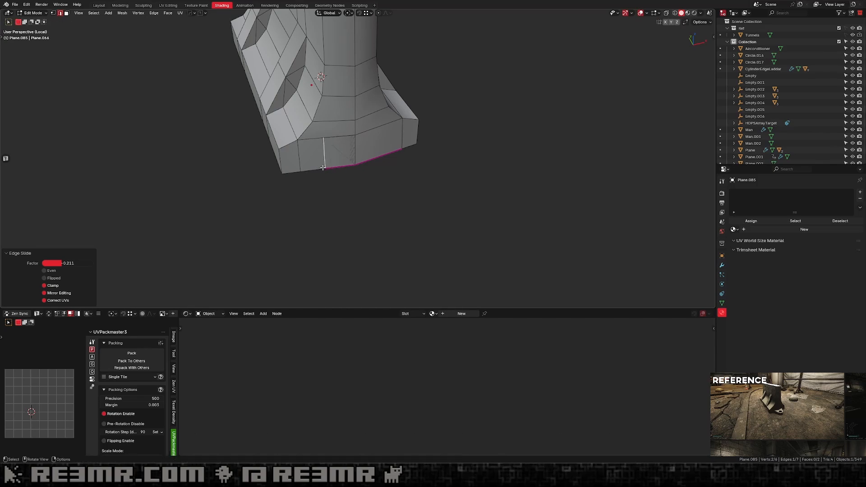
key(g)
key(g)
key(alt)
alt+click(293, 172)
Set the origin of the separated faces to their centre edge using the 3D cursor, and symmetrize them across X.
click(357, 144)
key(shift+s)
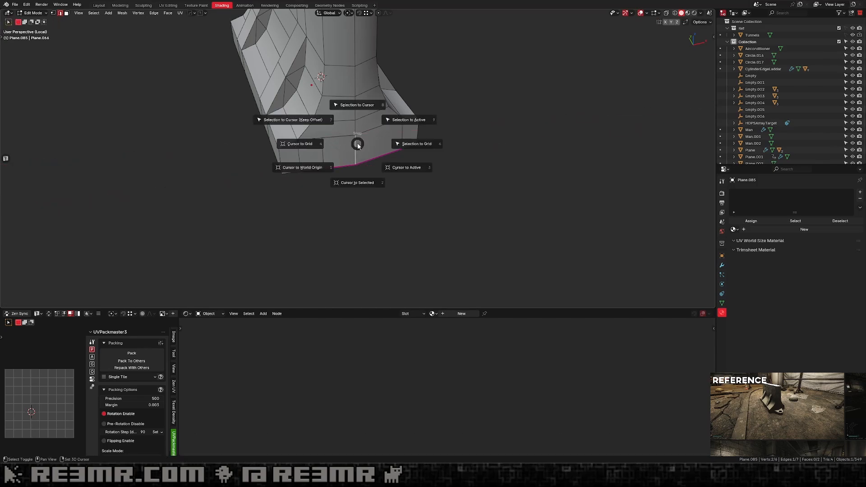
click(360, 181)
key(Tab)
key(ctrl+alt+shift+c)
key(Tab)
key(alt+x)
key(Tab)
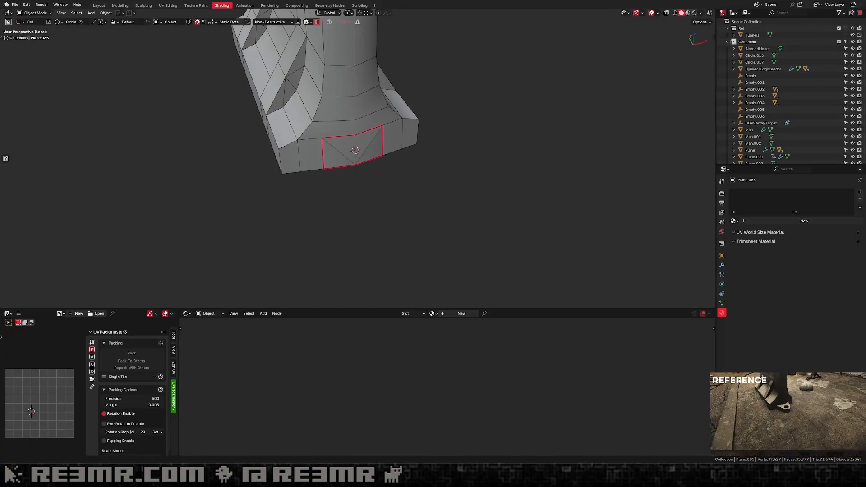
Extrude all the separated faces outward from the barrier's end along Y by about 0.16 m.
key(Tab)
key(a)
scroll(371, 144, up, 2)
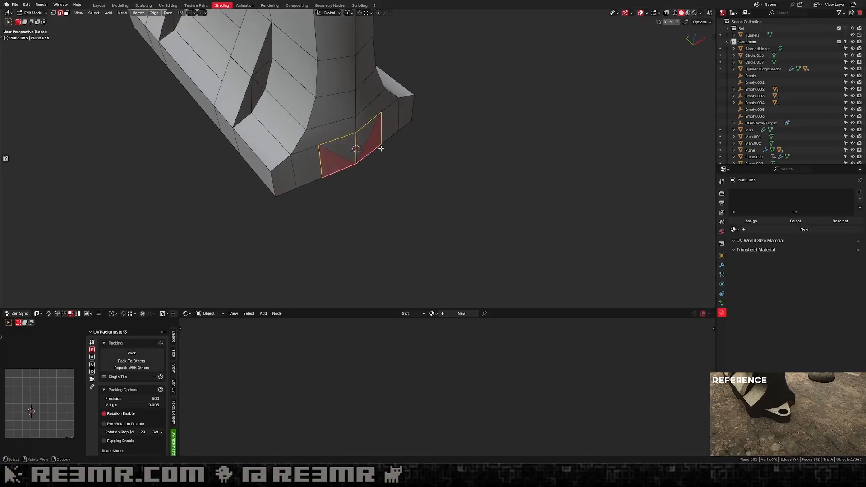
key(e)
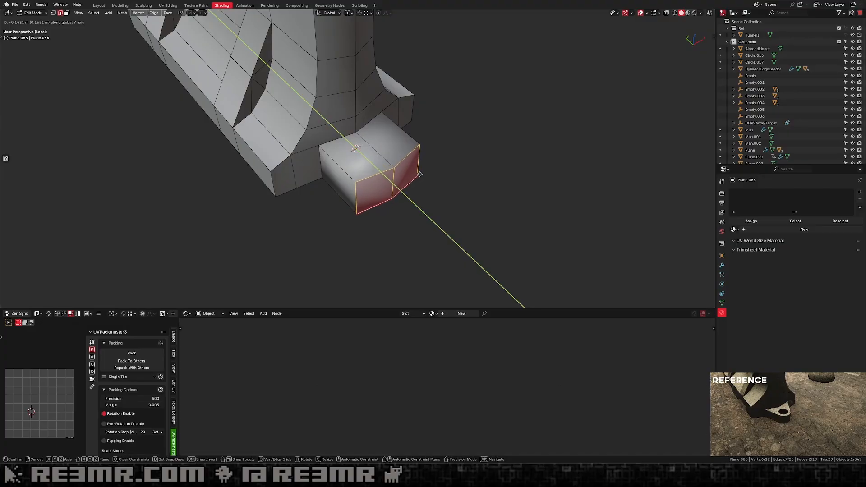
click(415, 171)
Try to slide the extruded block's outer corner vertices on one side onto its front centre edge.
middle_drag(415, 172, 356, 175)
key(1)
key(2)
click(397, 180)
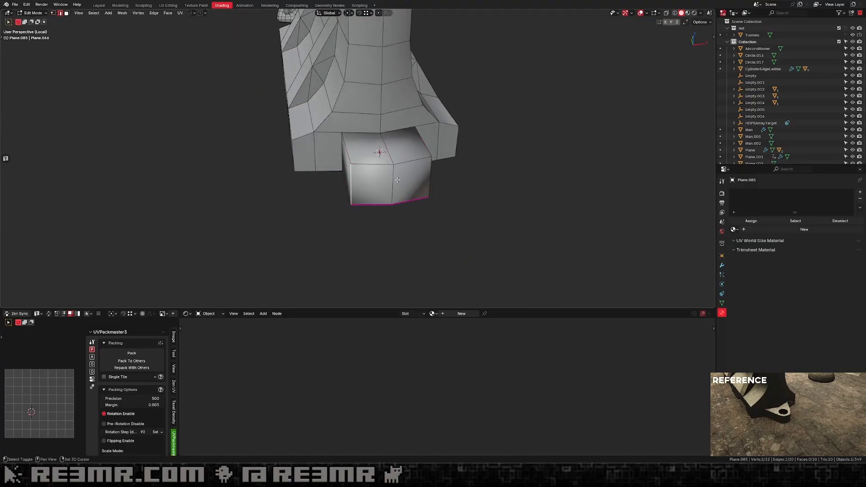
key(1)
click(351, 205)
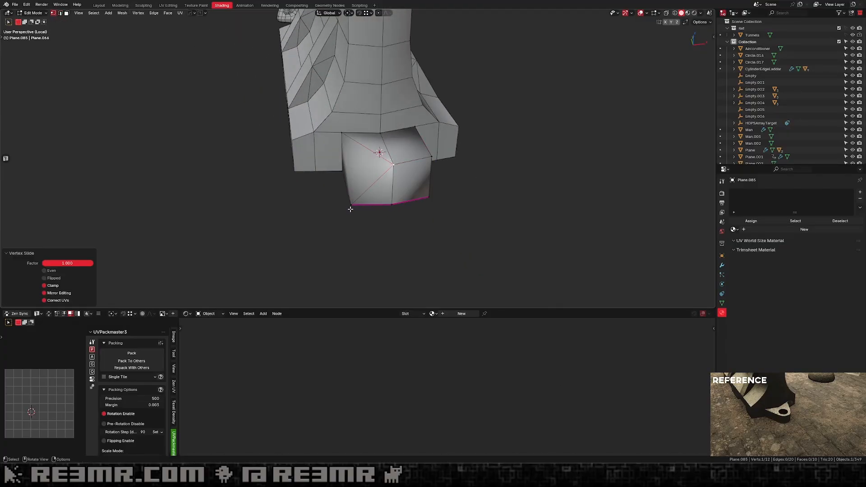
key(shift+v)
click(465, 212)
click(438, 158)
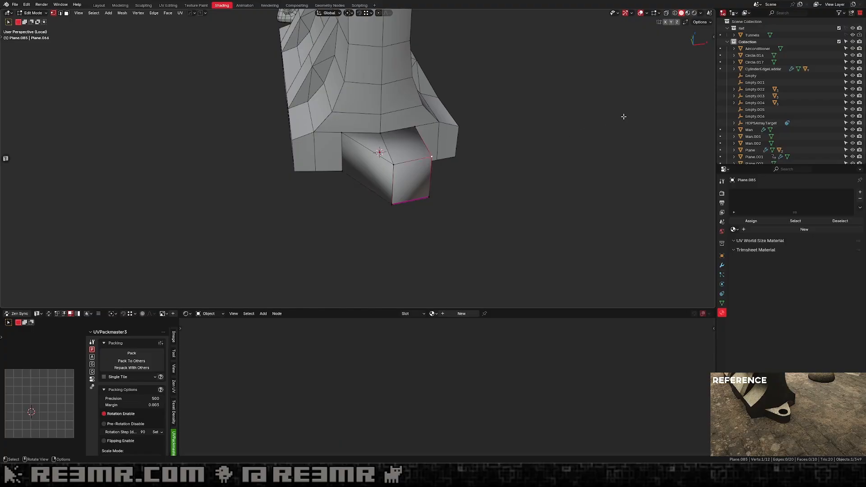
key(ctrl+z)
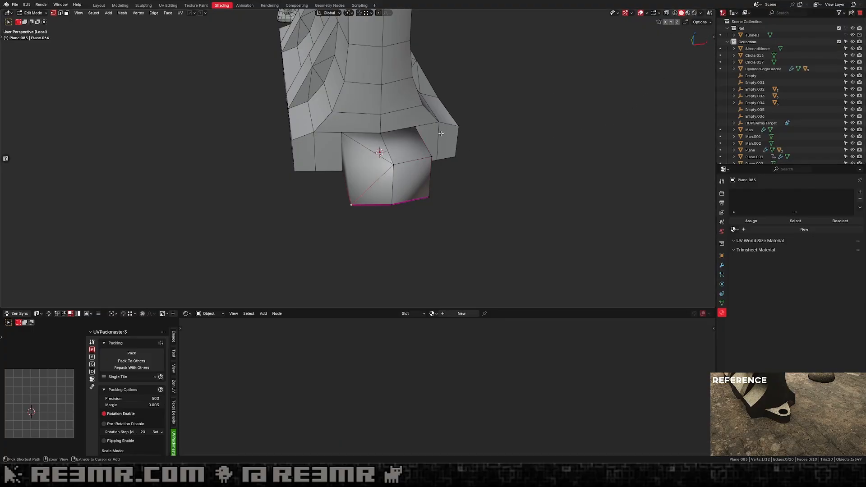
key(ctrl+z)
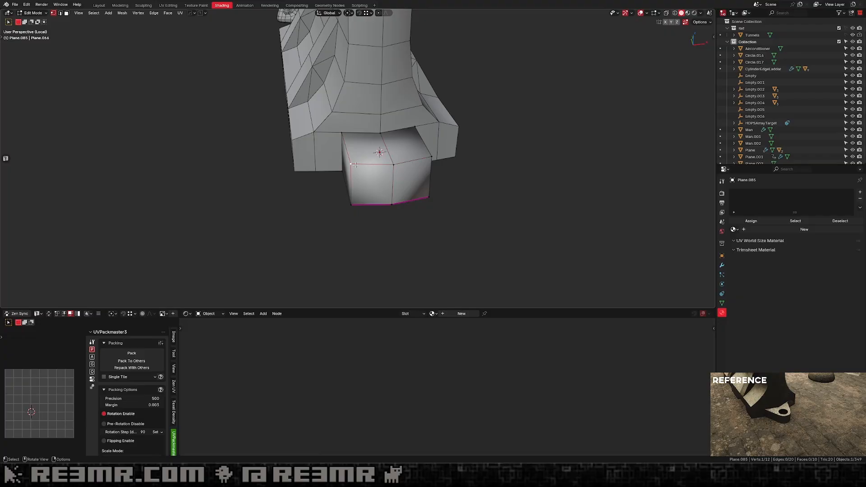
Slide the four outer front corner vertices of the extruded block onto its centre edge to form a pointed wedge.
key(g)
key(g)
click(424, 211)
click(351, 210)
key(g)
key(g)
click(584, 209)
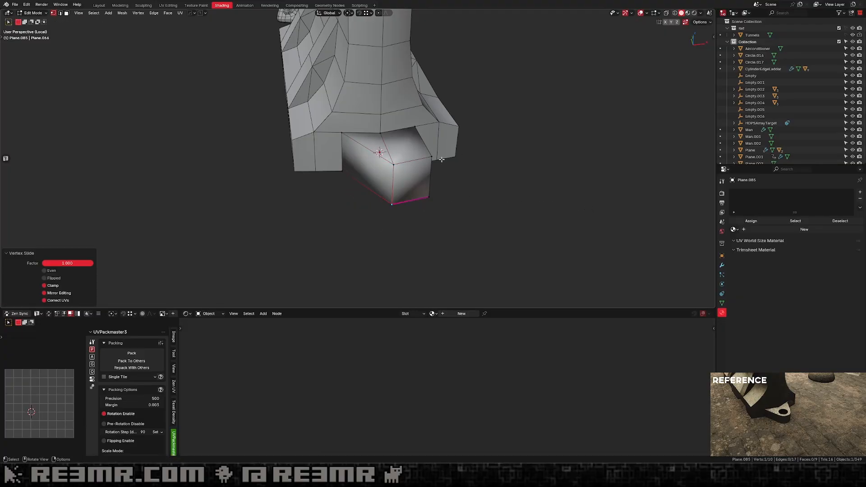
click(433, 158)
key(g)
key(g)
click(280, 202)
click(433, 199)
key(g)
key(g)
click(327, 230)
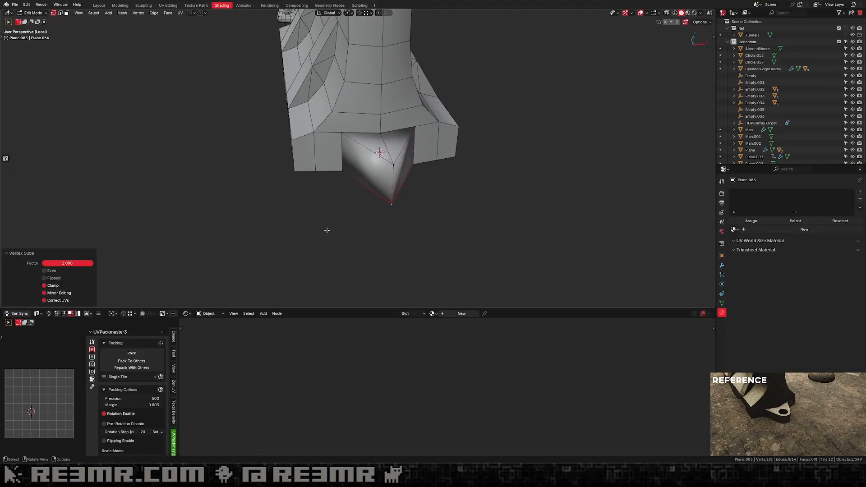
Try to round the wedge's vertical tip edge with a four-segment bevel about 0.44 m wide.
key(2)
click(392, 175)
key(ctrl+b)
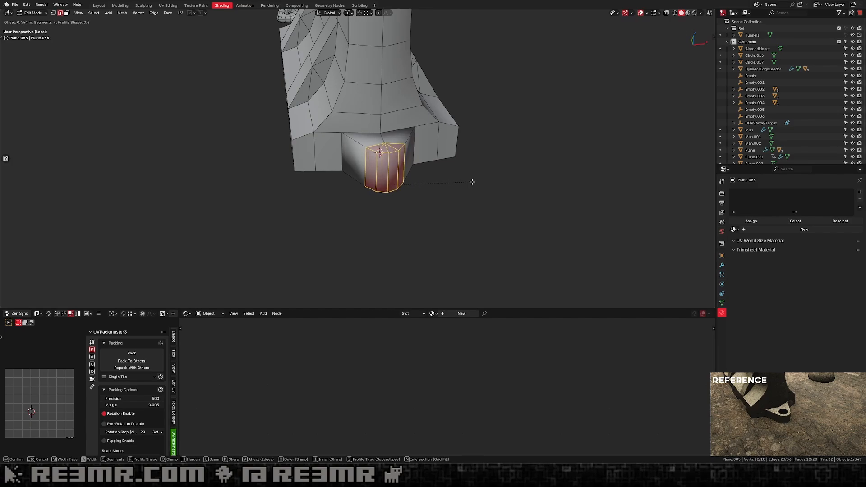
click(472, 182)
middle_drag(472, 182, 367, 152)
key(Tab)
key(Tab)
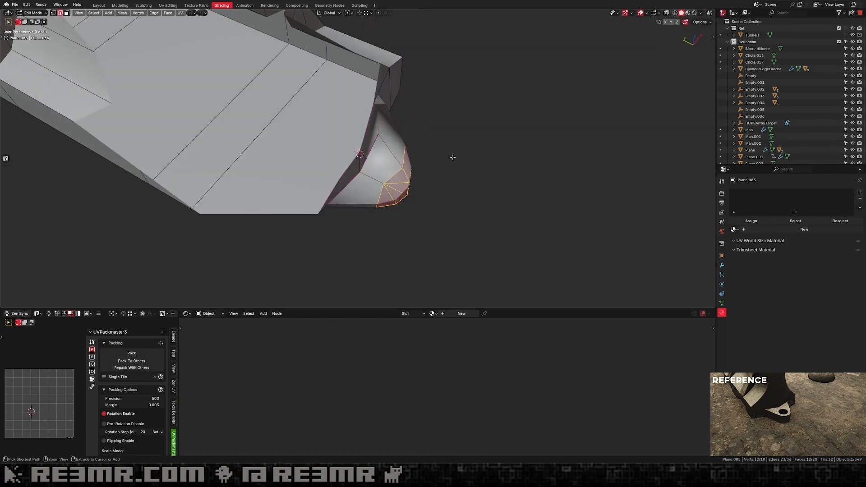
key(ctrl+z)
key(ctrl+z)
key(ctrl+z)
mouse_move(436, 167)
middle_down()
mouse_move(424, 166)
mouse_move(437, 176)
mouse_move(442, 168)
middle_up()
scroll(424, 166, down, 2)
scroll(431, 171, up, 1)
key(Tab)
scroll(437, 191, down, 3)
key(Tab)
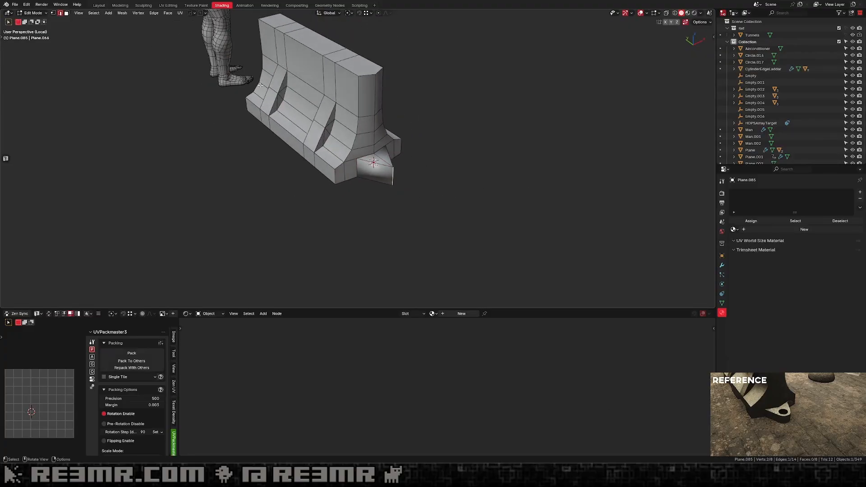
Round the wedge's vertical tip edge with a four-segment bevel about 0.4 m wide.
click(26, 5)
key(ctrl+b)
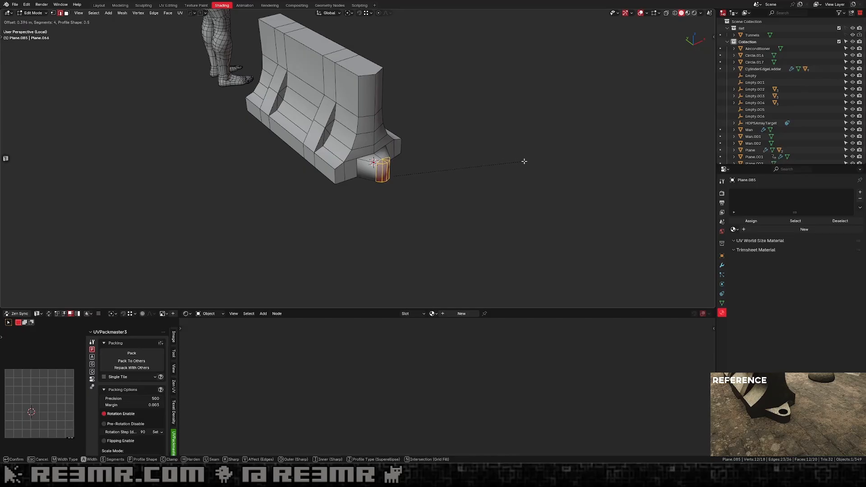
click(524, 161)
Sharpen the rounded connector lug with a sharpness and smooth angle of 65°.
key(Tab)
scroll(417, 158, up, 3)
key(q)
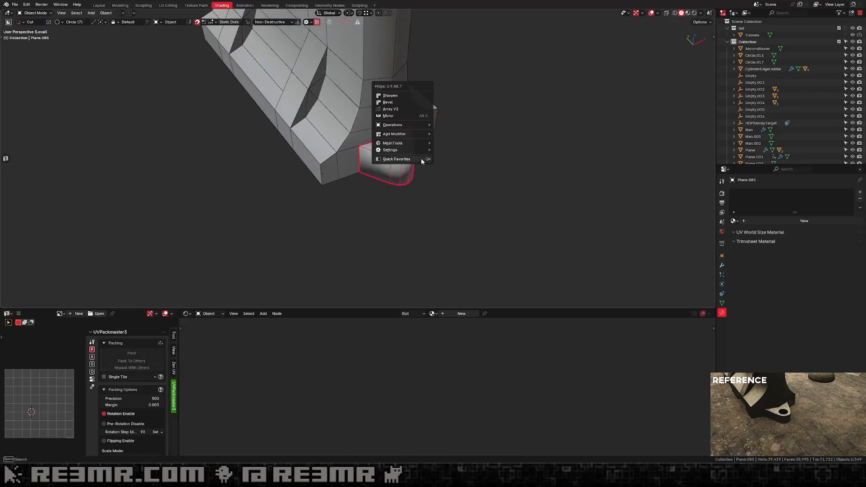
click(419, 96)
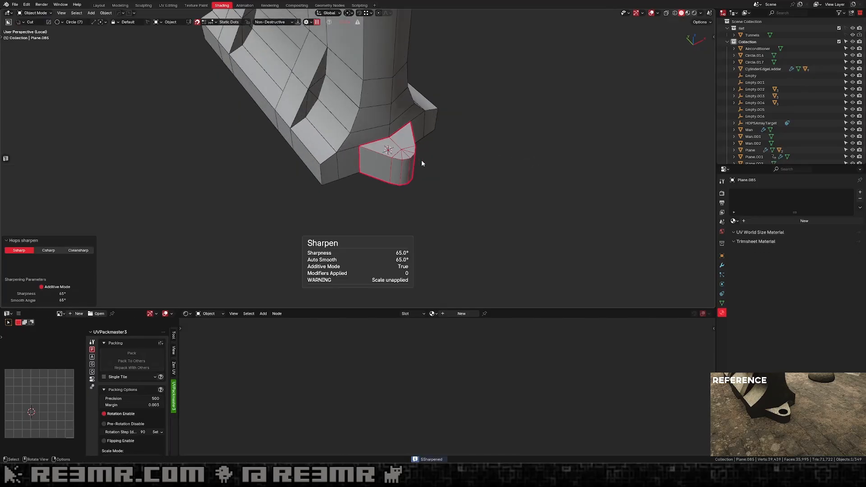
click(486, 141)
Merge the extra centre vertex into the fan vertex on both the underside and the top of the lug, using merge at last.
scroll(421, 101, down, 5)
middle_drag(422, 101, 505, 86)
shift+middle_drag(587, 63, 467, 120)
middle_drag(403, 120, 436, 121)
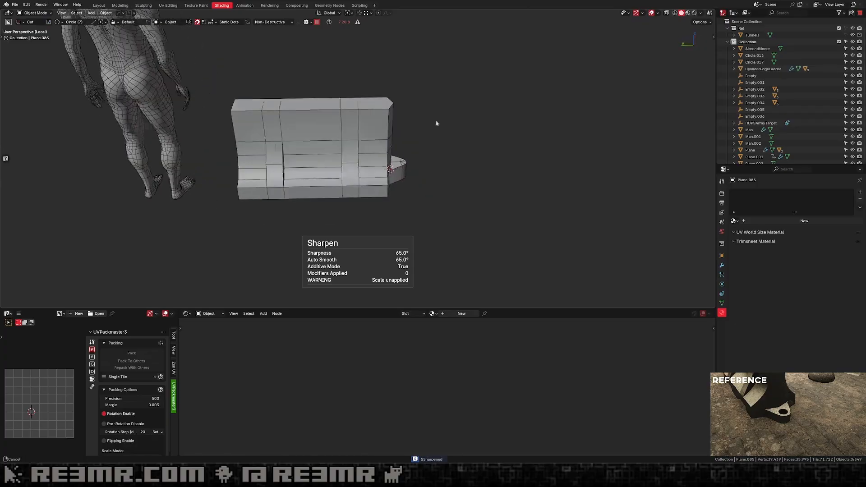
scroll(402, 169, up, 5)
shift+middle_drag(401, 169, 394, 95)
click(409, 133)
key(1)
key(ctrl+z)
key(Tab)
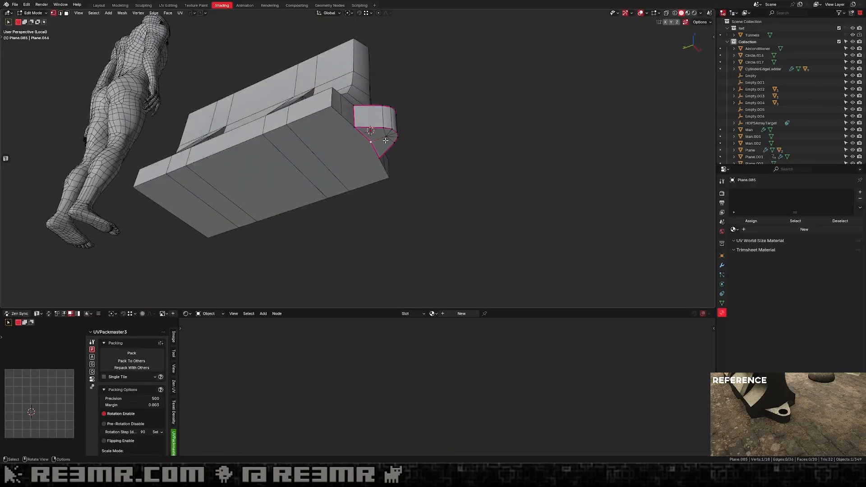
shift+click(369, 143)
key(1)
middle_drag(408, 118, 381, 140)
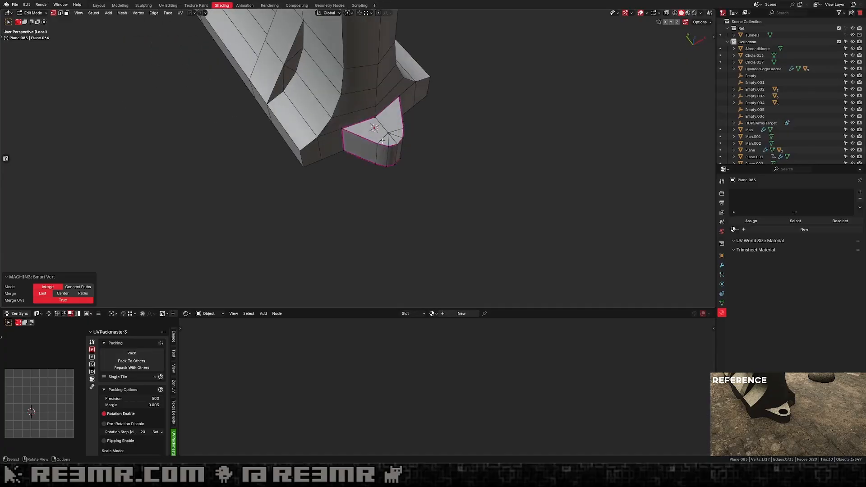
click(386, 134)
Delete the two back faces of the lug that lie against the barrier's end.
key(Tab)
key(slash)
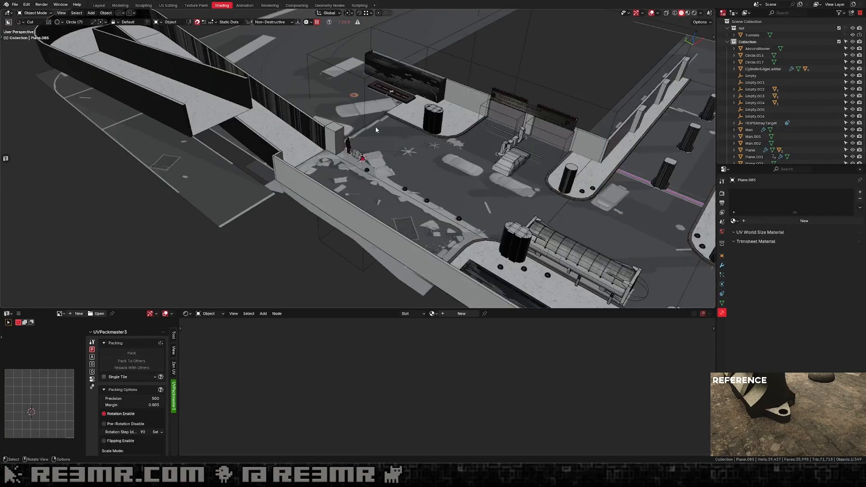
key(slash)
middle_drag(366, 130, 515, 97)
key(Tab)
middle_drag(243, 61, 368, 171)
key(3)
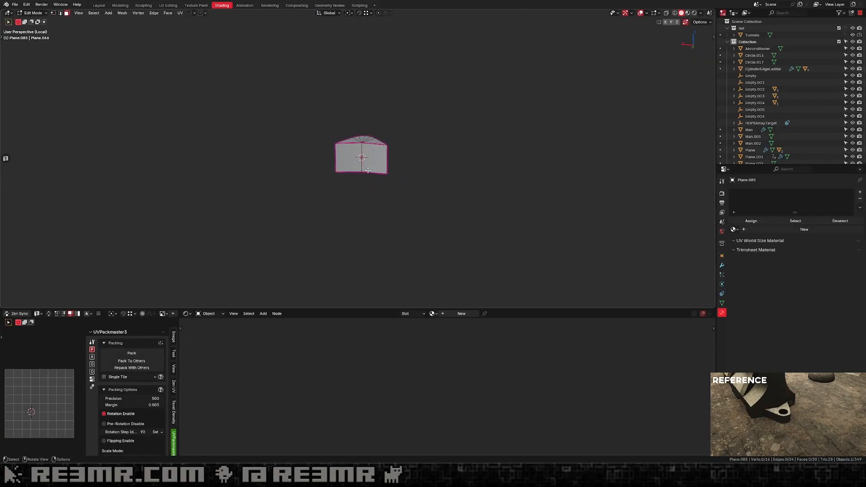
shift+click(351, 155)
key(x)
click(331, 110)
key(Tab)
key(slash)
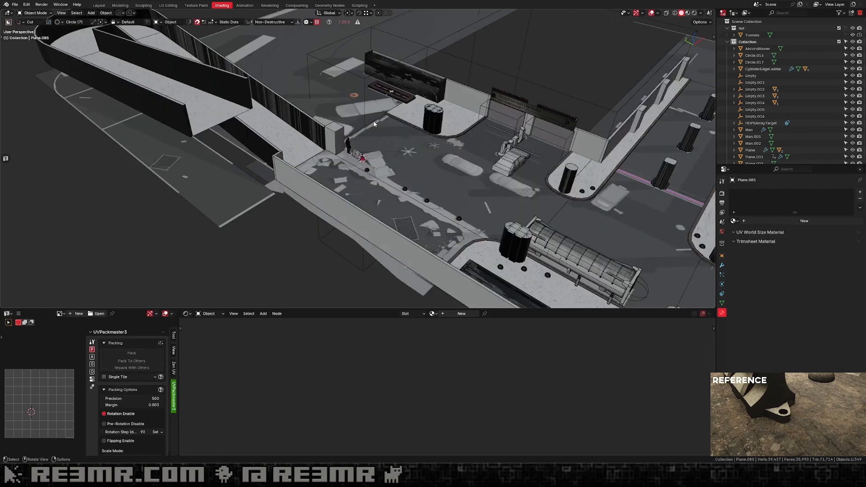
Set the viewport's clip start distance to 0.1 m.
middle_drag(374, 123, 438, 135)
scroll(439, 135, up, 8)
key(n)
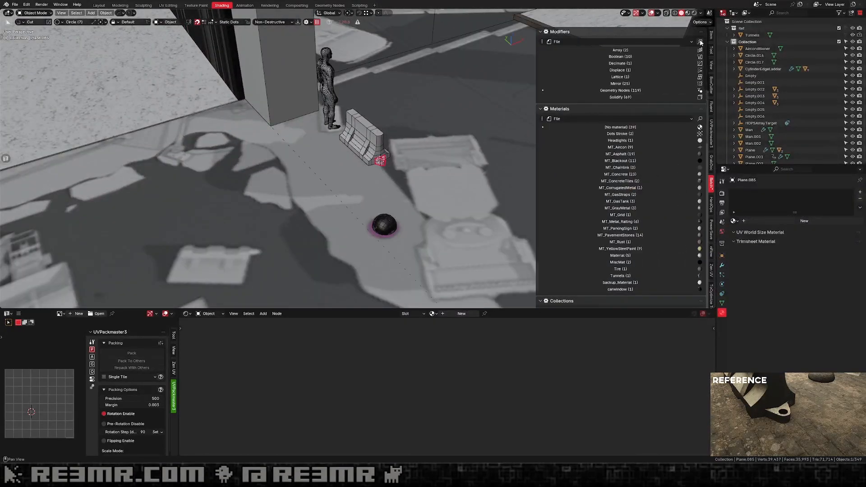
click(712, 64)
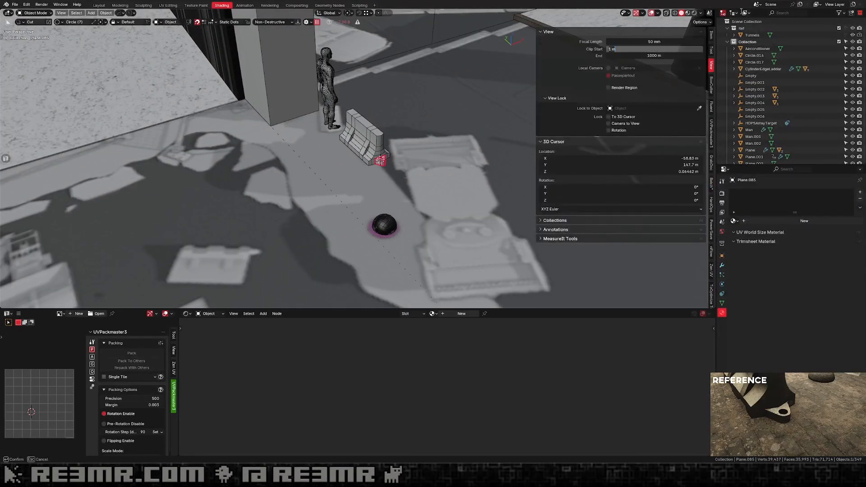
scroll(397, 131, up, 5)
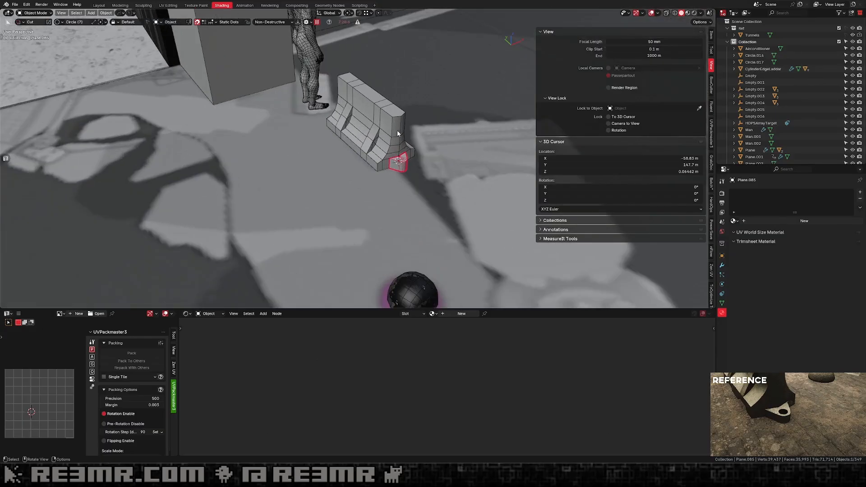
Symmetrize the barrier mesh and join the connector lug with it into one object.
middle_drag(395, 143, 316, 152)
scroll(356, 152, down, 6)
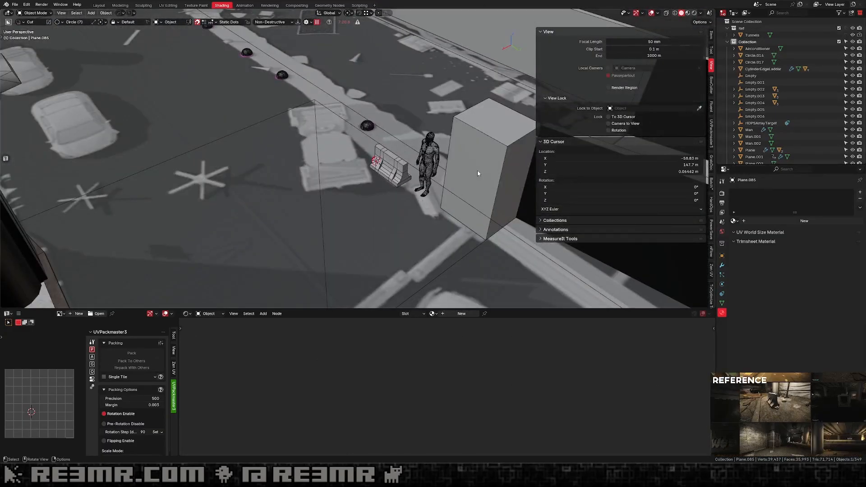
scroll(411, 176, up, 3)
shift+middle_drag(413, 169, 326, 141)
middle_drag(325, 140, 424, 149)
key(Tab)
key(alt+x)
key(Tab)
scroll(353, 161, up, 4)
scroll(432, 146, up, 3)
click(295, 174)
middle_drag(301, 164, 313, 137)
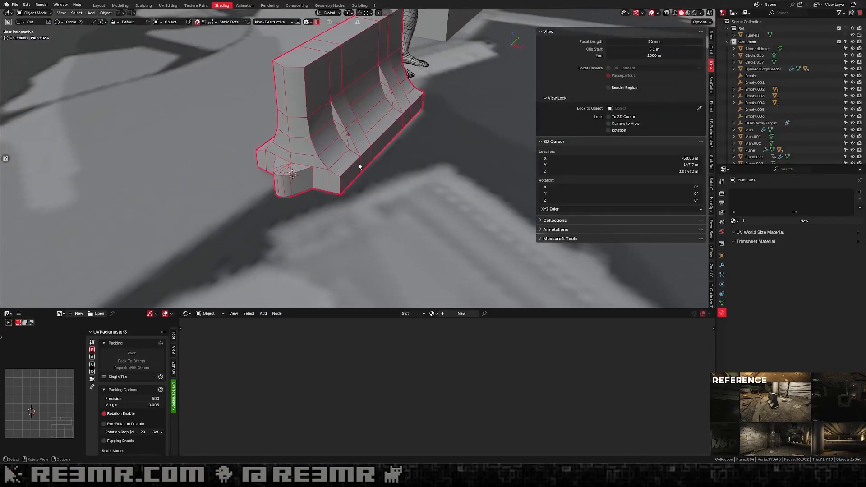
Isolate the barrier and generate a cube shape enclosing the linked faces of its connector lug with To_Shape.
scroll(359, 166, down, 5)
middle_drag(361, 164, 391, 132)
scroll(391, 132, down, 3)
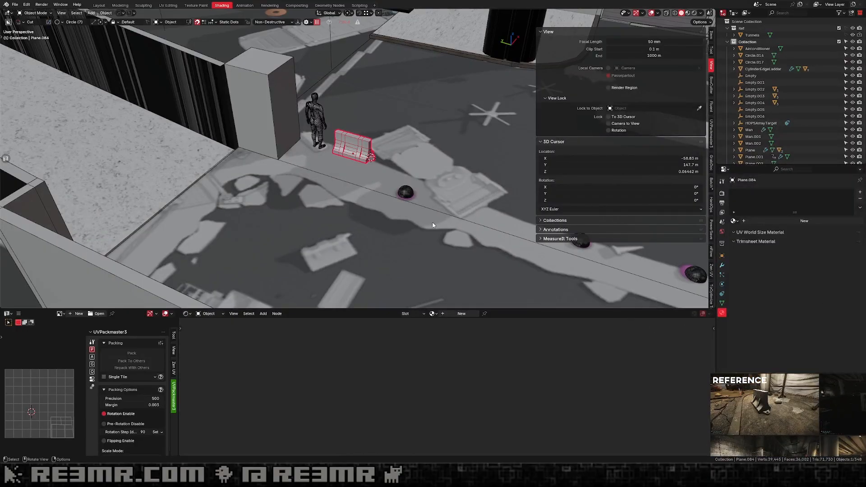
key(KP_Divide)
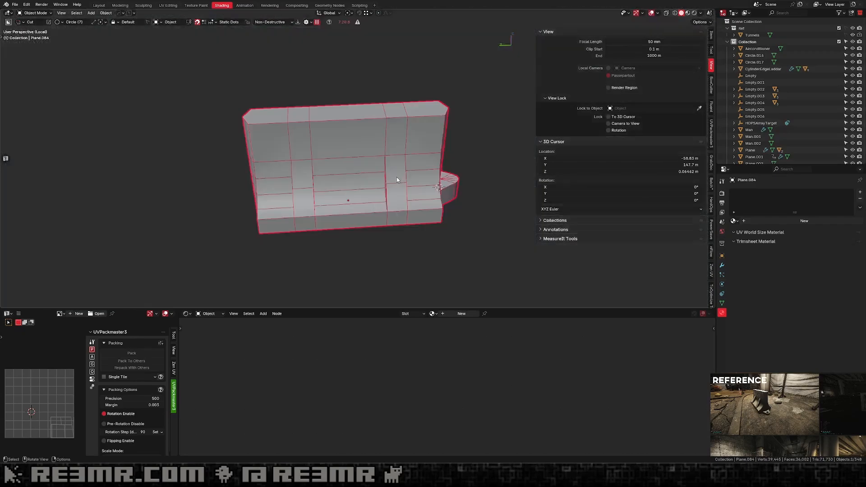
middle_drag(397, 177, 394, 175)
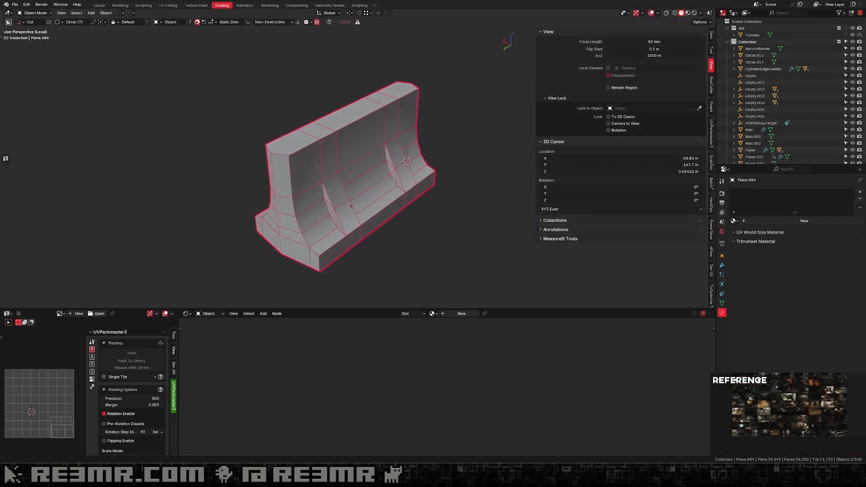
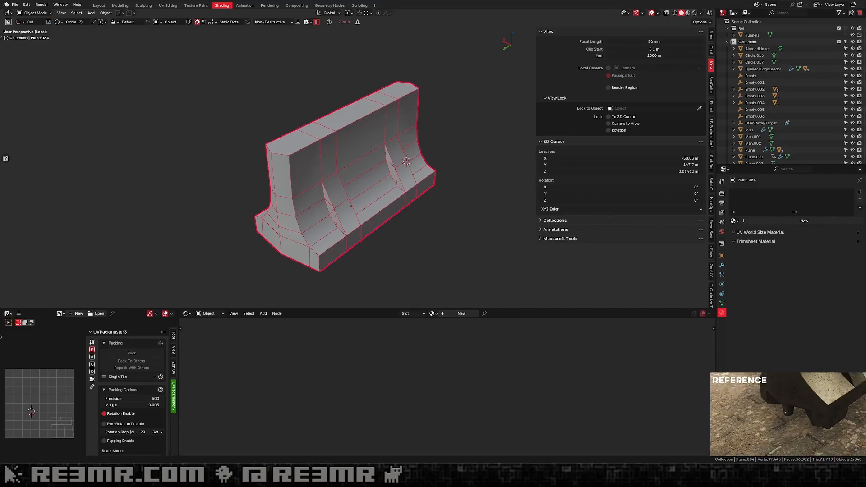
key(Tab)
middle_drag(375, 182, 493, 197)
scroll(406, 189, down, 3)
click(494, 193)
key(ctrl+l)
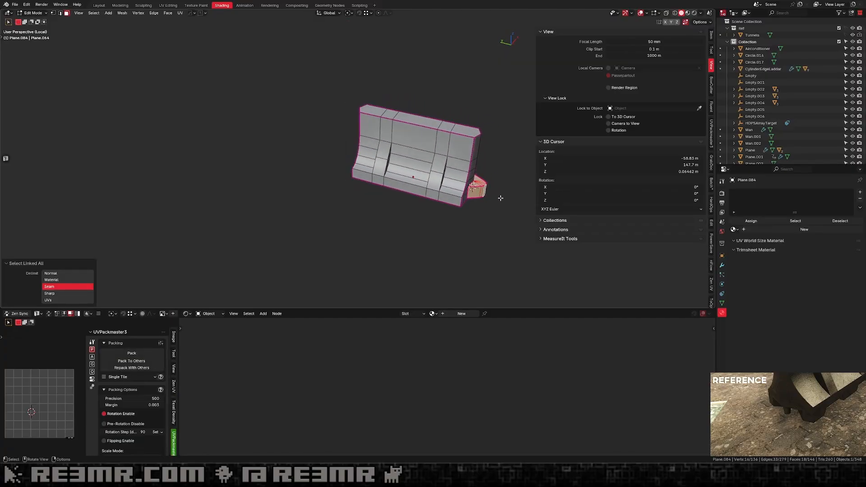
key(Tab)
key(Tab)
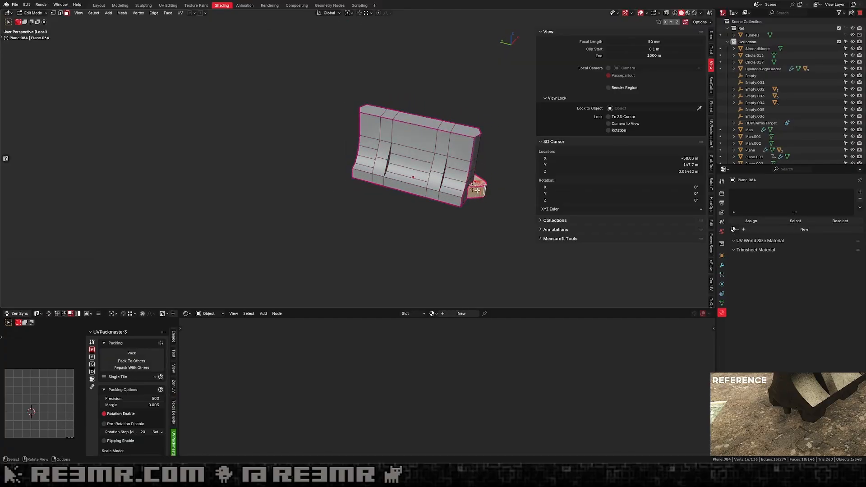
key(q)
click(477, 190)
click(477, 191)
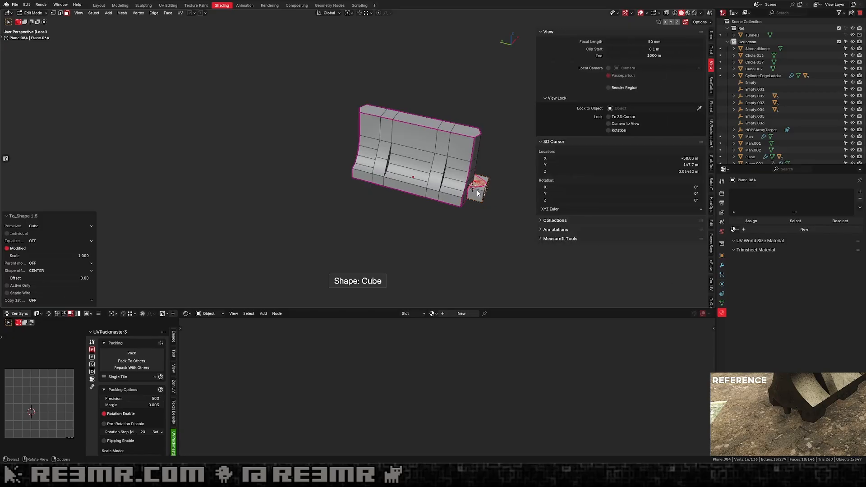
Move the generated cube about 1.2 m along Y onto the barrier's opposite end.
key(Tab)
click(477, 190)
key(g)
key(y)
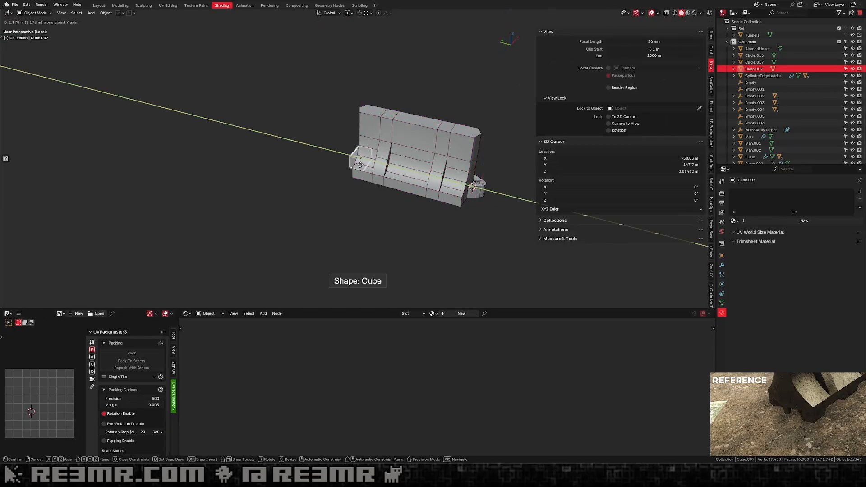
click(360, 166)
middle_drag(360, 165, 382, 145)
scroll(389, 173, up, 3)
key(g)
middle_click(383, 162)
click(381, 158)
Adjust one cube face along Z and reposition the cube along Y and Z so it overlaps the barrier's base.
key(Tab)
click(360, 180)
key(g)
key(z)
click(365, 180)
key(Tab)
mouse_move(393, 174)
middle_down()
mouse_move(366, 202)
mouse_move(434, 188)
mouse_move(385, 160)
mouse_move(414, 168)
mouse_move(393, 173)
middle_up()
key(g)
key(y)
click(406, 209)
key(z)
click(405, 161)
Subtract the cube from the barrier's end with a non-destructive Difference boolean.
shift+click(396, 174)
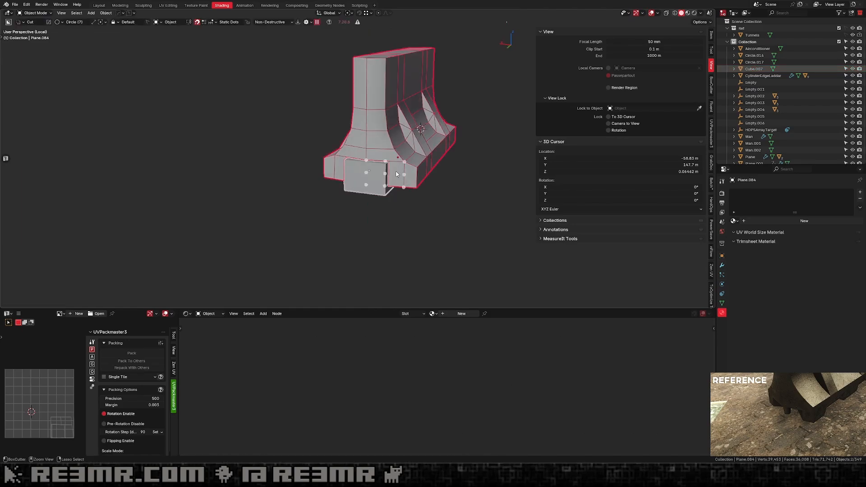
key(ctrl+minus)
click(388, 193)
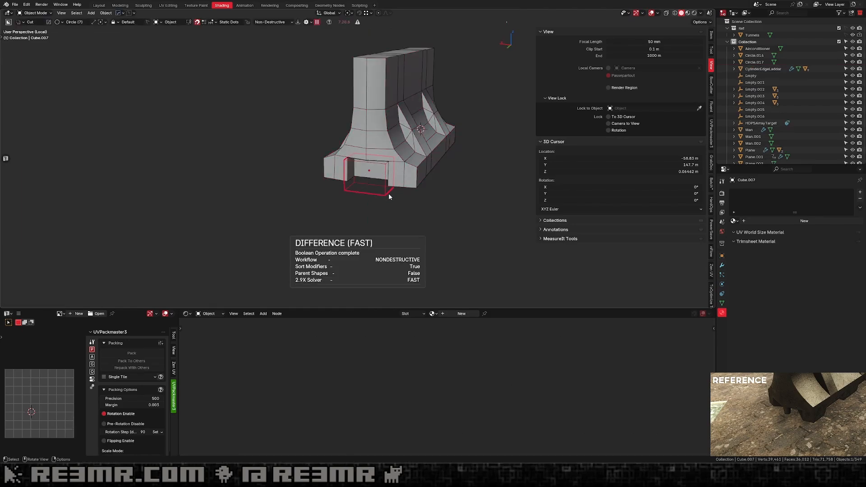
Deepen the notch by moving the cutter cube's inner face about 0.06 m along Y into the barrier.
middle_drag(388, 193, 369, 187)
key(Tab)
key(alt+z)
click(386, 171)
key(g)
key(y)
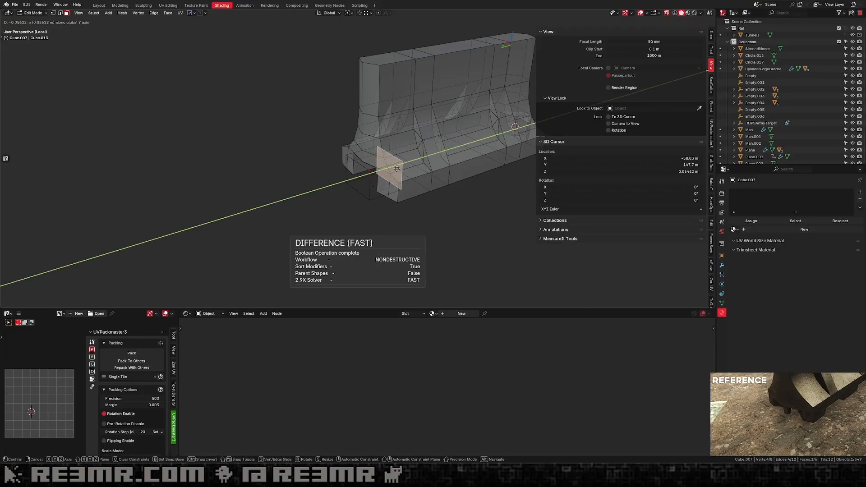
click(398, 167)
key(alt+z)
key(Tab)
Apply the barrier's boolean with Smart Apply and delete the cutter cube.
middle_drag(394, 161, 366, 148)
key(q)
click(403, 170)
click(408, 196)
key(Delete)
click(421, 164)
Subdivide the edge running along the top of the notch on the barrier's end with one cut.
key(Tab)
scroll(424, 181, up, 4)
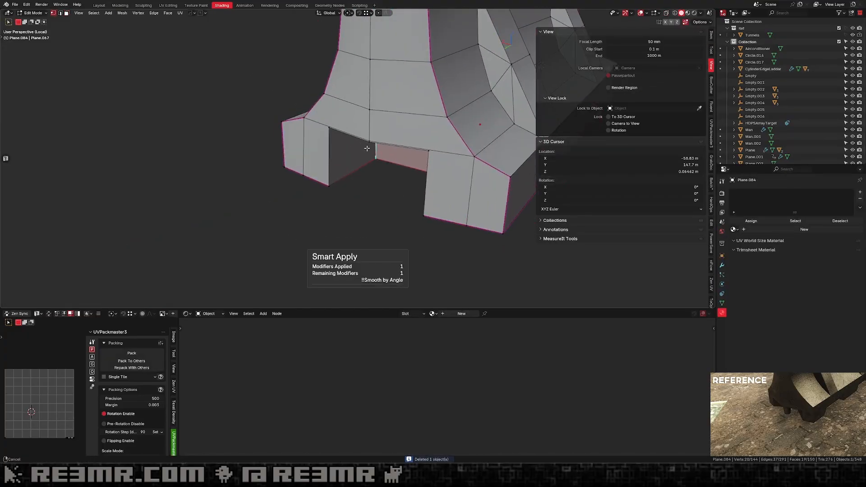
click(445, 150)
click(445, 150)
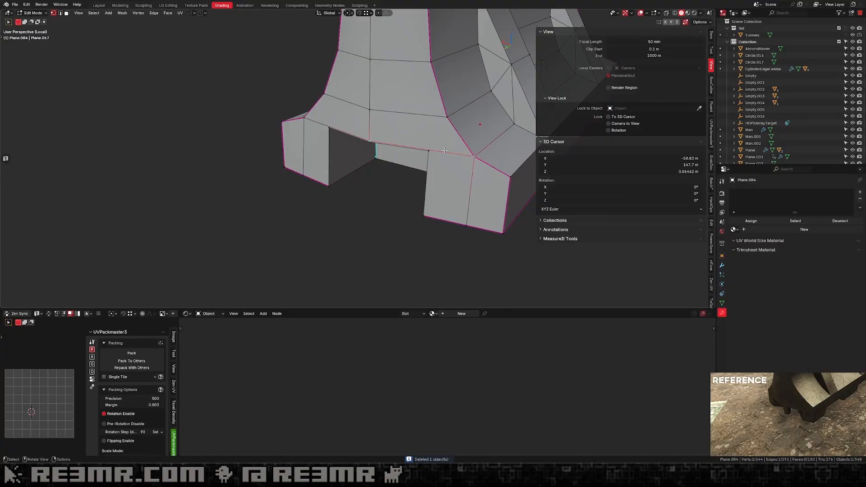
key(F3)
text(s)
click(474, 163)
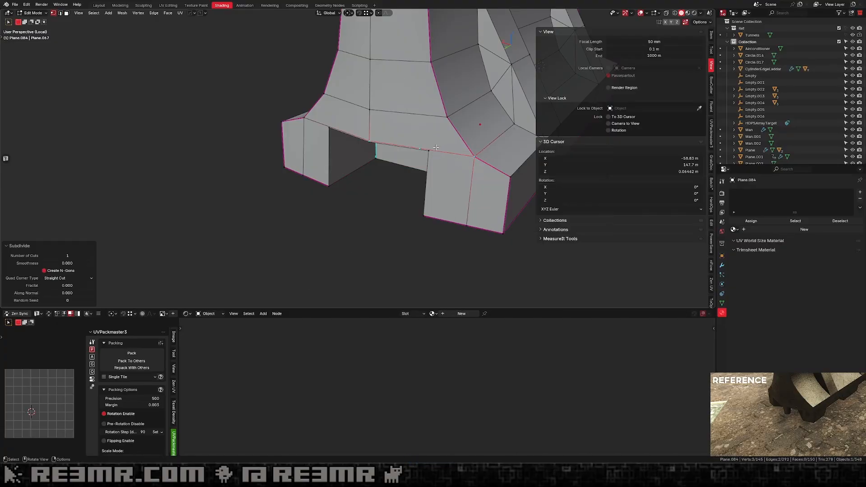
Merge the new midpoint vertex onto the notch's nearby upper corner vertex.
key(g)
key(g)
click(436, 161)
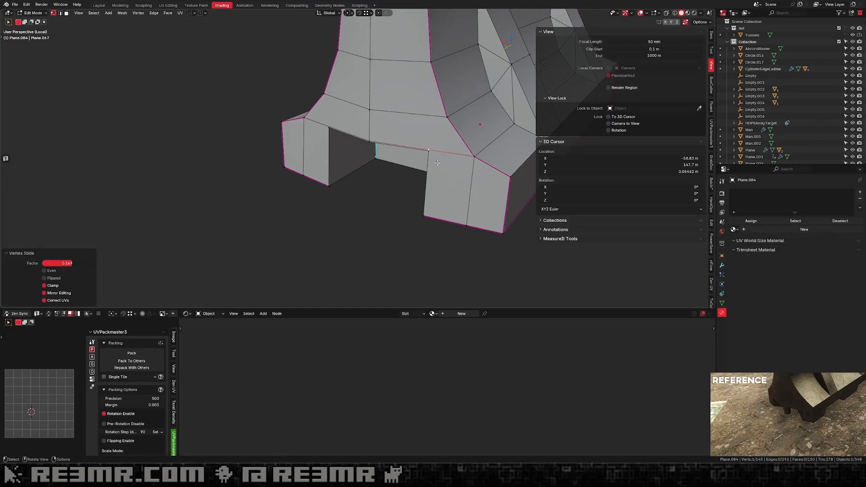
key(ctrl+z)
shift+click(428, 150)
key(1)
Symmetrize the barrier mesh so both sides of the notched end share the cleaned topology.
click(370, 148)
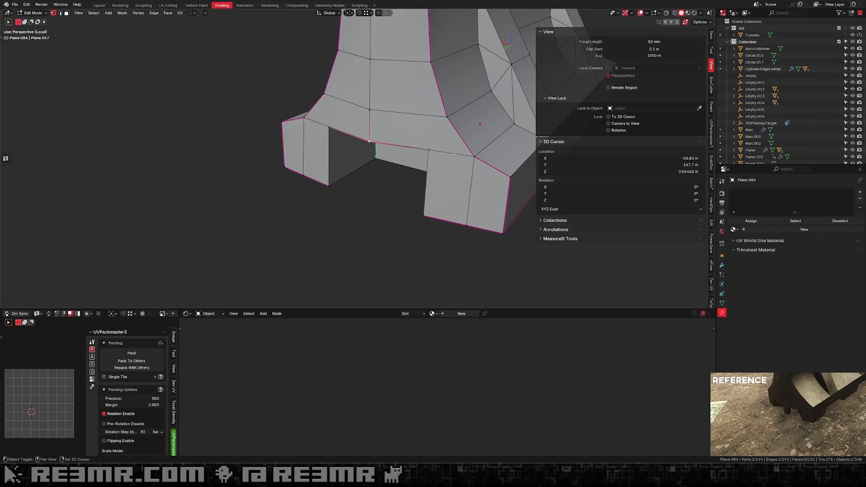
key(1)
middle_drag(454, 156, 399, 124)
key(alt+x)
key(Tab)
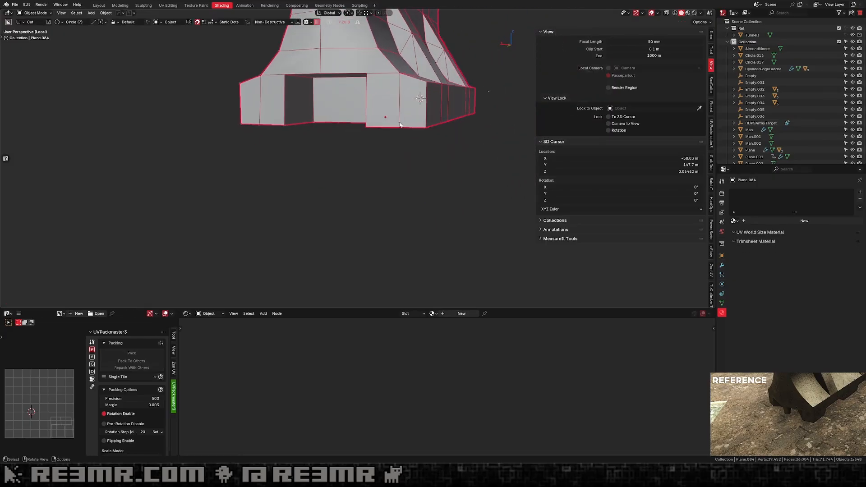
key(1)
middle_drag(293, 110, 315, 101)
key(ctrl+z)
key(Tab)
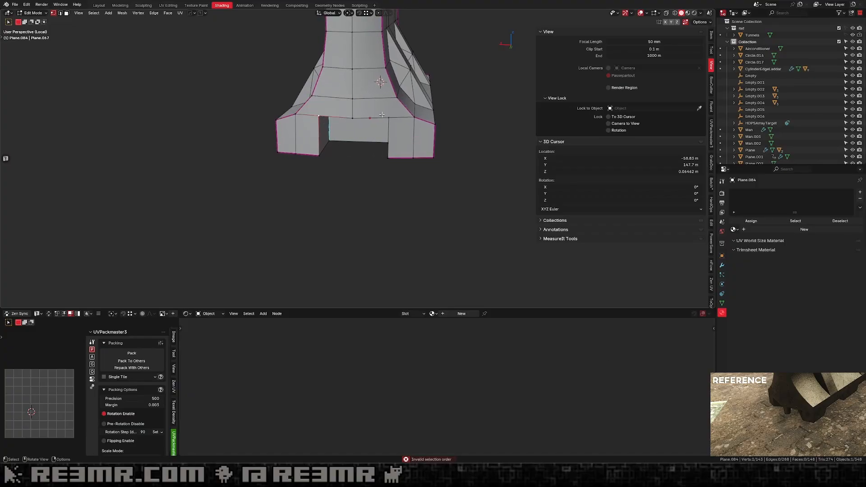
Connect the vertices around the notch's upper edge and symmetrize the barrier again.
key(j)
key(Tab)
scroll(408, 119, down, 2)
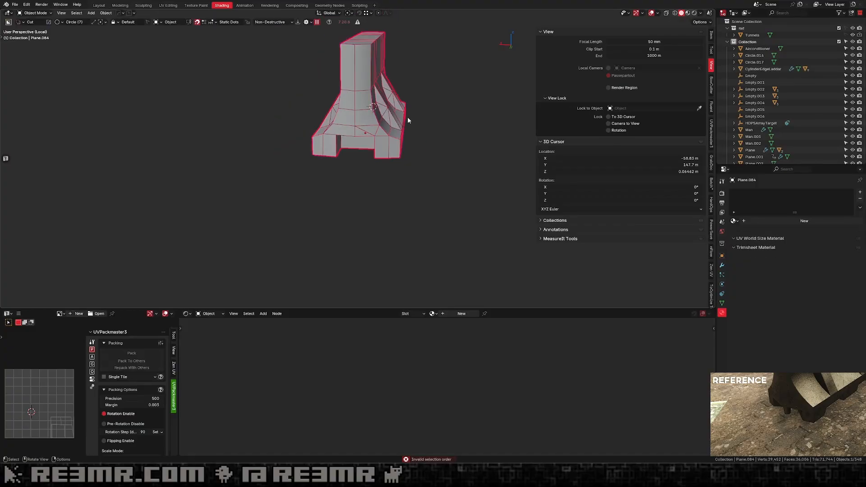
key(Tab)
key(alt+x)
key(Tab)
Connect the notch's inner corner to the adjacent outer base vertex across the underside and save the file.
middle_drag(471, 145, 369, 91)
key(Tab)
scroll(377, 150, up, 2)
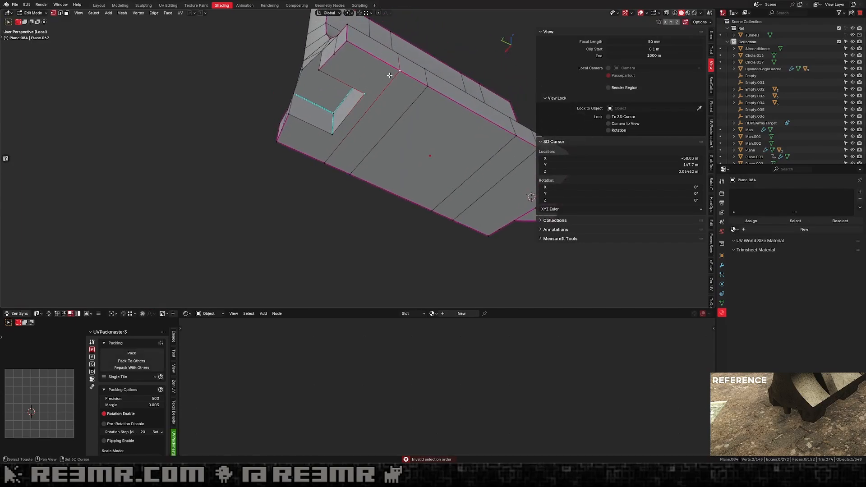
key(j)
middle_drag(331, 147, 394, 130)
key(1)
middle_drag(318, 141, 336, 151)
click(284, 133)
key(Tab)
middle_drag(273, 134, 428, 107)
key(ctrl+s)
Hide the connector lug's linked geometry to expose the barrier's end edge on the underside.
key(Tab)
click(339, 115)
key(Tab)
key(Tab)
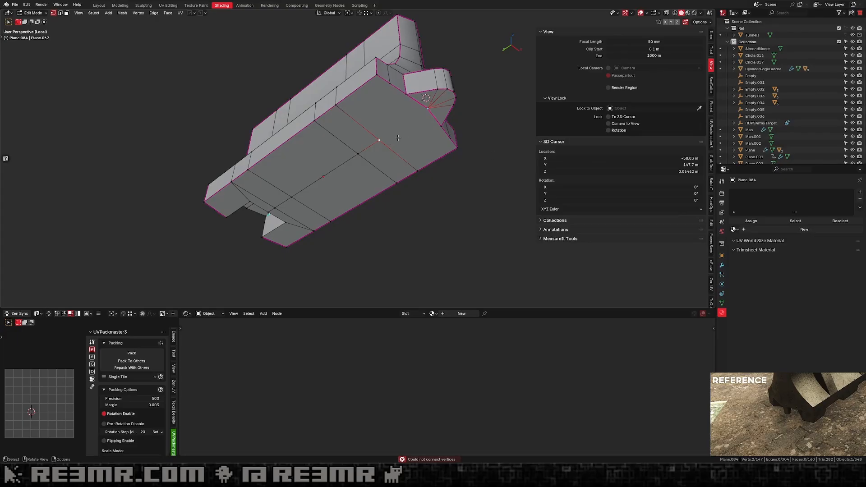
key(g)
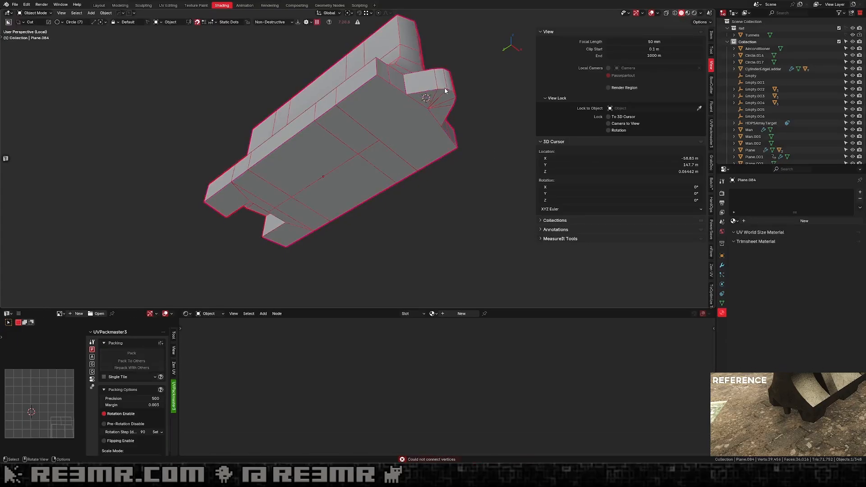
key(Tab)
key(ctrl+l)
key(h)
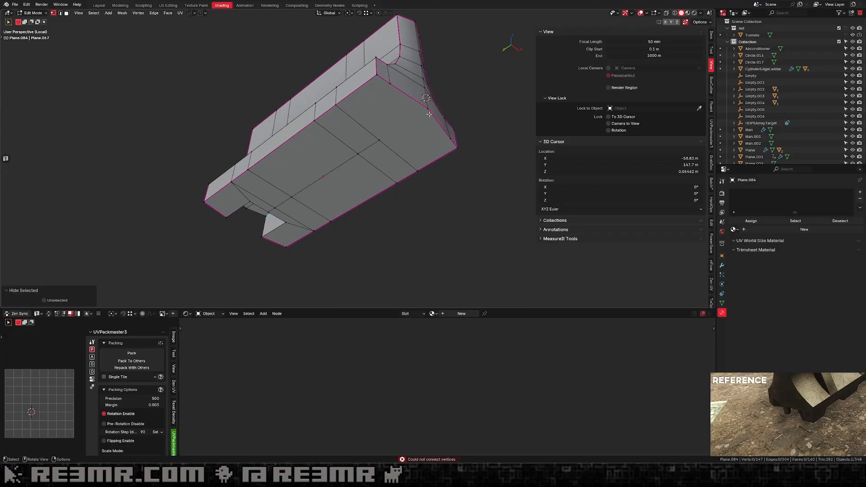
Connect the midpoint of the lug-end base edge to the underside's centre vertex and apply Star Connect around the lug's base.
click(429, 111)
shift+click(378, 141)
key(Tab)
middle_drag(407, 128, 437, 134)
key(Tab)
click(437, 133)
middle_drag(471, 173, 501, 167)
shift+click(437, 173)
key(q)
click(468, 208)
key(Tab)
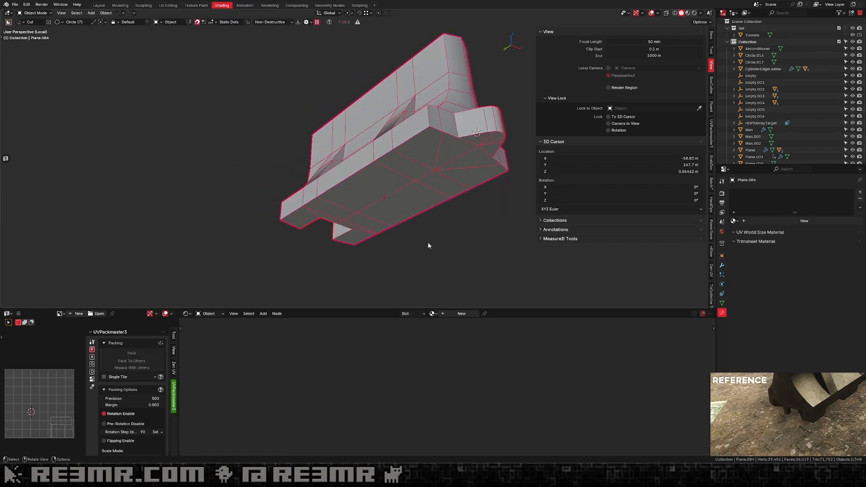
Select all of the barrier's sharp edges with a sharpness of 30°.
click(427, 241)
middle_drag(410, 177, 437, 188)
click(449, 181)
scroll(444, 191, up, 3)
key(Tab)
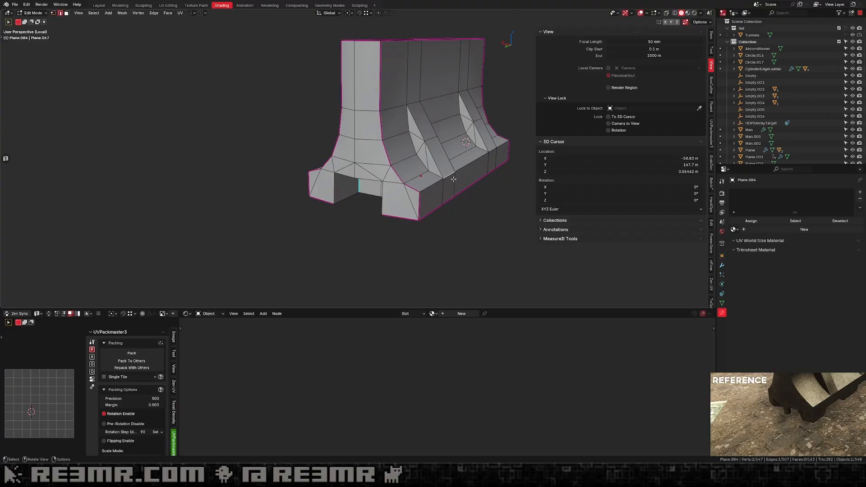
middle_drag(500, 178, 456, 147)
ctrl+click(455, 147)
key(q)
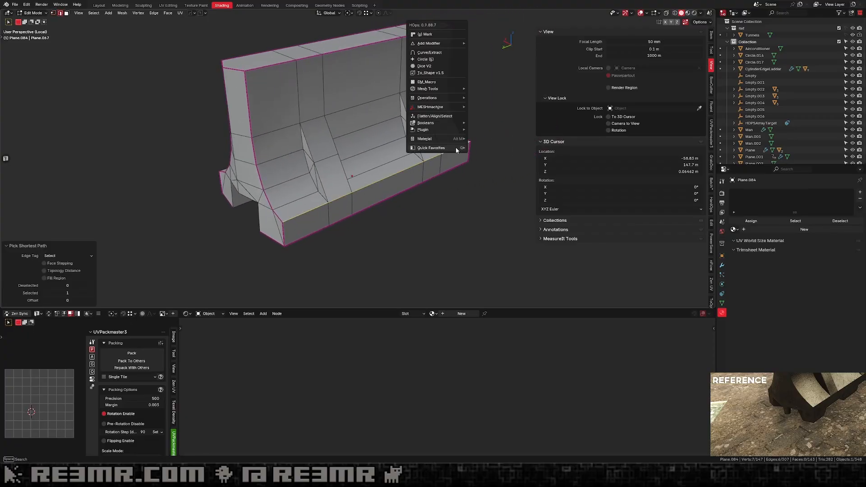
middle_drag(348, 135, 366, 125)
key(q)
mouse_move(364, 127)
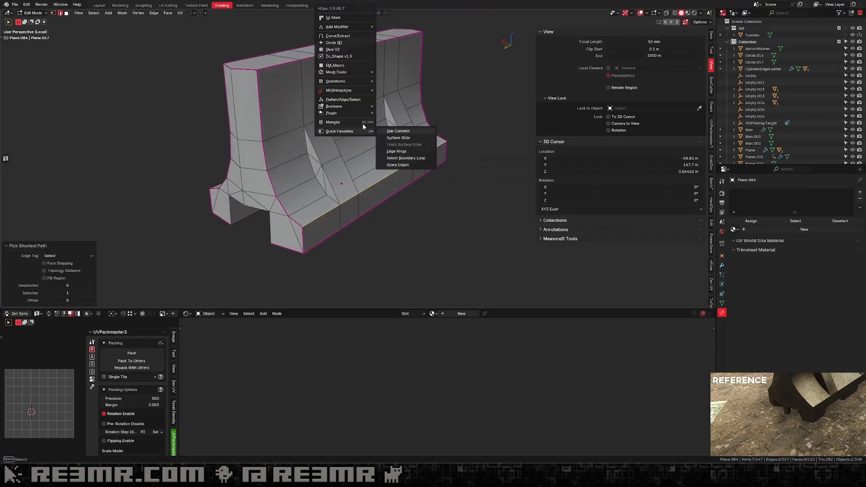
click(397, 165)
Exclude the vertical centre edges on both barrier ends from the selection and toggle the sharp mark on the remaining edges.
middle_drag(397, 171, 419, 158)
key(q)
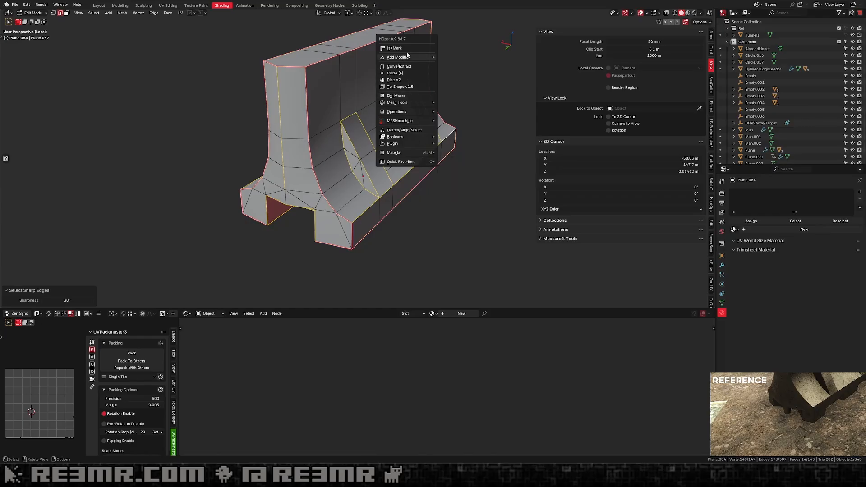
middle_drag(212, 175, 259, 167)
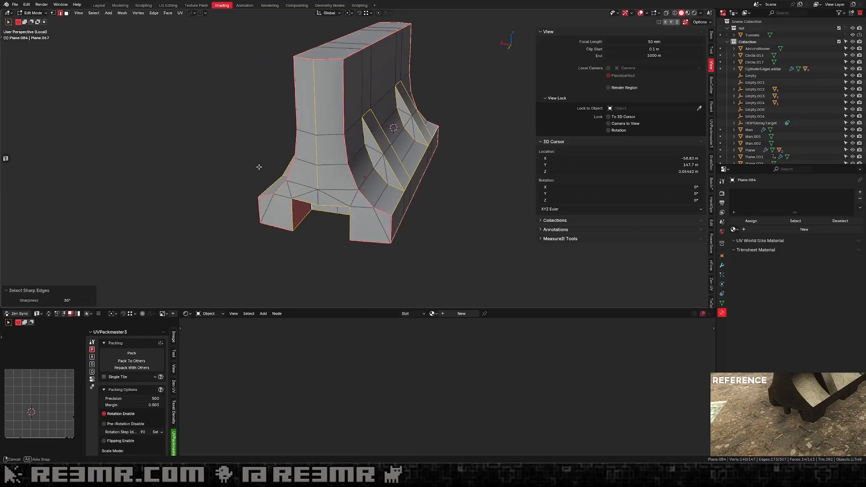
shift+click(318, 184)
middle_drag(427, 109, 387, 88)
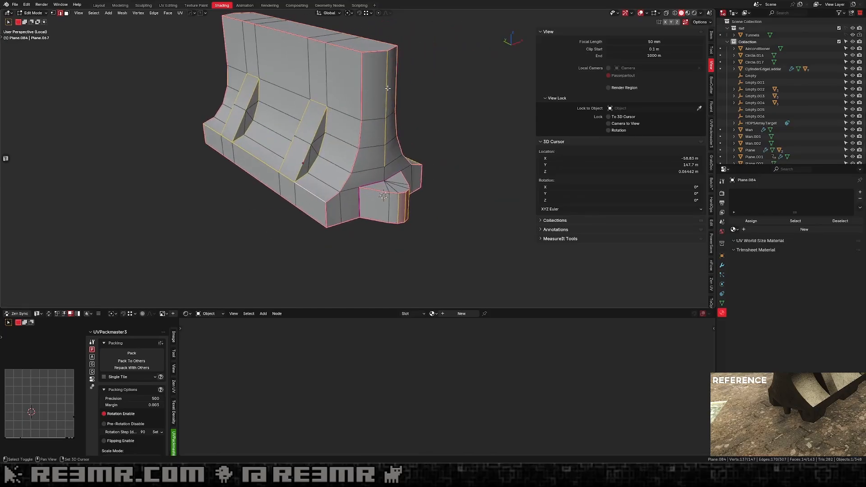
shift+click(387, 153)
middle_drag(387, 152, 381, 90)
key(q)
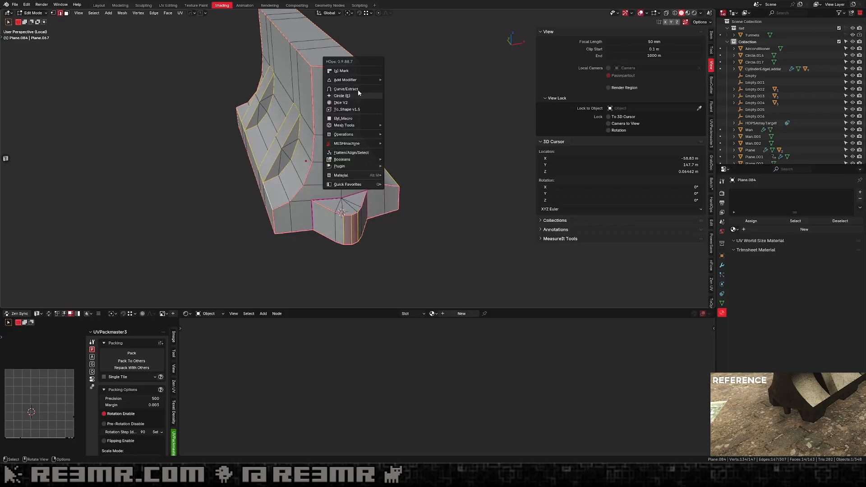
click(379, 79)
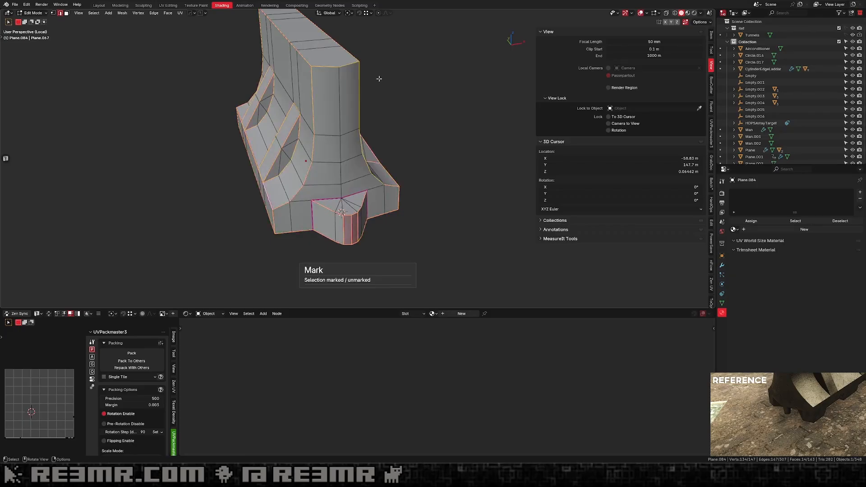
Remove the lug's curved vertical edges from the selection, toggle the sharp mark on the rest, and clear the selection.
shift+click(357, 229)
middle_drag(358, 229, 372, 187)
key(q)
click(367, 191)
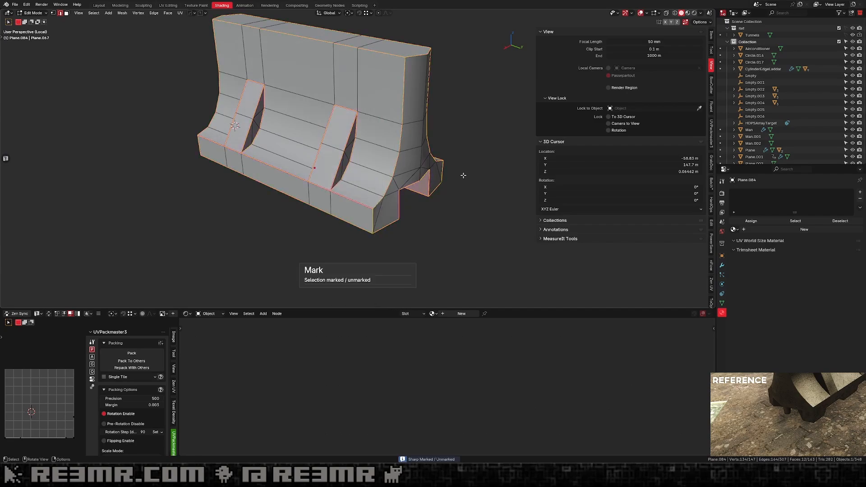
key(alt+a)
key(Tab)
middle_drag(506, 149, 439, 164)
key(Tab)
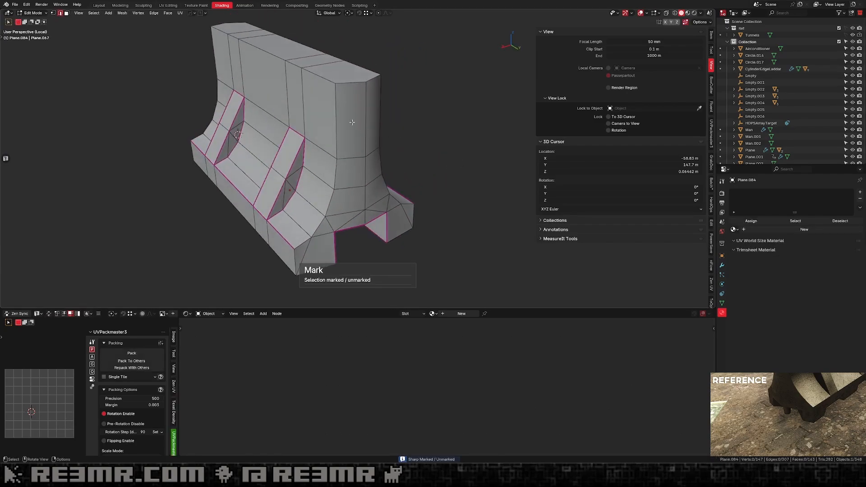
Mark the notched end's side contour as sharp, from the top corner down to the base corner.
shift+middle_drag(339, 135, 339, 130)
click(342, 118)
ctrl+click(296, 241)
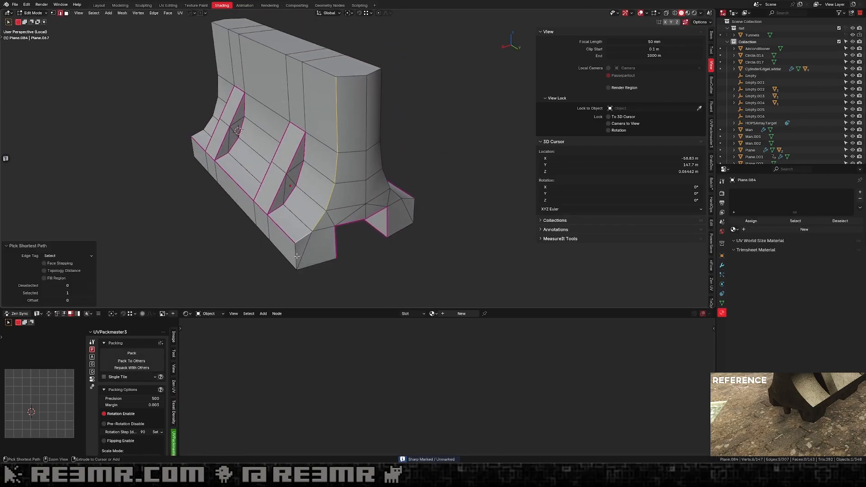
key(q)
key(q)
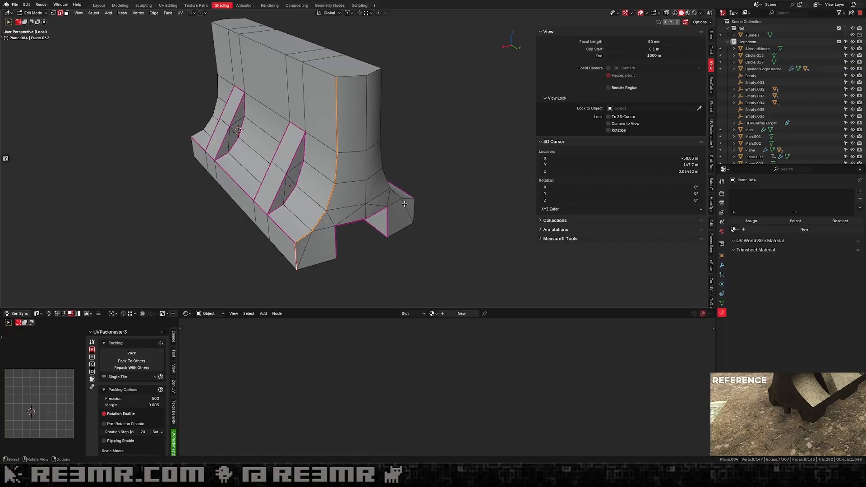
key(q)
click(375, 203)
middle_drag(458, 202, 453, 203)
Mark the top edge of the notched end as sharp and symmetrize the barrier.
click(363, 77)
key(q)
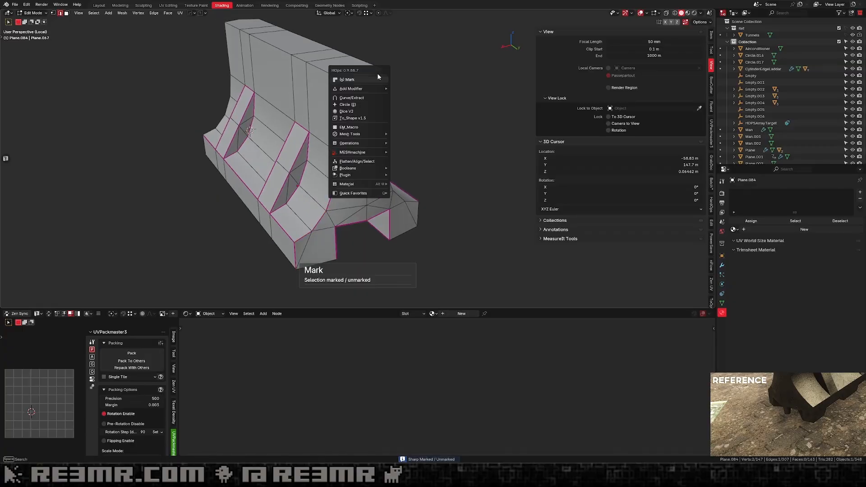
click(380, 79)
middle_drag(381, 79, 415, 86)
key(alt+x)
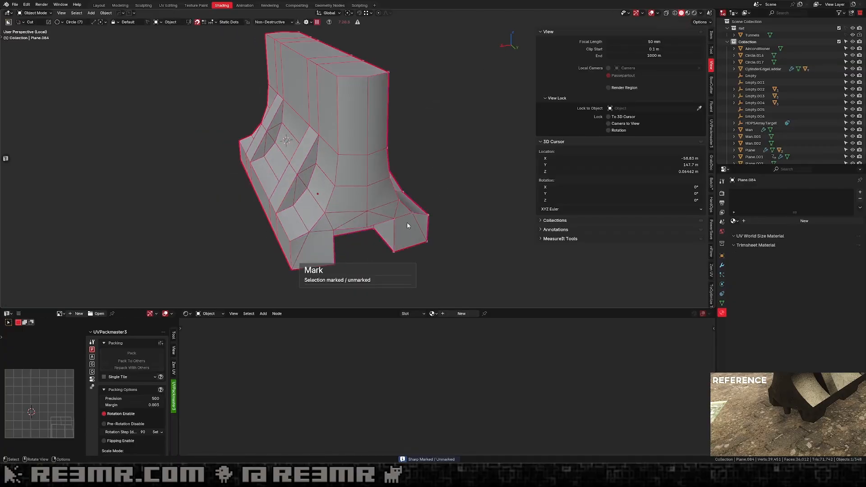
Mark the bottom edges of the notched end's feet as sharp.
shift+middle_drag(408, 226, 422, 170)
shift+click(411, 178)
key(q)
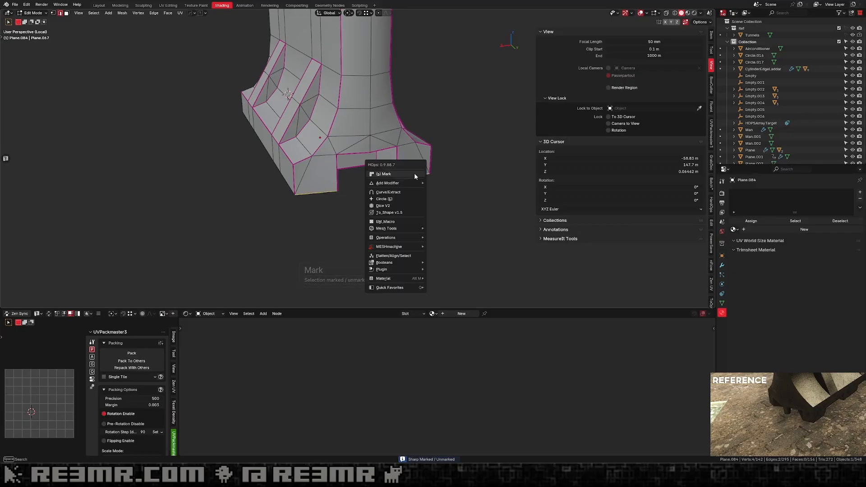
click(415, 176)
Mark the lug end's outer contour, including its top edge, as sharp on both sides of the barrier.
middle_drag(352, 203, 573, 214)
scroll(388, 186, down, 6)
scroll(369, 187, up, 2)
shift+middle_drag(389, 186, 301, 223)
ctrl+click(335, 157)
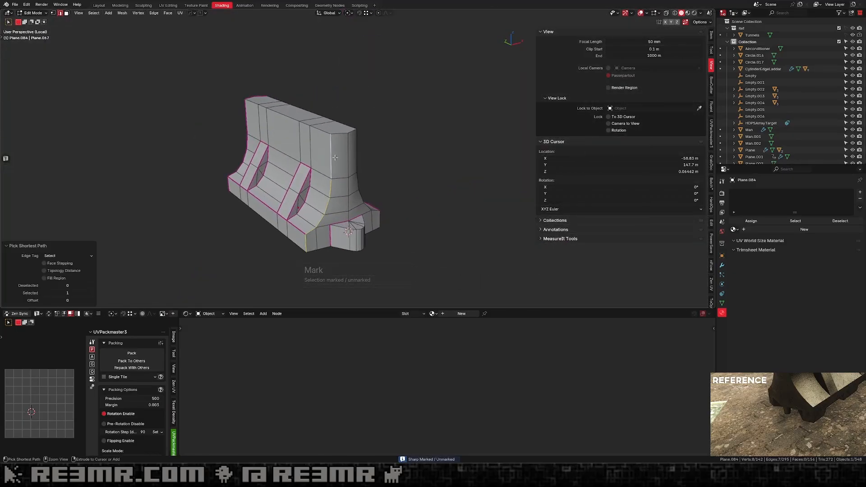
ctrl+click(352, 135)
middle_drag(351, 134, 338, 184)
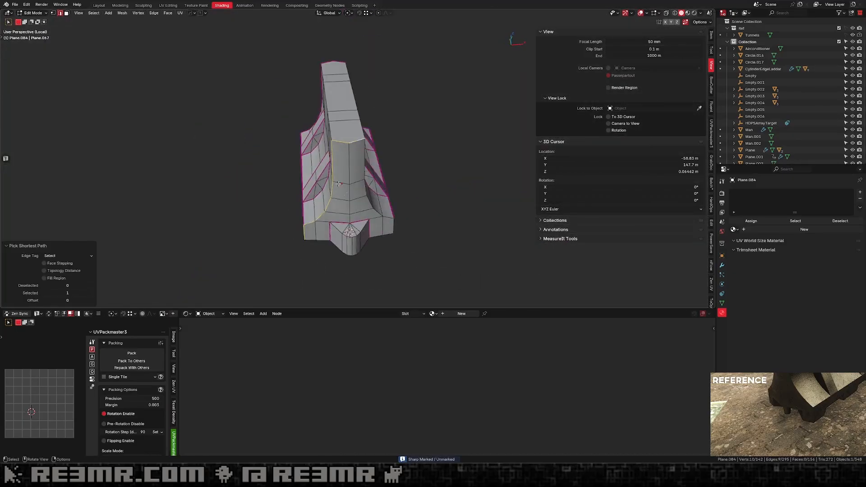
key(q)
click(391, 248)
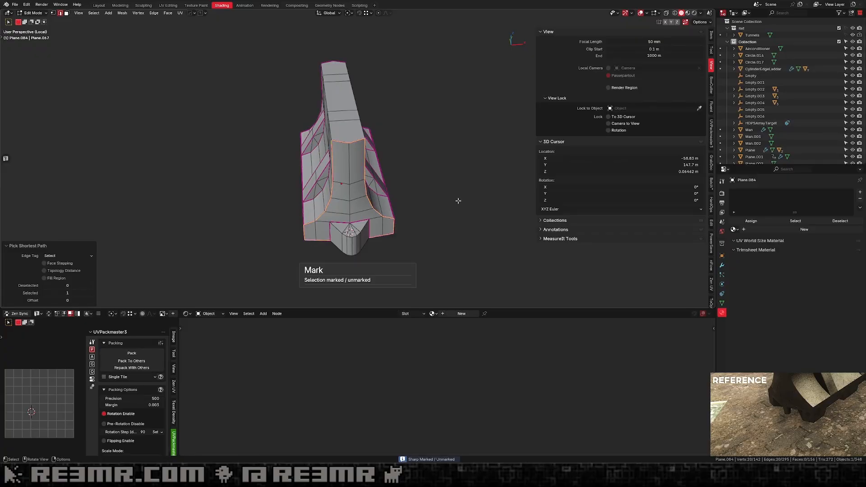
click(458, 201)
middle_drag(424, 209, 456, 197)
key(Tab)
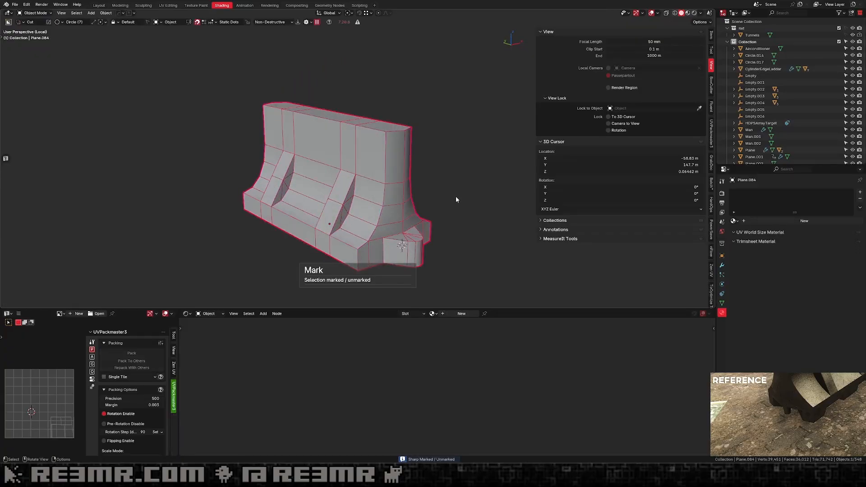
Inspect the barrier's shading without viewport overlays from the lug end, the notched end and below, and restore the overlays.
click(651, 13)
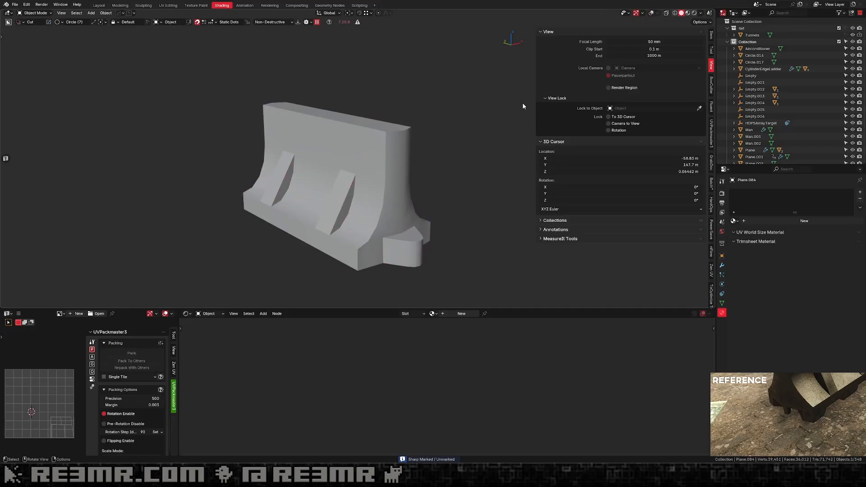
middle_drag(522, 102, 518, 126)
scroll(399, 142, up, 4)
middle_drag(365, 214, 350, 164)
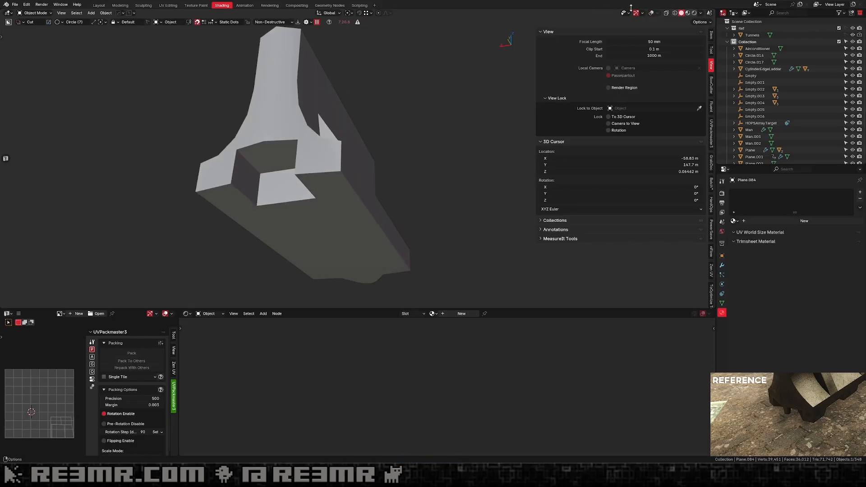
key(shift+alt+z)
Place the 3D cursor on the notch's ceiling and add a plane there, scaled to 0.1.
key(Tab)
middle_drag(263, 153, 321, 144)
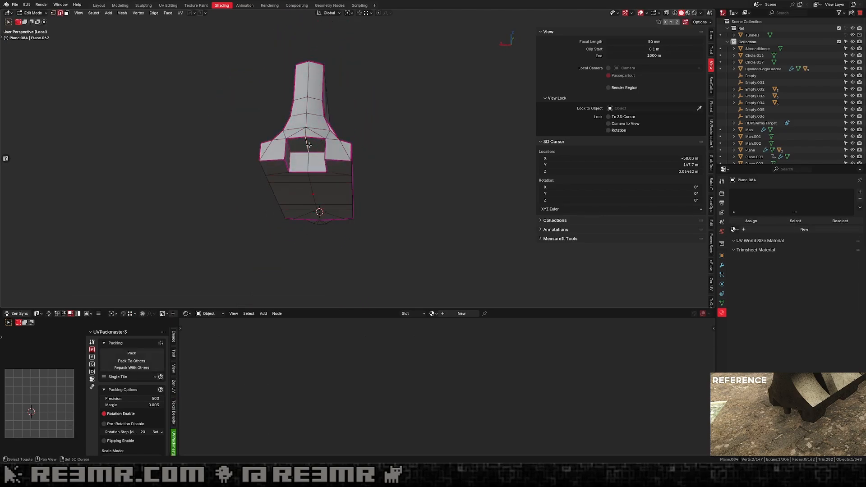
key(Tab)
key(shift+a)
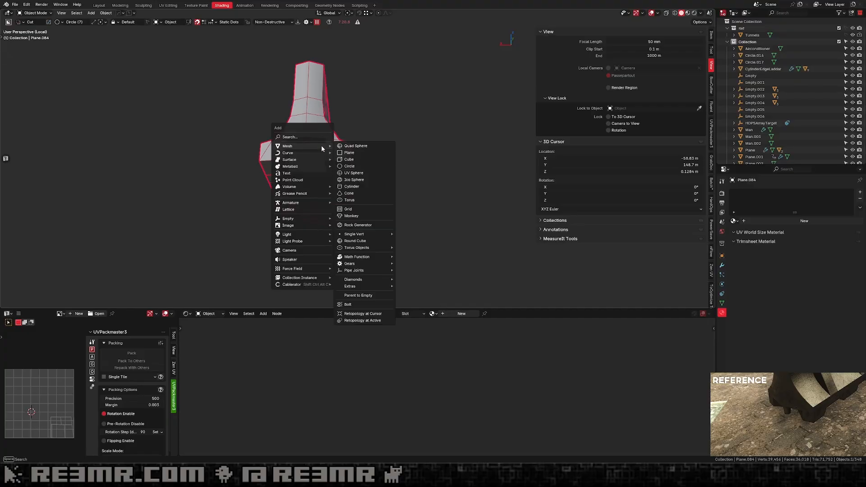
click(360, 154)
key(s)
click(332, 135)
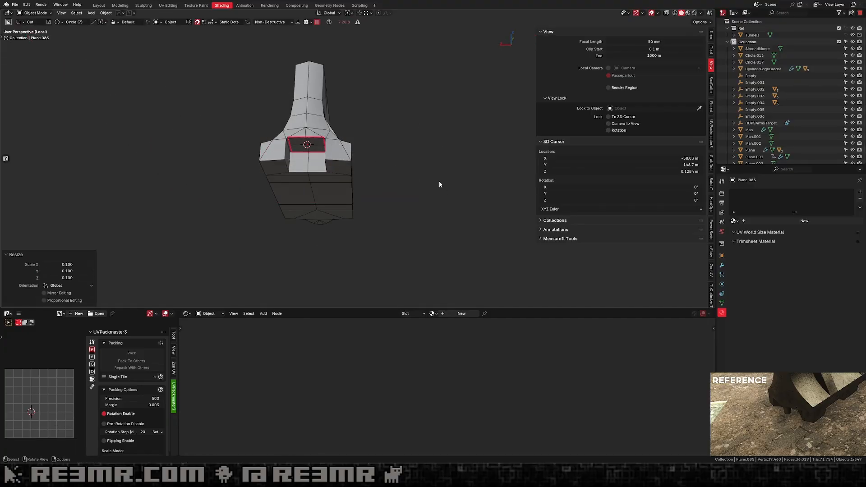
Shrink the plane to a small square, finishing with a 0.7 scale, and rotate it 45° around Z.
key(s)
click(343, 151)
scroll(355, 157, up, 4)
key(s)
click(370, 147)
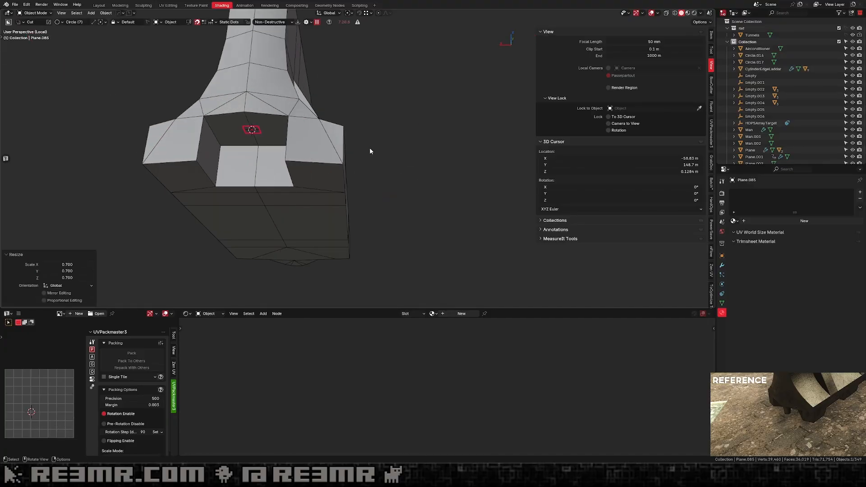
text(rz45)
key(Return)
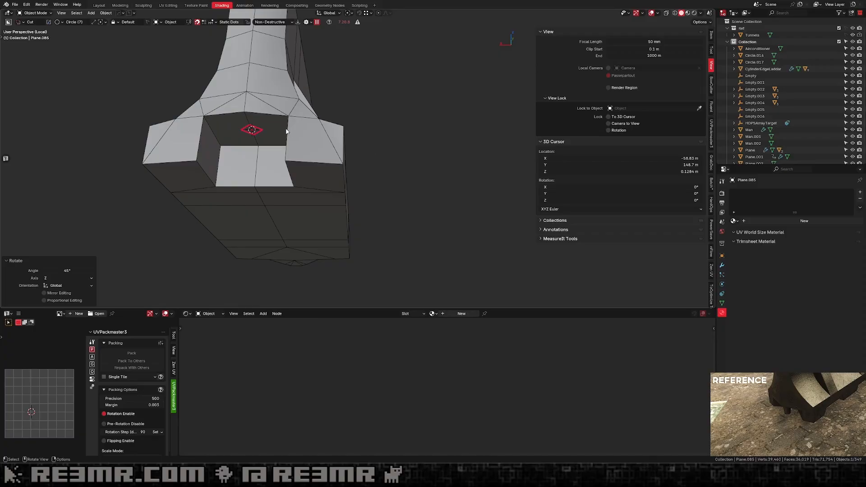
Extrude the small square downward into a thin post inside the notch and reposition the post along Y.
key(Tab)
key(e)
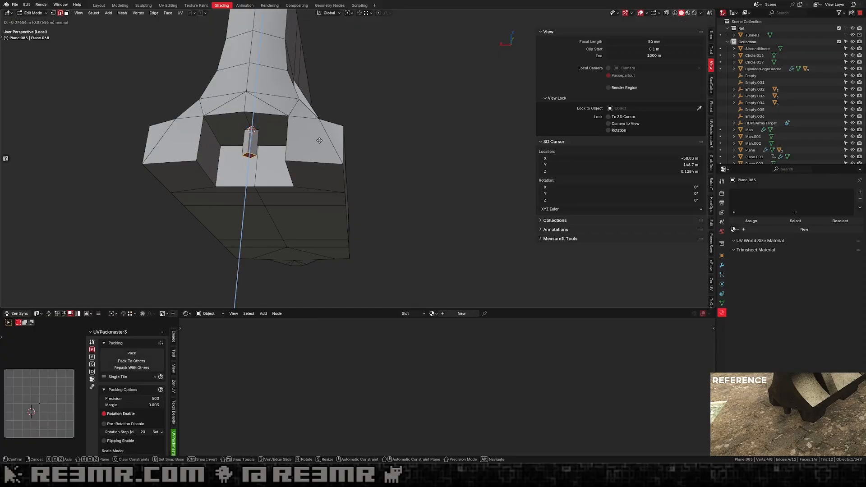
click(261, 203)
key(Tab)
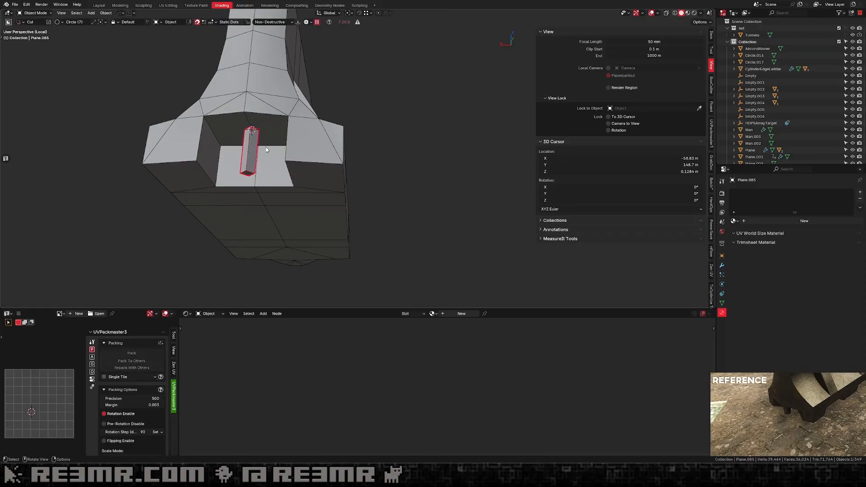
middle_drag(266, 147, 249, 127)
key(g)
key(y)
click(224, 169)
Delete the post's hidden top face where it meets the notch's ceiling.
key(Tab)
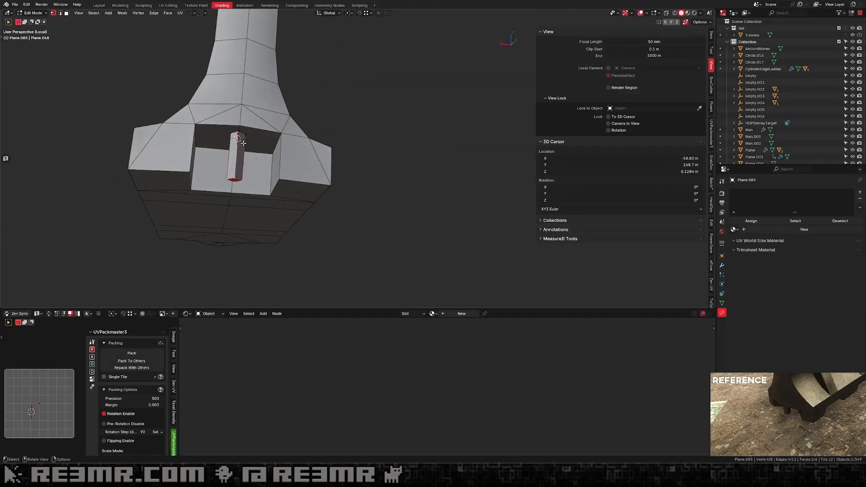
key(alt+z)
key(3)
click(240, 135)
key(x)
click(239, 133)
key(alt+z)
Join the thin post with the concrete barrier into a single object.
key(alt+z)
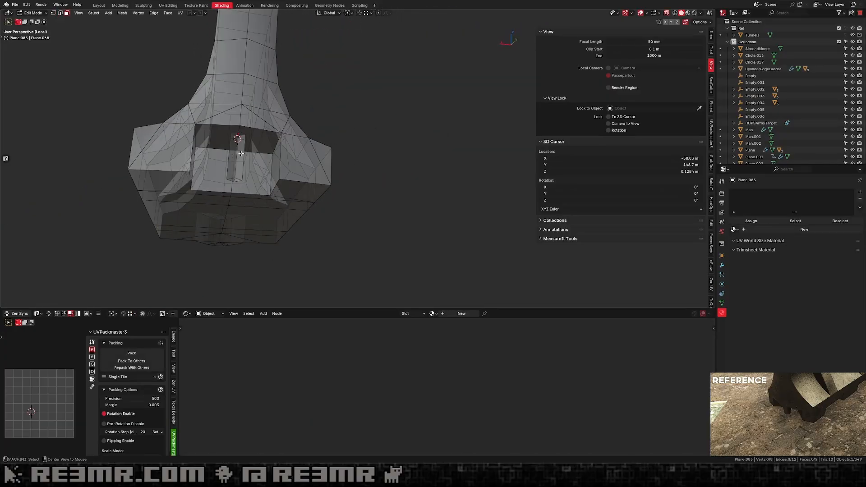
middle_drag(238, 156, 237, 168)
key(2)
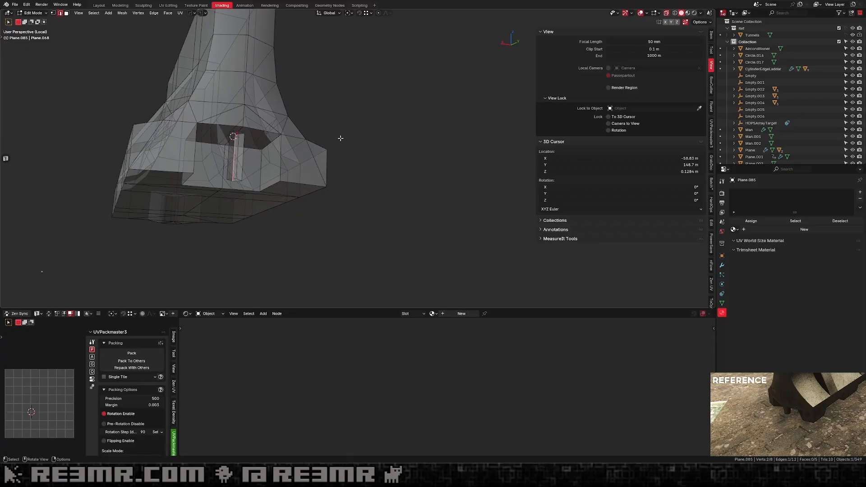
click(235, 179)
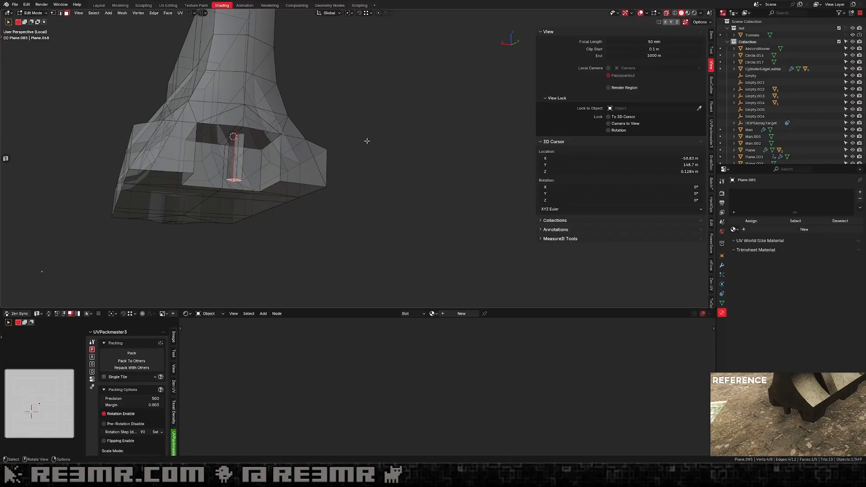
key(Tab)
key(alt+z)
middle_drag(370, 131, 295, 135)
shift+click(318, 131)
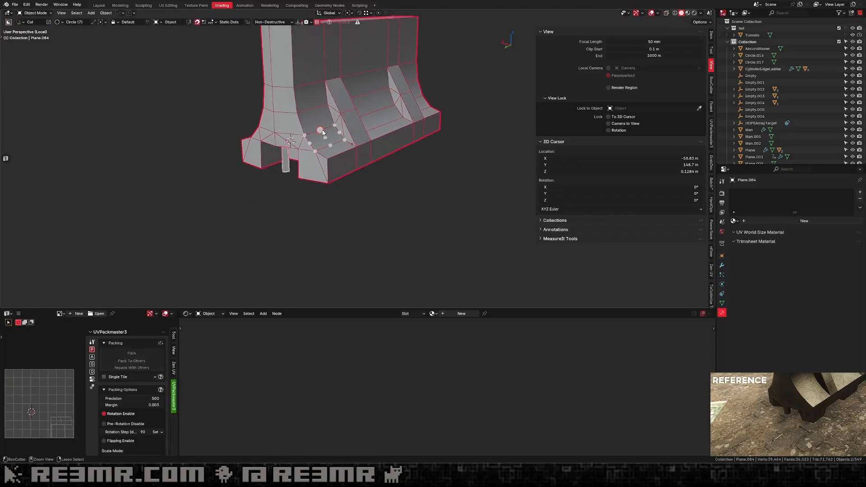
key(ctrl+j)
scroll(415, 169, down, 3)
click(431, 123)
middle_drag(431, 122, 292, 163)
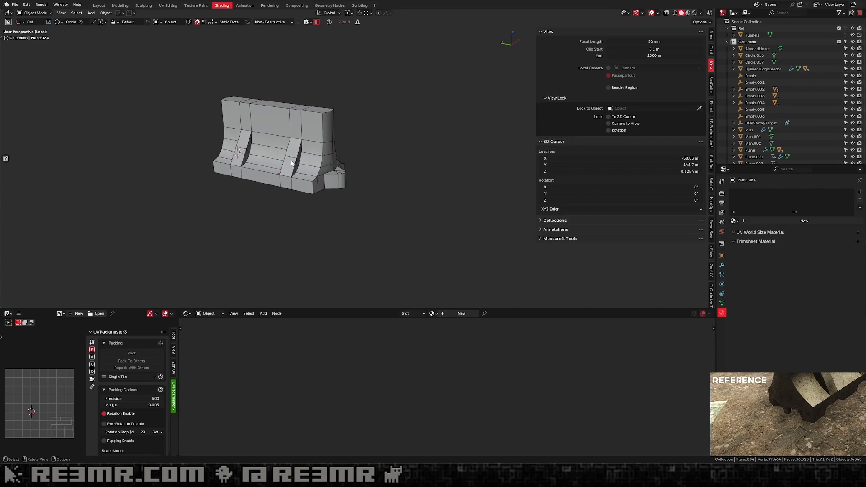
key(KP_1)
key(KP_3)
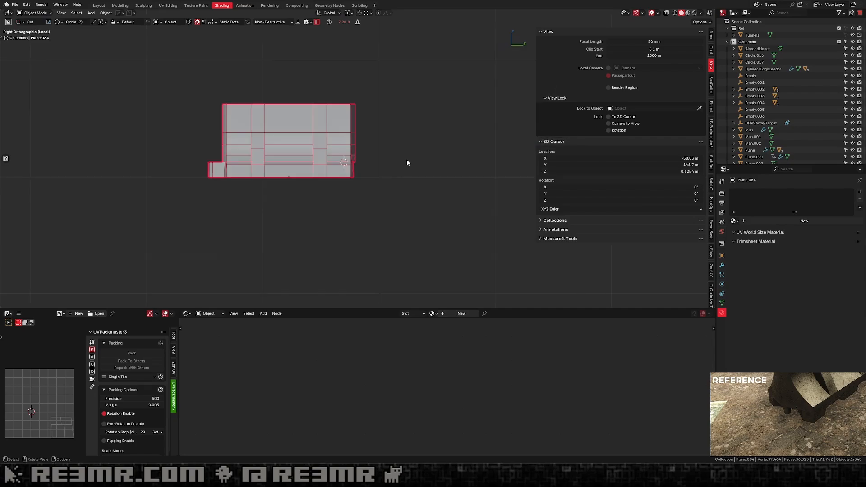
click(409, 162)
scroll(314, 199, up, 4)
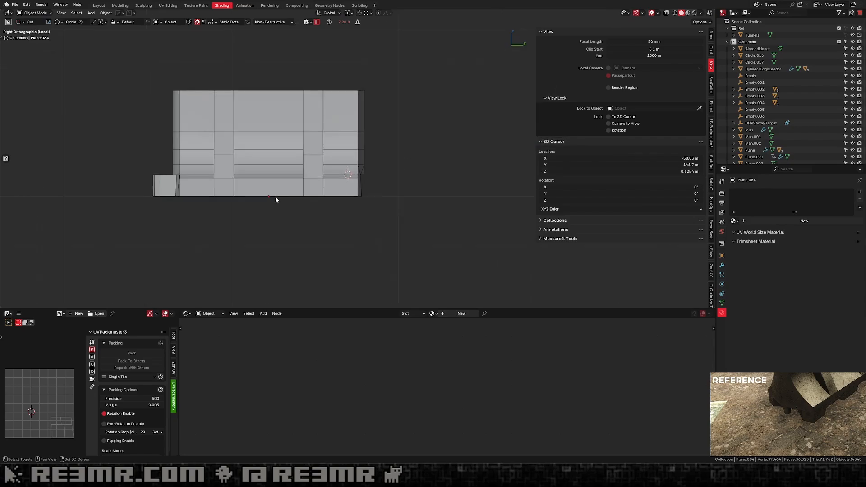
mouse_move(200, 195)
mouse_down()
mouse_move(230, 216)
mouse_move(226, 199)
mouse_move(276, 212)
mouse_move(267, 212)
mouse_up()
right_click(230, 217)
key(ctrl+d)
click(294, 202)
key(n)
middle_drag(267, 213, 199, 244)
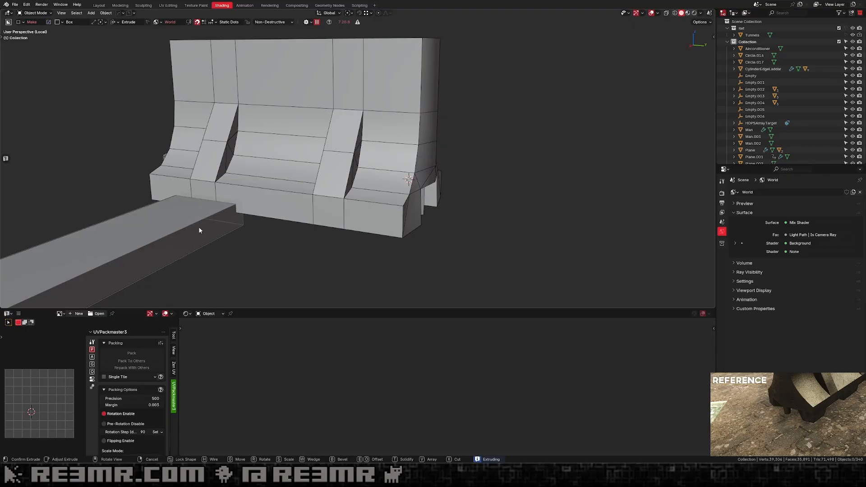
right_click(147, 247)
scroll(274, 188, down, 6)
Draw a new BoxCutter box as separate geometry at the barrier's lower edge, near one of the ribs.
click(329, 170)
scroll(329, 169, up, 2)
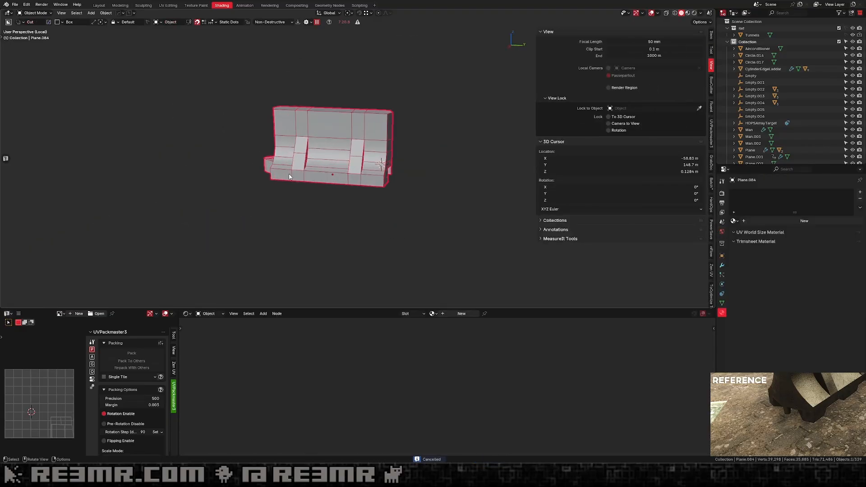
key(n)
drag(283, 178, 318, 191)
key(a)
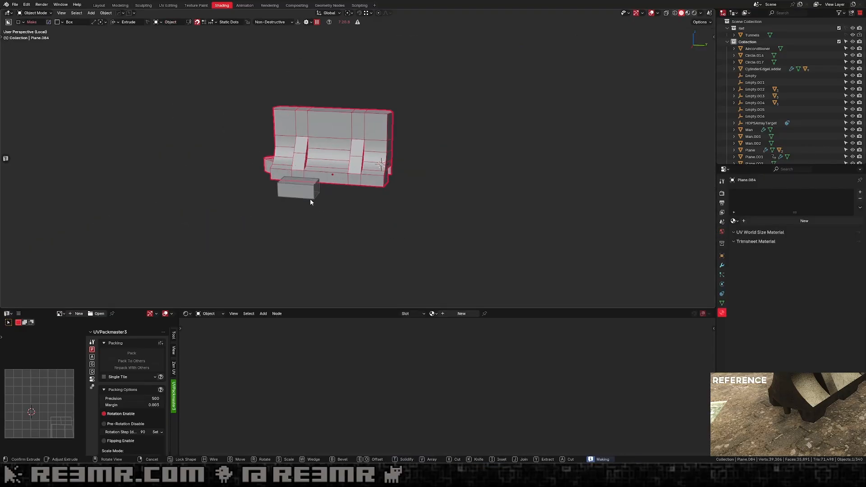
click(315, 188)
click(316, 189)
middle_drag(316, 189, 287, 189)
scroll(288, 188, up, 1)
Bevel the box's two upper lengthwise edges with a single segment to chamfer them.
key(Tab)
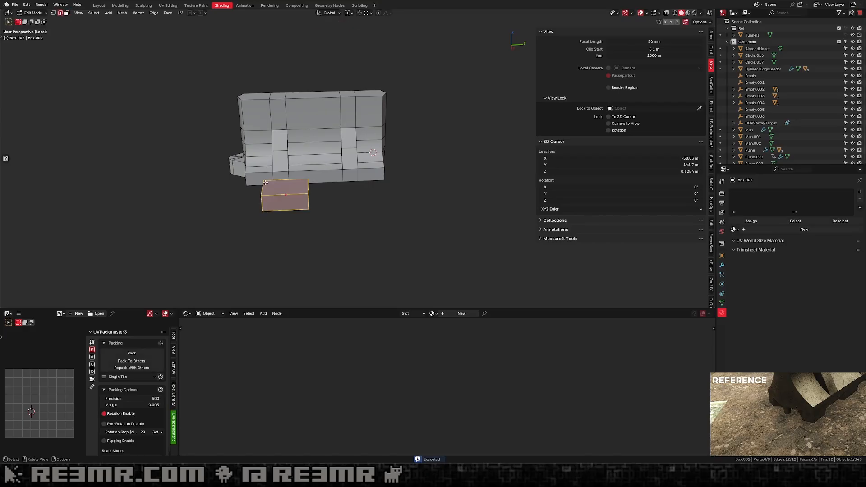
click(291, 185)
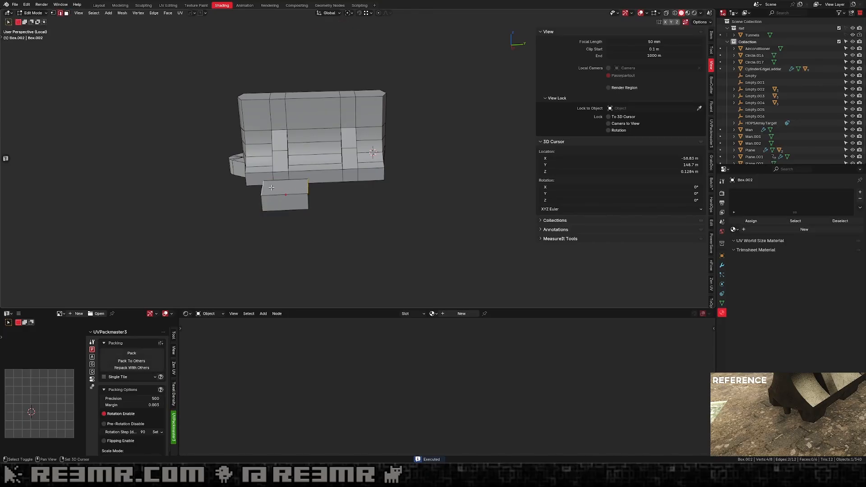
middle_drag(271, 187, 298, 185)
key(ctrl+b)
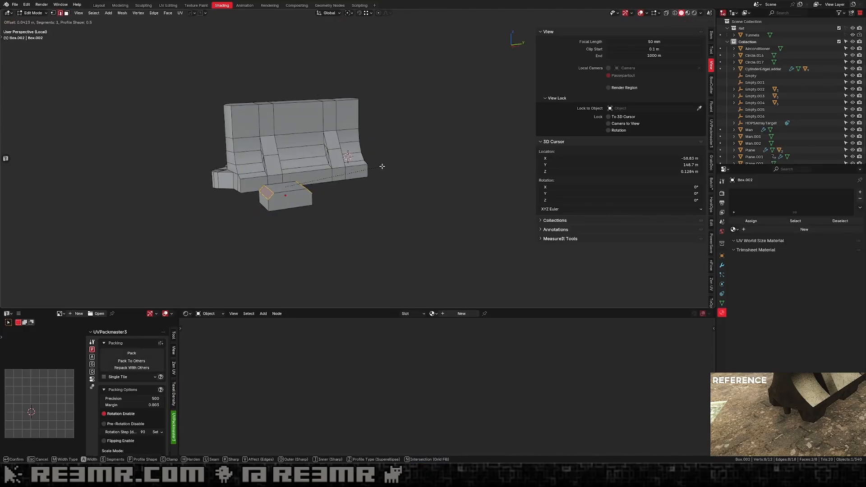
click(383, 167)
key(Tab)
Lengthen the chamfered box through the barrier by moving its end face along its length.
middle_drag(289, 177, 282, 208)
key(Tab)
key(3)
key(alt+z)
click(275, 191)
key(g)
middle_click(266, 198)
click(212, 180)
key(alt+z)
key(Tab)
middle_drag(325, 189, 292, 219)
Snap the 3D cursor to the barrier's bottom edge directly below the rib.
click(259, 209)
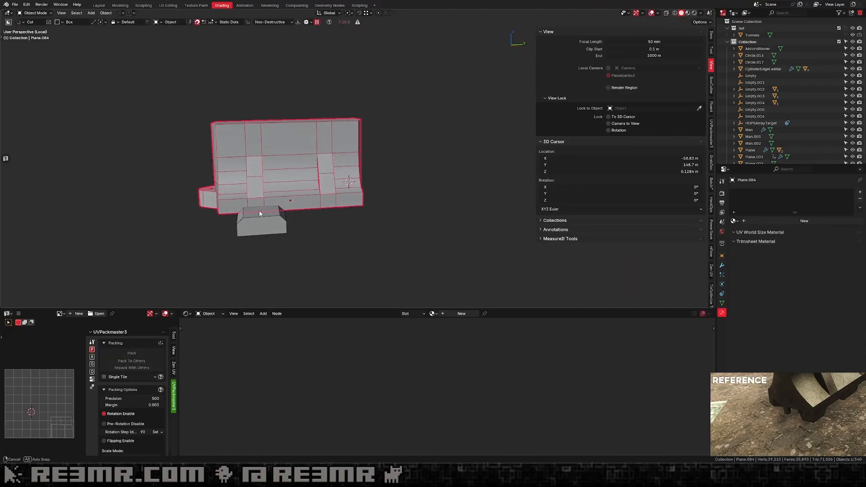
middle_drag(391, 191, 372, 194)
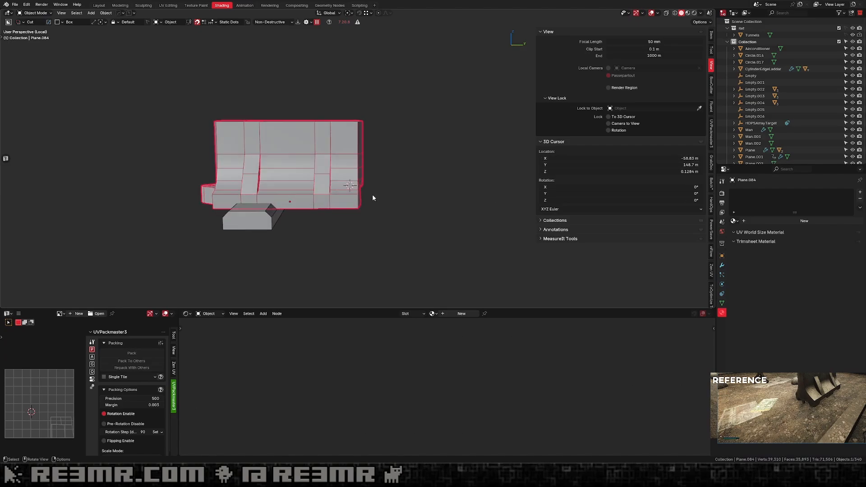
click(253, 208)
click(249, 198)
middle_drag(253, 201, 303, 204)
scroll(304, 205, up, 2)
key(Tab)
key(alt+z)
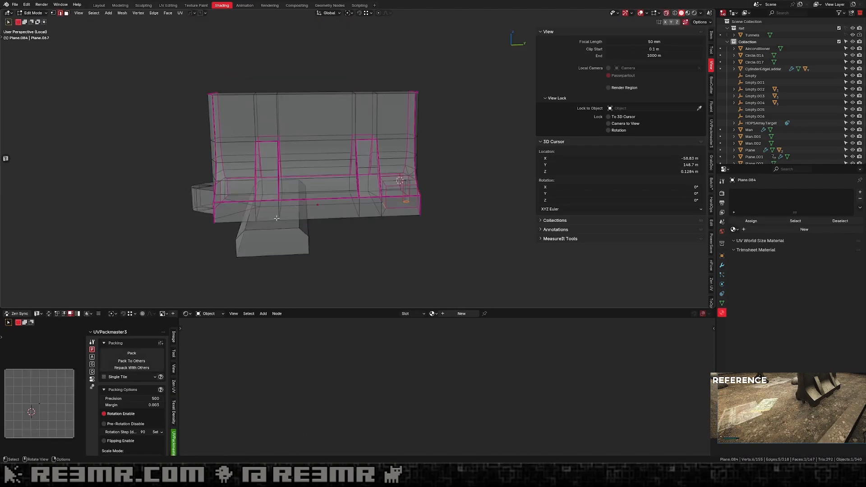
click(268, 220)
key(shift+s)
click(285, 236)
key(alt+z)
Snap the 3D cursor to the box's bottom face and set the box's origin there.
key(Tab)
click(285, 236)
middle_drag(285, 236, 326, 190)
key(Tab)
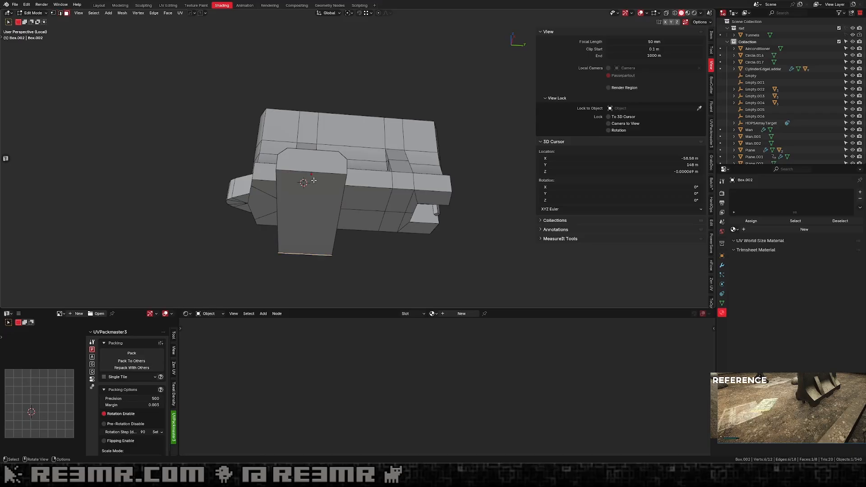
click(314, 181)
key(shift+s)
click(311, 220)
key(Tab)
key(ctrl+alt+shift+c)
middle_drag(389, 195, 383, 237)
Return the 3D cursor to the barrier's bottom edge below the rib and snap the box onto it.
click(325, 194)
middle_drag(318, 194, 313, 206)
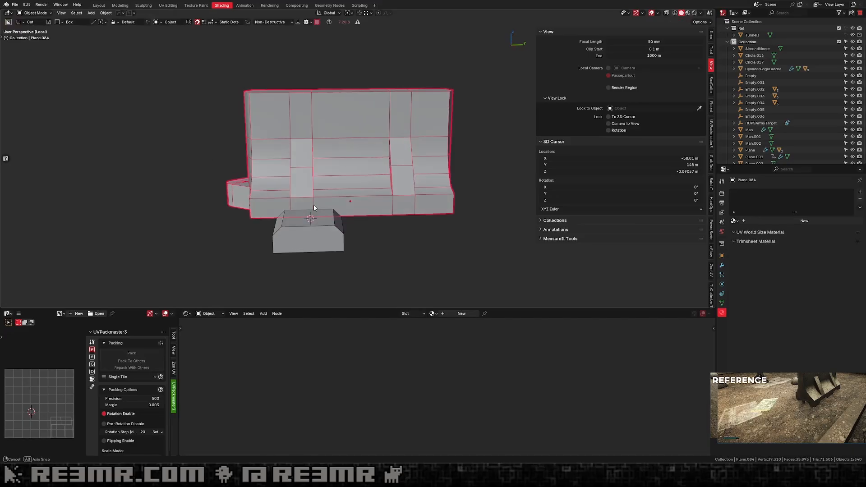
key(Tab)
key(shift+s)
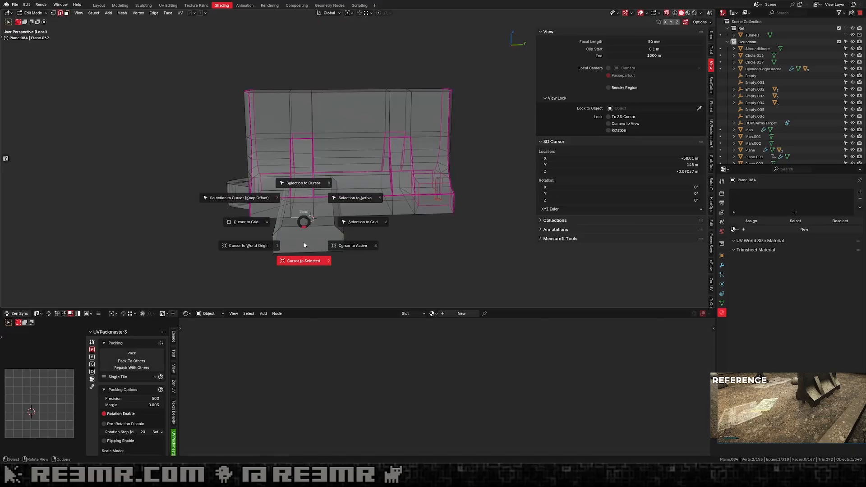
click(303, 228)
key(Tab)
click(317, 227)
key(shift+s)
click(317, 201)
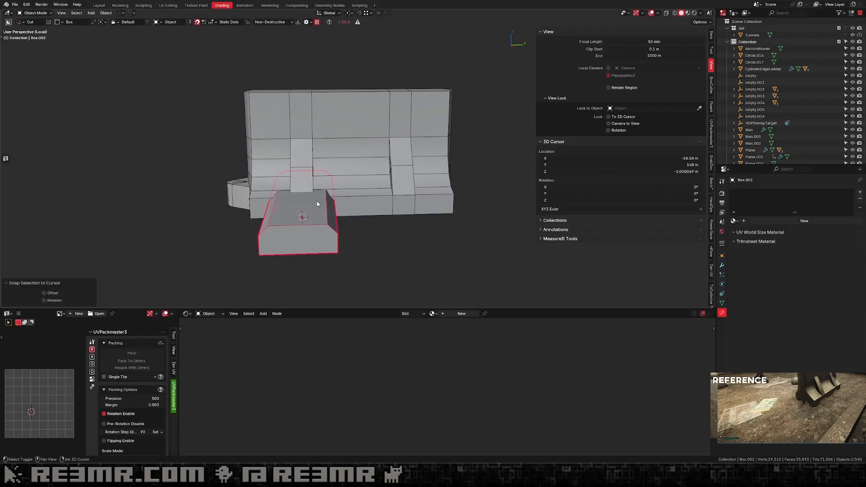
middle_drag(335, 225, 329, 230)
middle_drag(393, 246, 369, 212)
Adjust the box's height by moving a row of its vertices and its bottom face along Z.
key(Tab)
key(1)
middle_drag(326, 194, 343, 182)
key(alt+z)
drag(399, 172, 269, 205)
key(g)
key(z)
click(282, 261)
key(alt+z)
middle_drag(282, 261, 423, 172)
key(3)
click(320, 203)
key(g)
key(z)
click(320, 212)
key(Tab)
key(g)
key(x)
right_click(427, 170)
Narrow the box by moving all the vertices of one long side inward along Y.
key(Tab)
key(1)
key(alt+z)
key(alt+a)
drag(390, 117, 334, 254)
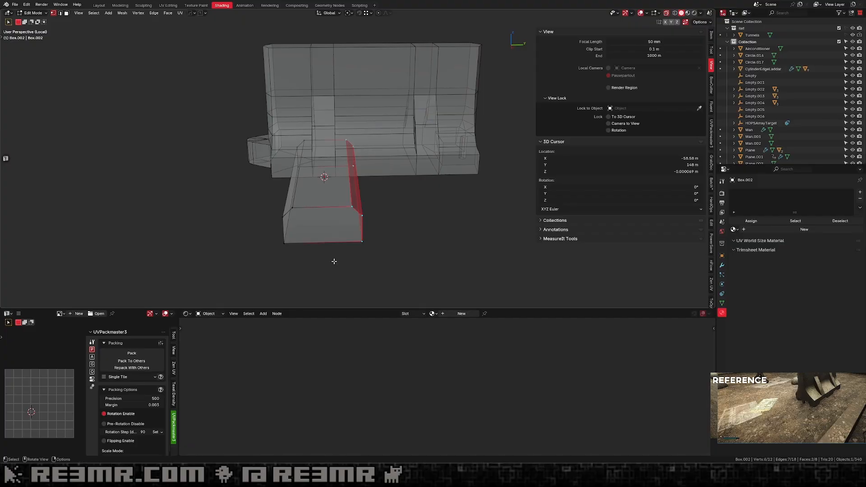
key(g)
key(y)
click(317, 253)
key(alt+z)
middle_drag(316, 253, 324, 222)
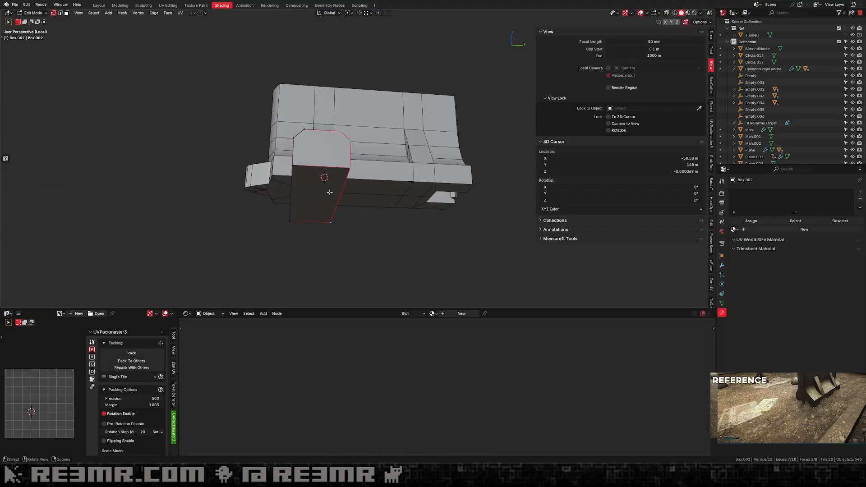
Re-centre the box's origin on its bottom face using the 3D cursor.
key(3)
click(325, 222)
key(Tab)
middle_drag(374, 172, 362, 196)
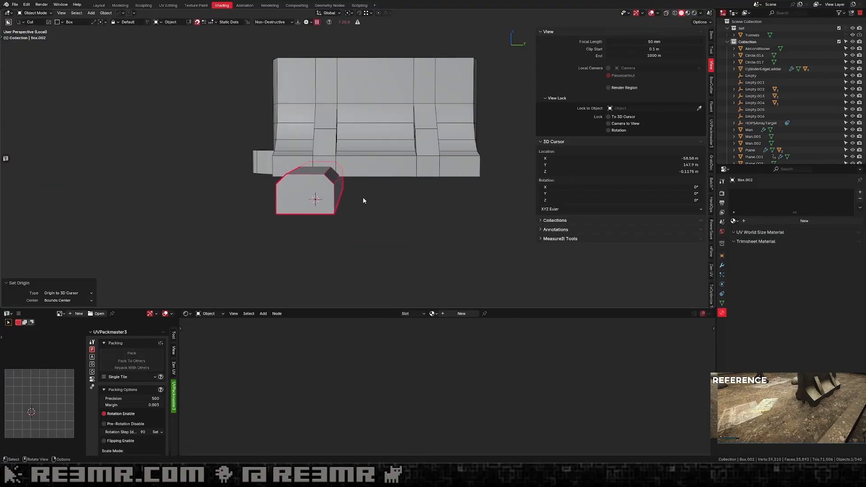
Snap the 3D cursor to the barrier's bottom edge under the rib and move the narrowed box onto it.
click(351, 174)
key(Tab)
key(shift+s)
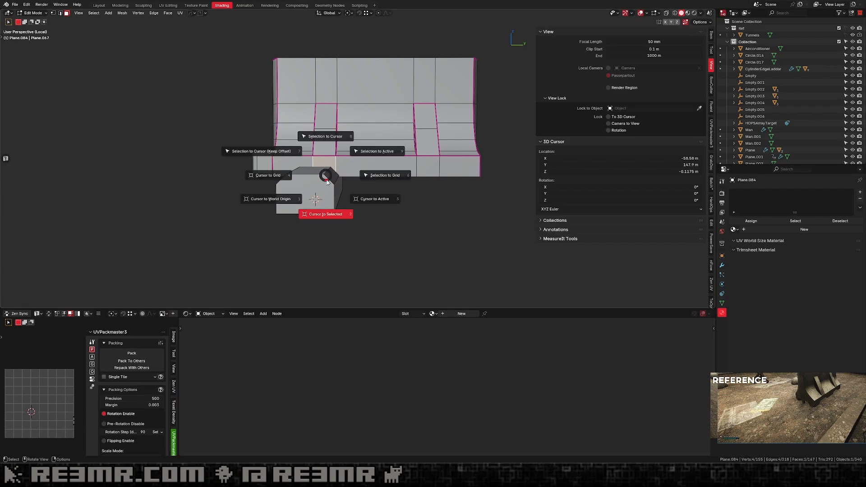
key(Escape)
key(2)
key(alt+z)
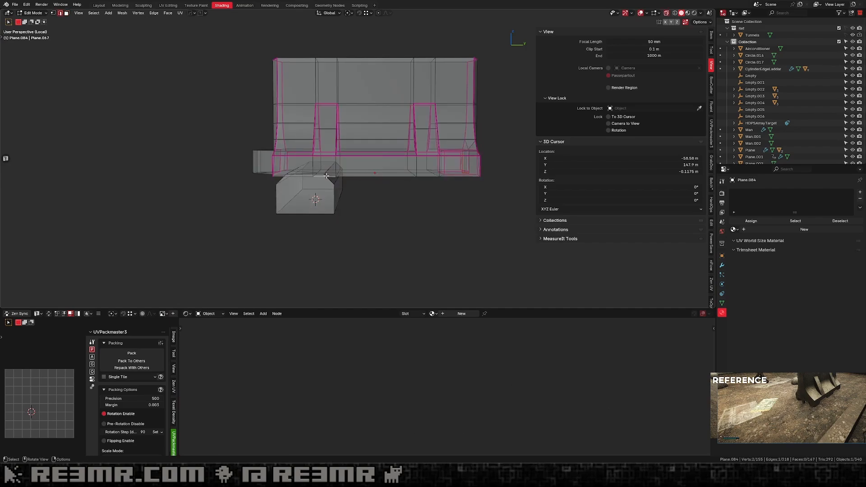
key(shift+s)
click(326, 212)
key(alt+z)
key(Tab)
key(ctrl+shift+alt+c)
click(318, 197)
key(shift+s)
click(323, 163)
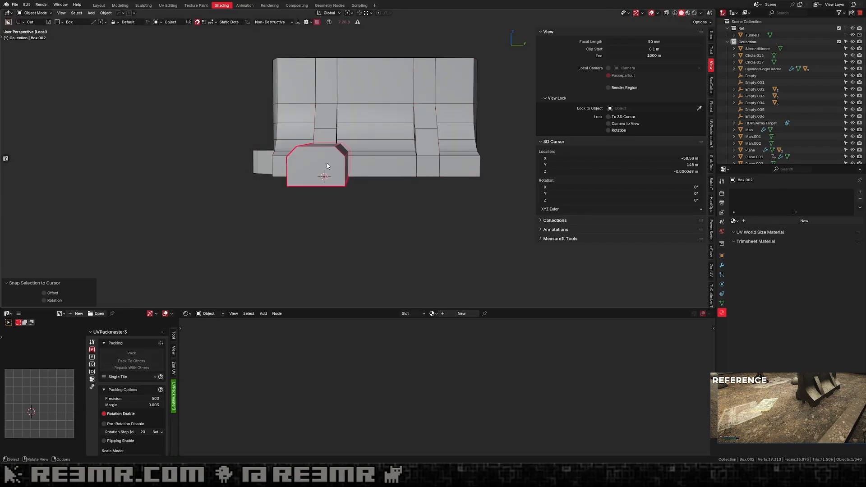
Place the 3D cursor midway between two opposite corners of the barrier's base and set the barrier's origin there.
middle_drag(343, 172, 379, 164)
click(382, 172)
key(Tab)
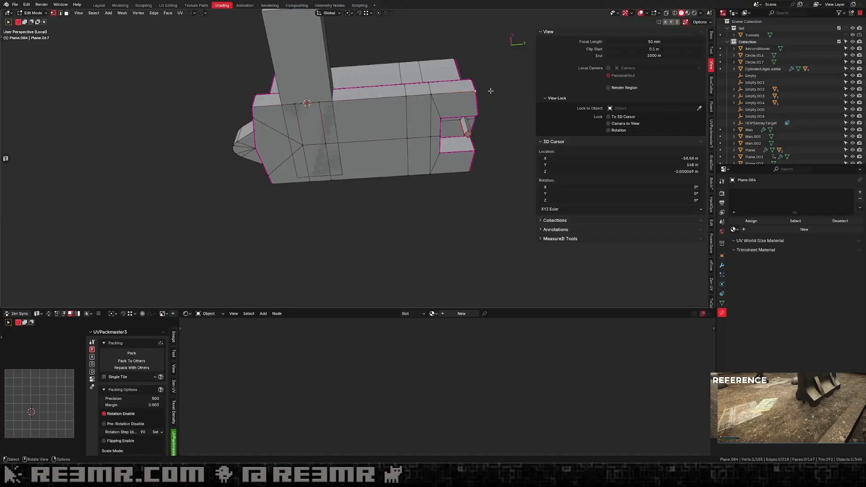
key(shift+s)
click(273, 215)
key(Tab)
key(ctrl+shift+alt+c)
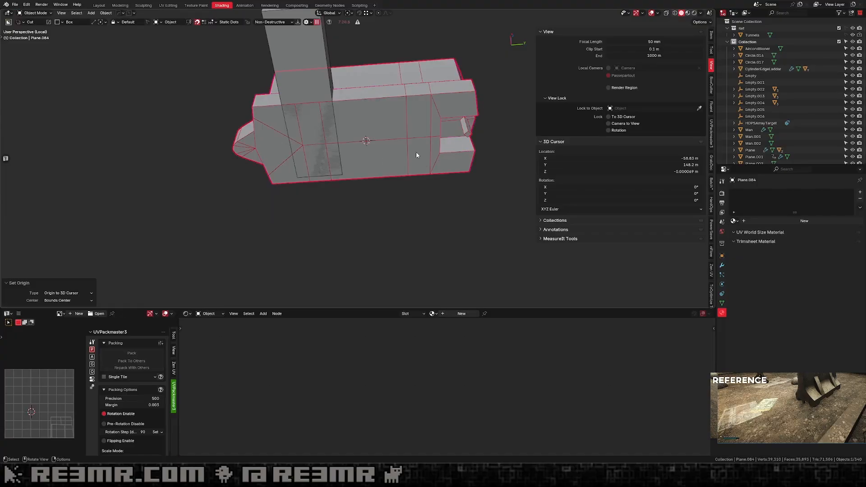
middle_drag(356, 139, 350, 151)
Connect the midpoint vertex of the base's end to the nearby fan vertex, hiding the end connector piece only while doing so.
click(278, 70)
key(Tab)
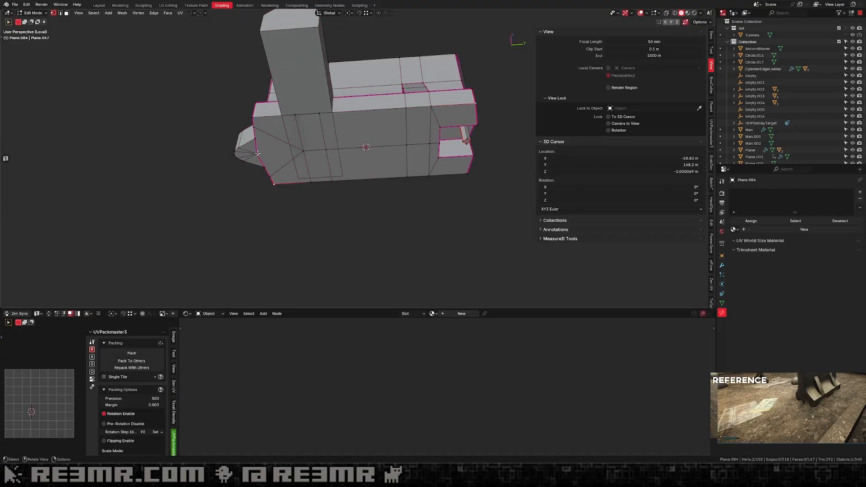
key(ctrl+l)
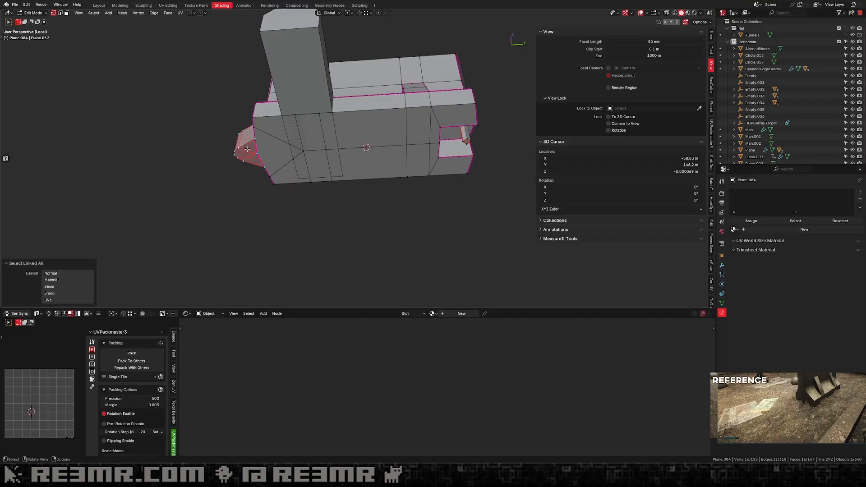
key(h)
click(257, 153)
key(alt+h)
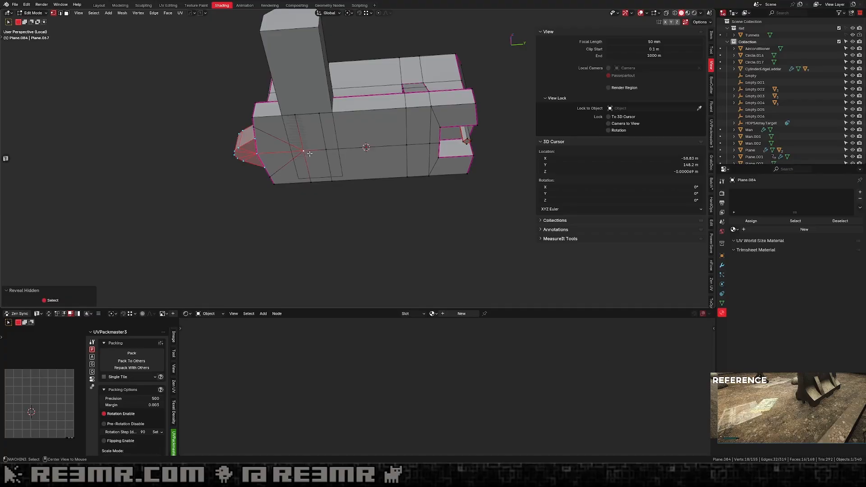
Adjust the box cutter's height along the Z axis so its top reaches into the barrier's base.
key(Tab)
middle_drag(324, 126, 314, 206)
scroll(315, 206, down, 5)
key(g)
key(z)
middle_drag(349, 177, 382, 124)
click(374, 90)
scroll(374, 113, up, 4)
key(g)
key(z)
click(377, 115)
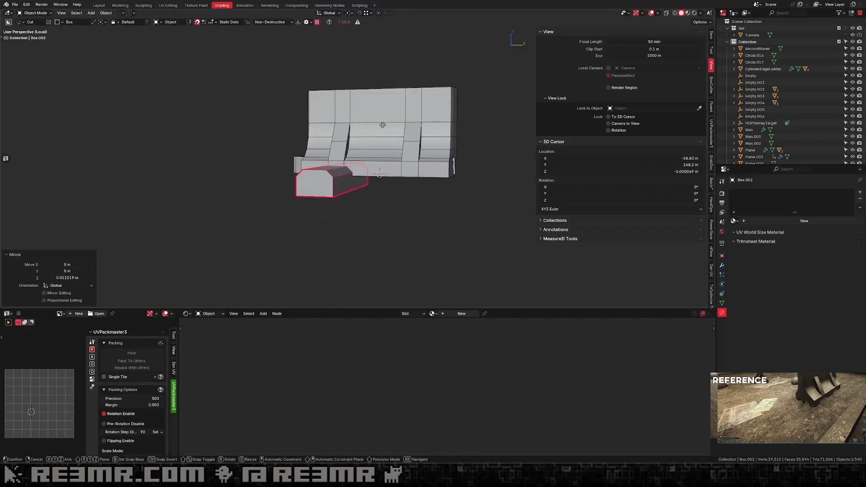
key(g)
key(z)
click(381, 124)
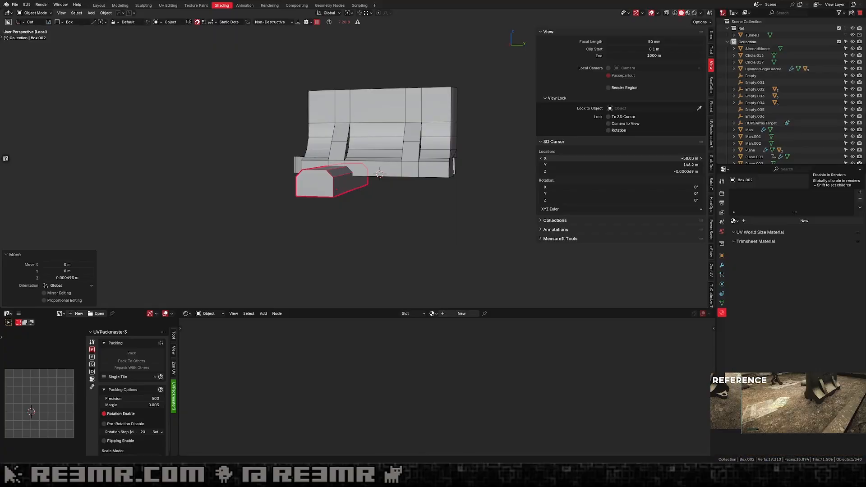
Subtract the box cutter from the barrier's base with a Boolean difference and shift the cutter along the X axis.
middle_drag(496, 188, 372, 198)
key(ctrl+KP_Subtract)
click(335, 194)
key(h)
click(378, 162)
key(alt+h)
click(369, 169)
key(g)
key(x)
click(411, 192)
Mirror the box cutter across the barrier so the base also gets an opening under the second rib.
shift+click(376, 152)
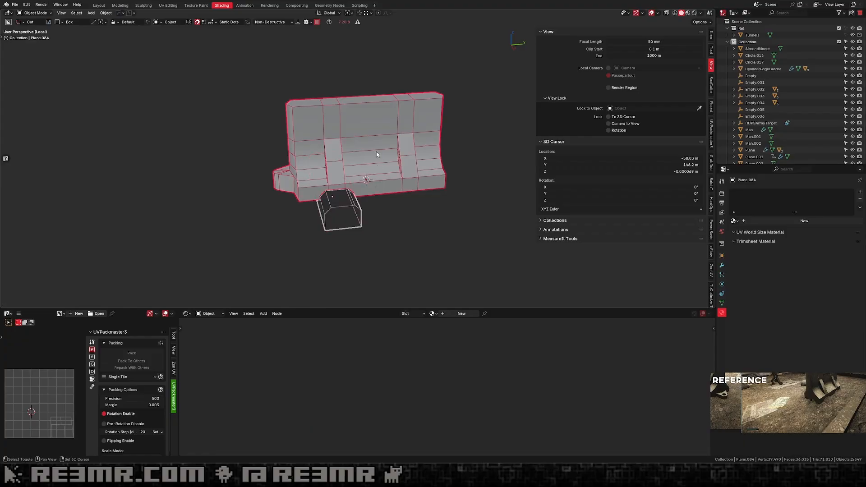
key(alt+x)
click(318, 184)
click(481, 216)
Bake the base openings into the barrier's mesh with Smart Apply.
middle_drag(482, 216, 501, 189)
click(431, 190)
key(q)
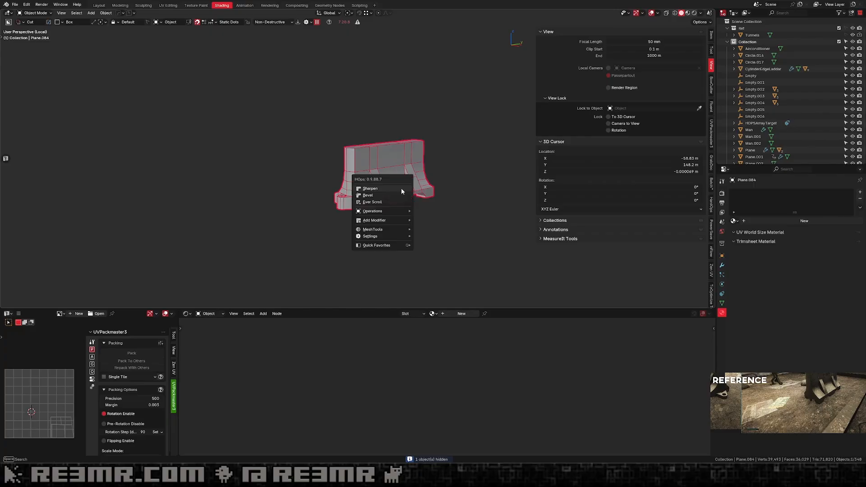
mouse_move(397, 246)
click(424, 246)
shift+middle_drag(405, 212, 384, 186)
key(slash)
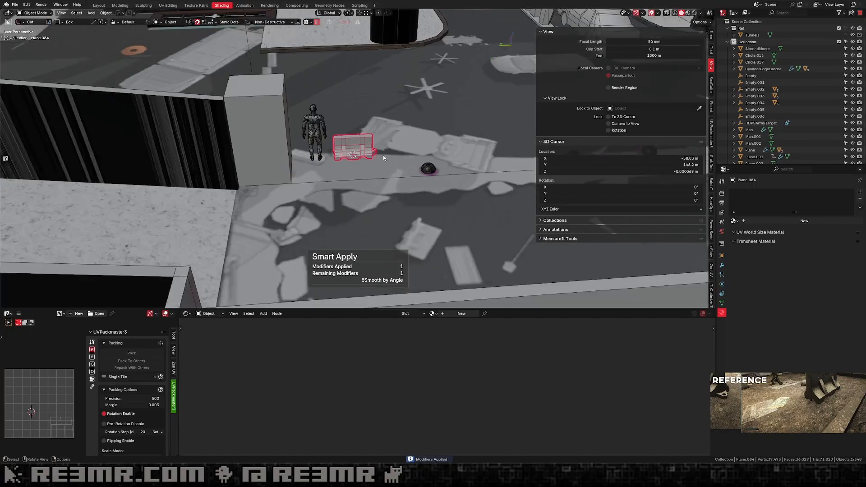
key(slash)
Merge the surplus vertices along the top edges of the barrier's base openings into their neighbouring corners.
key(Tab)
scroll(346, 172, up, 4)
mouse_move(383, 155)
middle_down()
mouse_move(346, 172)
mouse_move(375, 167)
middle_up()
shift+middle_drag(375, 167, 464, 11)
scroll(440, 189, up, 2)
shift+middle_drag(440, 188, 402, 182)
click(402, 183)
shift+click(413, 185)
key(1)
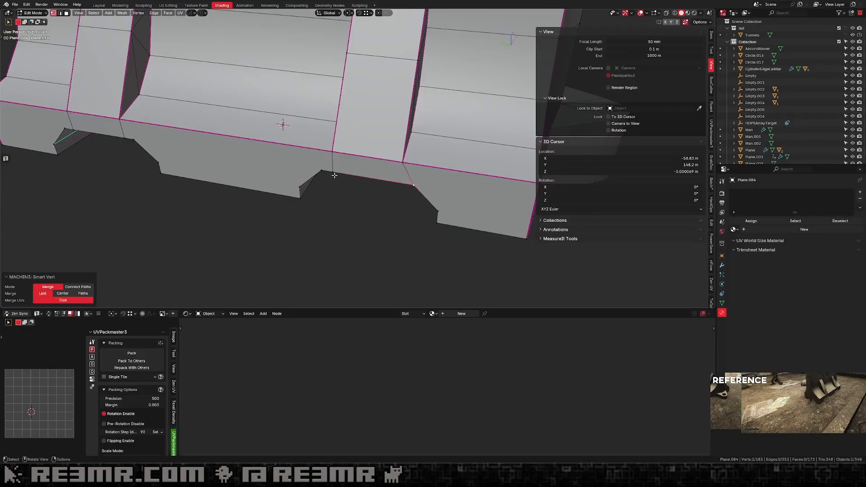
scroll(316, 193, down, 3)
shift+middle_drag(318, 197, 406, 193)
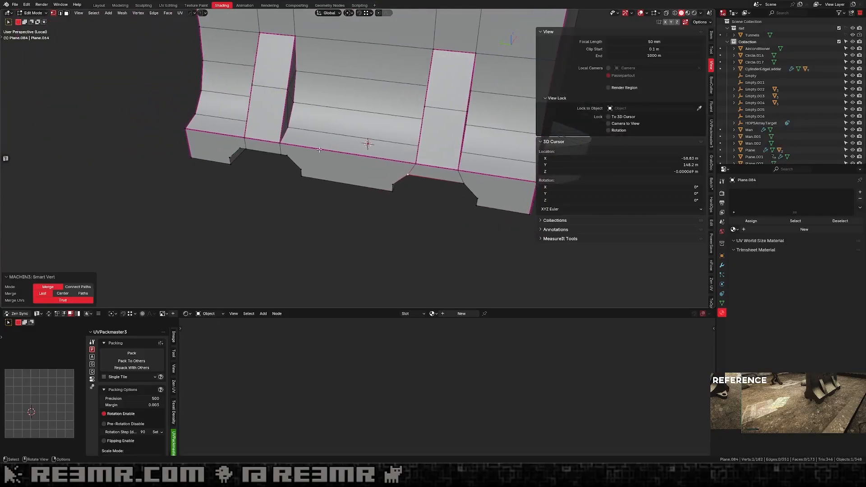
key(1)
middle_drag(281, 169, 293, 166)
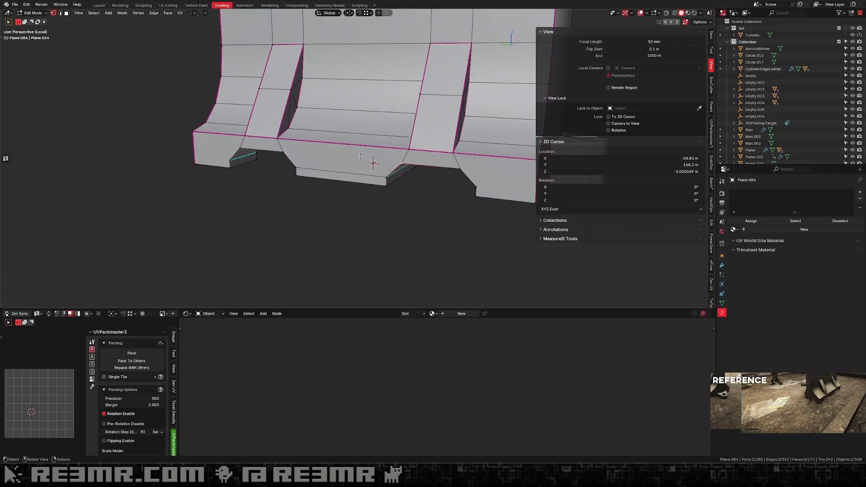
Connect the opening's outer corner vertex to the upper end corner of the barrier's base with a new edge.
scroll(290, 155, down, 4)
mouse_move(365, 187)
middle_down()
mouse_move(334, 182)
mouse_move(374, 192)
middle_up()
scroll(334, 181, up, 2)
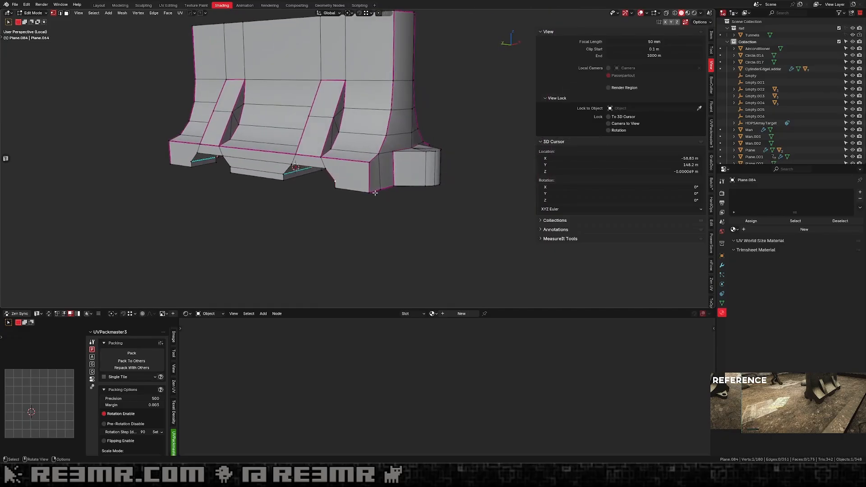
key(j)
middle_drag(283, 170, 429, 176)
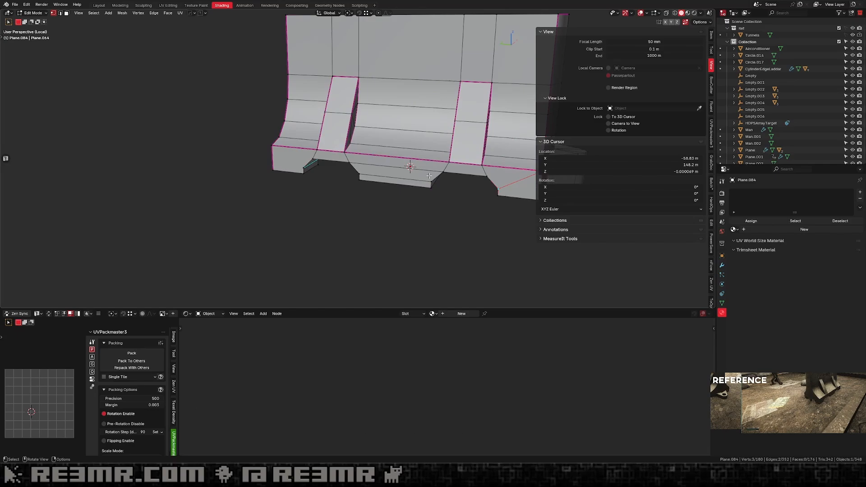
Mark the bottom edges of the three feet along the barrier's side as sharp.
key(Tab)
key(Tab)
key(2)
click(292, 176)
shift+click(397, 186)
shift+middle_drag(431, 195, 321, 188)
shift+click(378, 190)
right_click(382, 190)
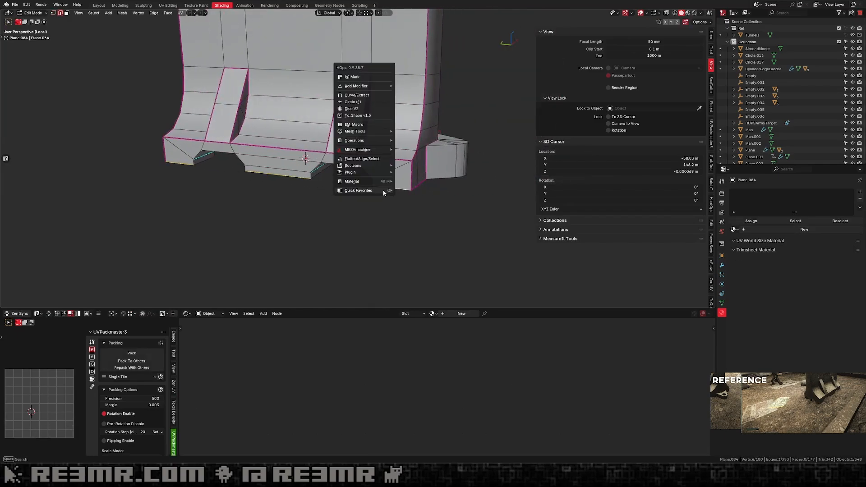
click(372, 86)
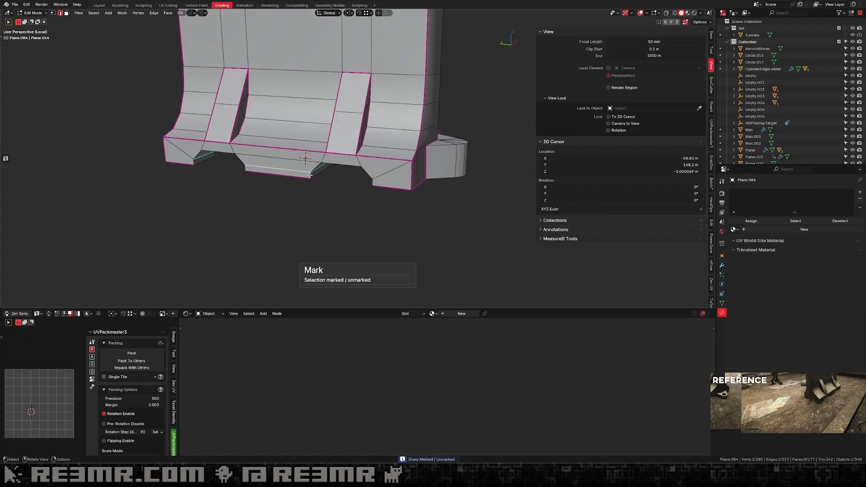
Select the edge paths outlining both base openings and mark them as sharp.
ctrl+click(354, 171)
key(q)
click(372, 182)
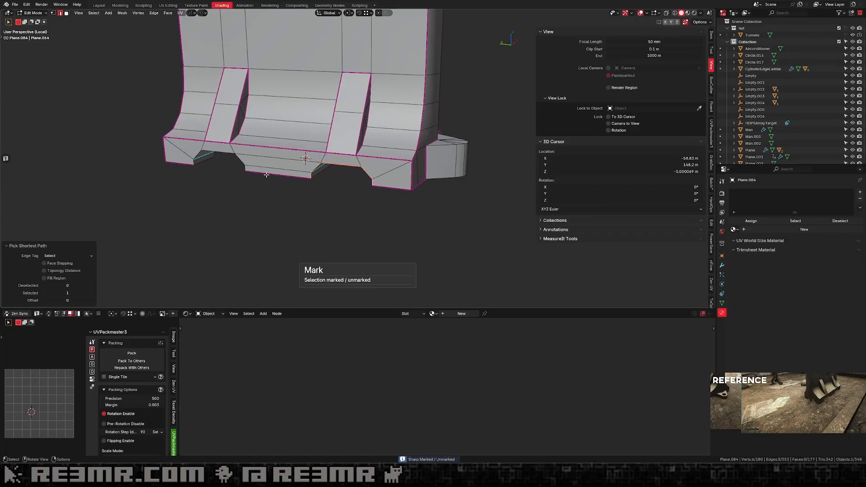
shift+middle_drag(248, 173, 270, 183)
click(267, 180)
ctrl+click(238, 169)
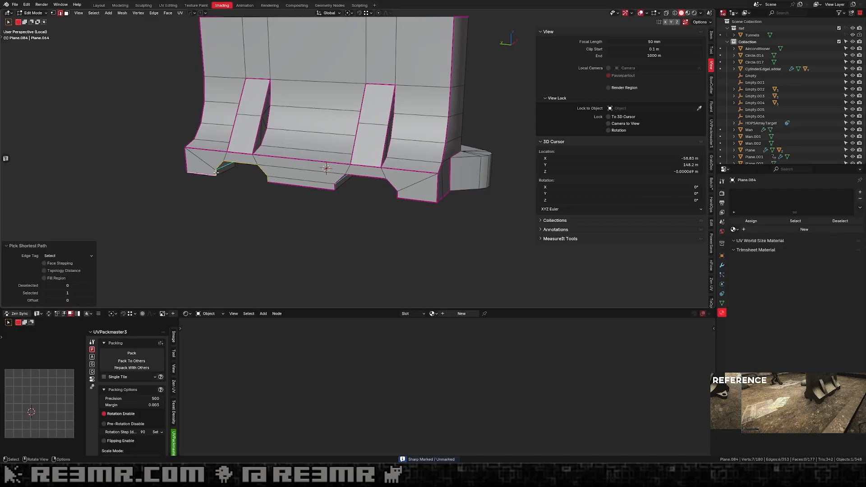
click(216, 173)
ctrl+click(232, 163)
key(ctrl+z)
ctrl+click(235, 162)
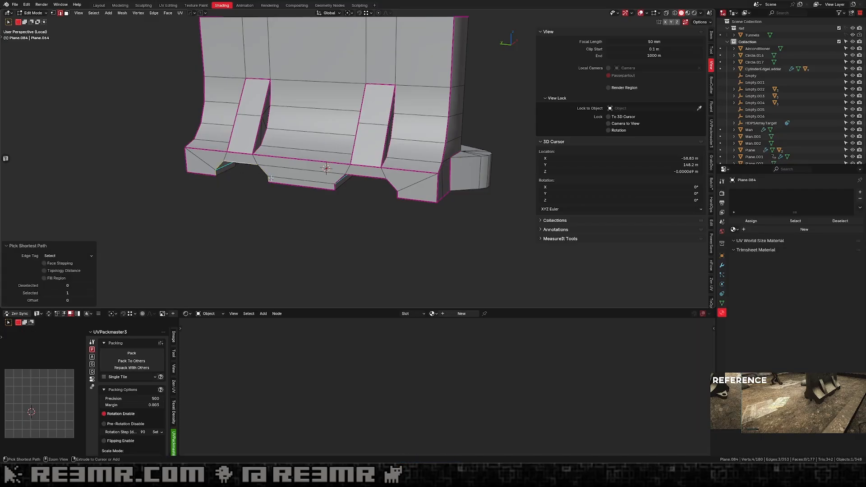
key(q)
click(266, 193)
Symmetrize the barrier mesh across the X axis from negative to positive and return to Object Mode.
scroll(439, 199, down, 2)
middle_drag(461, 200, 397, 186)
key(alt+x)
click(458, 179)
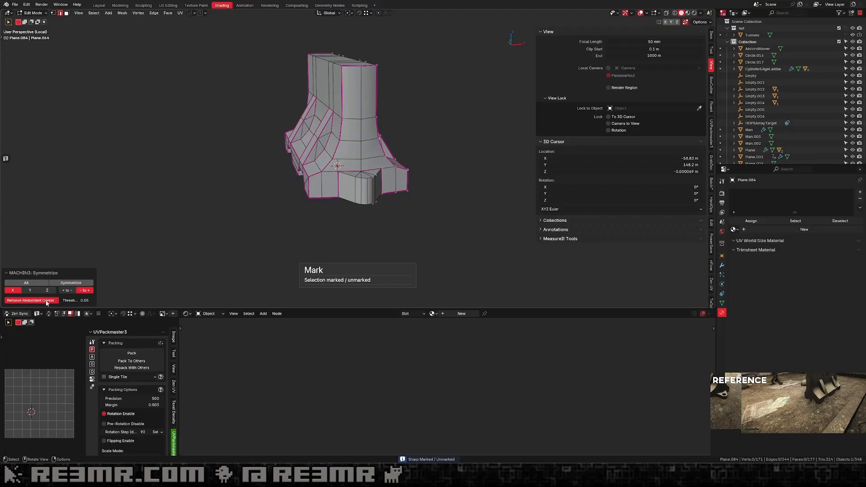
click(333, 211)
middle_drag(440, 205, 386, 193)
scroll(385, 193, down, 5)
key(Tab)
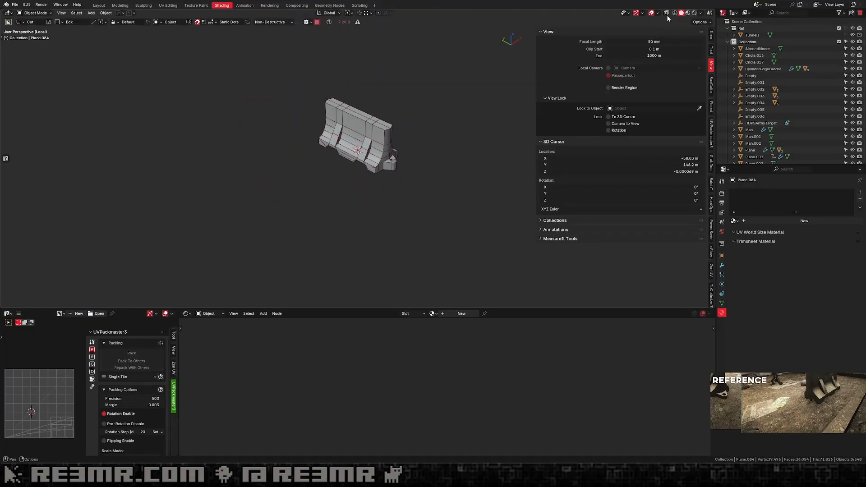
Bring the full scene back into view around the barrier and save the file.
key(slash)
middle_drag(421, 110, 263, 209)
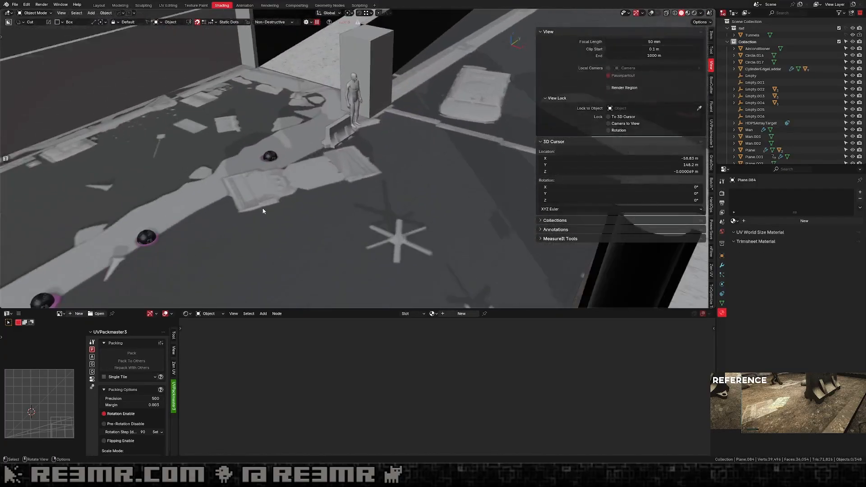
scroll(316, 192, up, 4)
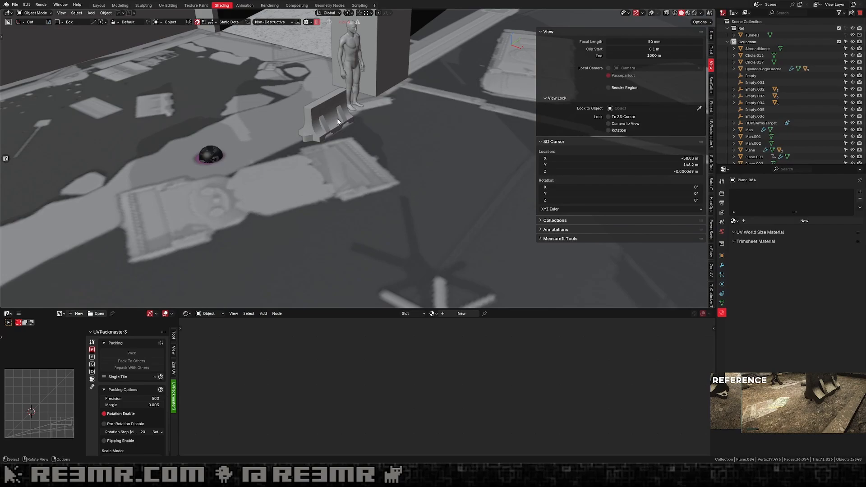
scroll(338, 122, up, 8)
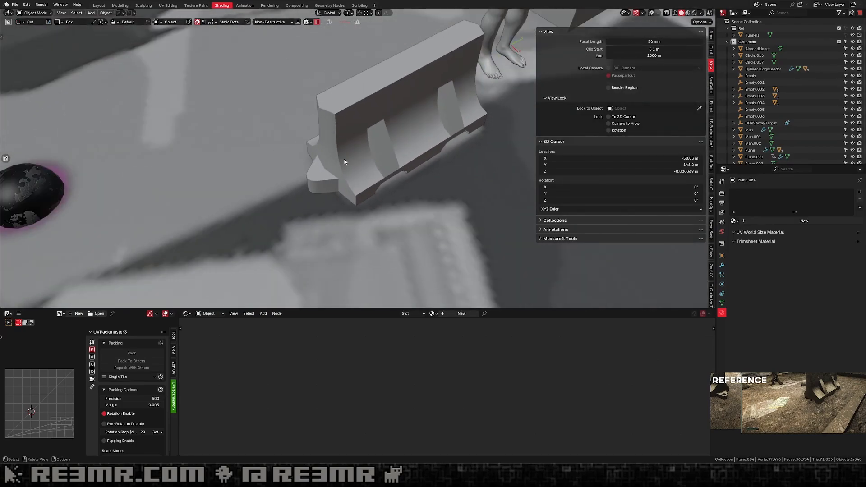
scroll(344, 161, down, 6)
key(ctrl+s)
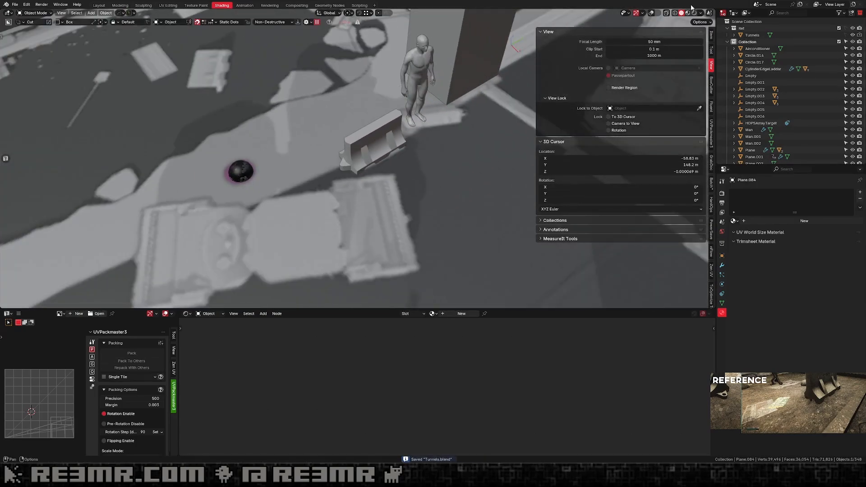
Assign the MT_Concrete material to the barrier and check it in rendered shading within the tunnel scene.
click(694, 13)
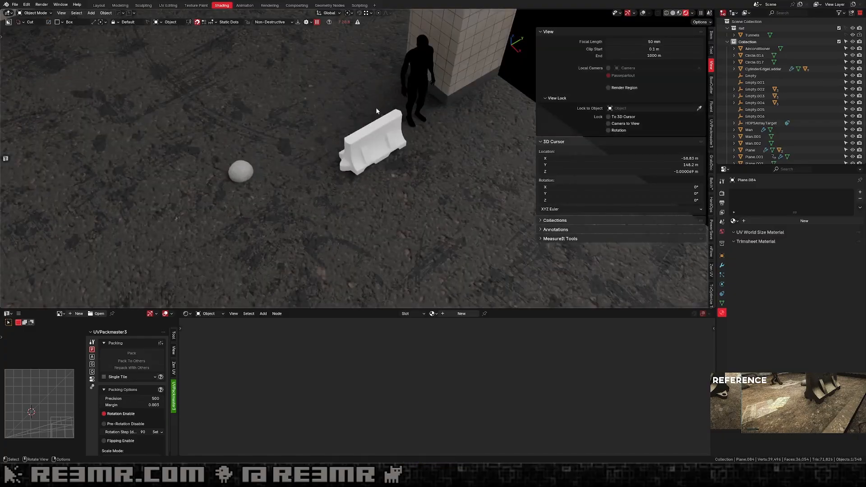
mouse_move(375, 107)
middle_down()
mouse_move(427, 87)
mouse_move(430, 152)
middle_up()
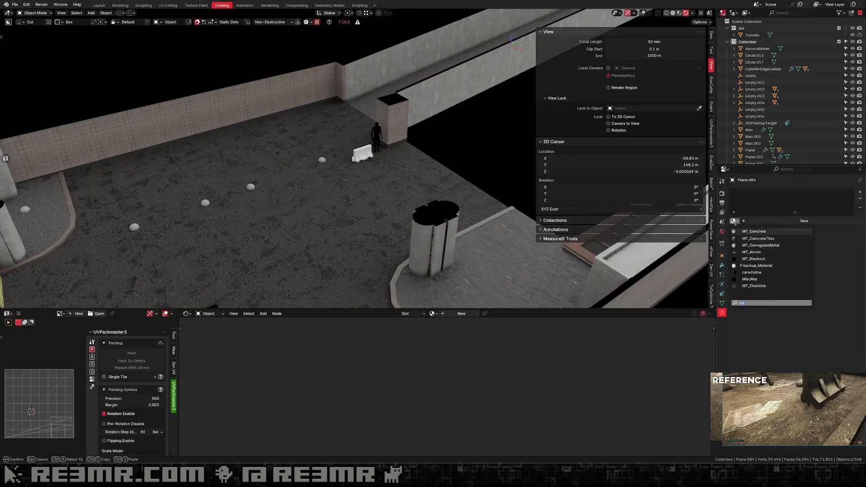
key(Return)
scroll(448, 188, up, 7)
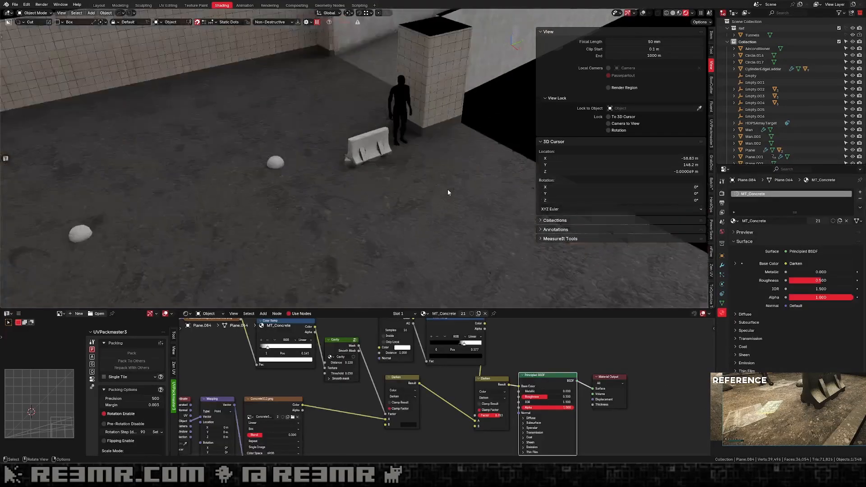
middle_drag(453, 193, 431, 195)
scroll(464, 180, down, 4)
scroll(432, 195, up, 4)
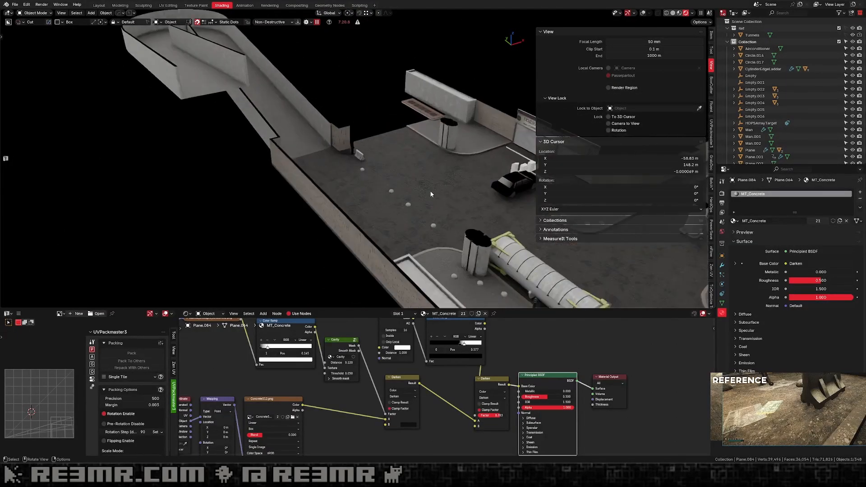
scroll(400, 191, down, 2)
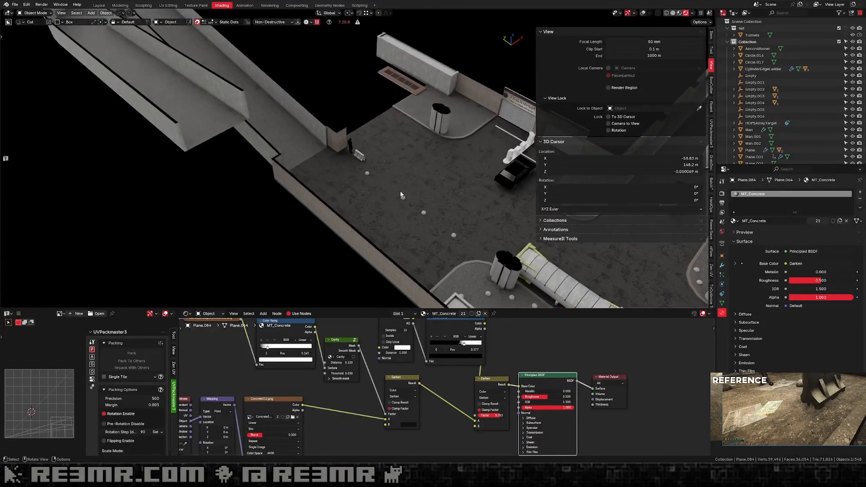
In solid shading from the top view, move the man figure about 5.55 m along X and -1.4 m along Y.
key(KP_7)
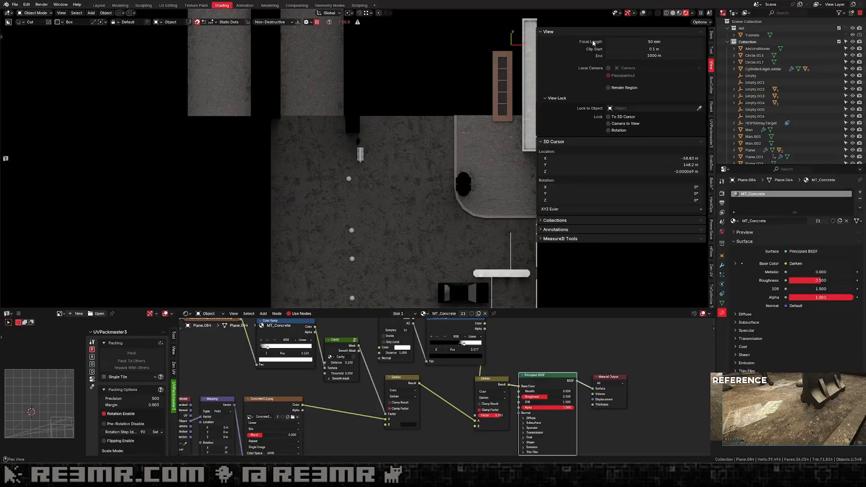
click(672, 13)
scroll(397, 117, up, 3)
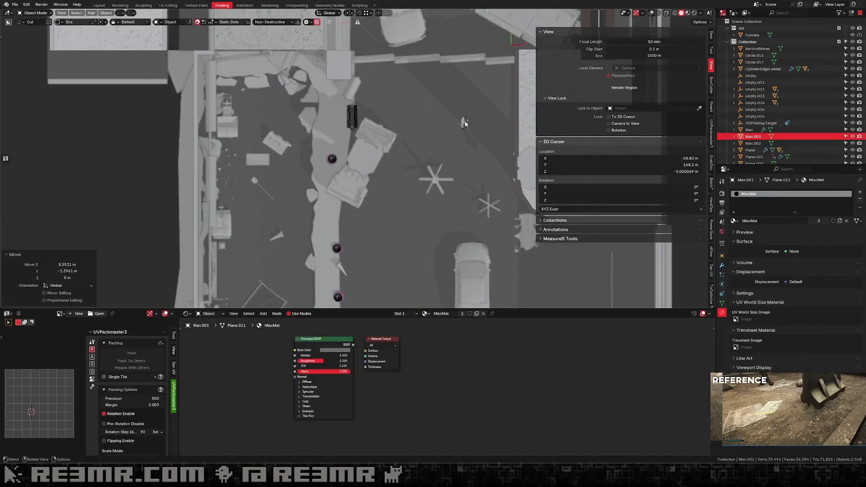
scroll(365, 86, up, 2)
key(g)
right_click(322, 93)
scroll(356, 91, up, 2)
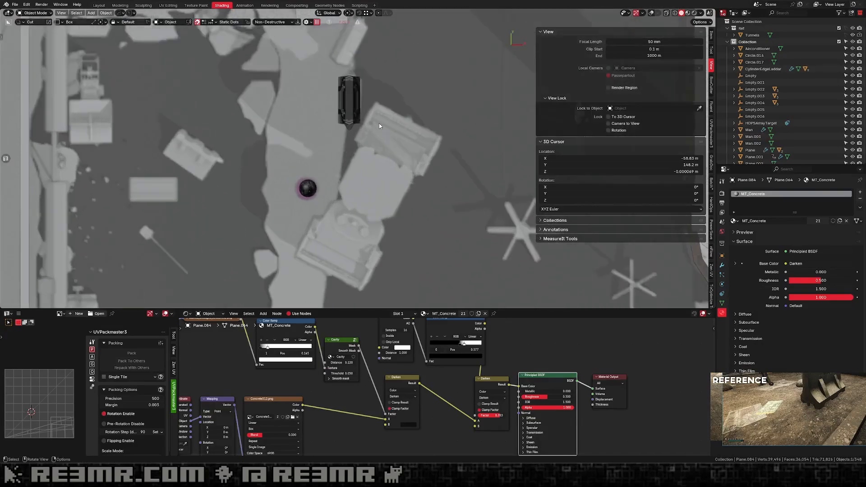
Apply the barrier's scale and rename the object ConcreteStop.
middle_drag(379, 124, 424, 57)
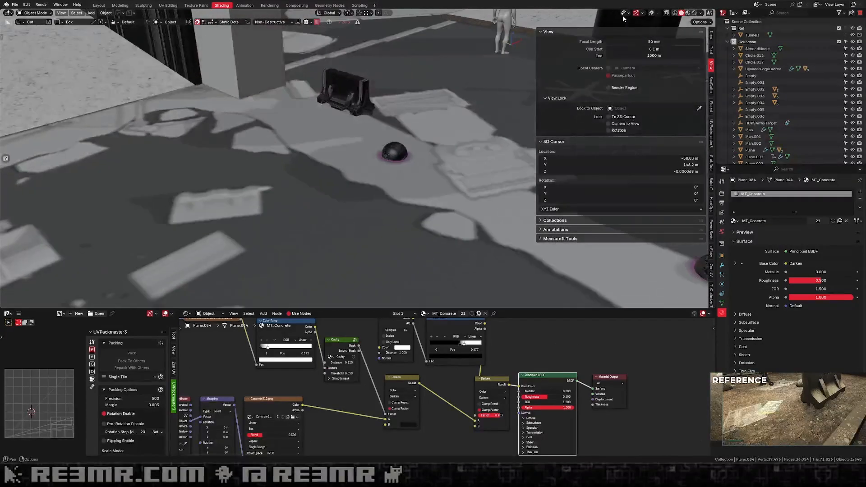
key(ctrl+a)
click(341, 86)
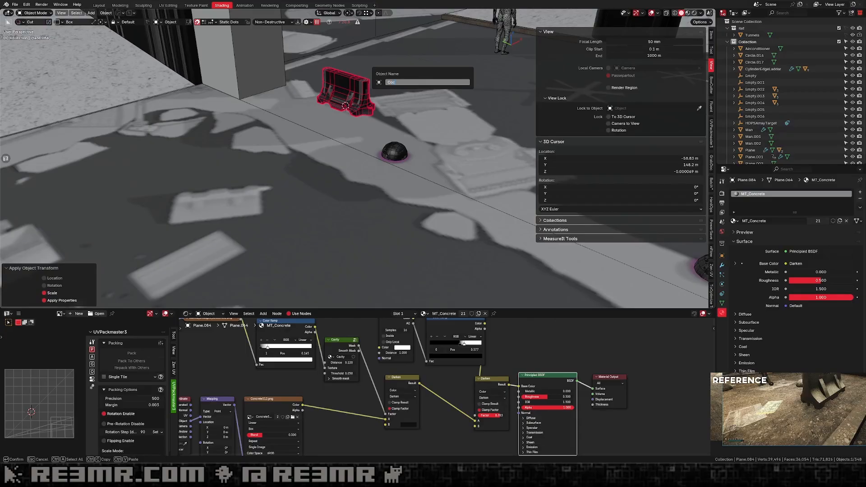
text(p)
key(Return)
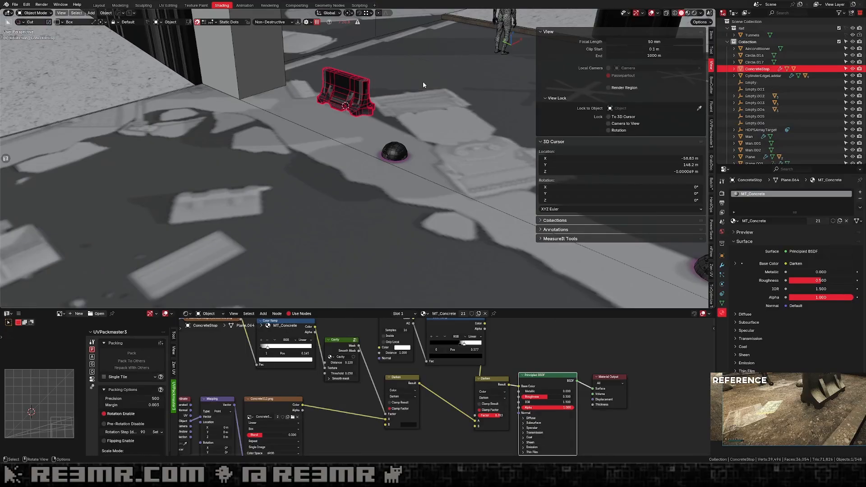
Clear the Smooth by Angle modifier from the concrete stop's modifier stack.
middle_drag(423, 81, 428, 104)
key(KP_7)
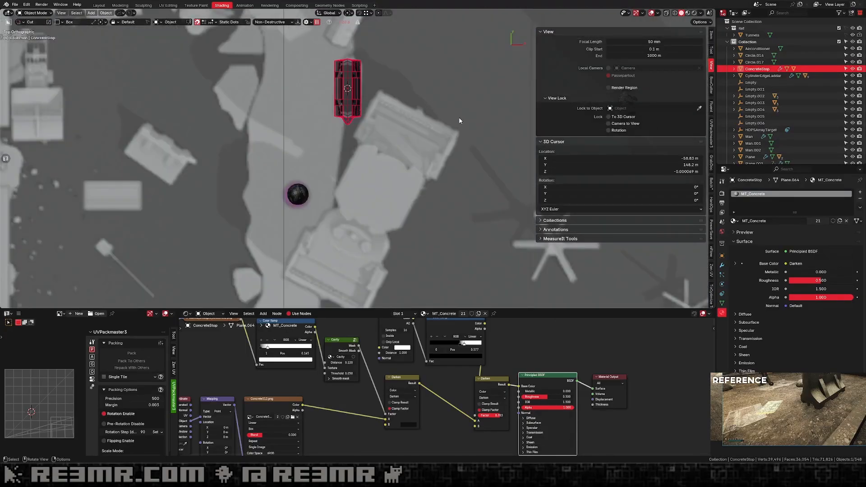
click(722, 266)
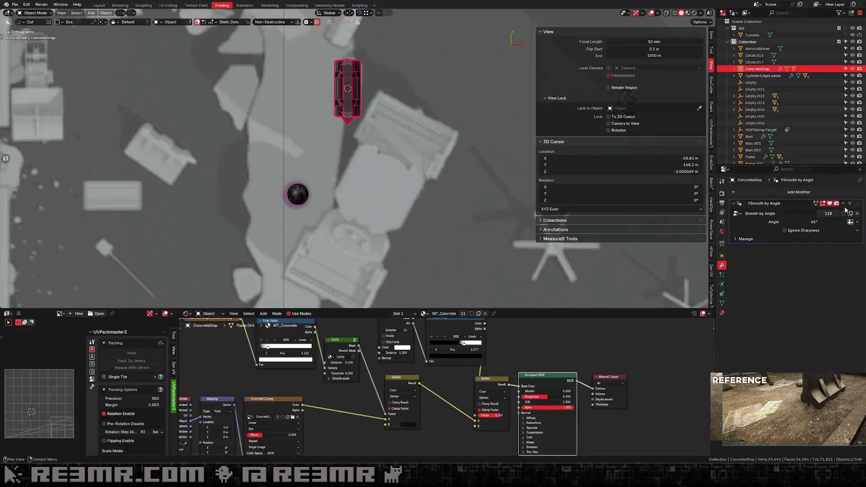
Make a linked copy of the concrete stop at the angled barrier above it and rotate the copy -145°.
shift+middle_drag(311, 74, 305, 137)
scroll(304, 137, up, 2)
shift+middle_drag(361, 114, 343, 171)
key(alt+d)
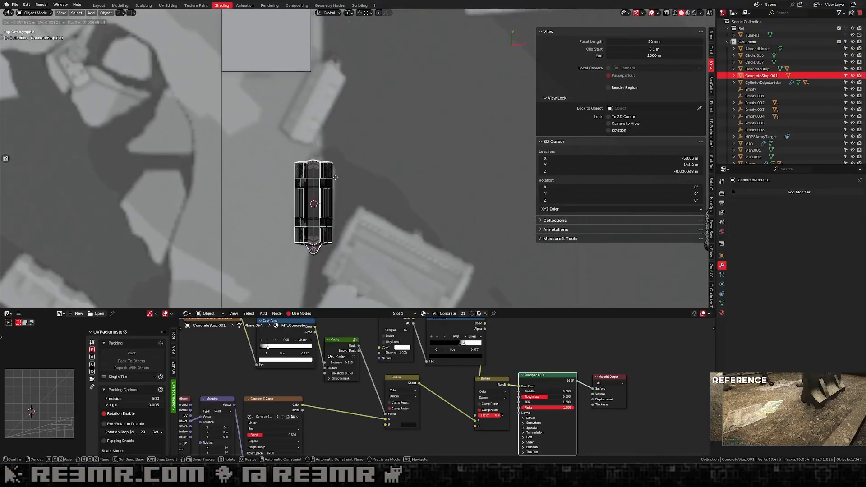
click(352, 100)
key(r)
click(242, 128)
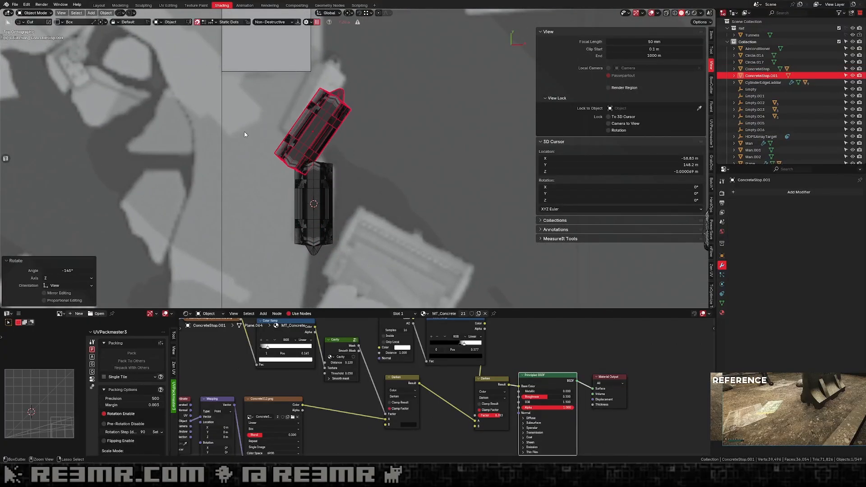
Fine-tune the linked copy's position and rotation until it sits exactly over the angled barrier in the reference plan.
key(g)
click(352, 70)
key(g)
click(373, 85)
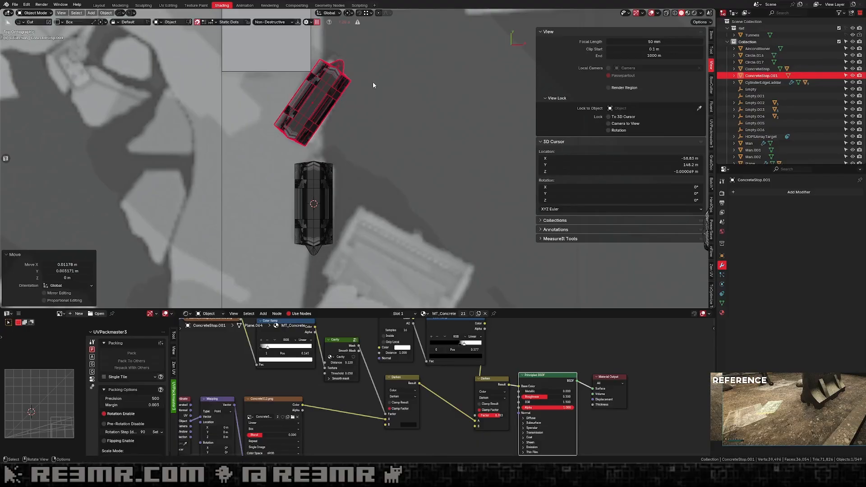
key(r)
click(371, 94)
scroll(369, 99, down, 3)
key(g)
click(365, 103)
Hide the three pavement slabs around the junction with the side tunnel so the reference plan beneath shows.
scroll(365, 104, down, 5)
shift+middle_drag(347, 152, 351, 93)
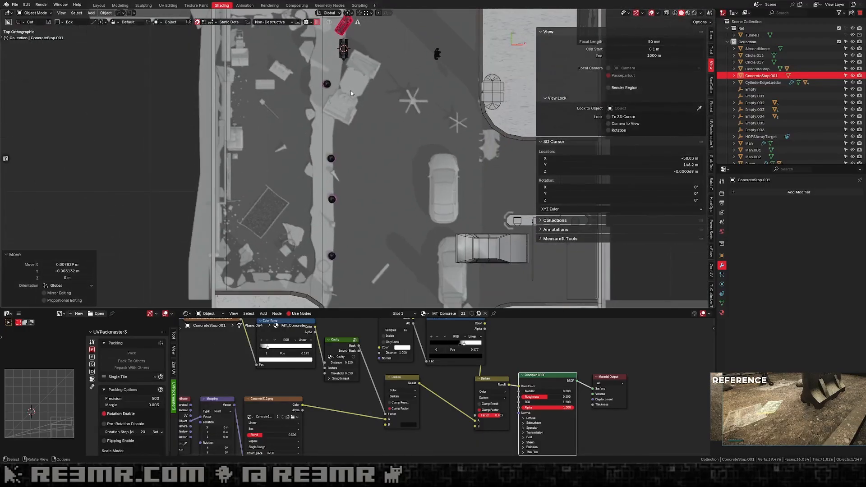
shift+middle_drag(381, 134, 373, 168)
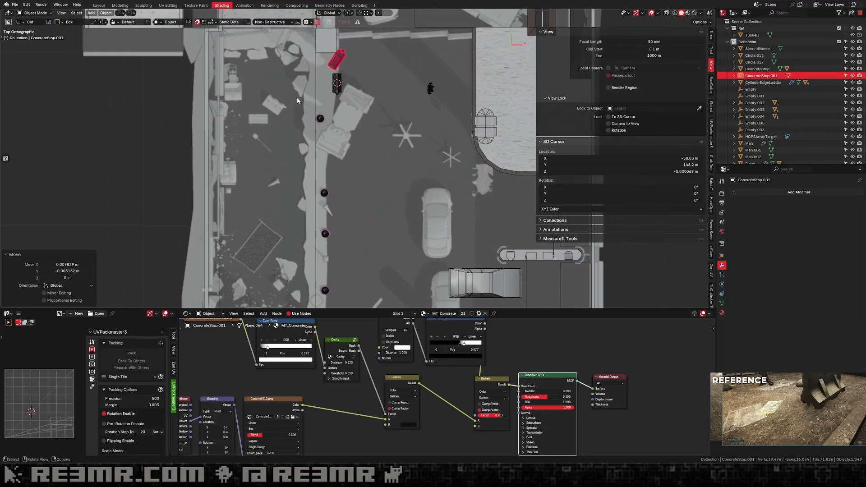
scroll(317, 96, down, 2)
scroll(317, 96, down, 2)
shift+middle_drag(369, 131, 327, 69)
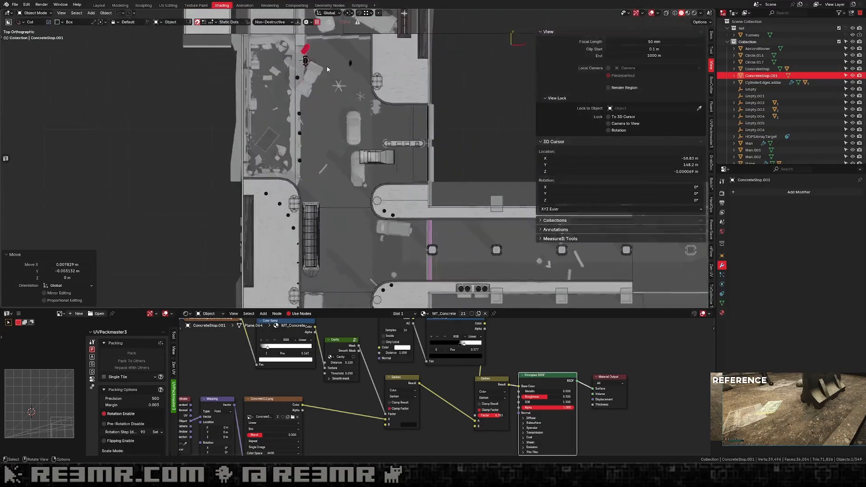
click(409, 207)
key(h)
click(399, 79)
key(h)
click(275, 222)
key(h)
scroll(307, 234, down, 3)
Hide three more pavement slabs further down the main tunnel, on both sides of the roadway.
shift+middle_drag(307, 234, 303, 185)
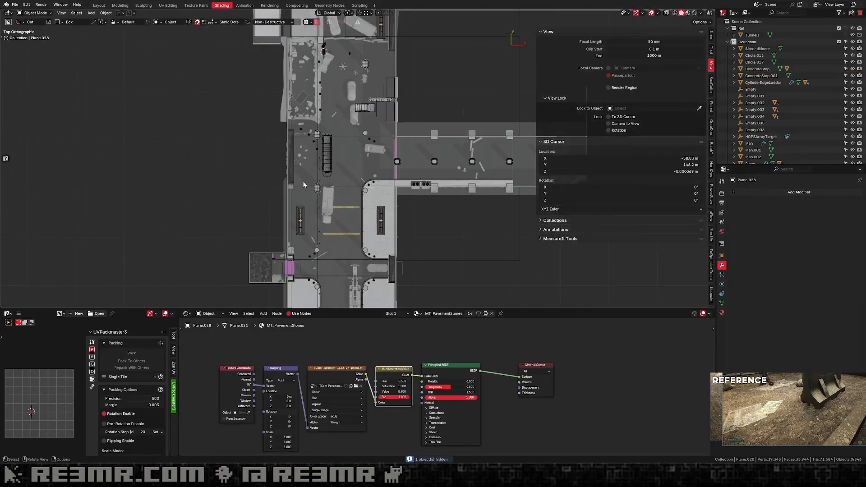
scroll(349, 200, up, 4)
shift+middle_drag(350, 200, 321, 180)
key(h)
scroll(371, 205, down, 3)
shift+middle_drag(370, 253, 371, 160)
scroll(371, 180, up, 1)
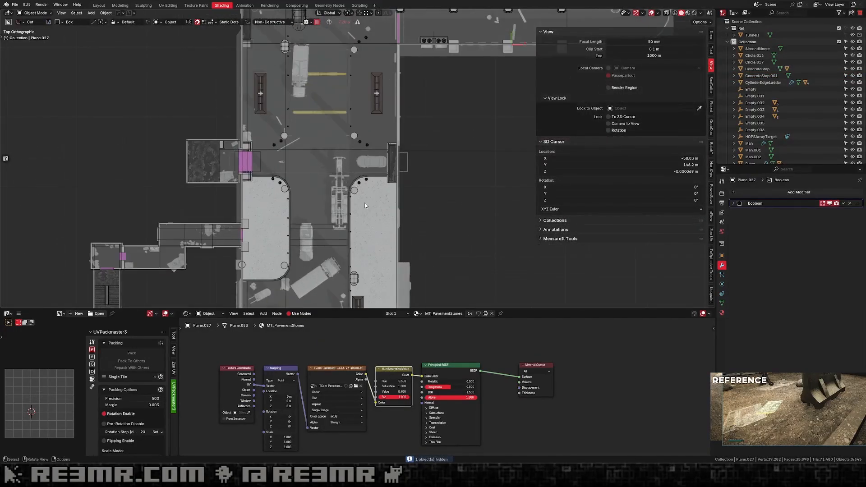
click(375, 203)
key(h)
click(270, 212)
key(h)
Make a linked copy of the angled concrete stop and move it down the roadway below the yellow floor strips.
scroll(339, 231, up, 3)
shift+middle_drag(345, 252, 376, 113)
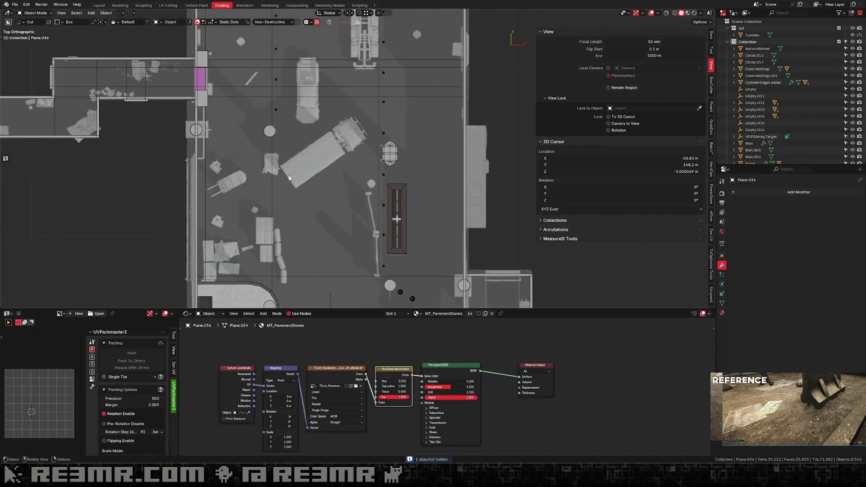
shift+middle_drag(300, 276, 292, 199)
scroll(320, 266, down, 5)
shift+middle_drag(338, 122, 338, 254)
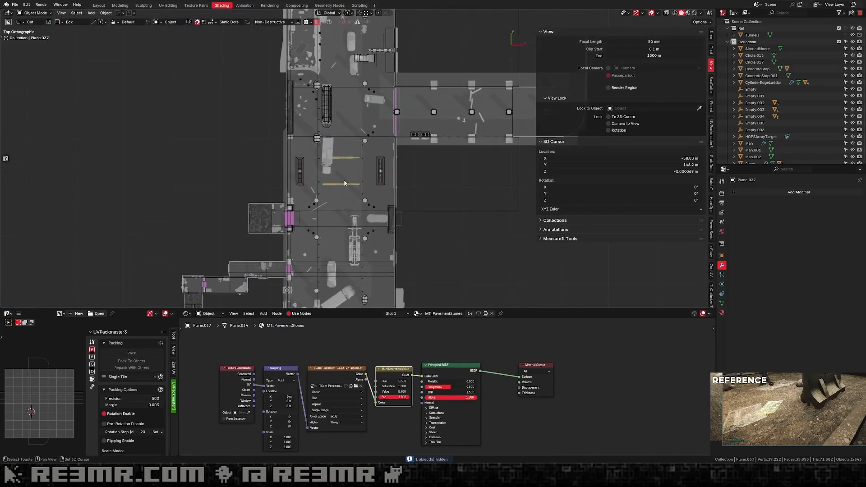
scroll(336, 135, up, 1)
shift+middle_drag(333, 88, 328, 129)
click(318, 112)
key(shift+d)
click(332, 229)
key(g)
click(329, 254)
Move the copied stop about -3.8 m along X and -32 m along Y to the chained barriers, and rotate it 195°.
shift+middle_drag(328, 255, 315, 65)
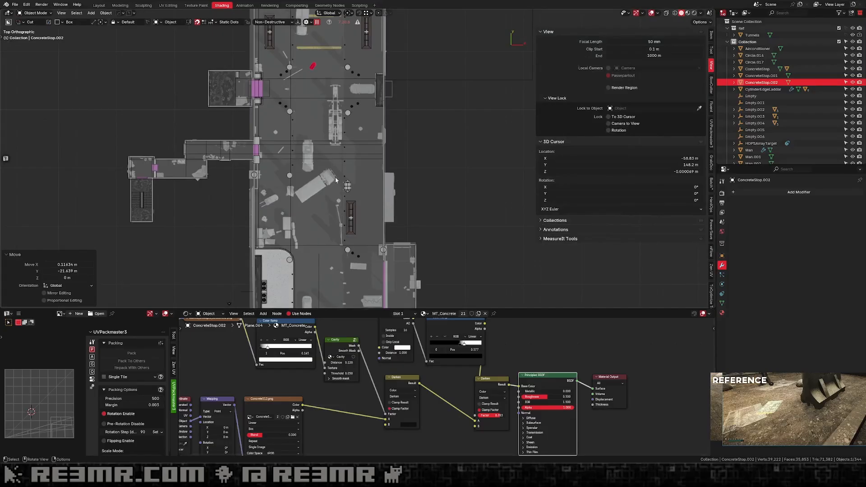
scroll(336, 178, down, 3)
key(g)
click(350, 190)
shift+middle_drag(350, 190, 373, 158)
scroll(361, 171, up, 10)
shift+middle_drag(309, 237, 331, 189)
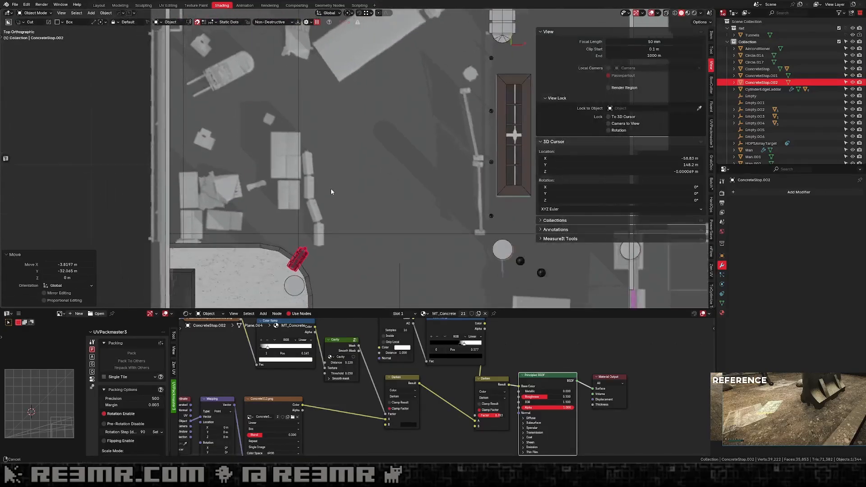
scroll(332, 195, up, 3)
key(r)
click(350, 225)
Rotate the stop upright and position it over the topmost of the four chained barriers beside the crates.
key(g)
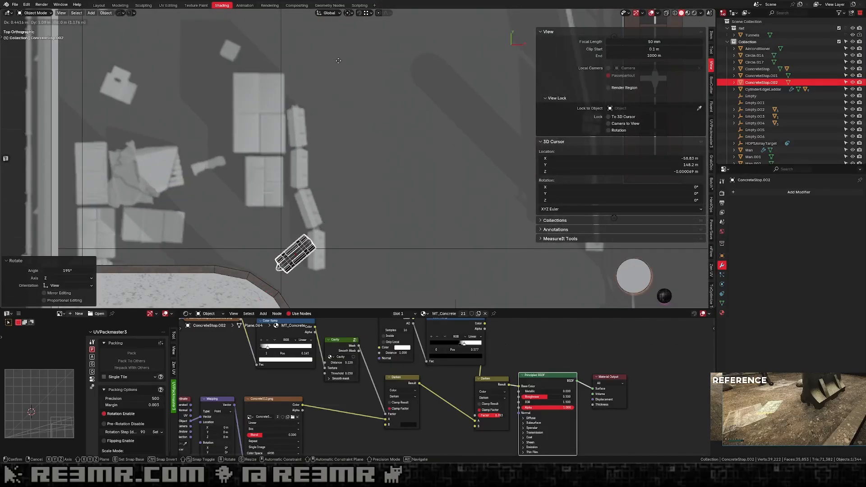
click(354, 238)
key(r)
click(276, 243)
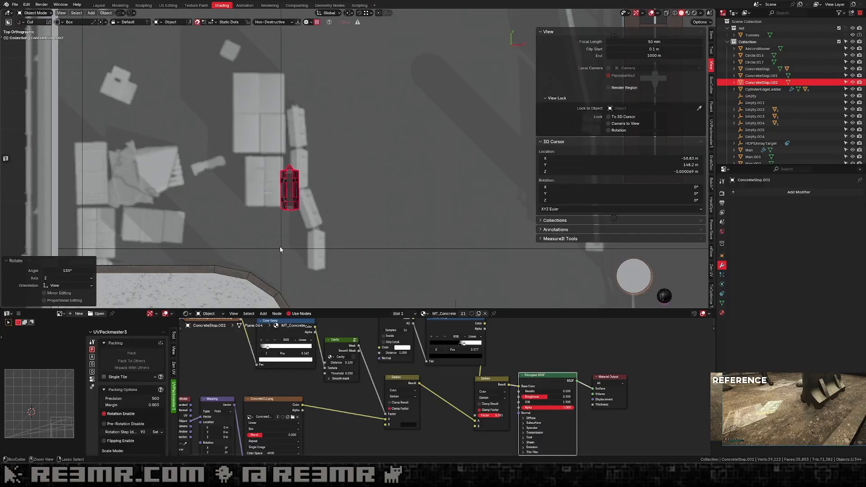
key(g)
click(343, 165)
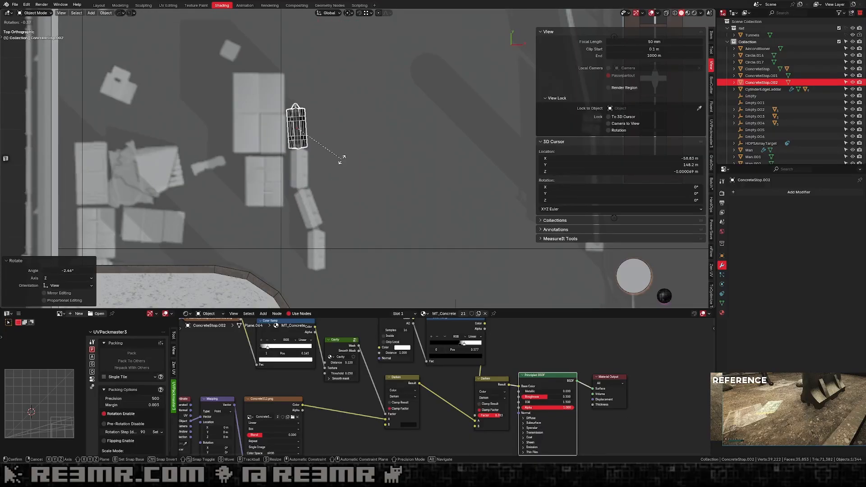
Add a linked copy over the second barrier in the chain, adjusting its rotation and position to match.
key(alt+d)
key(r)
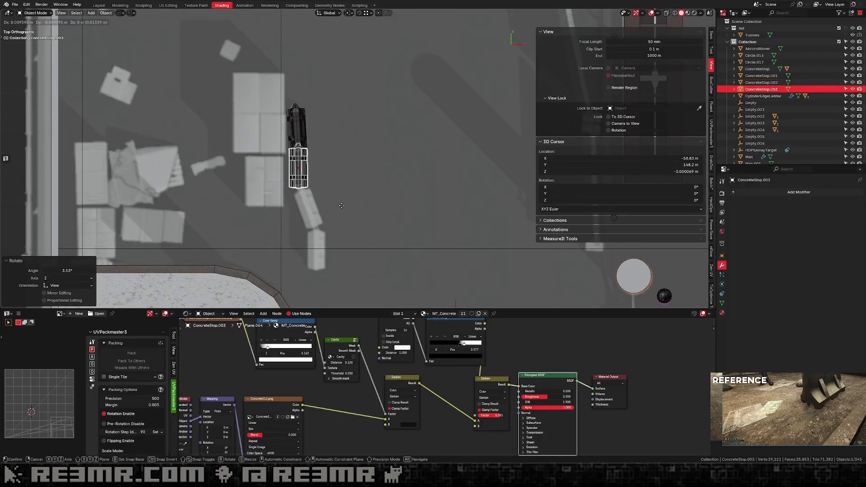
click(348, 212)
scroll(350, 208, up, 5)
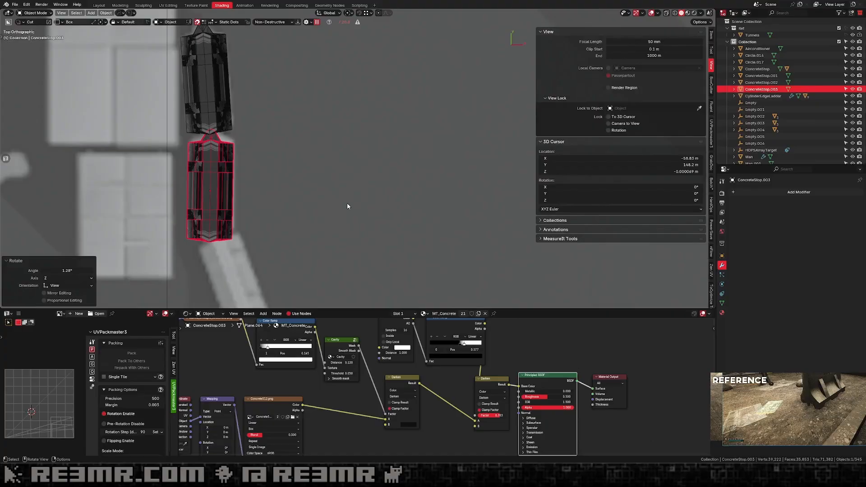
key(g)
click(351, 174)
Add a linked copy about 0.3 m along X and -1.07 m along Y, tilted to match the third barrier.
shift+middle_drag(326, 184, 331, 125)
key(alt+d)
key(r)
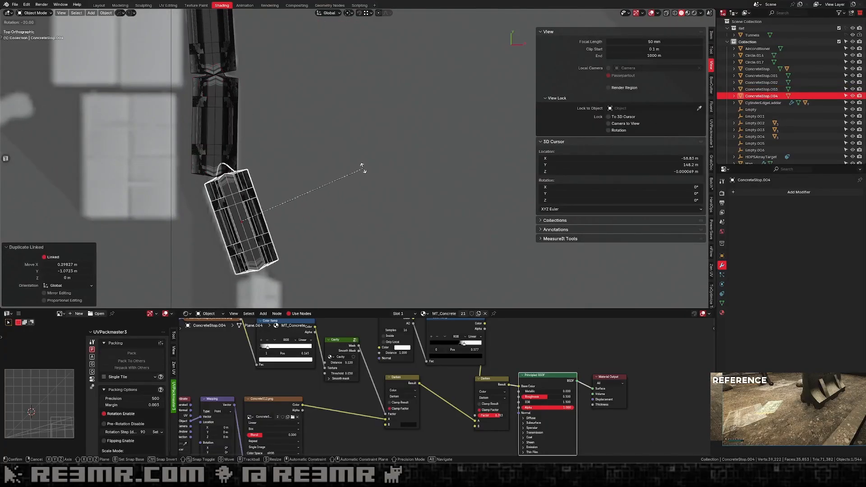
click(348, 184)
Add a linked copy over the fourth barrier, rotate it back upright by about 25°, align it, and save the file.
shift+middle_drag(348, 184, 341, 118)
key(alt+d)
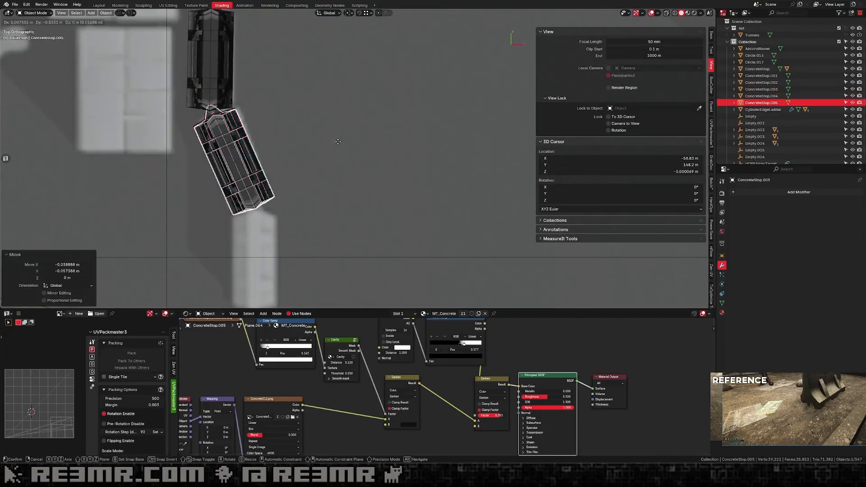
key(r)
click(348, 271)
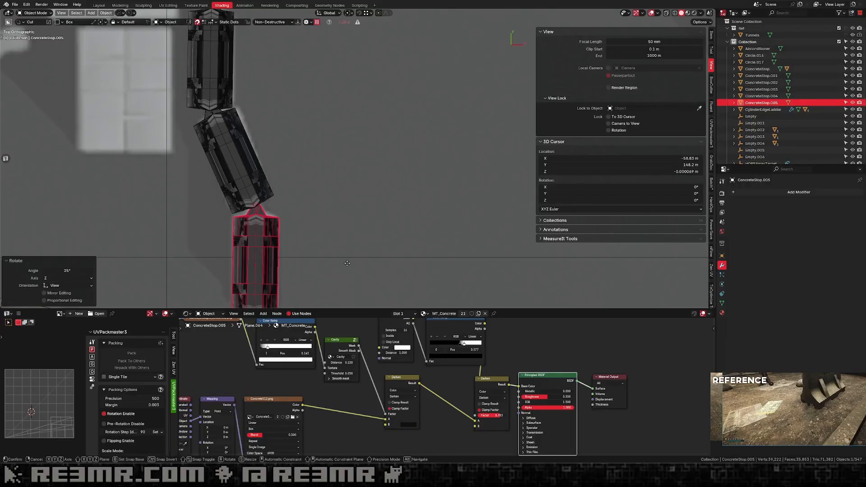
key(g)
click(318, 243)
scroll(324, 191, down, 1)
shift+middle_drag(324, 190, 310, 81)
scroll(348, 135, down, 4)
key(KP_7)
key(ctrl+s)
Hide the pavement slabs on both sides of the roadway below the chained barriers.
scroll(359, 101, down, 4)
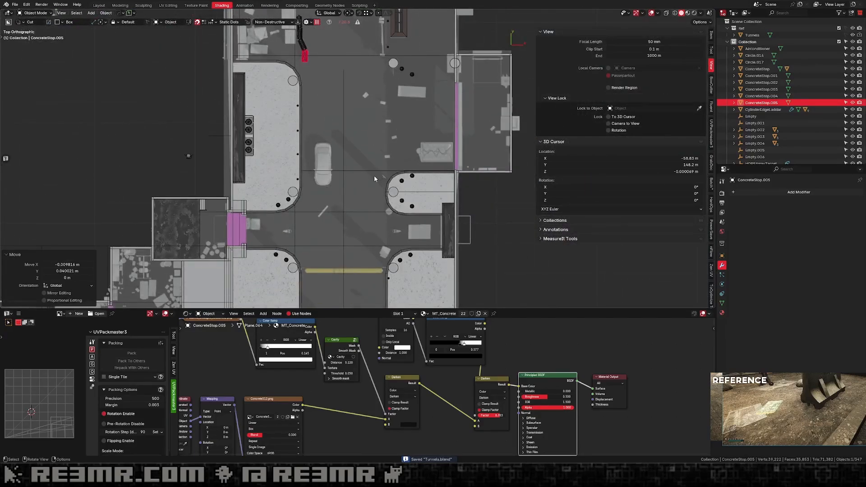
click(418, 184)
key(h)
click(273, 90)
key(h)
Make a linked copy of the floor ventilation, offset about -12.18 m along X and 32.45 m along Y.
shift+middle_drag(271, 86, 307, 176)
click(368, 197)
scroll(373, 212, down, 3)
shift+middle_drag(373, 212, 360, 95)
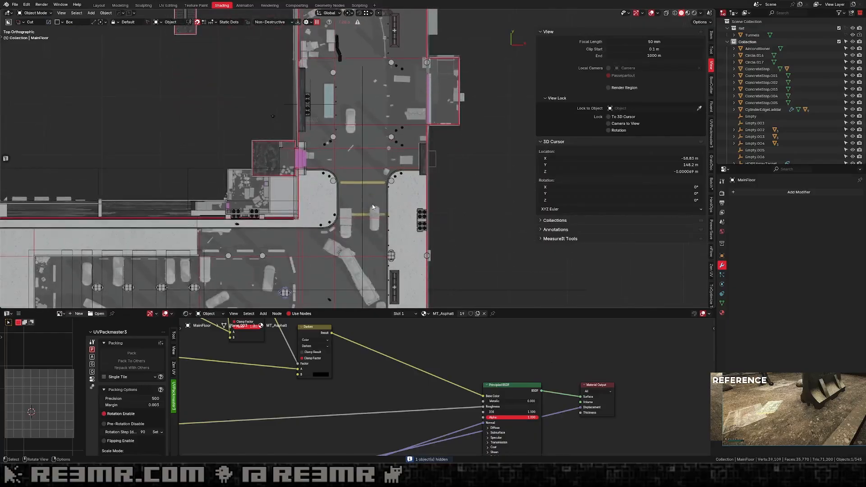
scroll(381, 230, down, 4)
shift+middle_drag(381, 230, 362, 148)
click(368, 165)
key(alt+d)
click(334, 75)
Move the copied floor ventilation onto its opening beside the wall fans and save the file.
shift+middle_drag(350, 105, 348, 153)
scroll(348, 151, up, 8)
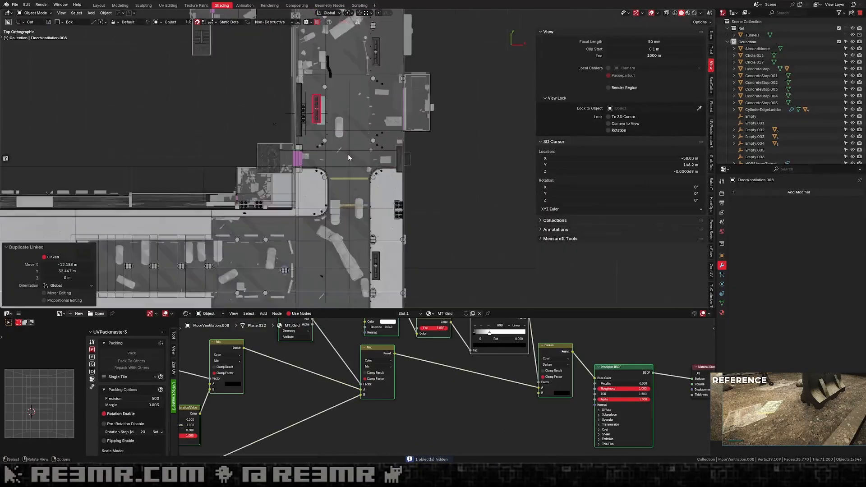
shift+middle_drag(333, 72, 354, 140)
key(g)
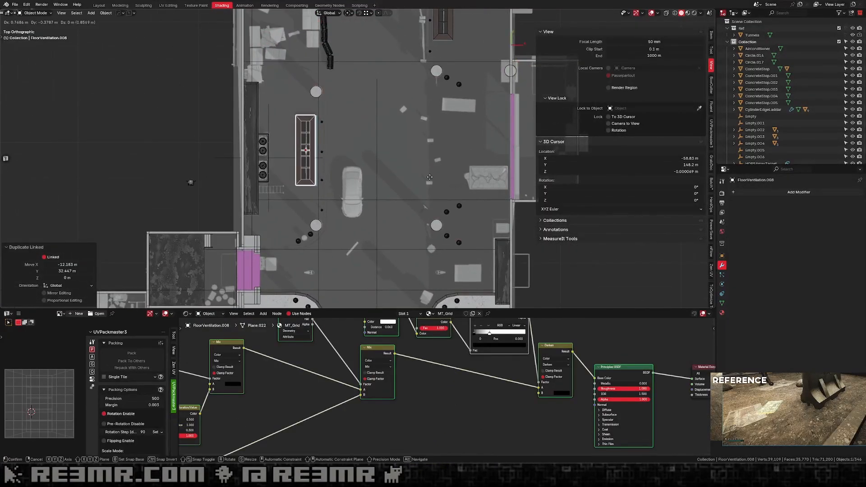
click(446, 174)
key(ctrl+s)
Hide the two pavement slabs flanking the lower yellow floor strips.
shift+middle_drag(431, 169, 363, 83)
scroll(413, 191, down, 2)
scroll(363, 83, up, 1)
click(371, 194)
key(h)
click(258, 204)
key(h)
Make a linked copy of the lowest chained concrete stop, offset about -0.93 m along X and -25.33 m along Y.
shift+middle_drag(355, 282, 346, 188)
shift+middle_drag(278, 116, 306, 212)
shift+middle_drag(284, 81, 288, 193)
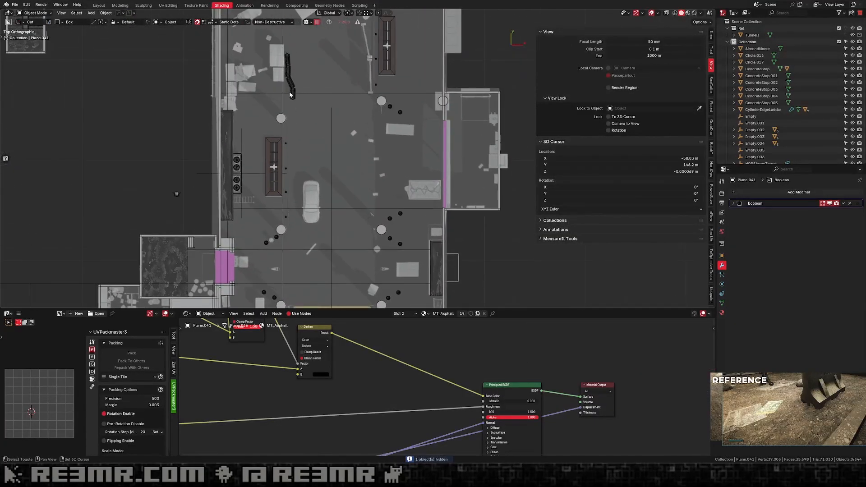
click(291, 92)
scroll(291, 93, down, 3)
key(shift+d)
click(303, 229)
shift+middle_drag(303, 229, 325, 94)
Move and rotate the new stop to lie over the angled barrier between the parked pickup and the crashed truck.
scroll(325, 95, up, 3)
key(g)
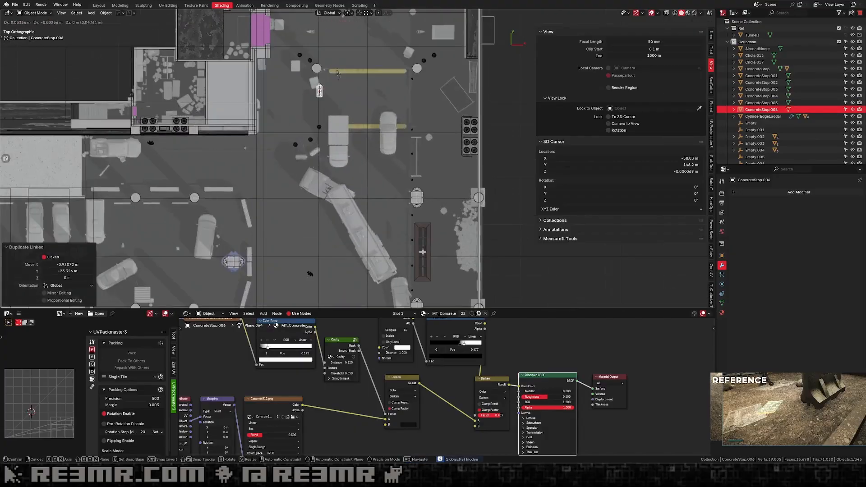
click(328, 152)
scroll(328, 151, up, 3)
key(r)
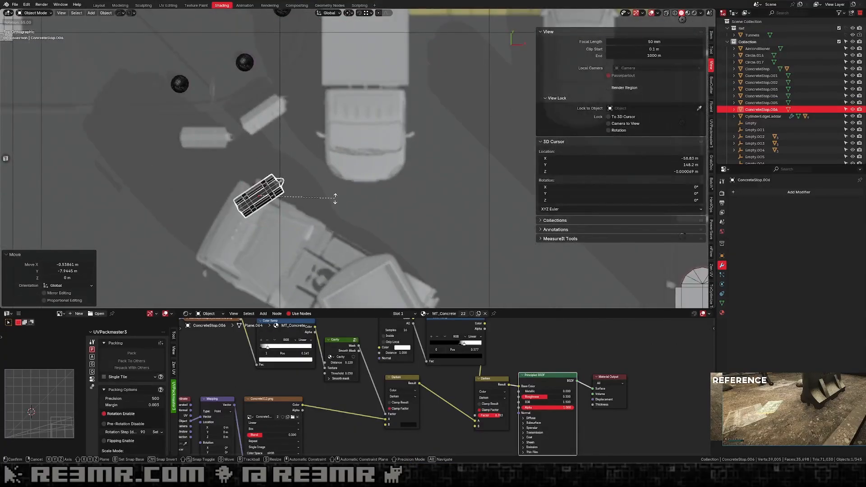
click(335, 199)
key(g)
click(340, 116)
key(g)
click(359, 88)
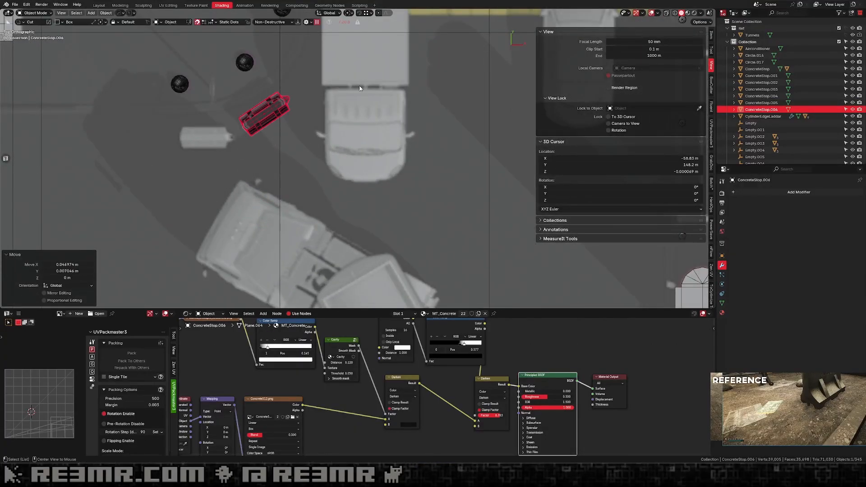
Add another linked stop over the adjacent horizontal barrier and nudge it into alignment.
key(shift+d)
click(245, 163)
key(g)
click(238, 170)
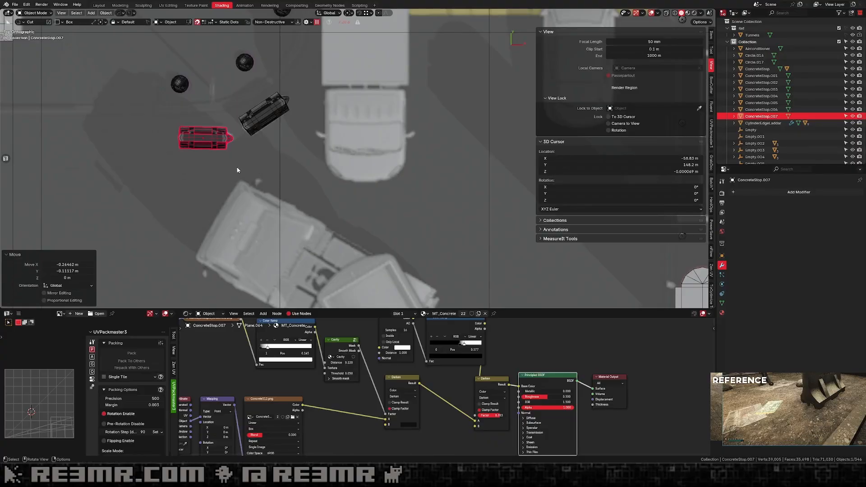
Hide the remaining pavement slabs alongside the parking bays to expose the reference plan.
scroll(236, 170, down, 6)
shift+middle_drag(277, 181, 338, 78)
shift+middle_drag(233, 119, 375, 103)
scroll(210, 109, down, 3)
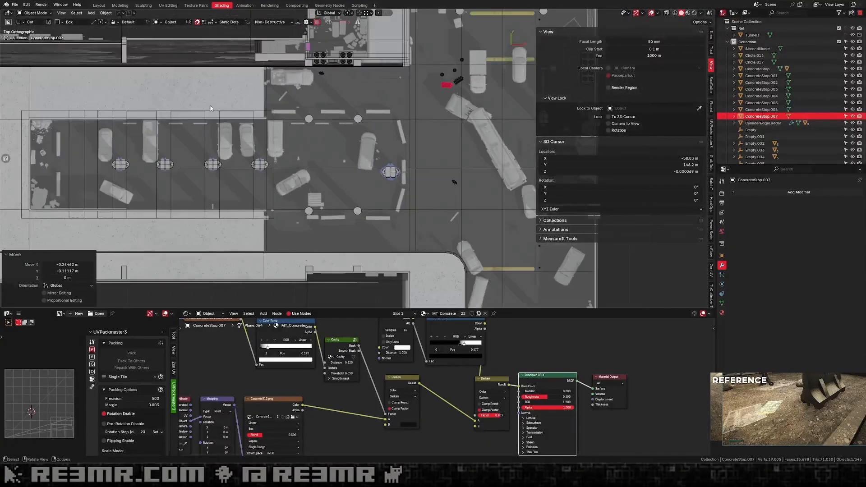
click(147, 180)
key(h)
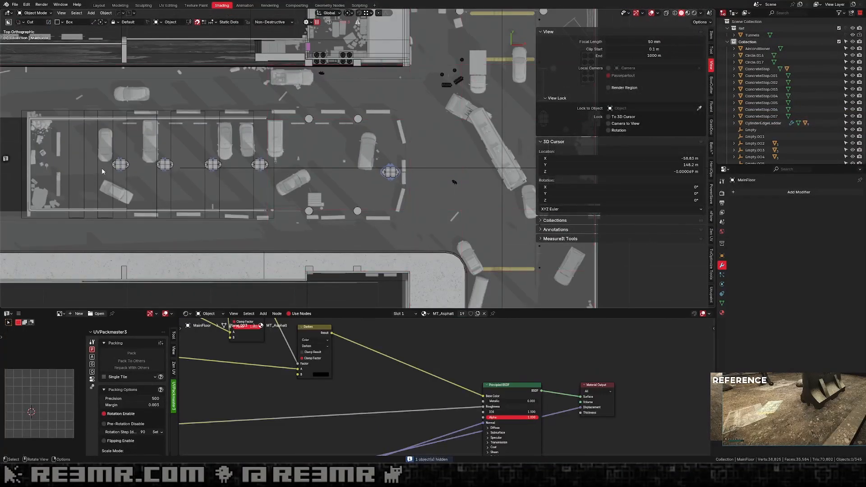
scroll(437, 163, down, 3)
shift+middle_drag(438, 164, 310, 173)
scroll(311, 151, up, 2)
key(h)
Look over the reference plan along the main tunnel and the side rooms for further barrier positions.
shift+middle_drag(375, 83, 325, 90)
scroll(365, 203, down, 2)
shift+middle_drag(388, 27, 357, 174)
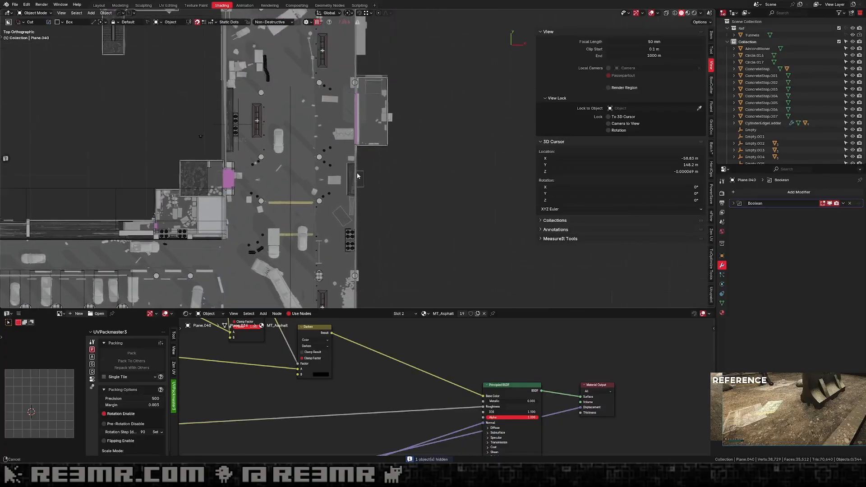
scroll(385, 92, up, 6)
scroll(391, 143, down, 8)
shift+middle_drag(246, 82, 266, 152)
scroll(266, 152, up, 4)
shift+middle_drag(221, 121, 461, 137)
scroll(462, 139, up, 4)
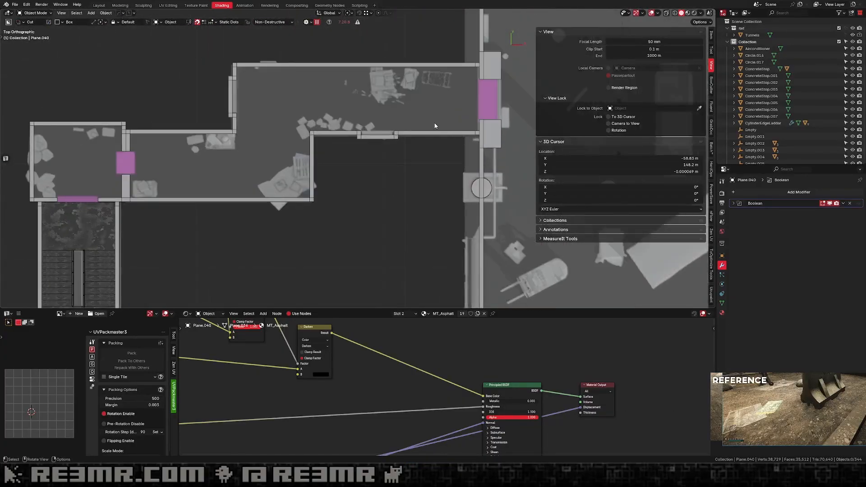
Look over the reference plan around the side rooms, the pillared side branch and the adjoining tunnel section for more barriers.
scroll(435, 123, down, 5)
shift+middle_drag(419, 100, 395, 208)
scroll(394, 207, up, 1)
scroll(394, 207, down, 1)
scroll(399, 153, up, 3)
scroll(399, 152, down, 2)
shift+middle_drag(400, 151, 197, 283)
scroll(343, 159, down, 3)
shift+middle_drag(517, 102, 537, 135)
scroll(537, 134, up, 4)
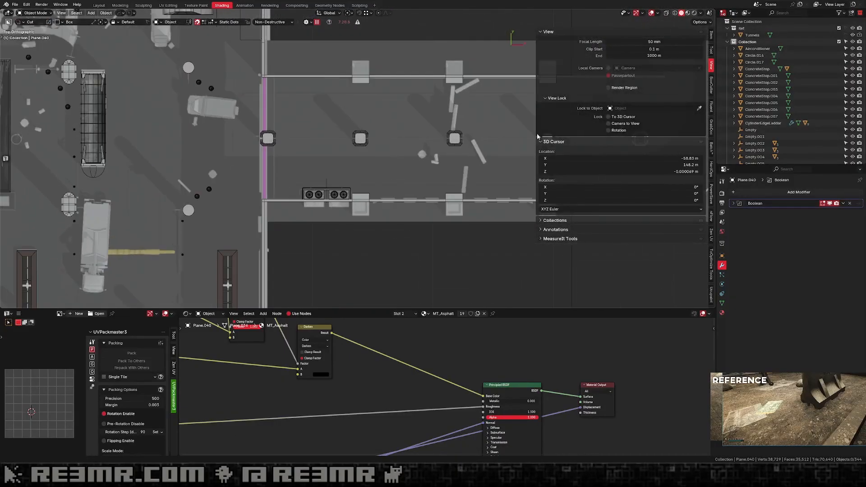
shift+middle_drag(466, 146, 316, 155)
scroll(316, 154, down, 4)
shift+middle_drag(252, 144, 413, 159)
scroll(351, 123, up, 3)
shift+middle_drag(352, 124, 399, 199)
scroll(332, 81, down, 6)
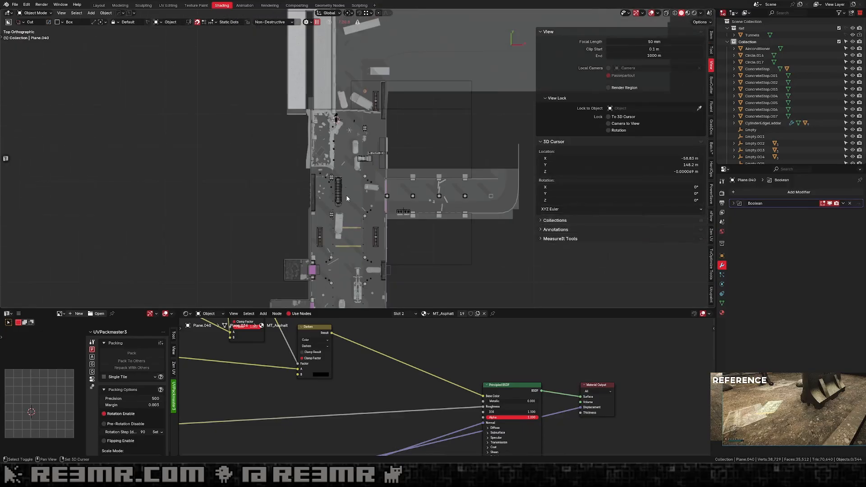
Check the already placed concrete stops against the reference plan down the main tunnel to the long parked truck.
shift+middle_drag(379, 297, 395, 89)
scroll(395, 89, up, 4)
scroll(351, 126, up, 1)
click(339, 129)
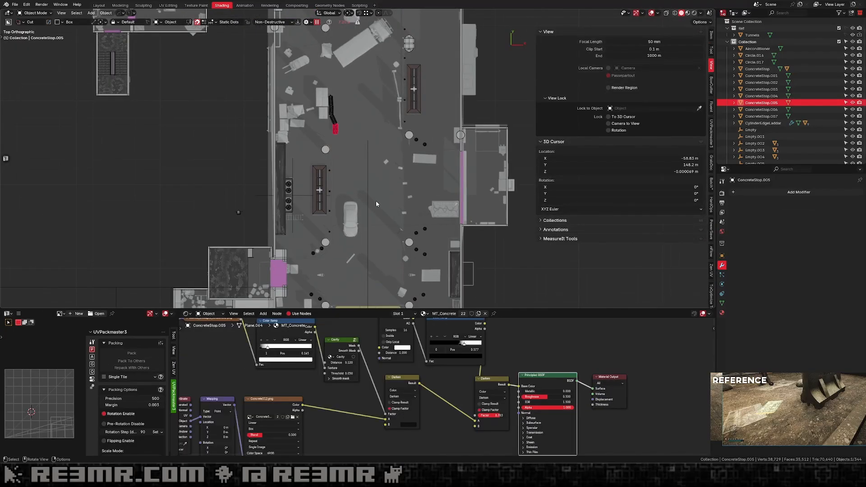
scroll(375, 201, down, 2)
shift+middle_drag(288, 113, 315, 77)
scroll(257, 166, up, 4)
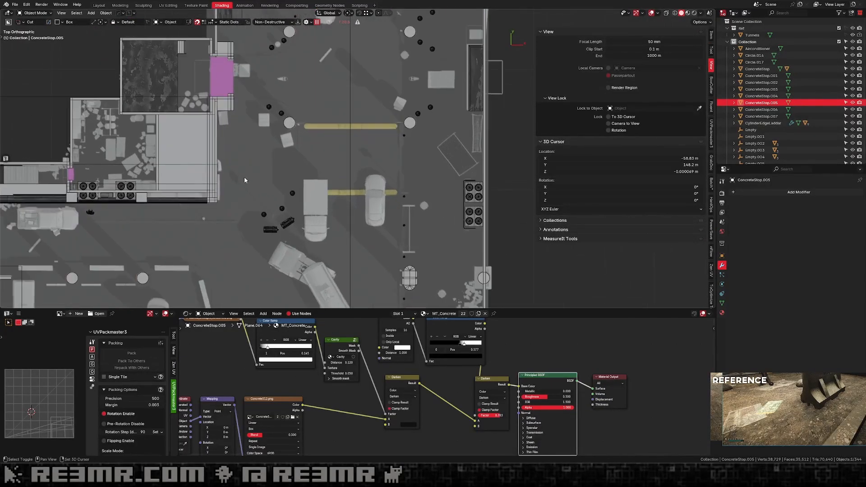
shift+middle_drag(262, 249, 270, 191)
click(269, 190)
shift+middle_drag(331, 219, 347, 53)
scroll(326, 163, down, 4)
shift+middle_drag(374, 168, 332, 80)
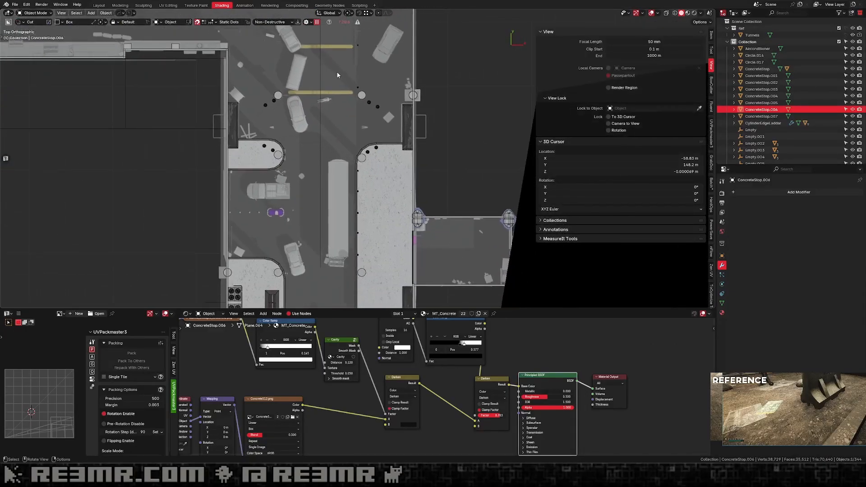
shift+middle_drag(353, 116, 328, 69)
shift+middle_drag(316, 100, 326, 65)
scroll(267, 123, up, 3)
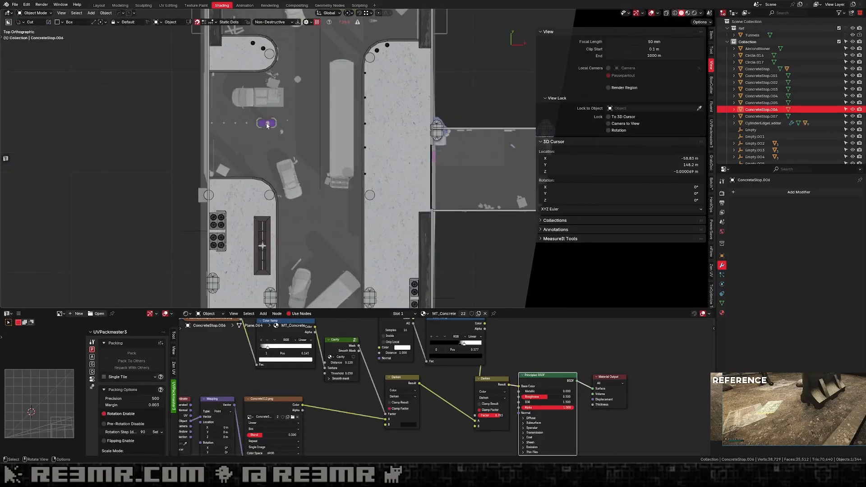
scroll(267, 122, down, 5)
shift+middle_drag(354, 132, 335, 77)
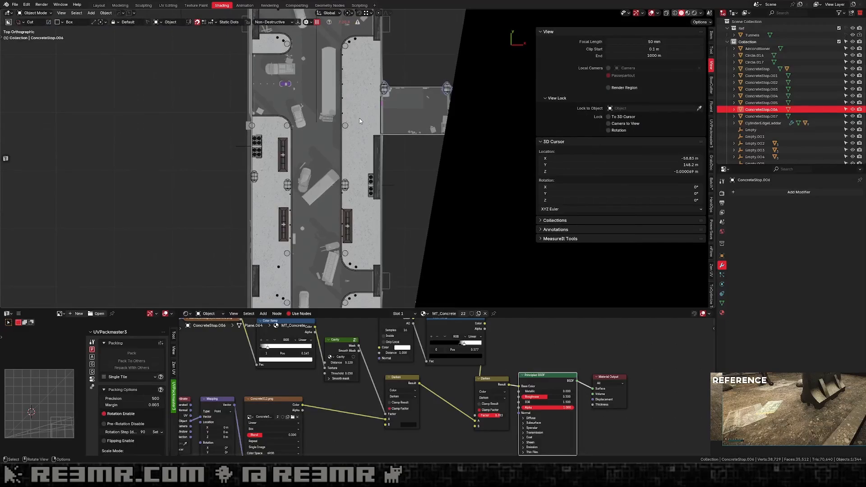
Hide the two pavement slabs on either side of the road below the long truck to expose the reference plan.
key(h)
click(289, 138)
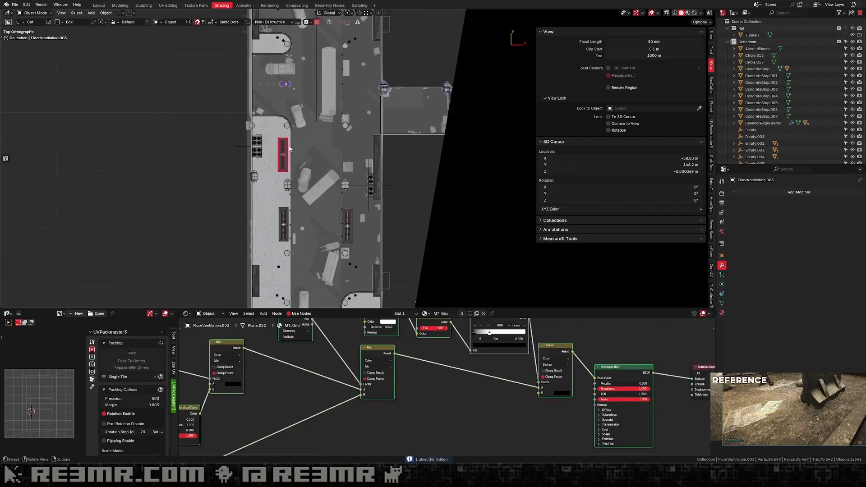
click(273, 136)
key(h)
shift+middle_drag(323, 132, 322, 78)
scroll(327, 83, up, 3)
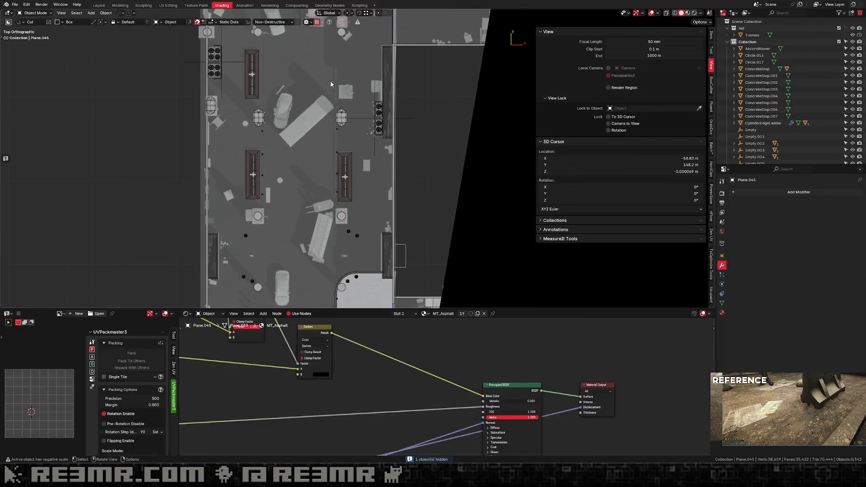
Hide the remaining rounded pavement slabs along both sides of the tunnel's southern section.
scroll(327, 85, down, 3)
shift+middle_drag(367, 258, 359, 100)
click(402, 157)
key(h)
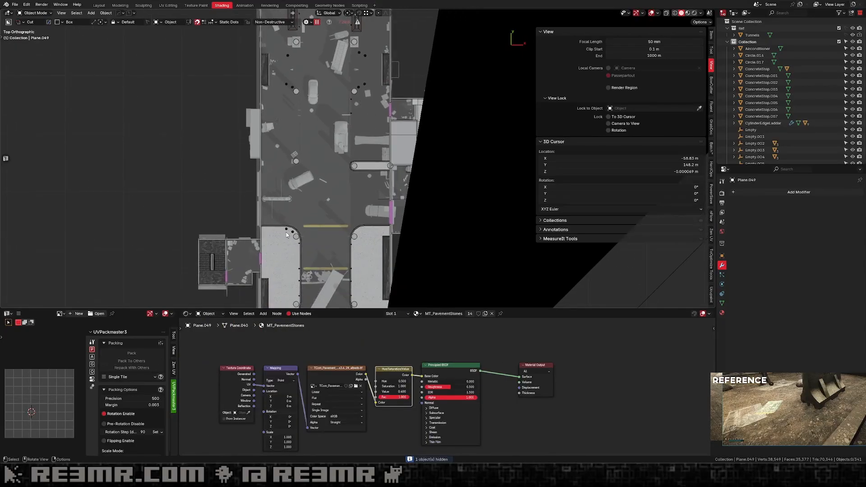
click(289, 252)
key(h)
click(362, 257)
key(h)
Hide the large camera object that covers the side rooms in the top view.
middle_drag(363, 256, 333, 176)
key(KP_7)
click(401, 159)
key(h)
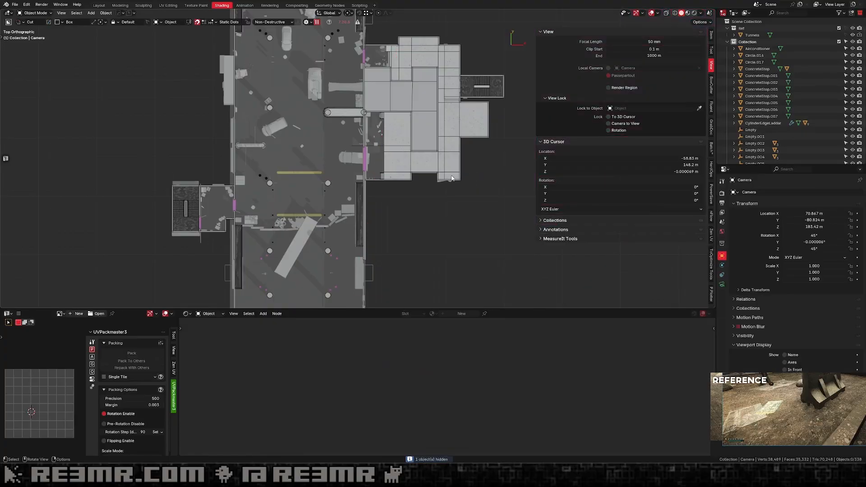
Check the exposed plan around the southern side rooms and floor ventilations for barriers, and save the file.
scroll(404, 160, up, 2)
shift+middle_drag(404, 160, 522, 207)
shift+middle_drag(431, 53, 377, 204)
shift+middle_drag(384, 140, 383, 198)
scroll(382, 156, up, 2)
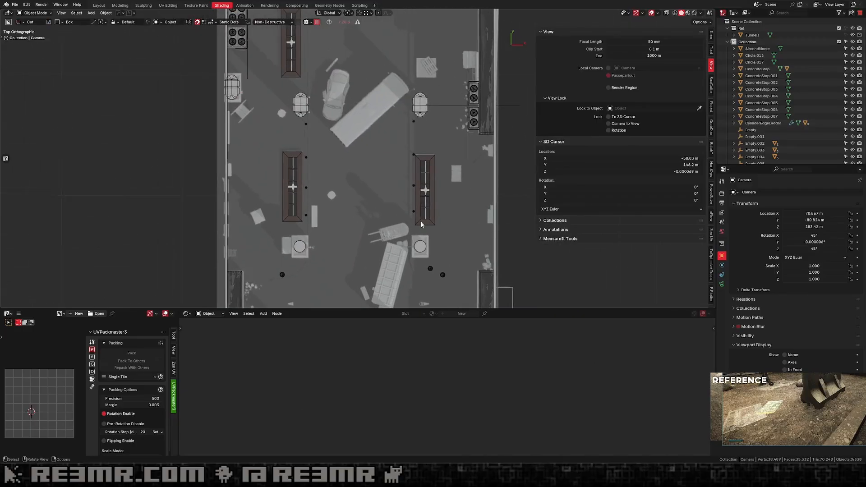
key(ctrl+s)
Examine the plan from the long truck past the crashed truck and parking bays to the northern tunnel for missing barriers.
scroll(363, 179, down, 4)
scroll(378, 215, up, 7)
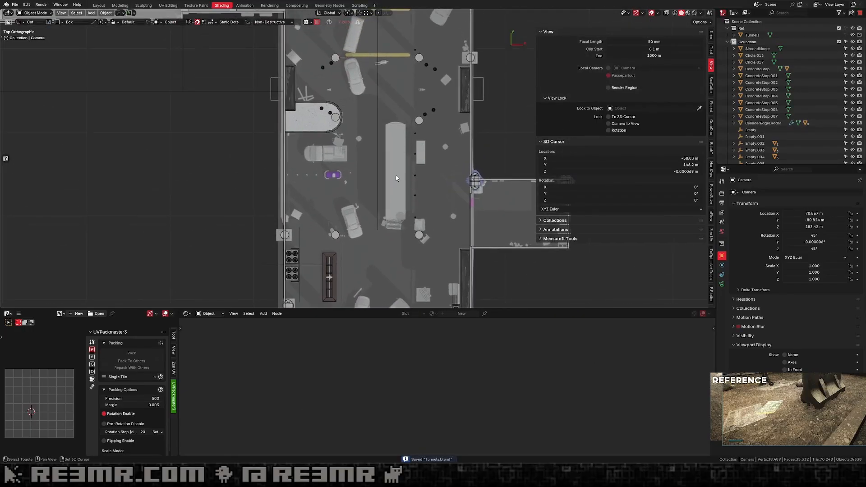
shift+middle_drag(348, 128, 391, 255)
scroll(402, 211, up, 2)
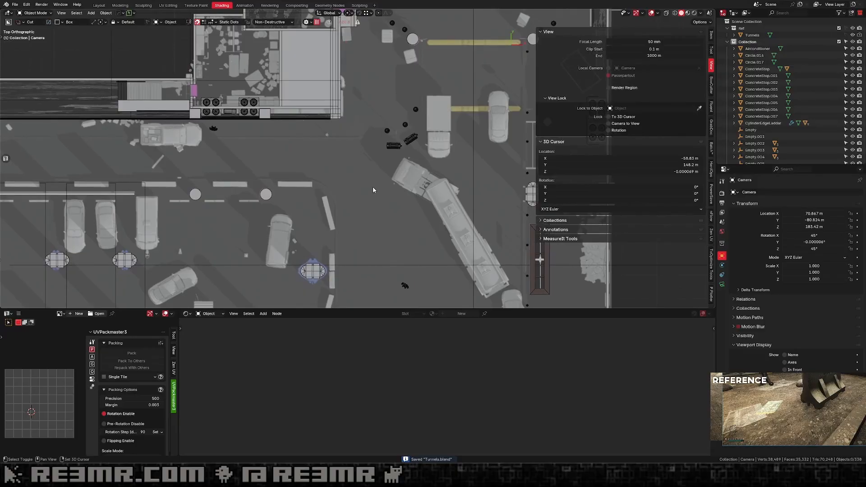
shift+middle_drag(372, 187, 325, 249)
scroll(365, 198, down, 3)
scroll(365, 199, up, 1)
shift+middle_drag(414, 173, 396, 213)
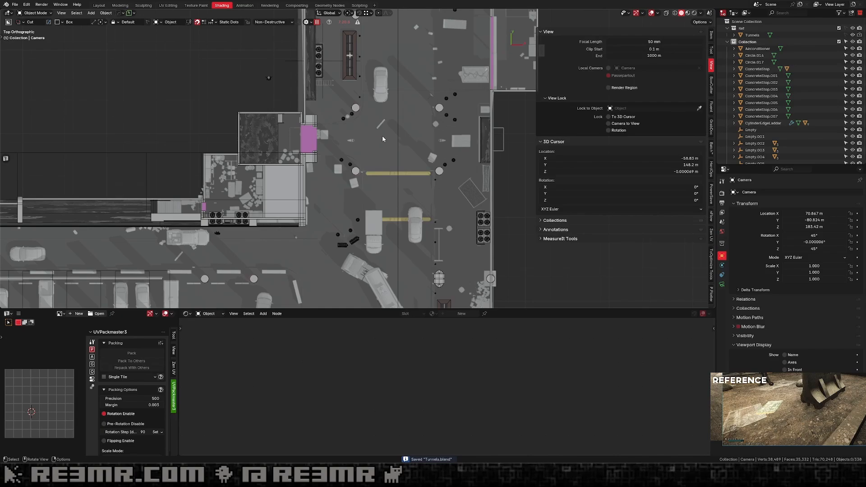
shift+middle_drag(383, 139, 415, 216)
scroll(353, 179, down, 2)
Reveal all hidden objects in the tunnel scene and save the file.
middle_drag(354, 178, 413, 137)
key(alt+h)
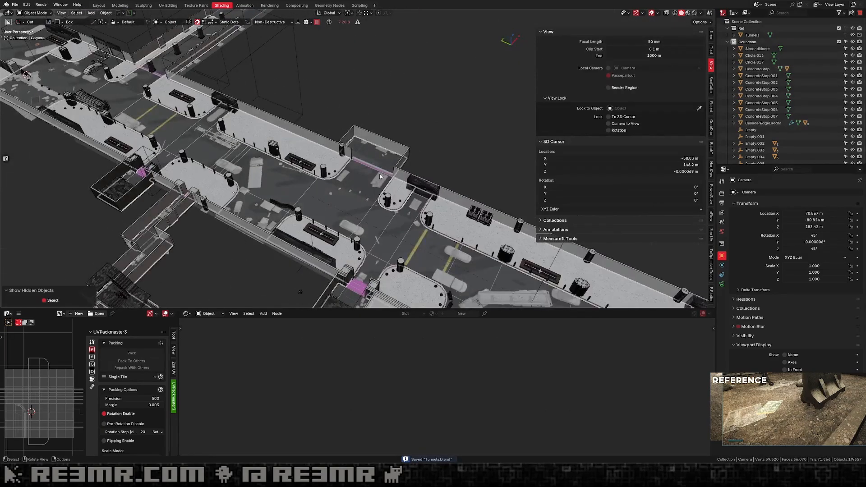
key(ctrl+s)
Close the viewport sidebar to get an unobstructed perspective view of the tunnel with its pavement islands.
shift+middle_drag(253, 185, 381, 172)
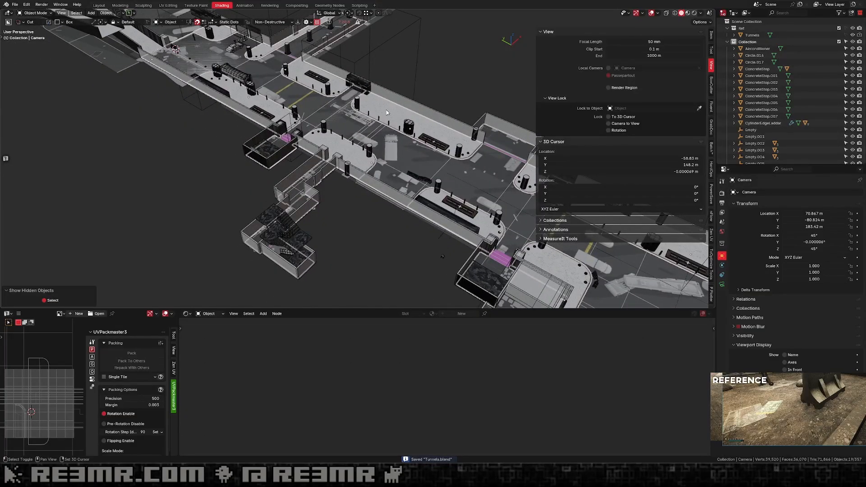
scroll(381, 170, up, 2)
shift+middle_drag(386, 110, 361, 169)
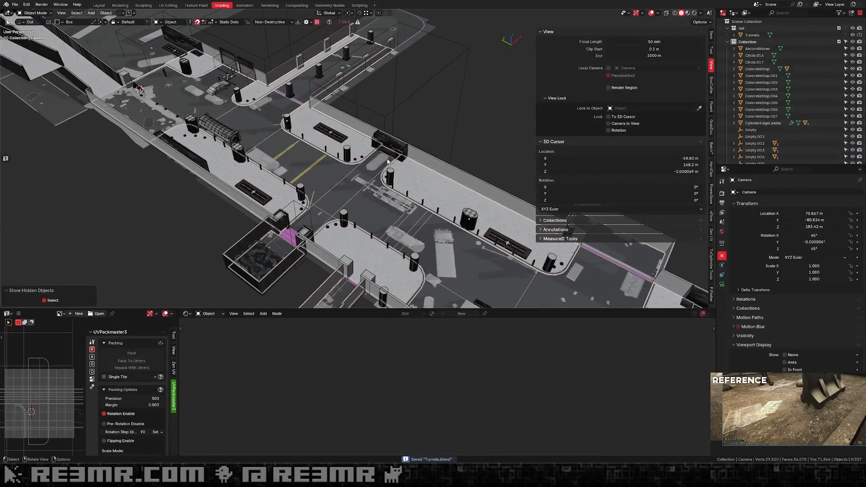
key(n)
shift+middle_drag(431, 142, 348, 58)
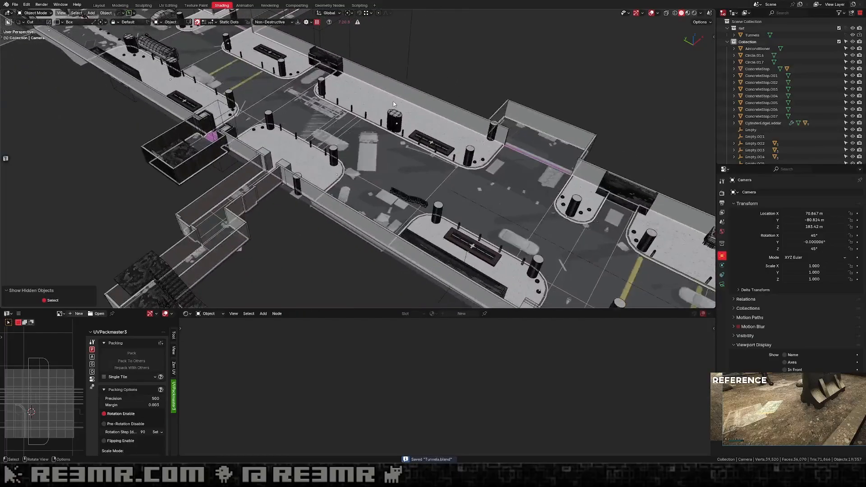
scroll(445, 89, up, 1)
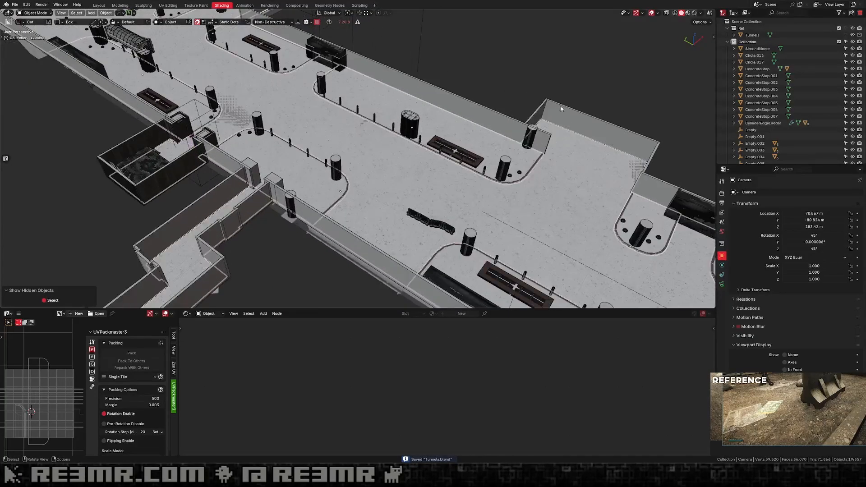
Select the tunnel's wall object and save the file.
click(615, 151)
scroll(453, 104, down, 2)
shift+middle_drag(226, 70, 335, 119)
scroll(334, 120, up, 4)
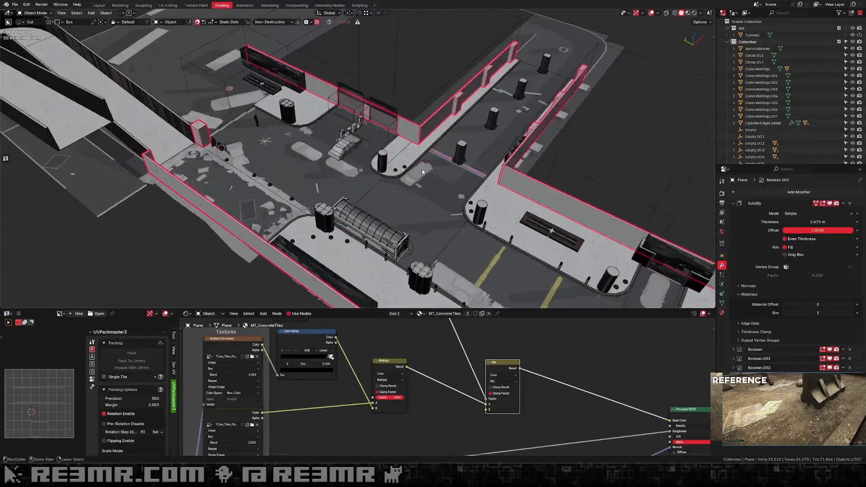
key(ctrl+s)
Show the scene through the camera in rendered shading with the viewport overlays turned off.
key(KP_0)
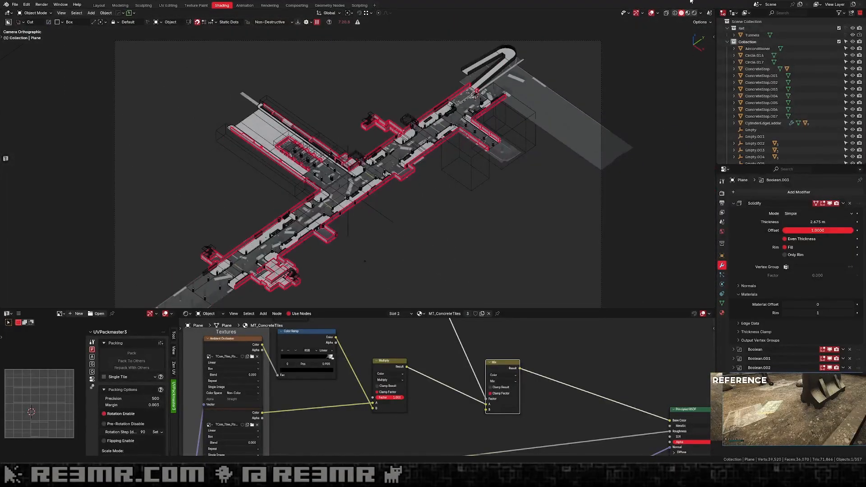
click(695, 13)
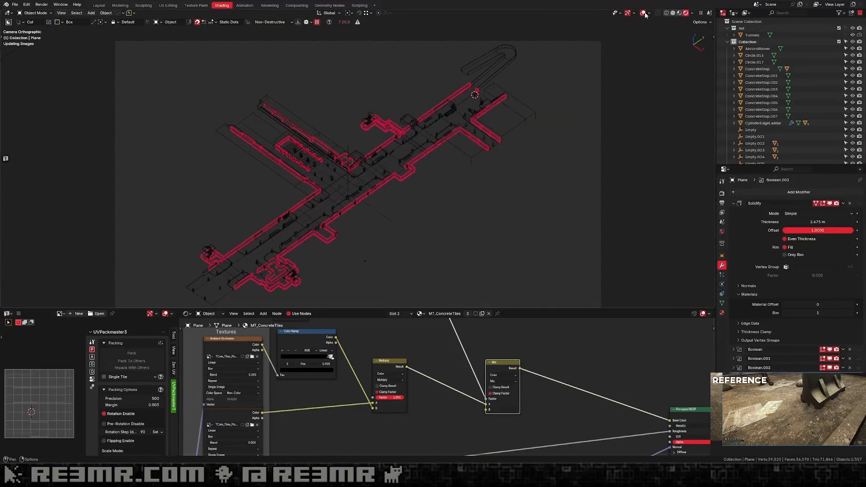
click(643, 14)
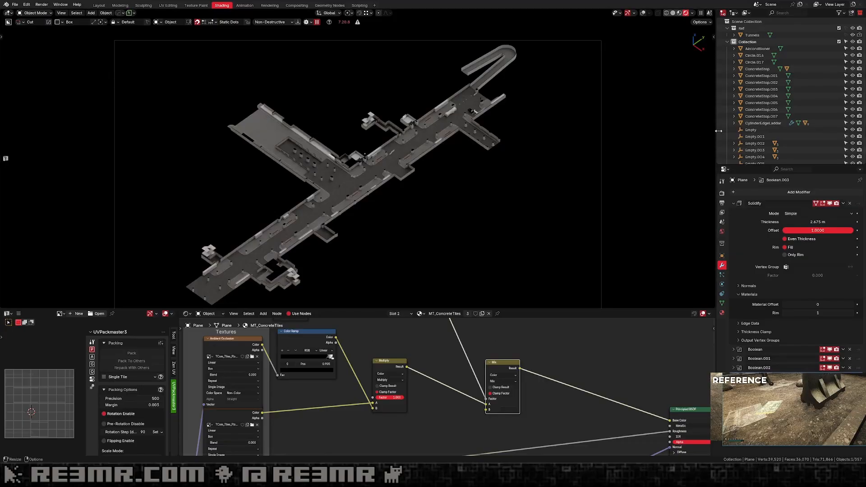
Hide the Tunnels reference plan in the viewport and save the file.
click(852, 35)
shift+middle_drag(420, 193, 439, 184)
scroll(439, 183, up, 2)
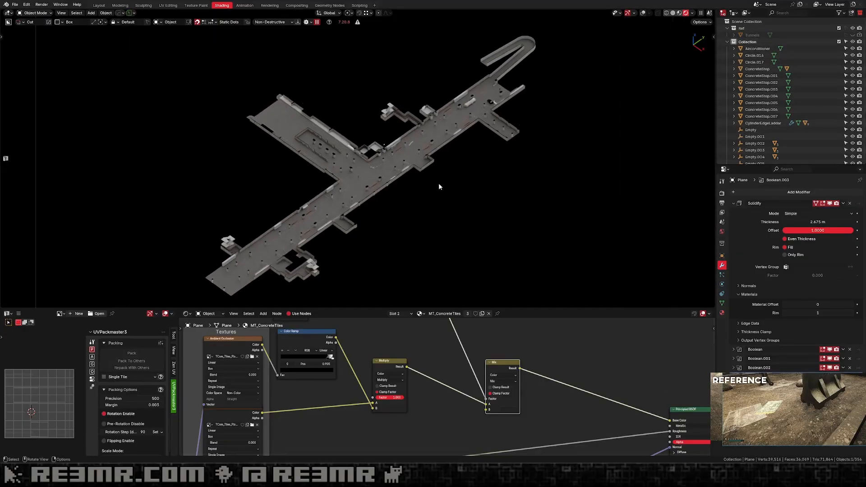
scroll(439, 186, up, 2)
key(ctrl+s)
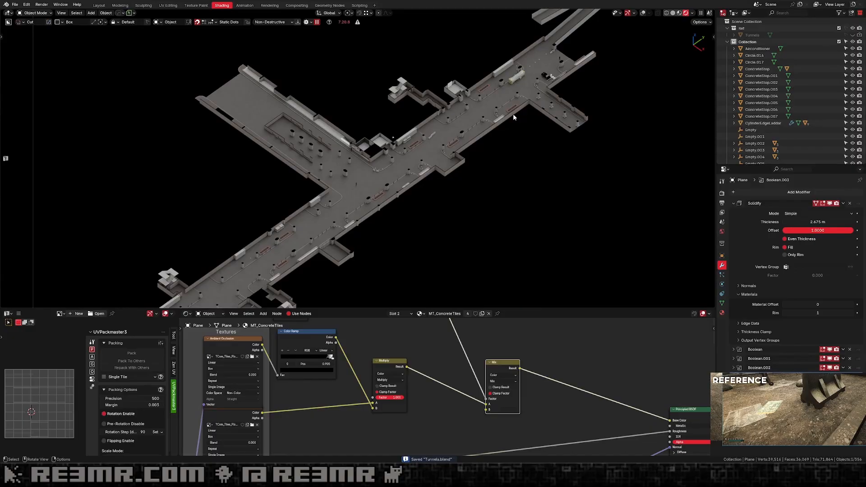
Inspect the rendered tunnel layout from the top and through the camera, including the junction and side rooms up close.
scroll(408, 178, down, 3)
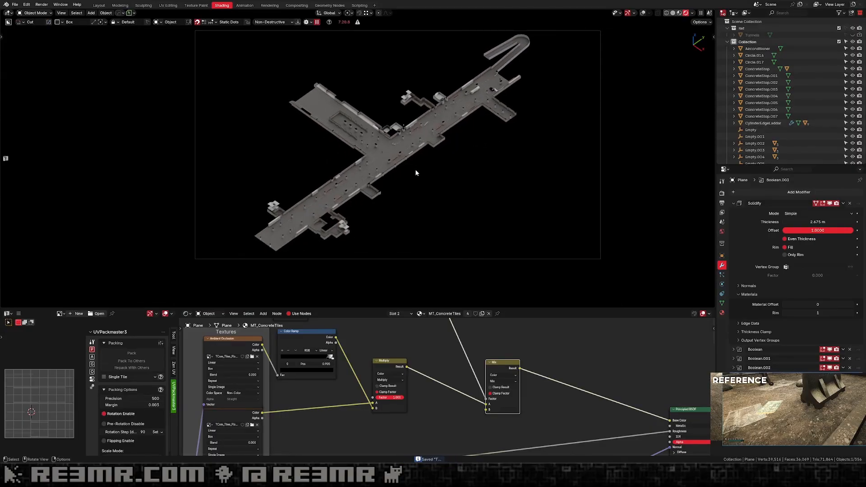
key(KP_7)
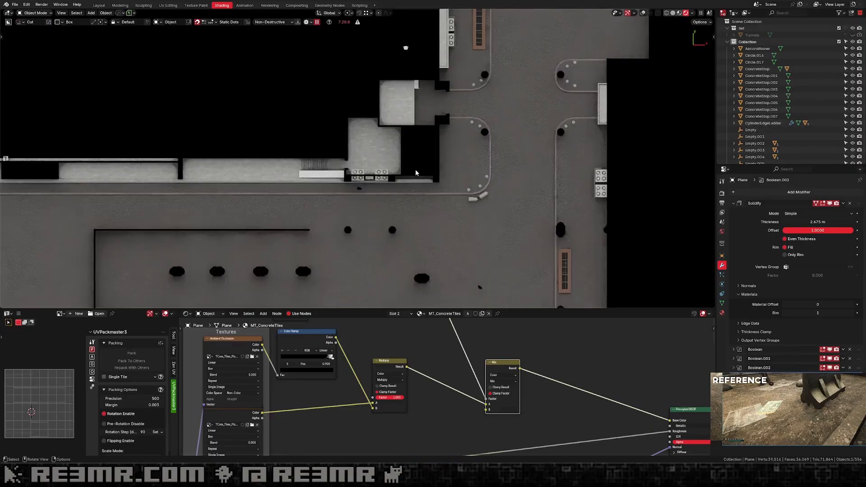
scroll(412, 162, down, 5)
scroll(411, 163, down, 1)
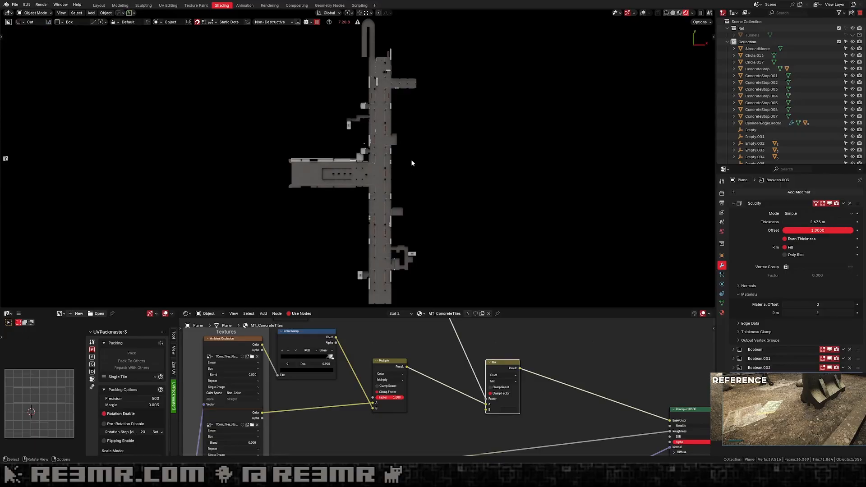
key(KP_0)
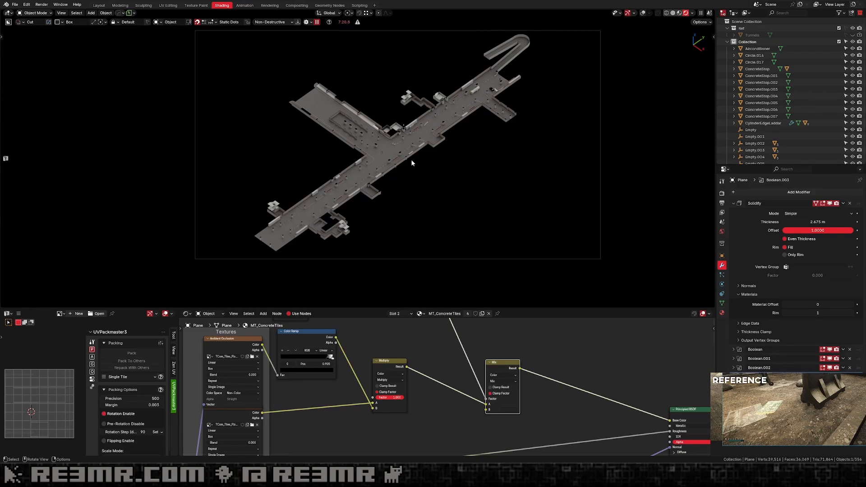
scroll(426, 179, up, 3)
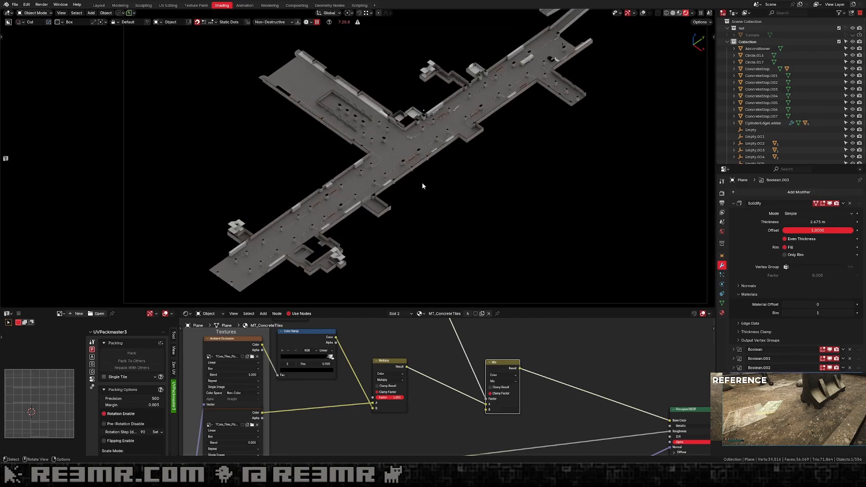
scroll(421, 182, up, 2)
scroll(422, 185, up, 2)
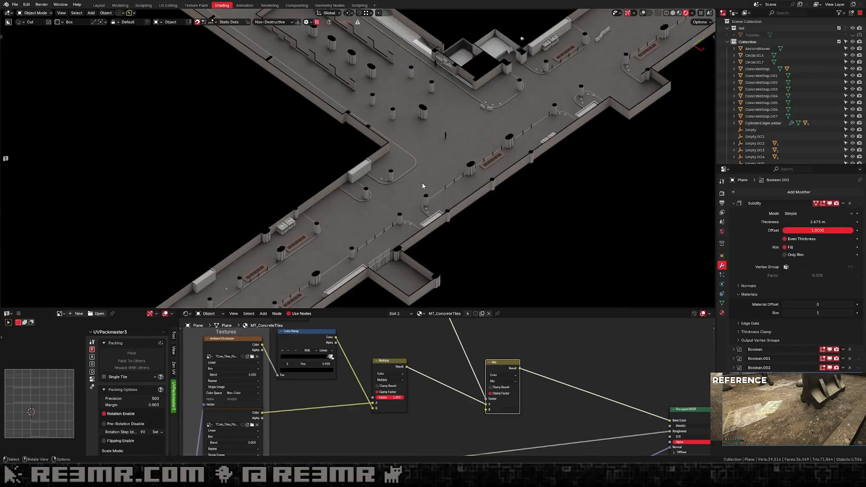
scroll(423, 186, down, 3)
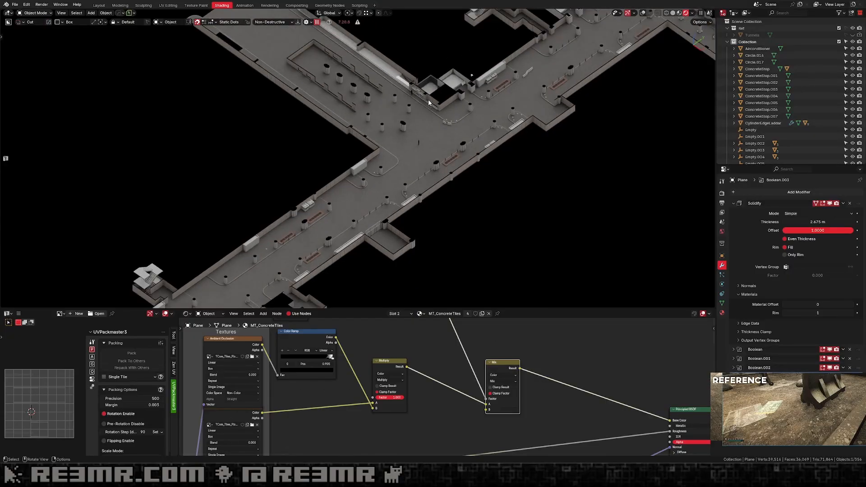
scroll(423, 186, up, 2)
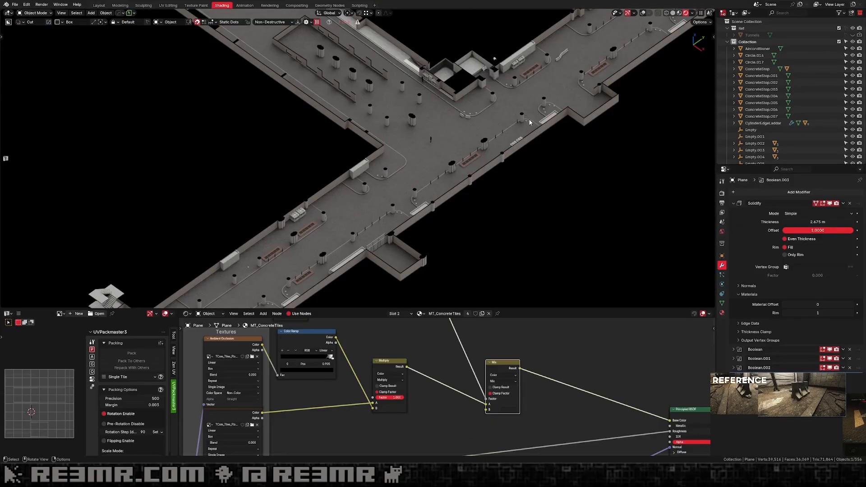
shift+middle_drag(521, 154, 448, 202)
shift+middle_drag(533, 133, 435, 190)
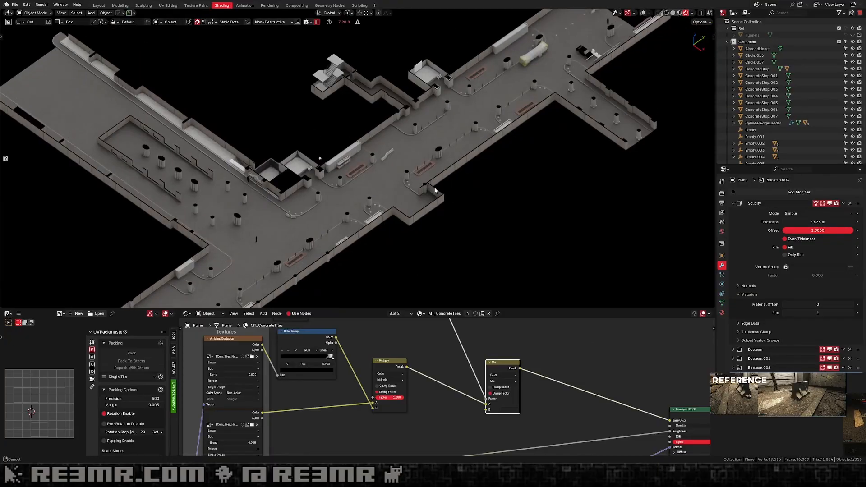